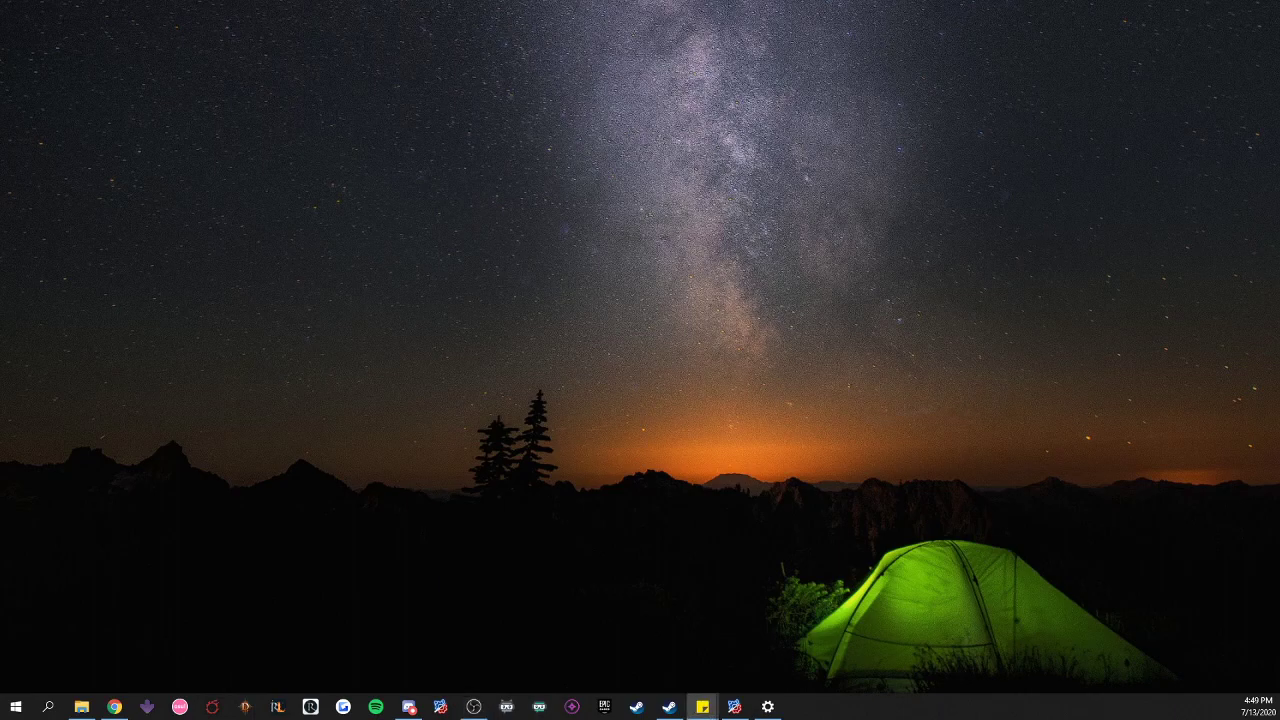
- Show the sticky note listing the mapping requirements and move it into a corner of the desktop
click(702, 706)
drag(771, 191, 1077, 23)
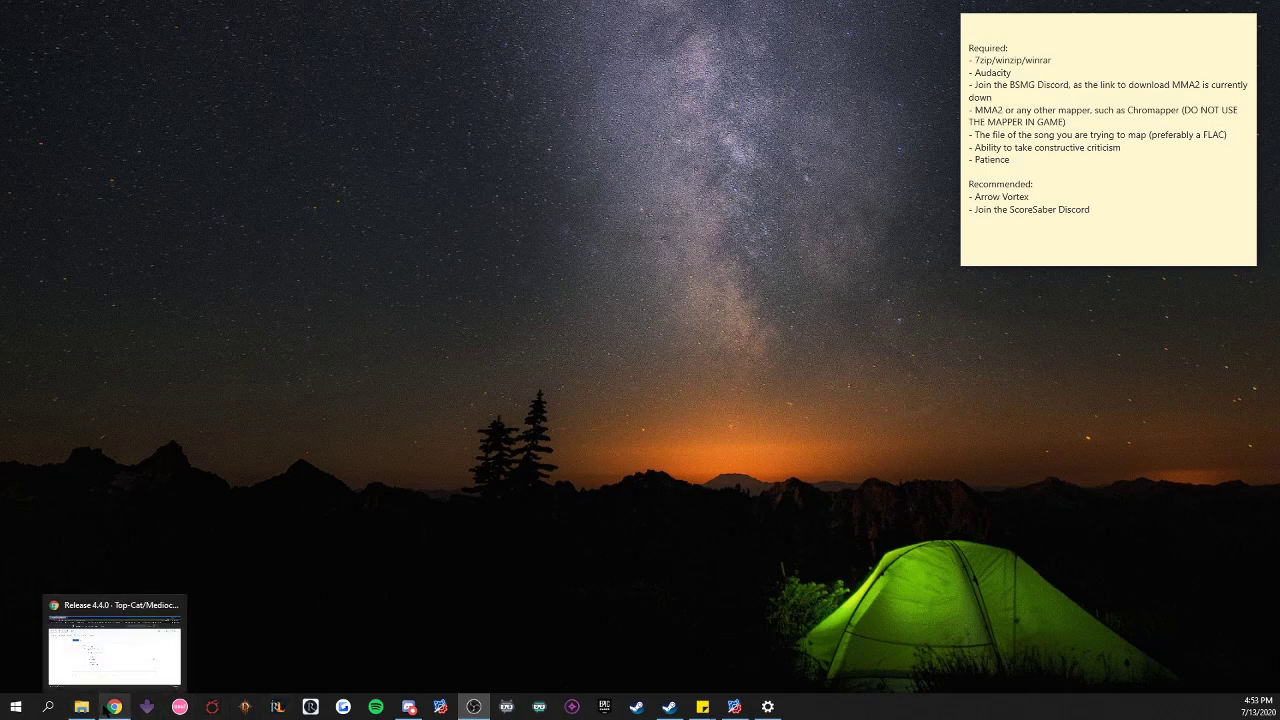
- View the MediocreMapAssistant2 4.4.0 release page in Chrome, dismissing the downloads bar and minimizing the browser when finished
click(106, 708)
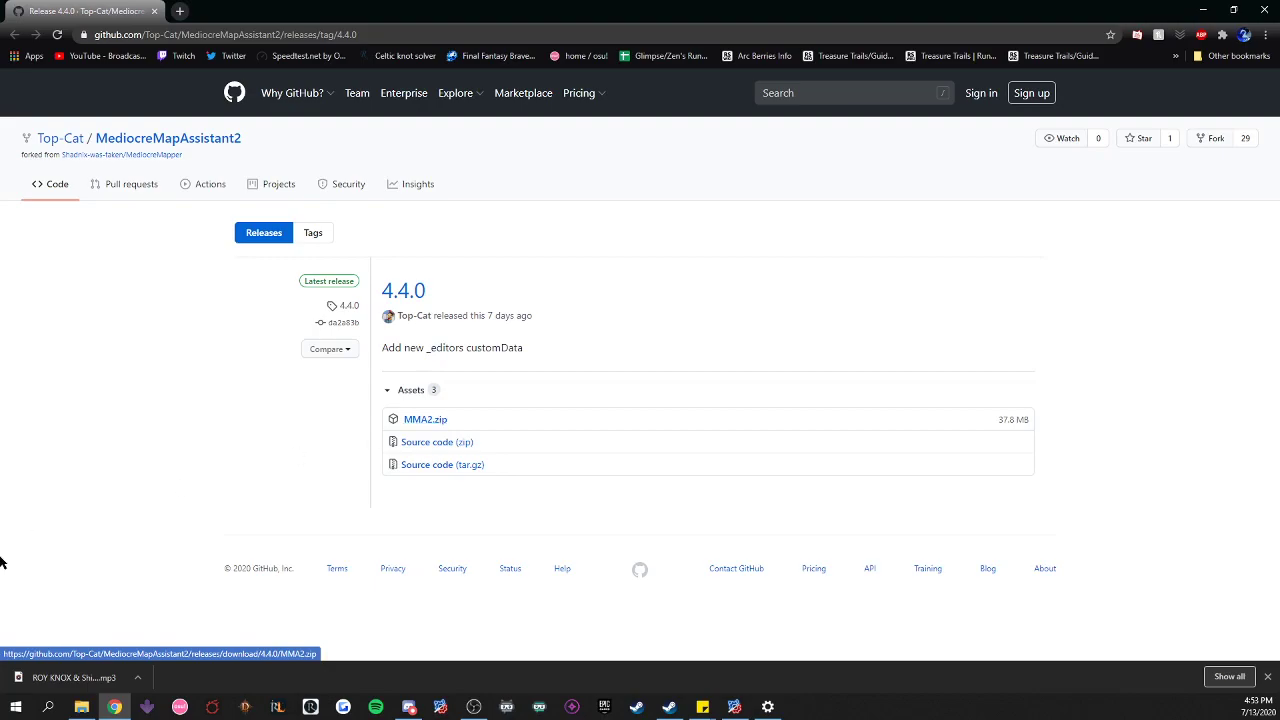
click(1268, 677)
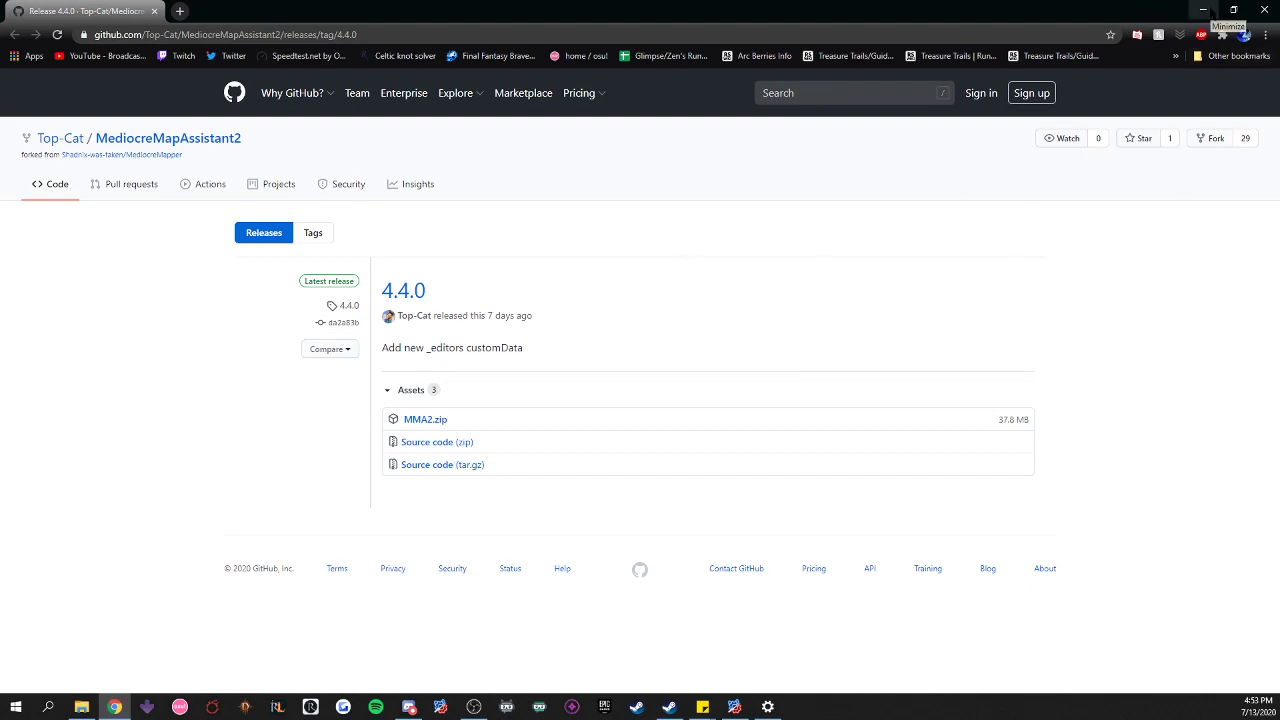
click(1204, 12)
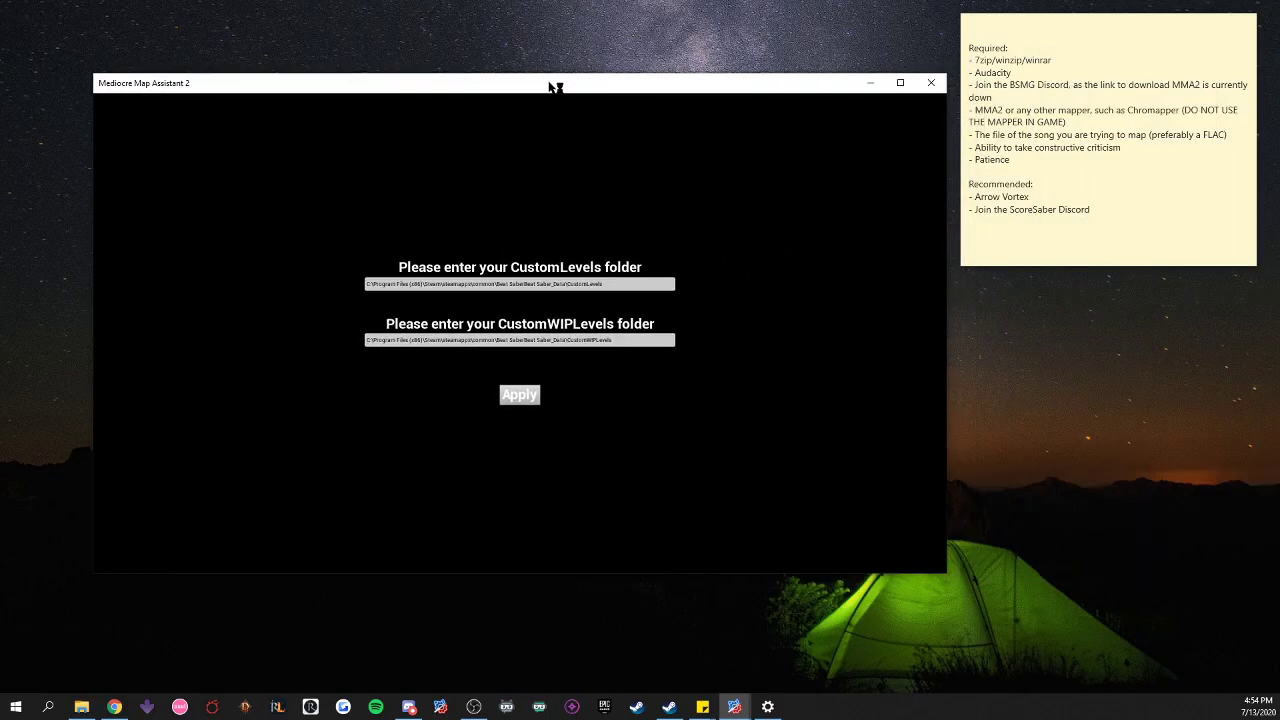
- Maximize the Mediocre Map Assistant 2 window and open Steam's common\Beat Saber\Beat Saber_Data folder in File Explorer
drag(557, 89, 600, 71)
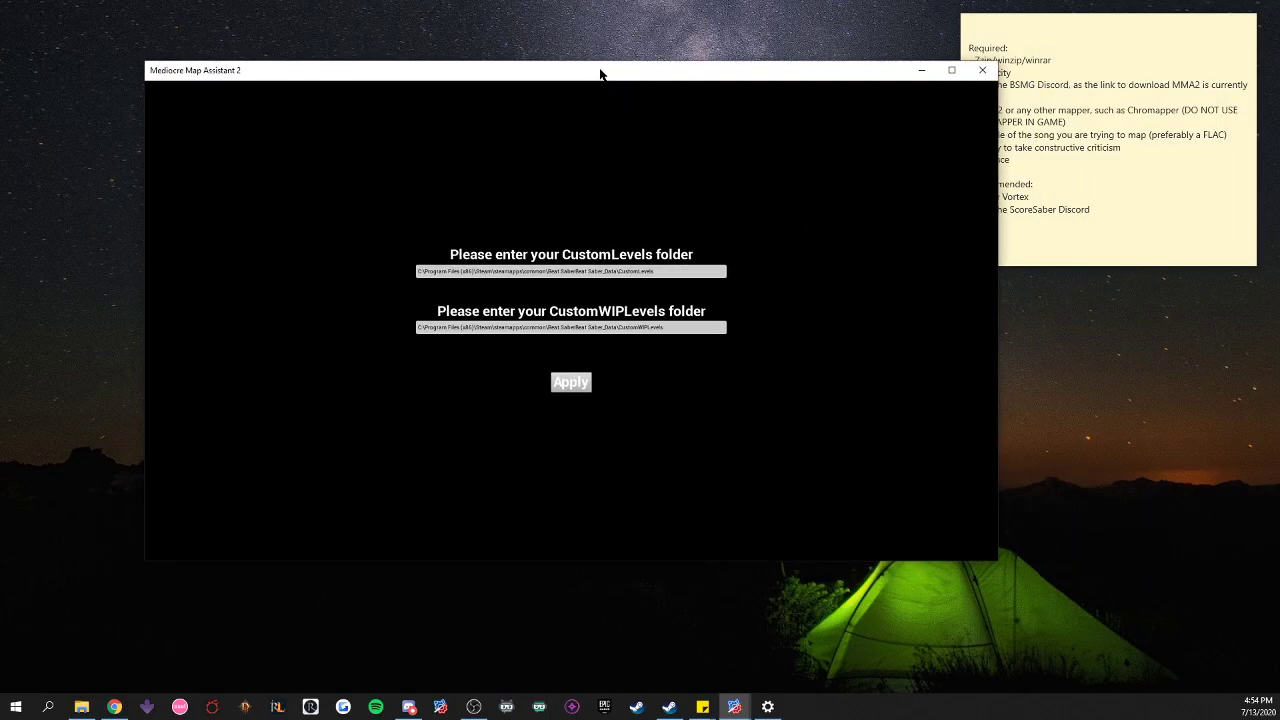
click(951, 70)
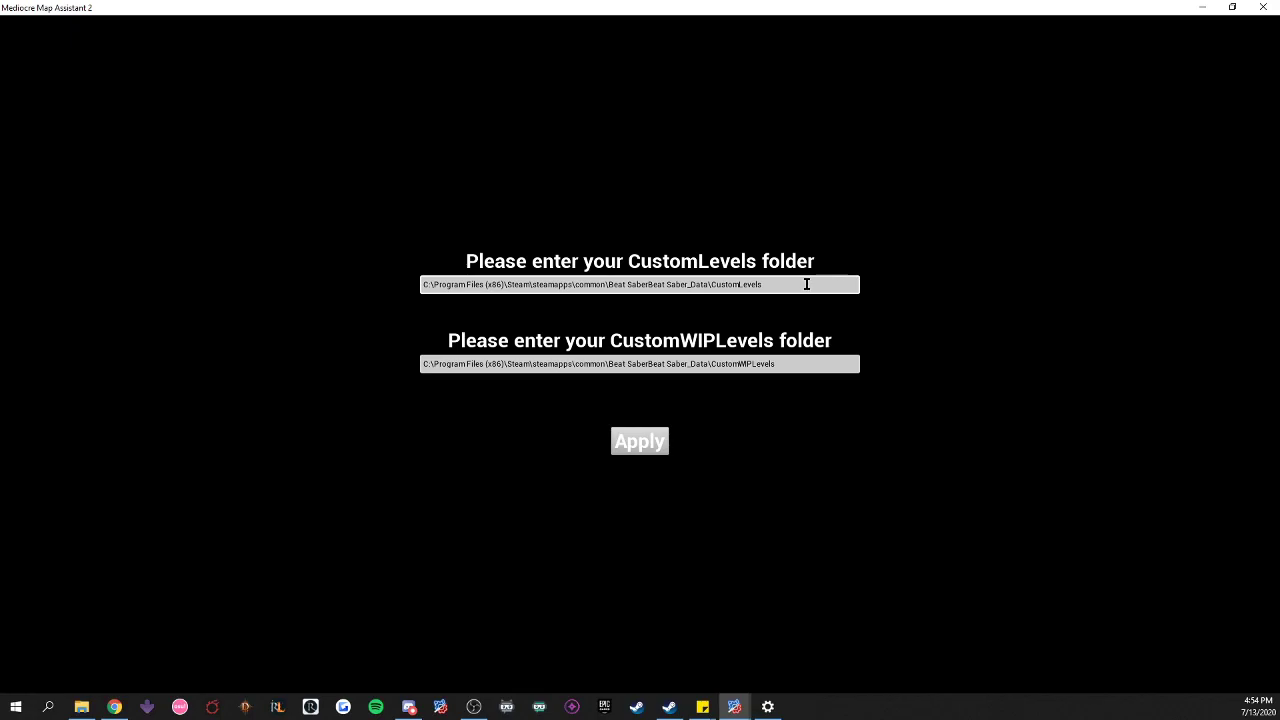
key(alt+Tab)
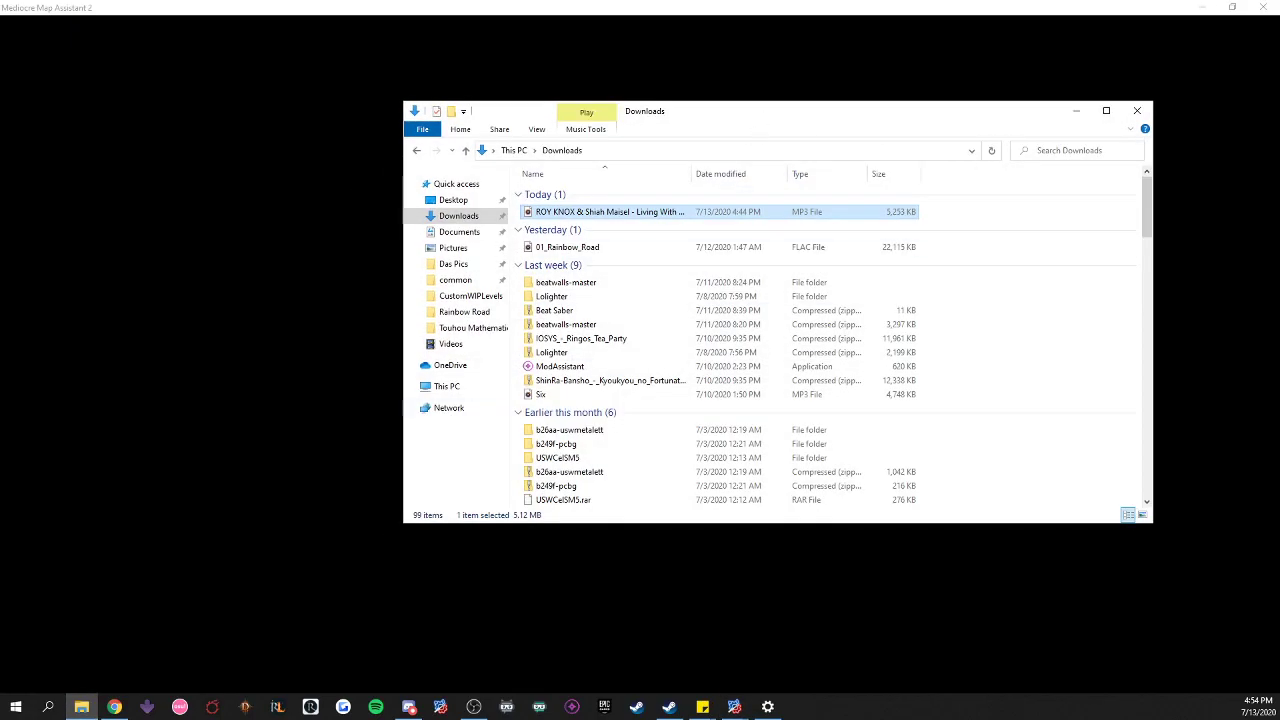
click(454, 284)
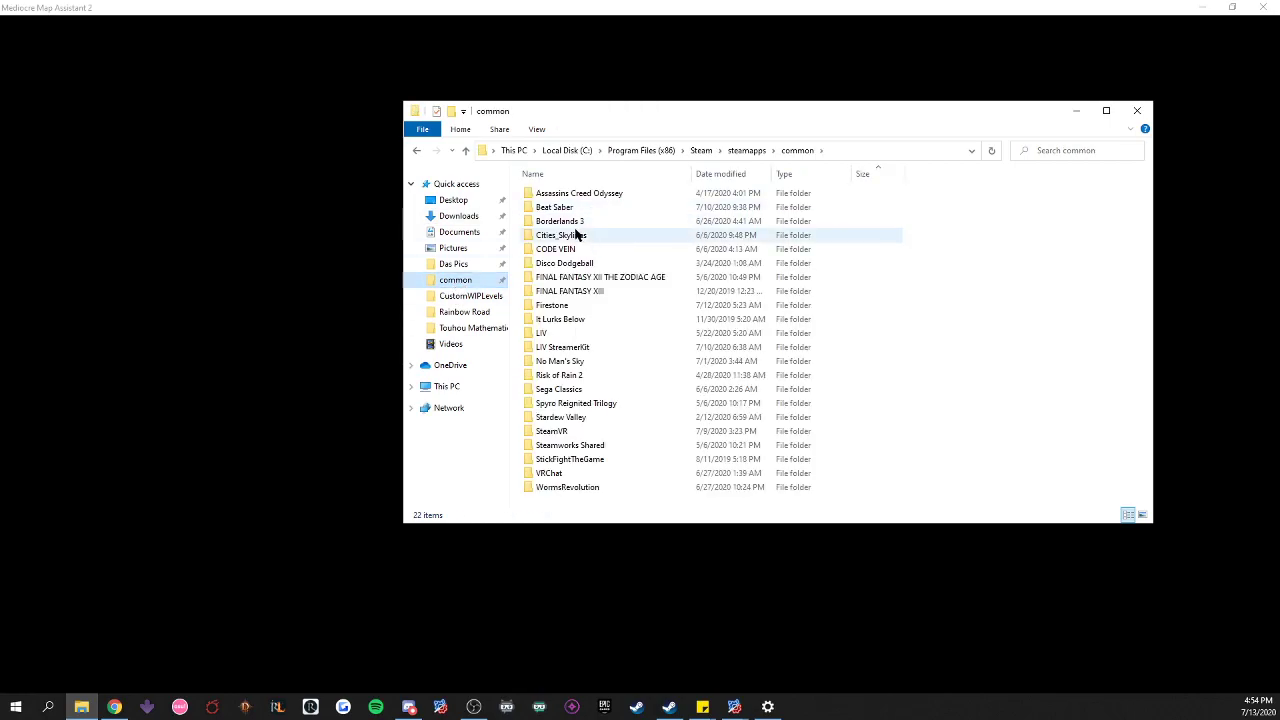
click(569, 212)
double_click(569, 212)
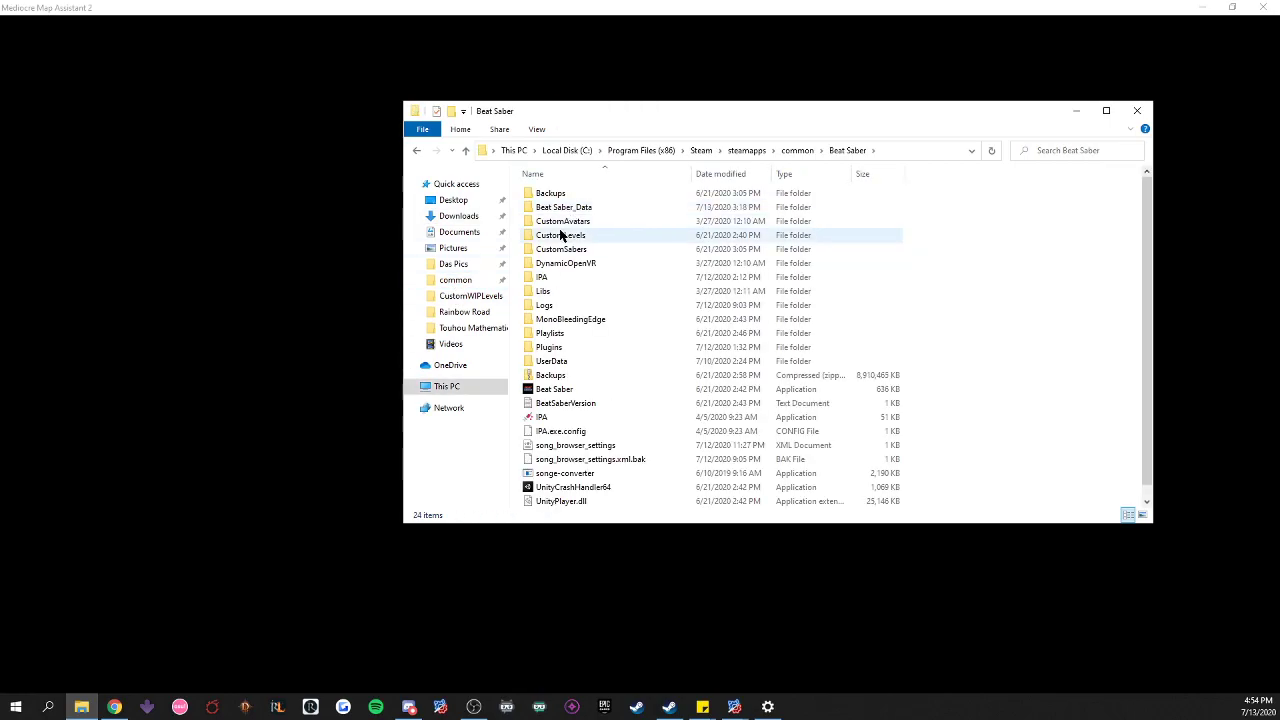
double_click(572, 210)
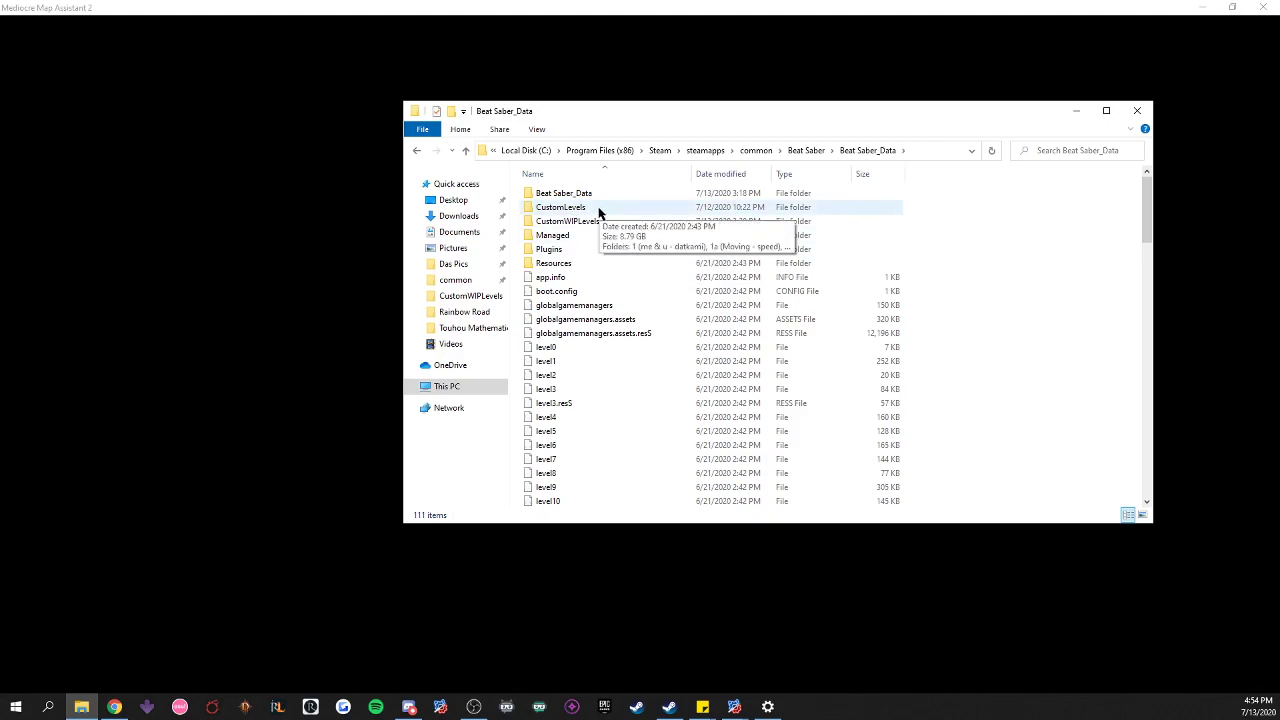
- Try to use the location path from the Beat Saber_Data folder's properties as the CustomLevels folder path
right_click(600, 212)
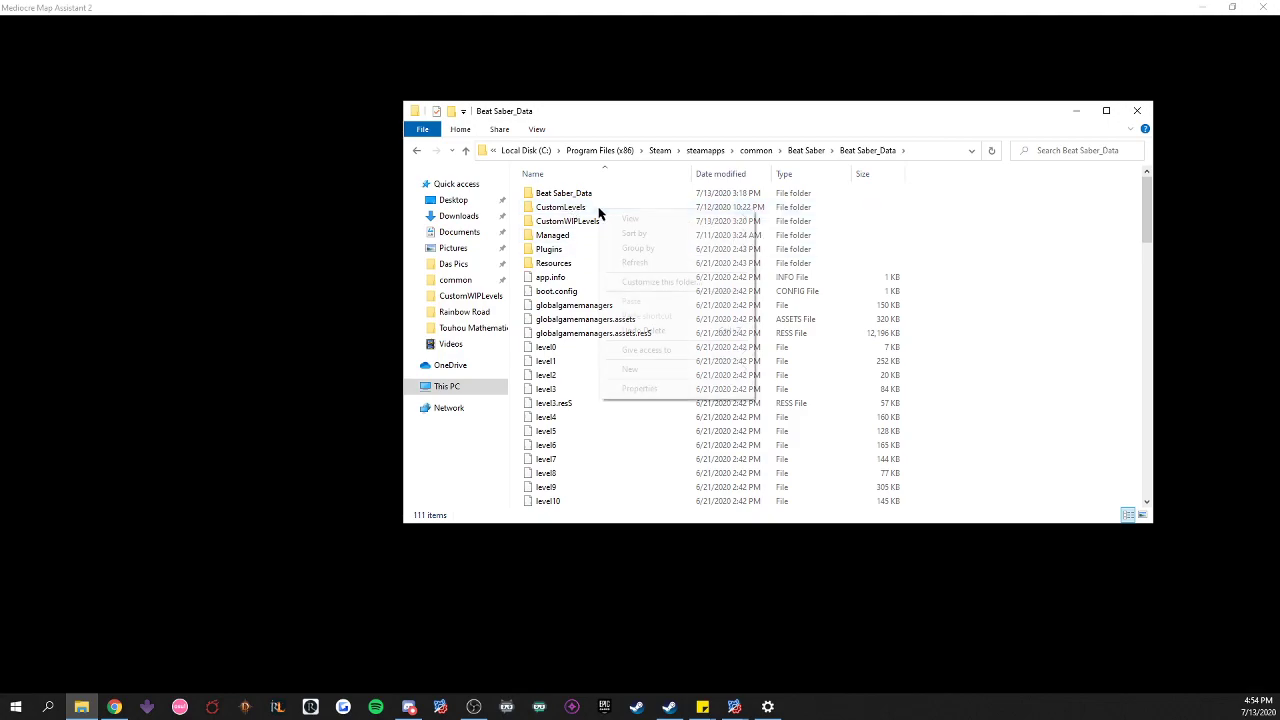
click(630, 387)
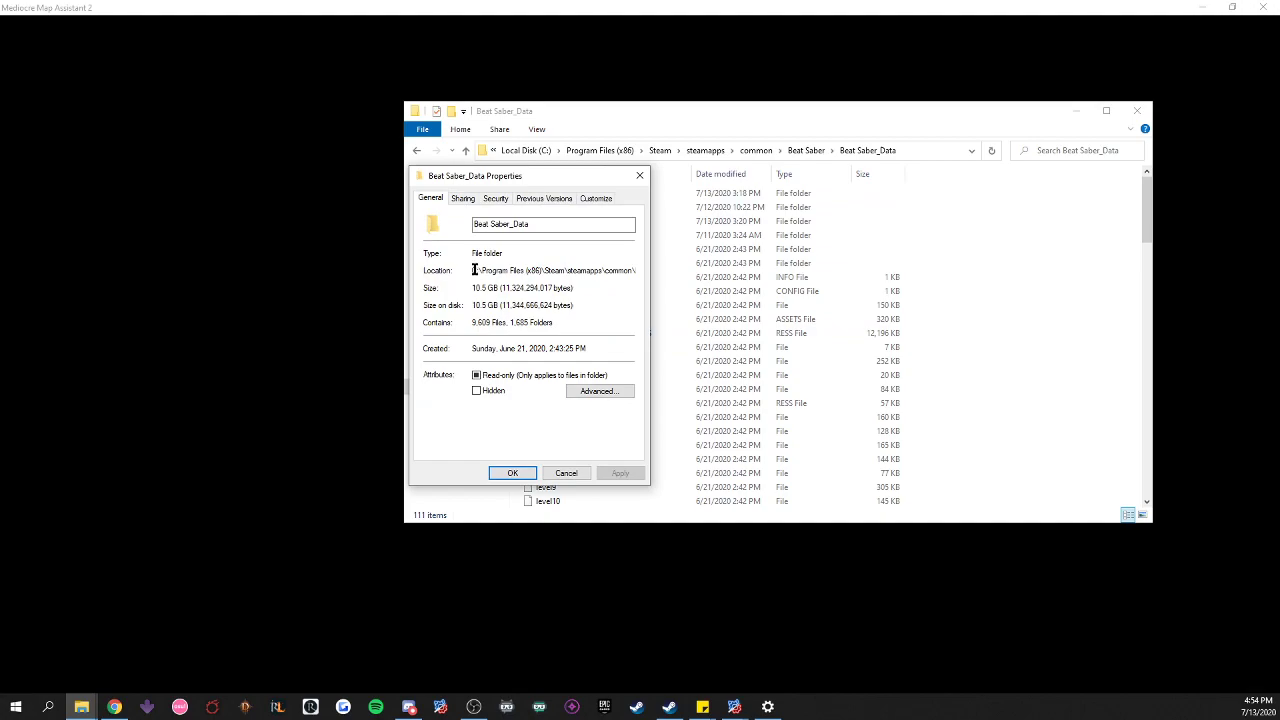
drag(474, 270, 520, 270)
drag(474, 270, 867, 285)
key(ctrl+c)
click(763, 5)
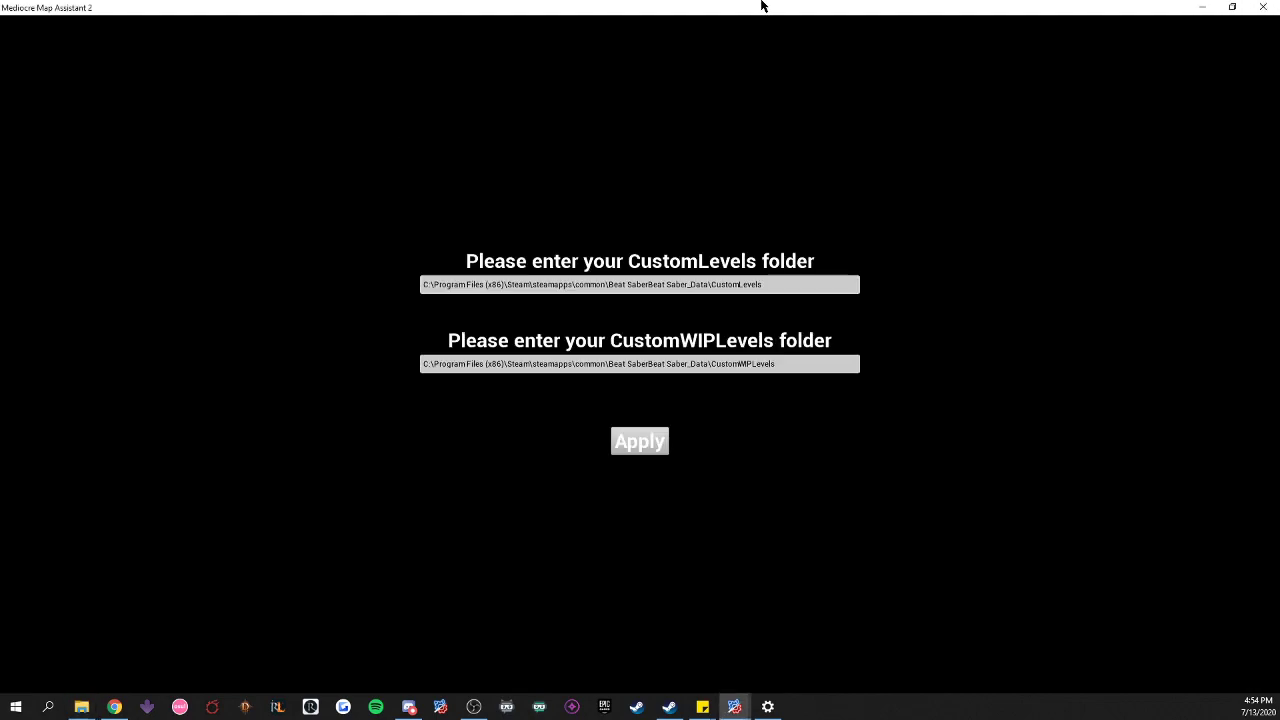
click(806, 285)
key(ctrl+v)
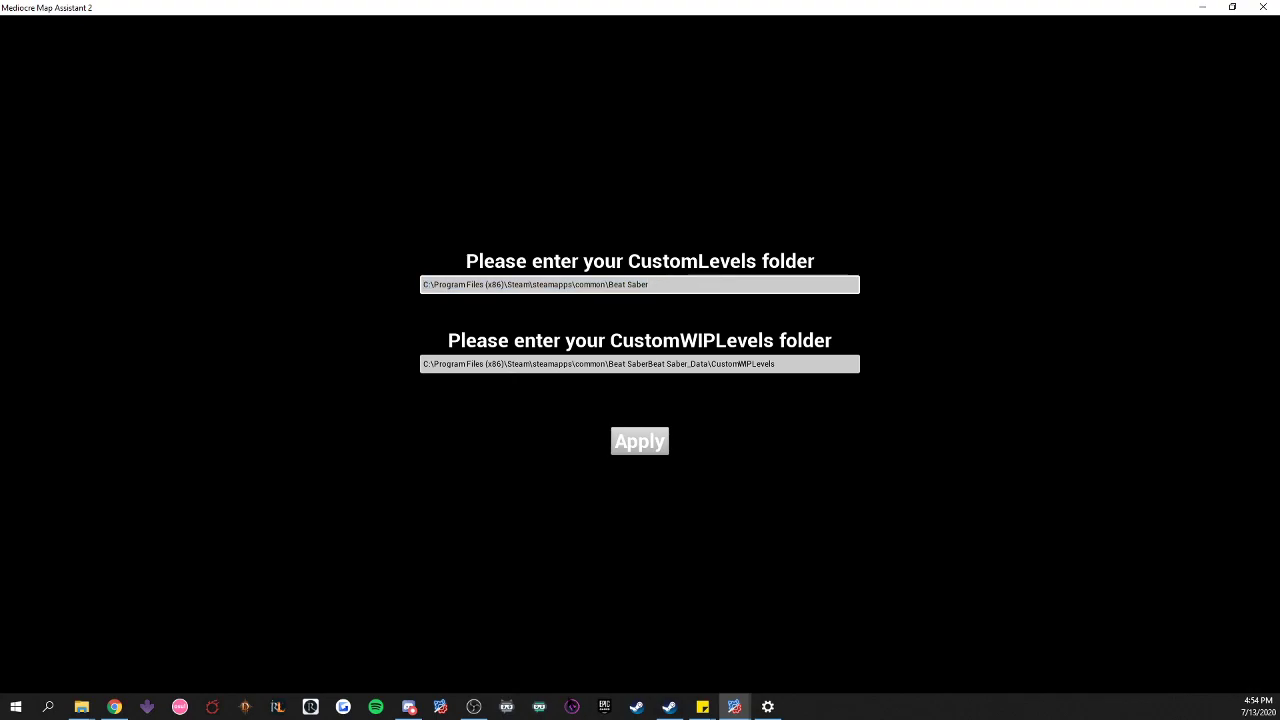
- Recopy the full location path from the Beat Saber_Data properties and paste it into the CustomLevels folder path again
click(81, 707)
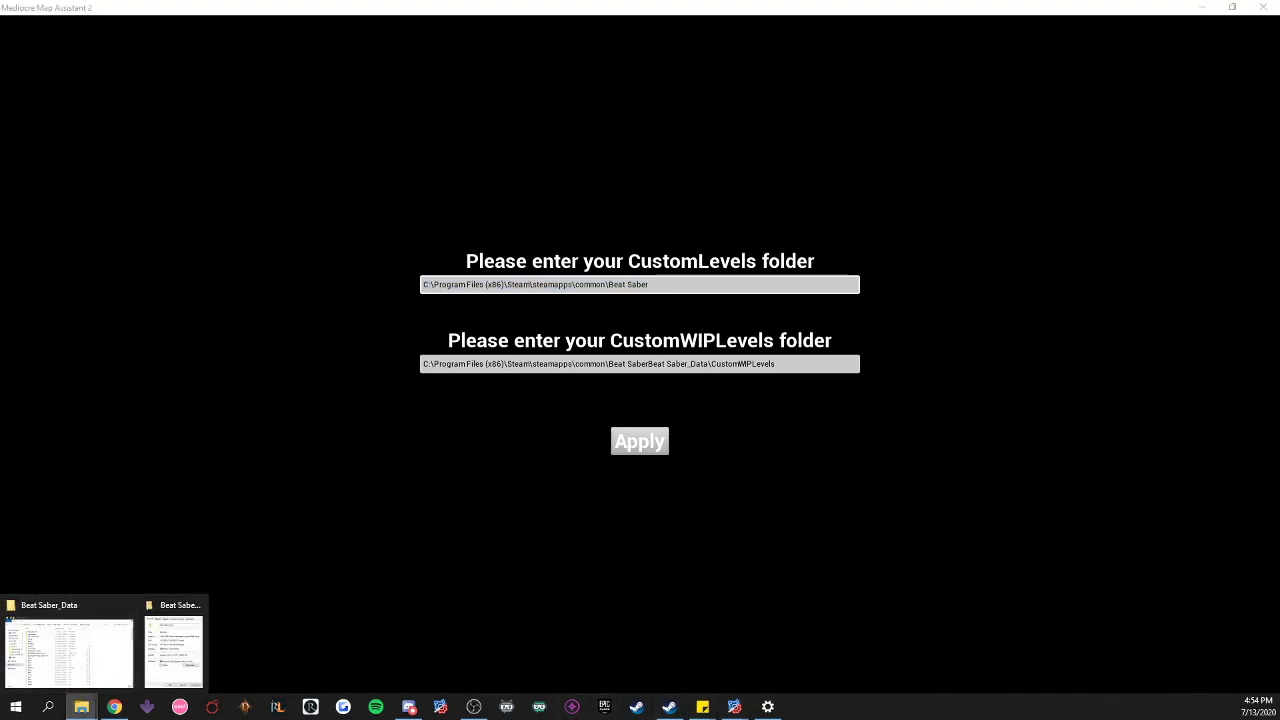
click(174, 650)
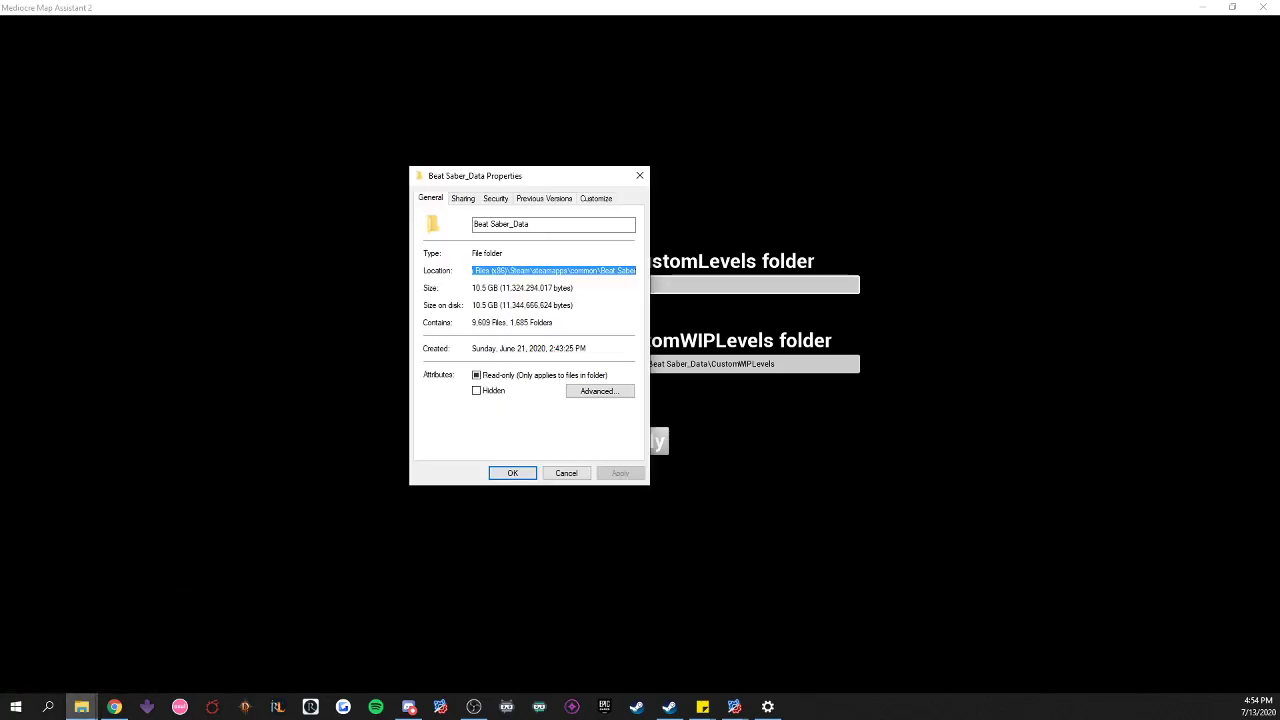
click(470, 278)
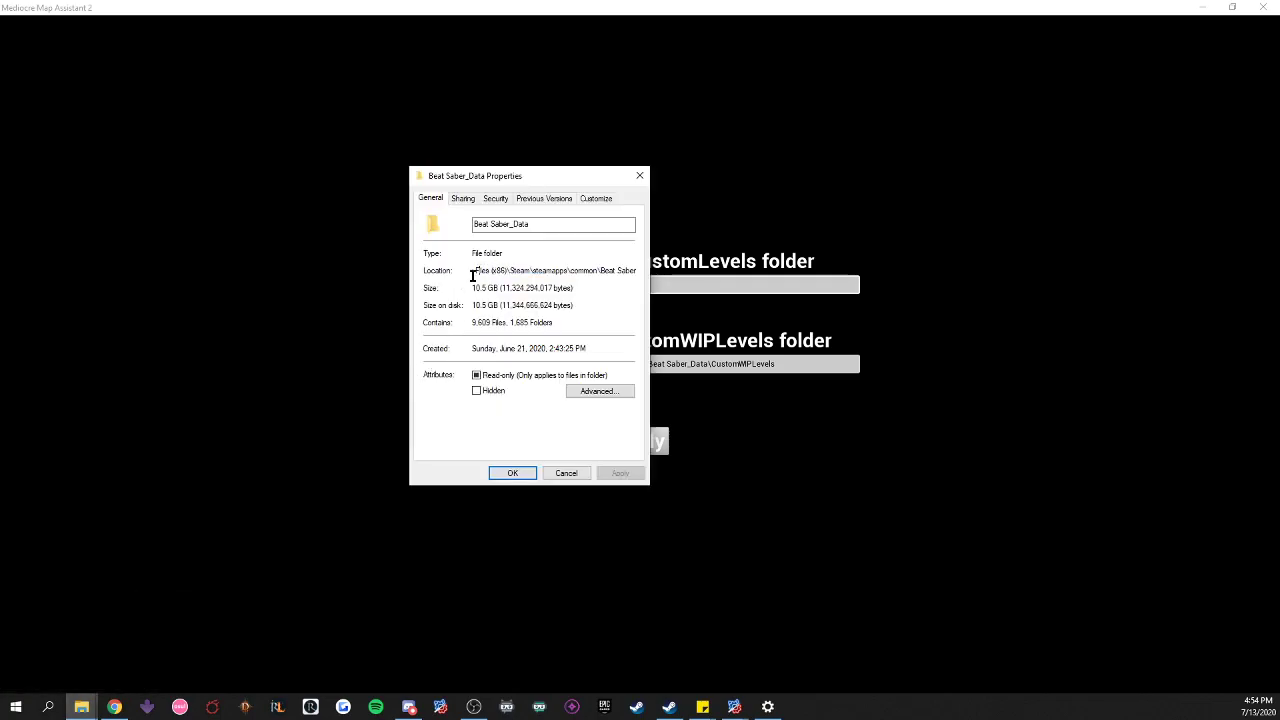
drag(636, 271, 461, 269)
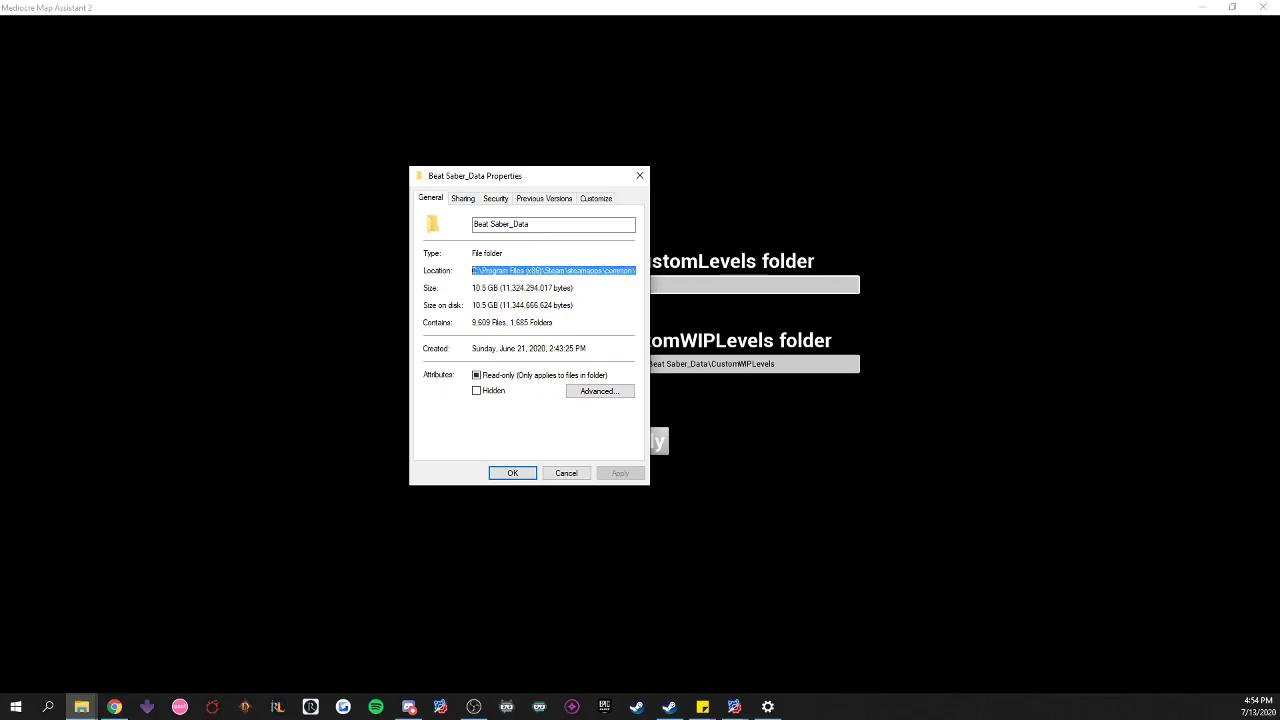
click(471, 271)
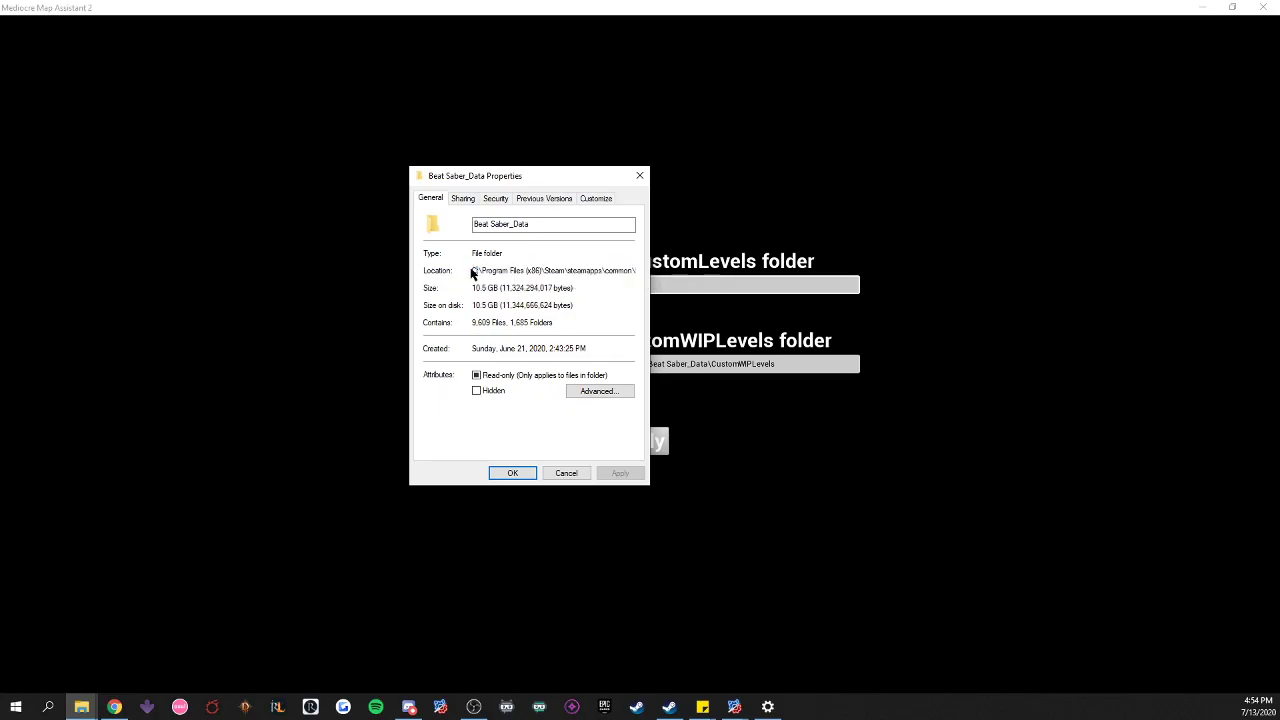
drag(472, 271, 743, 283)
key(ctrl+c)
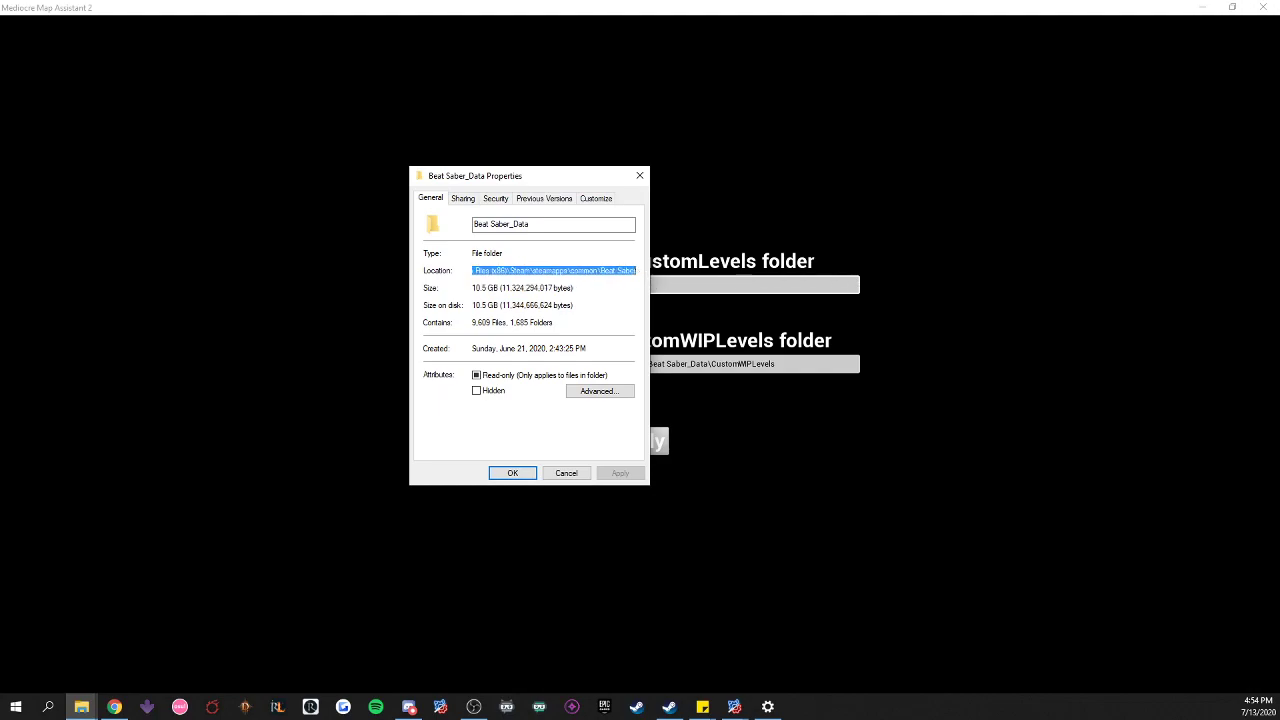
click(743, 284)
key(ctrl+v)
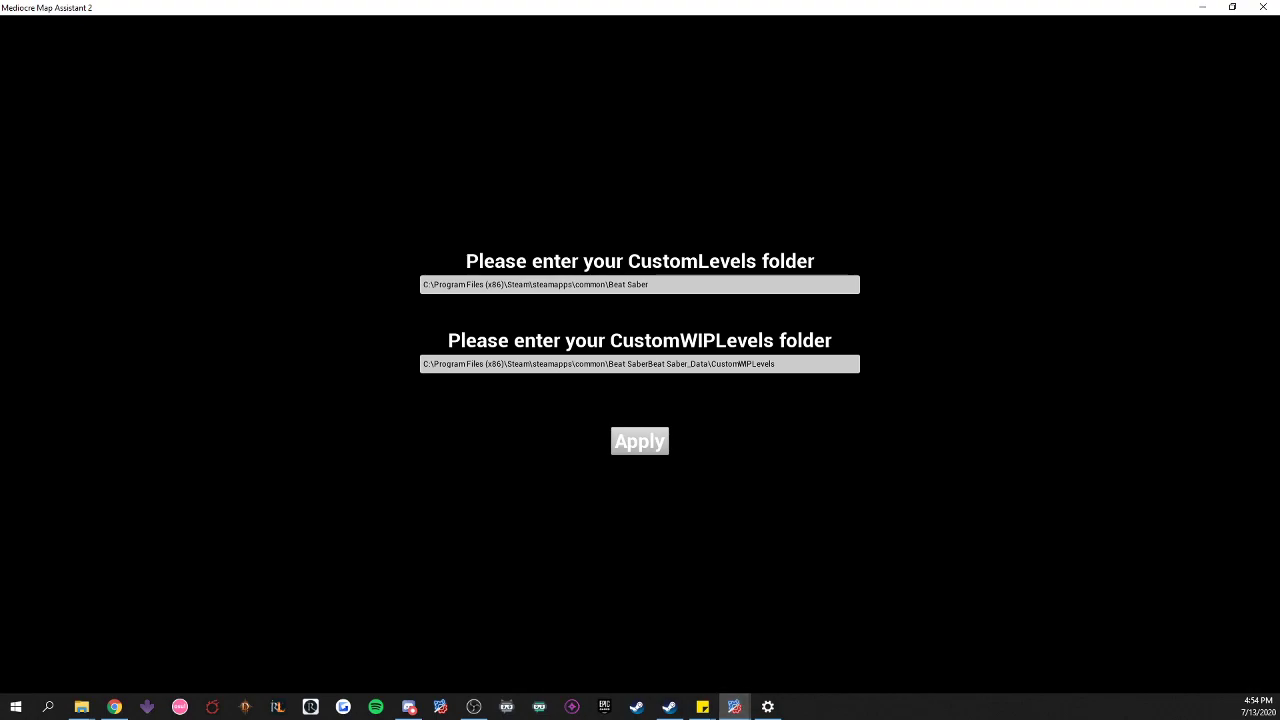
- Copy the address of the CustomLevels folder inside Beat Saber_Data and set it as the CustomLevels path in Mediocre Map Assistant 2
mouse_move(81, 706)
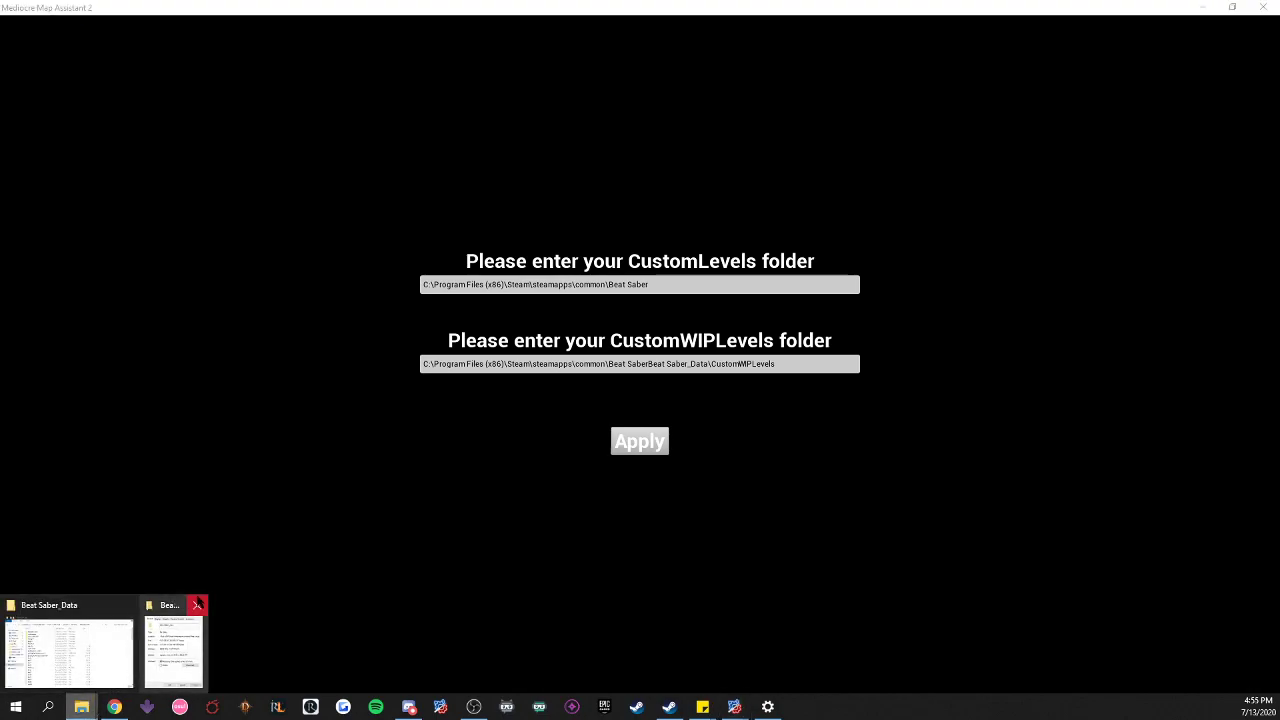
click(68, 645)
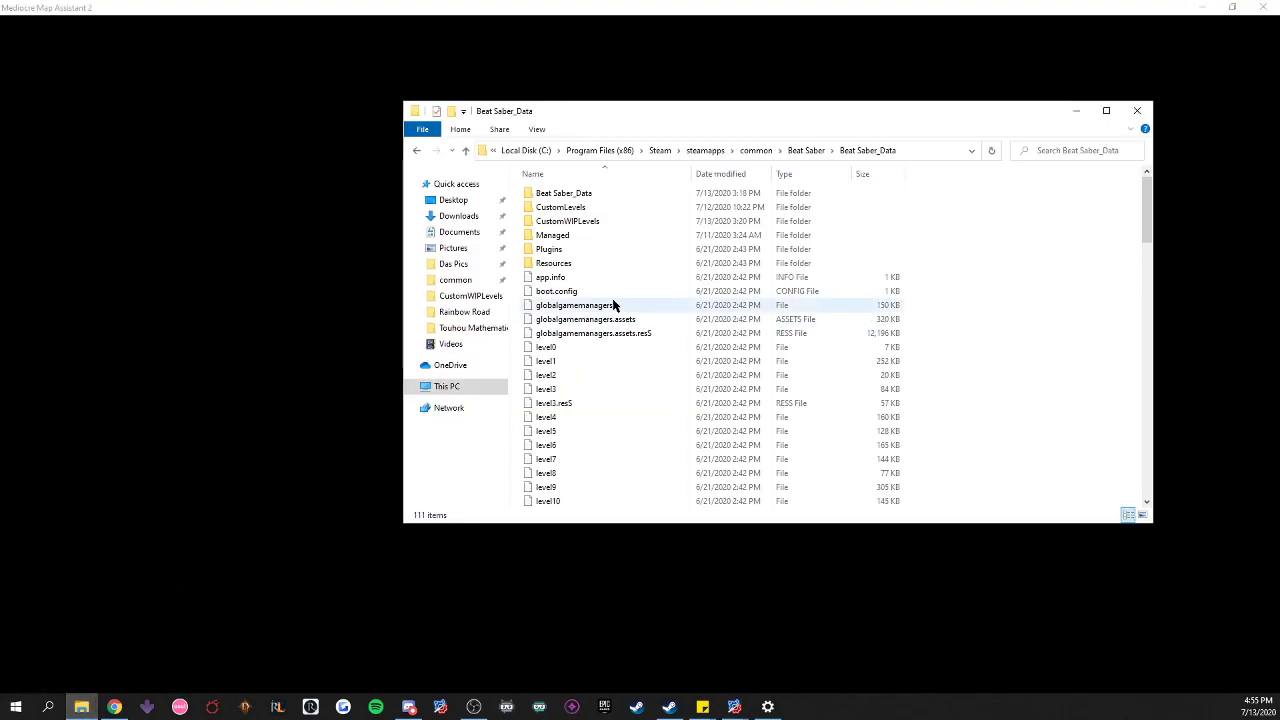
double_click(603, 207)
right_click(885, 157)
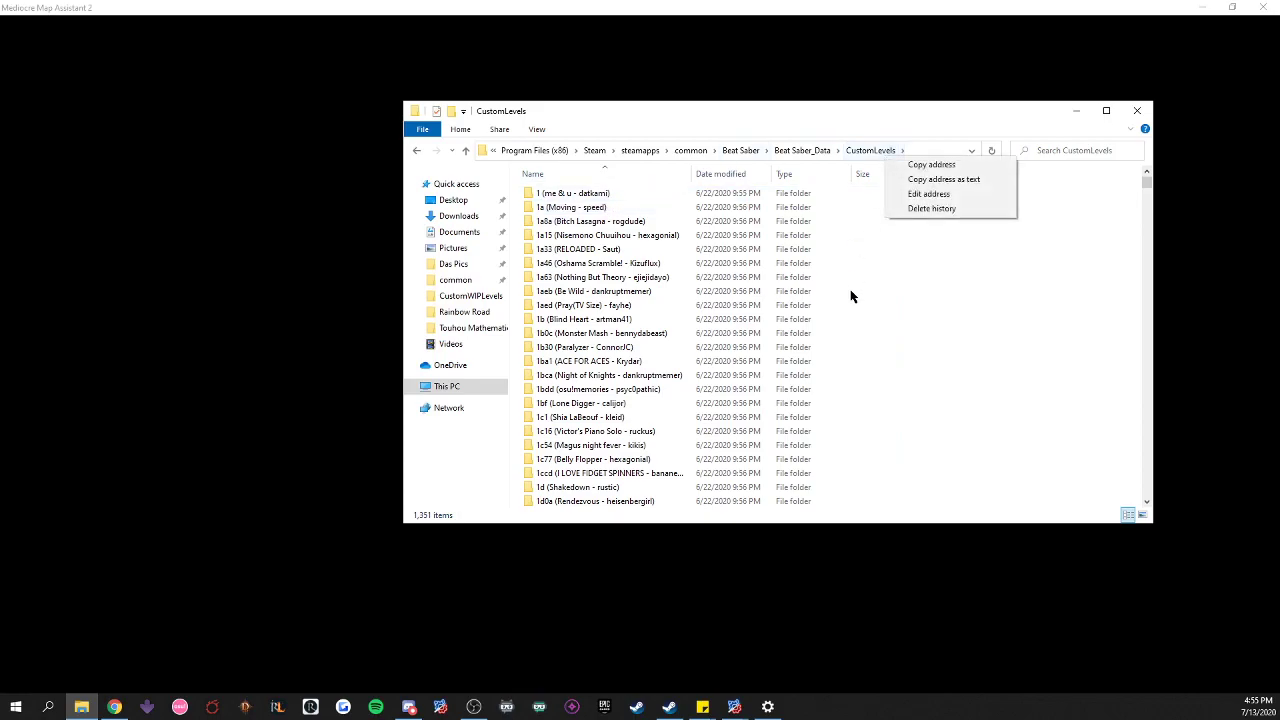
click(918, 165)
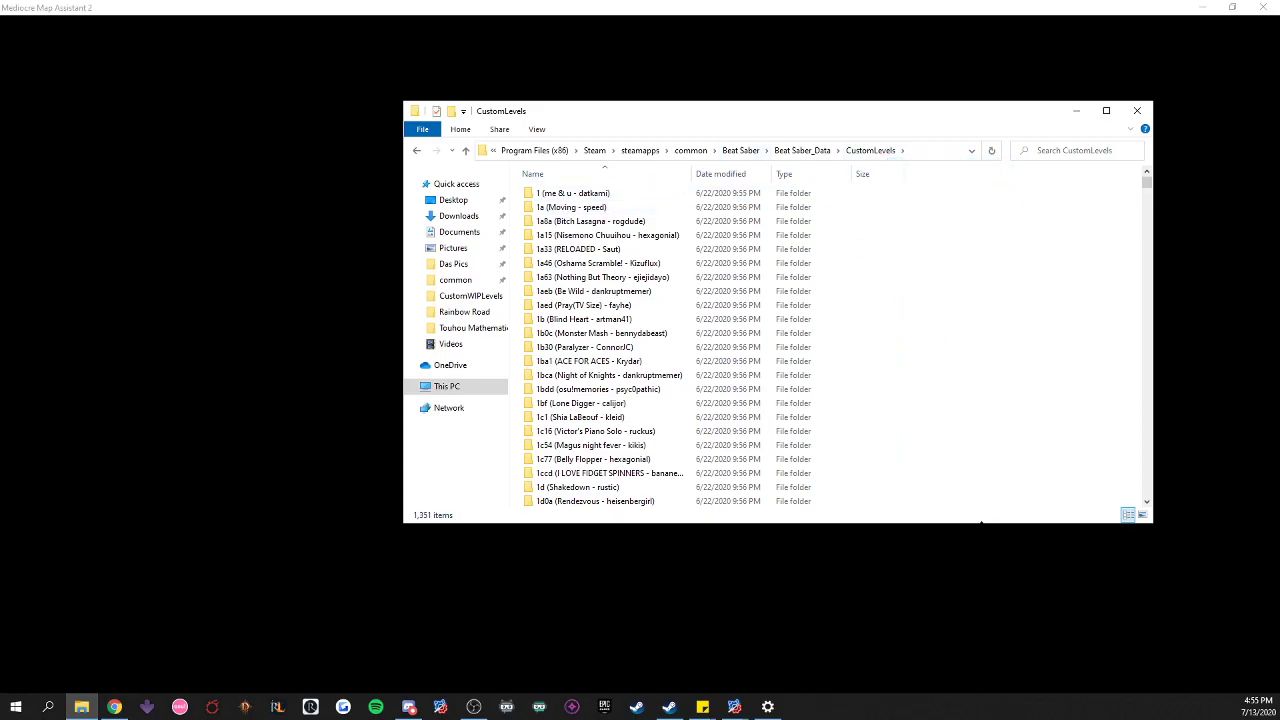
click(988, 521)
click(663, 285)
key(ctrl+v)
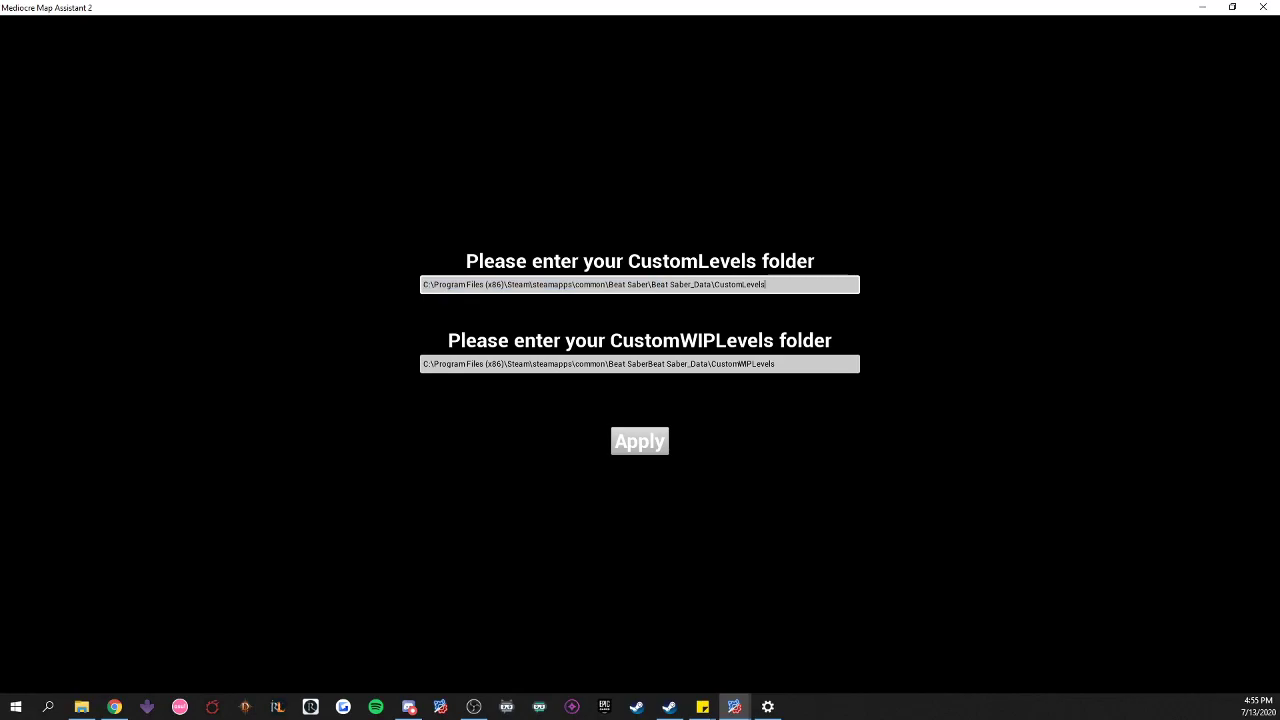
- Copy the address of the CustomWIPLevels folder, replace the CustomWIPLevels path with it, and apply the folder settings
click(82, 707)
click(795, 150)
double_click(568, 227)
right_click(893, 153)
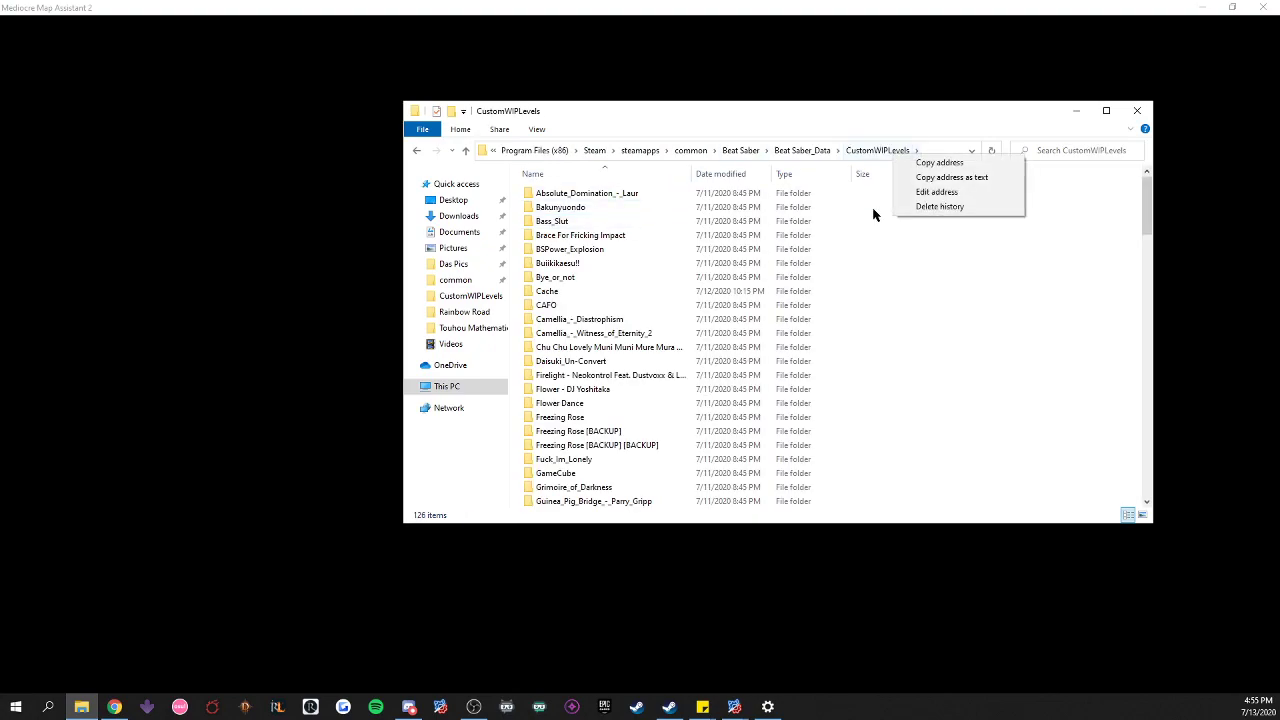
click(930, 160)
click(830, 575)
click(627, 364)
key(ctrl+a)
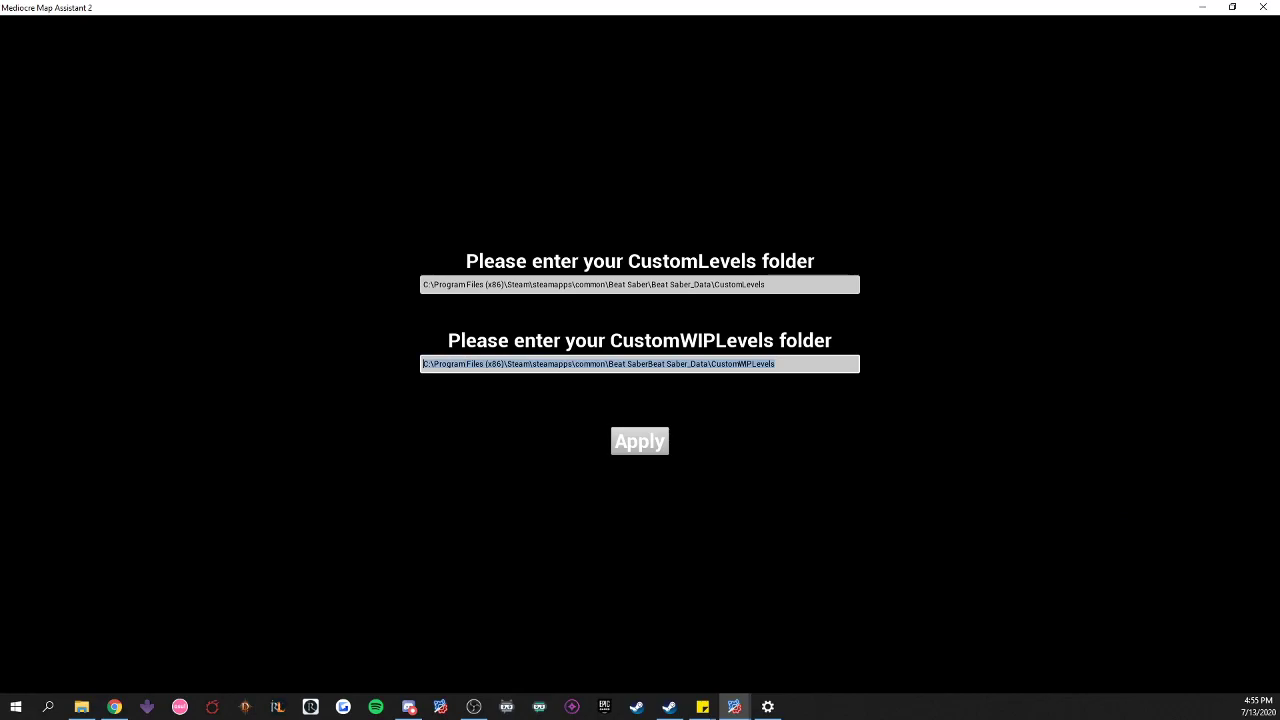
click(639, 441)
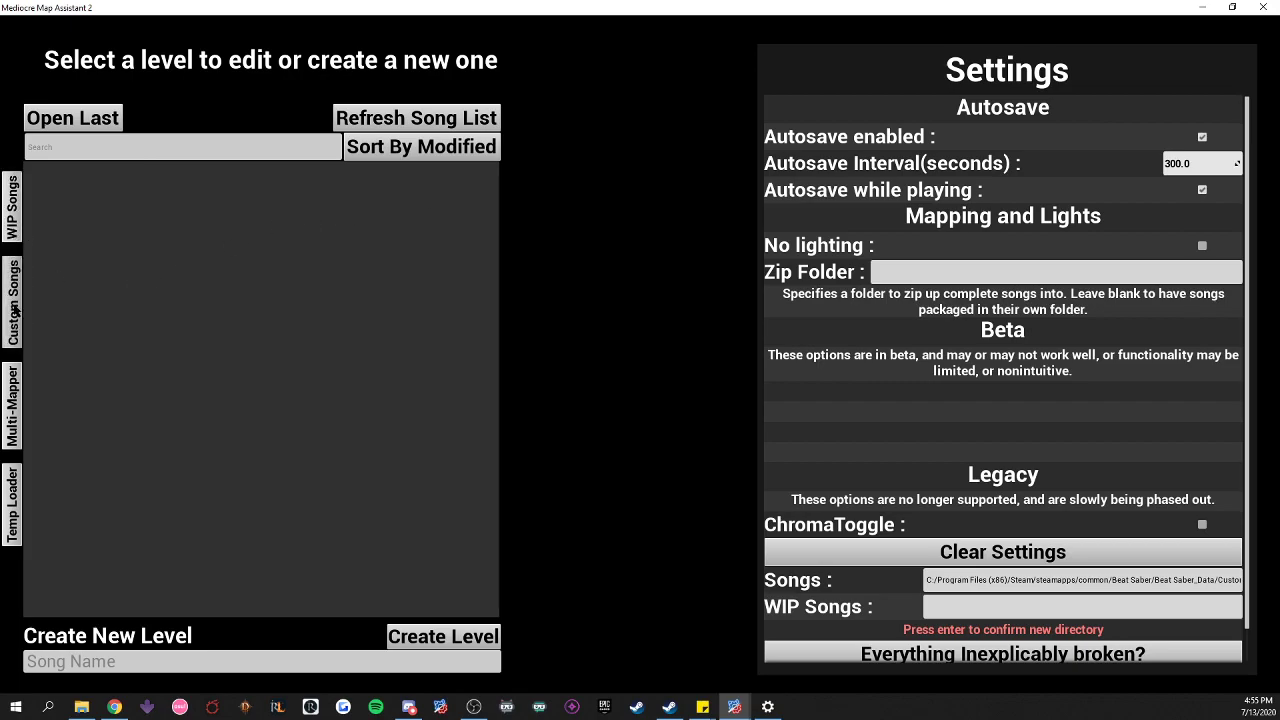
- Compare the WIP Songs and Custom Songs lists to check that levels load from both folders
click(12, 270)
click(13, 228)
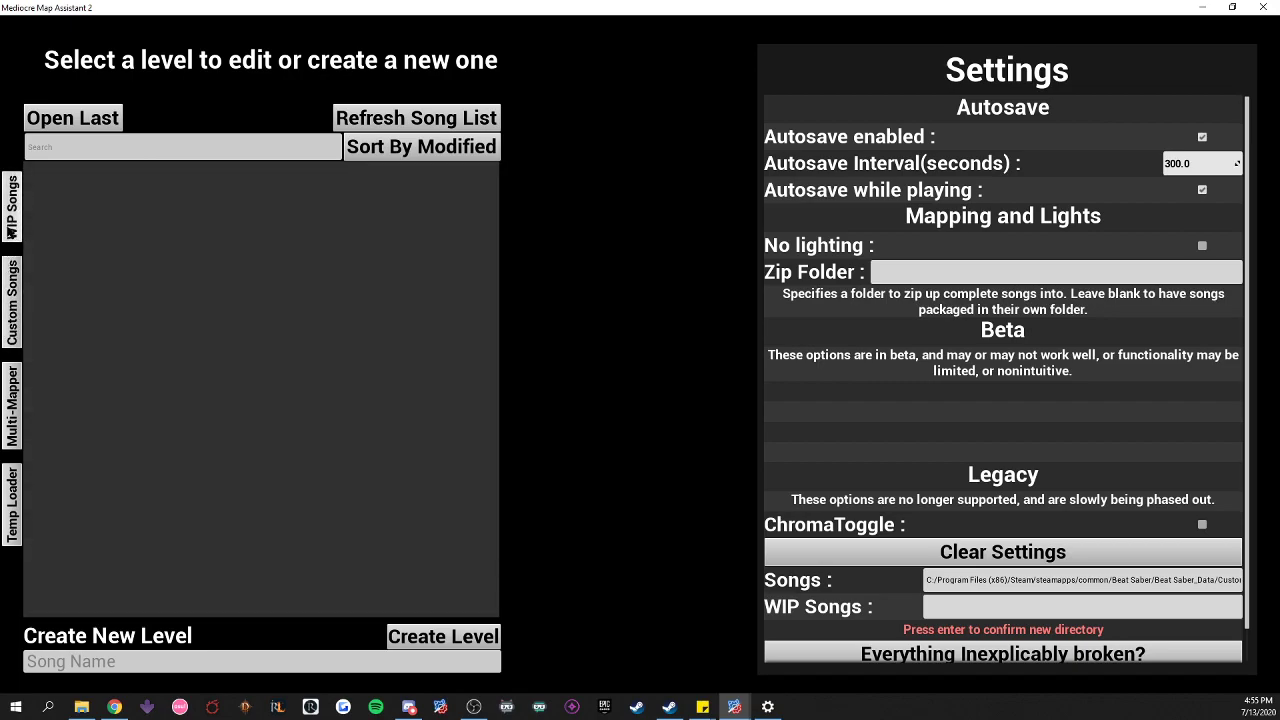
click(10, 281)
click(14, 218)
click(13, 300)
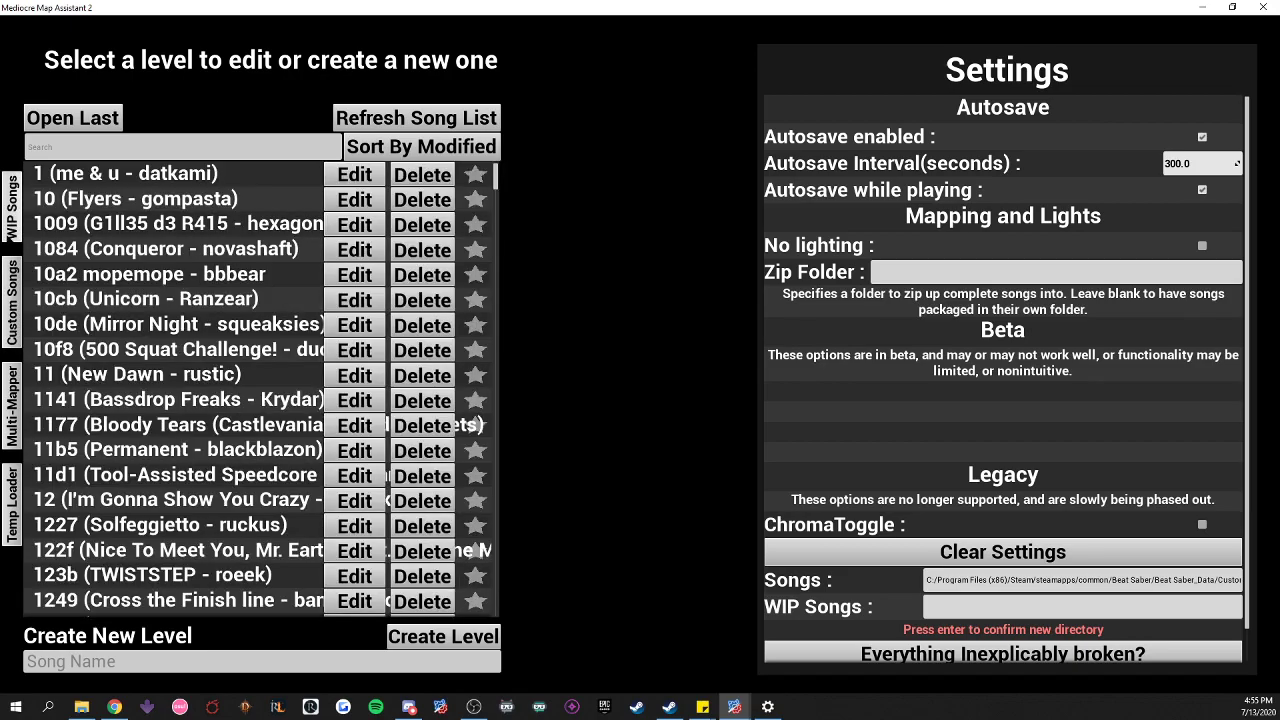
click(13, 225)
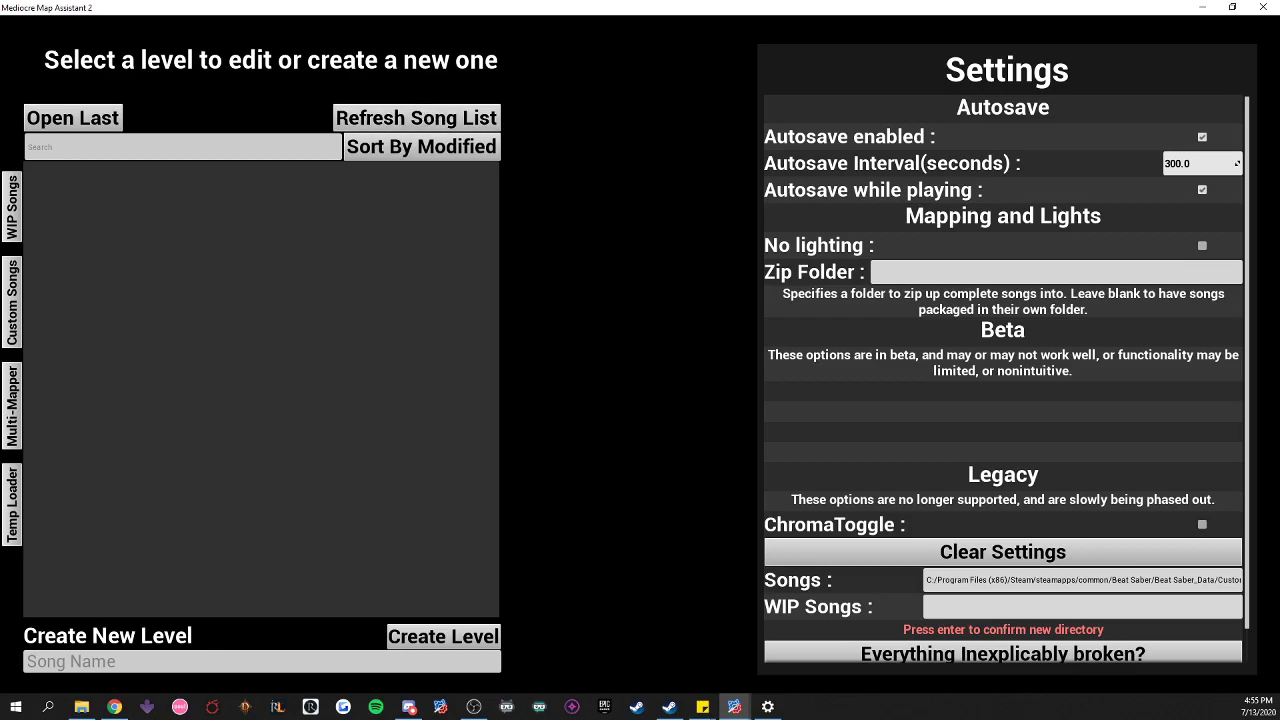
- Leave the maximized Mediocre Map Assistant 2 window, reposition its smaller window on the desktop, and look through the WIP levels list
click(1202, 7)
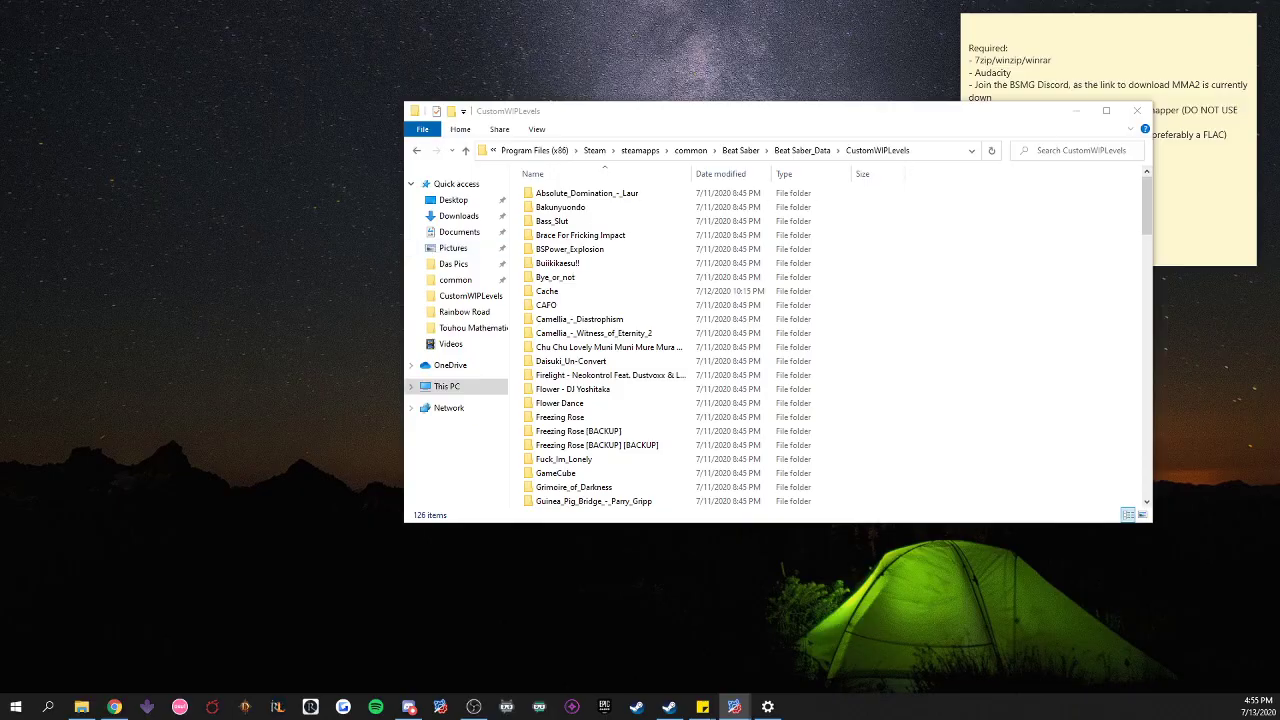
drag(1279, 60, 533, 83)
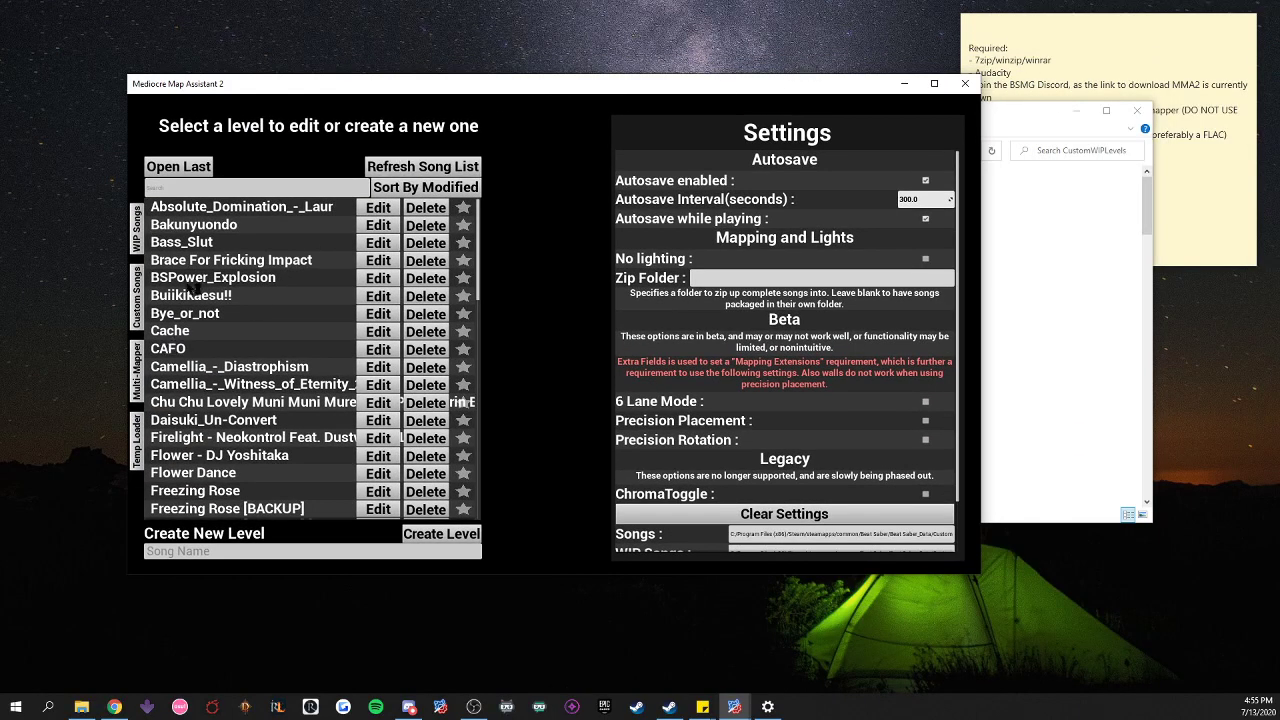
scroll(190, 300, down, 5)
scroll(199, 279, down, 4)
scroll(260, 310, up, 8)
scroll(287, 330, down, 8)
scroll(287, 330, up, 4)
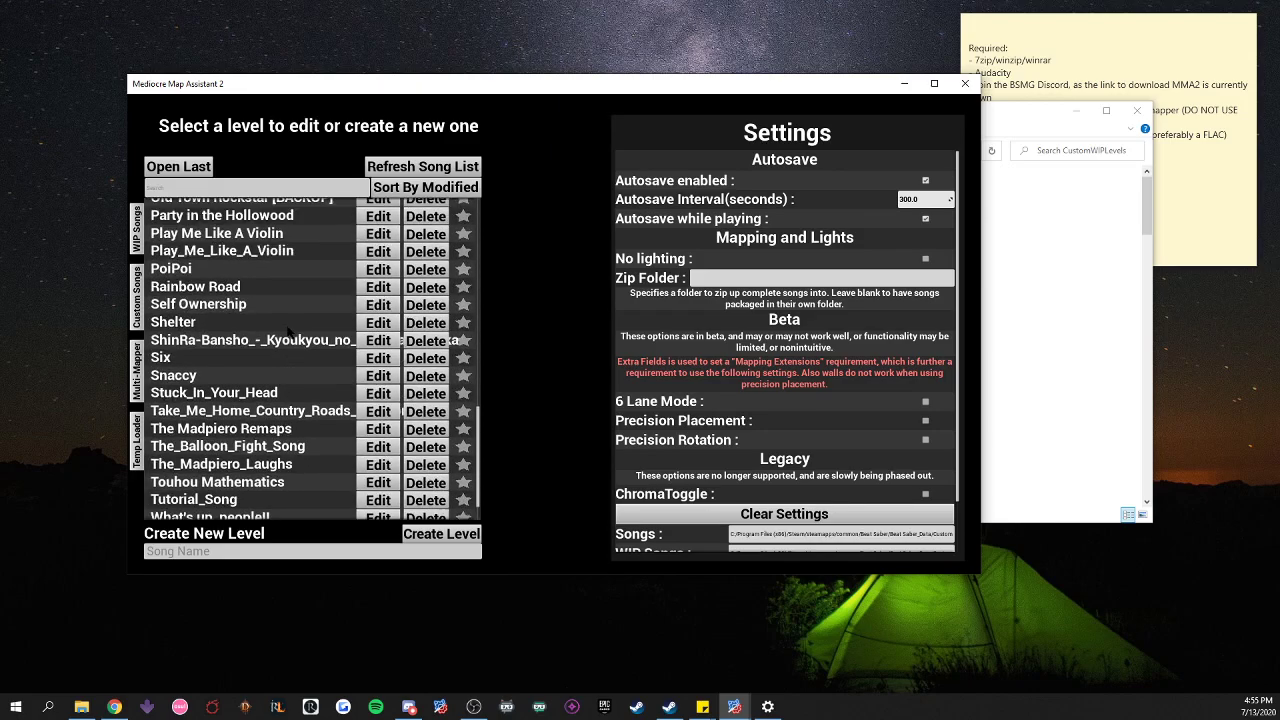
- Maximize the Mediocre Map Assistant 2 window and look through the WIP levels list
scroll(287, 330, up, 6)
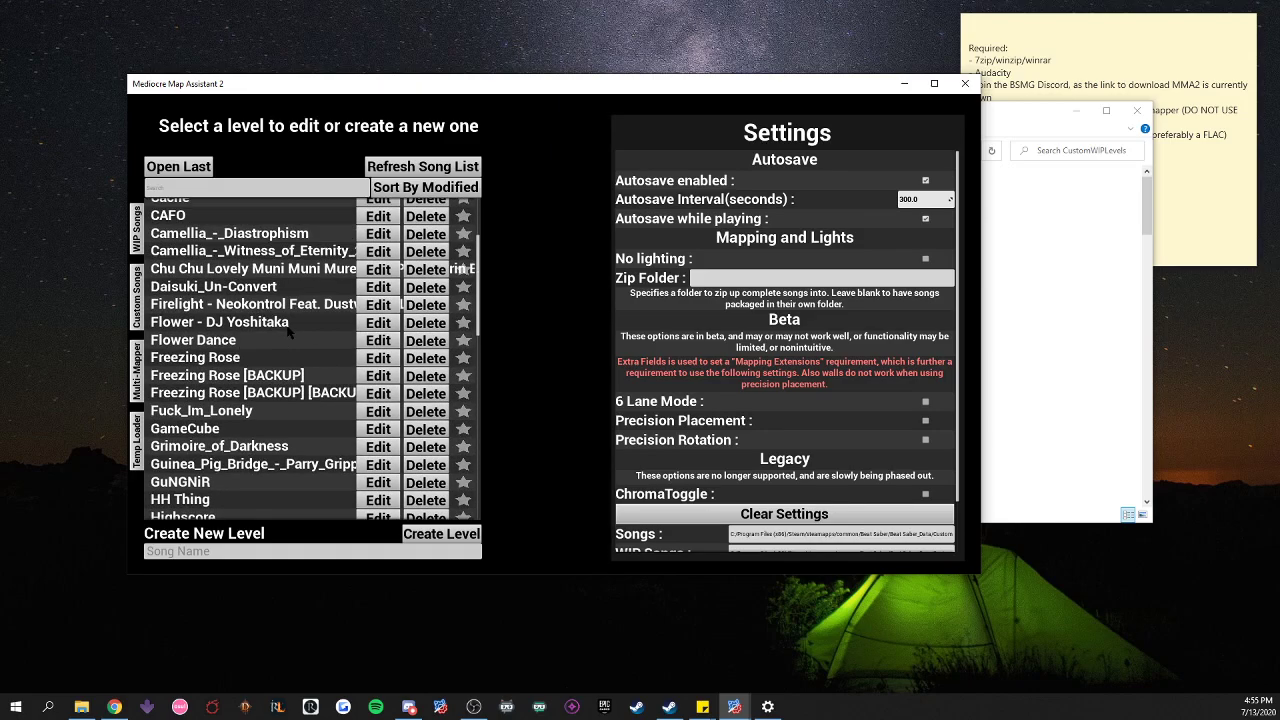
click(934, 83)
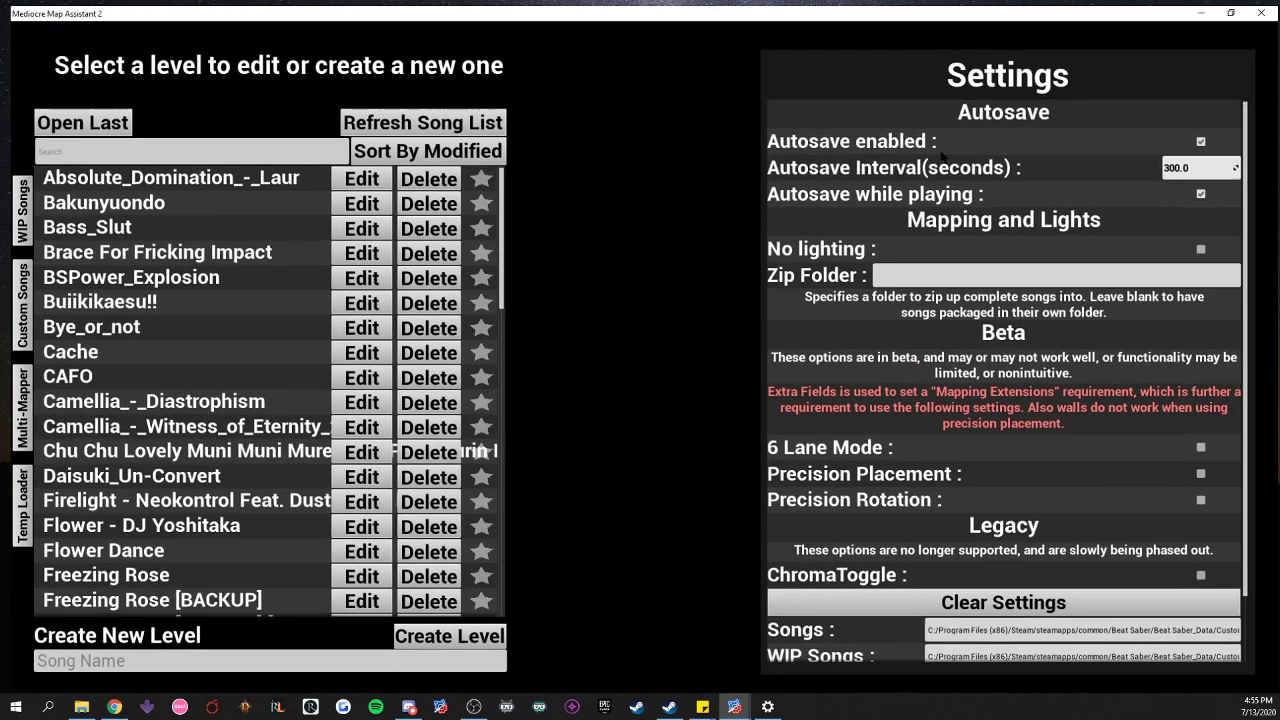
scroll(193, 272, down, 10)
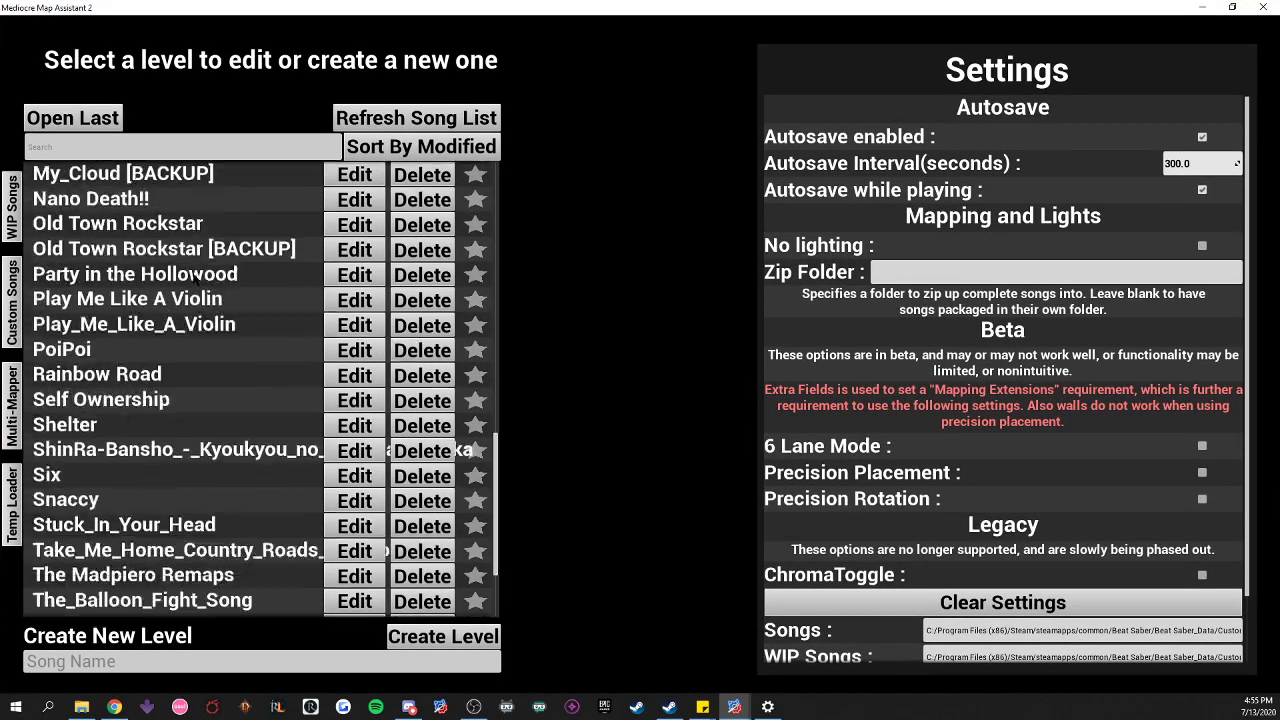
scroll(200, 274, up, 10)
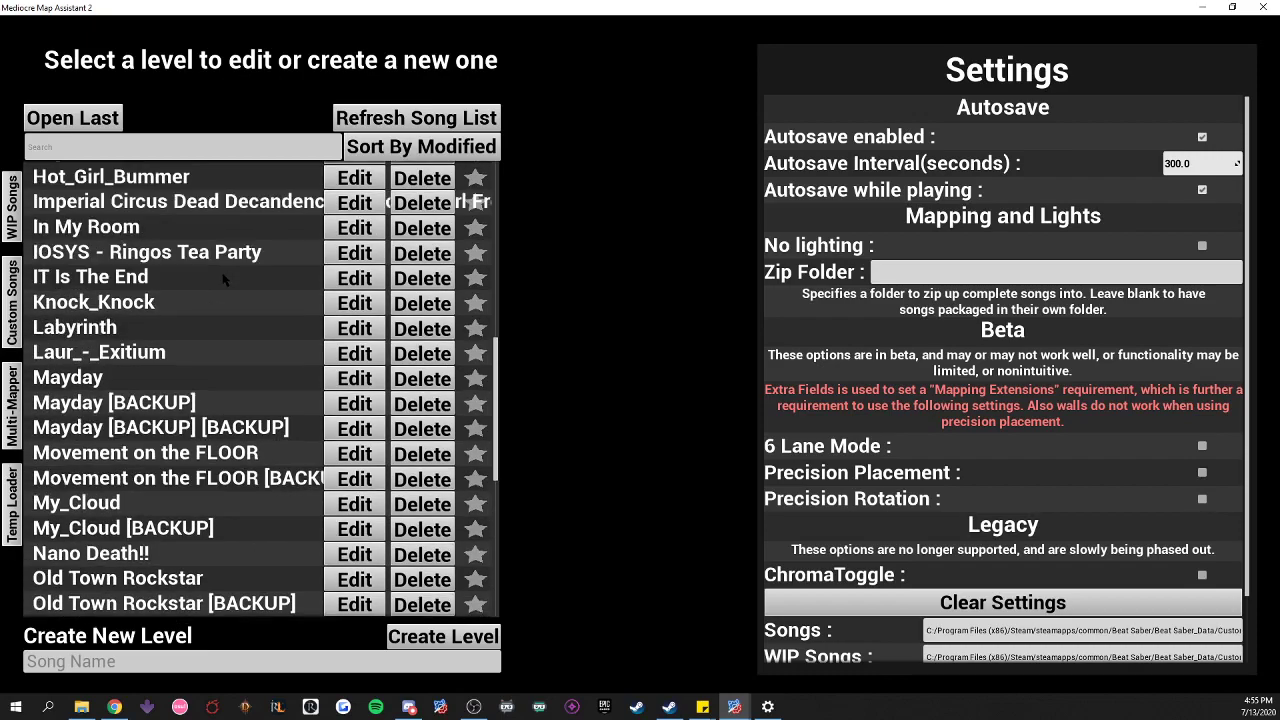
scroll(224, 280, up, 6)
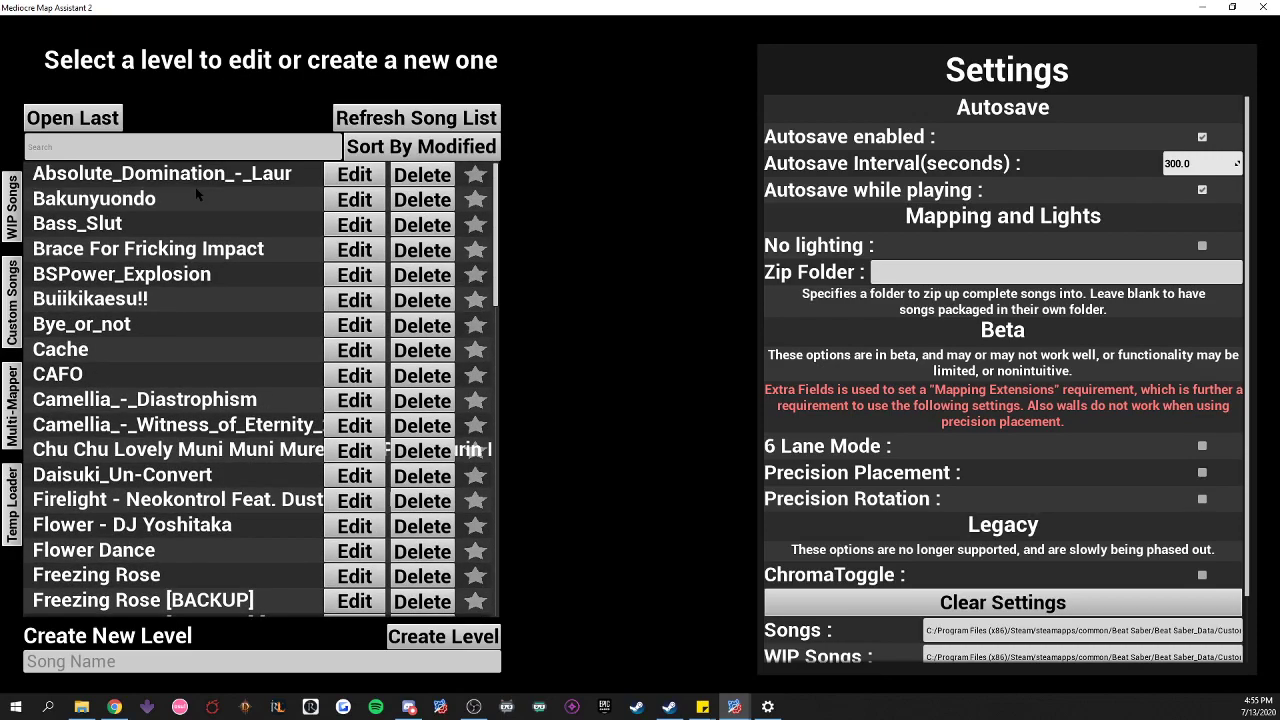
- View the last edited level in the editor, go back to song selection, and refresh the song list
click(72, 118)
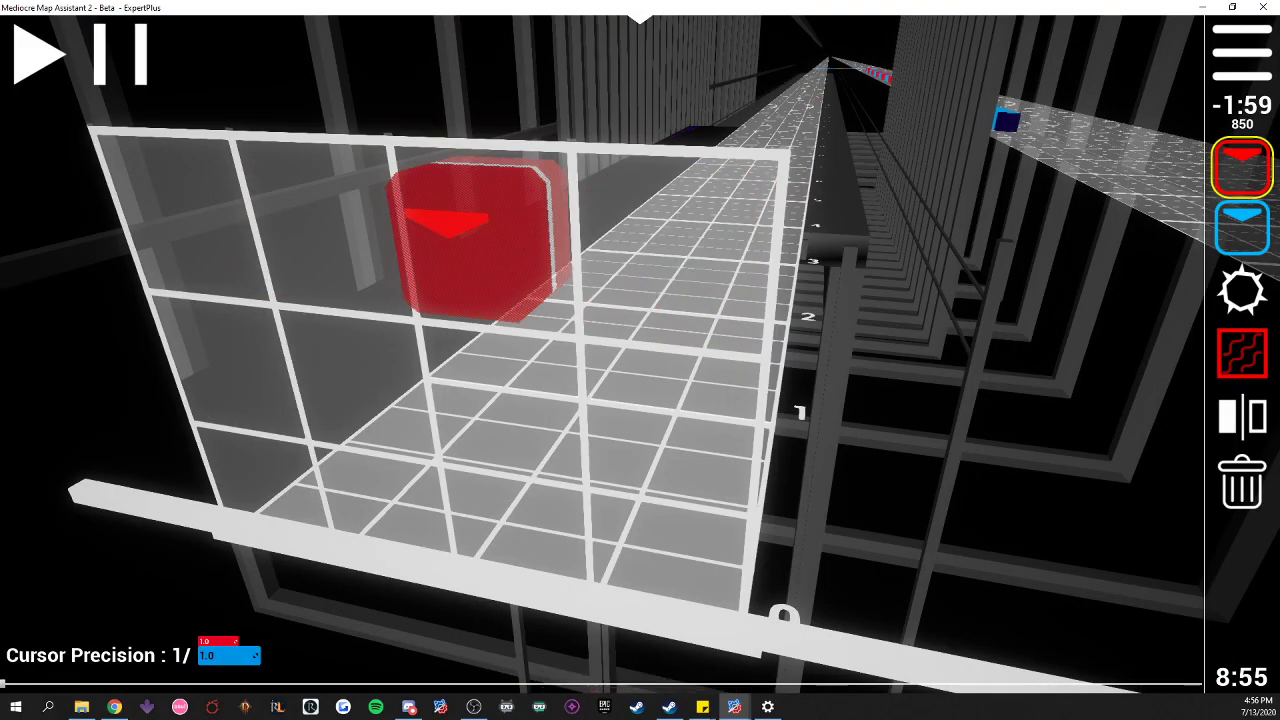
key(Escape)
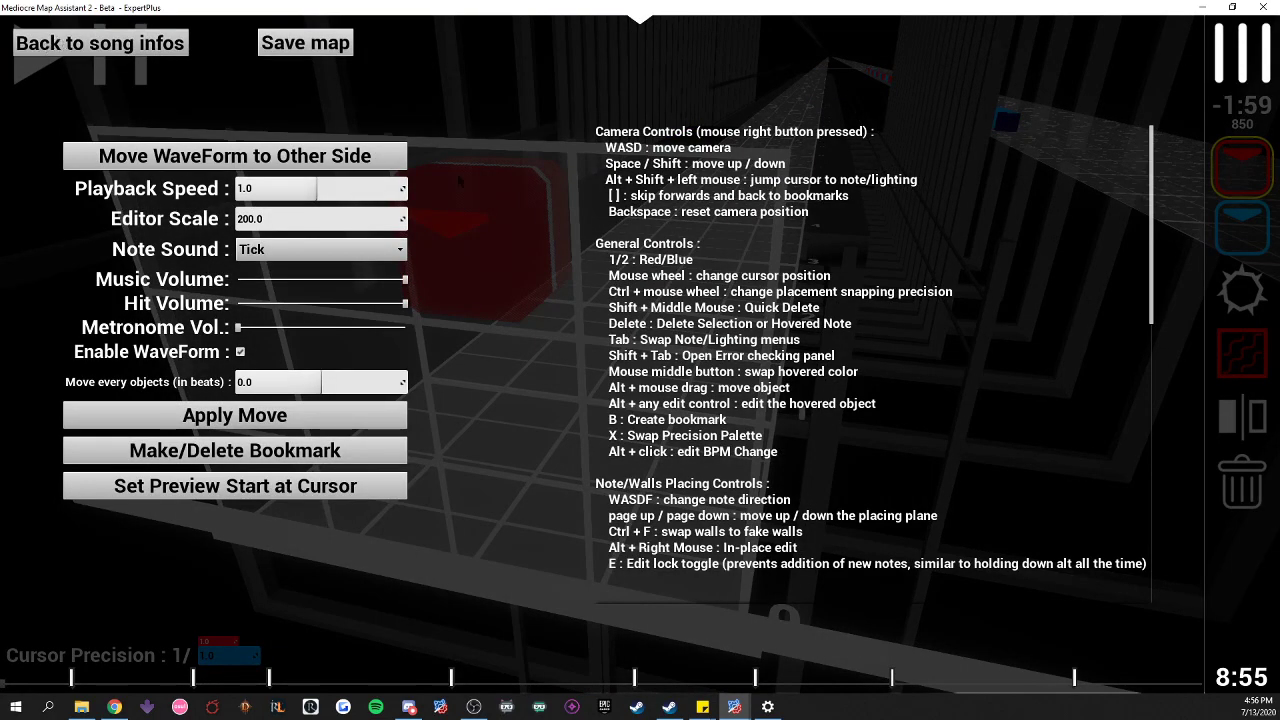
click(101, 43)
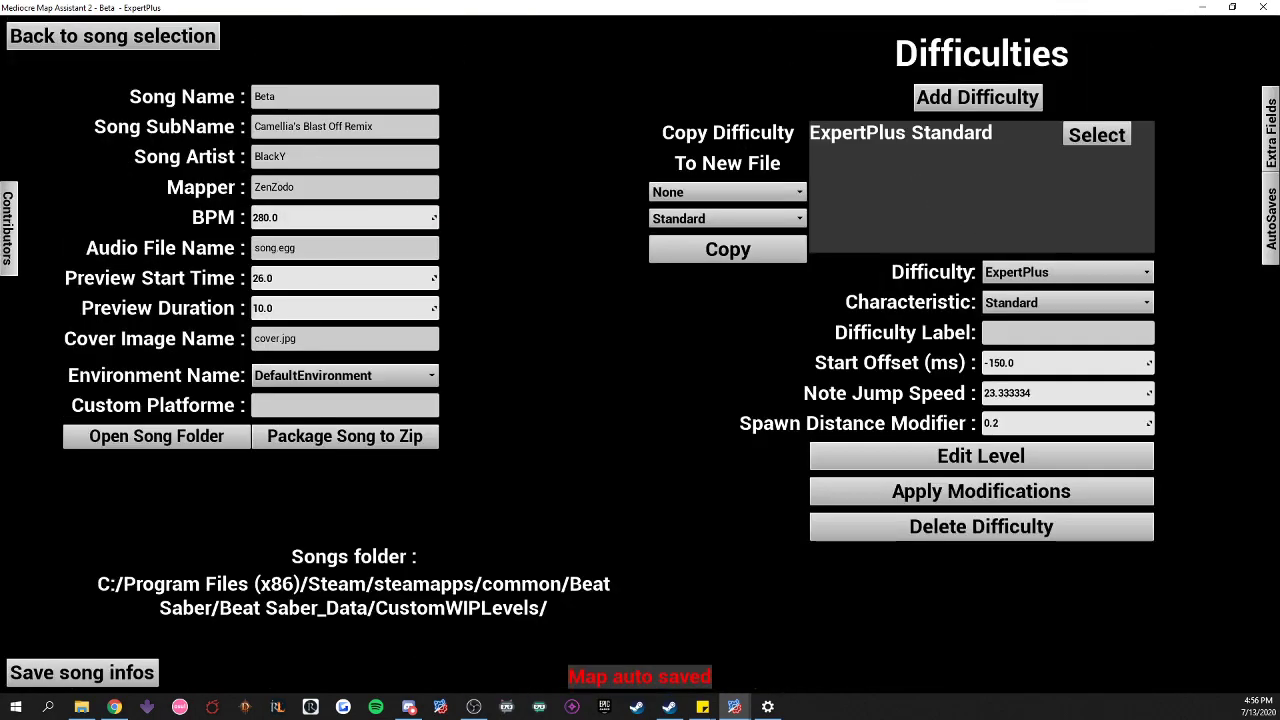
click(101, 38)
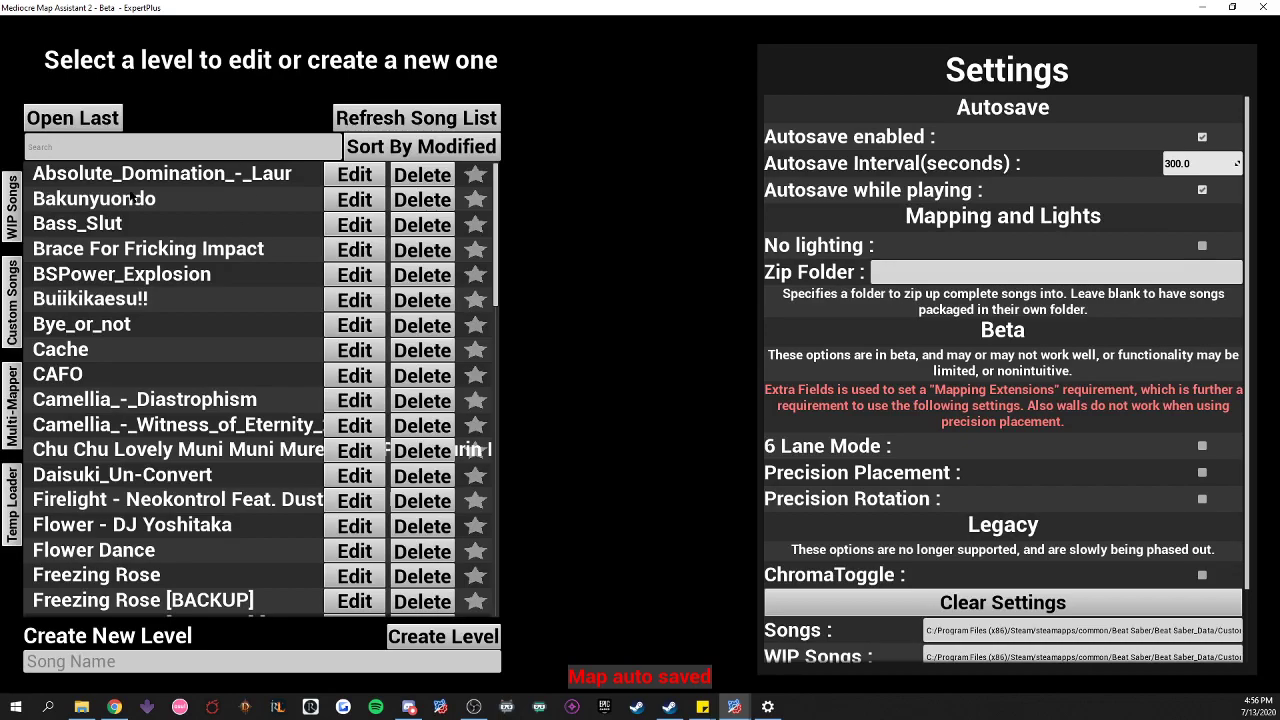
click(368, 120)
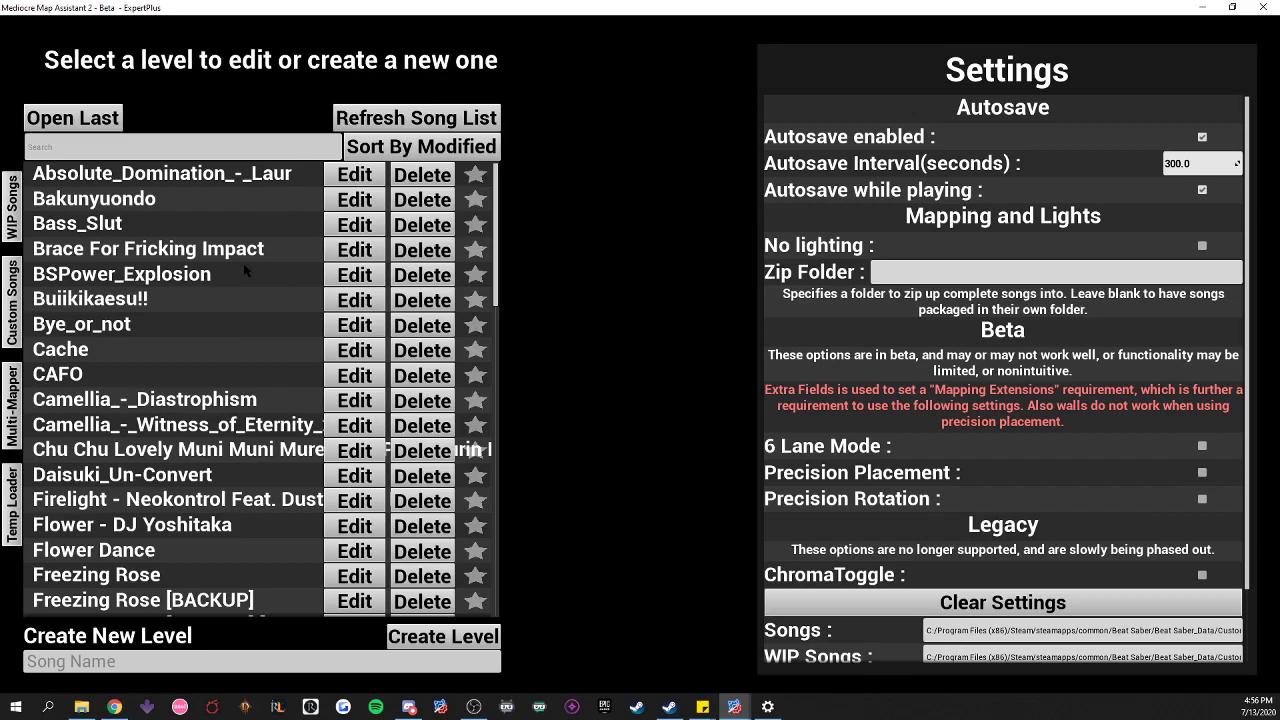
- Look through the Custom Songs list and view the Multi-Mapper connection options
click(12, 303)
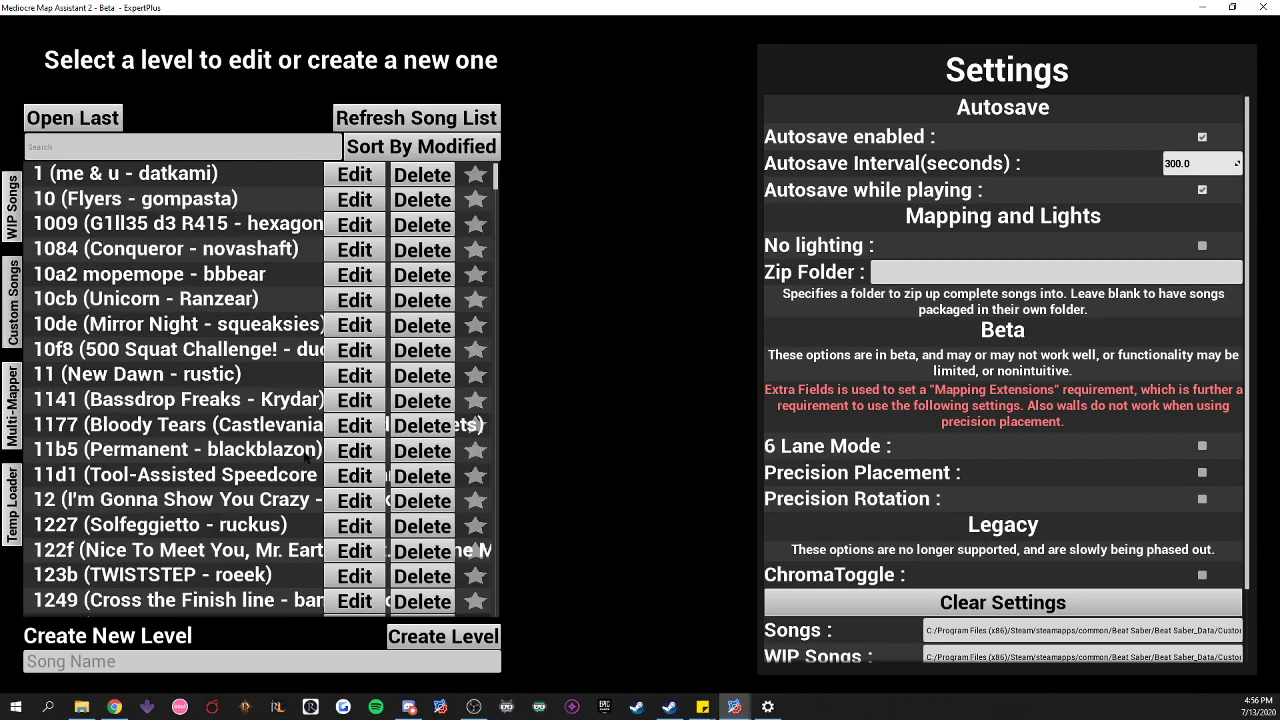
scroll(210, 330, down, 15)
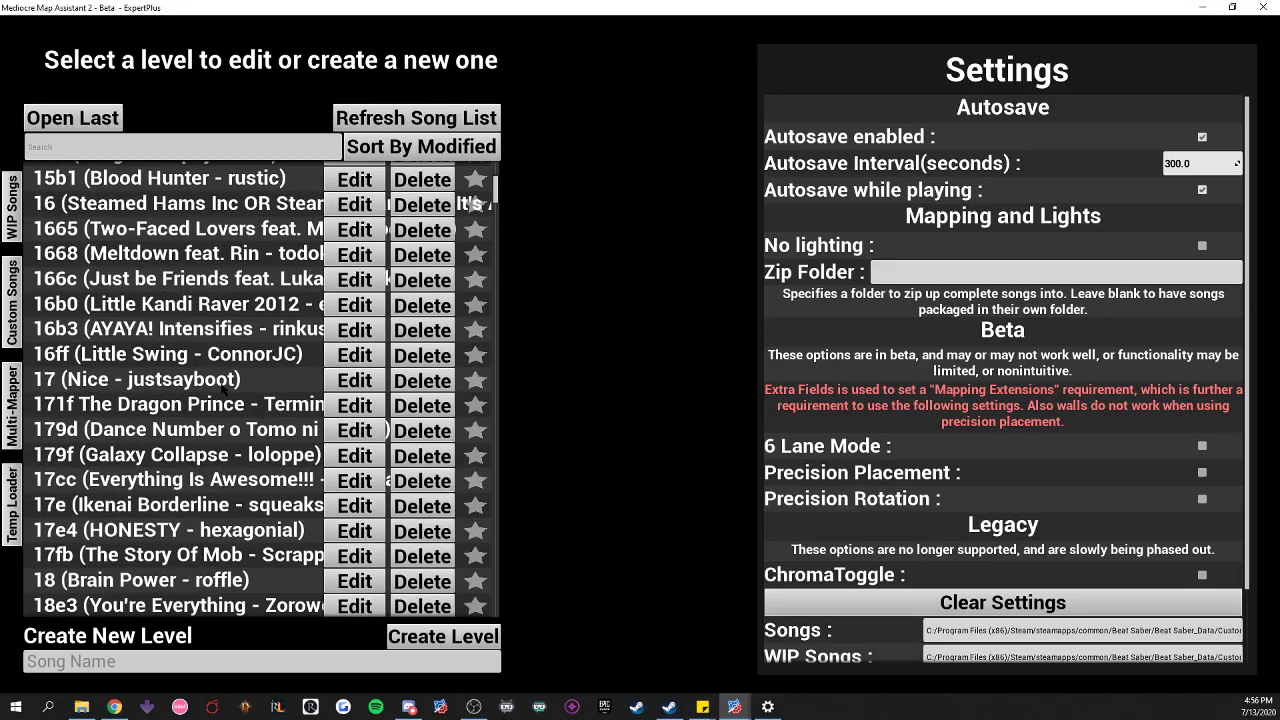
scroll(283, 343, down, 2)
drag(495, 202, 494, 175)
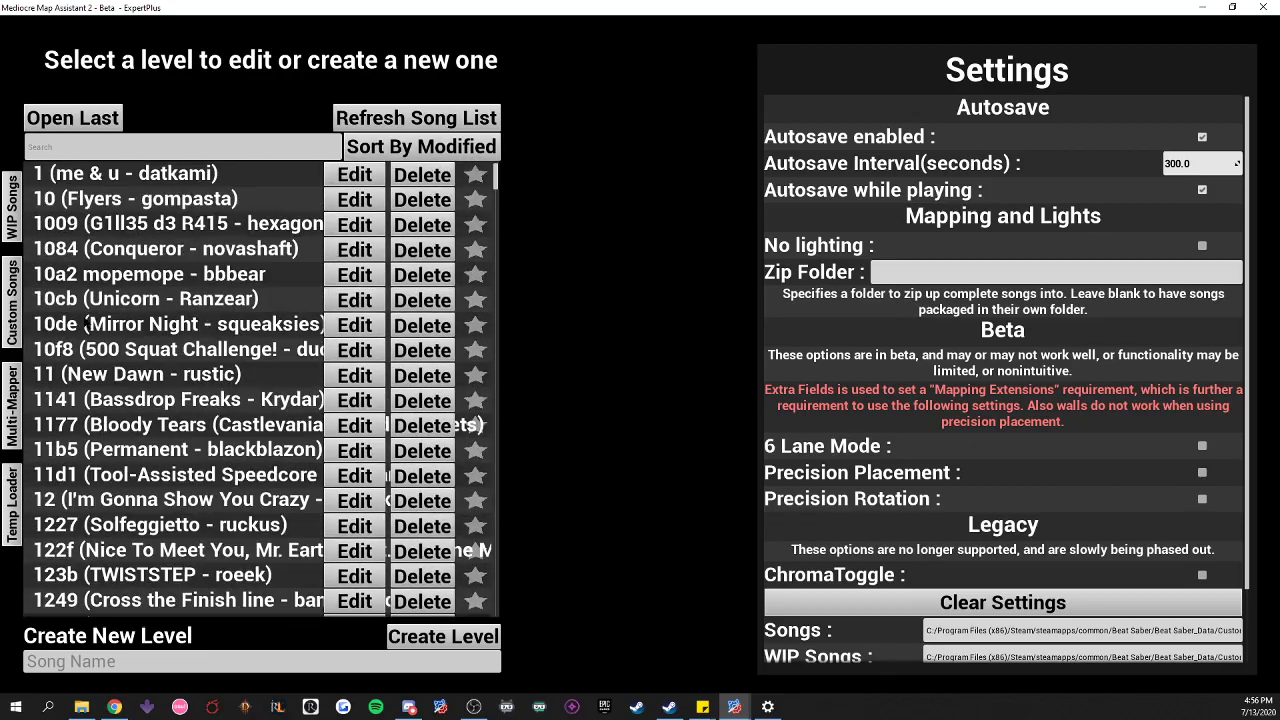
click(12, 405)
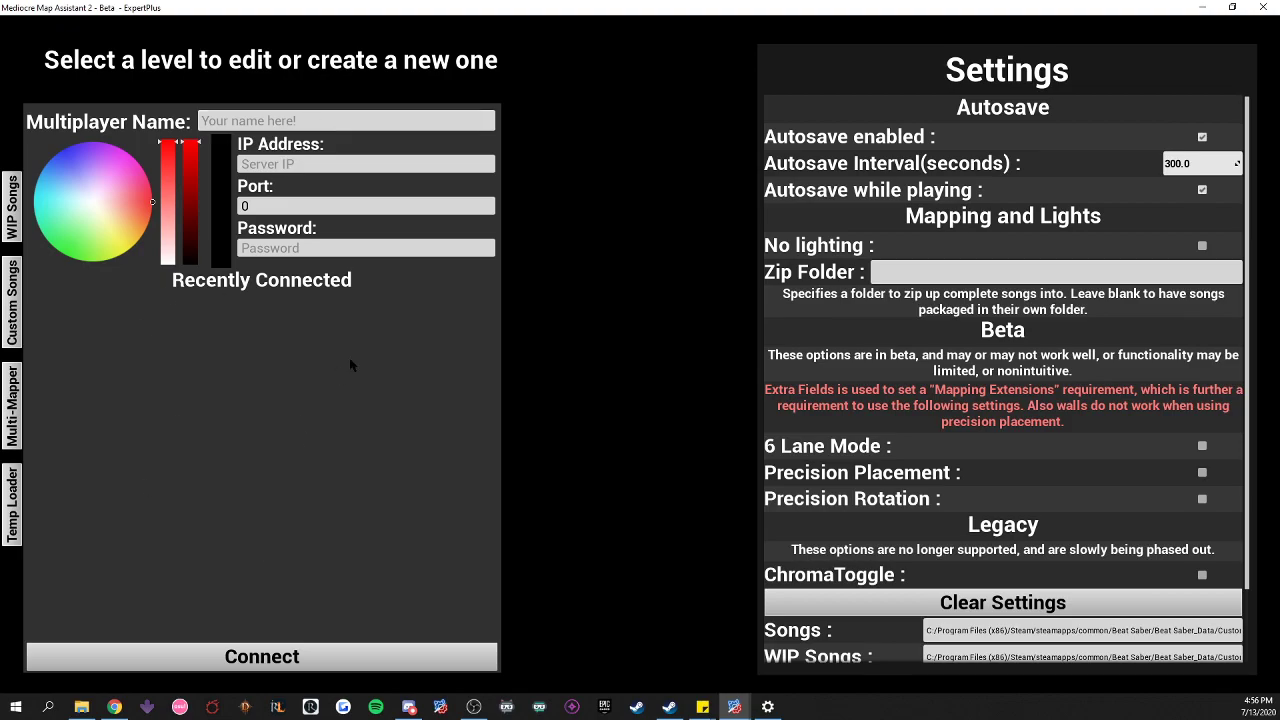
- Temporarily load the BeatSaver song bbe9 and open its Hard Standard difficulty in the level editor
click(11, 508)
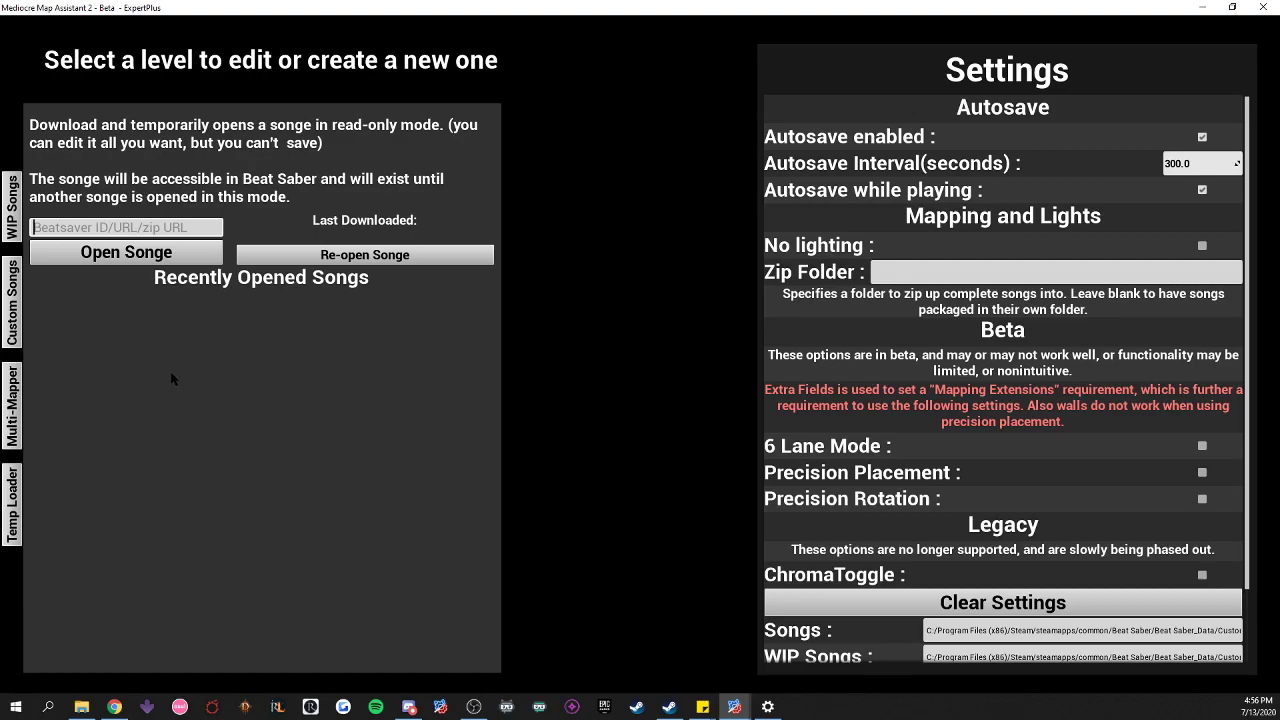
text(bbe9)
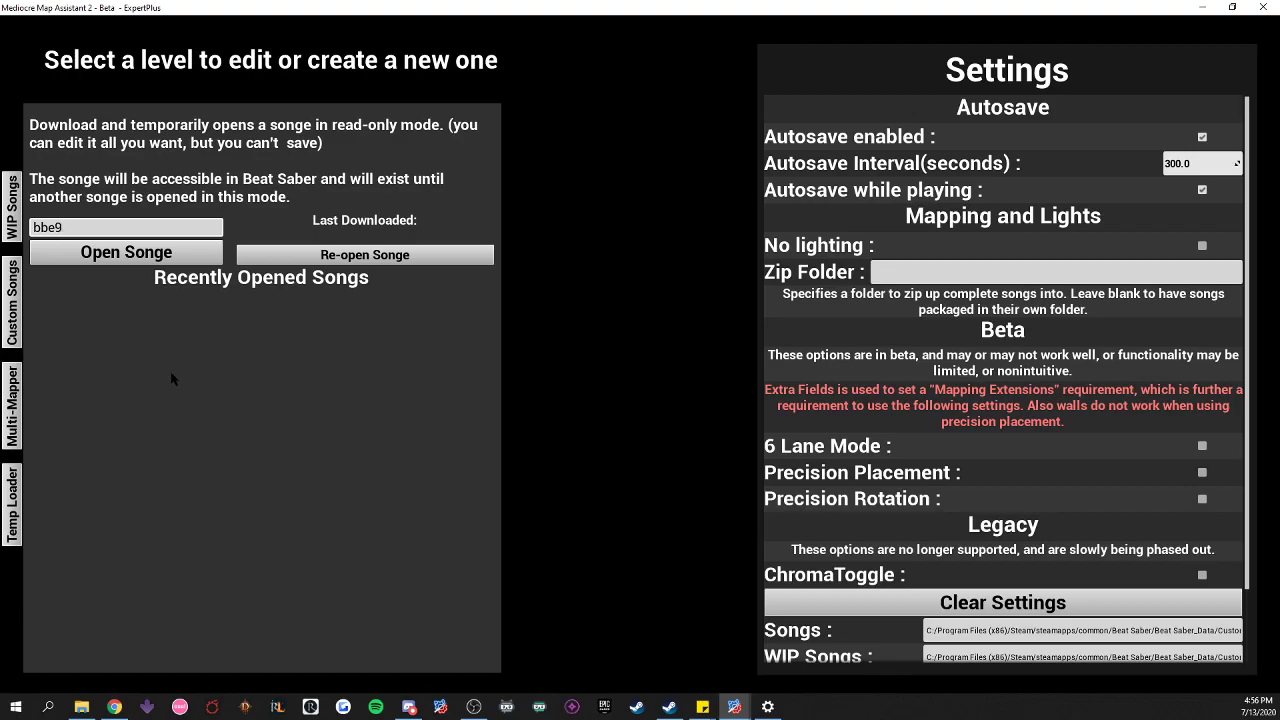
click(200, 254)
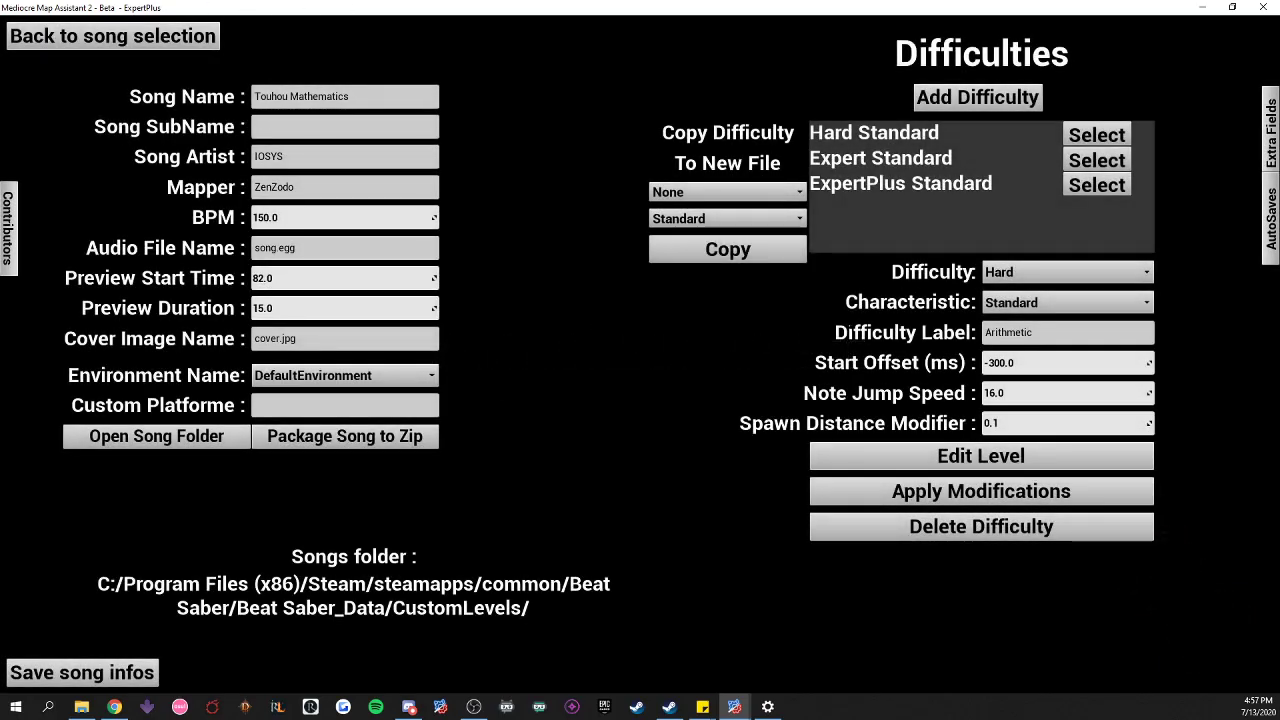
click(928, 456)
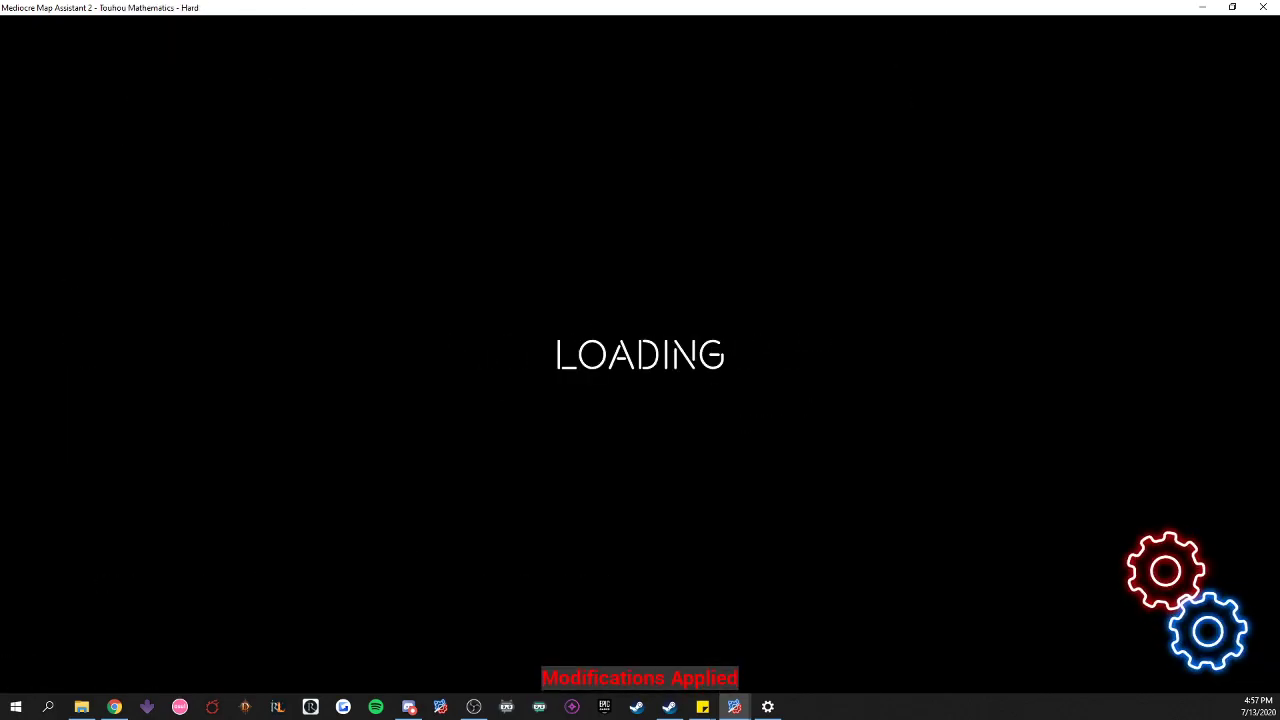
- Move back and forth along the Hard map's timeline to examine its note placement, and return to beat 0
scroll(679, 450, up, 9)
scroll(679, 450, down, 15)
scroll(679, 450, up, 12)
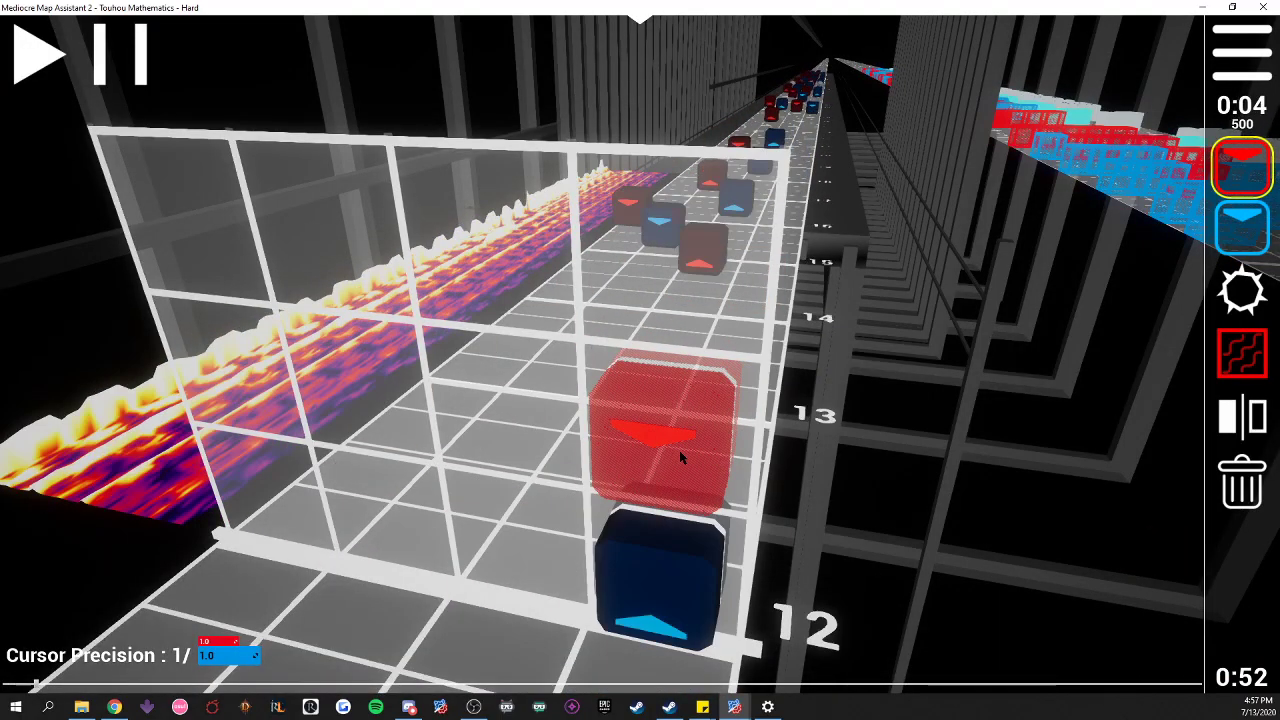
scroll(679, 450, up, 20)
scroll(679, 450, down, 20)
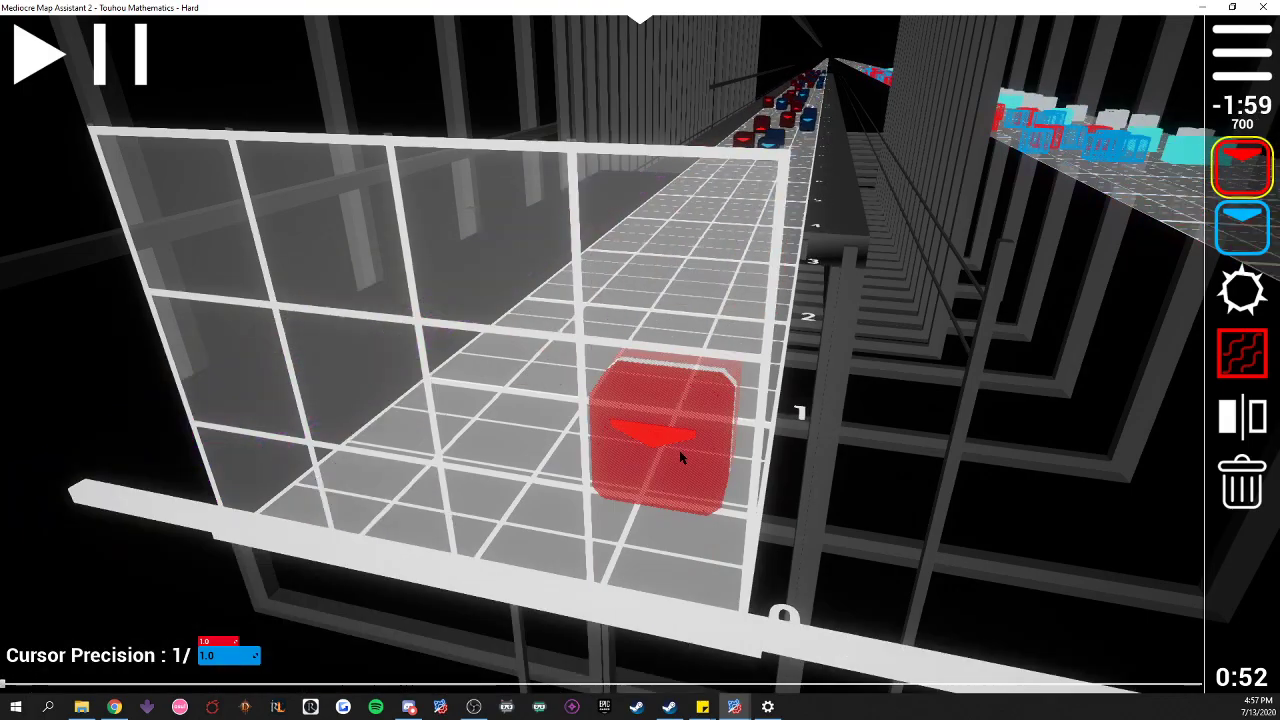
scroll(679, 450, up, 20)
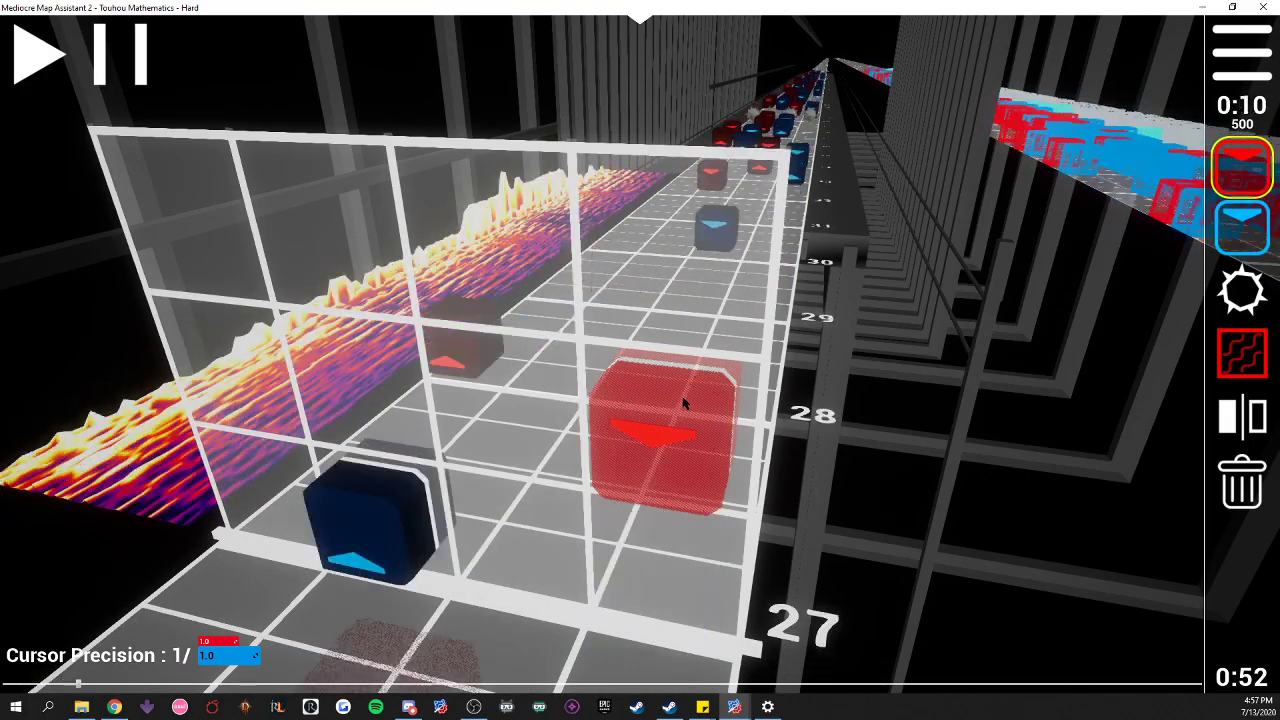
scroll(684, 403, up, 20)
scroll(684, 403, down, 20)
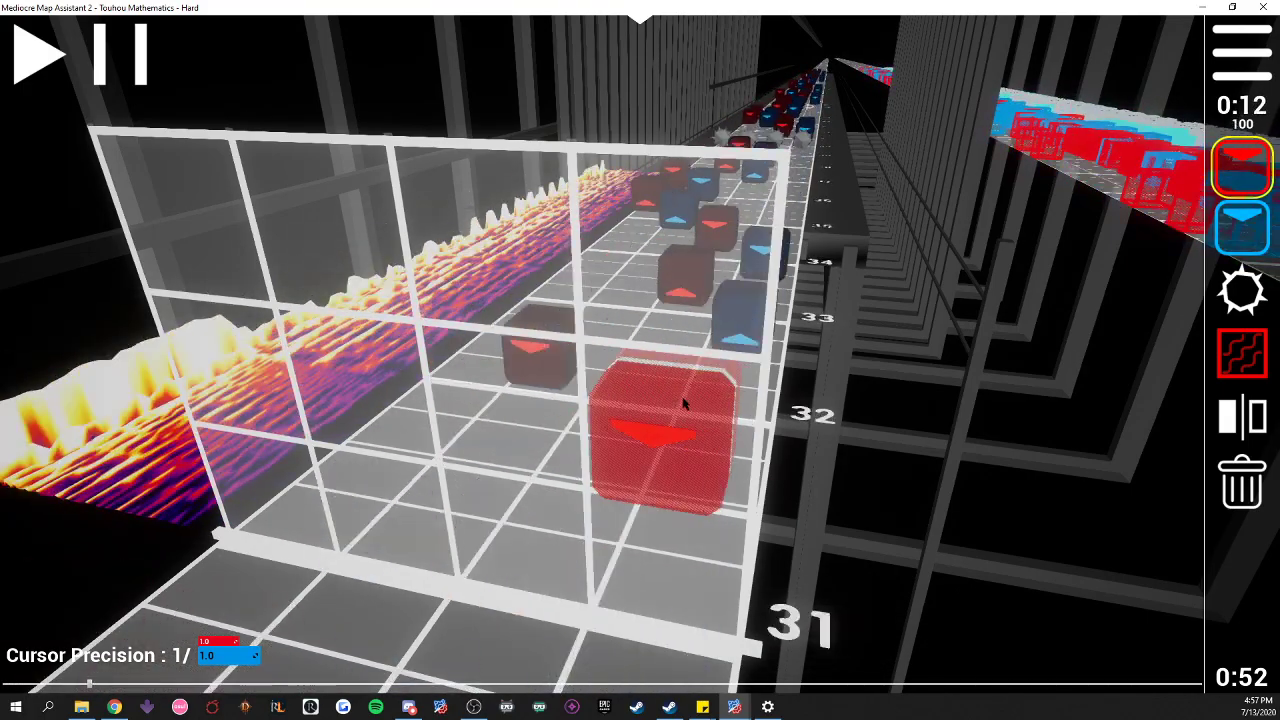
scroll(684, 403, down, 20)
- Place a red downward note in the rightmost lane's middle row at beat 0 and delete it again
click(682, 406)
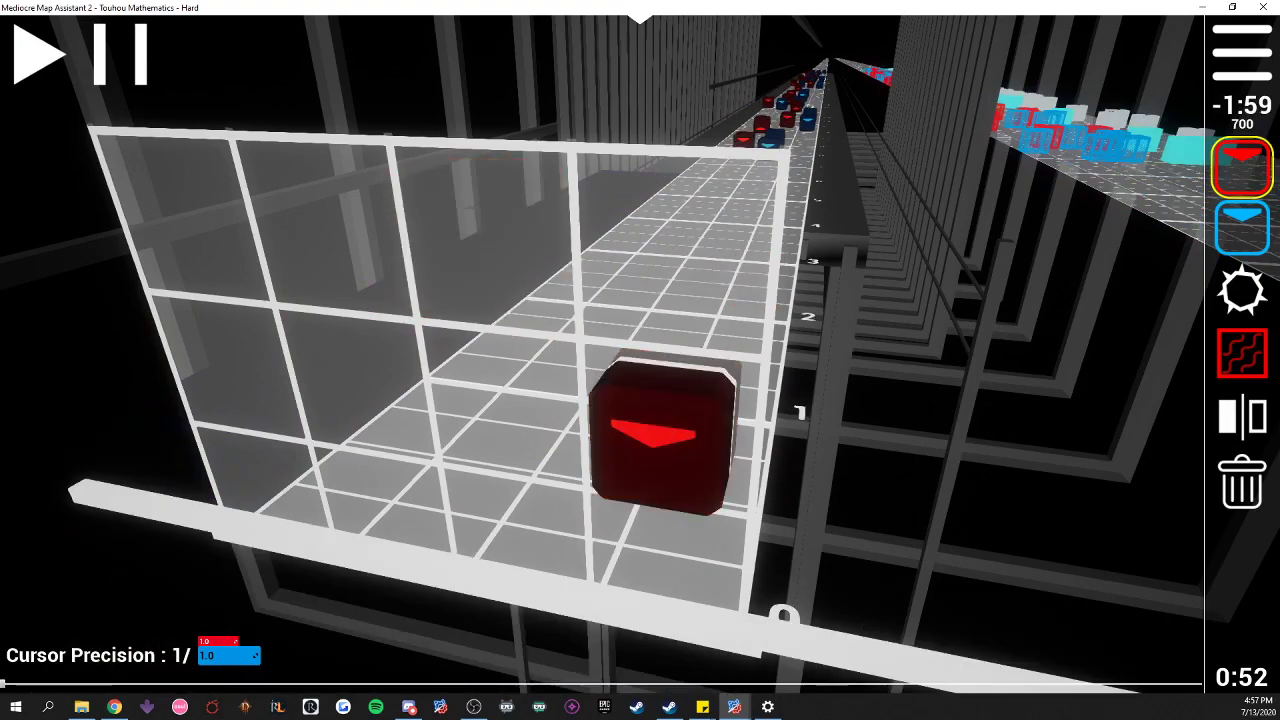
click(1242, 482)
click(728, 462)
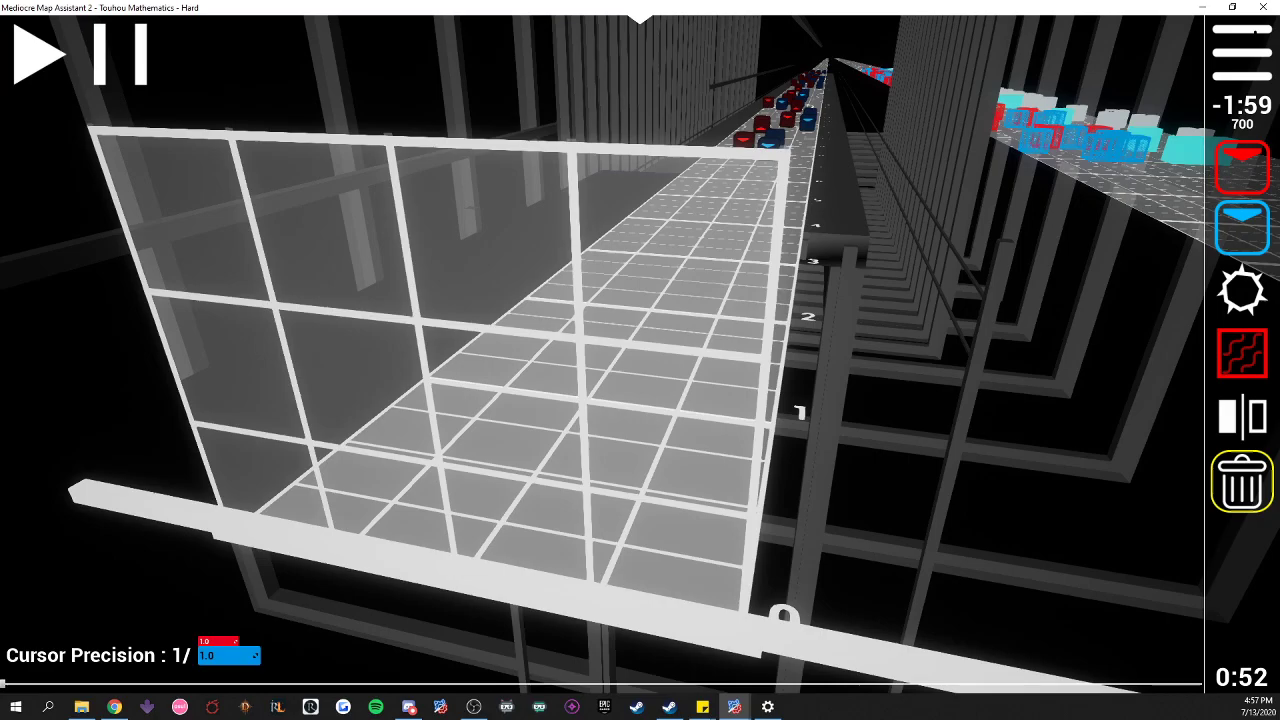
- Leave the Touhou Mathematics Hard map without saving and return to the song selection screen
click(1256, 35)
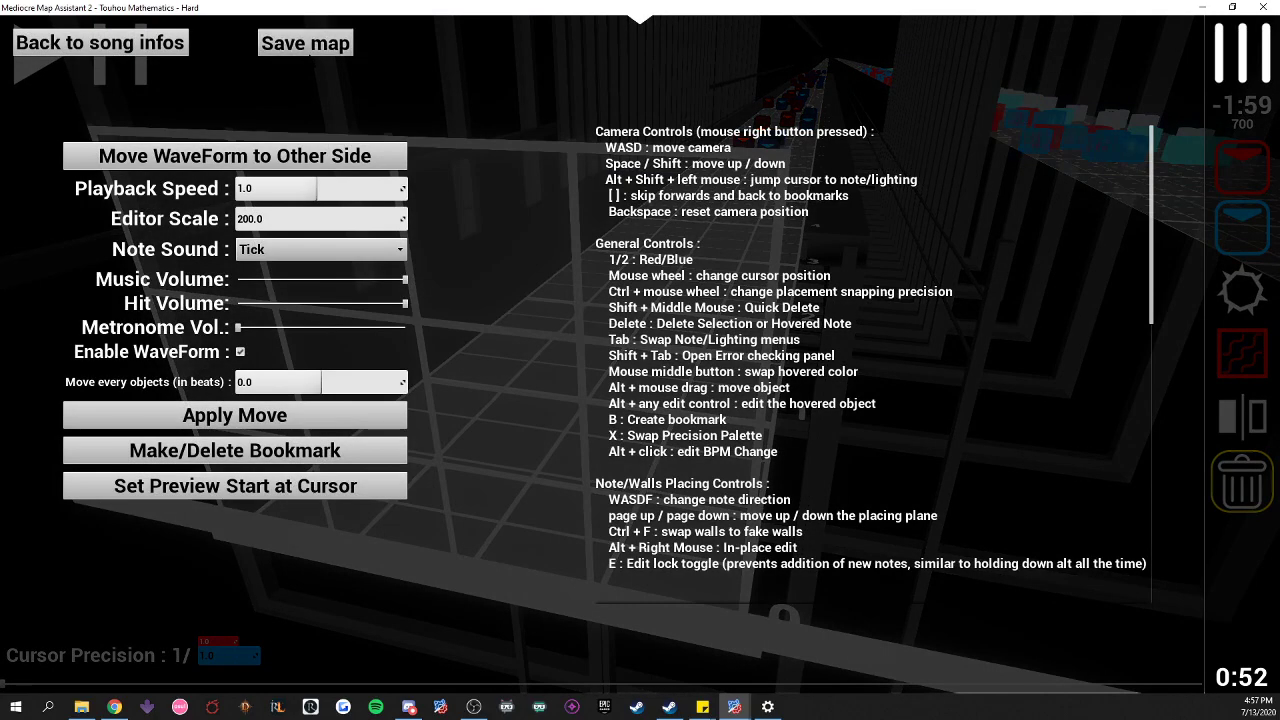
click(177, 42)
click(177, 42)
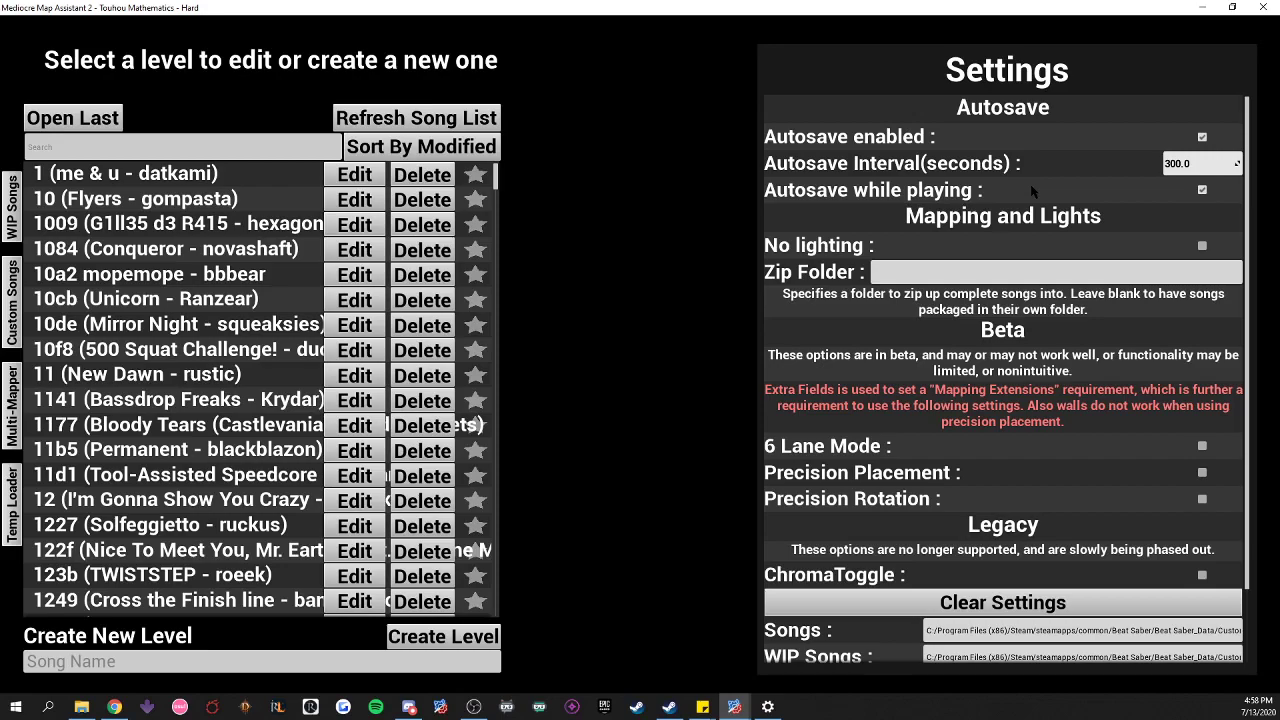
- Review the zip packaging option on the Absolute_Domination_-_Laur song info page and the remaining settings on the song selection screen
click(12, 206)
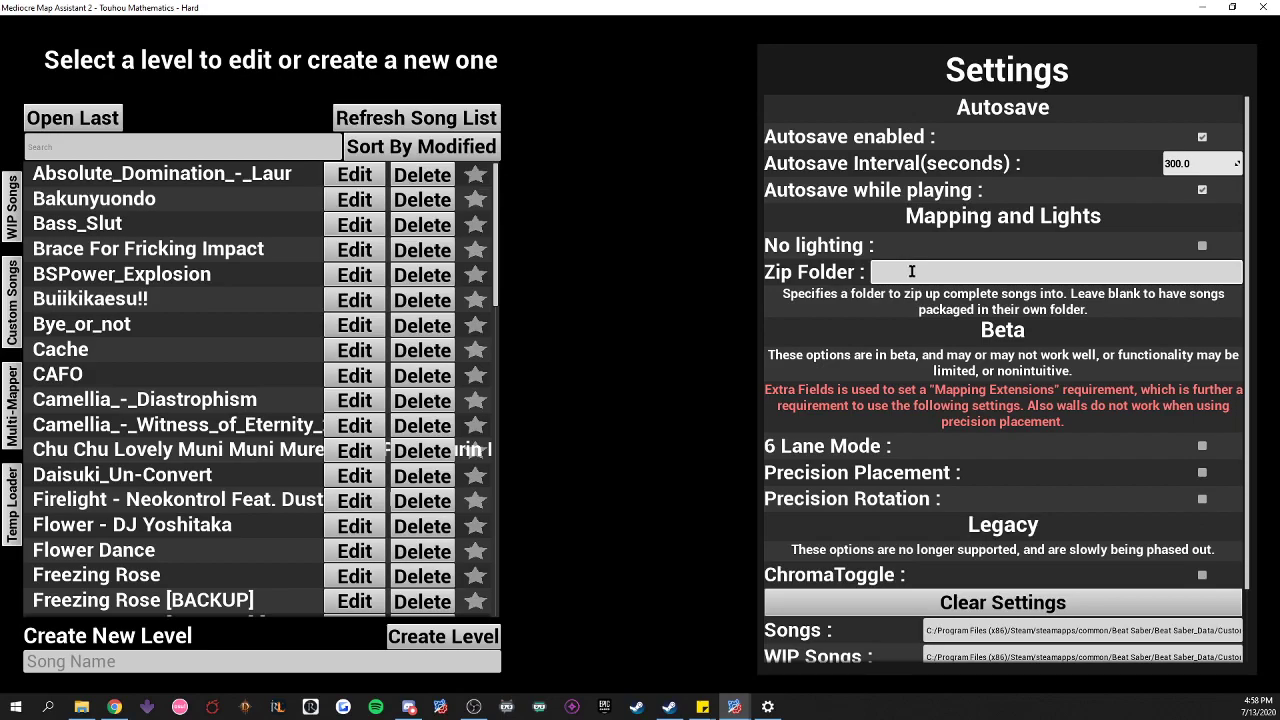
click(345, 175)
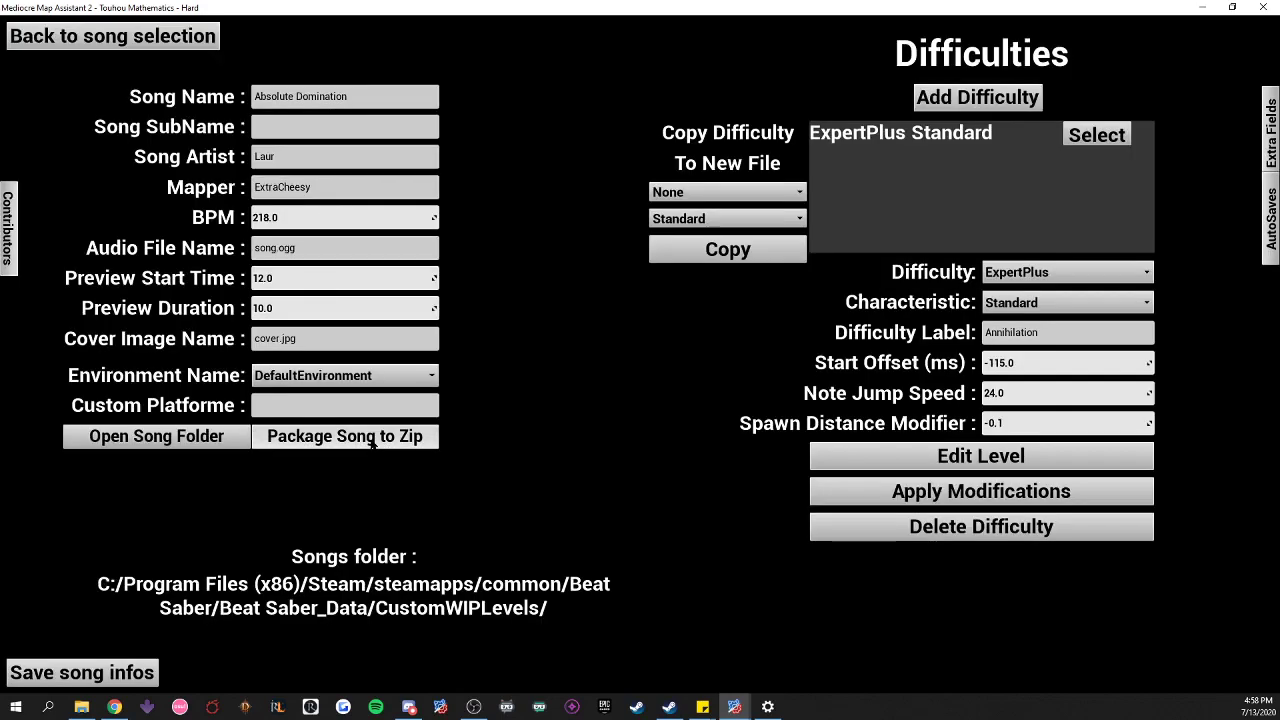
click(180, 37)
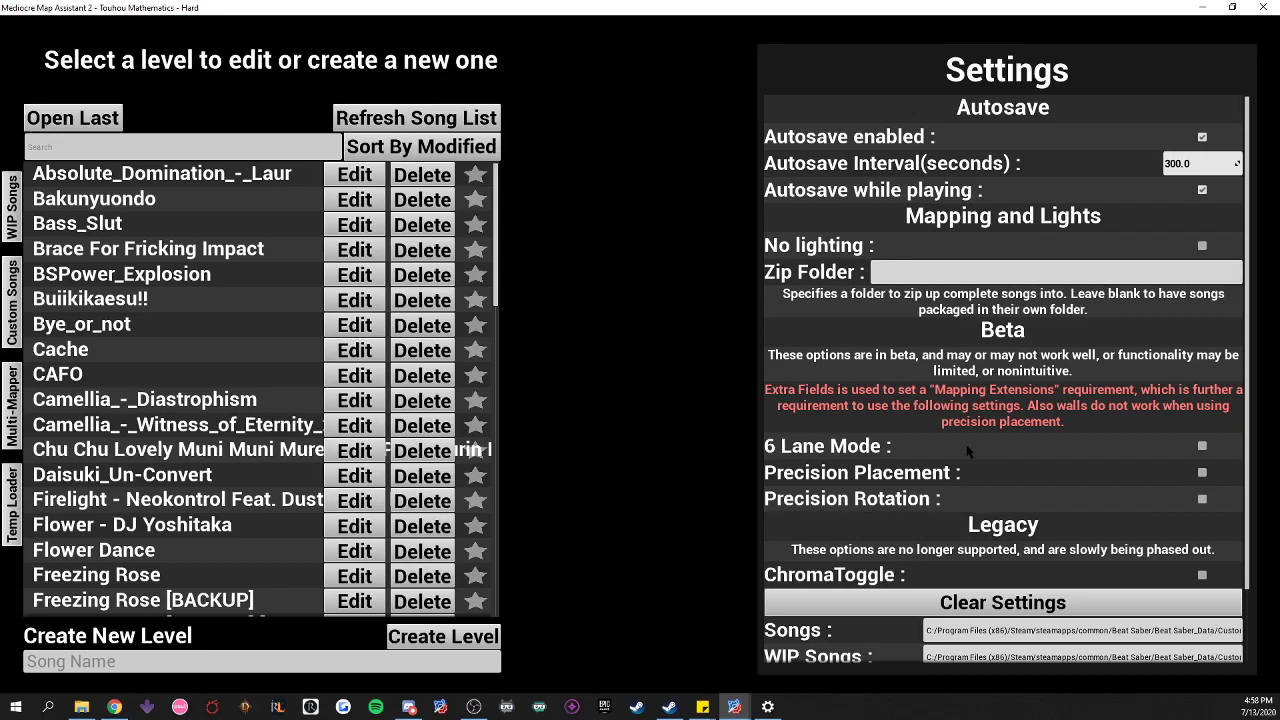
scroll(967, 451, down, 2)
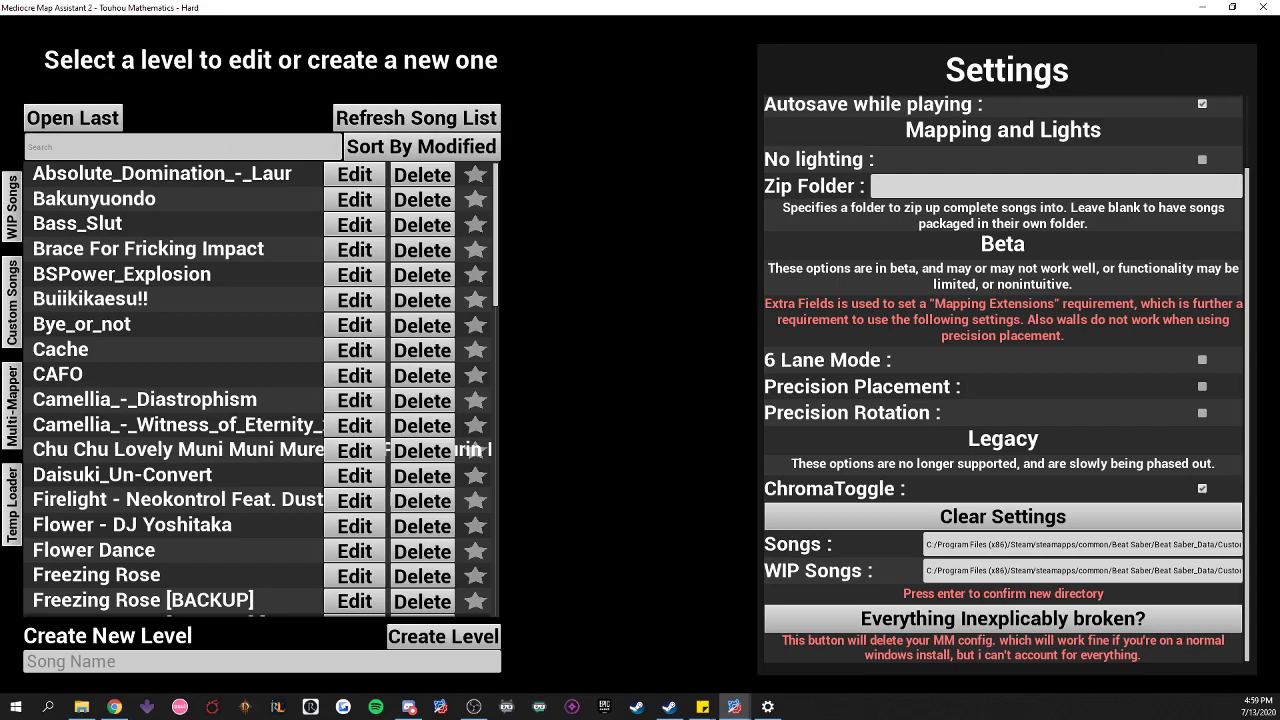
- Minimize Mediocre Map Assistant 2 and close the CustomWIPLevels folder window to get to the requirements note on the desktop
click(1203, 8)
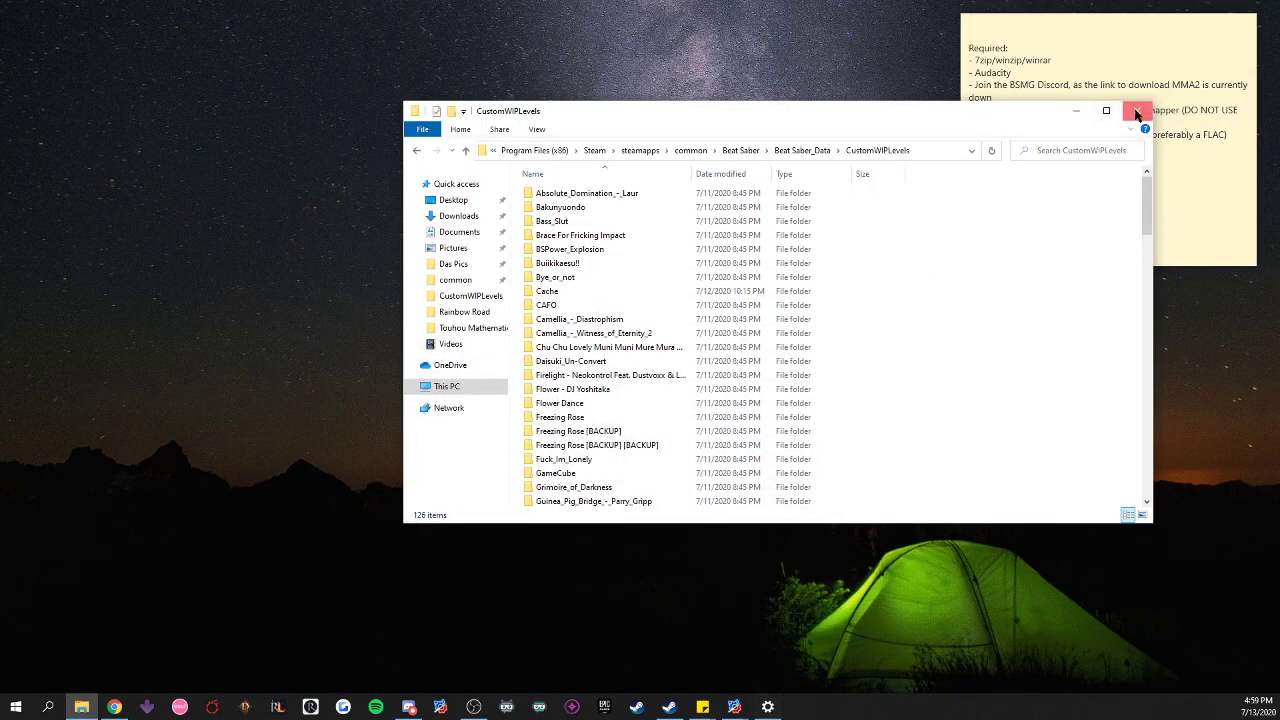
click(1137, 110)
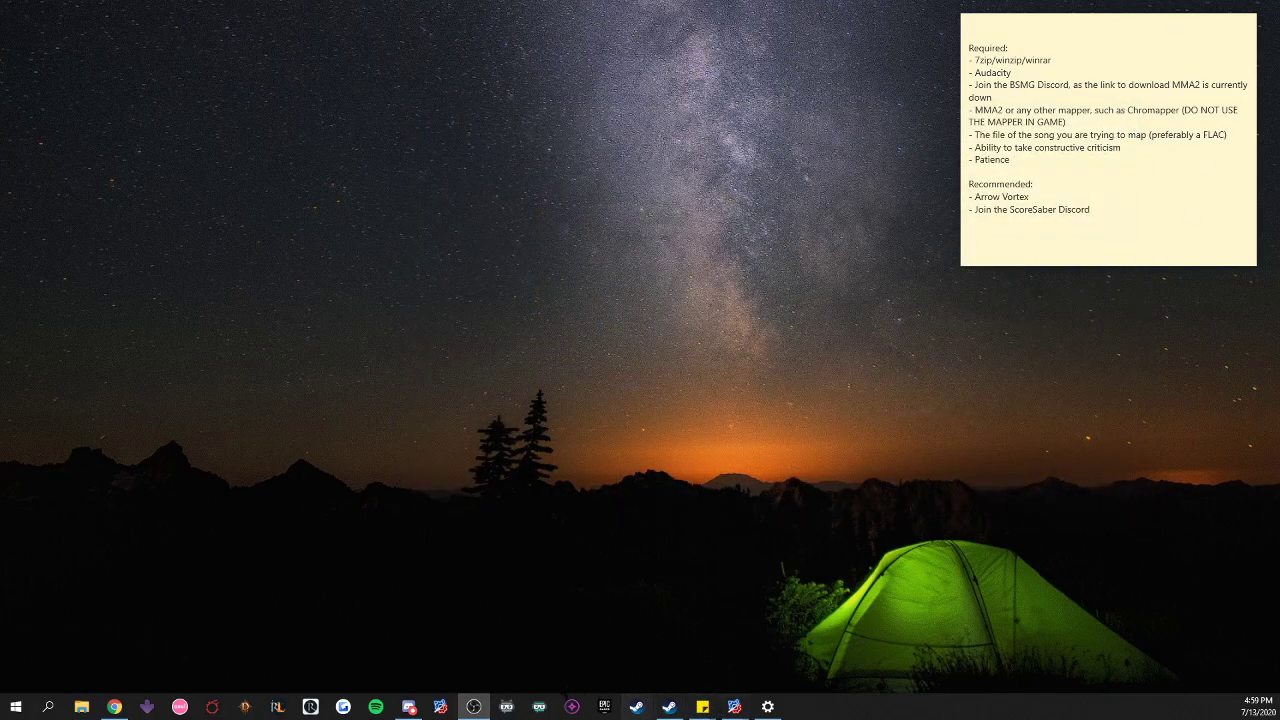
click(1052, 60)
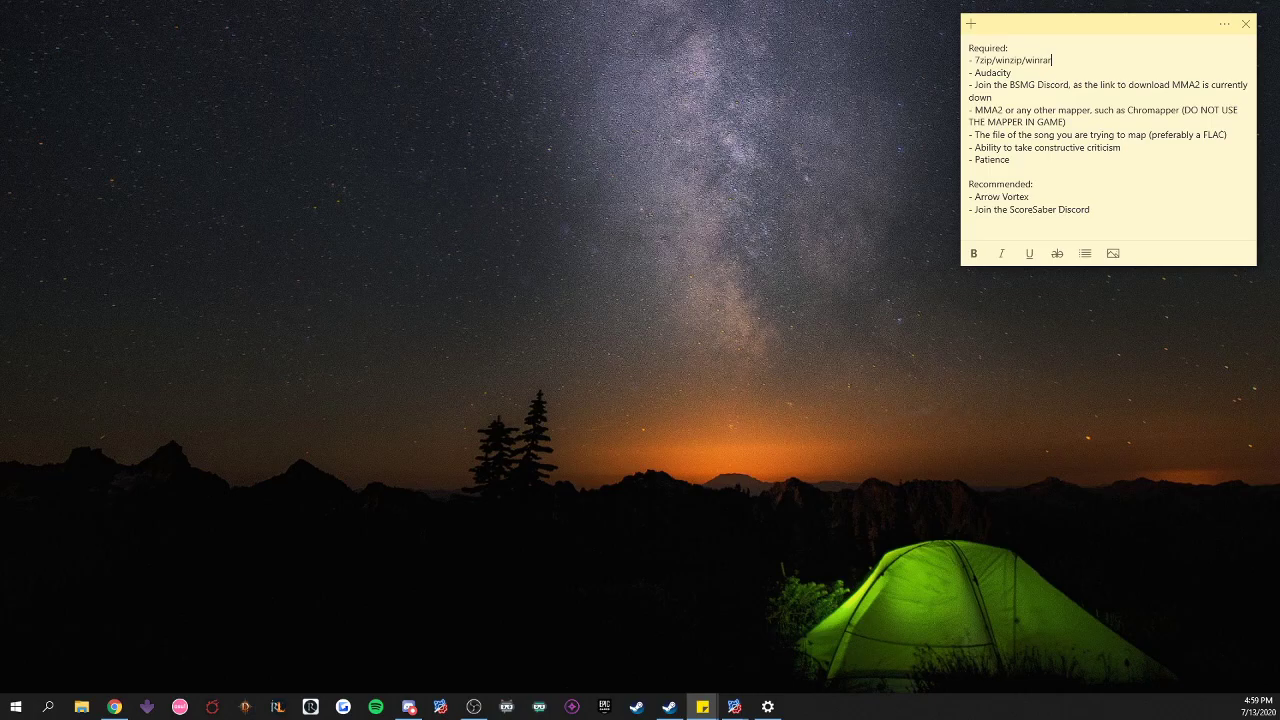
- Switch to Audacity and open the "ROY KNOX & Shiah Maisel - Living With Regret" audio file from the Downloads folder
key(super+d)
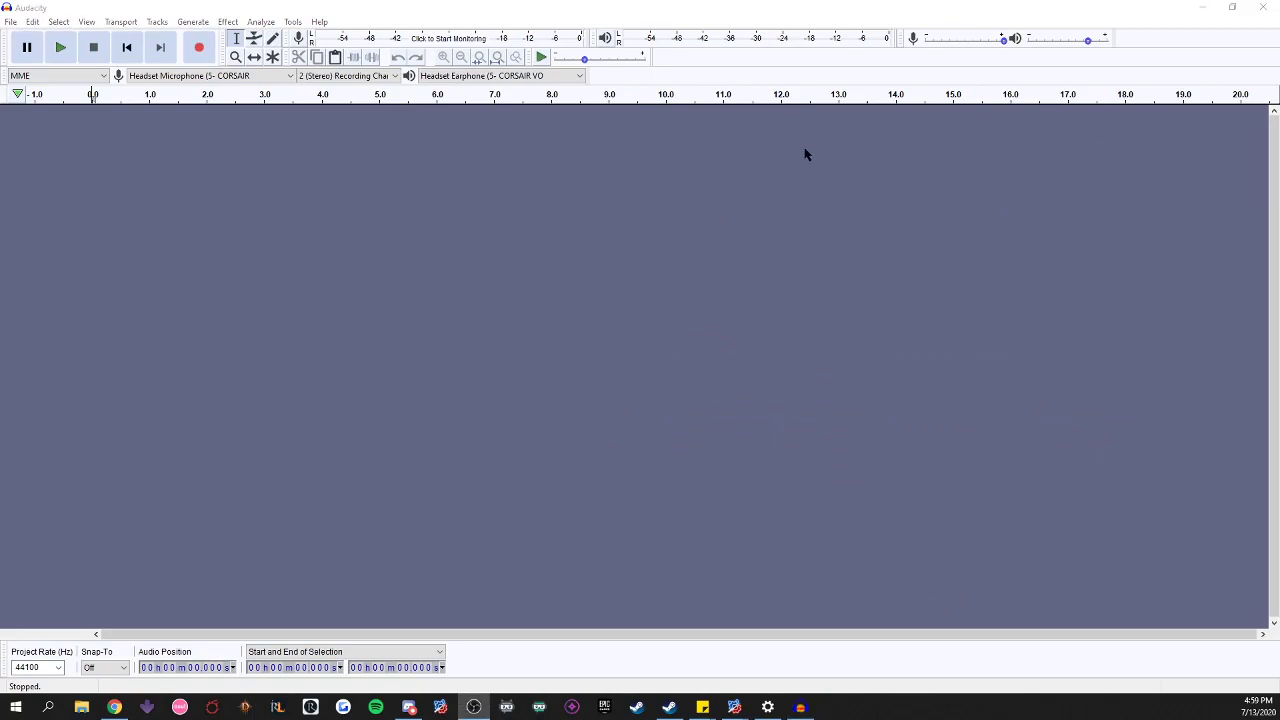
click(8, 21)
click(33, 53)
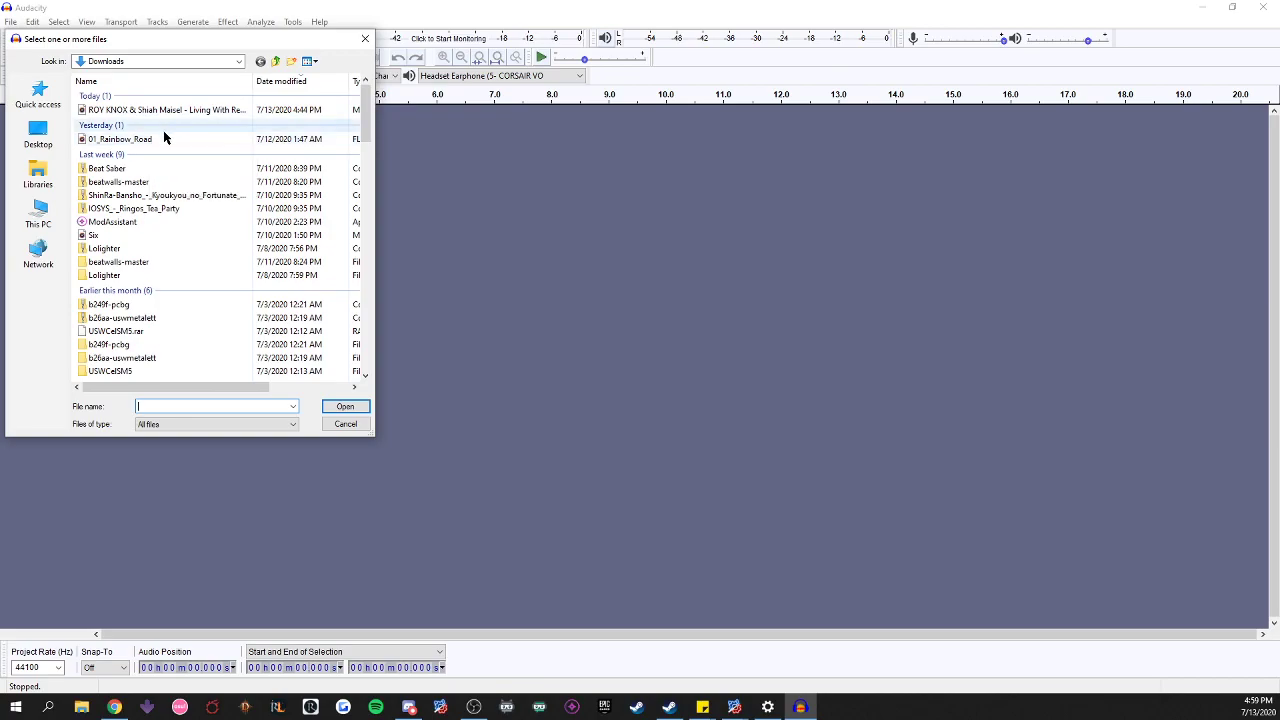
double_click(172, 112)
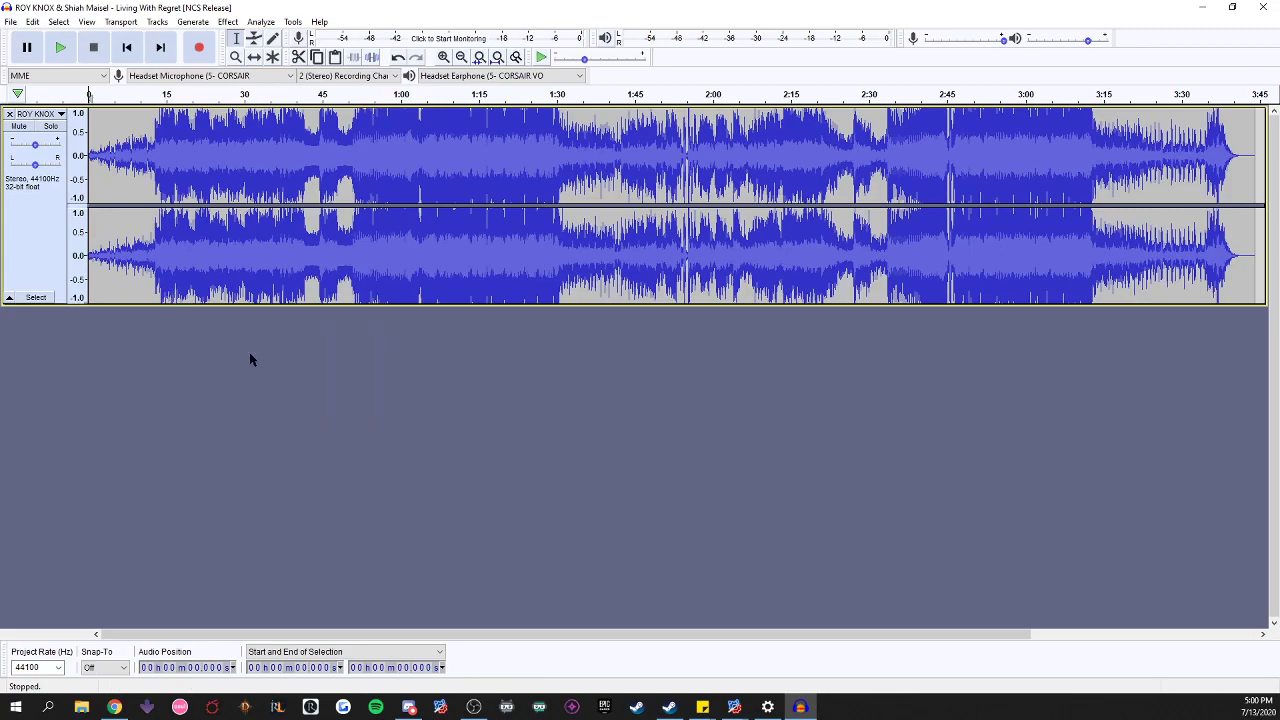
- Generate 2 seconds of silence at the start of the track
click(190, 22)
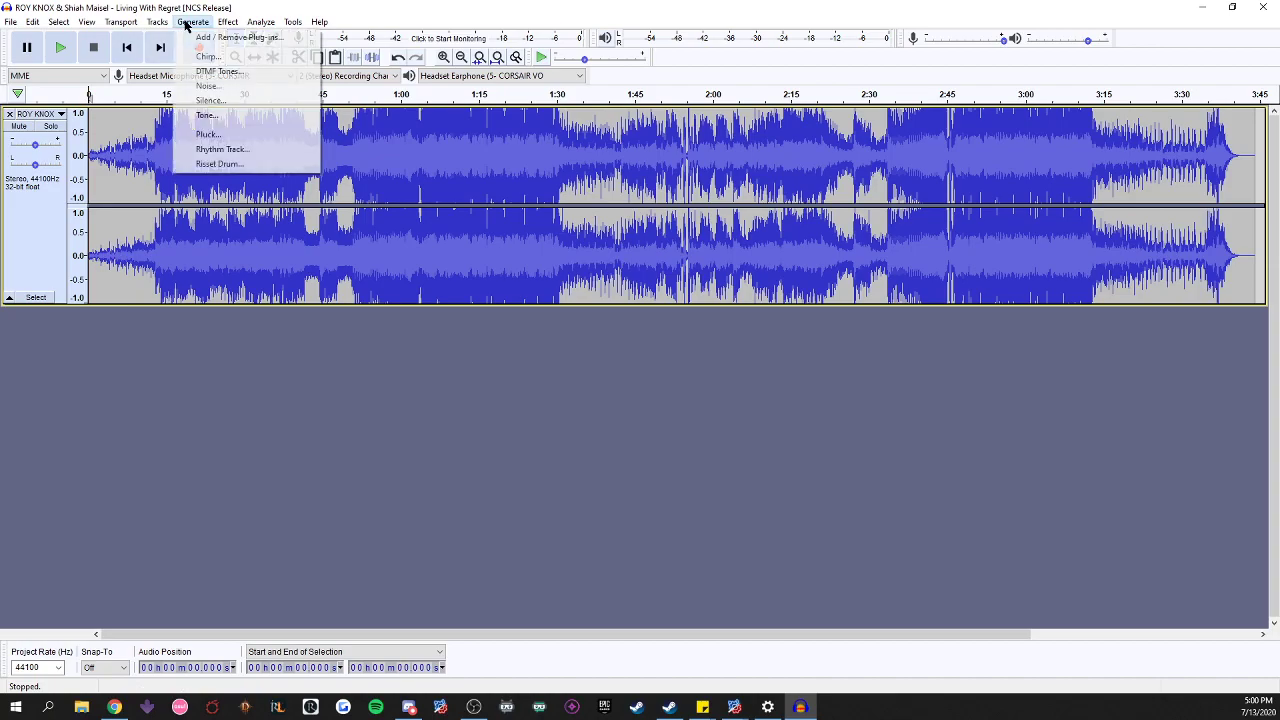
click(243, 100)
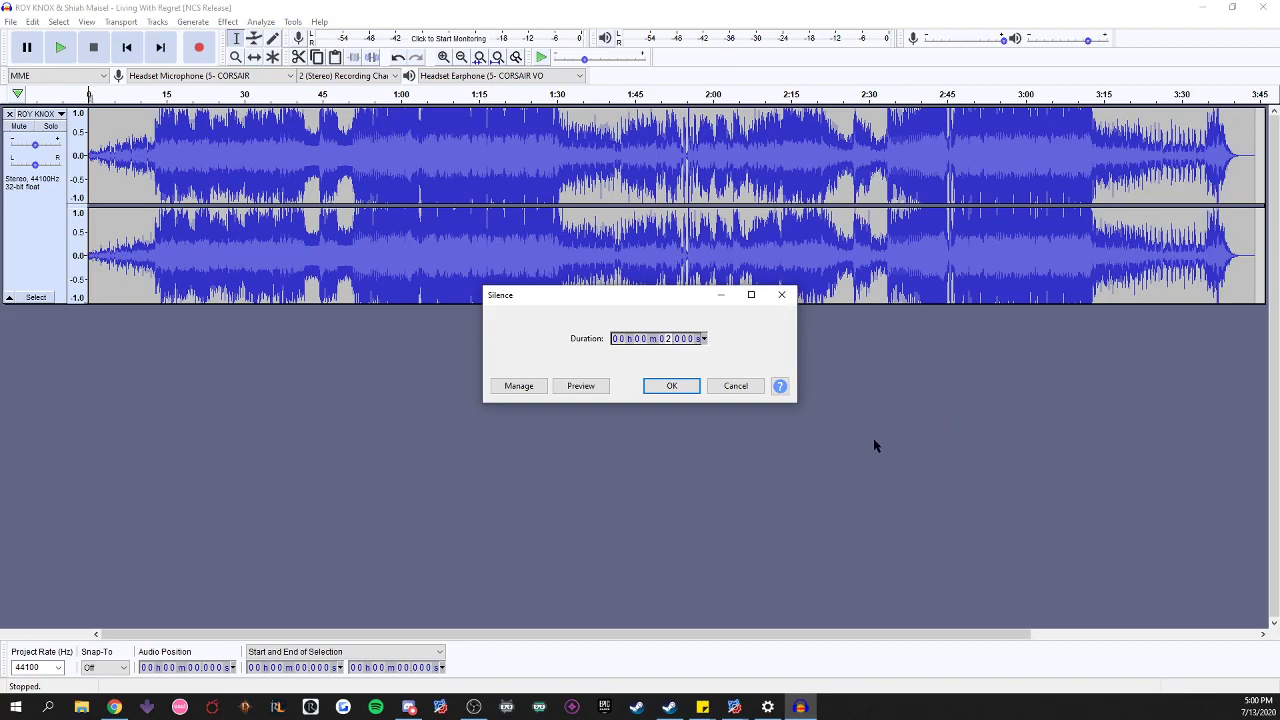
click(671, 384)
- Start exporting the audio as OGG and choose the Tutorial_Song folder inside CustomWIPLevels as the destination
click(10, 21)
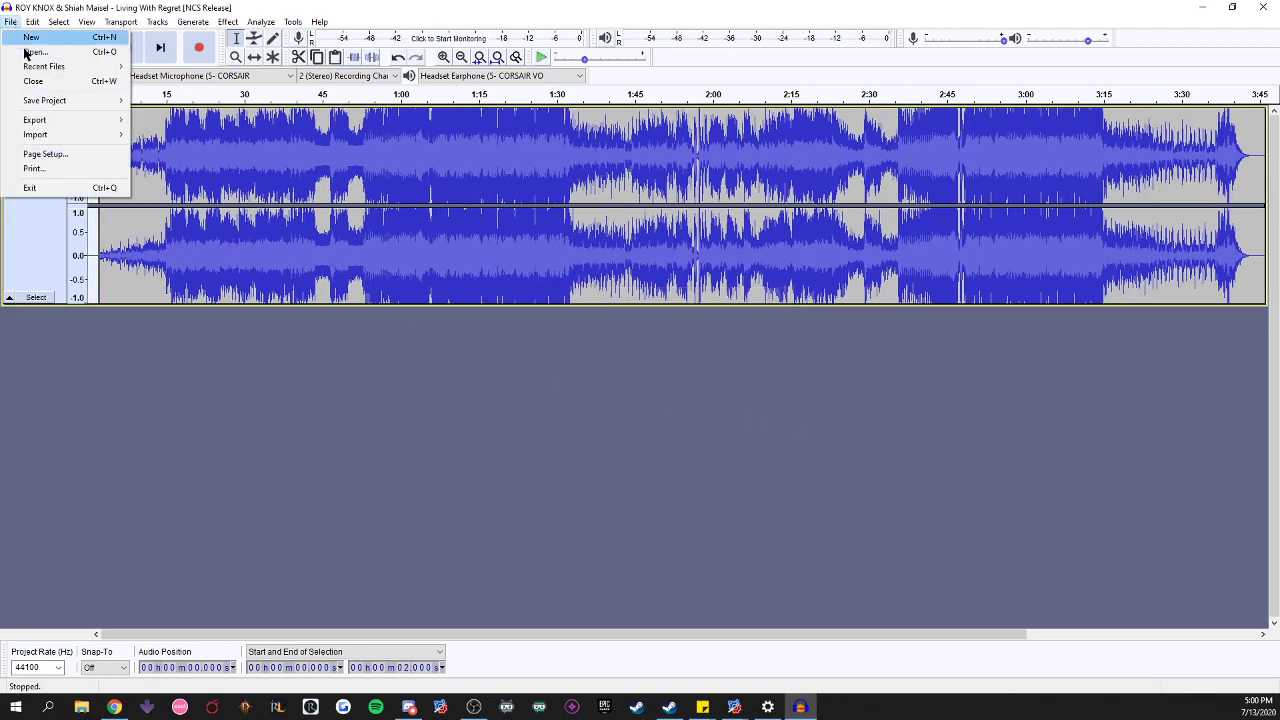
mouse_move(85, 128)
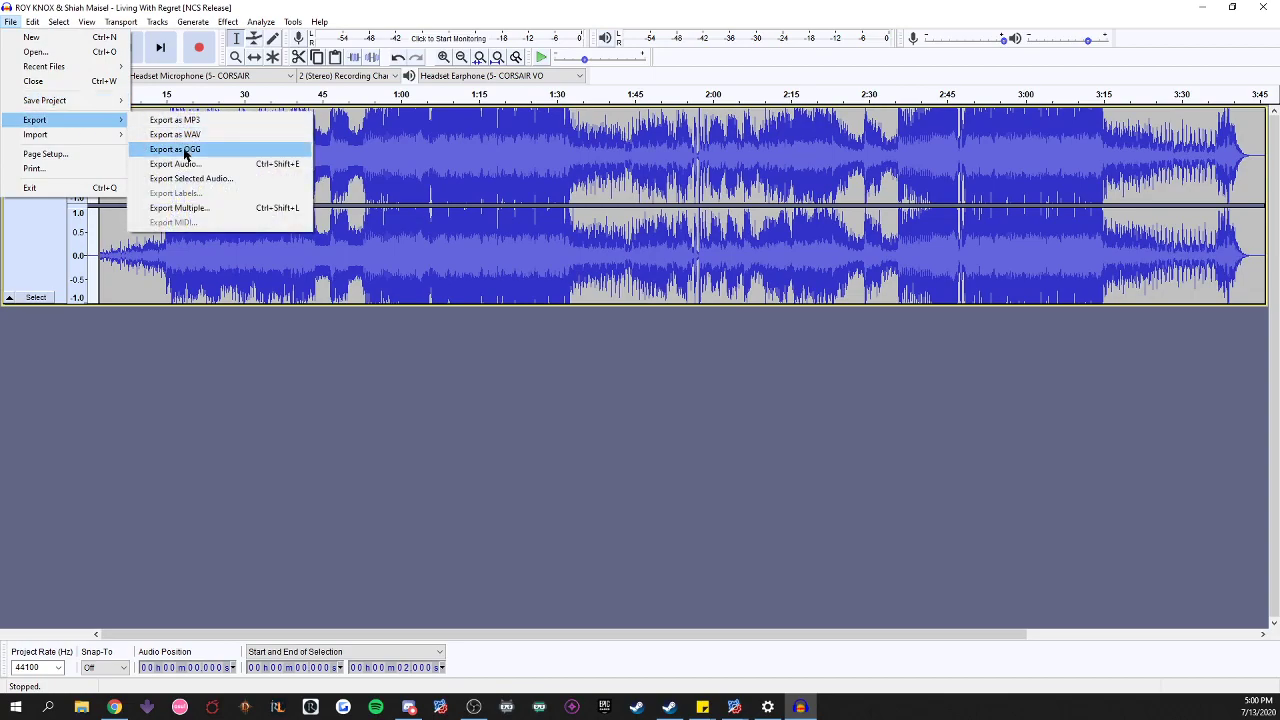
click(177, 149)
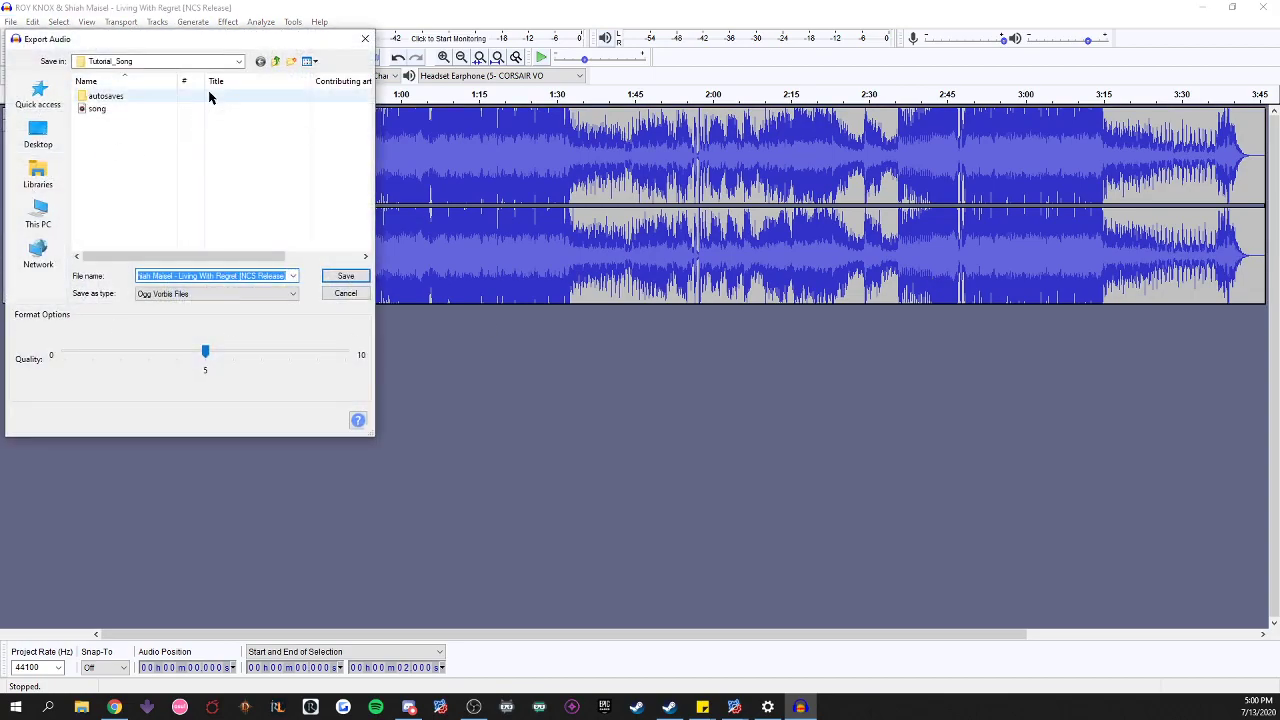
click(236, 63)
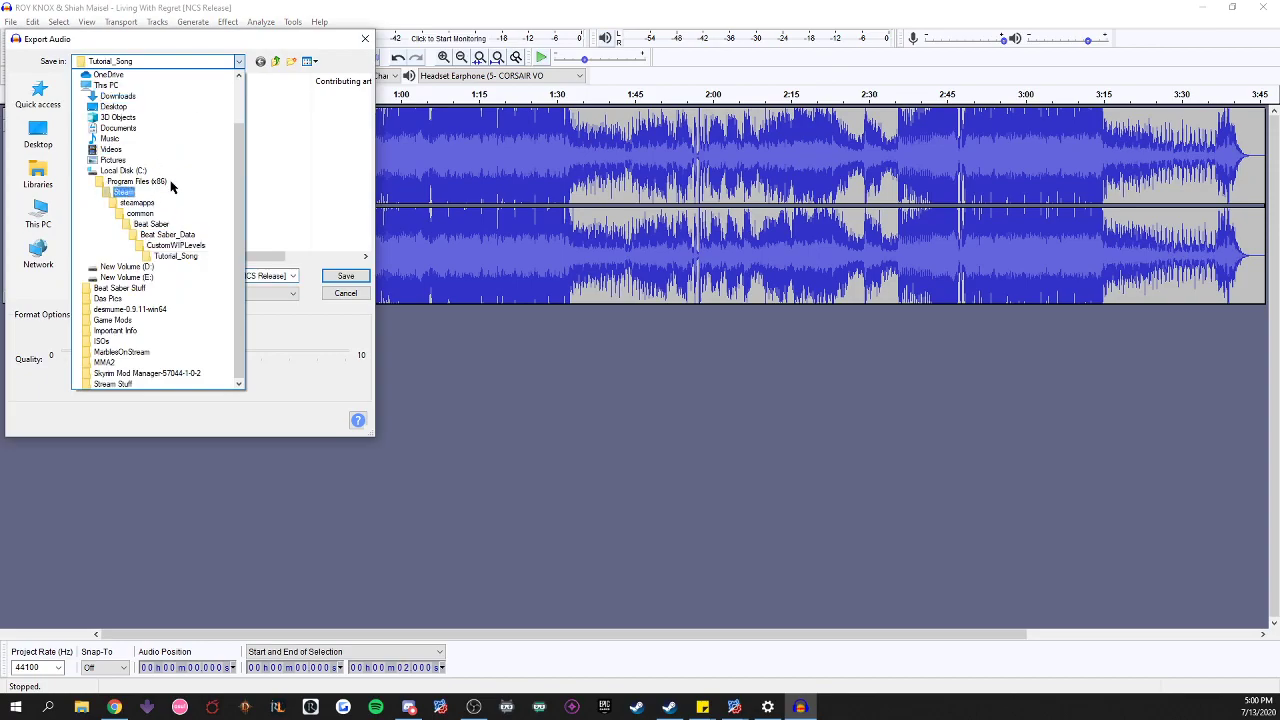
click(180, 246)
scroll(138, 112, down, 10)
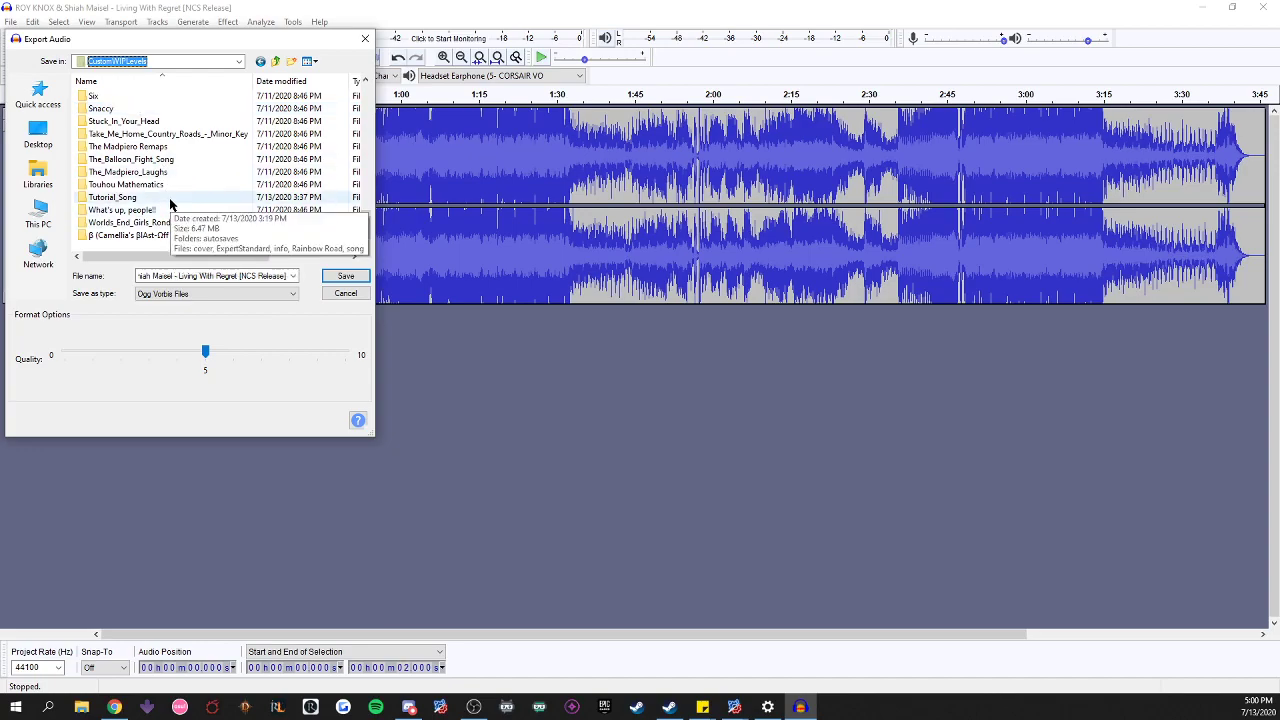
double_click(170, 200)
- Delete the existing song file in Tutorial_Song and export the track there as "song", leaving the metadata tags as they are
click(90, 108)
right_click(108, 108)
click(145, 283)
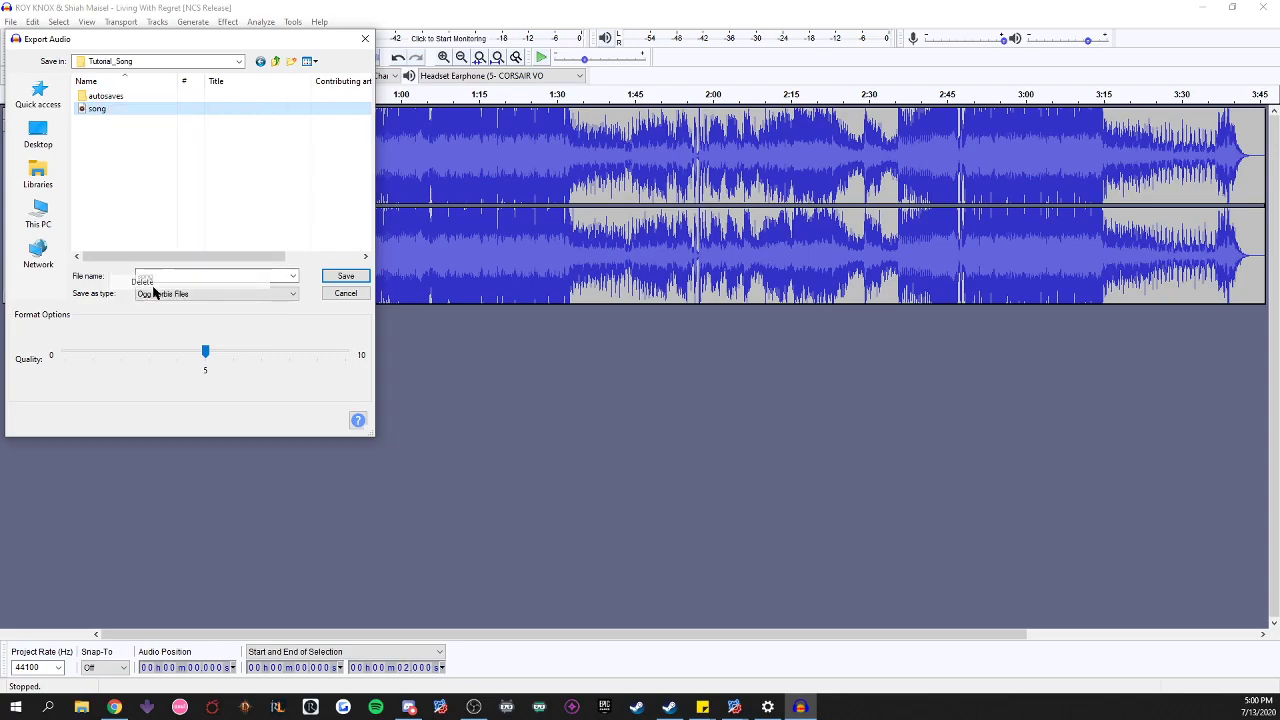
drag(160, 275, 90, 272)
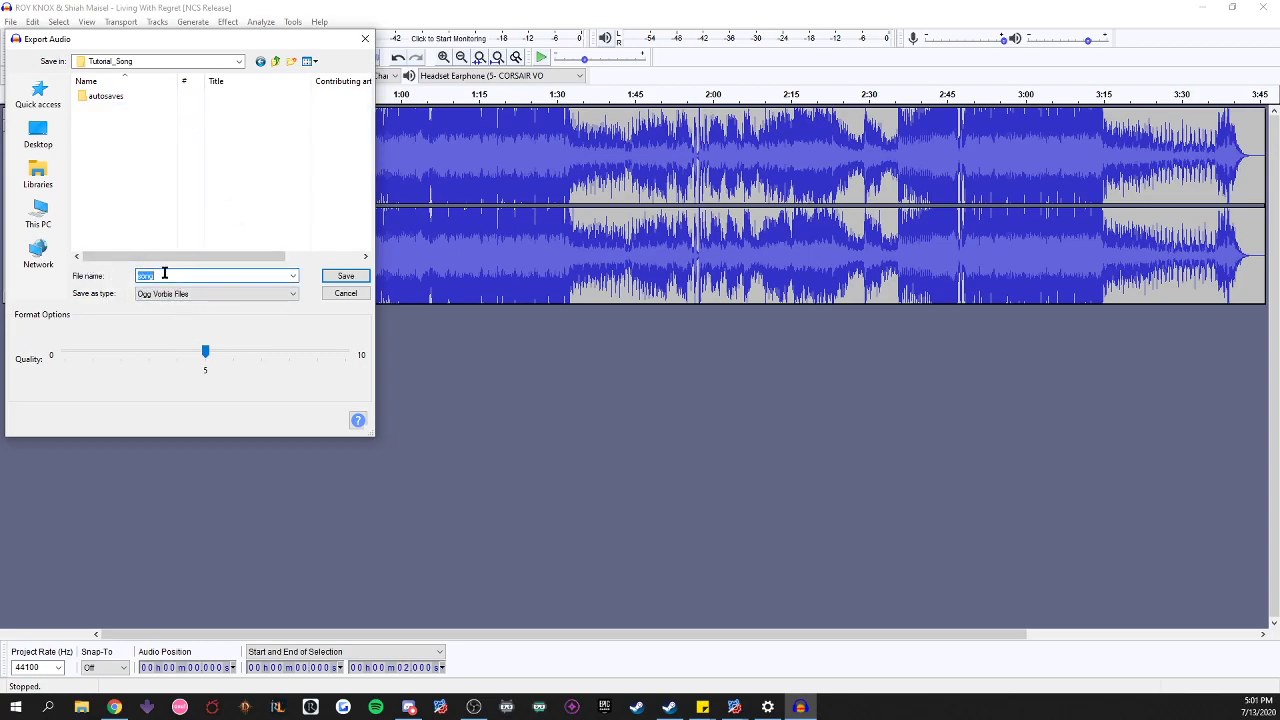
click(358, 276)
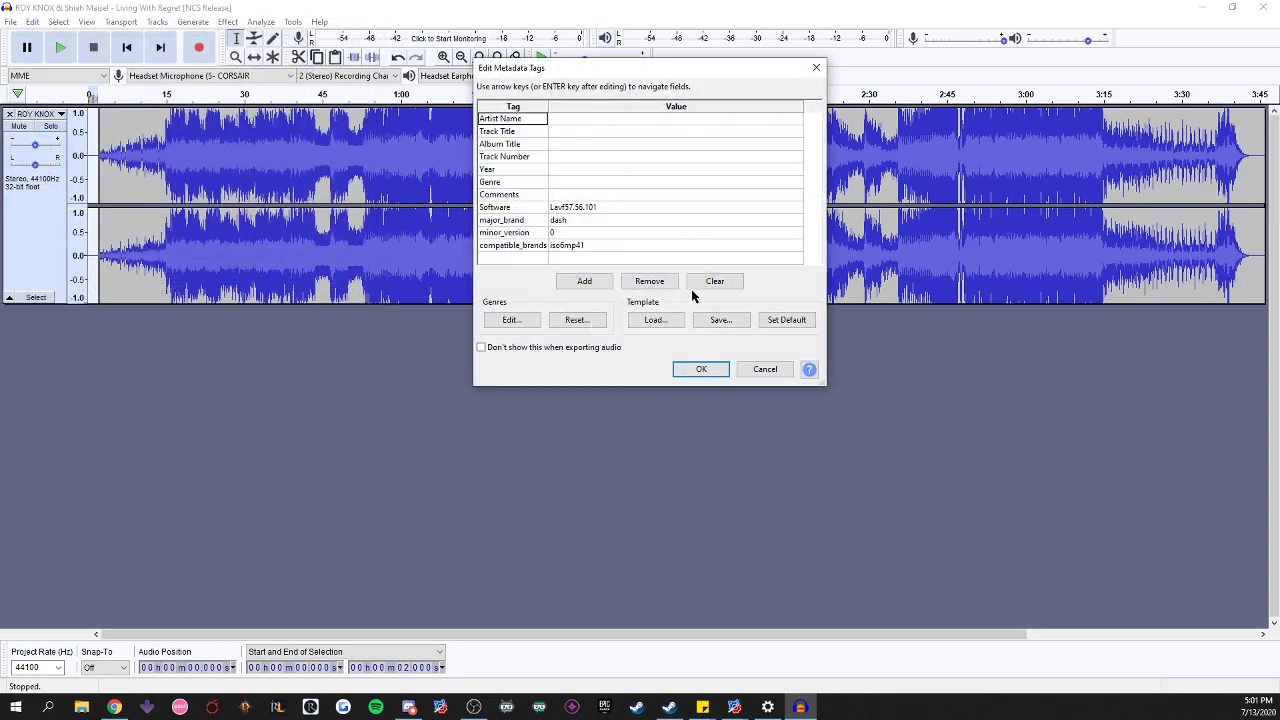
click(704, 374)
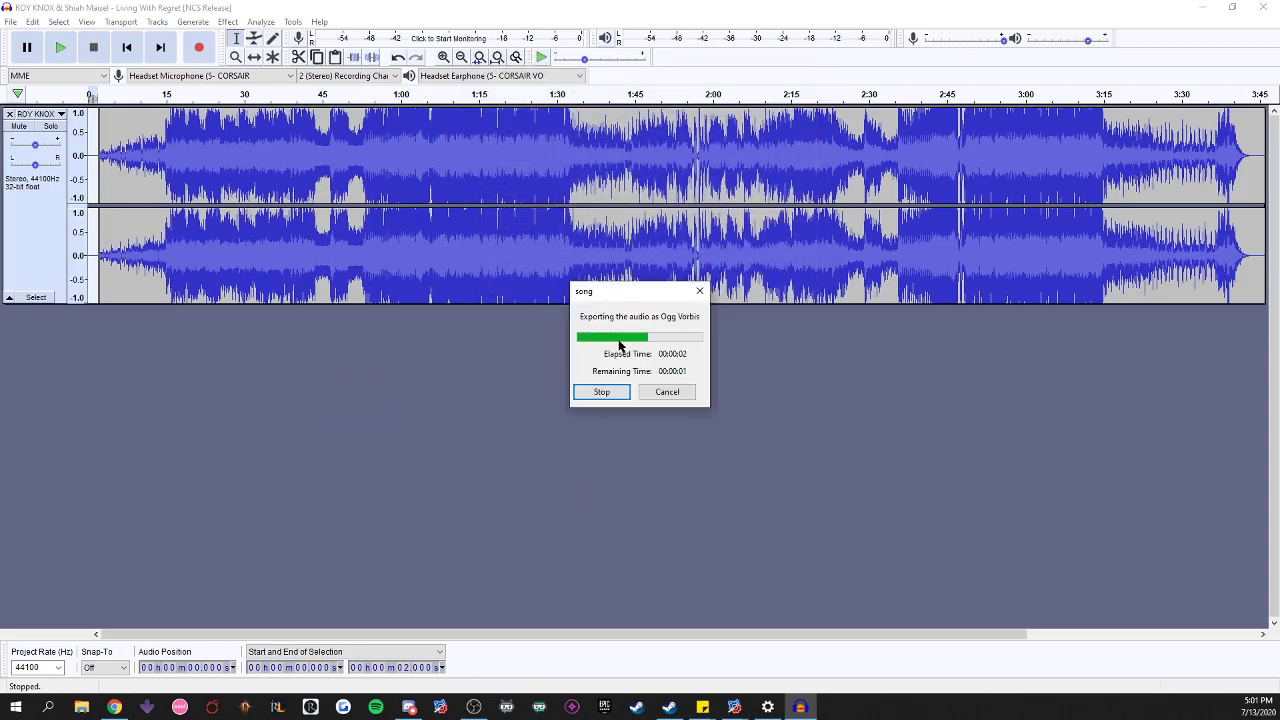
- Close Audacity without saving the project and switch to the Mediocre Map Assistant 2 song selection window
click(1263, 7)
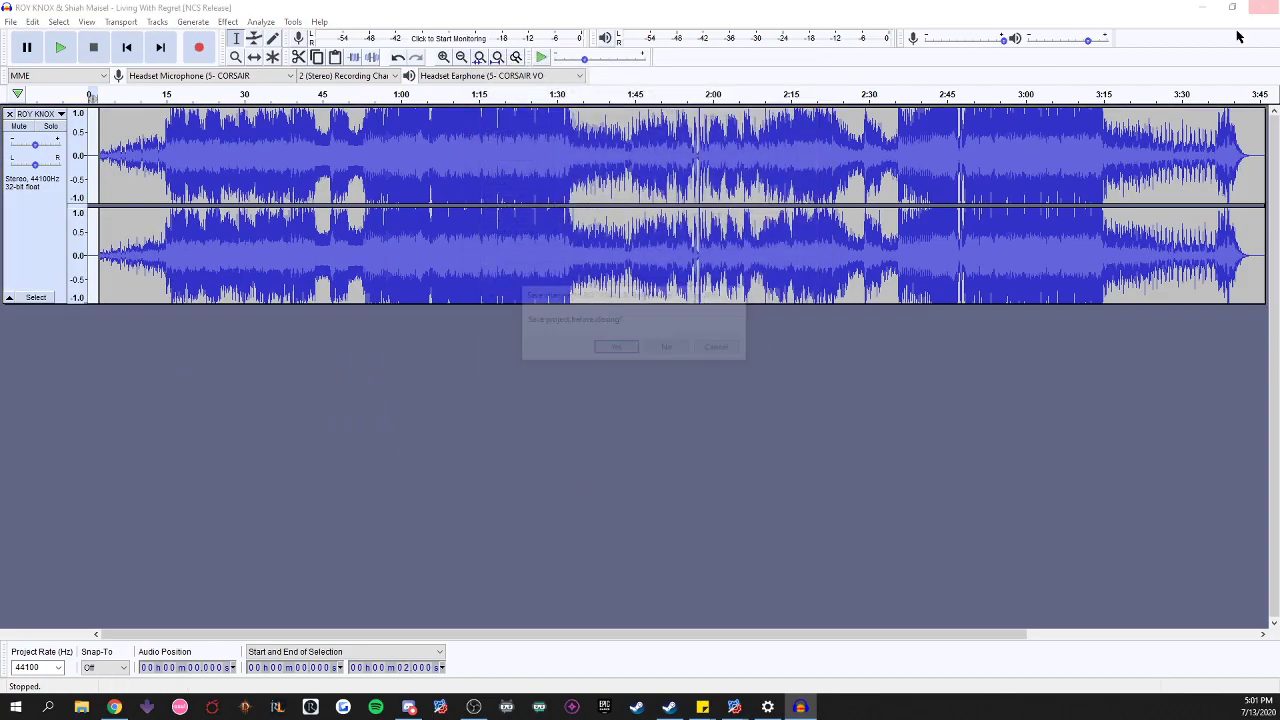
click(665, 349)
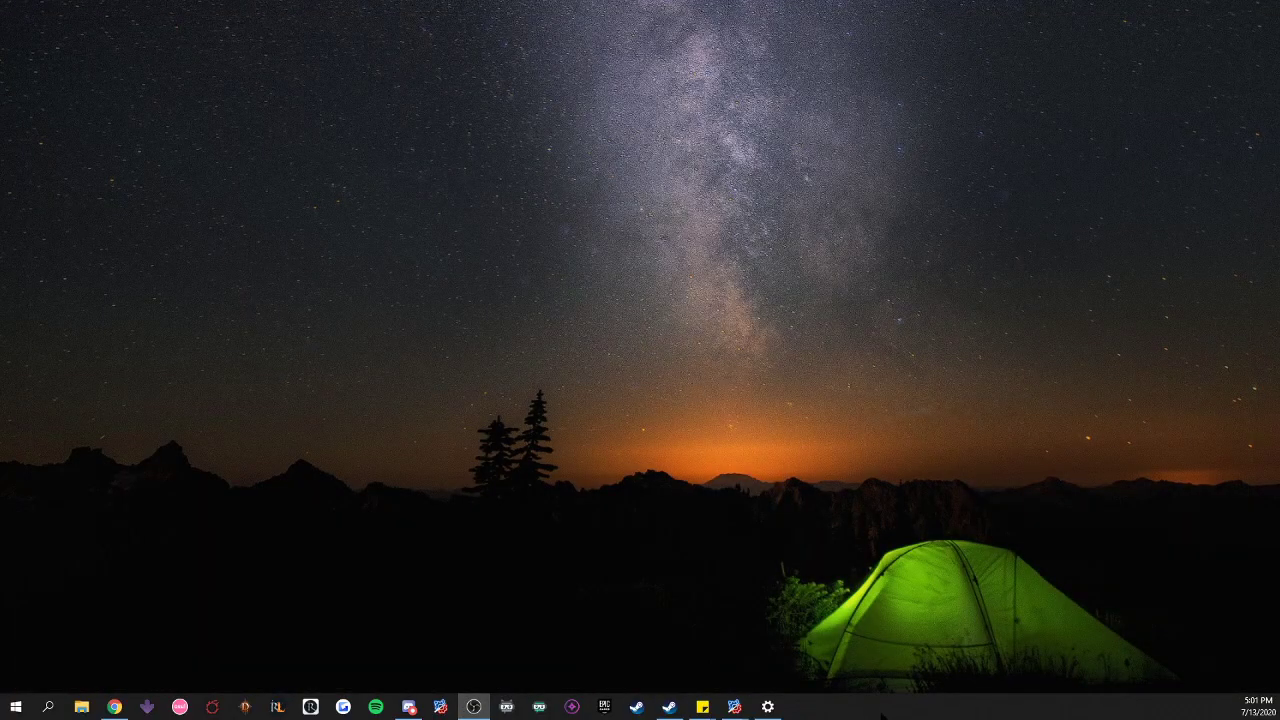
mouse_move(734, 706)
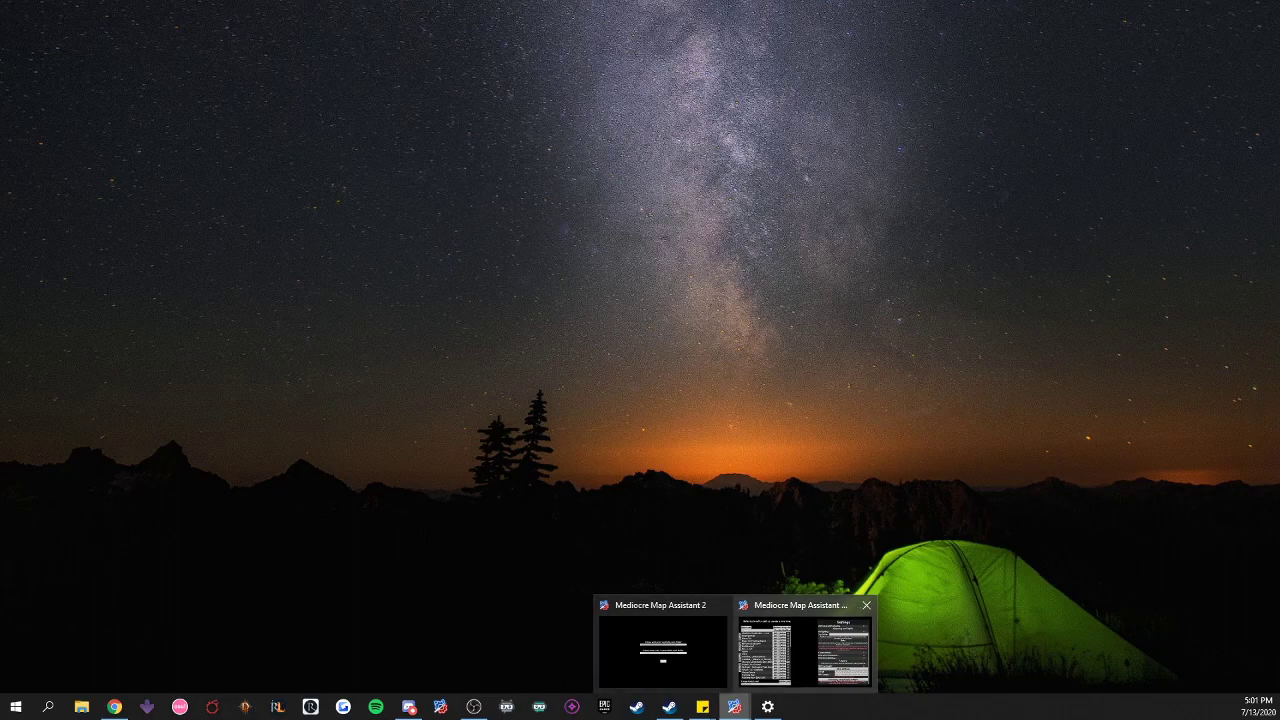
click(721, 605)
click(760, 640)
- Find Tutorial_Song in the level list and open it for editing
scroll(244, 218, down, 3)
scroll(244, 218, down, 15)
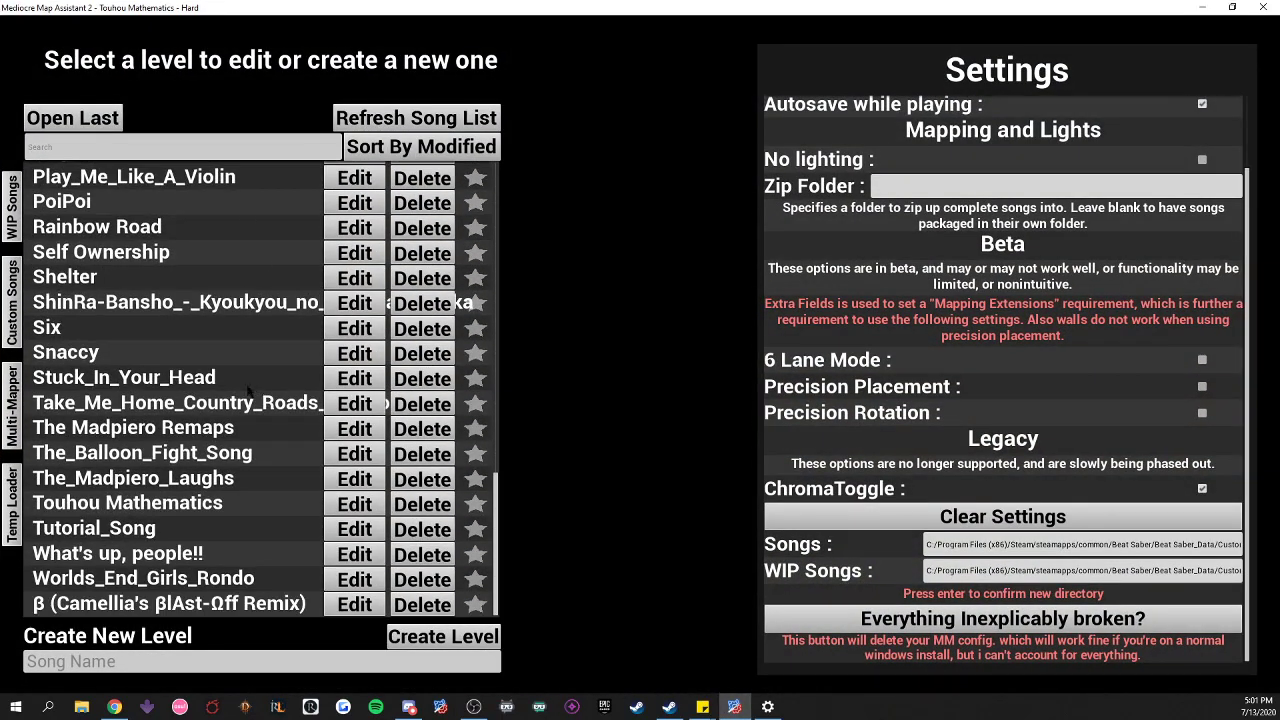
scroll(193, 325, up, 8)
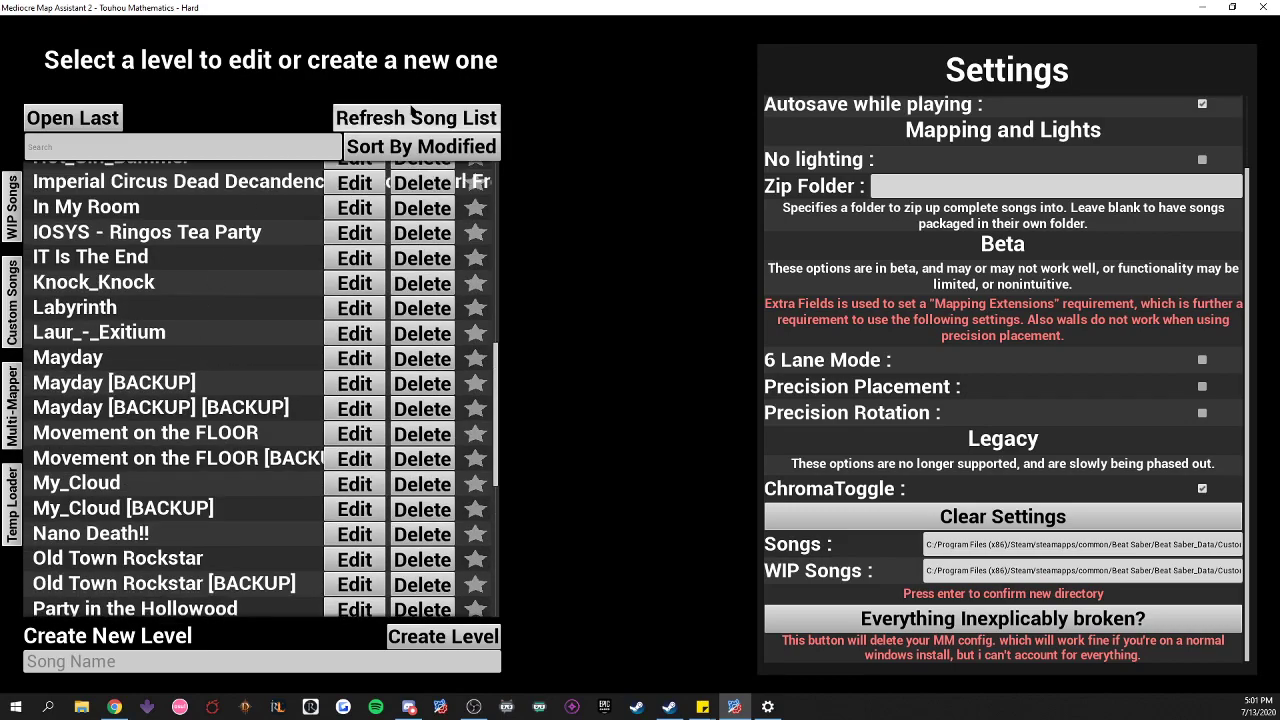
scroll(284, 313, down, 8)
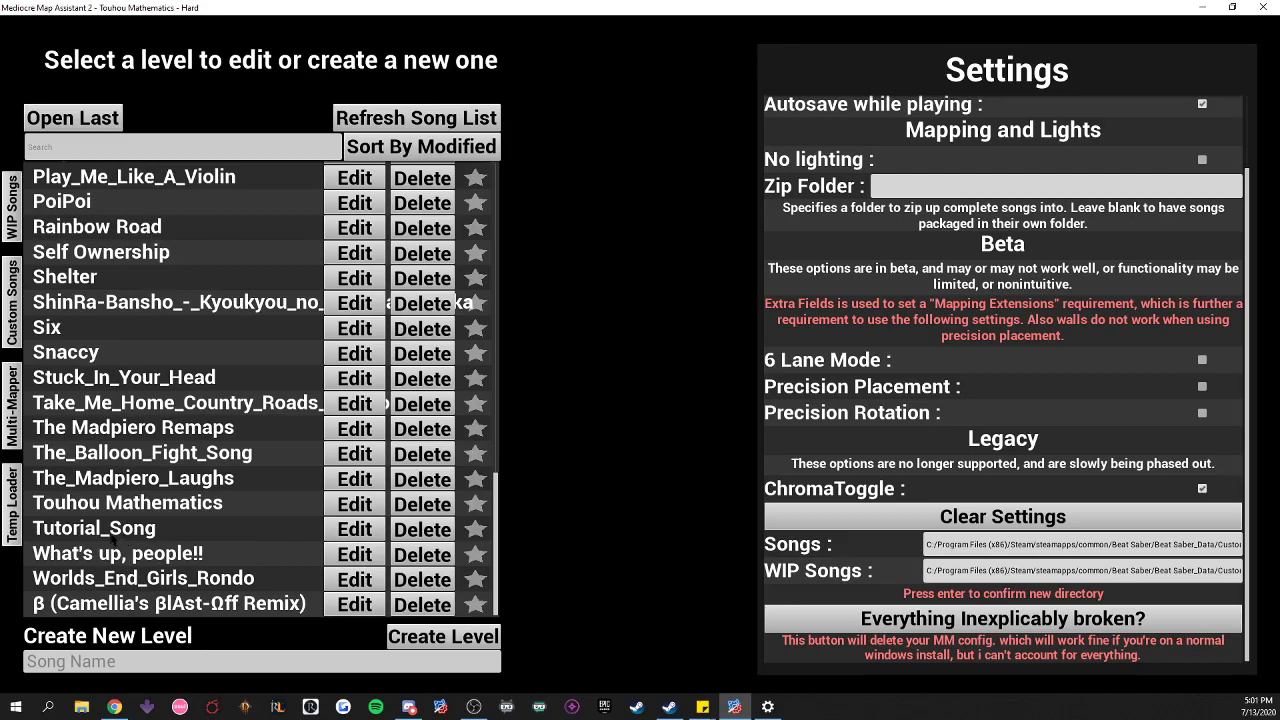
click(355, 530)
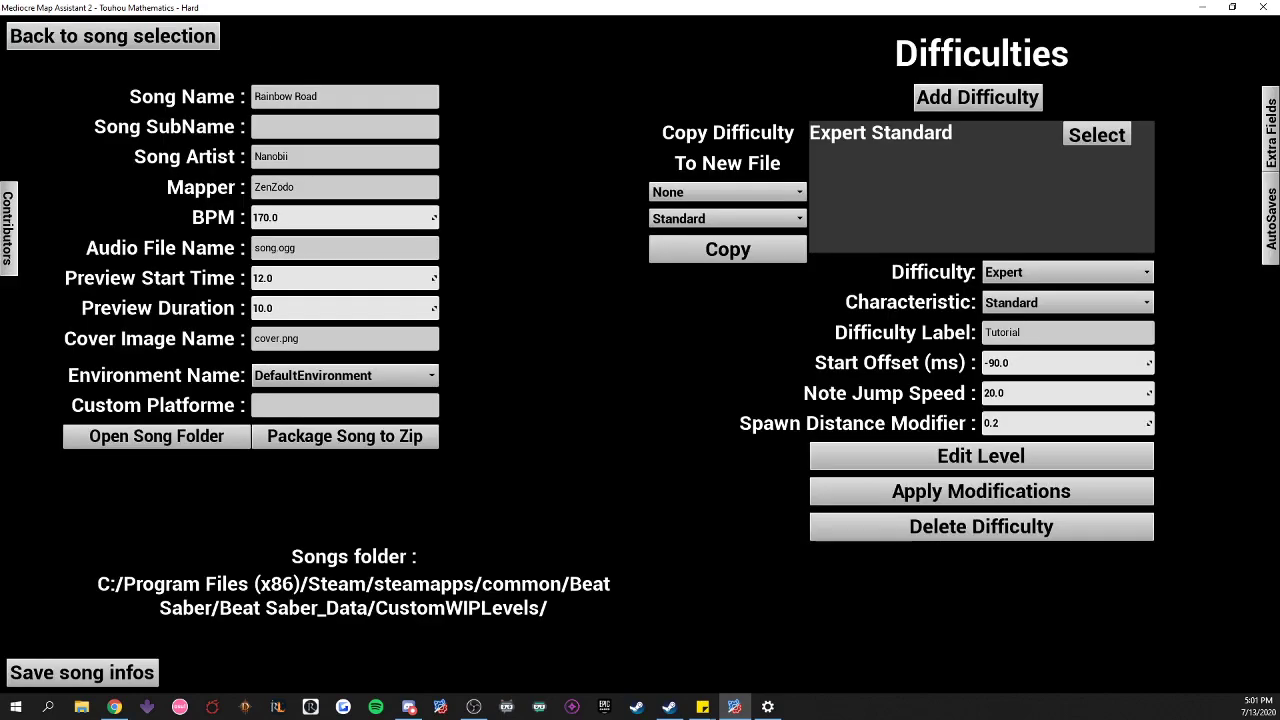
- Clear the song name, artist, mapper, BPM and audio file name from the song info
click(350, 96)
key(BackSpace)
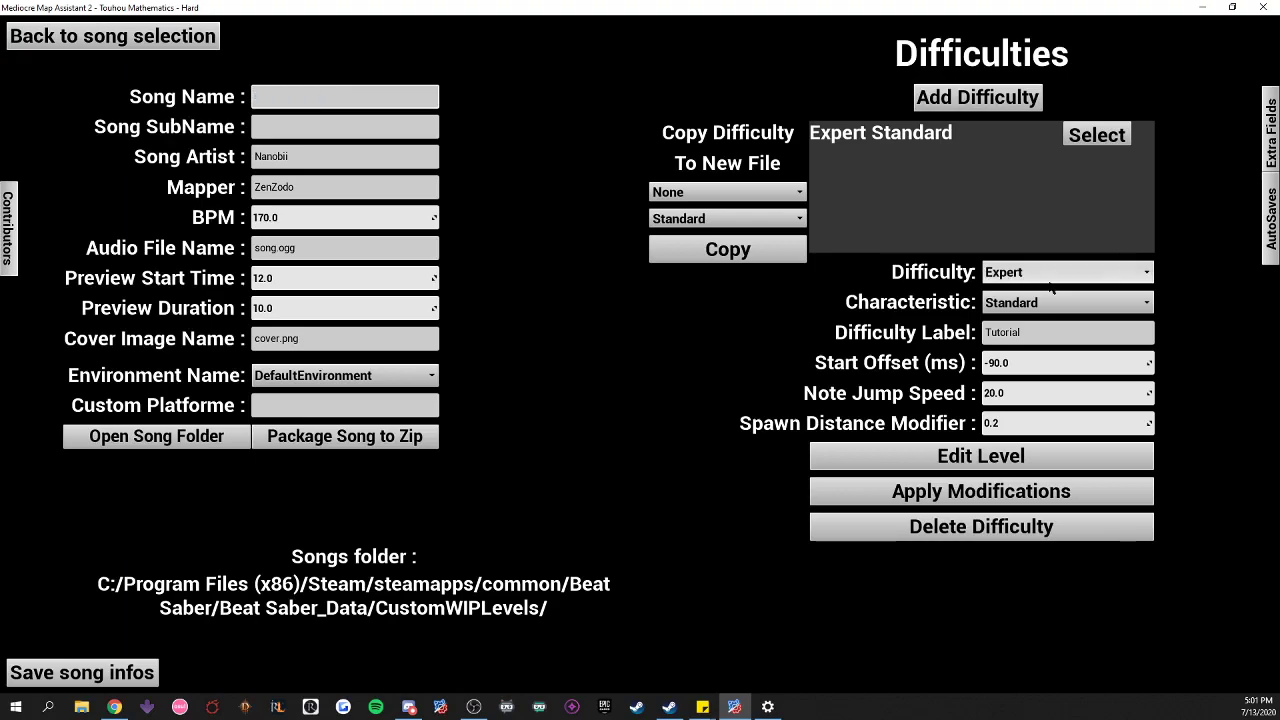
click(353, 156)
key(BackSpace)
click(343, 187)
key(BackSpace)
click(345, 218)
click(300, 248)
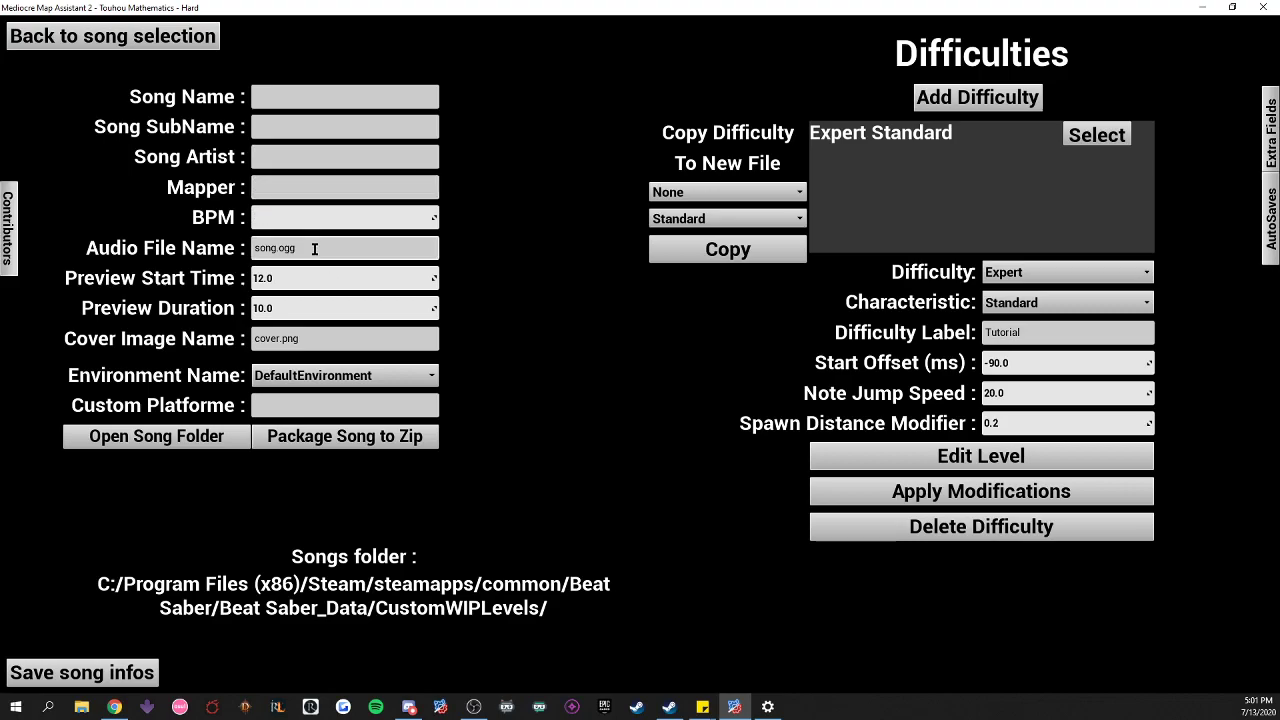
key(BackSpace)
- Set the song's BPM to 120
drag(293, 220, 289, 220)
click(322, 215)
key(BackSpace)
click(343, 277)
click(343, 216)
text(120)
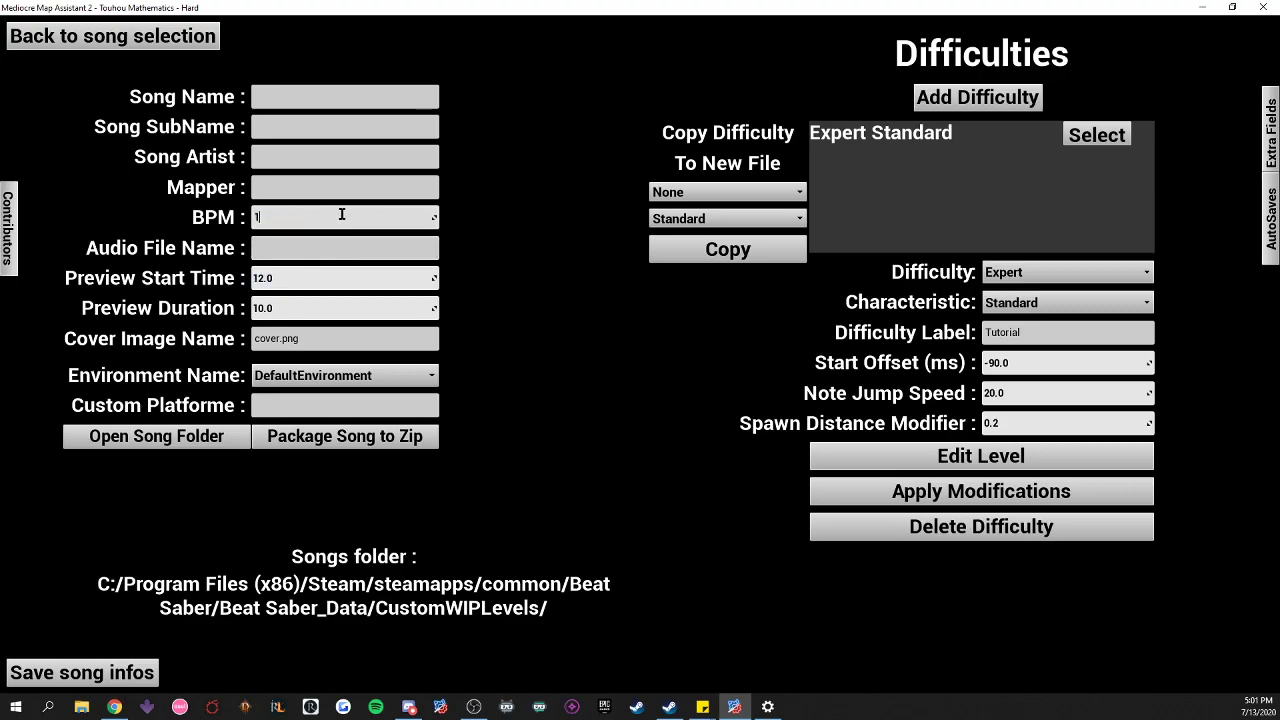
key(Return)
- Clear the cover image name and delete the Expert Standard difficulty
click(315, 281)
click(520, 298)
key(ctrl+a)
key(BackSpace)
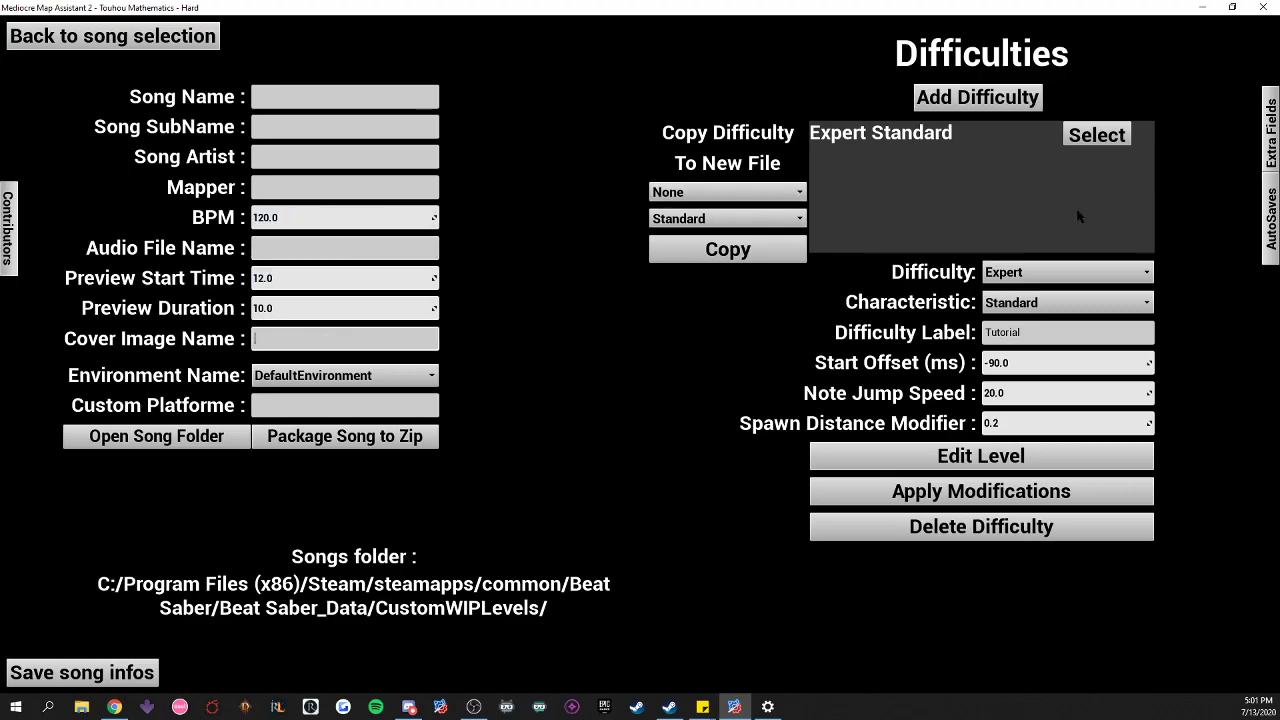
click(937, 518)
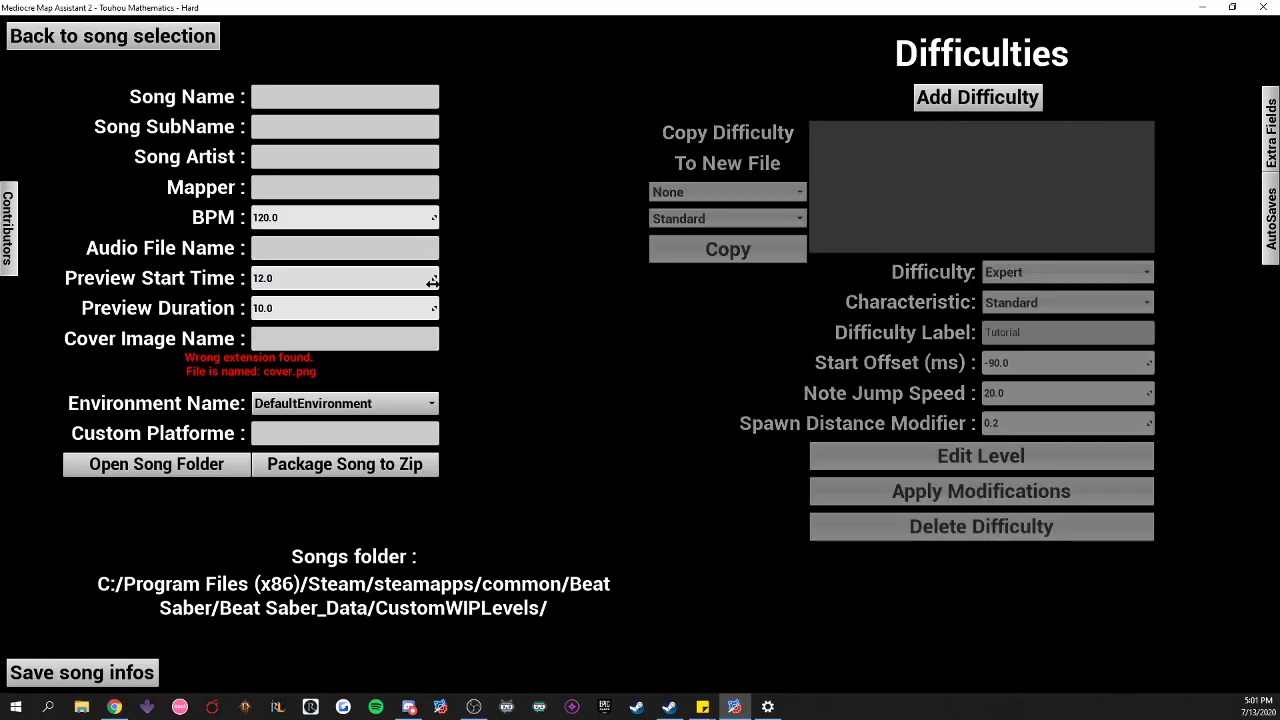
- Set the audio file name to song.ogg
click(391, 251)
text(song.ogg)
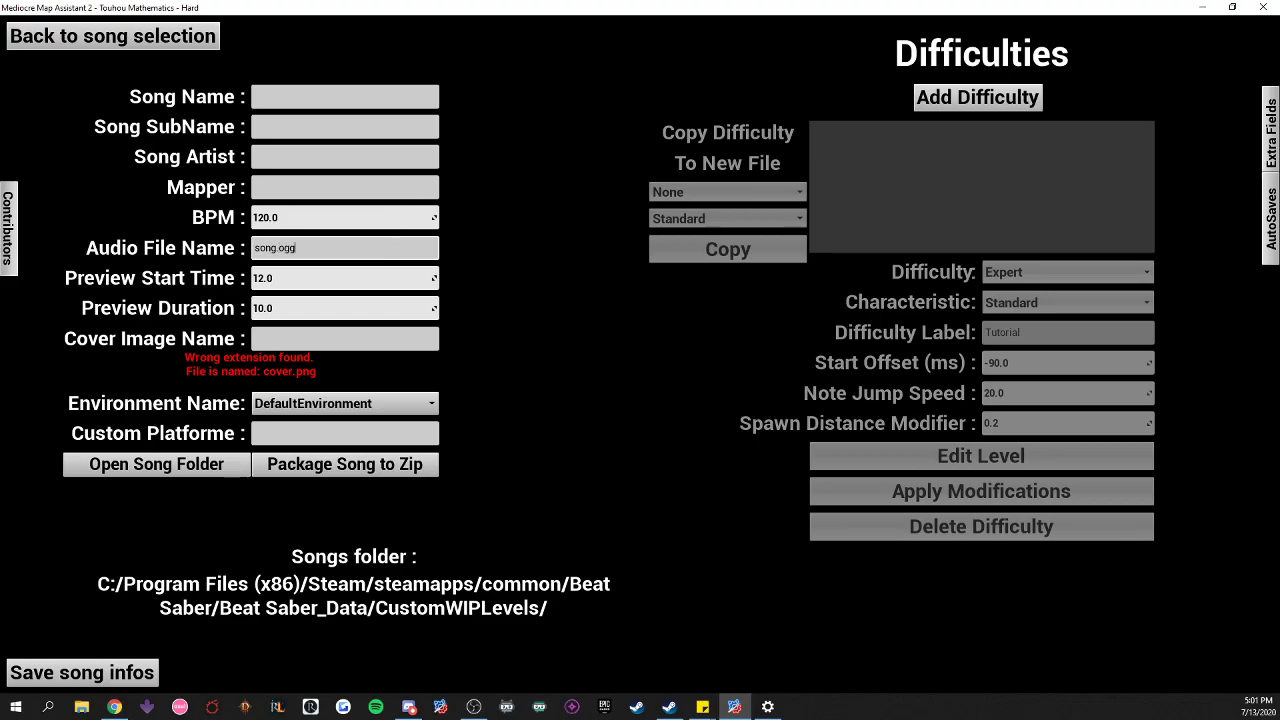
key(Return)
click(114, 707)
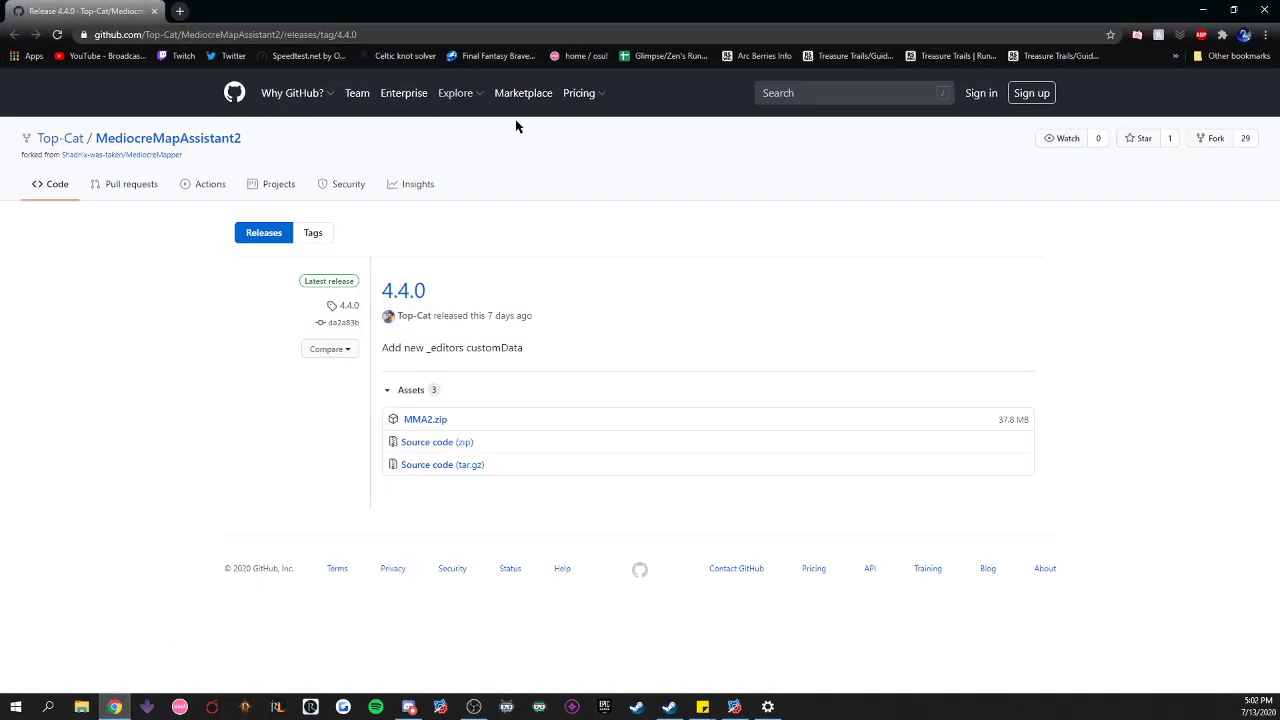
click(1203, 9)
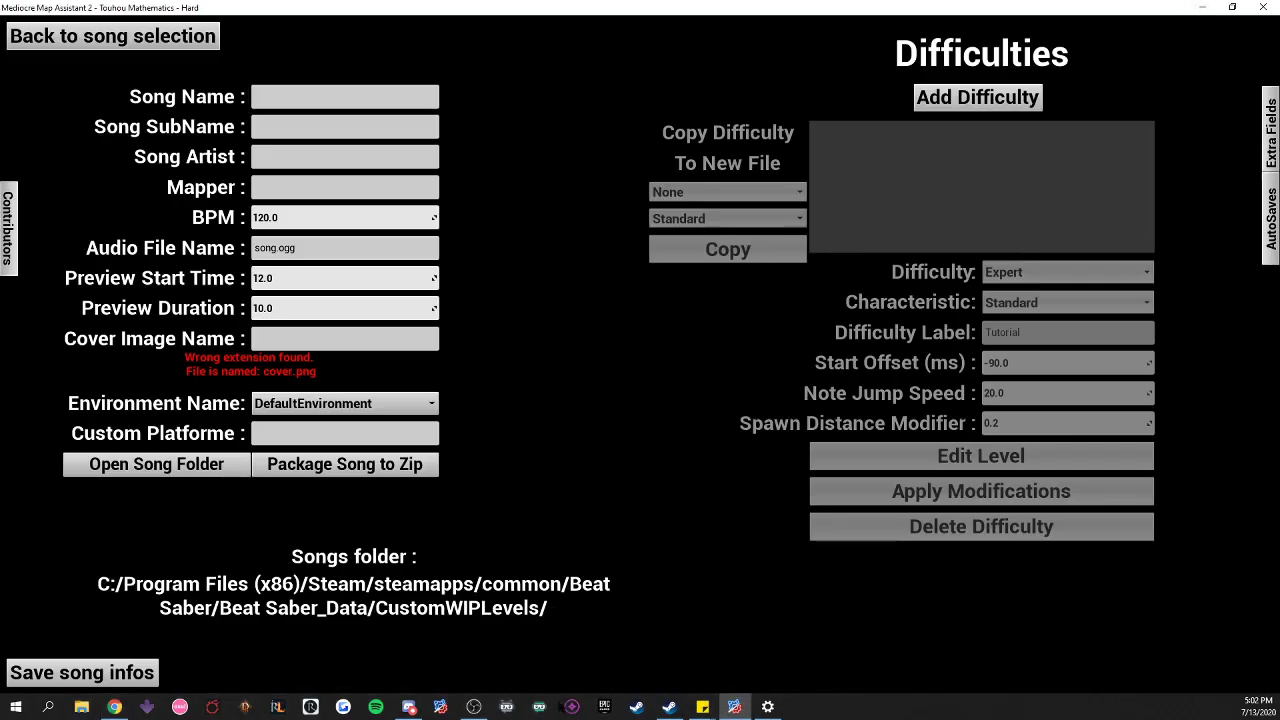
click(81, 707)
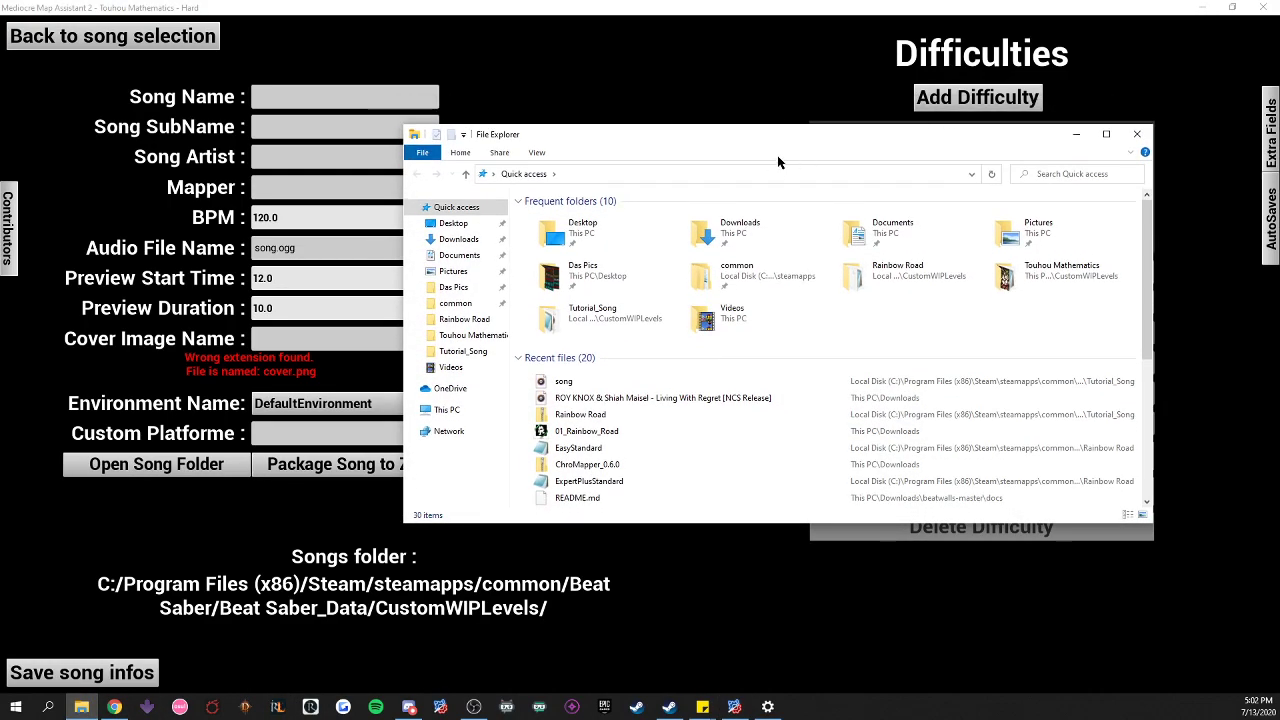
drag(778, 157, 827, 130)
click(1162, 132)
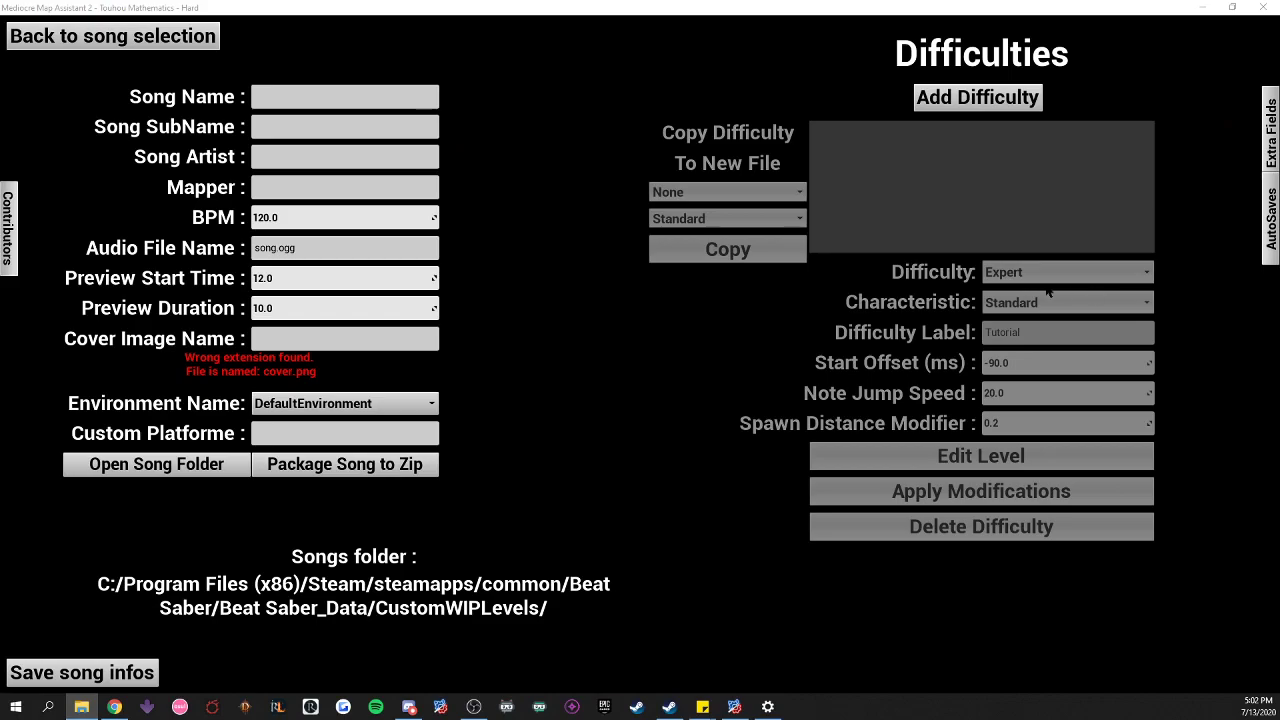
- Enter "Living With Regret" as the song name and leave the song subname empty
click(408, 92)
text(Living With Regret)
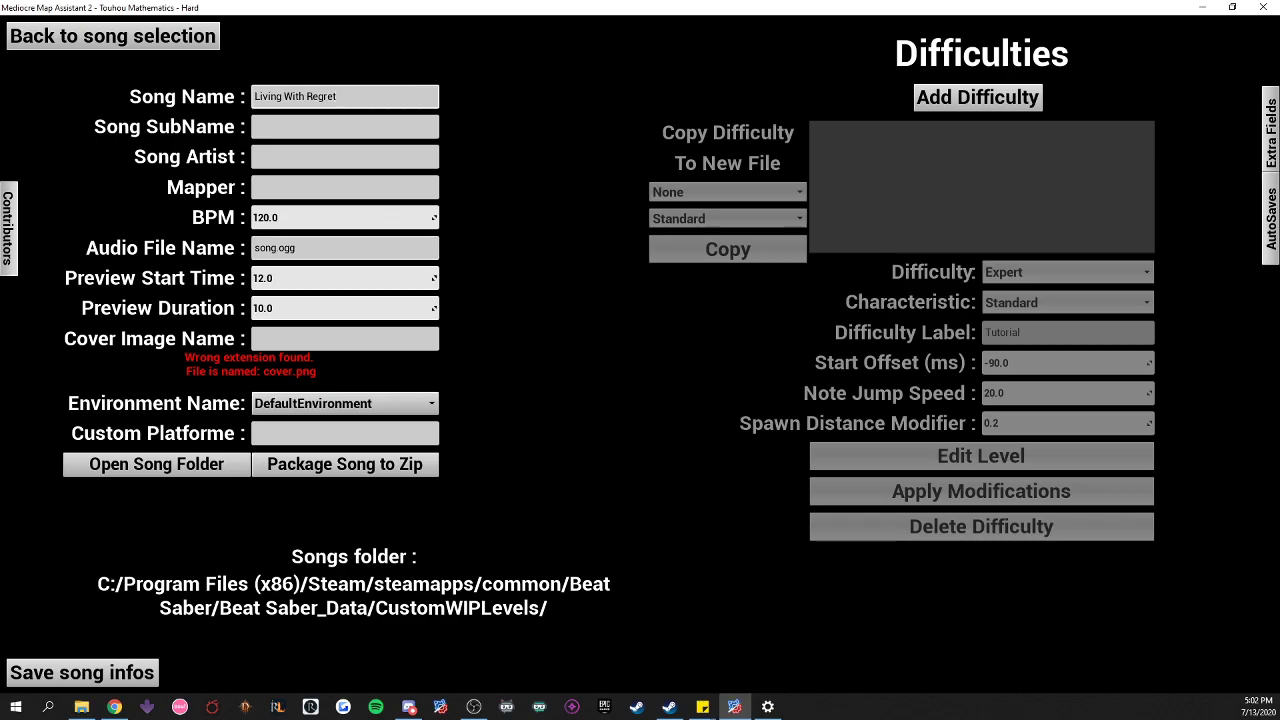
click(380, 156)
click(268, 127)
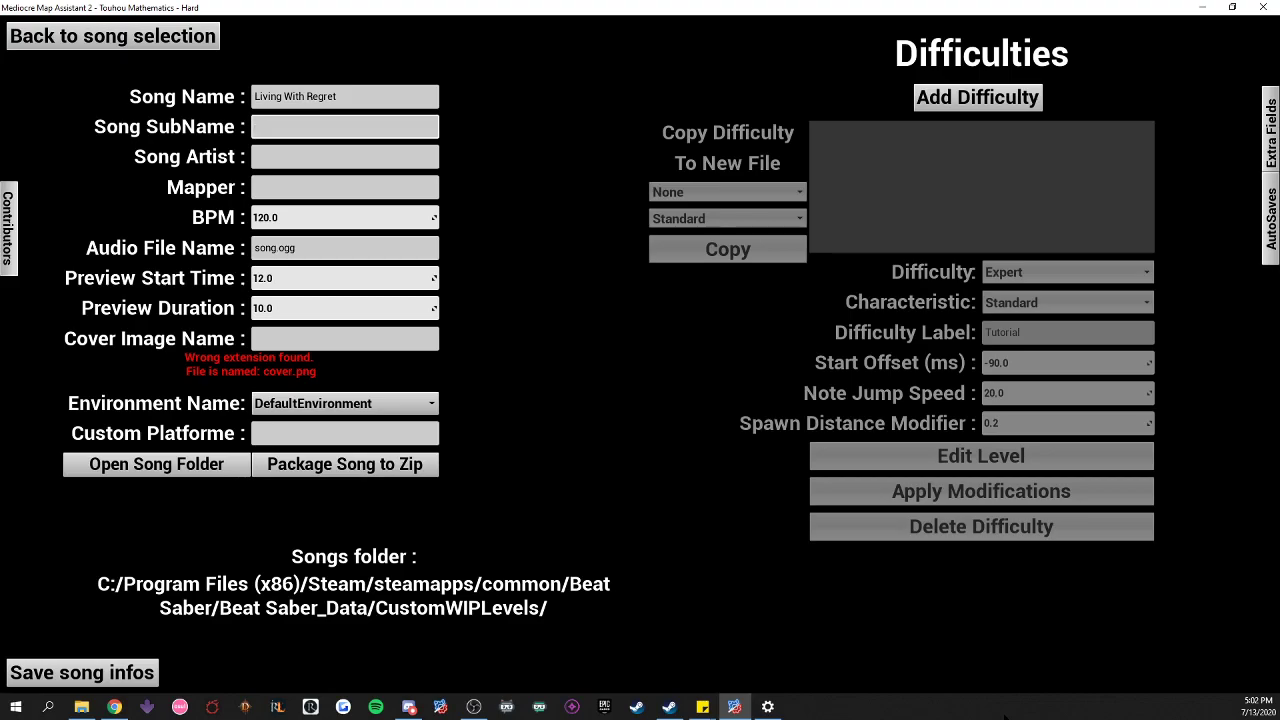
- Enter "Roy Knox & Shiah Maisel" as the song artist and fill in the mapper's name
click(309, 155)
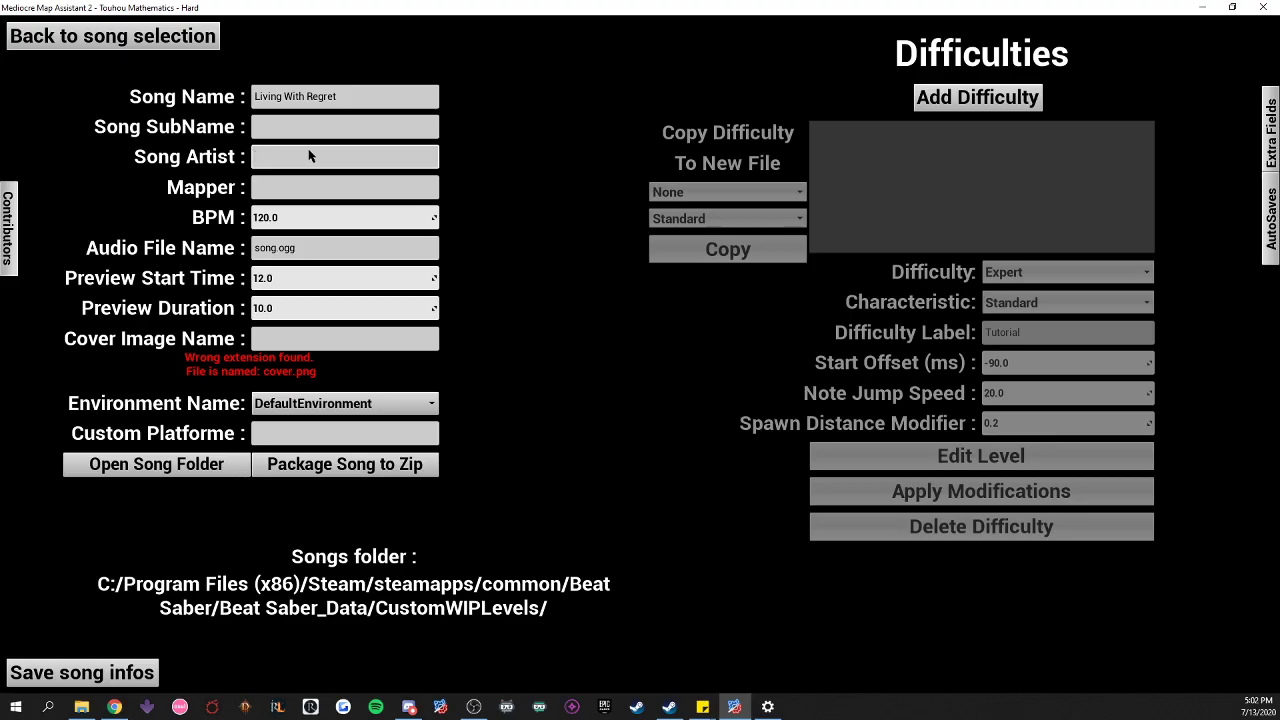
text(Roy Knox & Shiah Maisel)
click(303, 186)
text(ZenZodo)
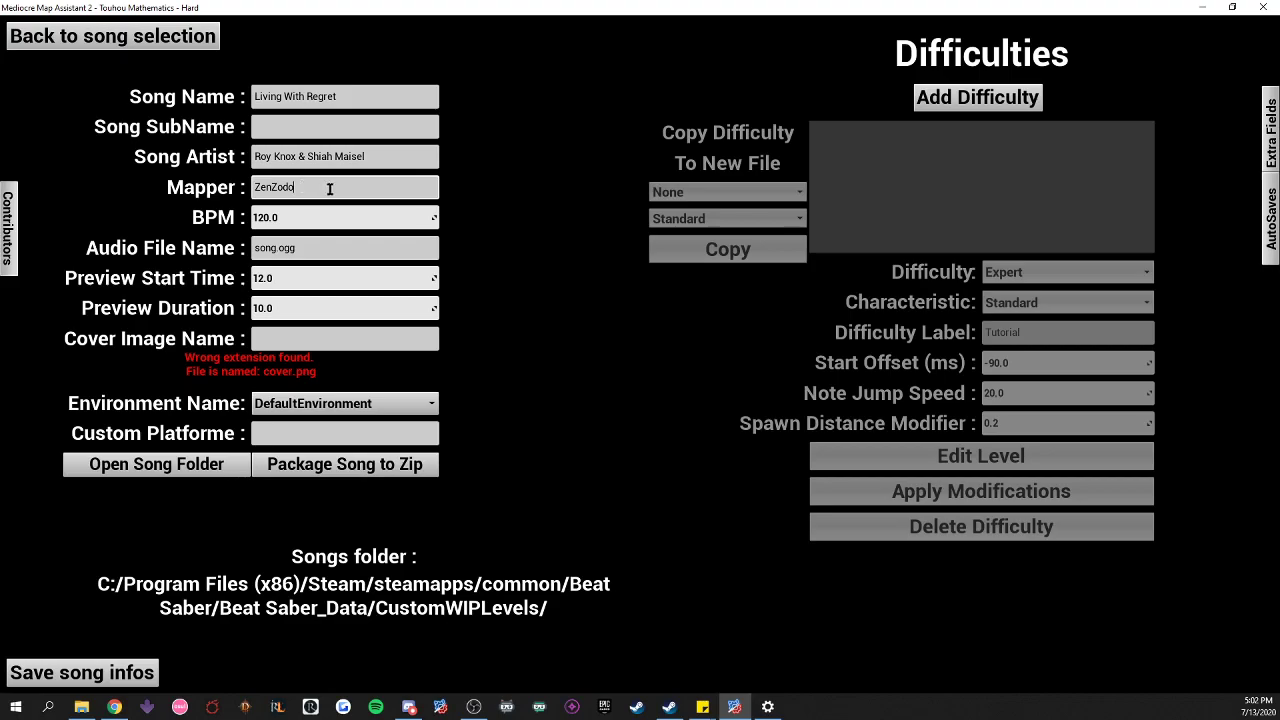
- Switch to ArrowVortex, place its window beside the song info fields, and open song.ogg from the Tutorial_Song folder
click(284, 220)
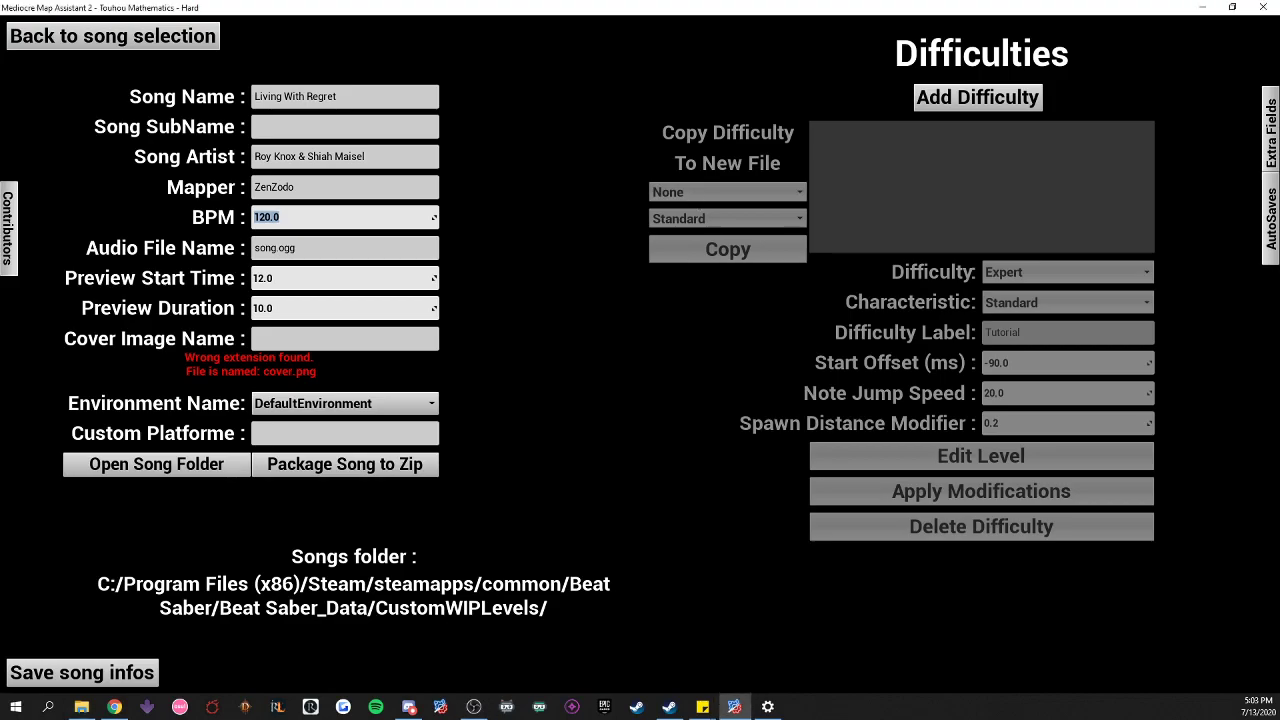
key(alt+Tab)
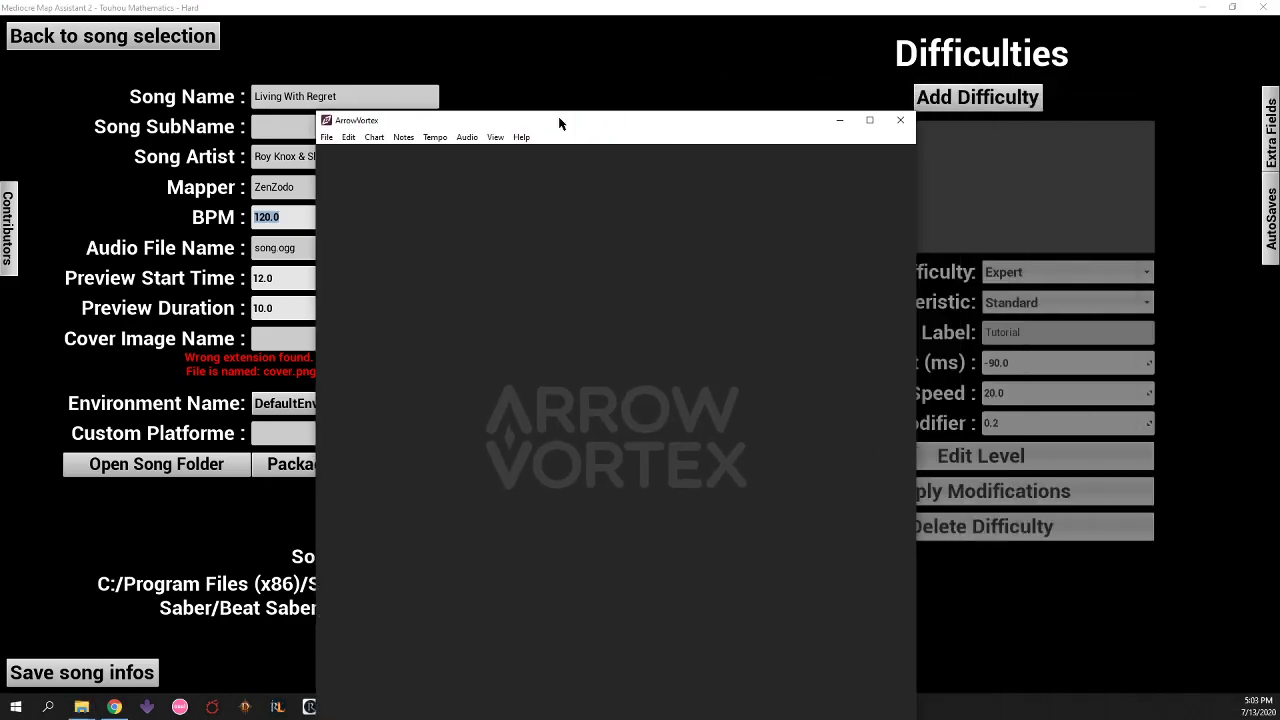
drag(558, 116, 793, 36)
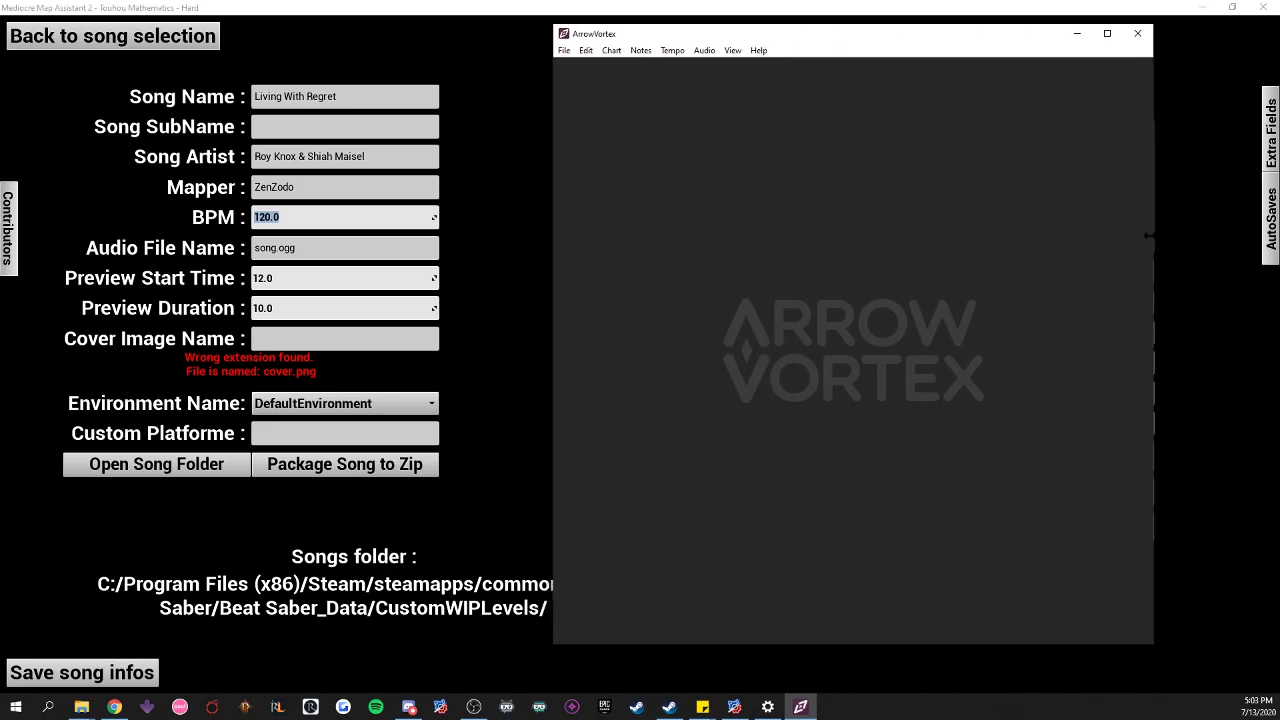
click(563, 50)
click(586, 63)
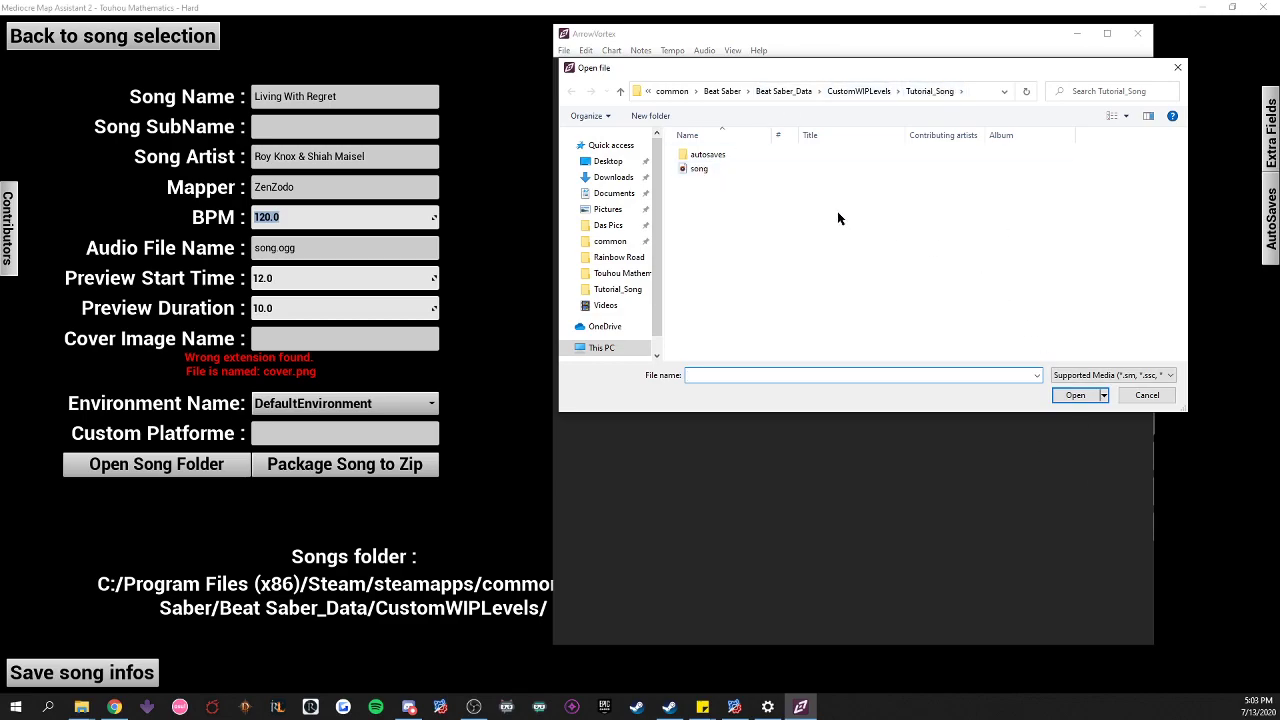
double_click(730, 167)
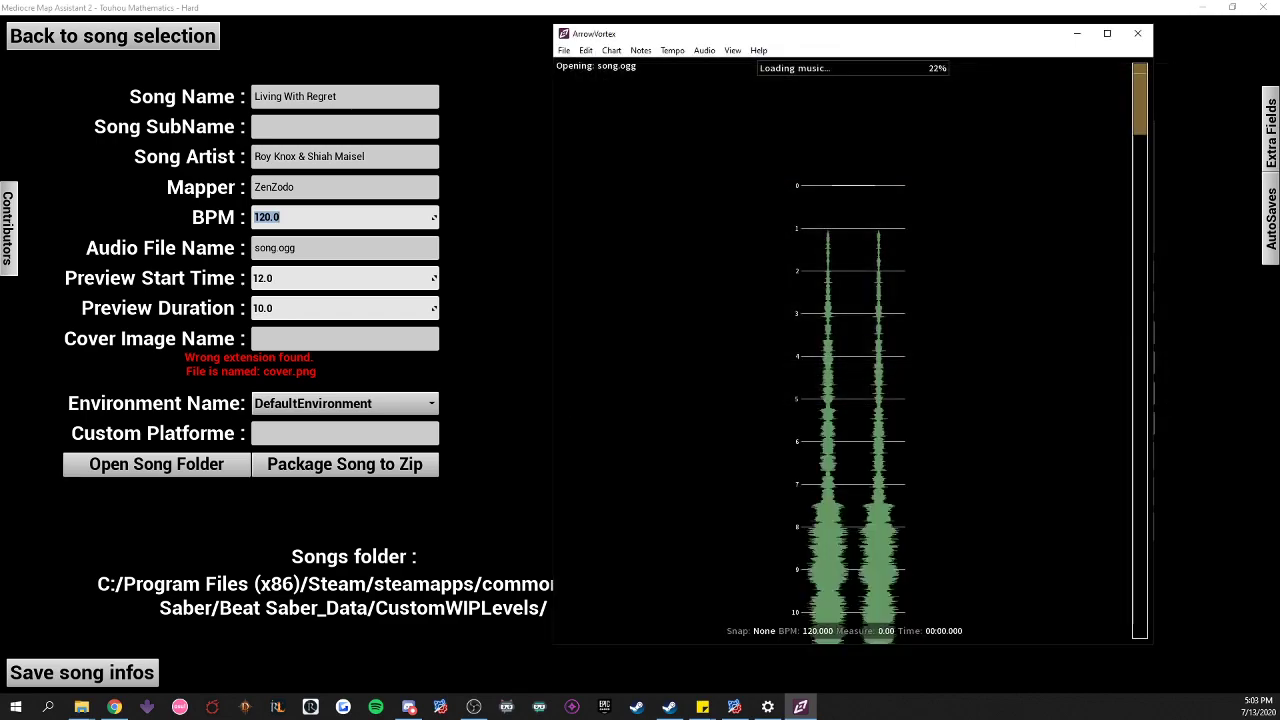
- Run the automatic BPM detection on the loaded song through Adjust Sync
click(670, 51)
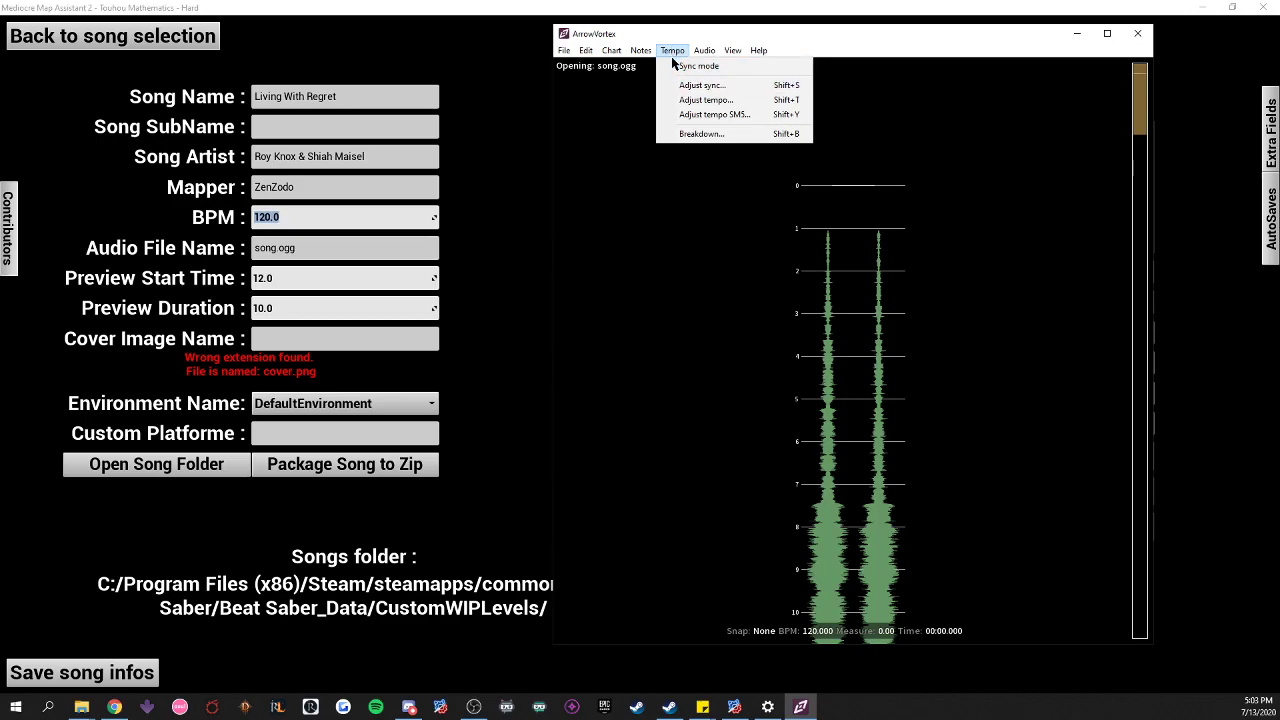
click(703, 86)
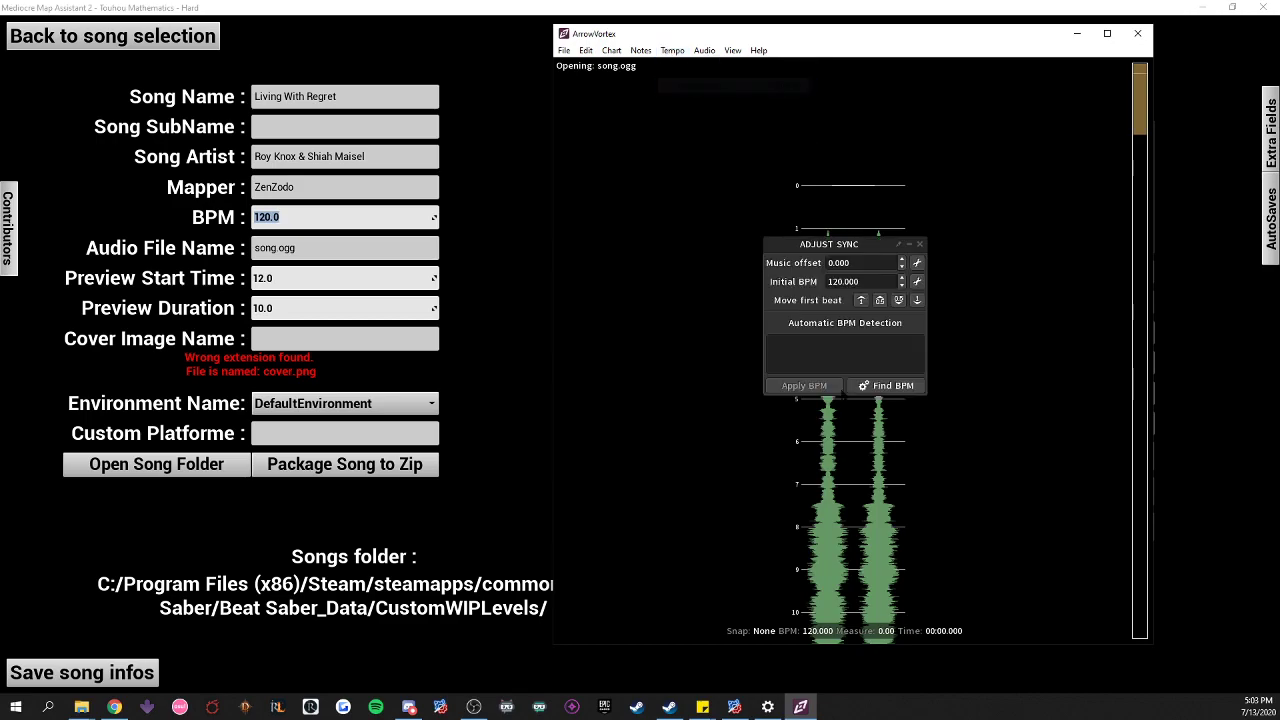
click(884, 386)
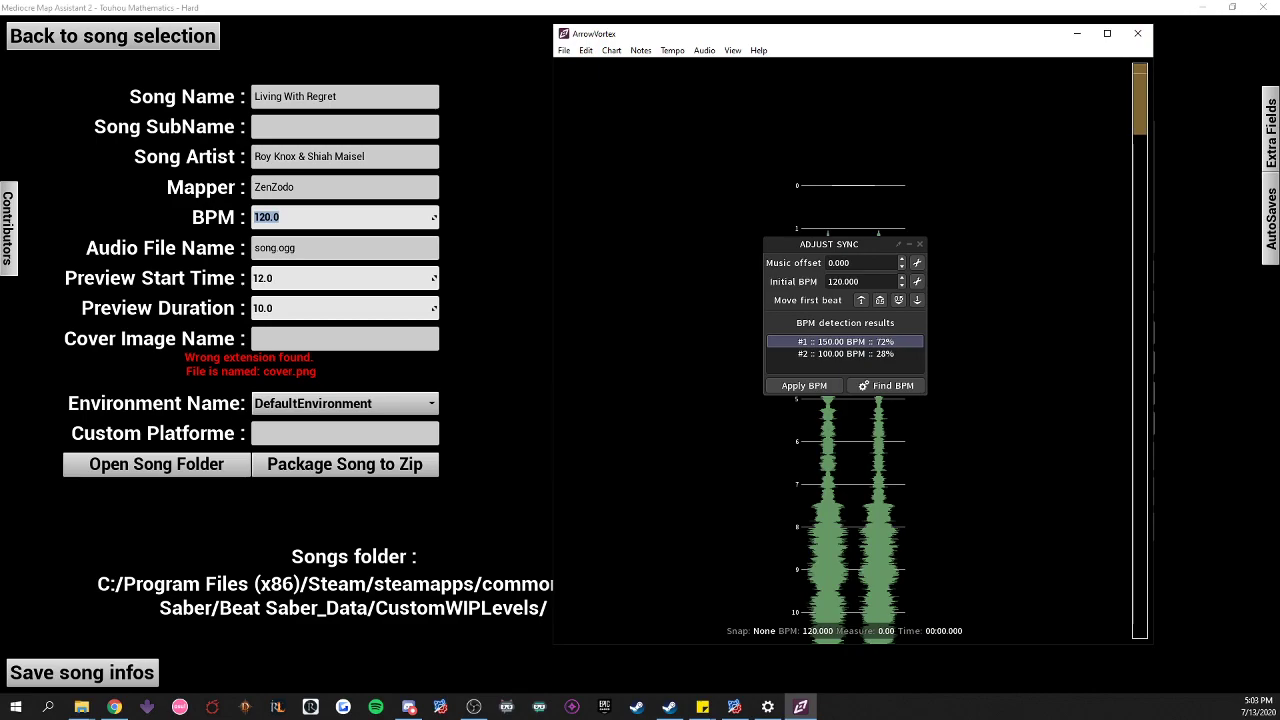
- Close ArrowVortex and set the song's BPM to 150 in Mediocre Map Assistant 2
click(1137, 33)
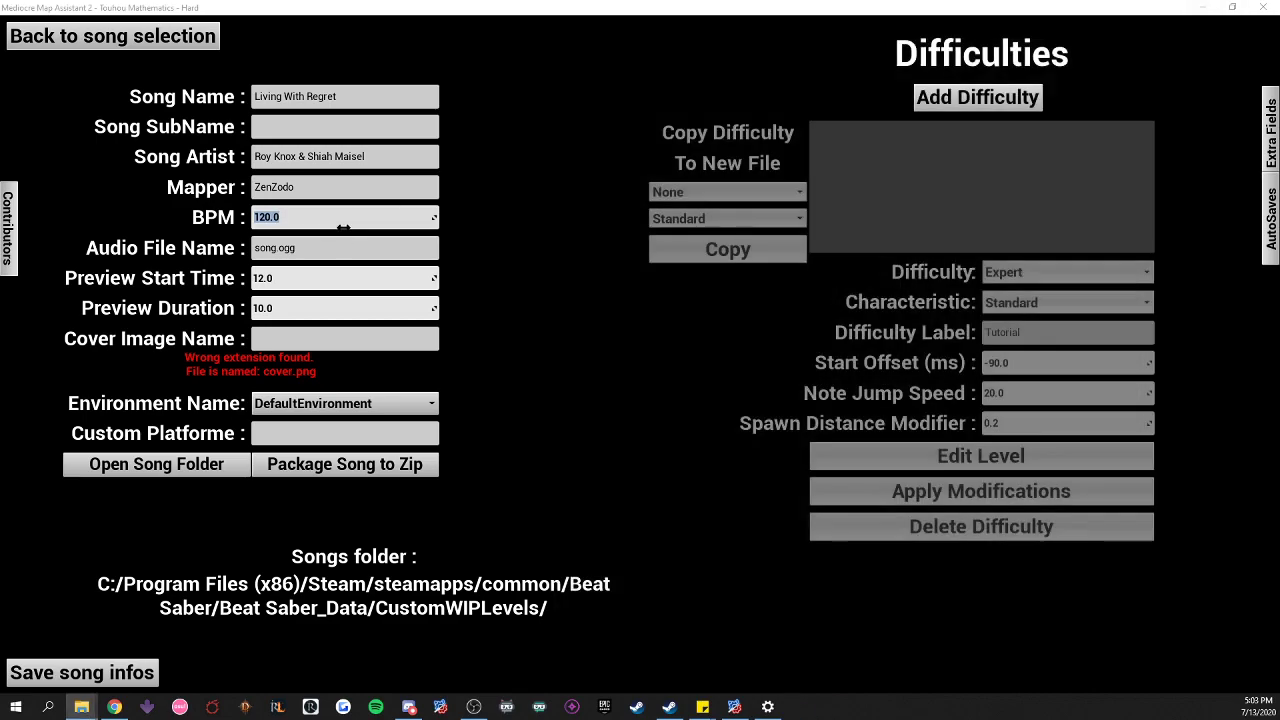
click(336, 222)
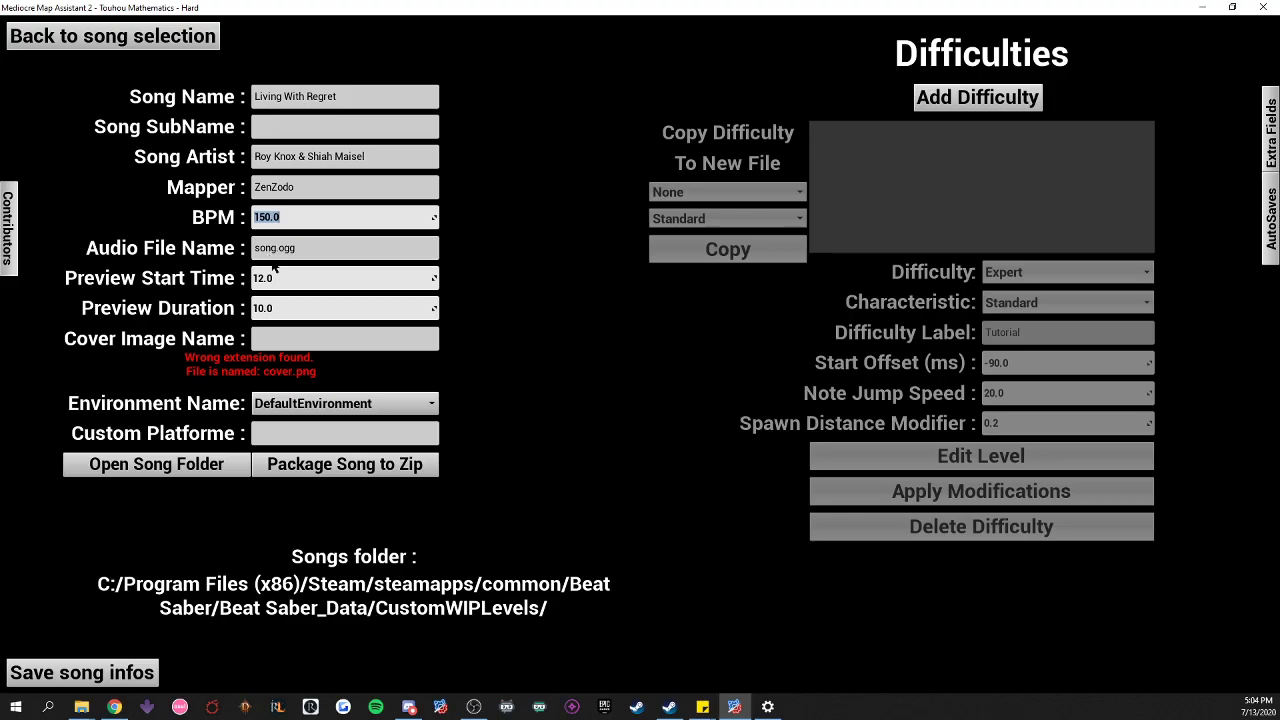
drag(262, 279, 307, 280)
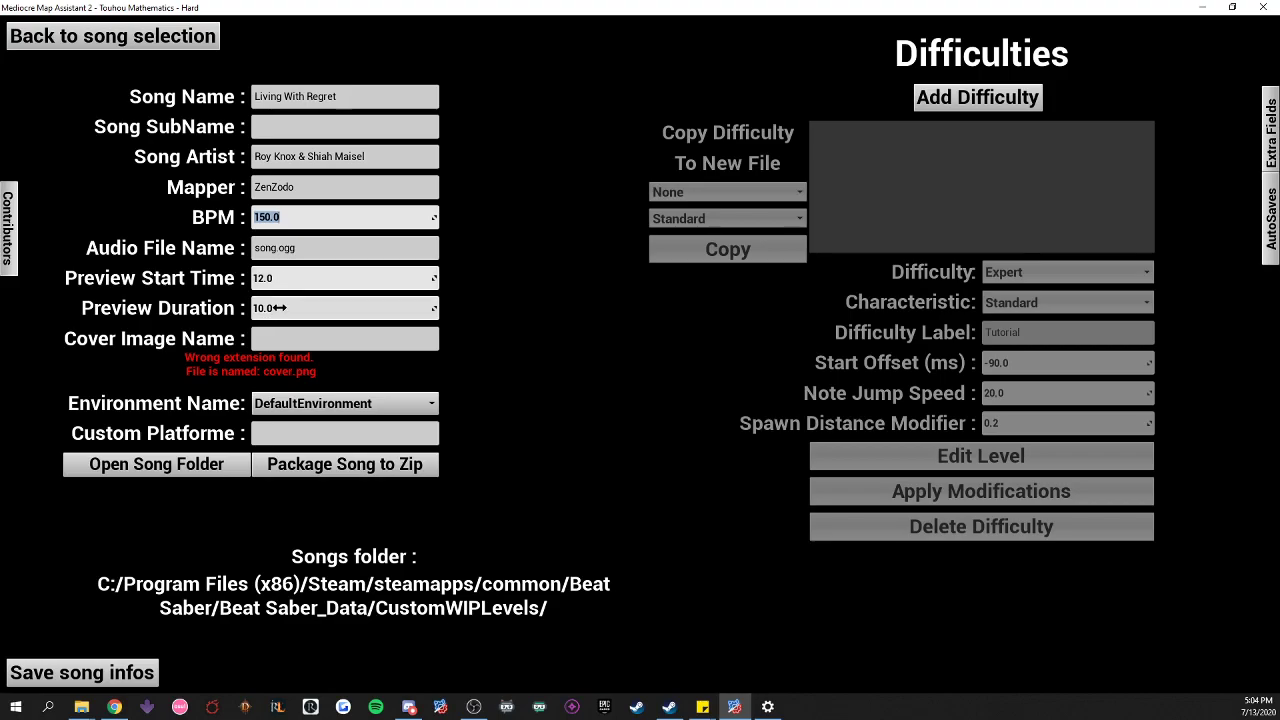
- Set the cover image name to cover.jpg and keep DefaultEnvironment as the environment
click(322, 340)
text(cover.jpg)
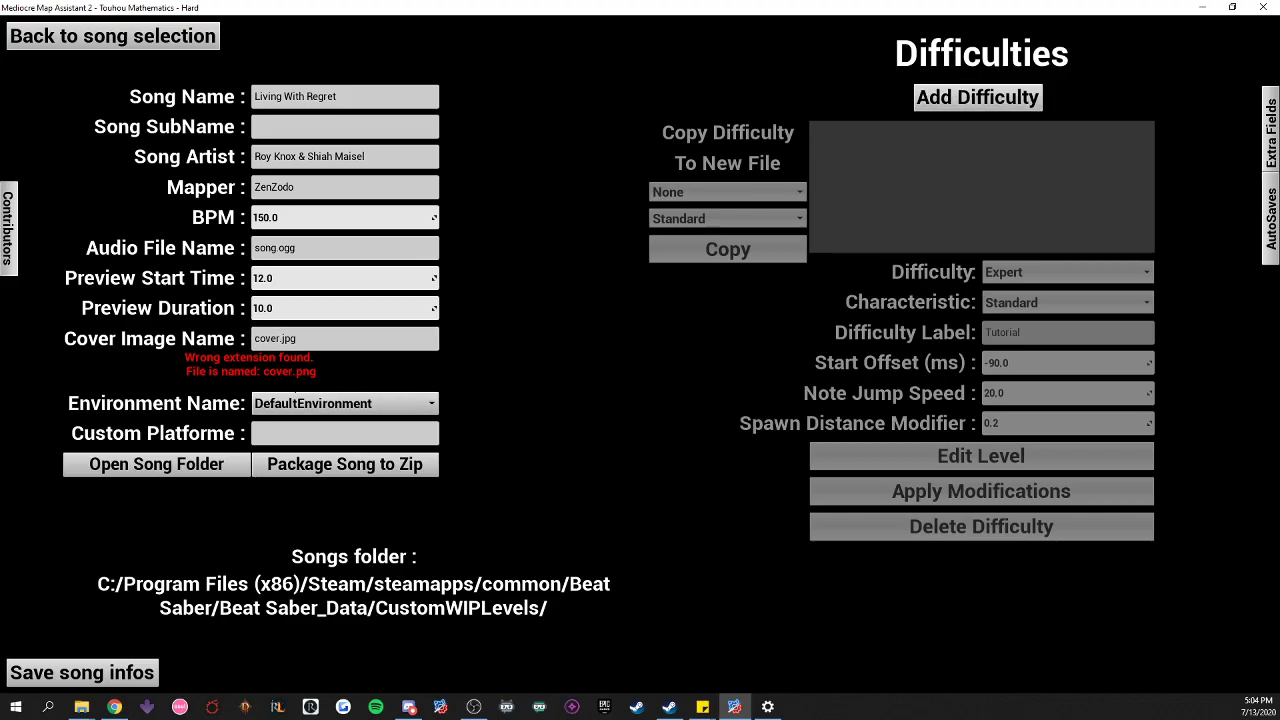
click(298, 409)
click(300, 412)
click(345, 407)
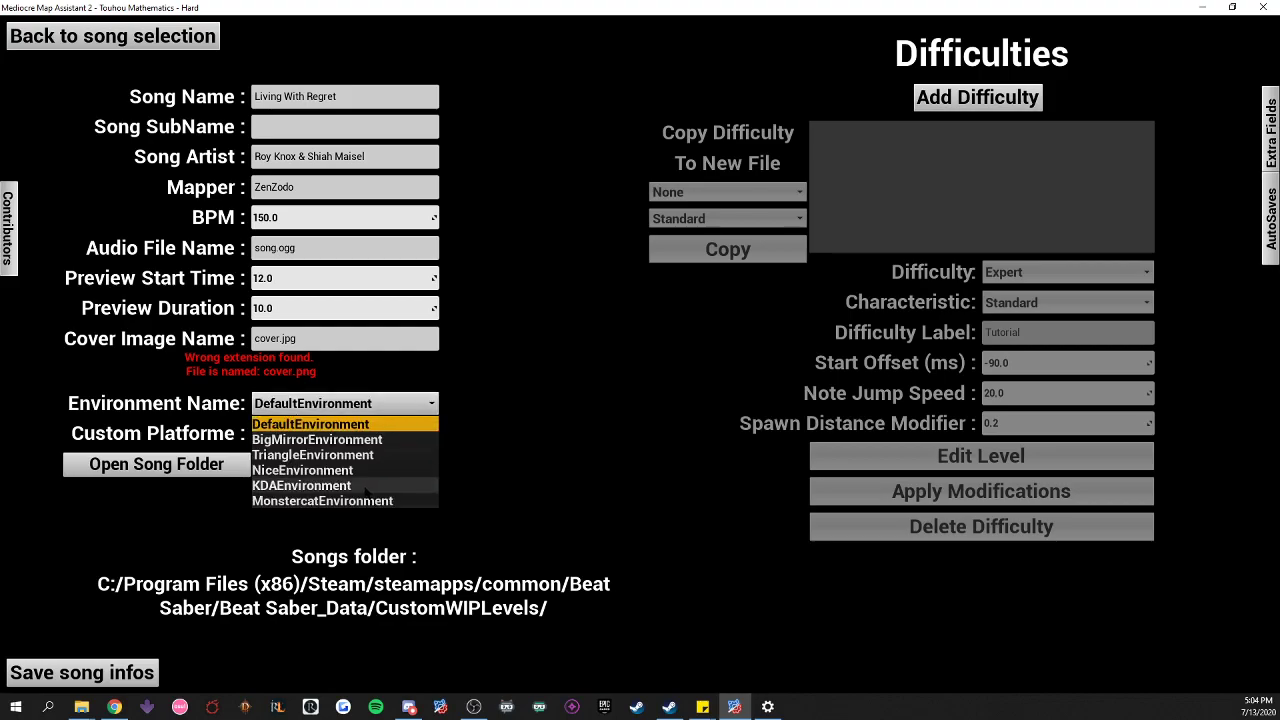
click(340, 423)
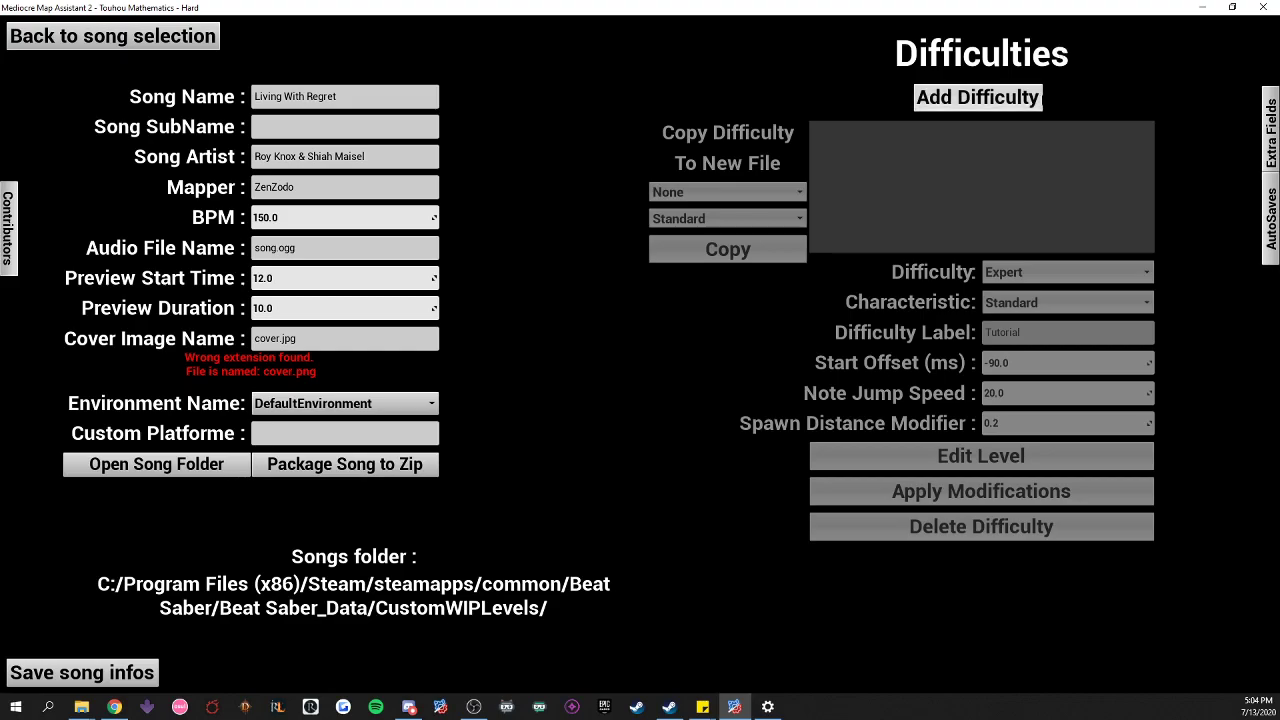
- Add a new difficulty, set it to Expert with the Standard characteristic, and apply the modifications
click(985, 100)
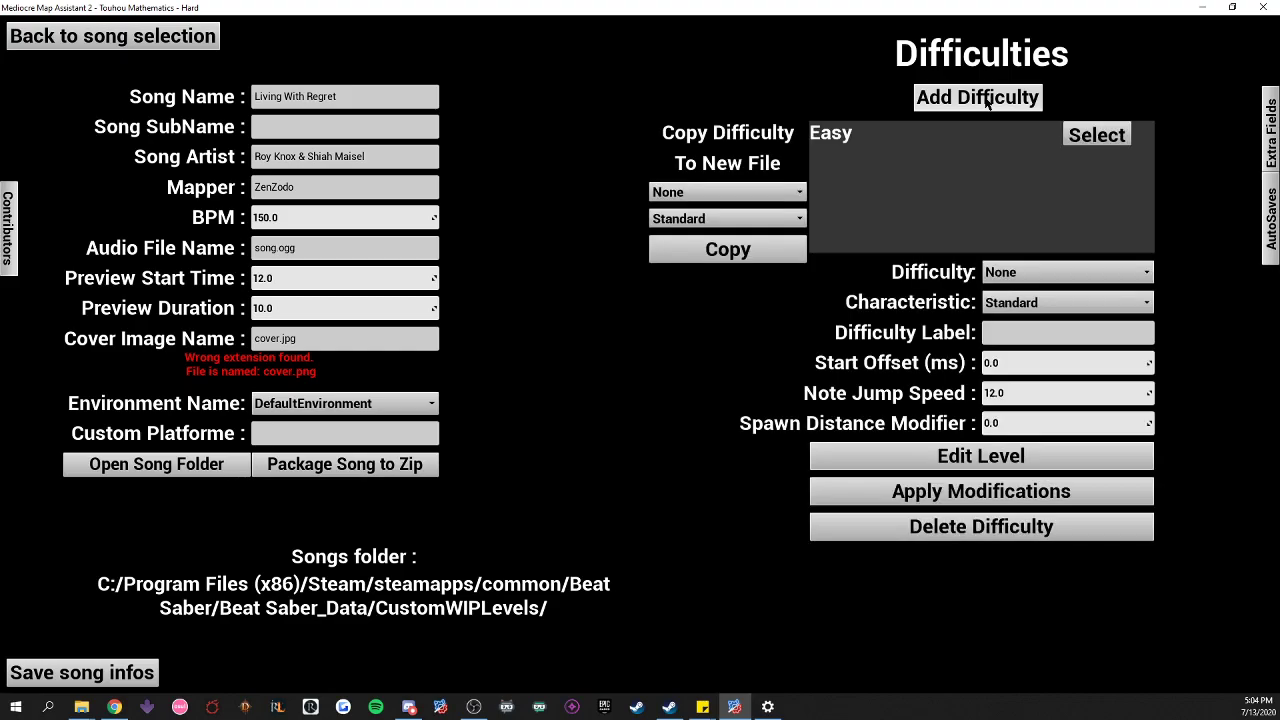
click(1027, 277)
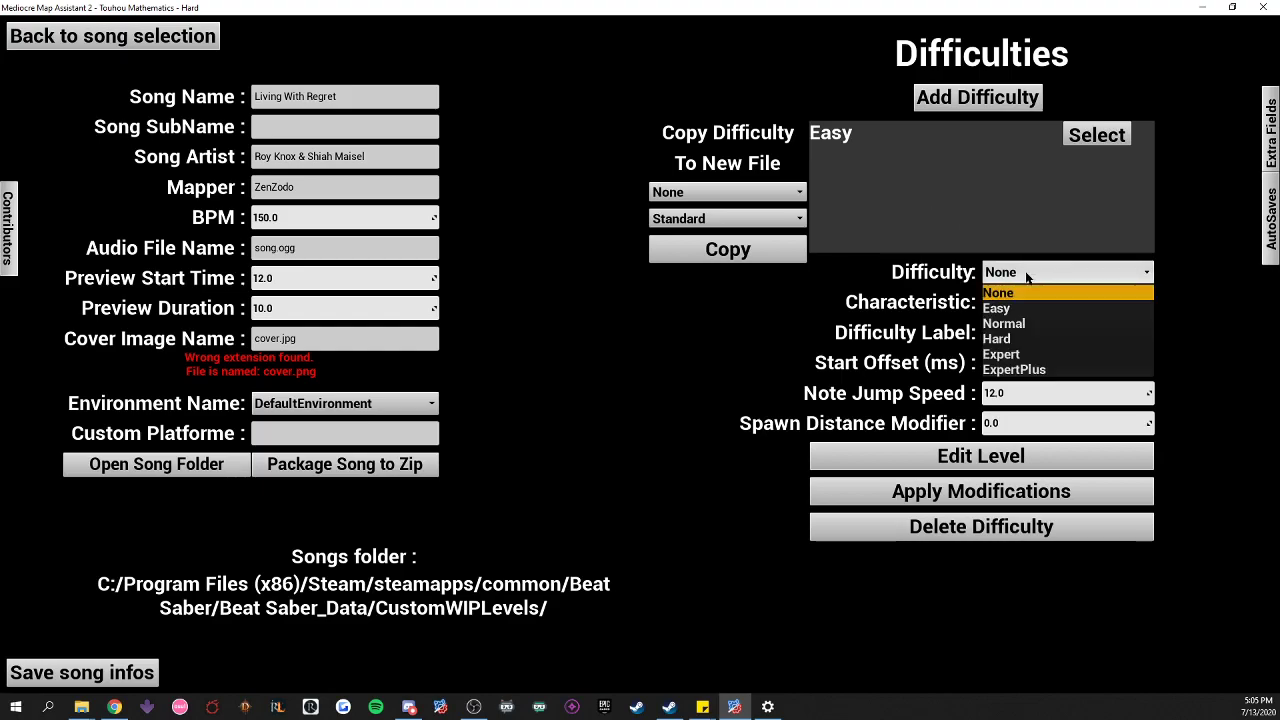
click(1039, 356)
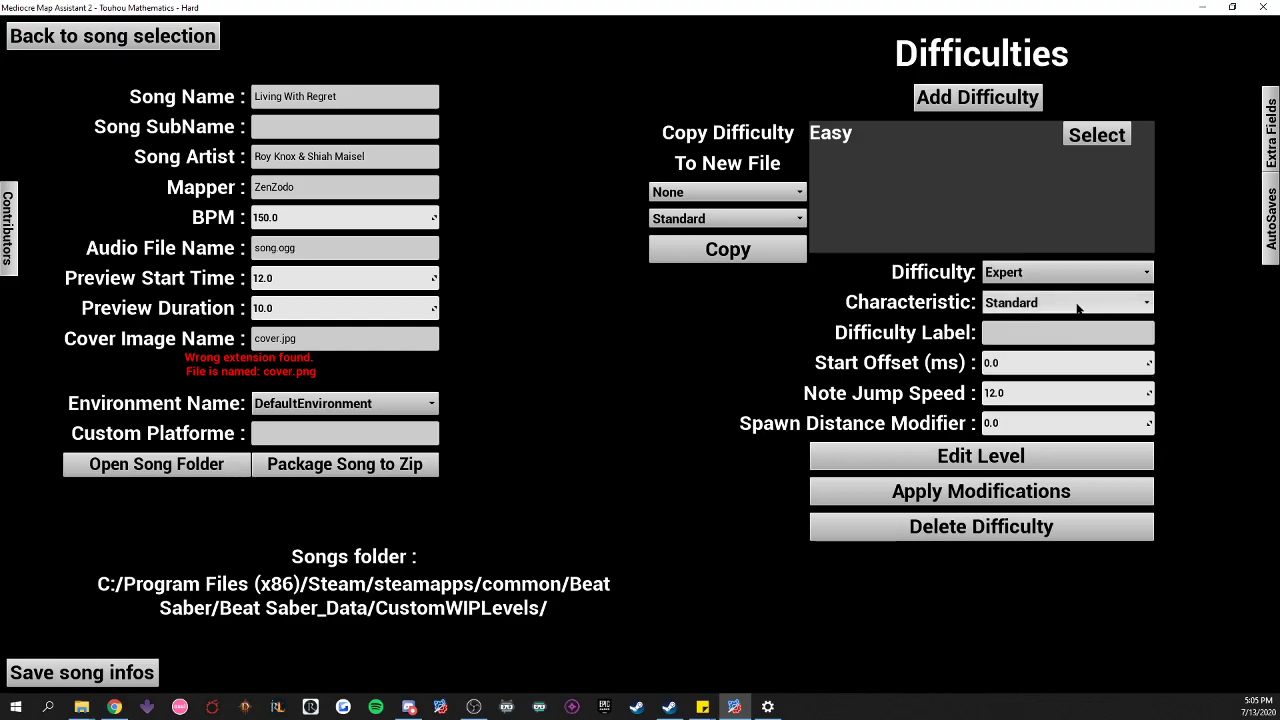
click(1078, 306)
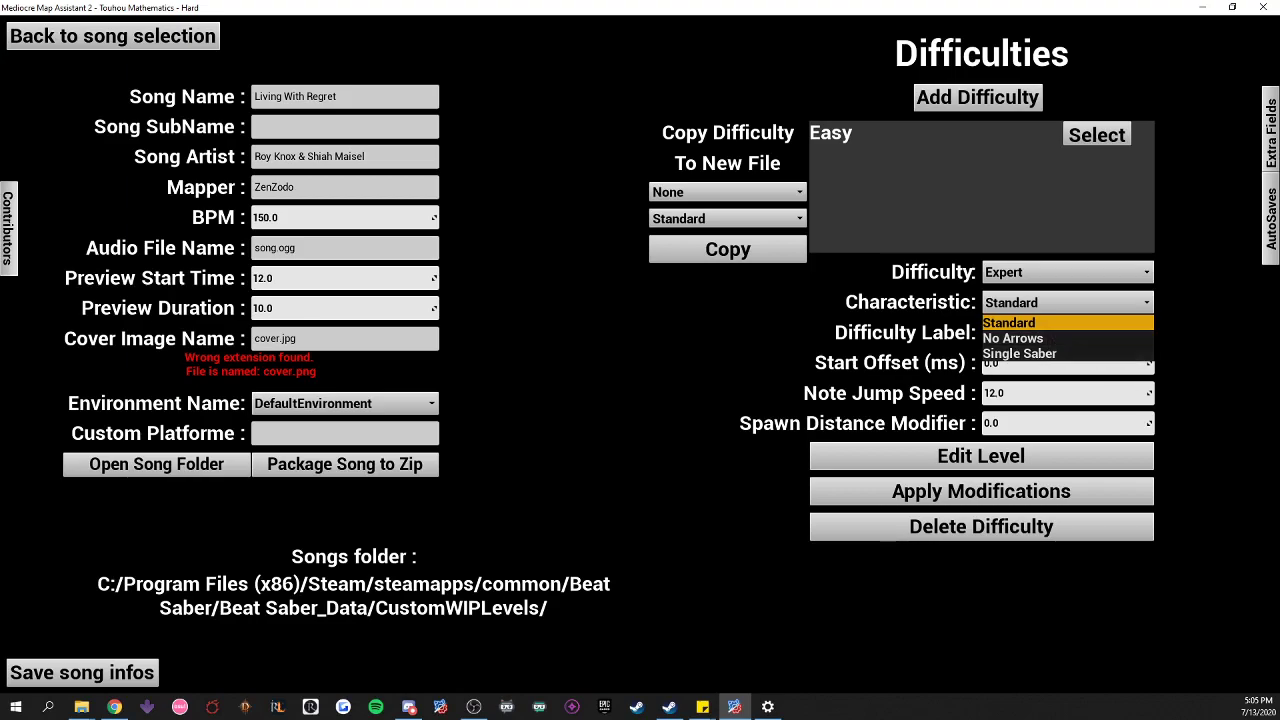
click(1040, 323)
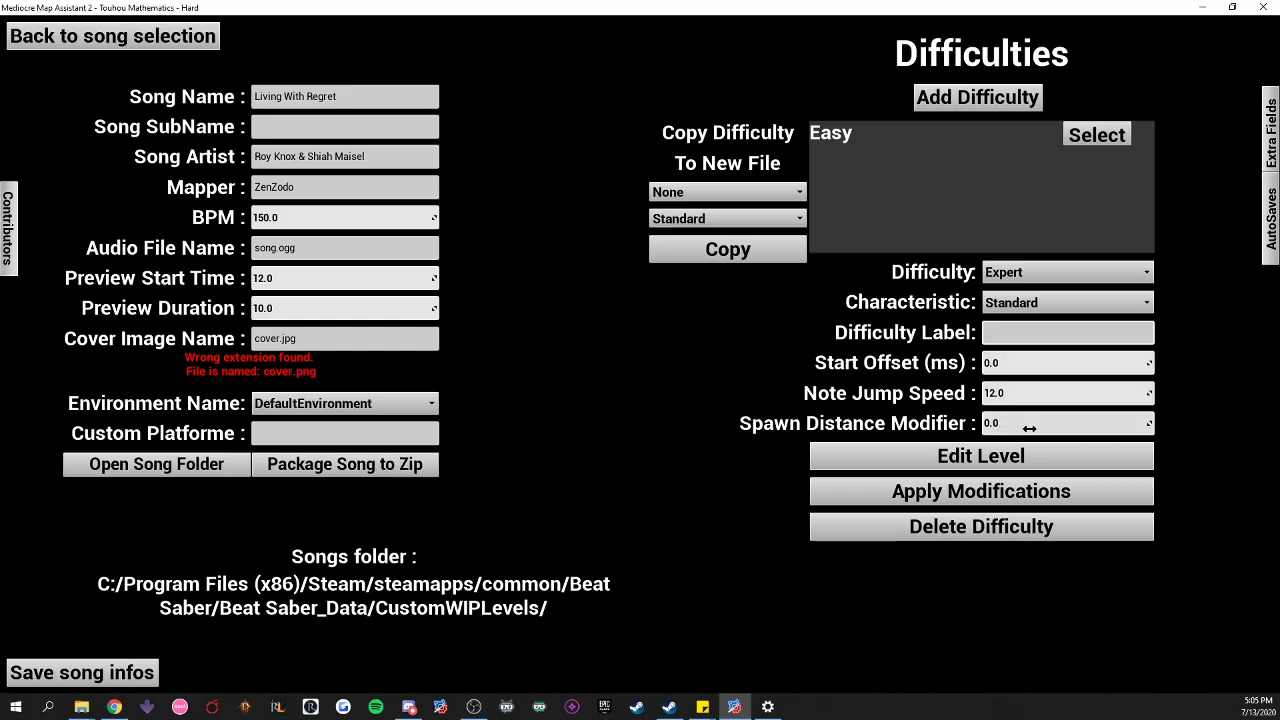
click(1015, 489)
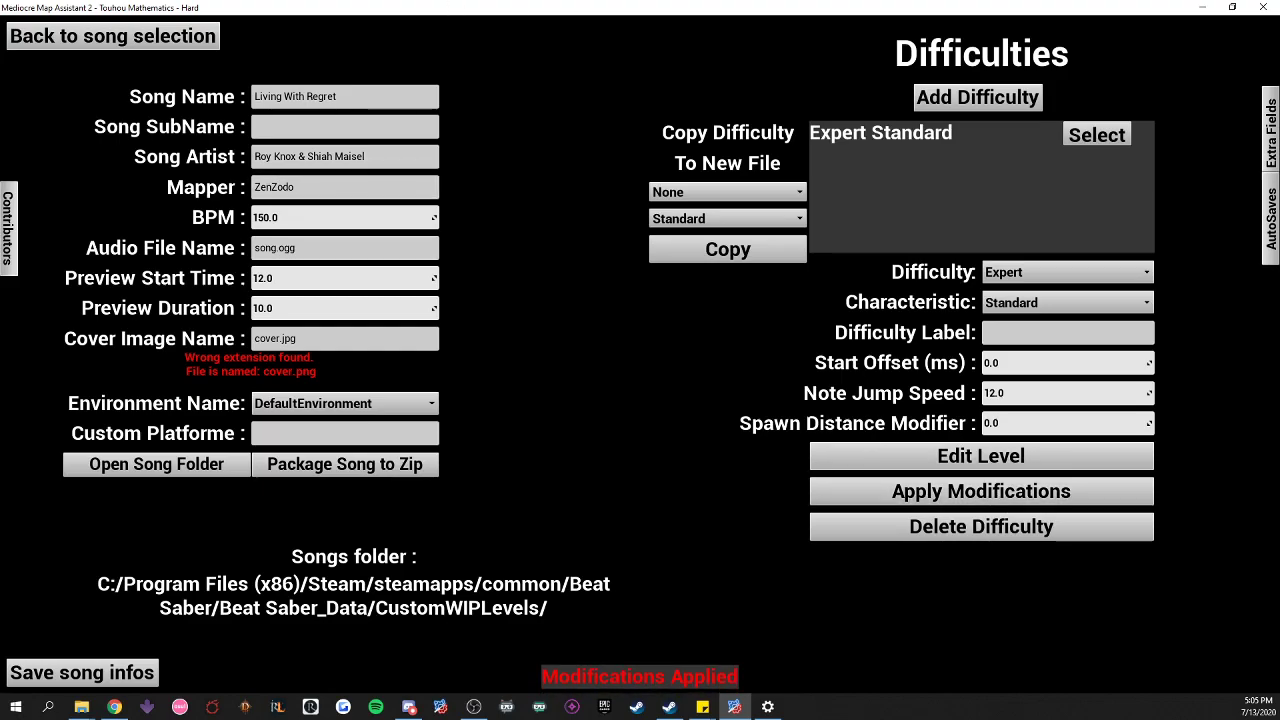
- Open the Expert level for editing and delete all leftover notes from the note track
click(932, 458)
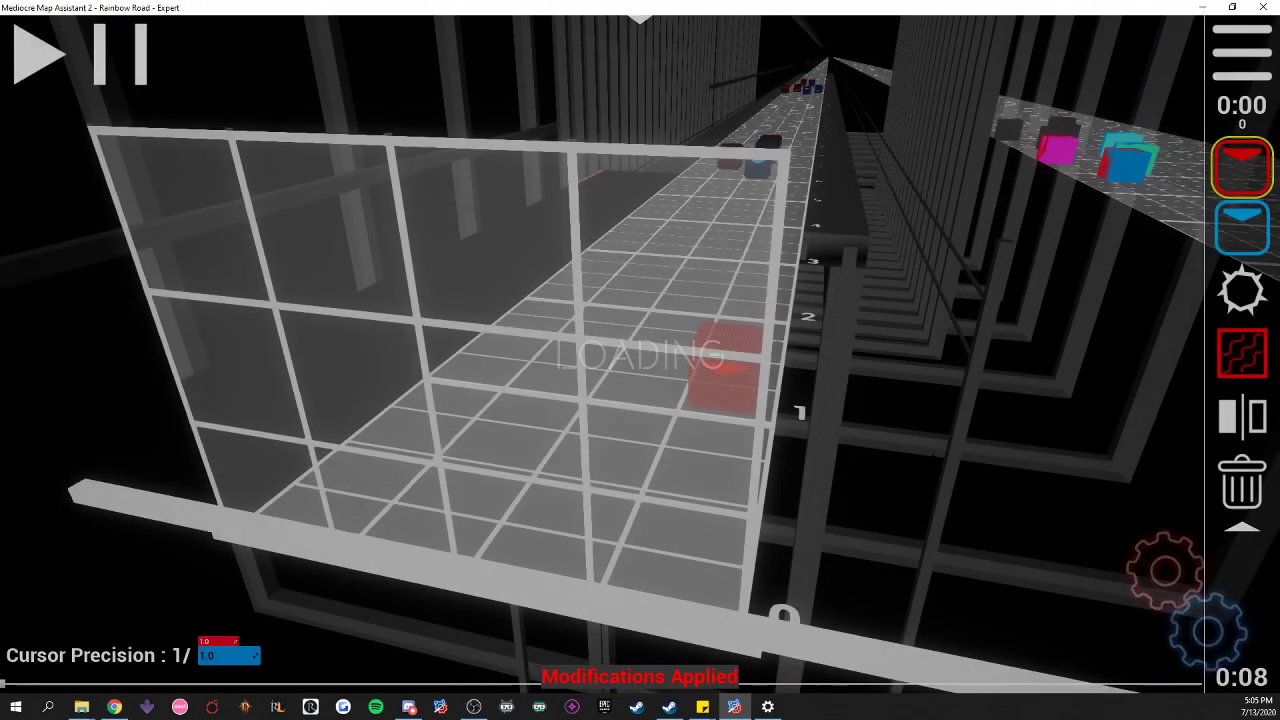
scroll(676, 400, up, 7)
scroll(676, 380, down, 4)
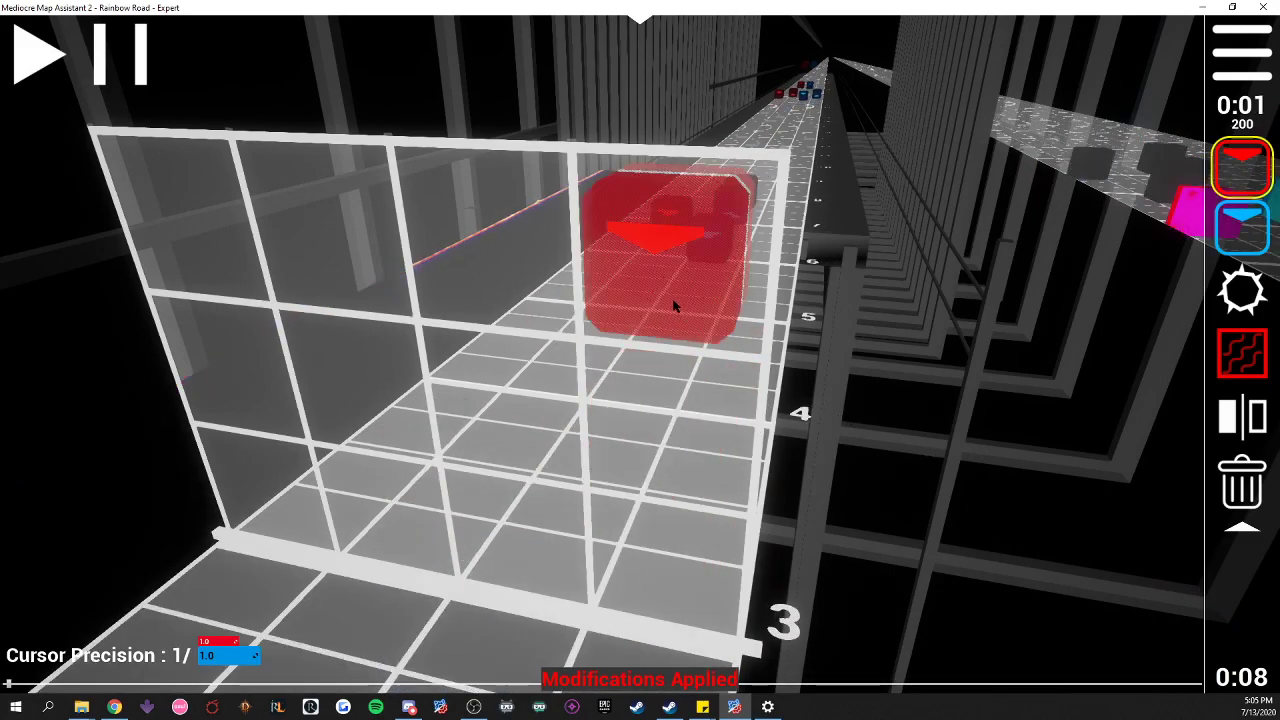
scroll(660, 360, up, 2)
scroll(640, 420, up, 20)
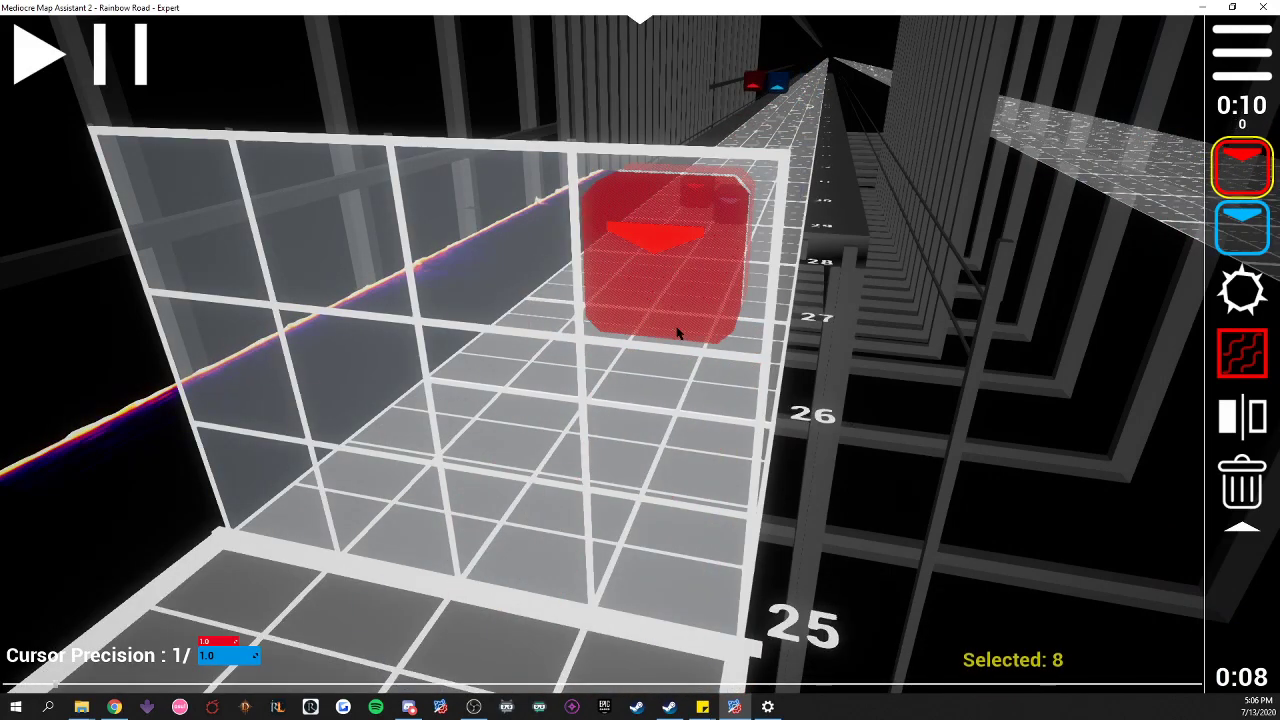
scroll(677, 333, up, 10)
key(Delete)
scroll(680, 329, down, 20)
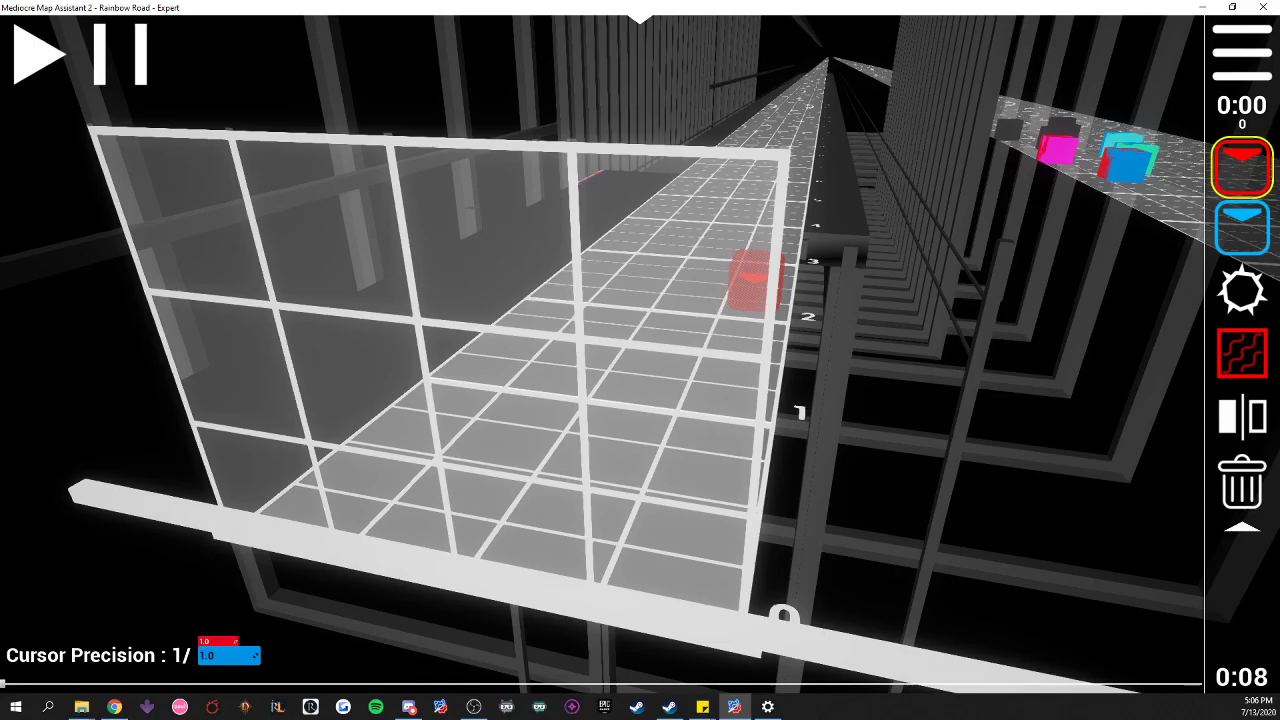
- Select all leftover lighting events across the lighting track's lanes, delete them, and return the cursor to the song's start
key(w)
right_drag(755, 280, 850, 135)
key(s)
key(d)
key(w)
key(d)
key(w)
key(s)
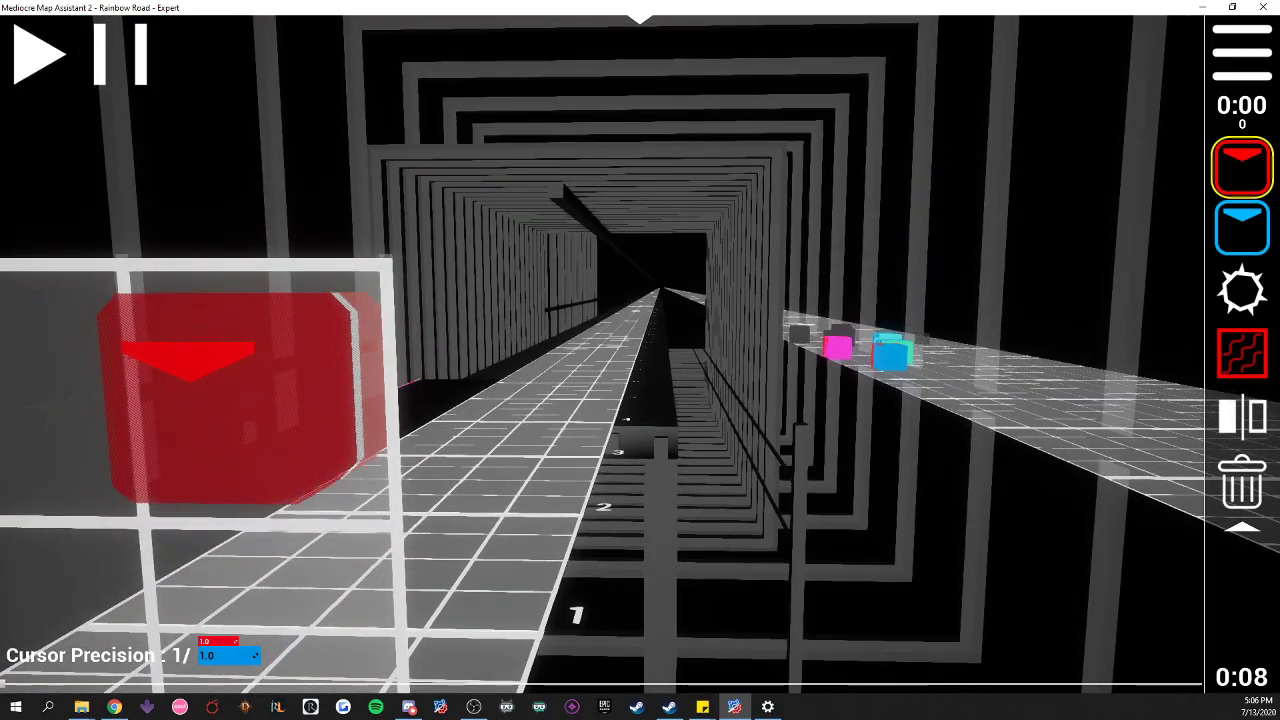
key(space)
key(shift)
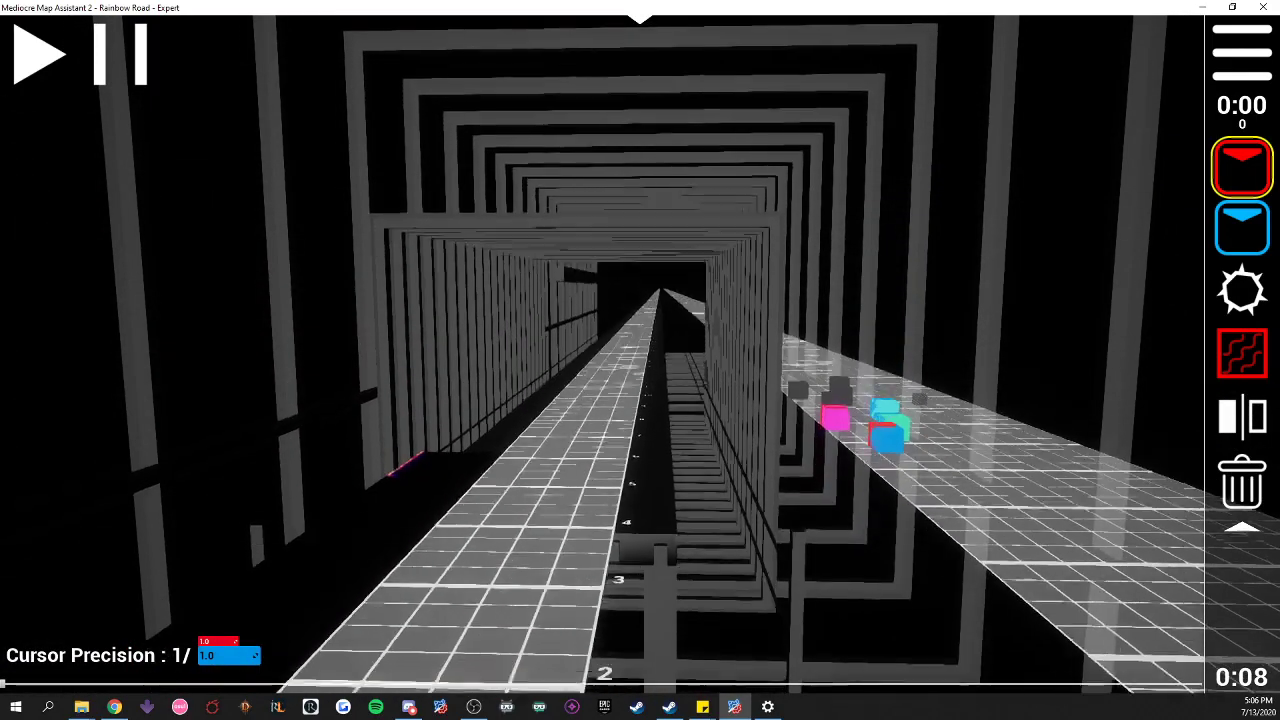
key(s)
right_drag(640, 360, 610, 450)
key(d)
key(d)
key(s)
drag(515, 448, 997, 466)
scroll(997, 466, up, 11)
key(Delete)
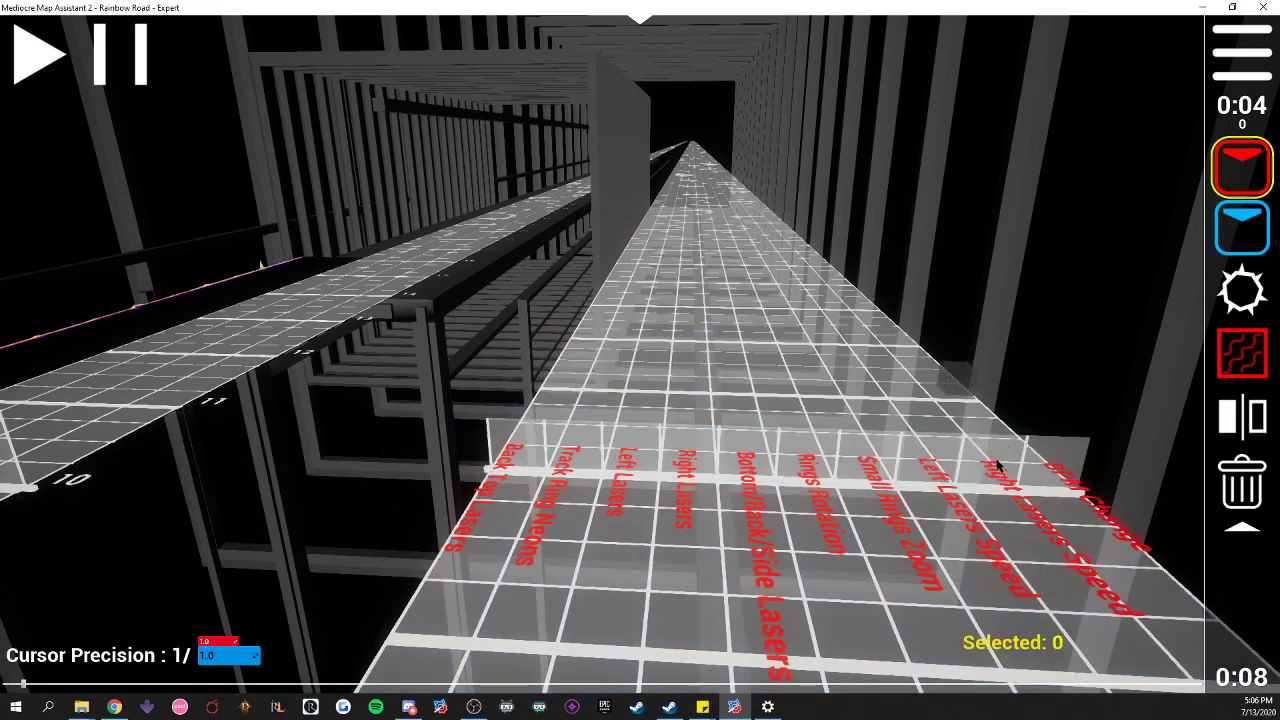
scroll(997, 466, down, 11)
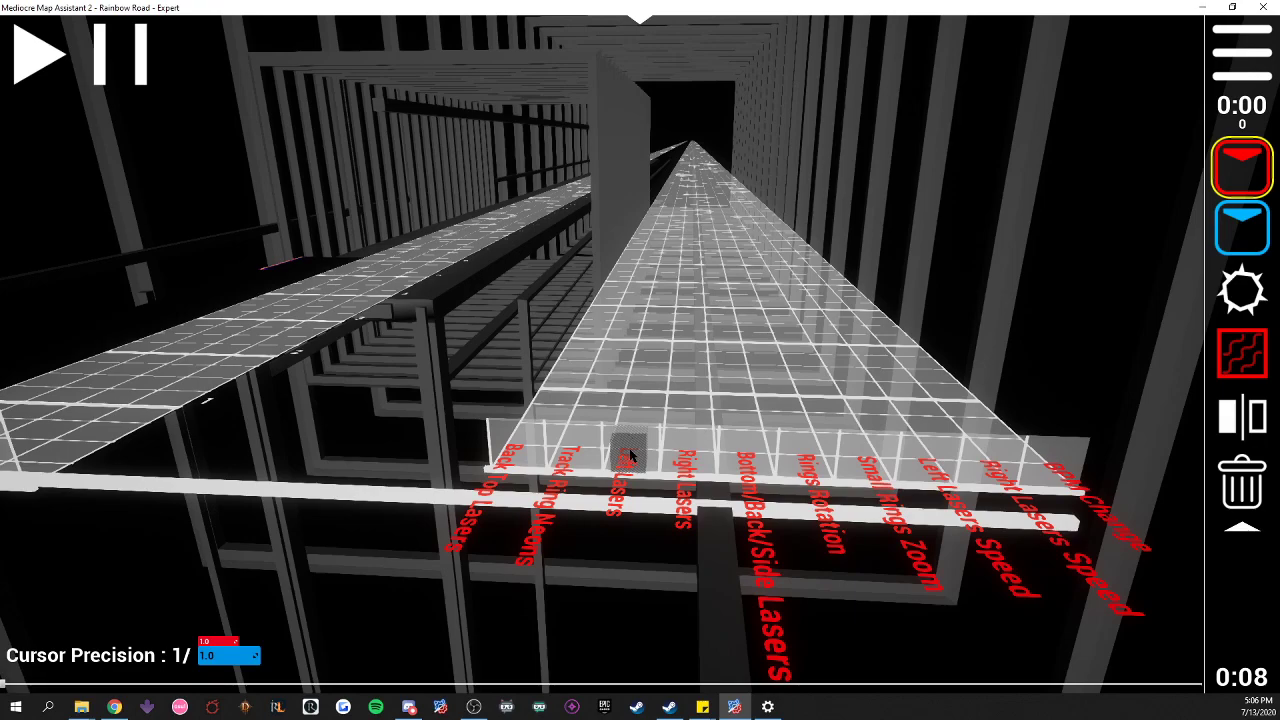
- Return to the note grid, move the cursor to beat 5, and set the editor scale to 600
key(Tab)
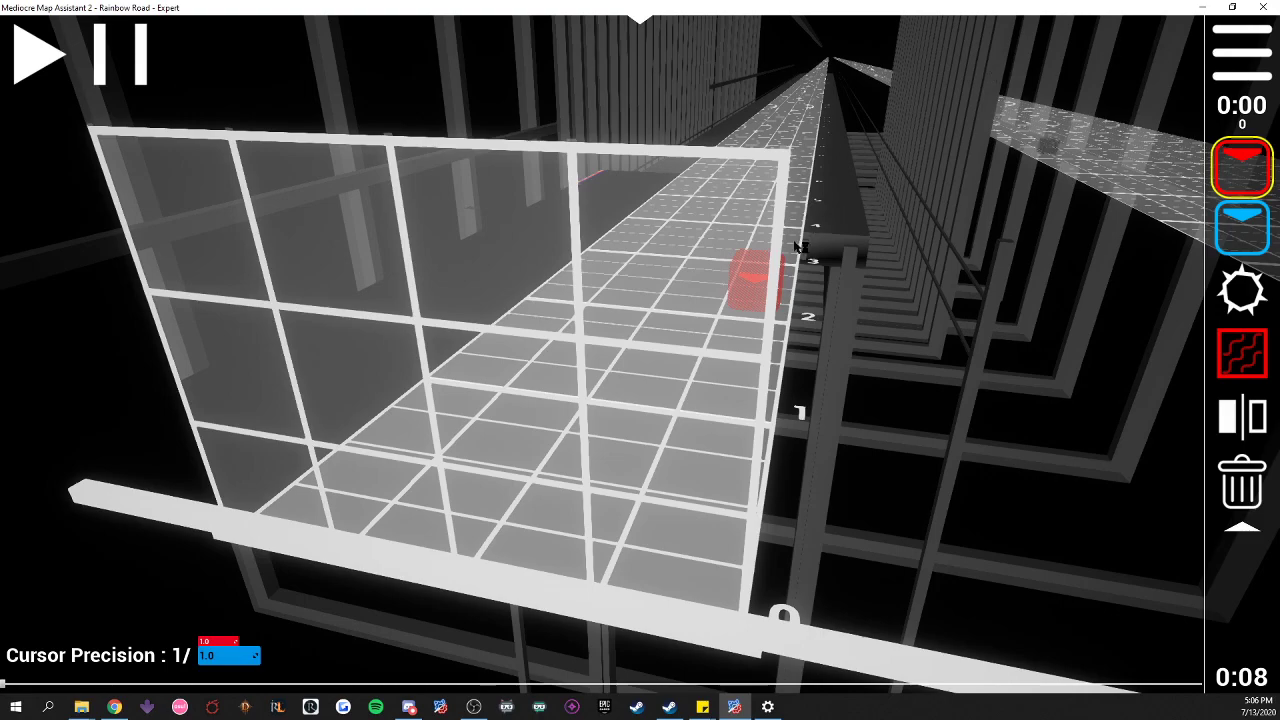
scroll(700, 445, up, 3)
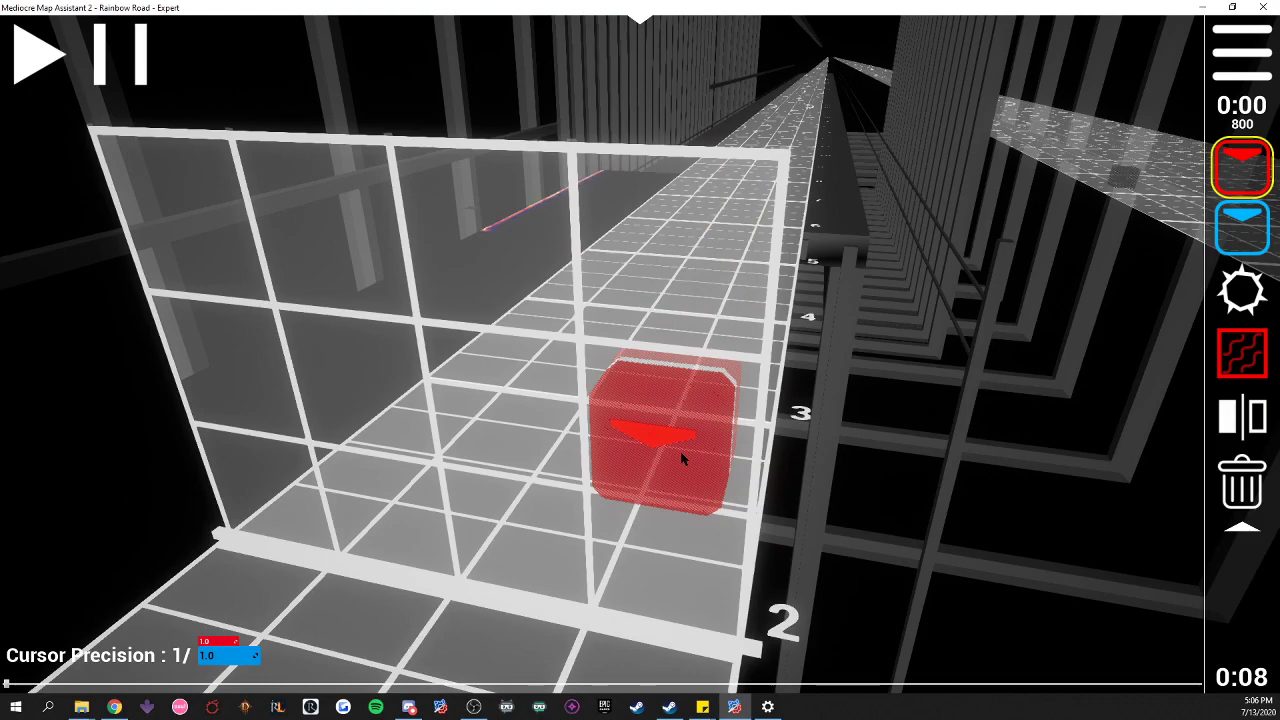
scroll(684, 458, up, 1)
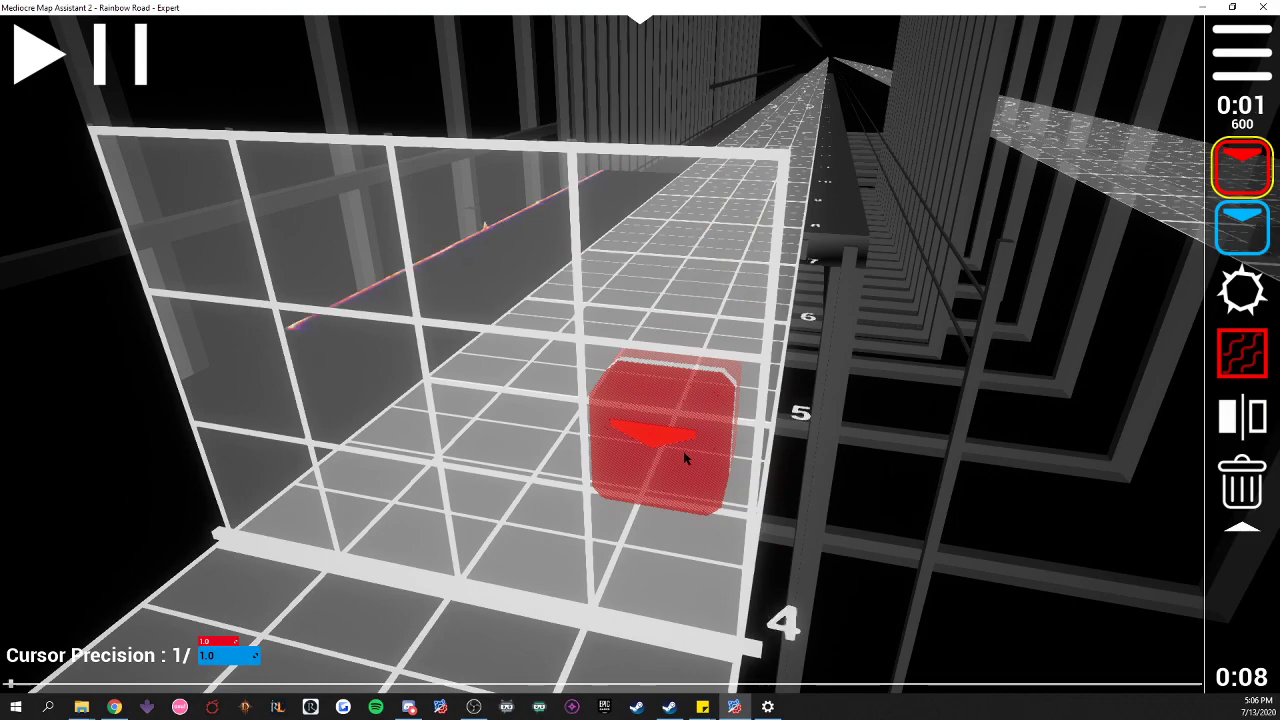
scroll(687, 447, up, 1)
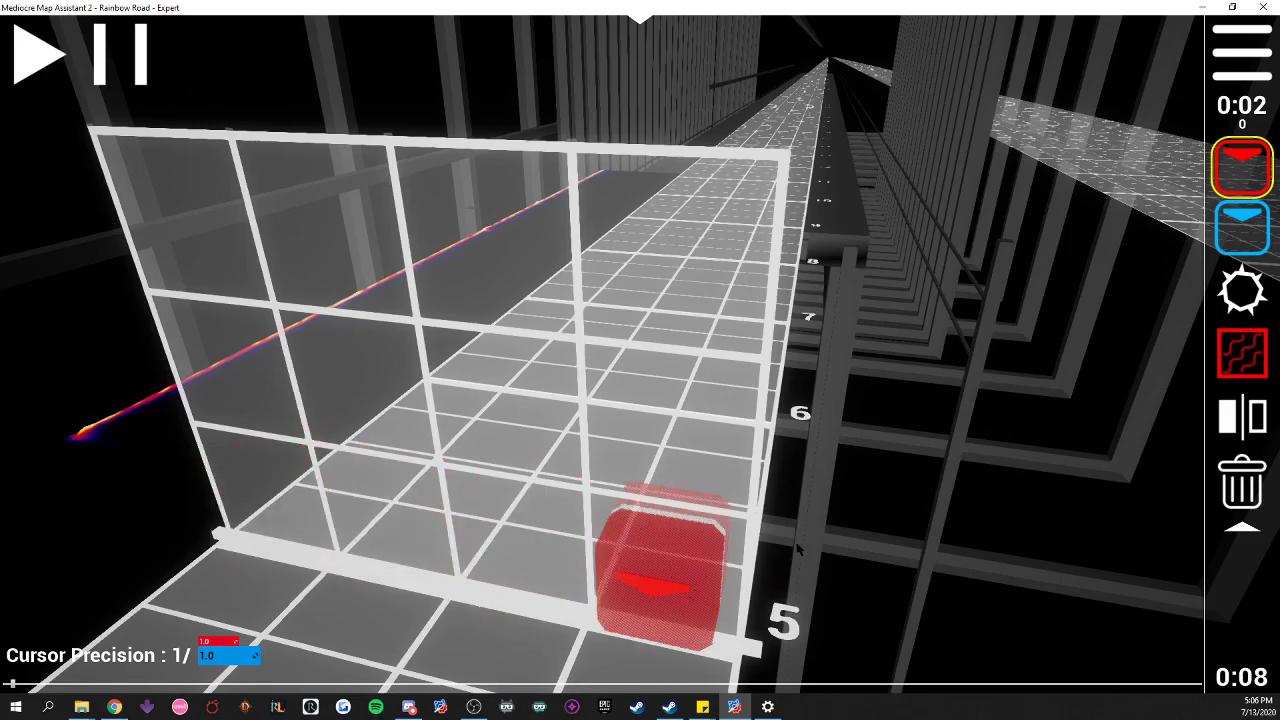
click(1240, 52)
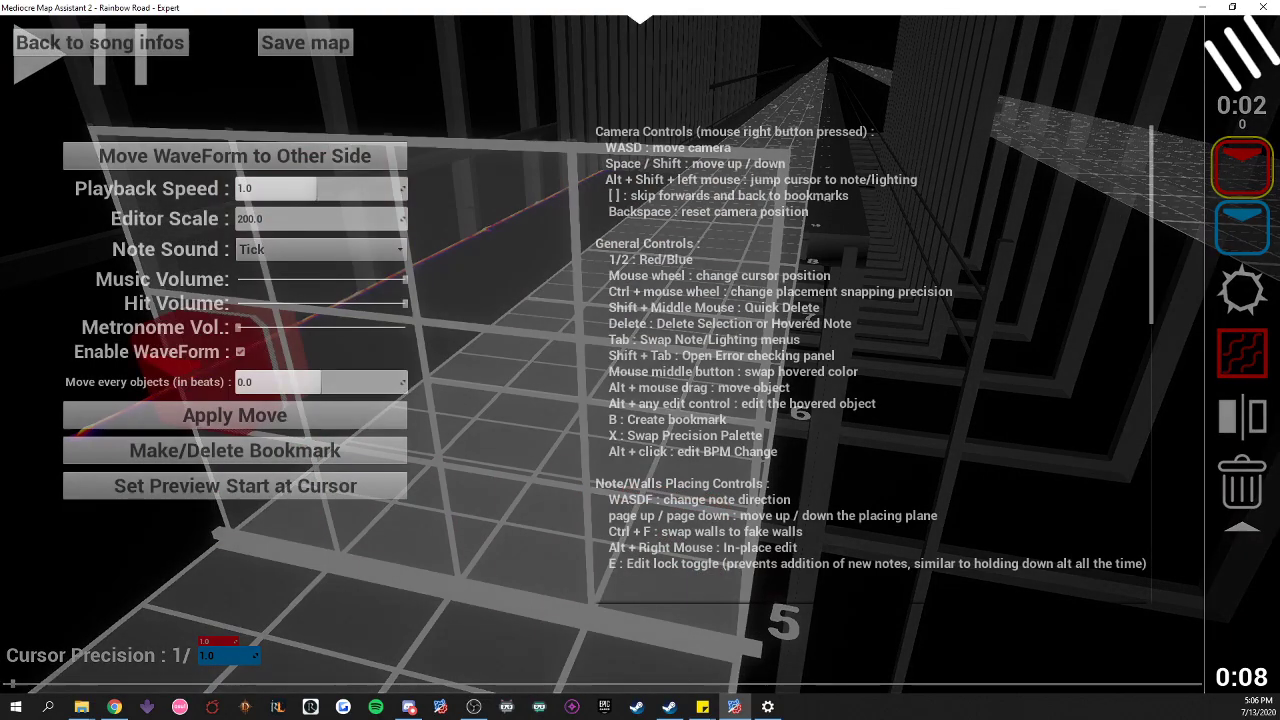
click(278, 222)
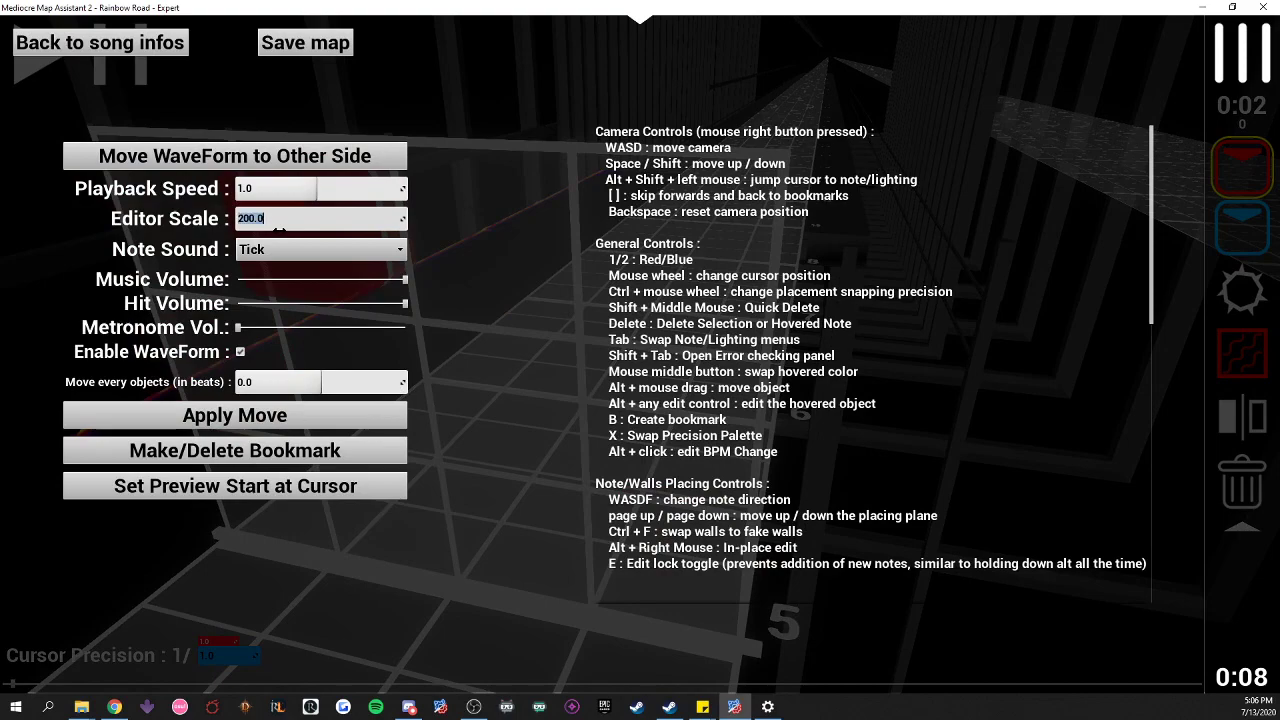
text(600)
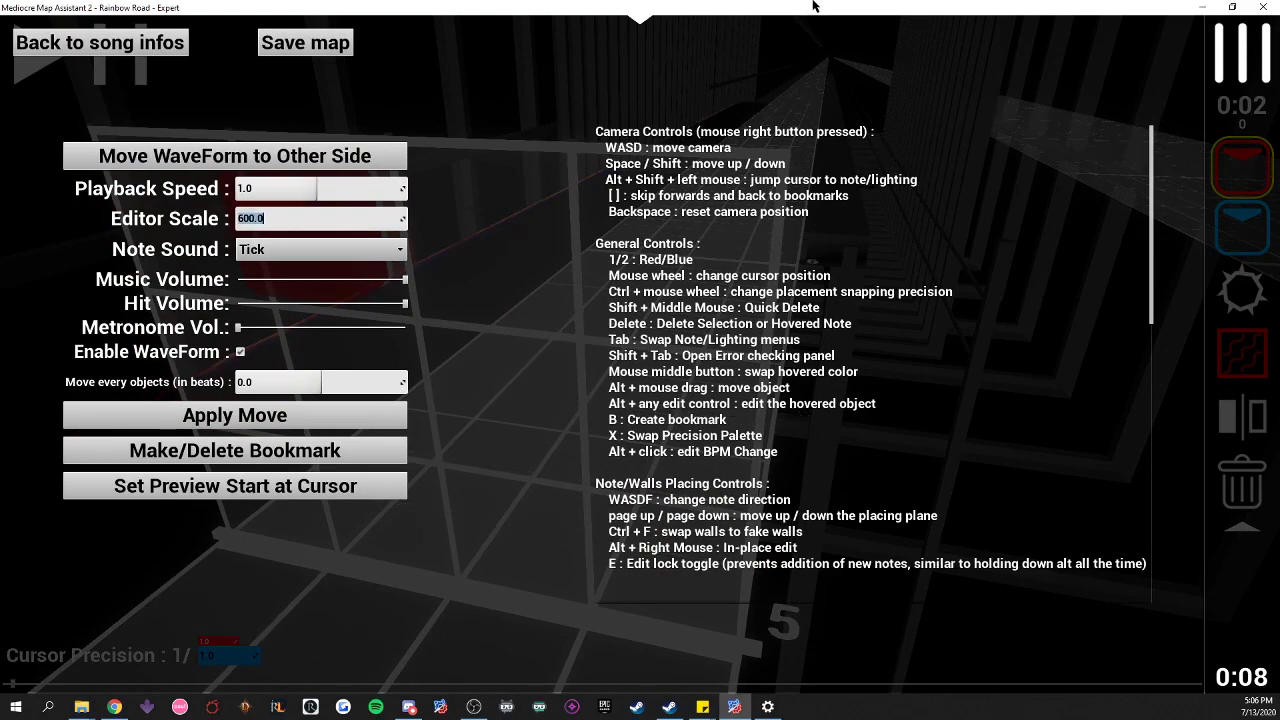
- Lower the music volume to slightly below half and the hit volume to about two thirds, and close the editor settings
key(Return)
drag(384, 280, 343, 303)
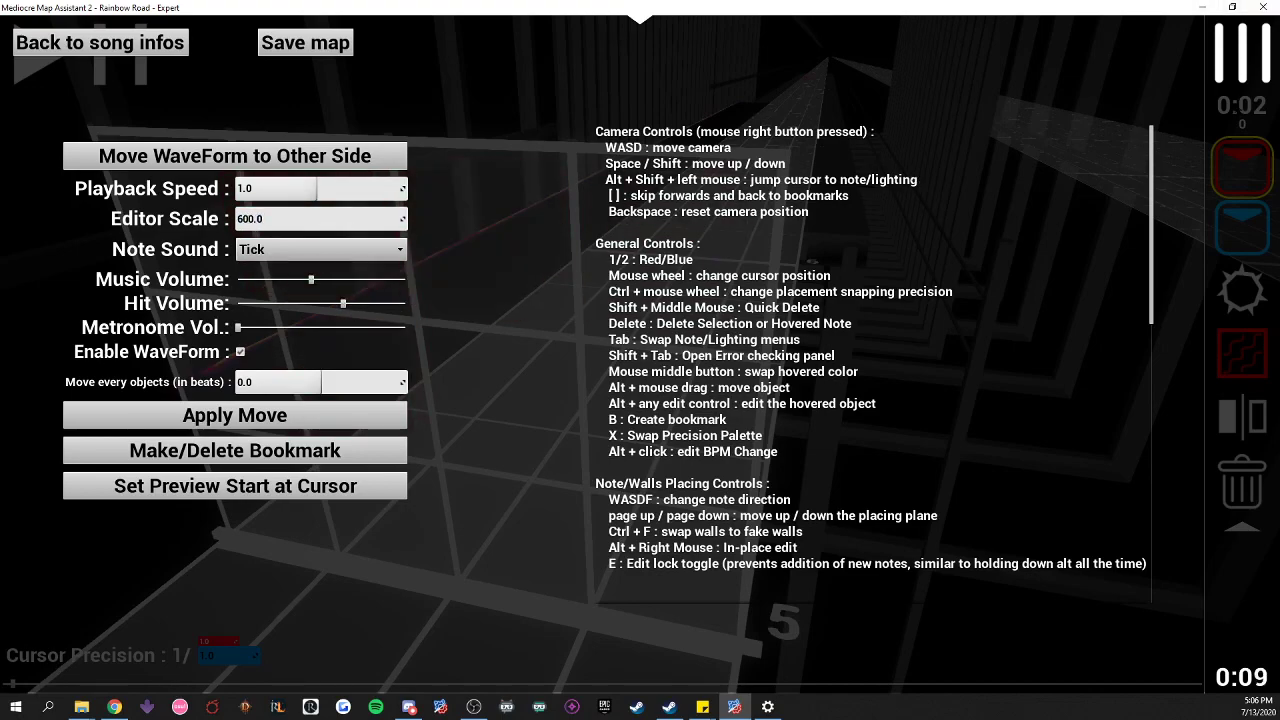
click(1241, 66)
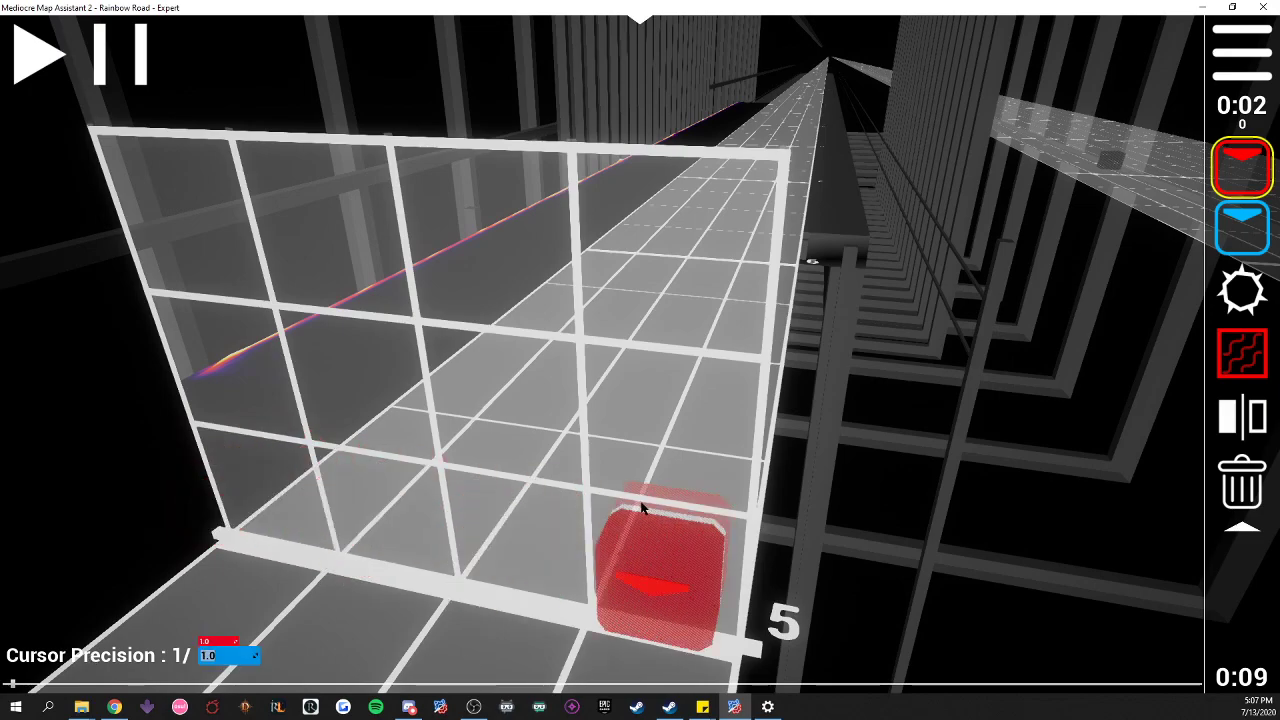
- Step the cursor forward from beat 5 to beat 7 at 1/1 precision and return it to beat 5
key(Tab)
key(Tab)
key(Tab)
key(Tab)
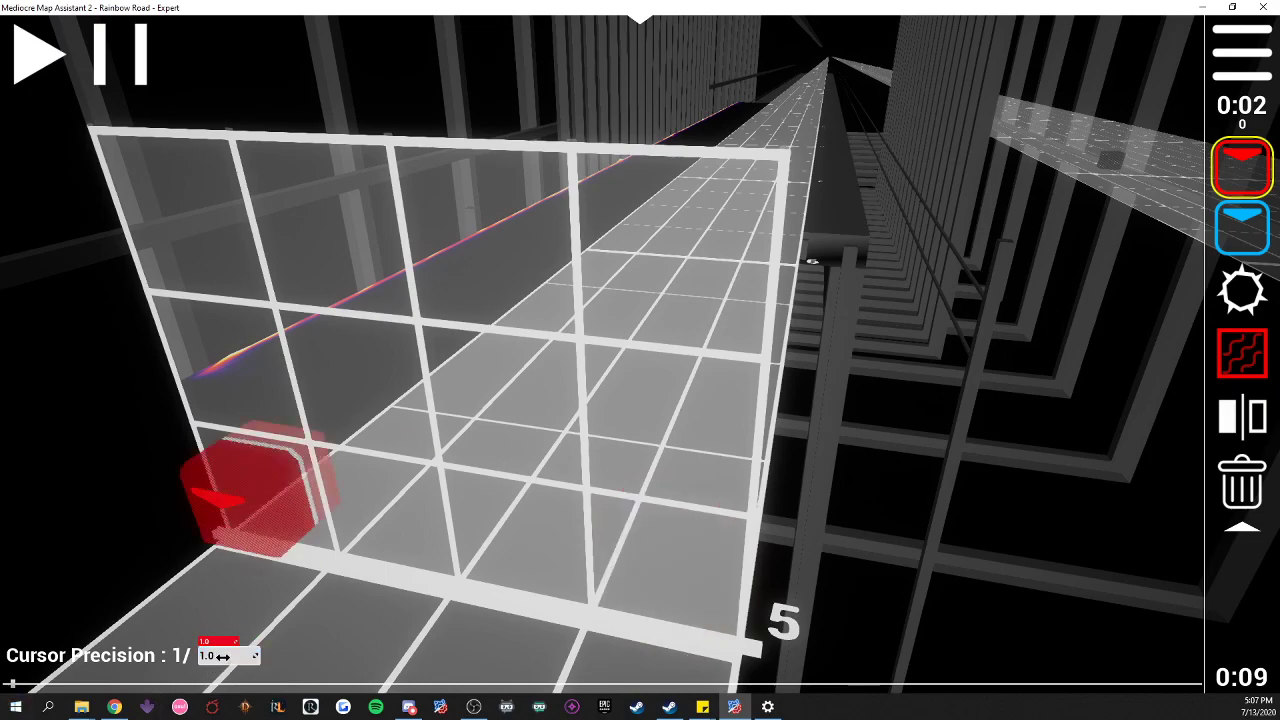
click(218, 656)
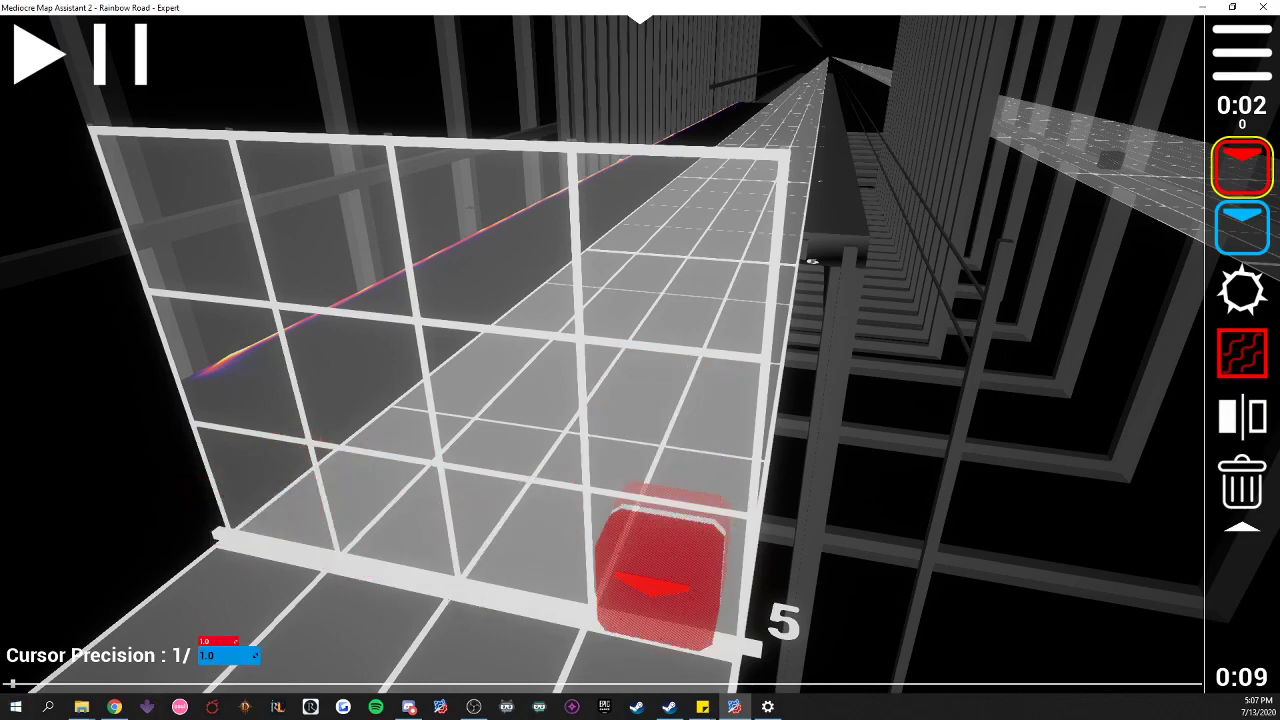
scroll(449, 573, up, 1)
scroll(449, 573, down, 1)
scroll(449, 573, up, 2)
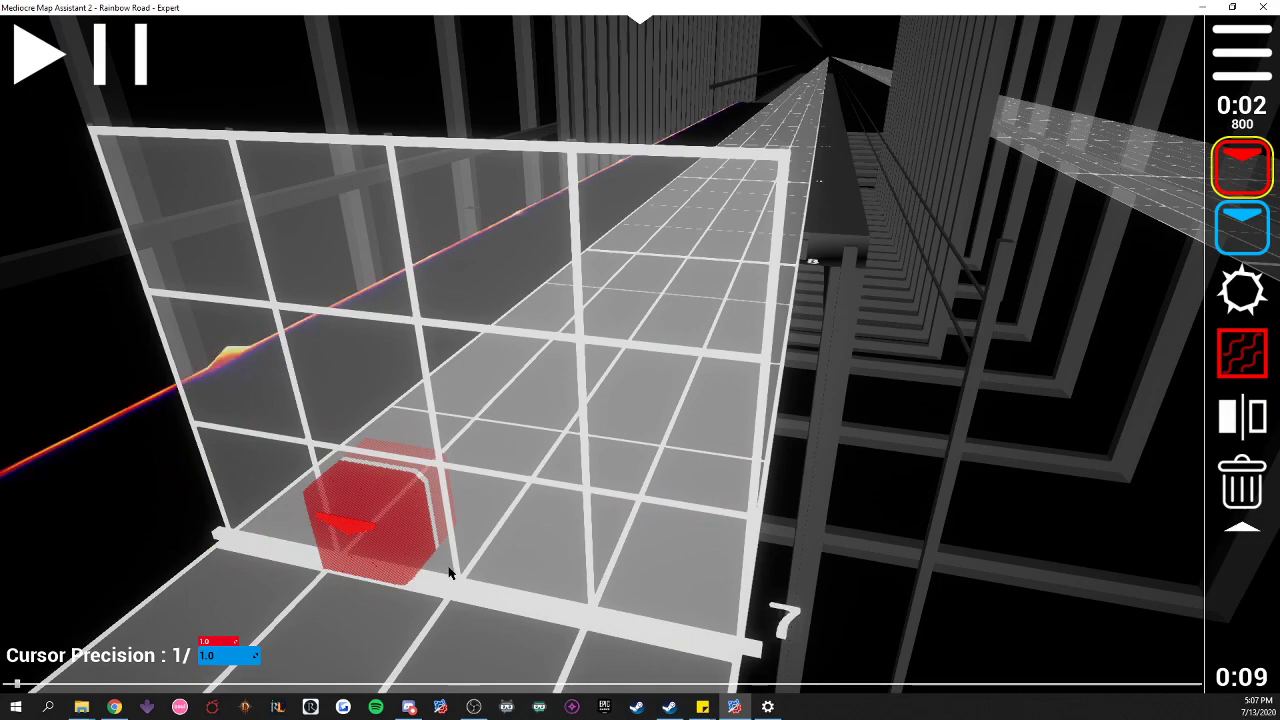
scroll(449, 573, down, 2)
- Set the cursor precision to 1/2, step the cursor to beat 6 in half beats, and return to beat 5
click(234, 656)
text(2)
key(Return)
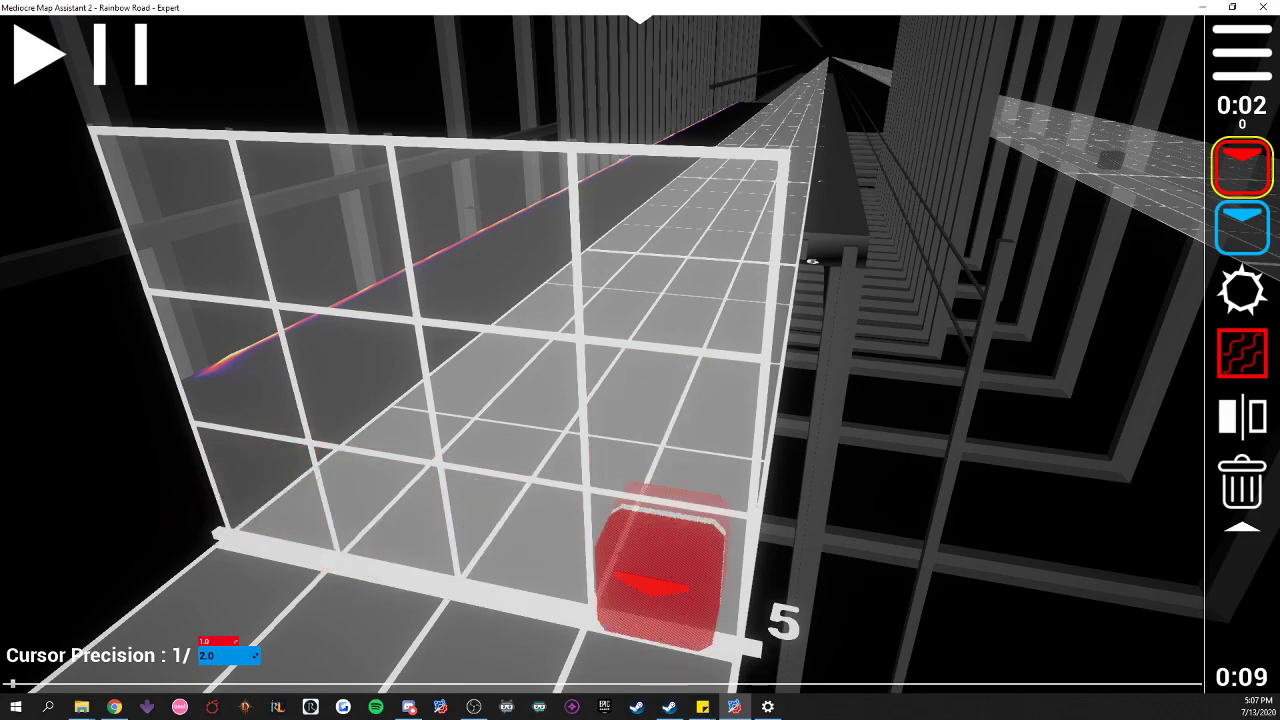
scroll(660, 565, up, 2)
scroll(660, 565, down, 1)
scroll(660, 565, up, 2)
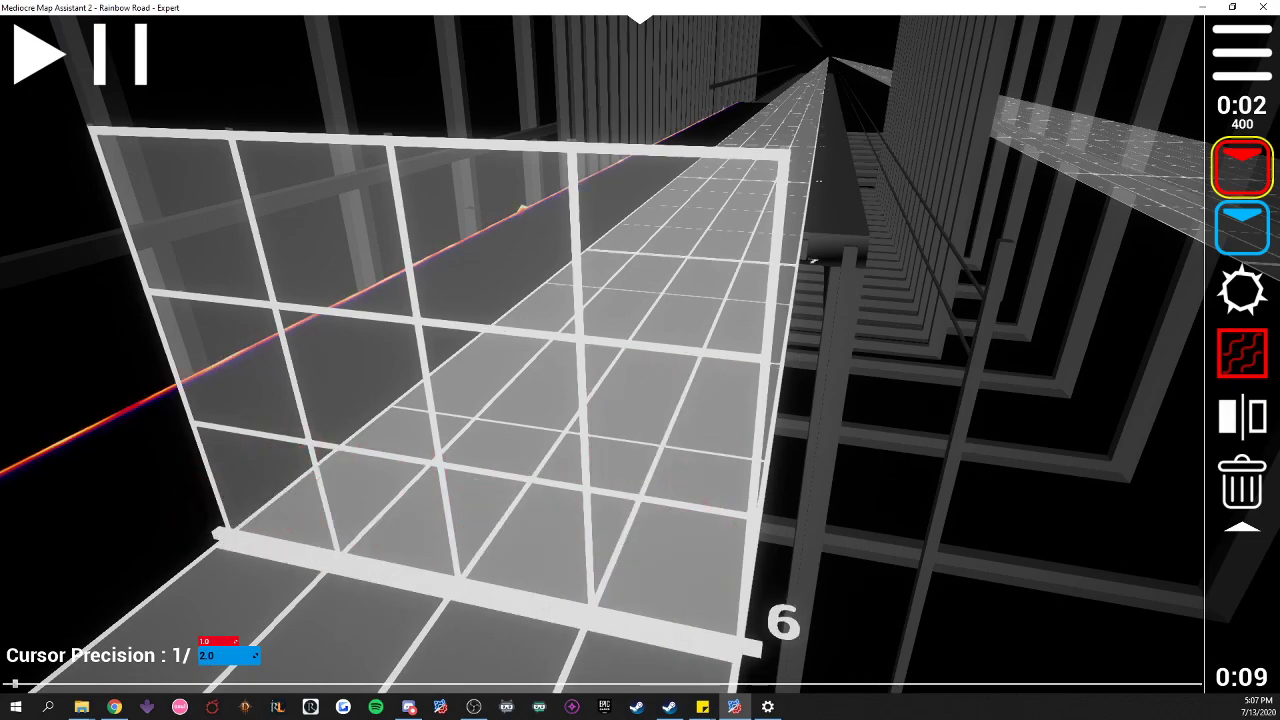
scroll(660, 565, down, 3)
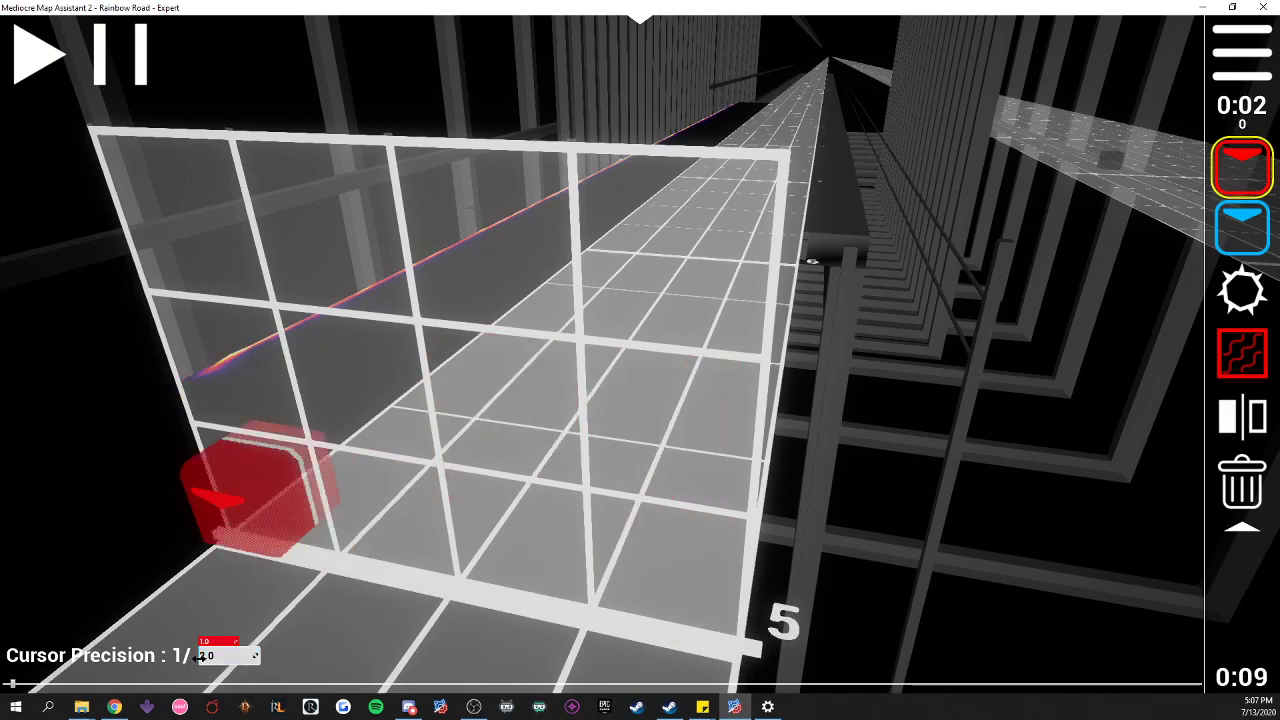
- Set the cursor precision to 1/64 and advance the cursor from beat 5 until the start of the waveform peak meets the grid
text(64)
key(Return)
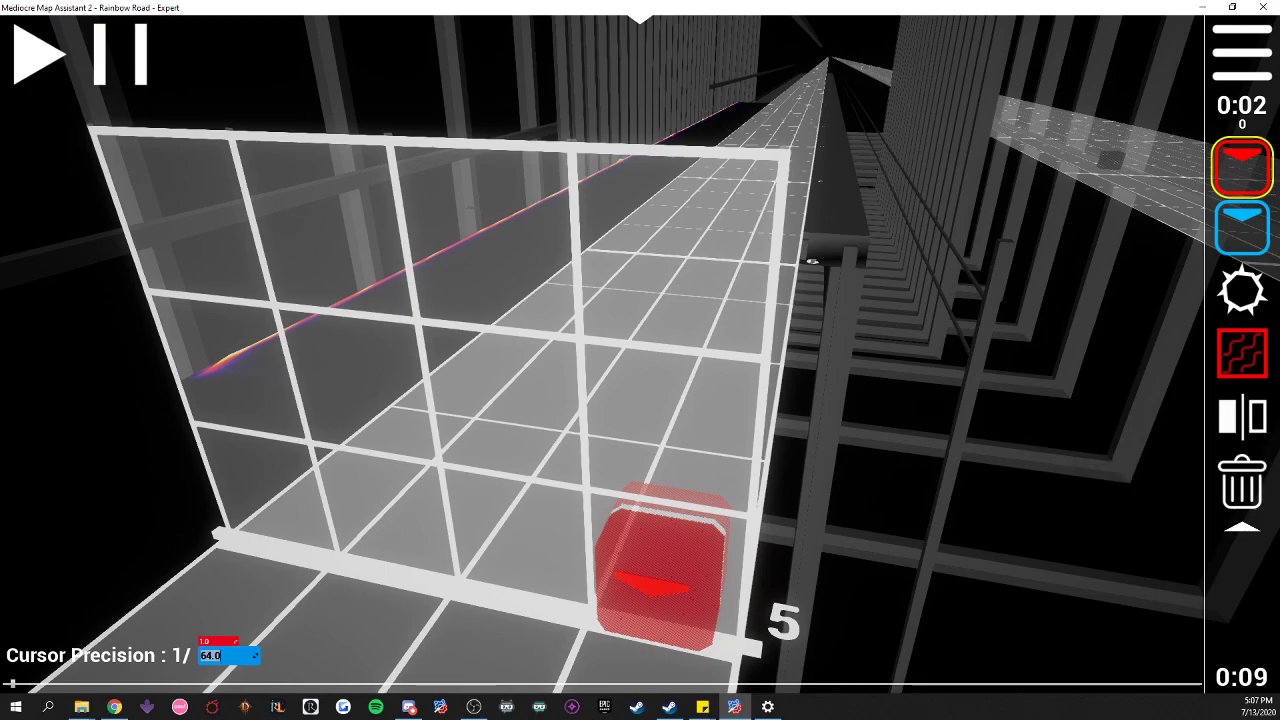
right_click(990, 448)
scroll(660, 580, up, 7)
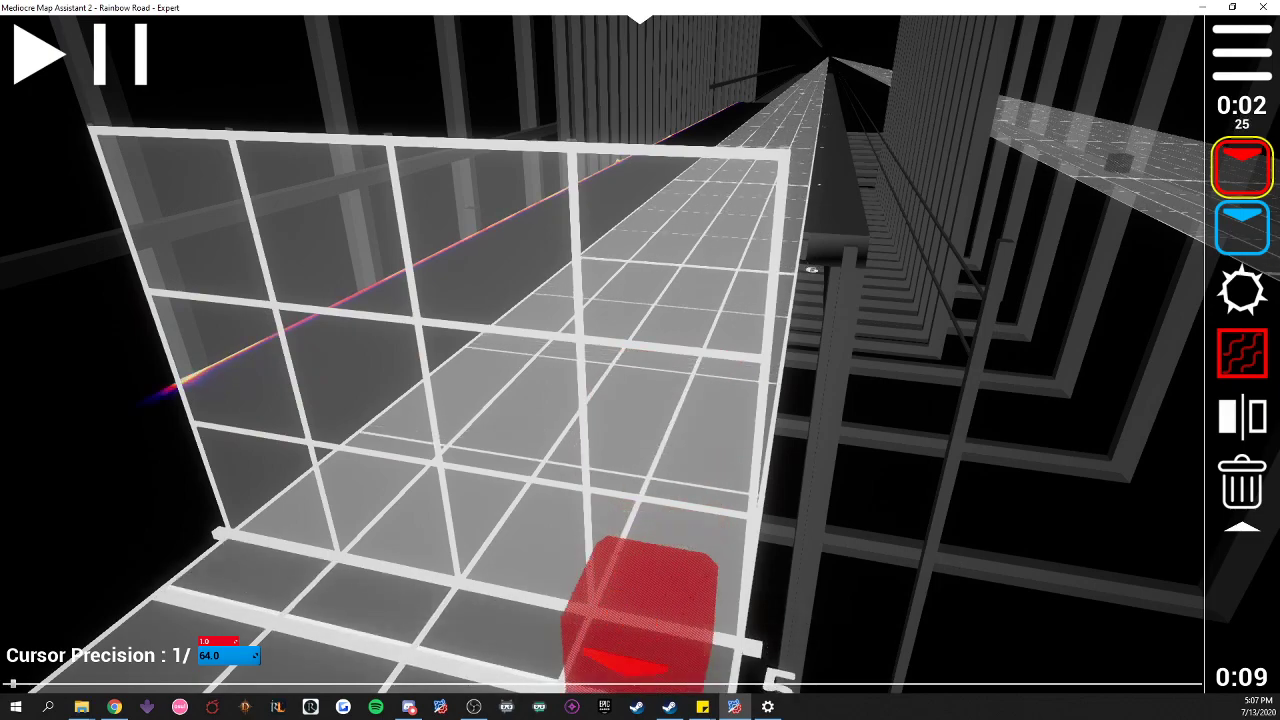
scroll(660, 580, up, 8)
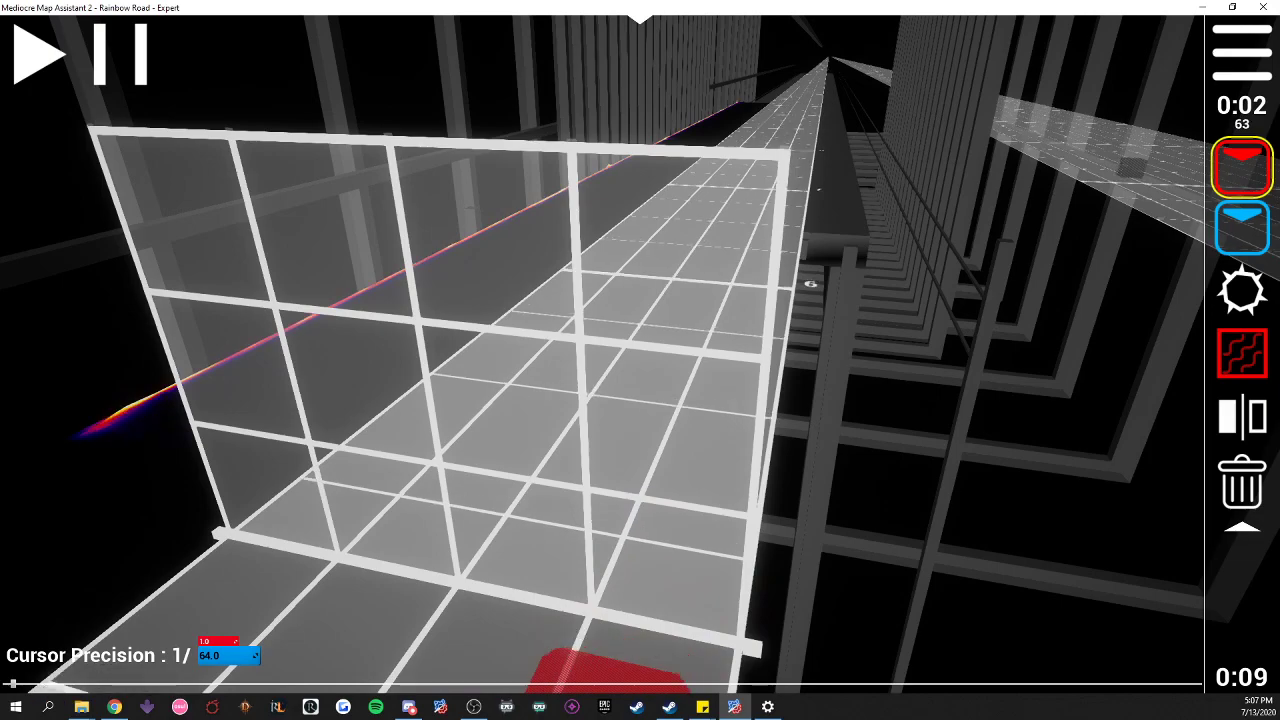
scroll(660, 580, up, 5)
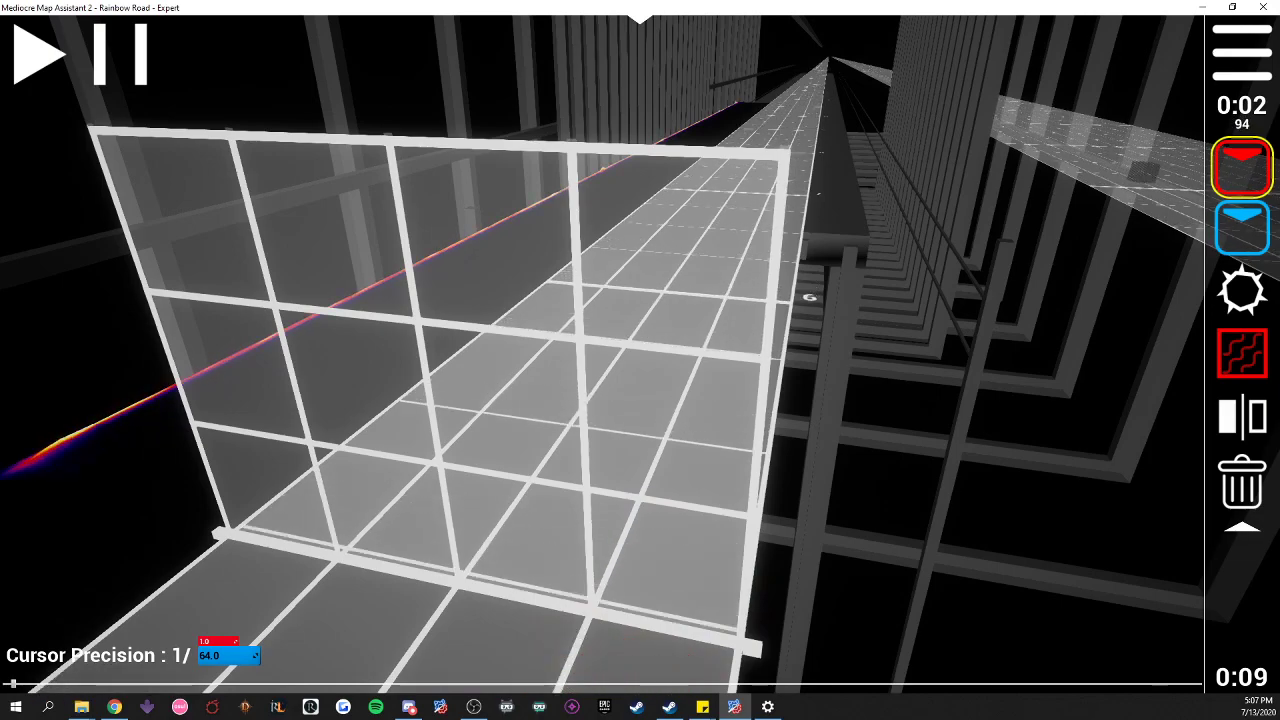
scroll(660, 580, up, 2)
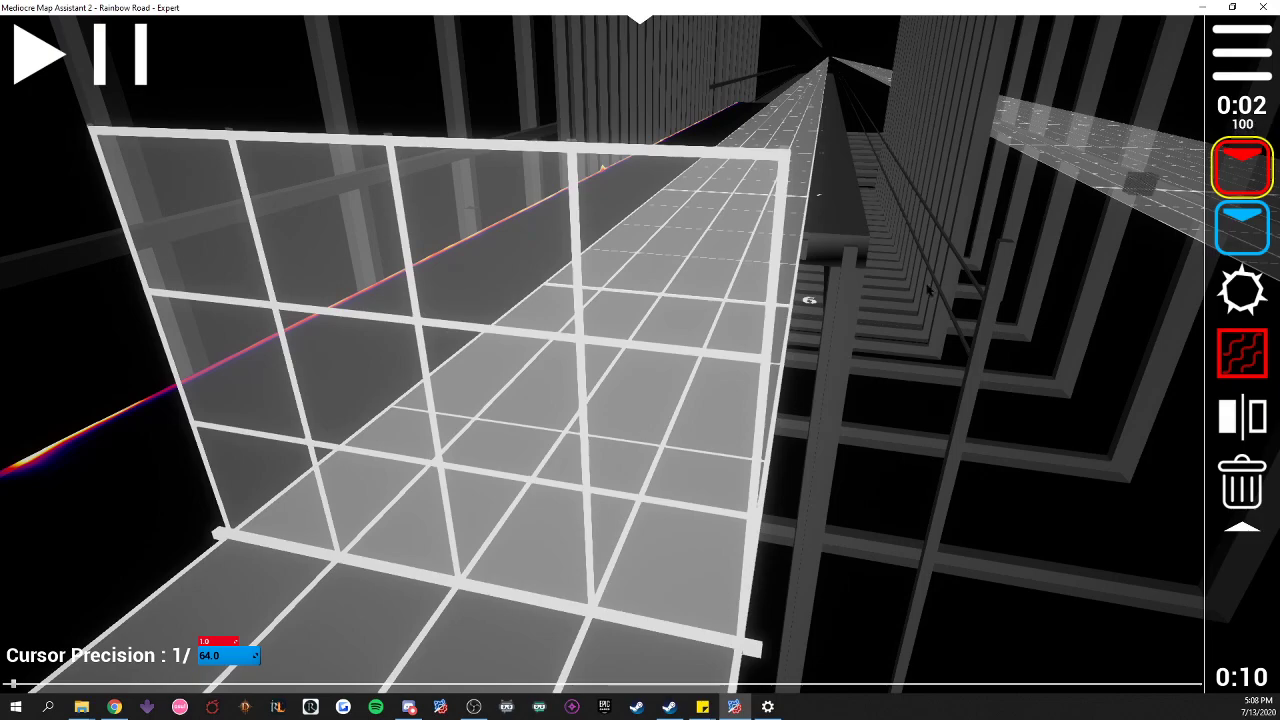
- Return to beat 5, scrub the cursor past the waveform peak to just before beat 6, and return it to beat 5
scroll(918, 336, down, 15)
scroll(918, 338, down, 2)
scroll(918, 338, up, 1)
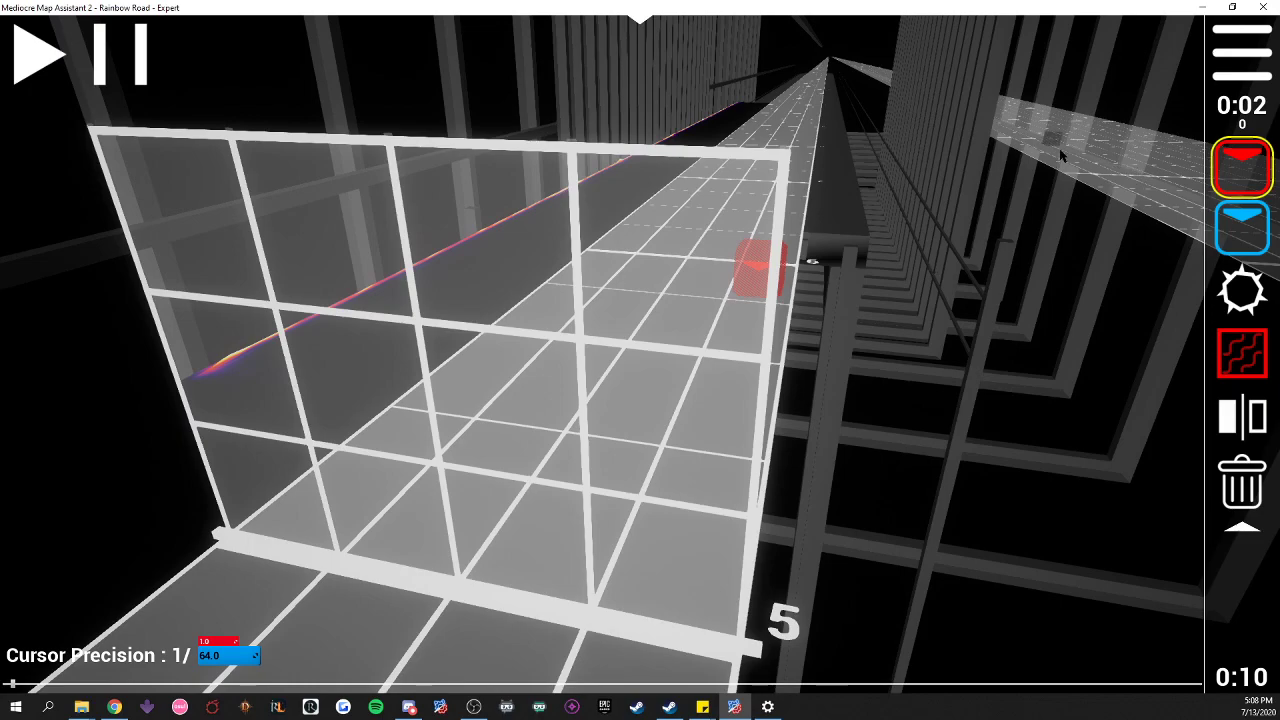
scroll(956, 148, up, 14)
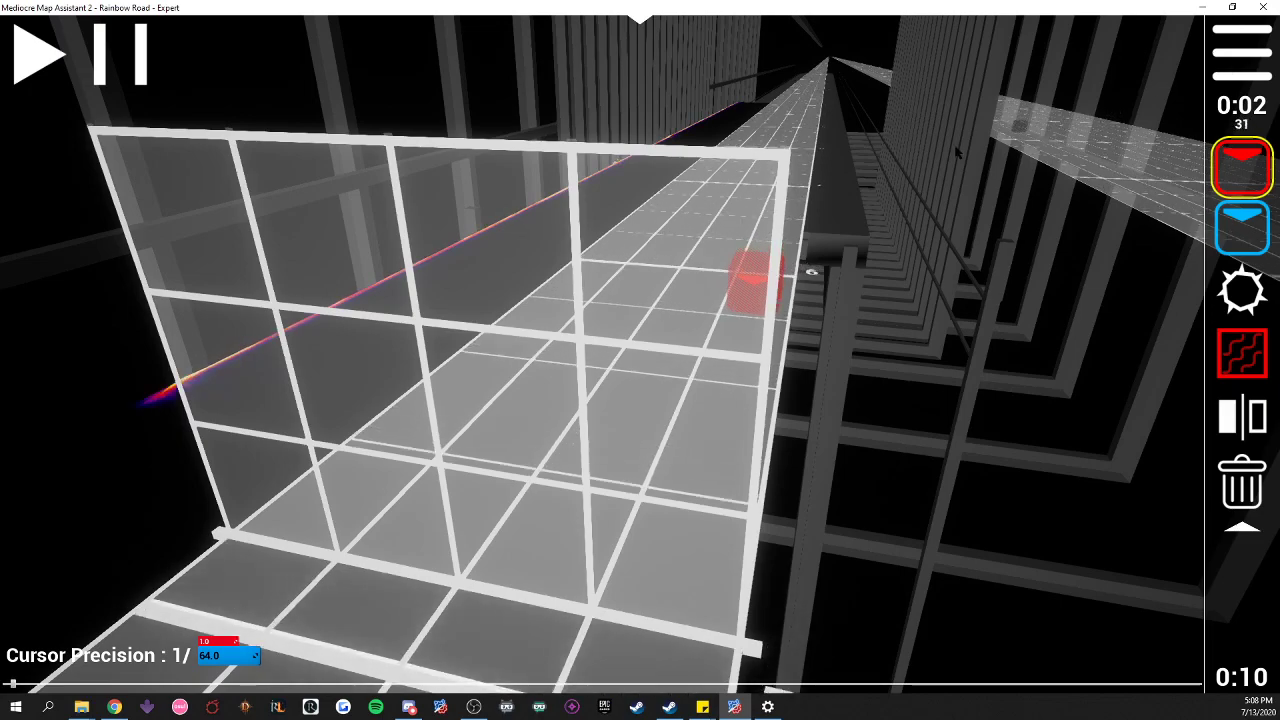
scroll(956, 148, up, 20)
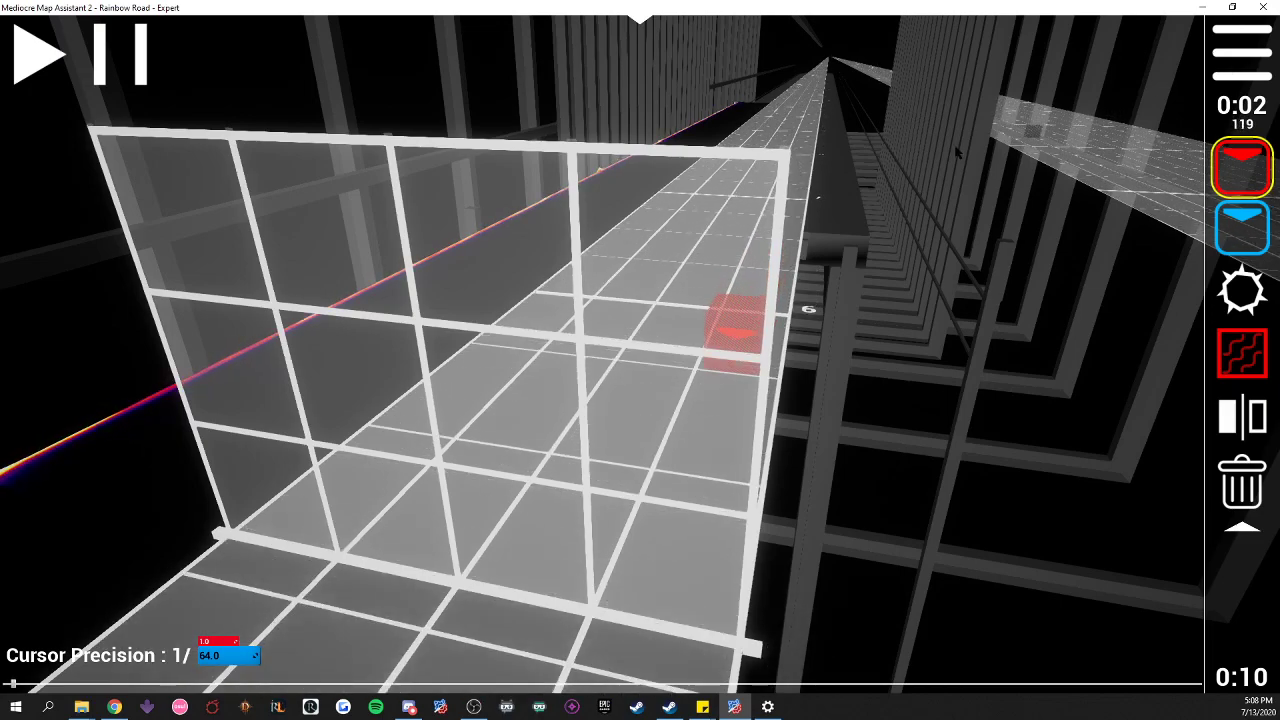
scroll(957, 152, up, 10)
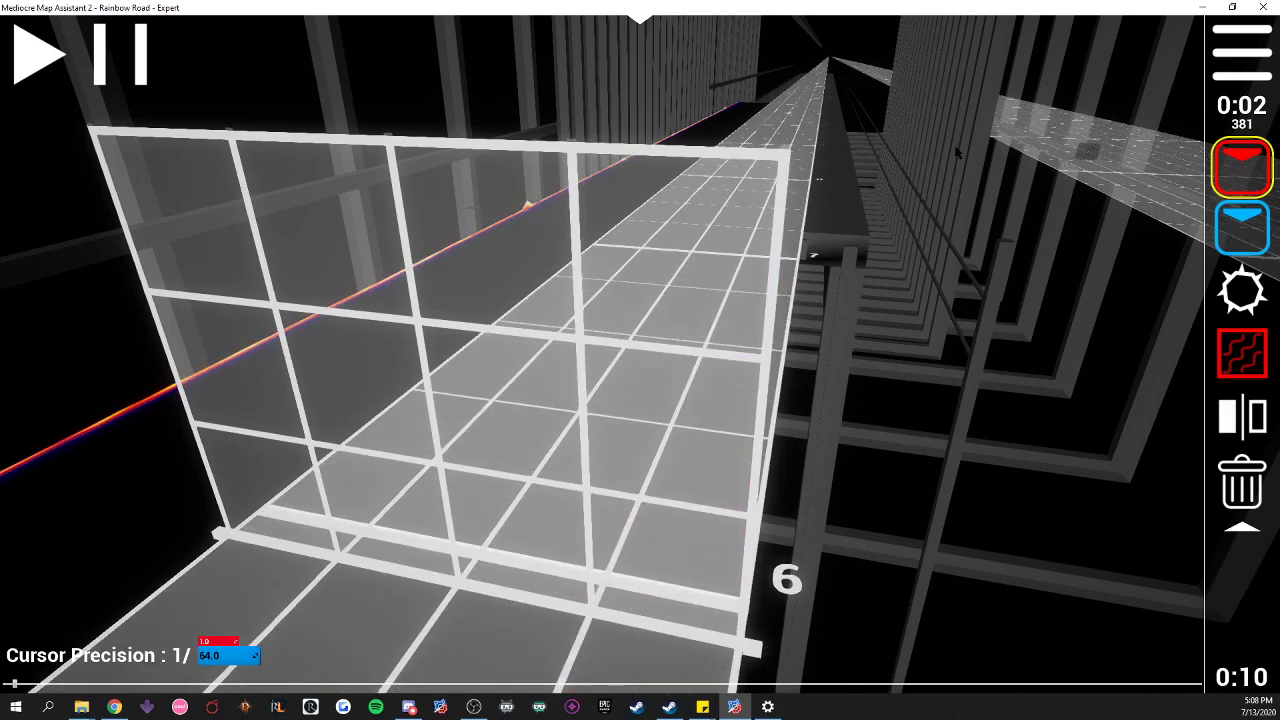
scroll(957, 152, down, 12)
scroll(957, 152, down, 10)
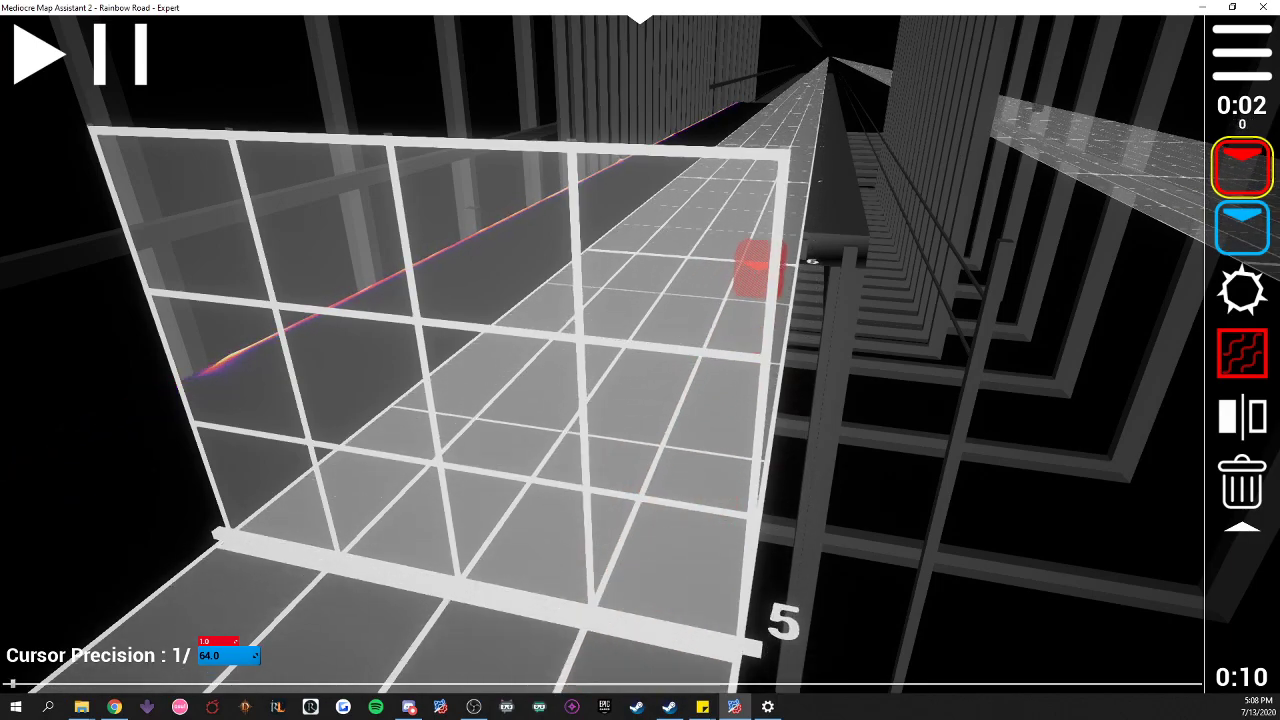
- Go back to the song infos, set the Expert start offset to -100 ms, apply the modifications, and reopen the level
click(1240, 75)
click(123, 40)
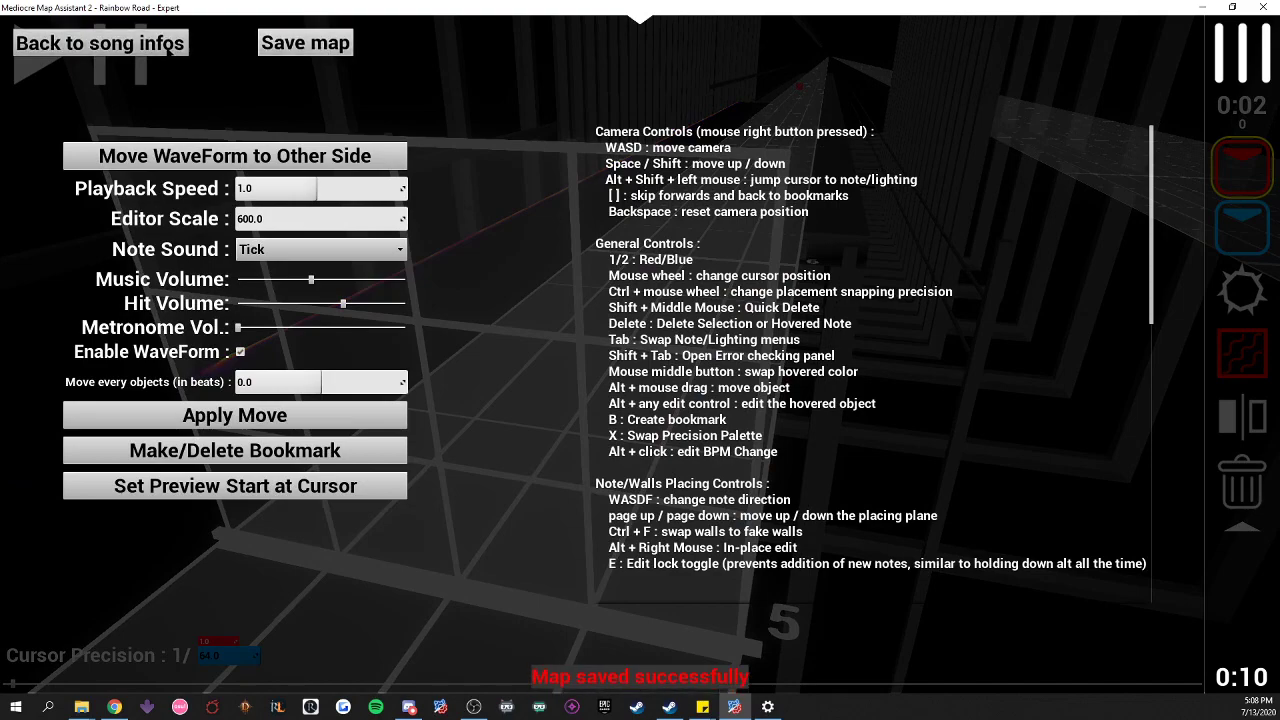
click(1000, 363)
text(-100.0)
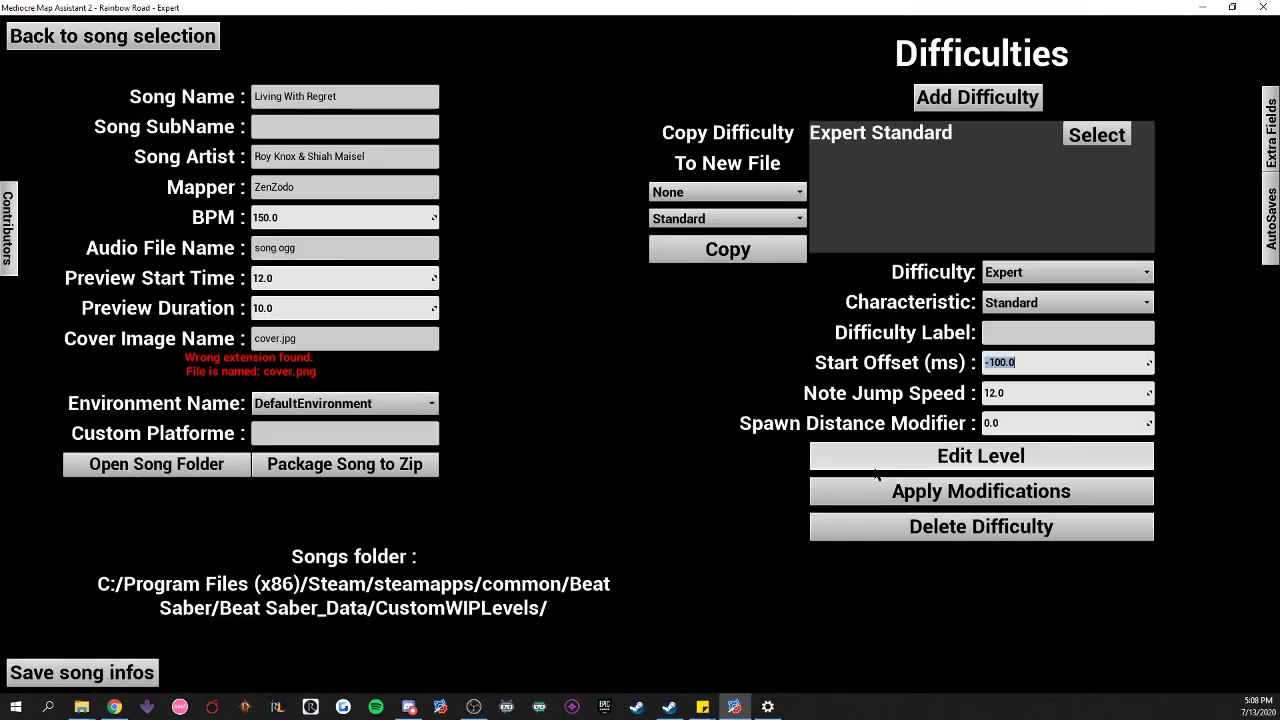
click(866, 490)
click(872, 458)
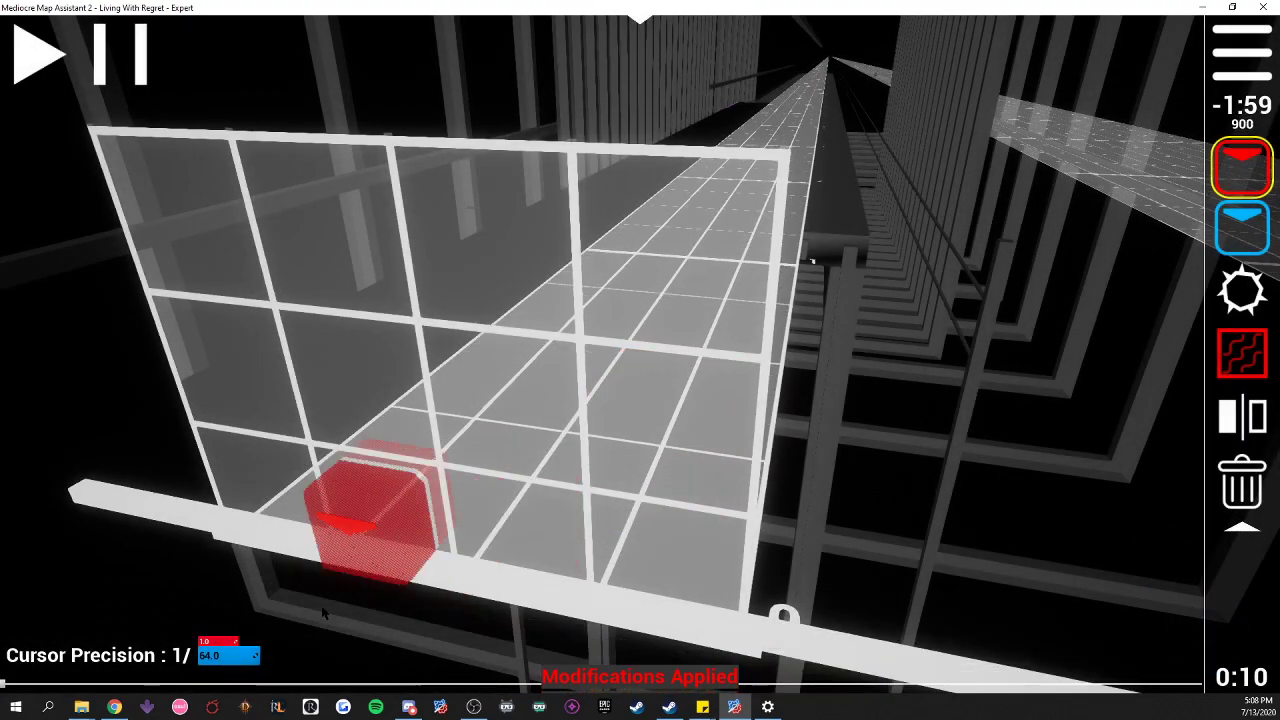
- Set the cursor precision to 1/1 and step between beats 5 and 6 to check the waveform's alignment with the beats
click(218, 655)
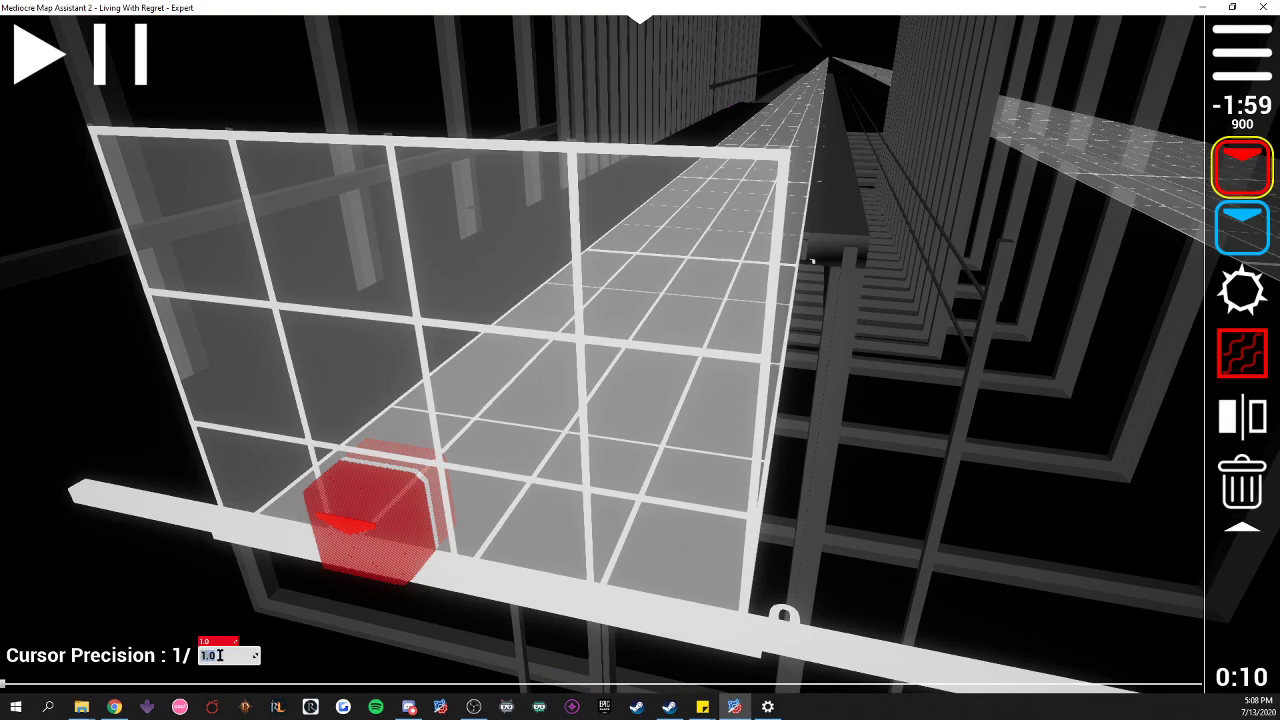
scroll(546, 274, up, 6)
scroll(546, 274, down, 2)
scroll(544, 272, up, 2)
scroll(544, 272, down, 1)
scroll(755, 257, up, 1)
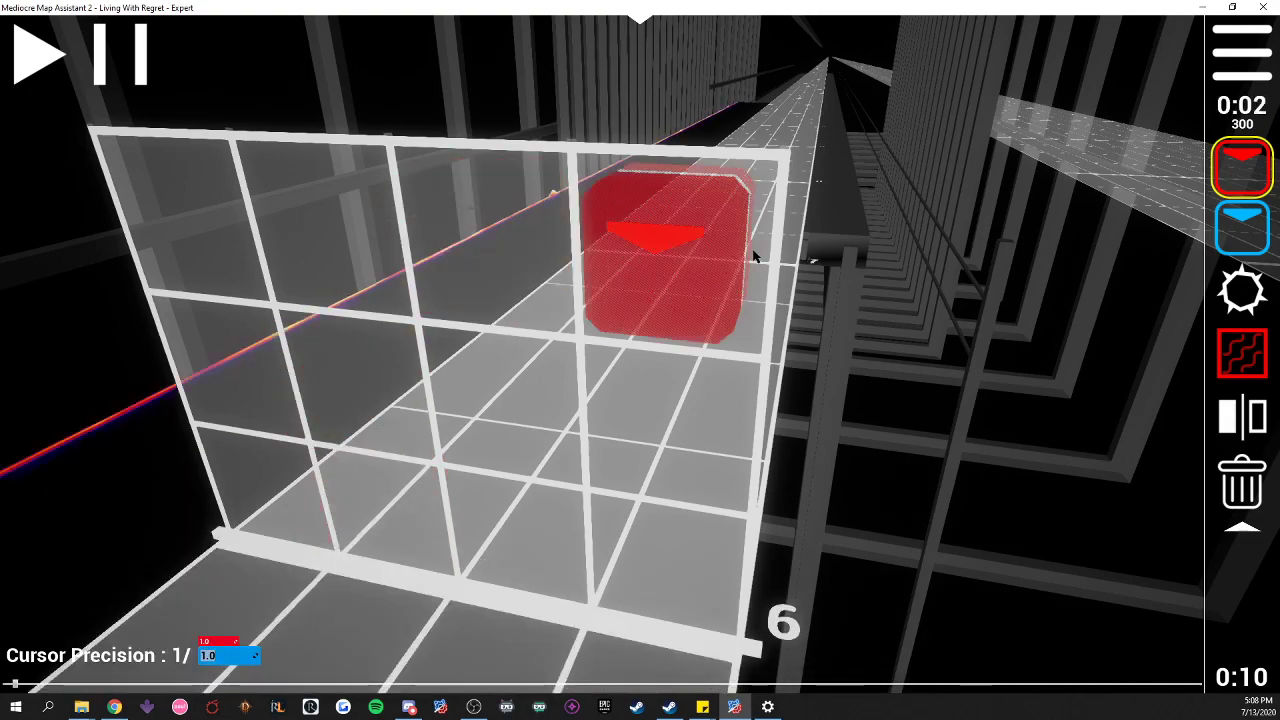
scroll(755, 257, down, 1)
scroll(755, 257, up, 1)
scroll(755, 257, down, 1)
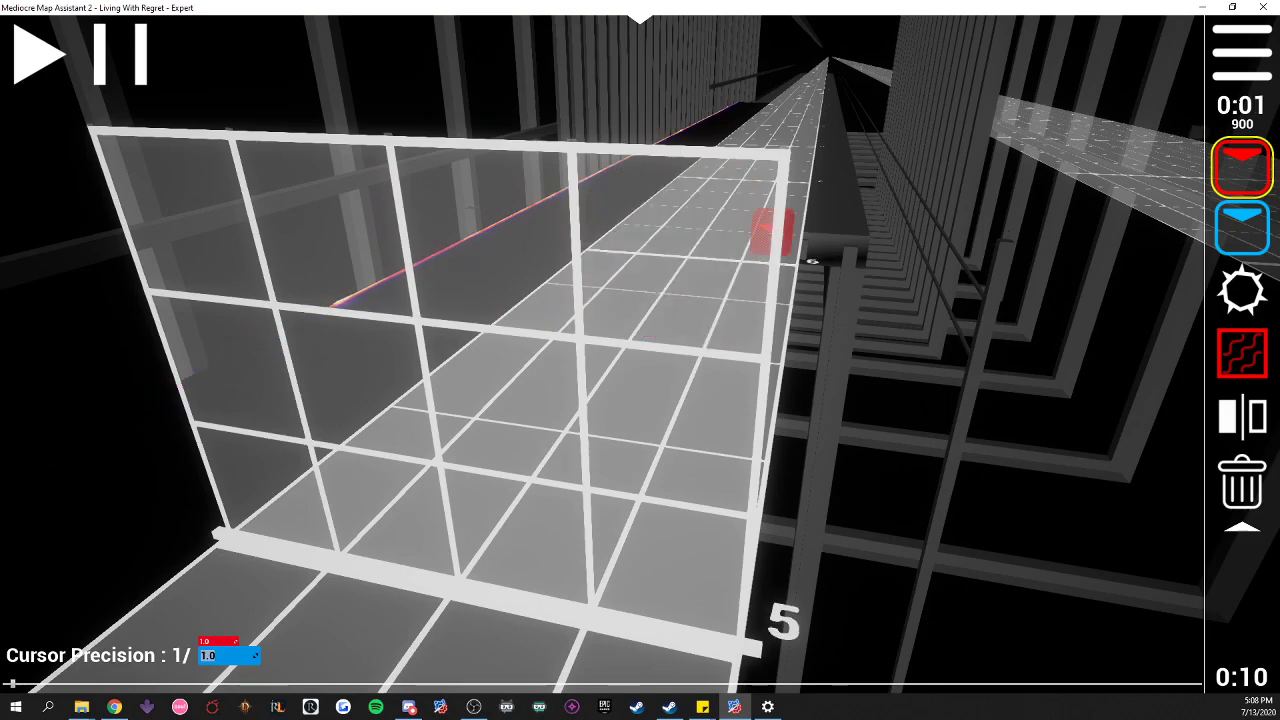
- Return to the song infos, set the Expert start offset to 100 ms, apply the modifications, and reopen the level
click(1249, 70)
click(179, 40)
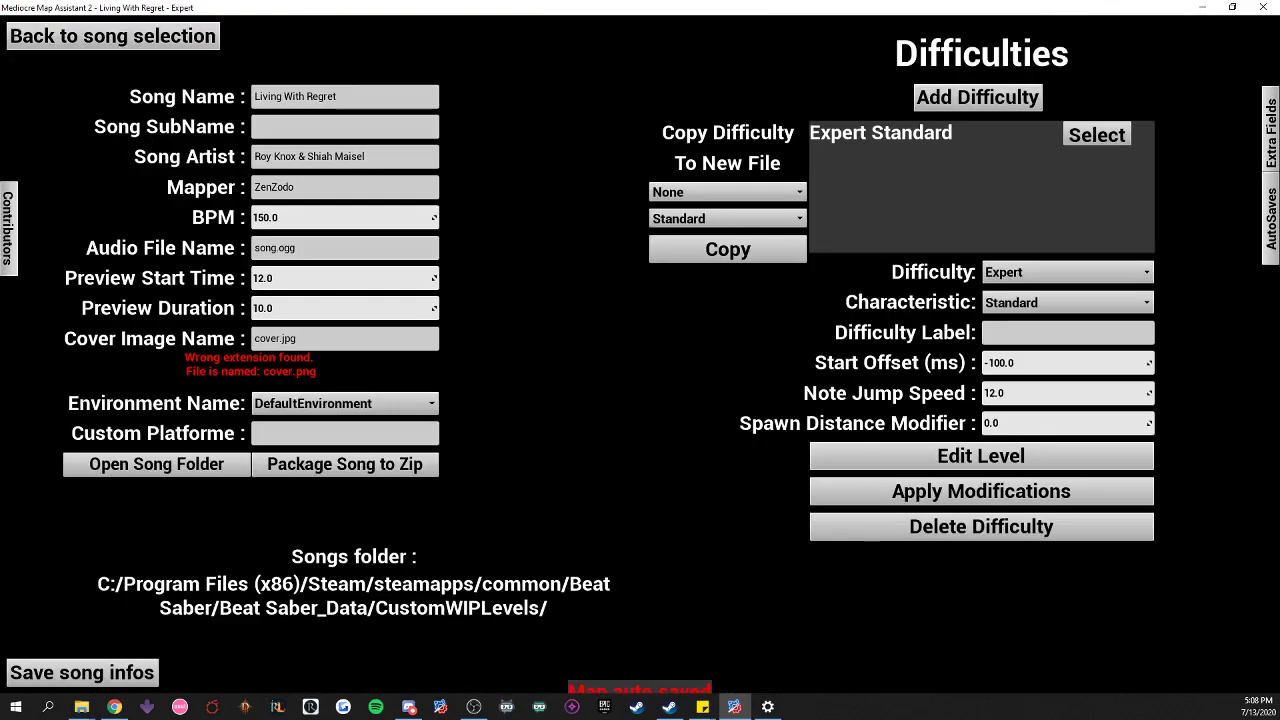
click(1006, 365)
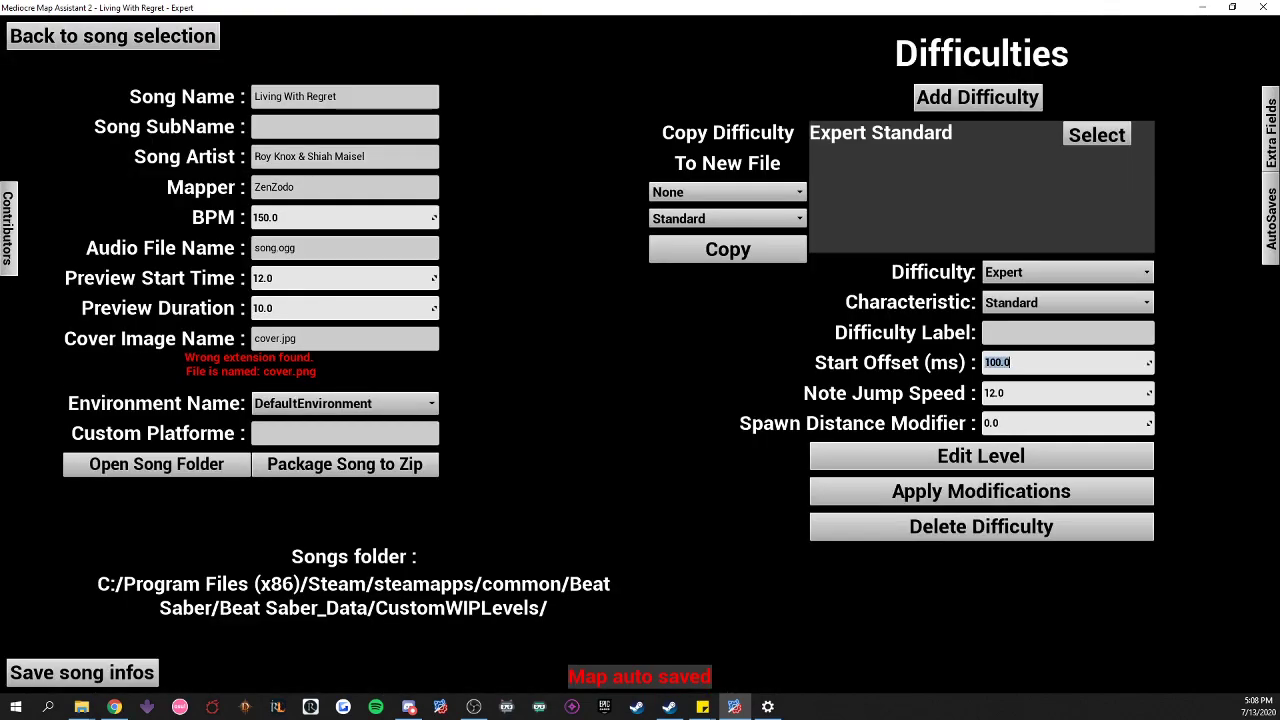
click(841, 489)
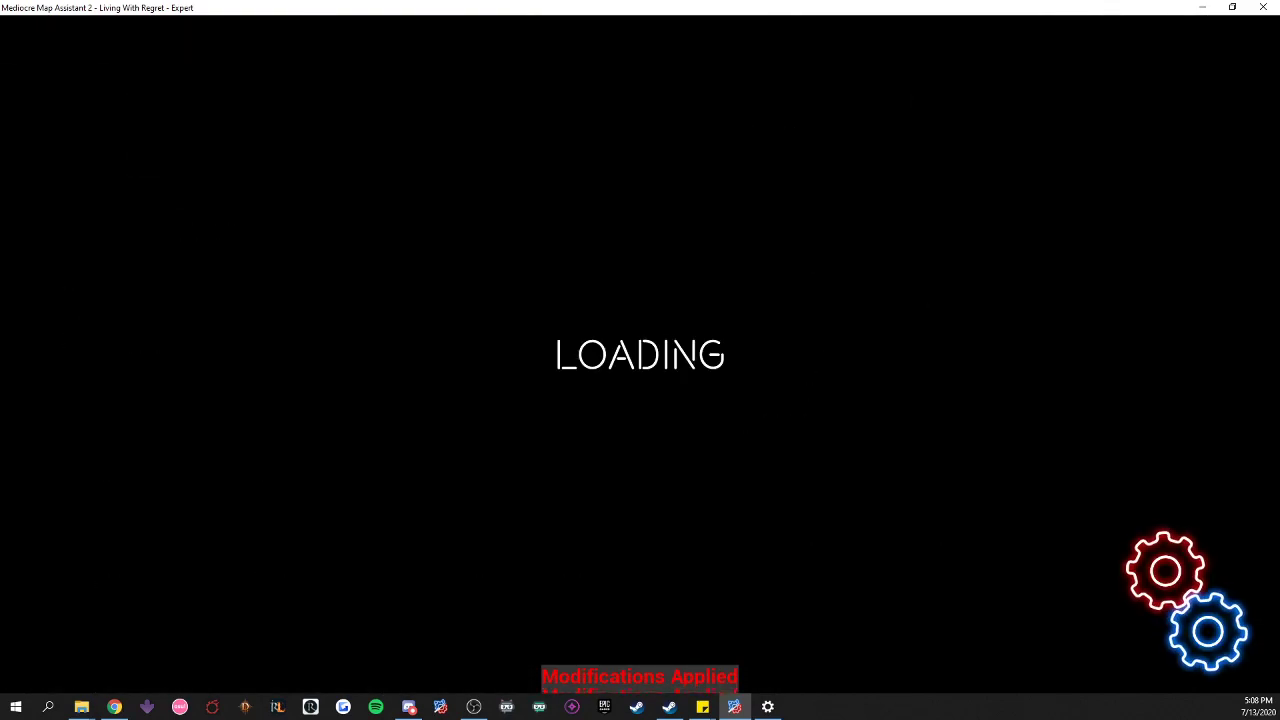
- Play the song briefly from beat 4 to check the beat alignment, stop playback, and place the cursor on beat 5
scroll(687, 380, down, 1)
scroll(687, 380, up, 1)
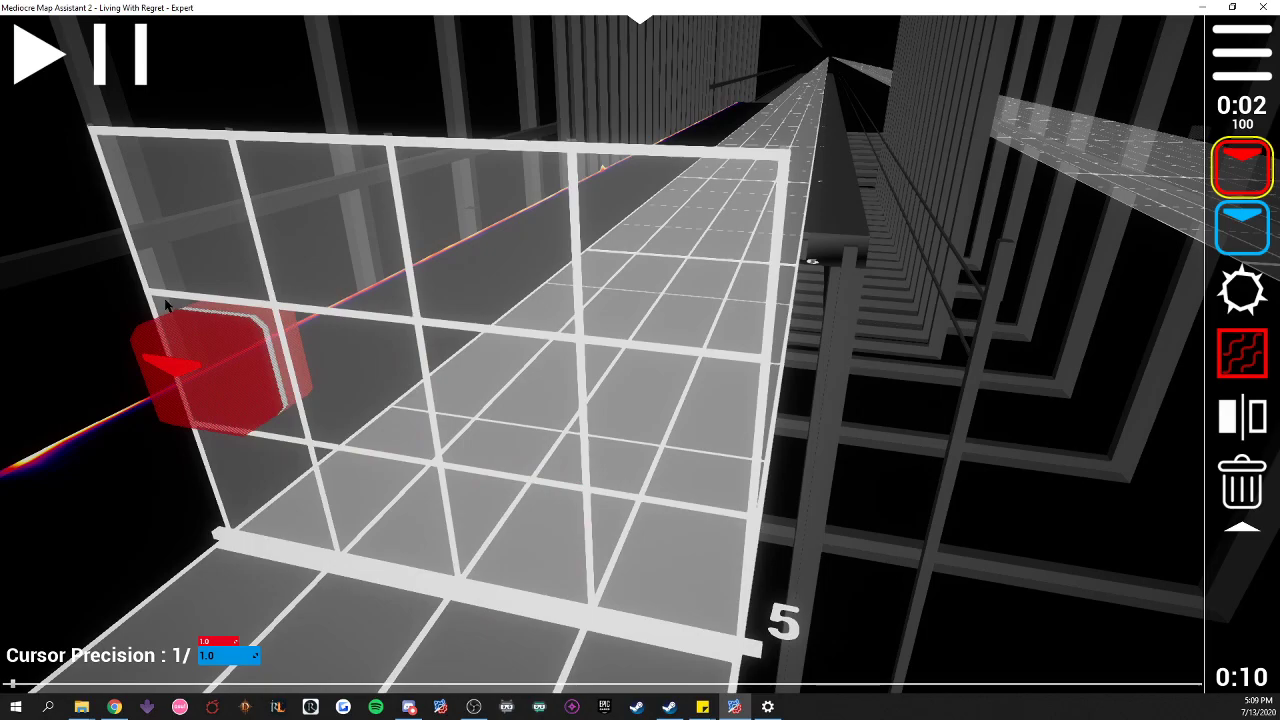
scroll(140, 273, down, 1)
click(26, 70)
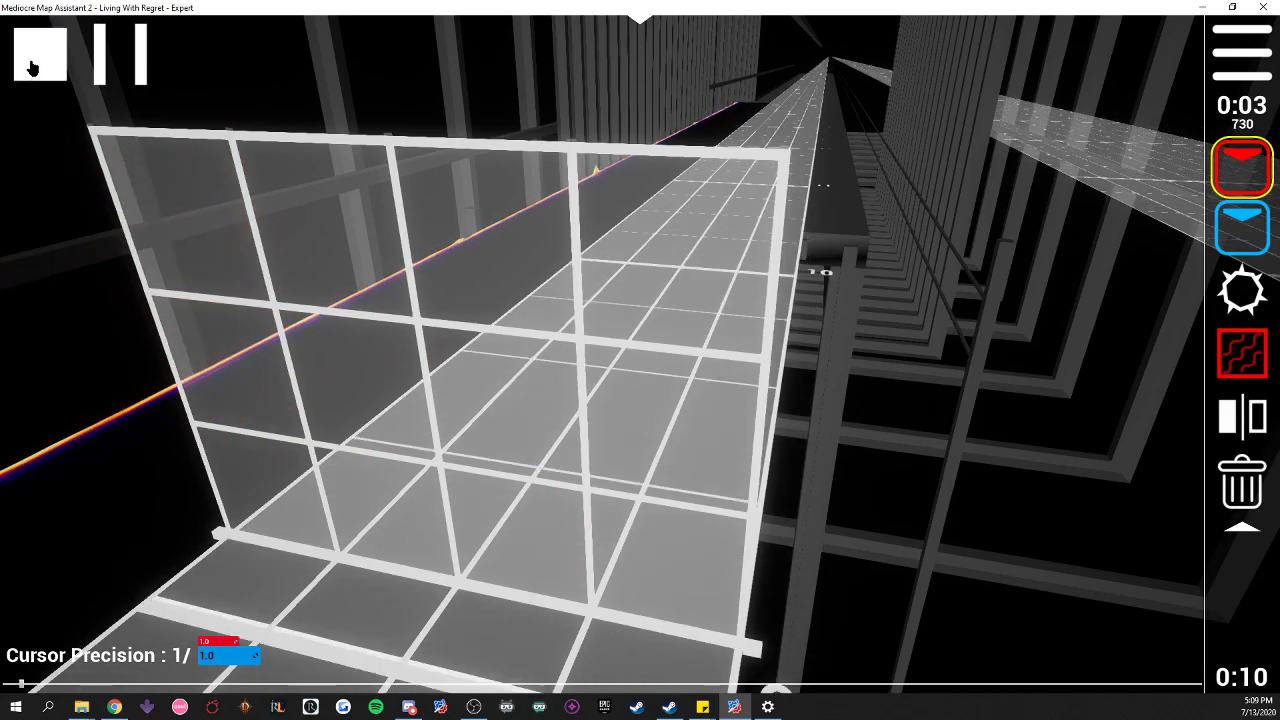
click(30, 67)
scroll(432, 380, up, 1)
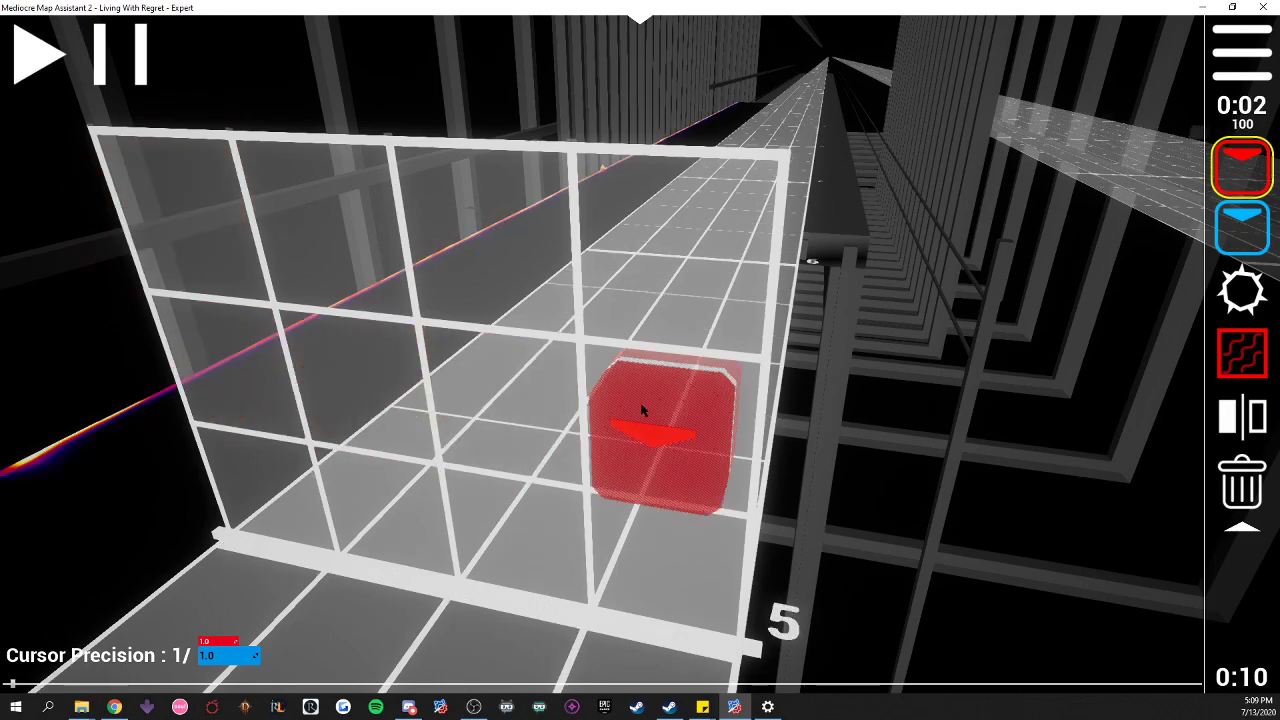
- Place a downward blue note in the outer right lane's bottom row on every beat from 5 to 10, and return to beat 5
click(1242, 228)
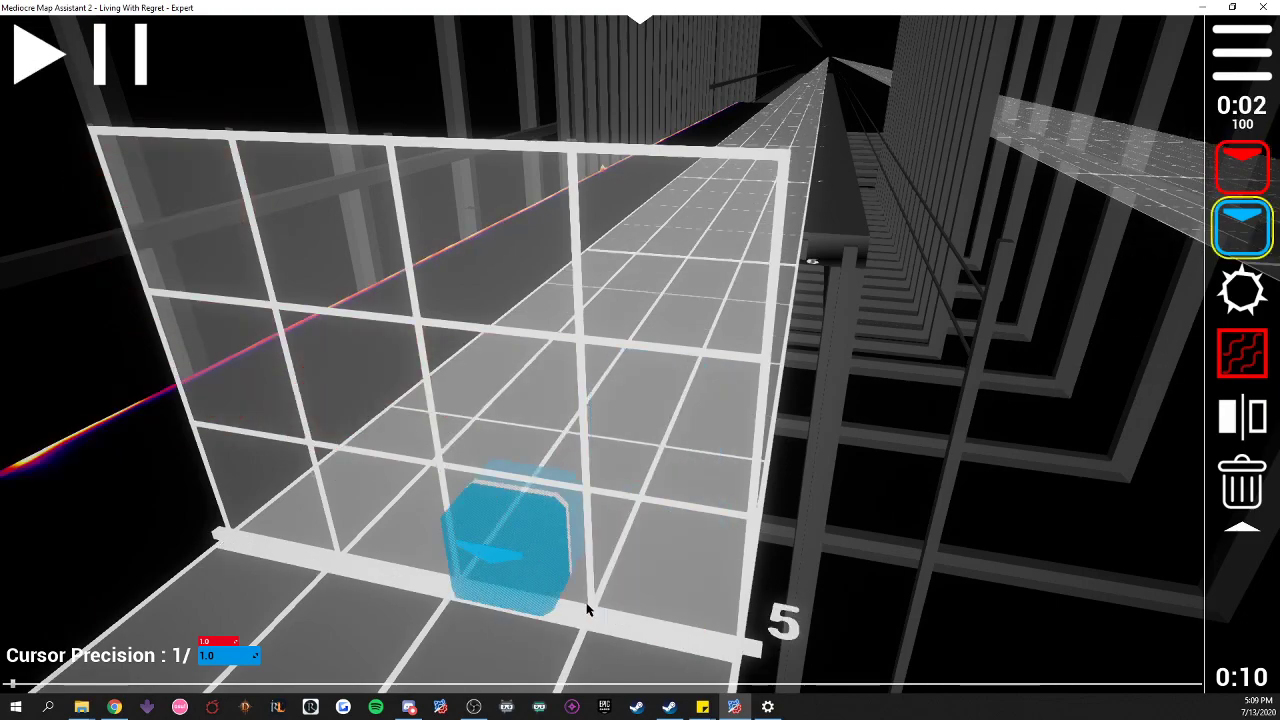
scroll(661, 547, up, 3)
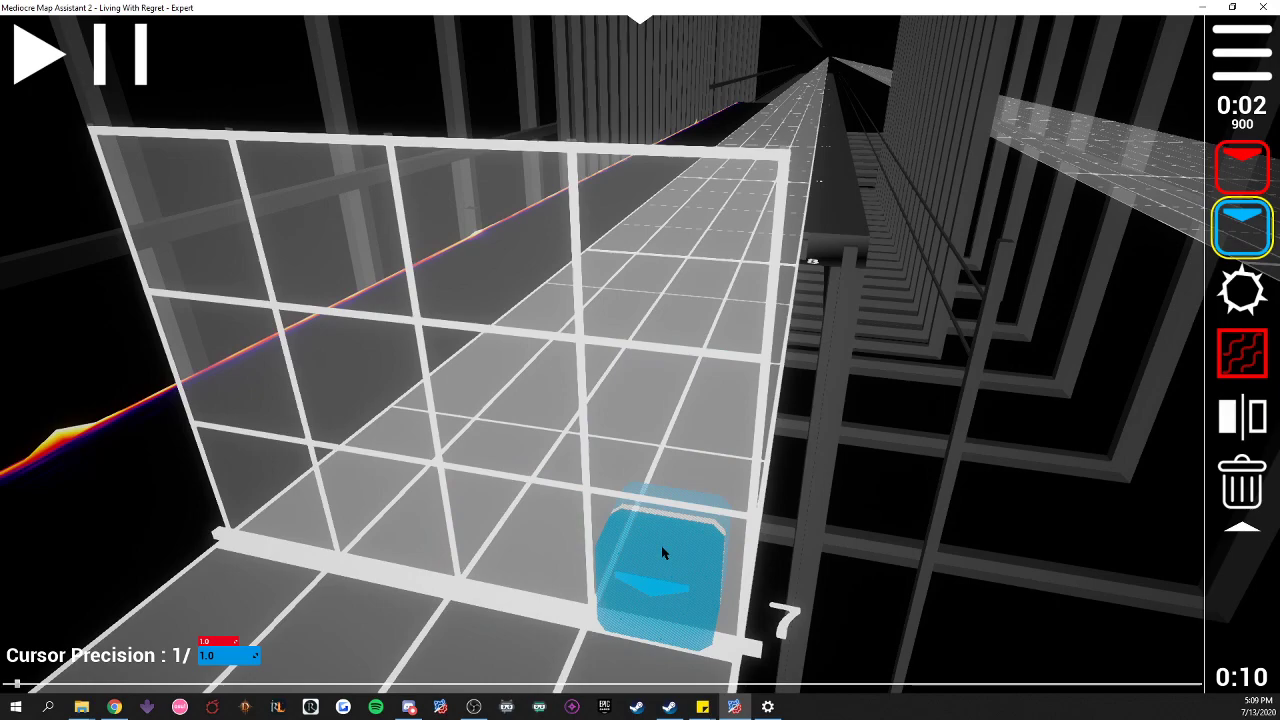
scroll(661, 553, up, 3)
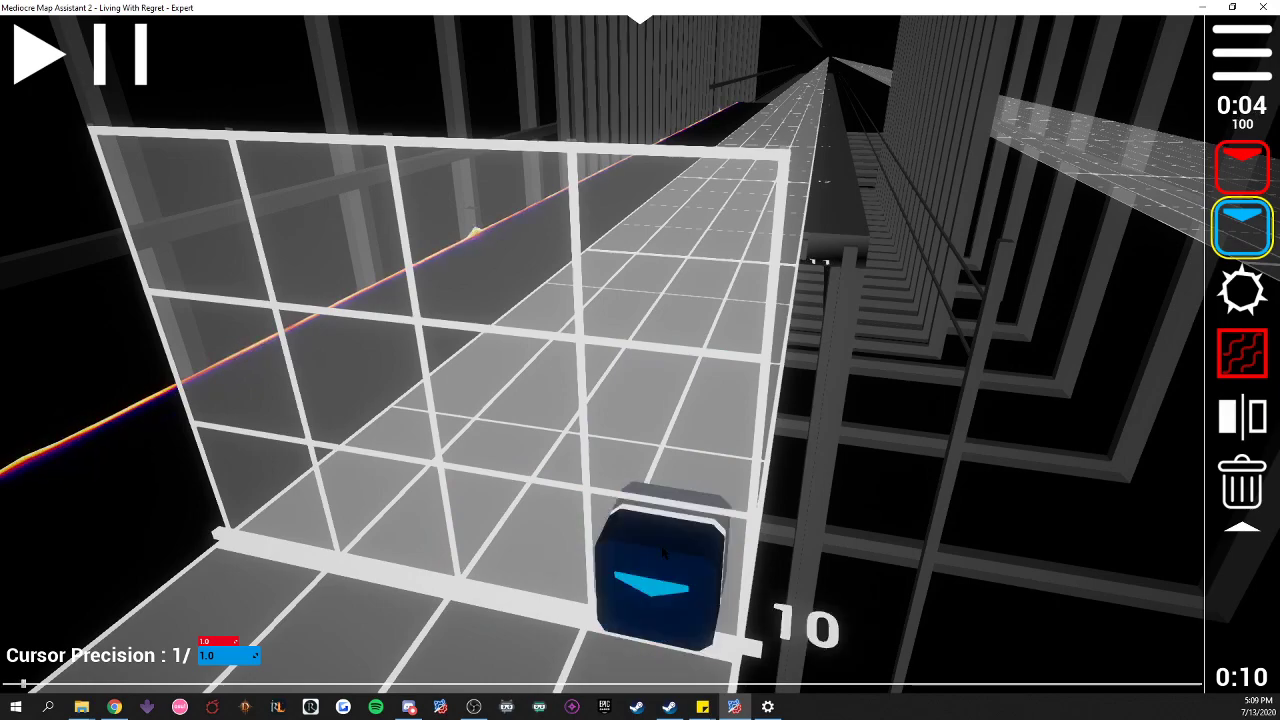
scroll(661, 547, down, 9)
scroll(661, 545, up, 4)
scroll(661, 545, down, 1)
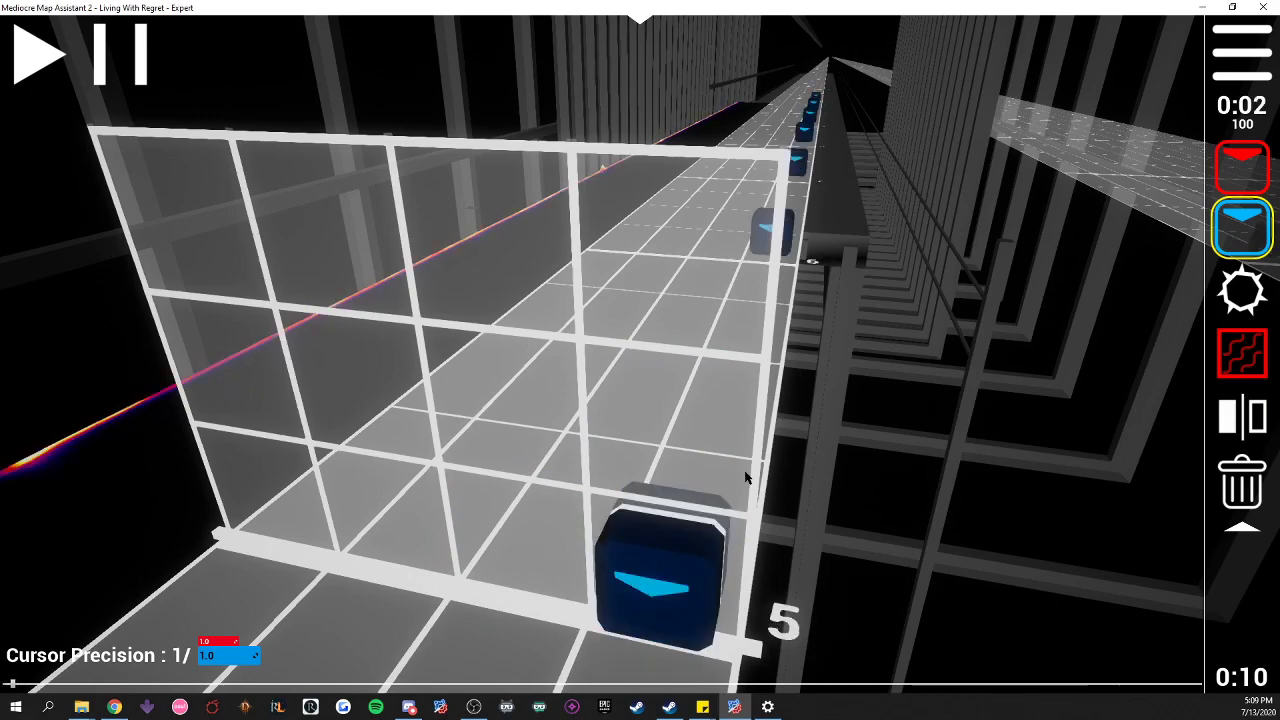
- Set the playback speed to 0.3 and the editor scale to 600.0 in the editor settings
scroll(663, 450, down, 1)
click(1250, 66)
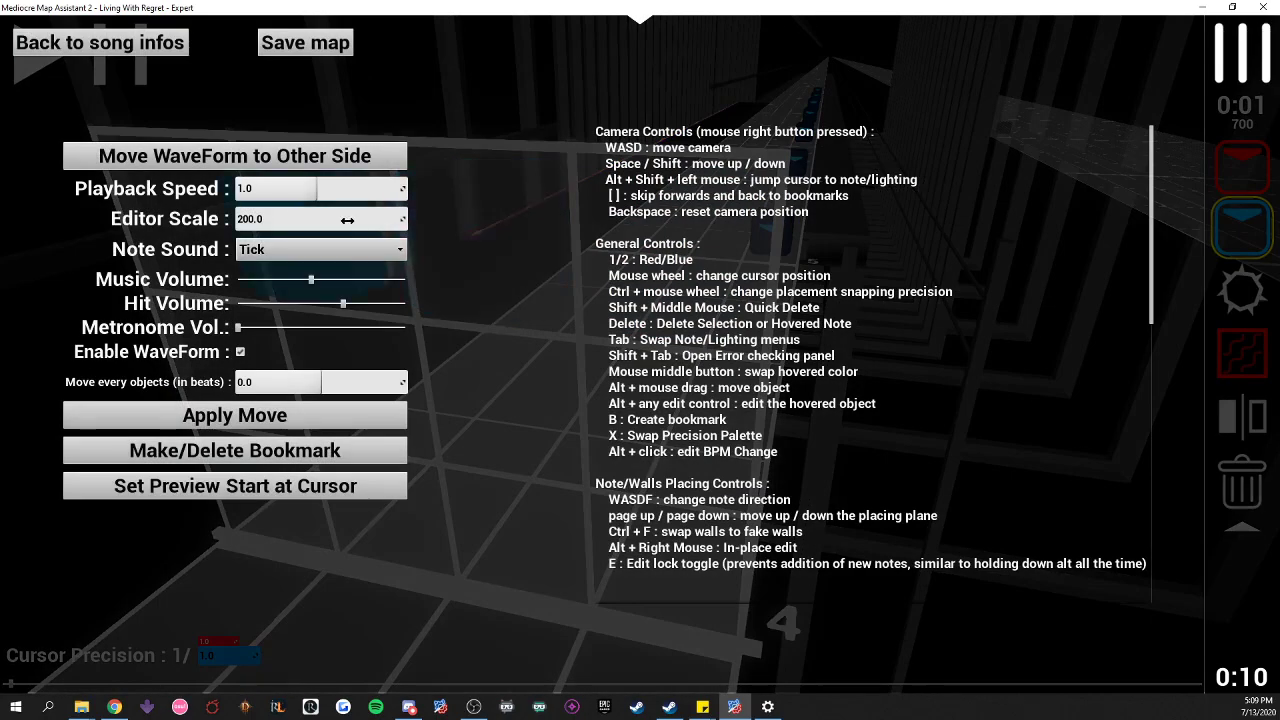
click(262, 188)
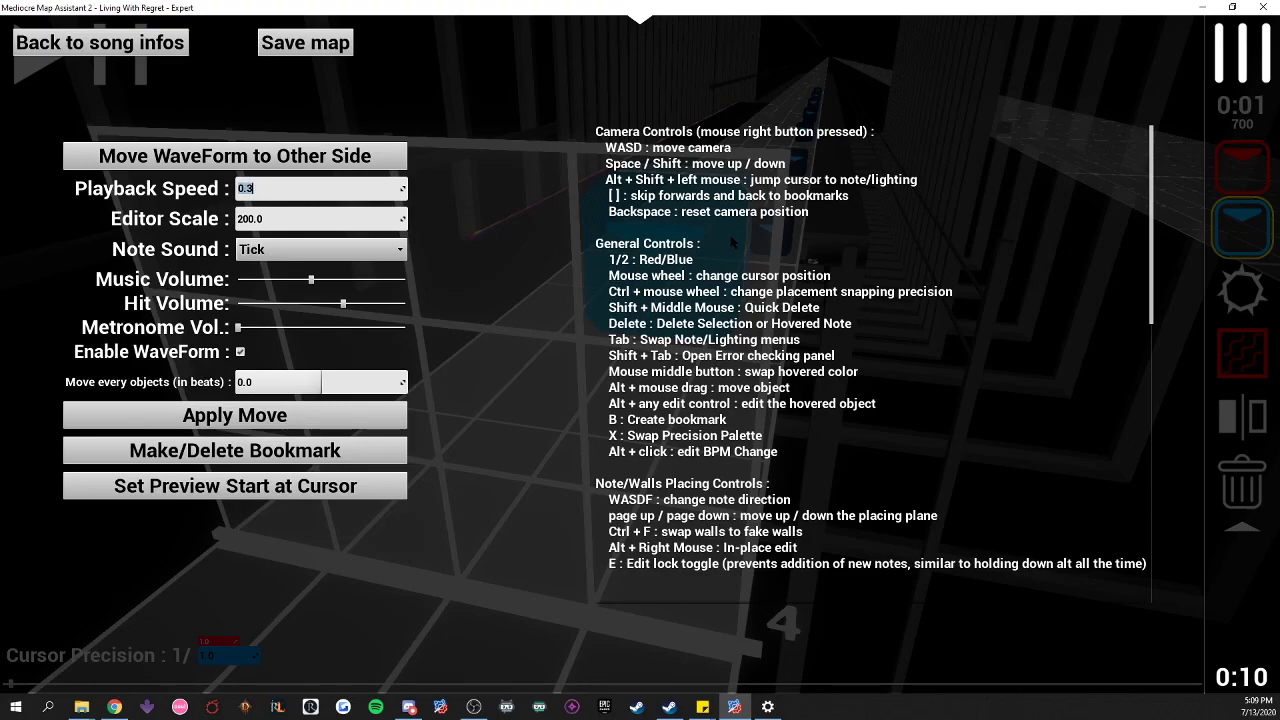
click(278, 216)
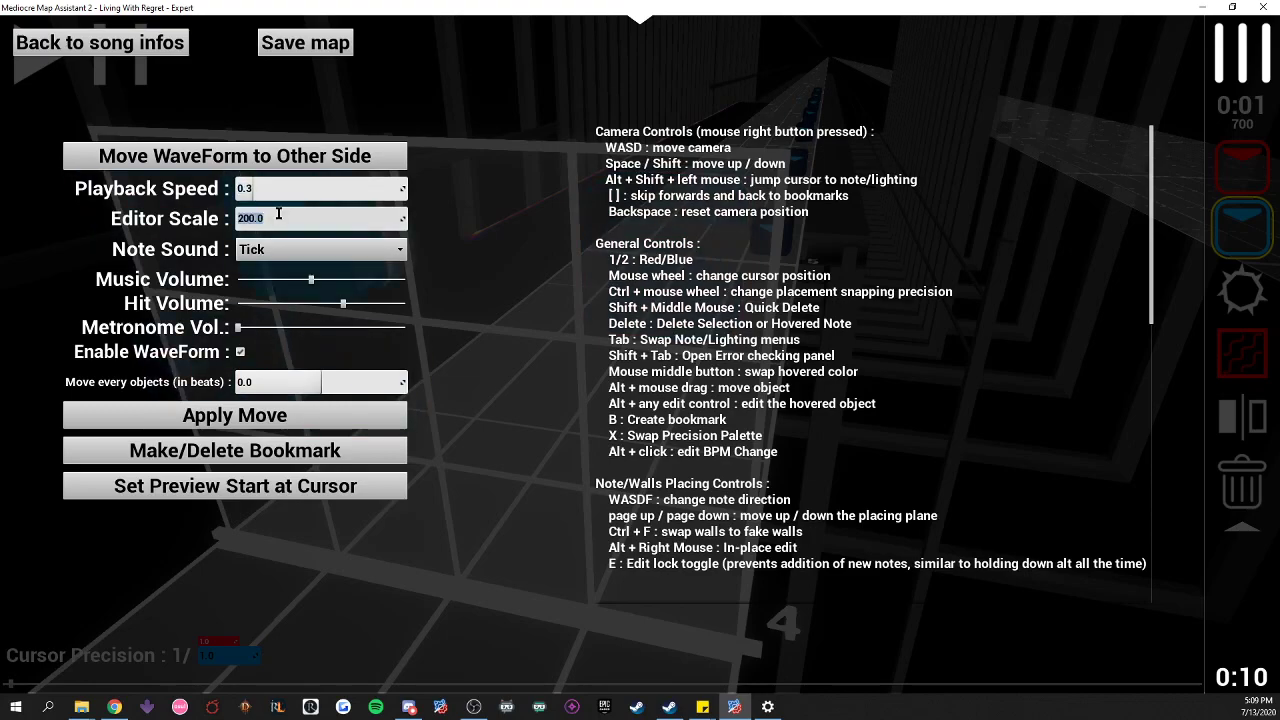
click(1262, 66)
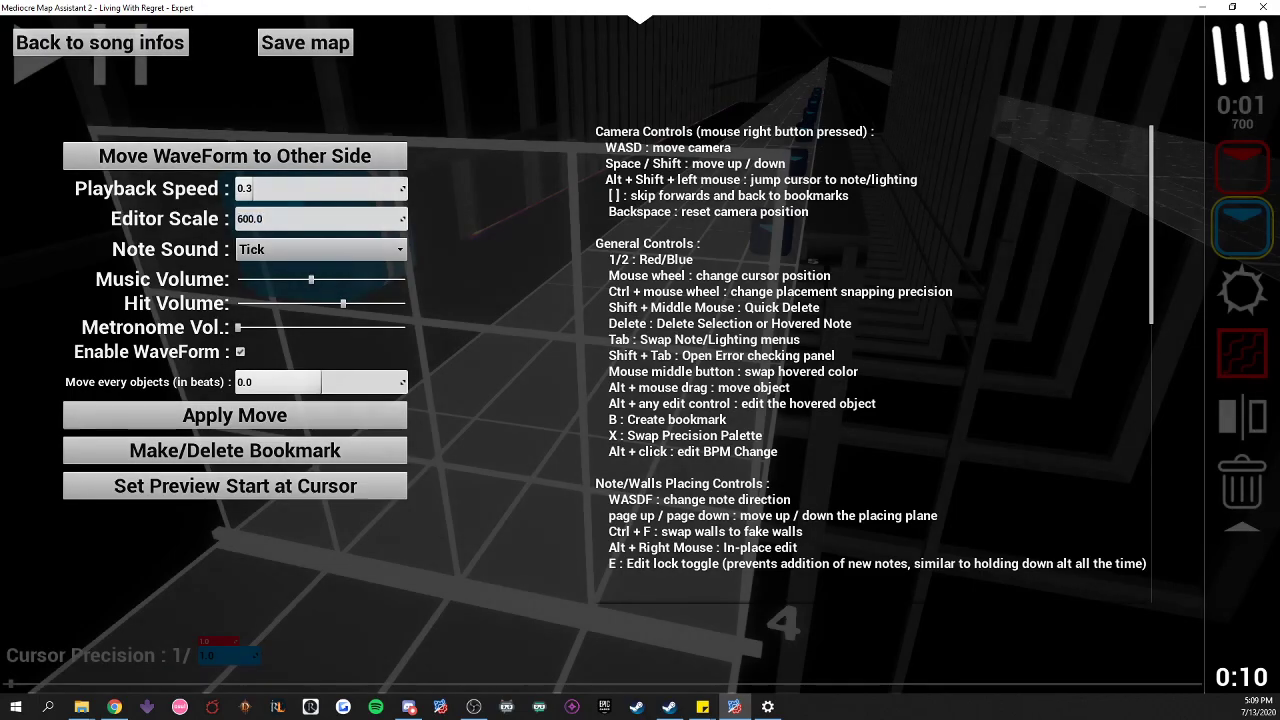
- Play the song from beat 4 at the reduced speed to check the notes' timing, and stop playback
scroll(634, 226, up, 1)
scroll(632, 226, down, 1)
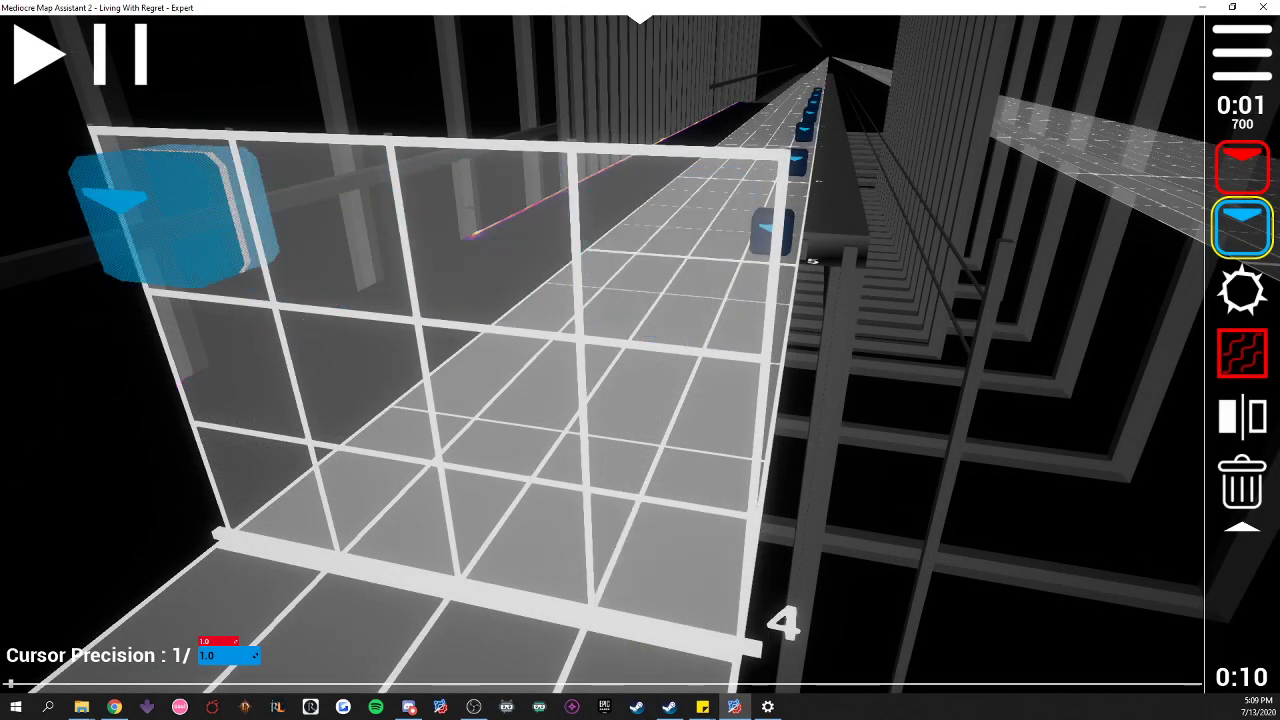
key(space)
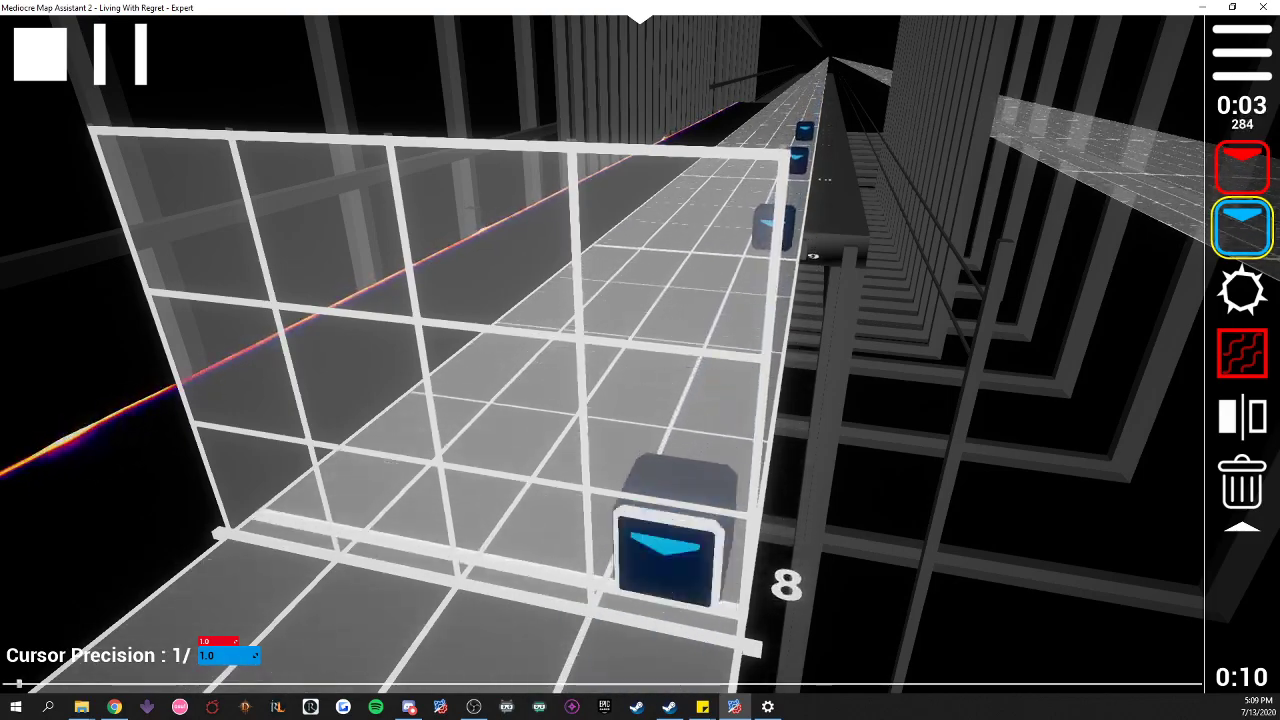
key(space)
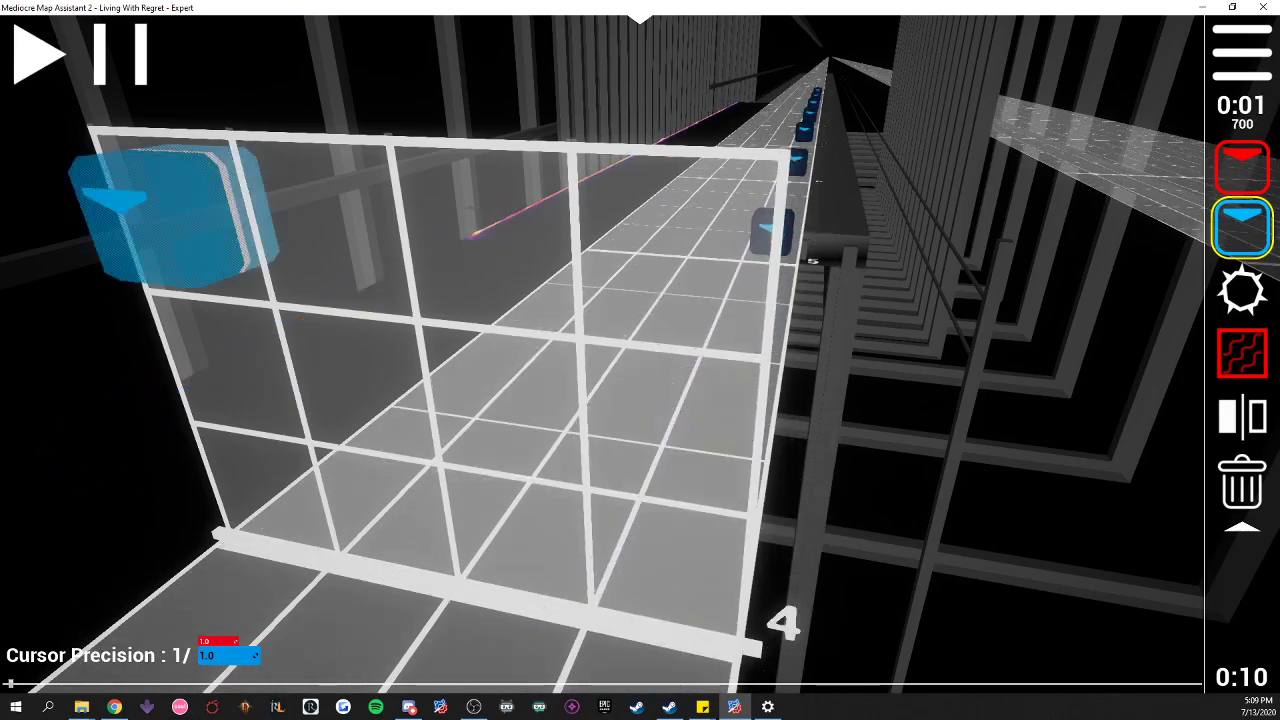
- Select all the blue notes in the outer right lane from beat 5 onward and delete them
scroll(721, 170, up, 1)
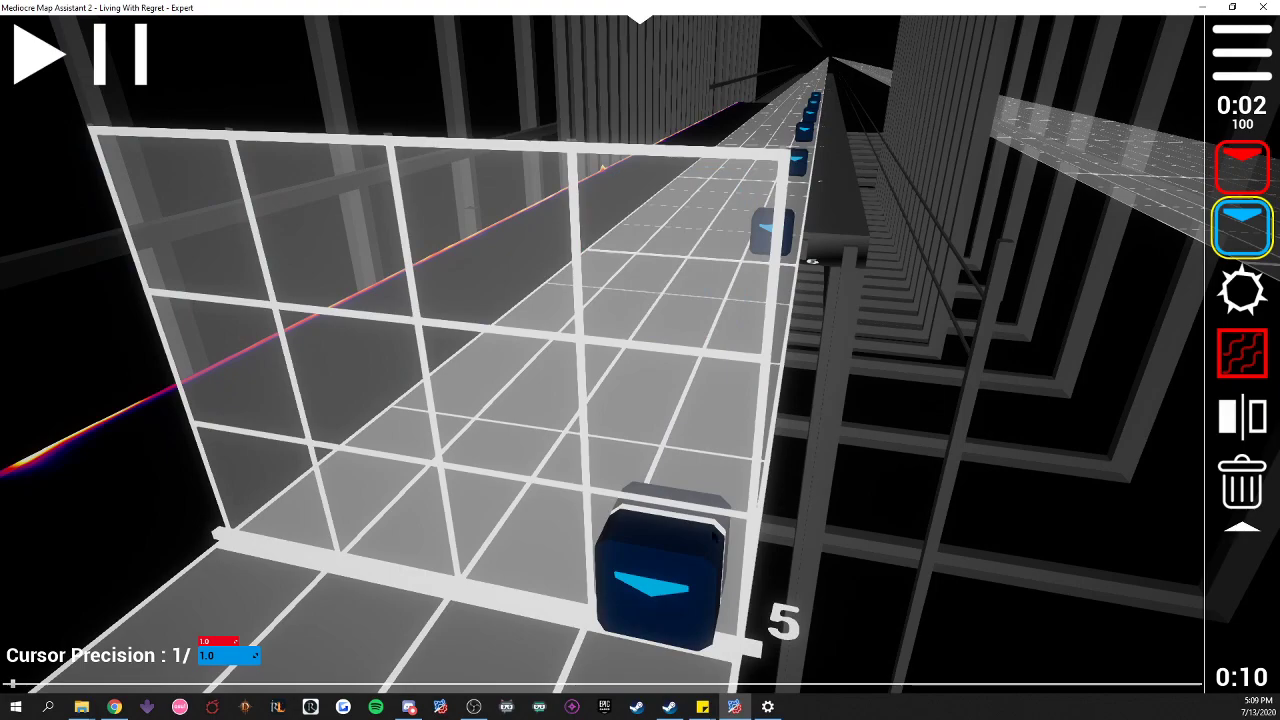
shift+click(688, 536)
shift+scroll(682, 537, up, 7)
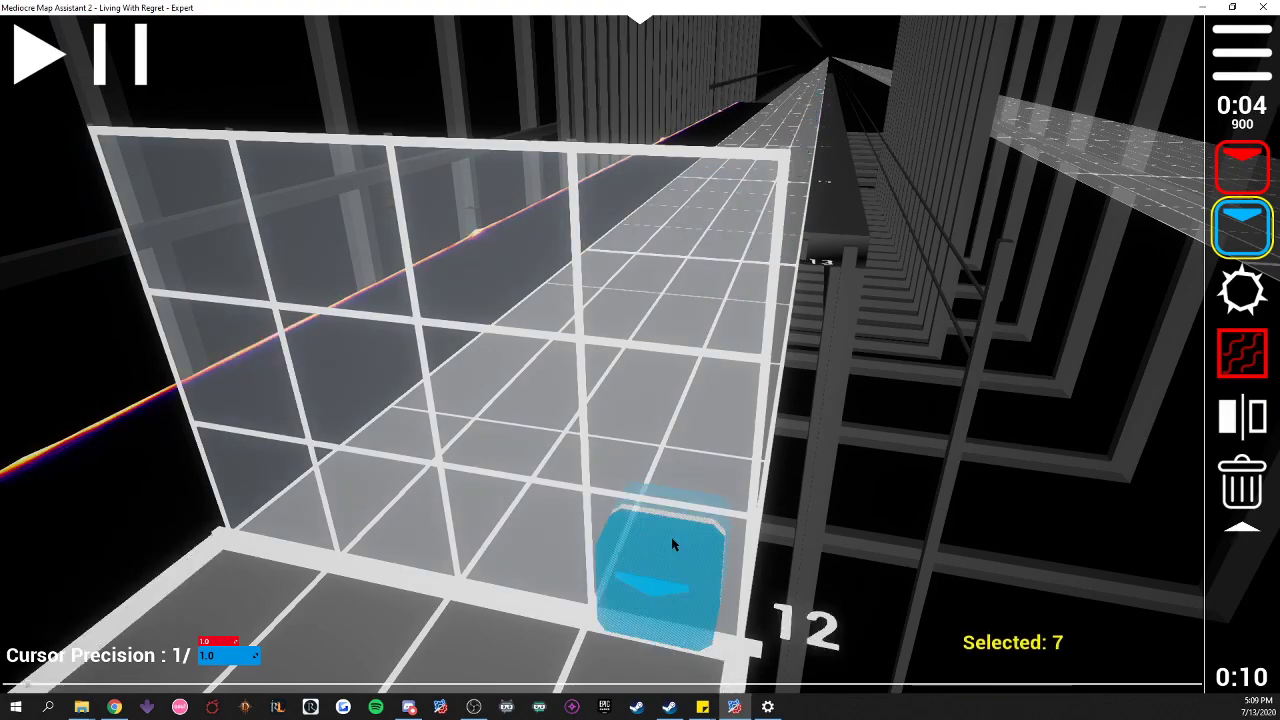
key(Escape)
scroll(674, 480, down, 8)
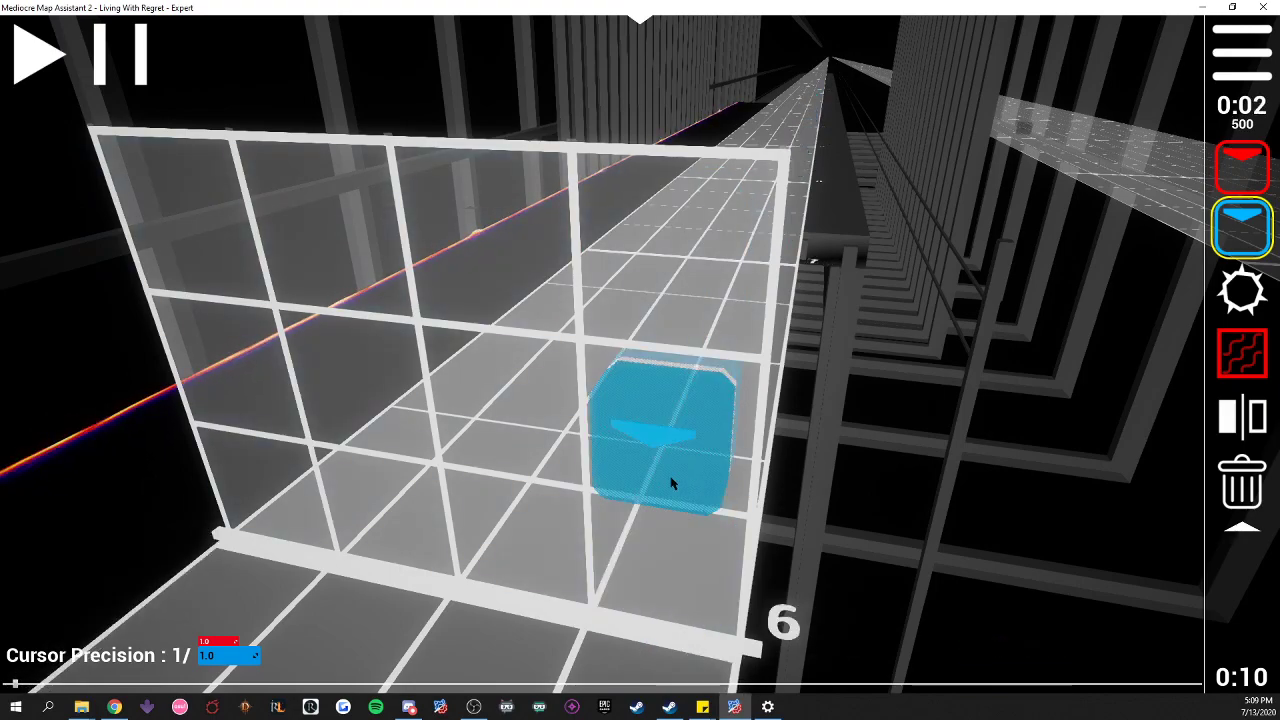
- Step the cursor back and forth along the cleared track to examine the beats, and stop on beat 5
scroll(672, 483, up, 1)
scroll(674, 480, up, 5)
scroll(678, 474, down, 3)
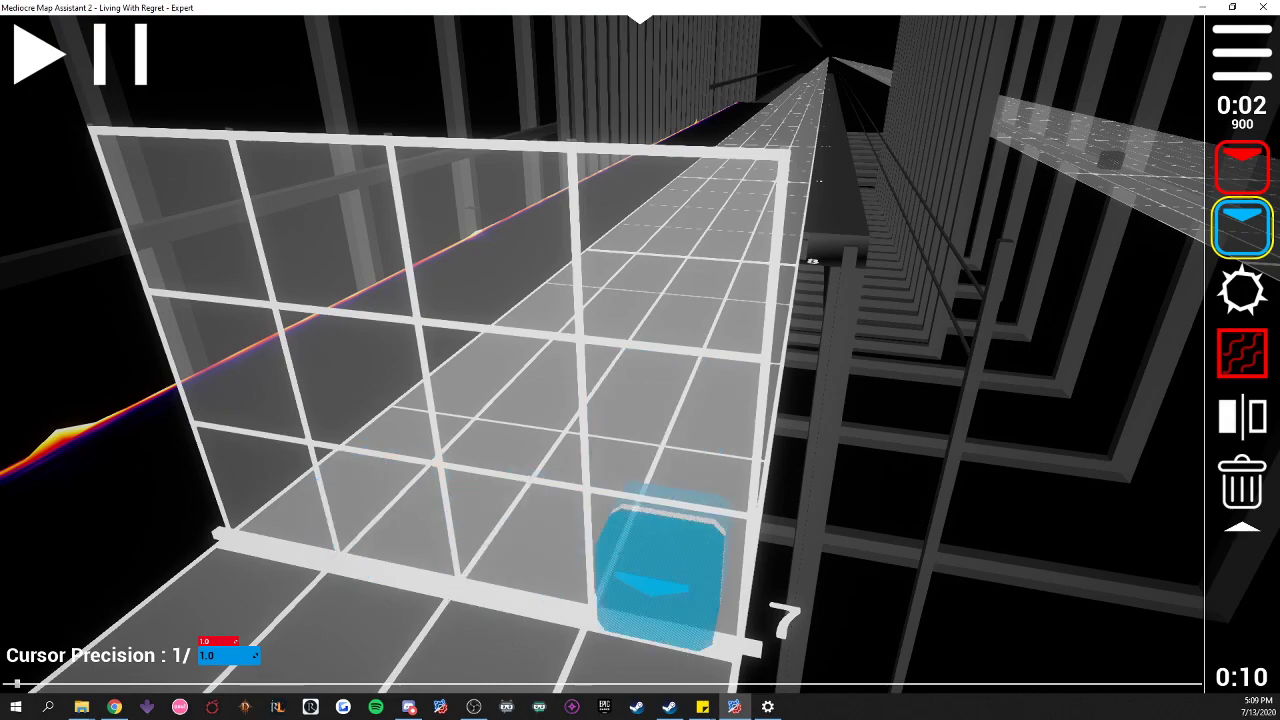
scroll(717, 523, down, 3)
scroll(710, 427, up, 1)
scroll(711, 424, down, 1)
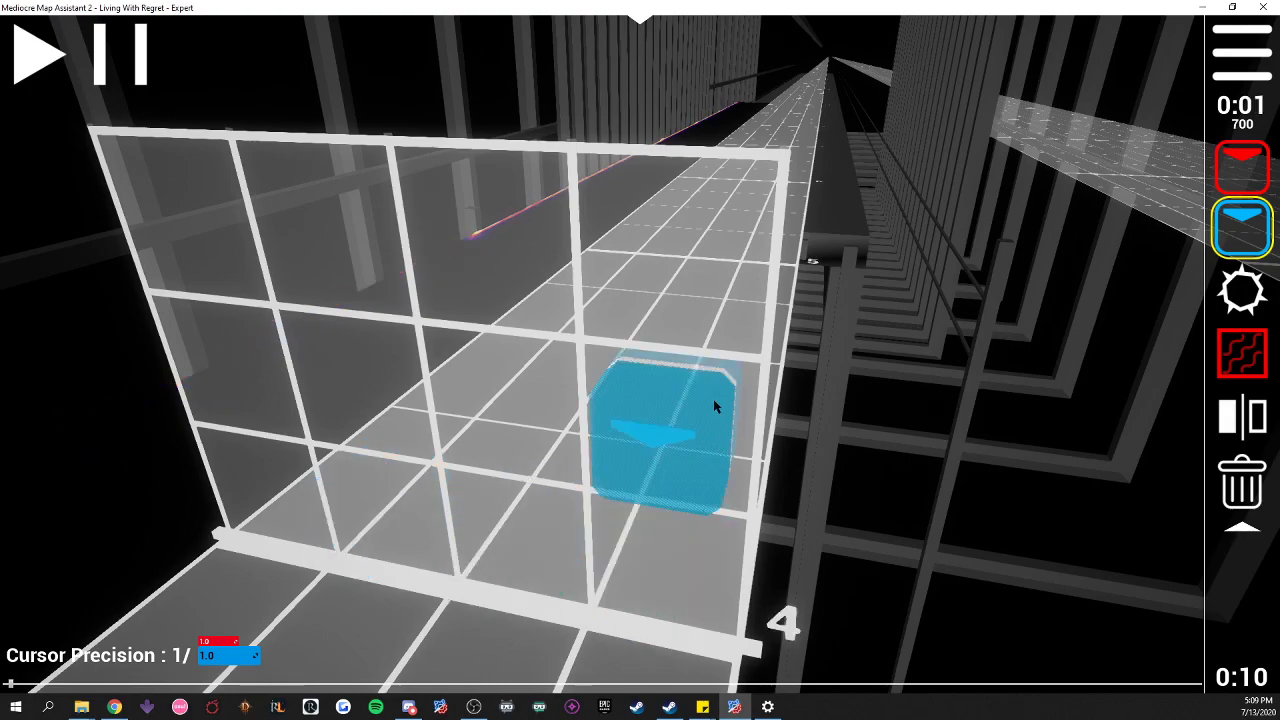
scroll(713, 399, up, 1)
scroll(713, 406, down, 1)
scroll(713, 399, up, 1)
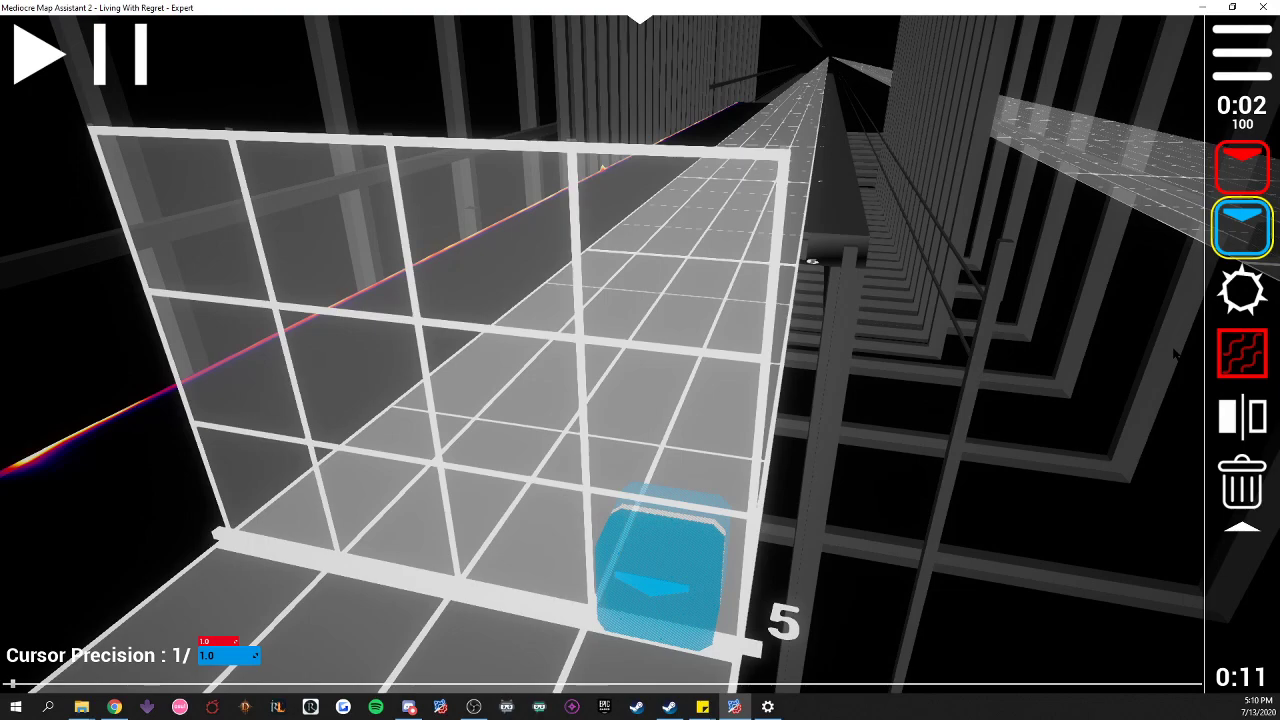
- On beat 5, place downward red and blue notes in the bottom row's two inner lanes, and add a bomb and a wall
click(1242, 165)
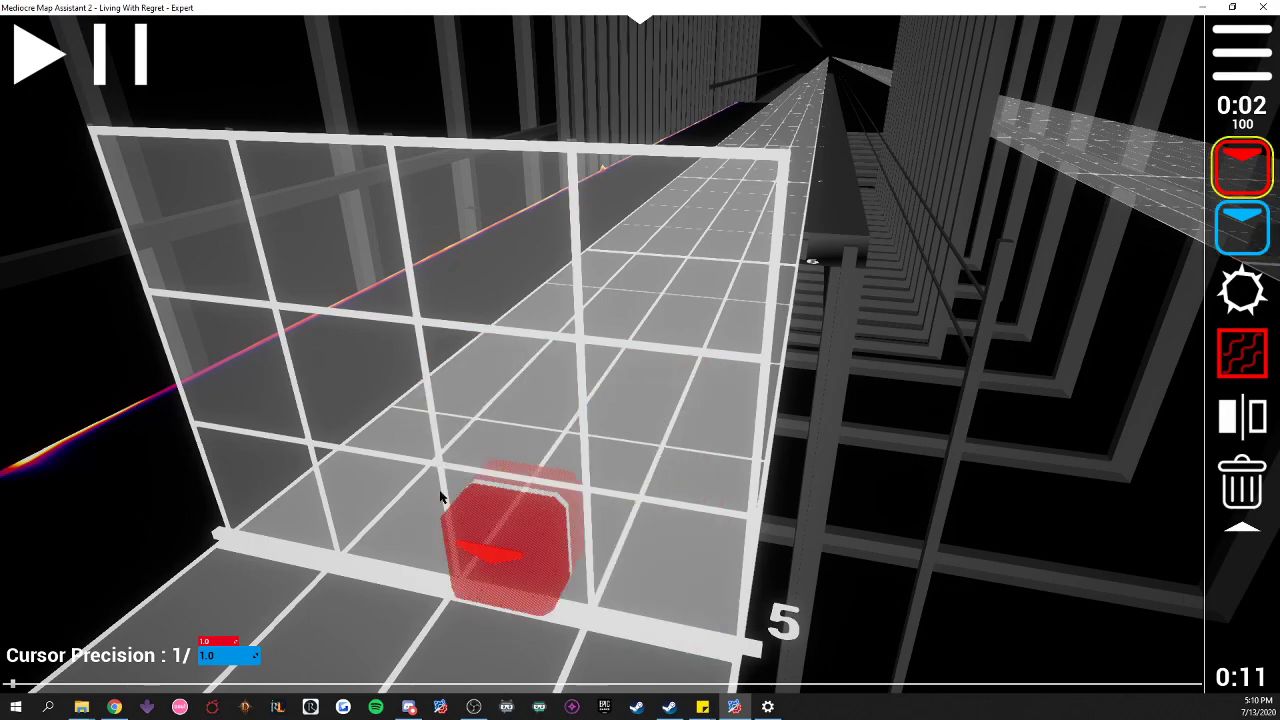
click(395, 495)
click(1242, 228)
click(508, 530)
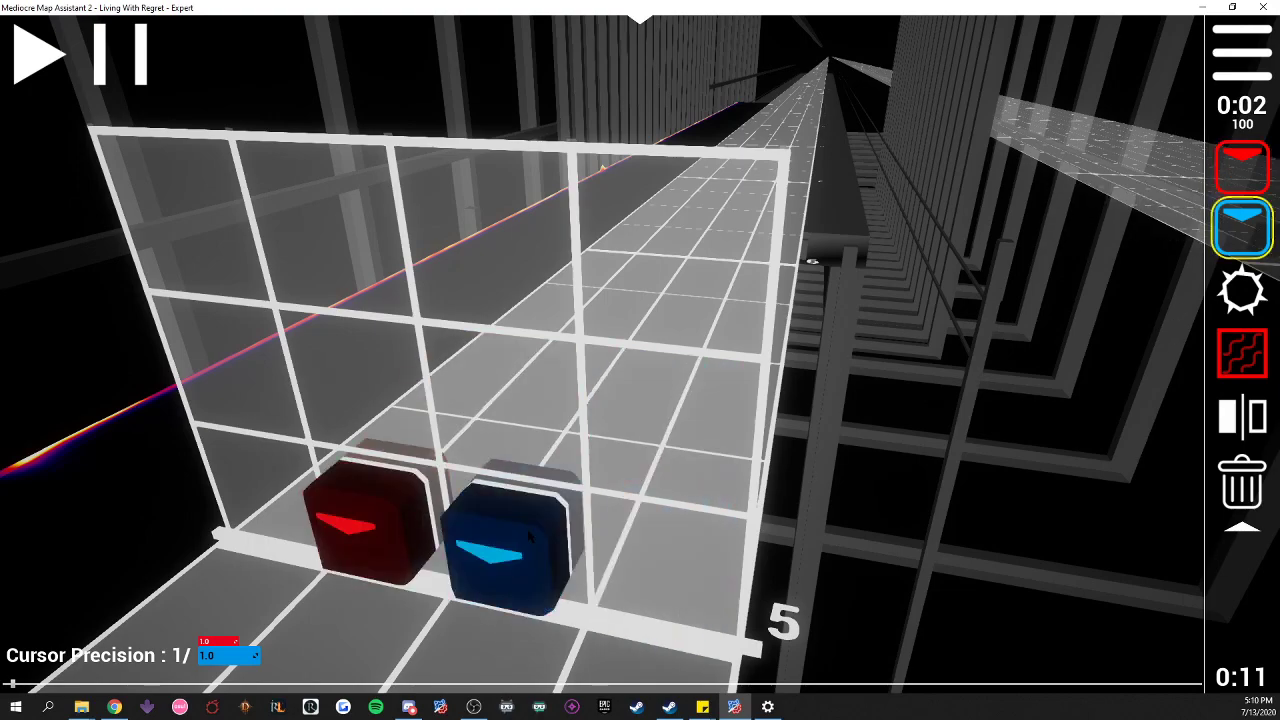
click(1238, 302)
click(630, 452)
click(1220, 353)
- Delete the bomb, both notes and the wall from beat 5 with the delete tool
click(1242, 483)
click(669, 445)
click(508, 545)
click(358, 538)
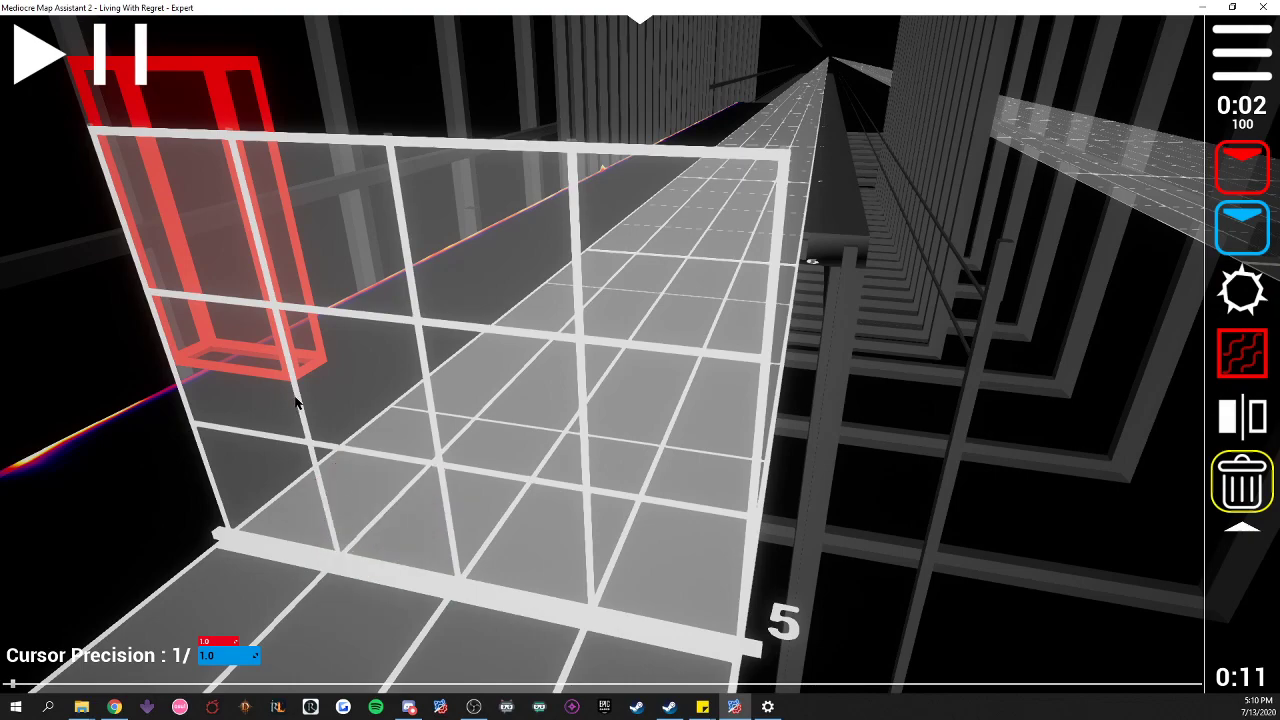
click(280, 312)
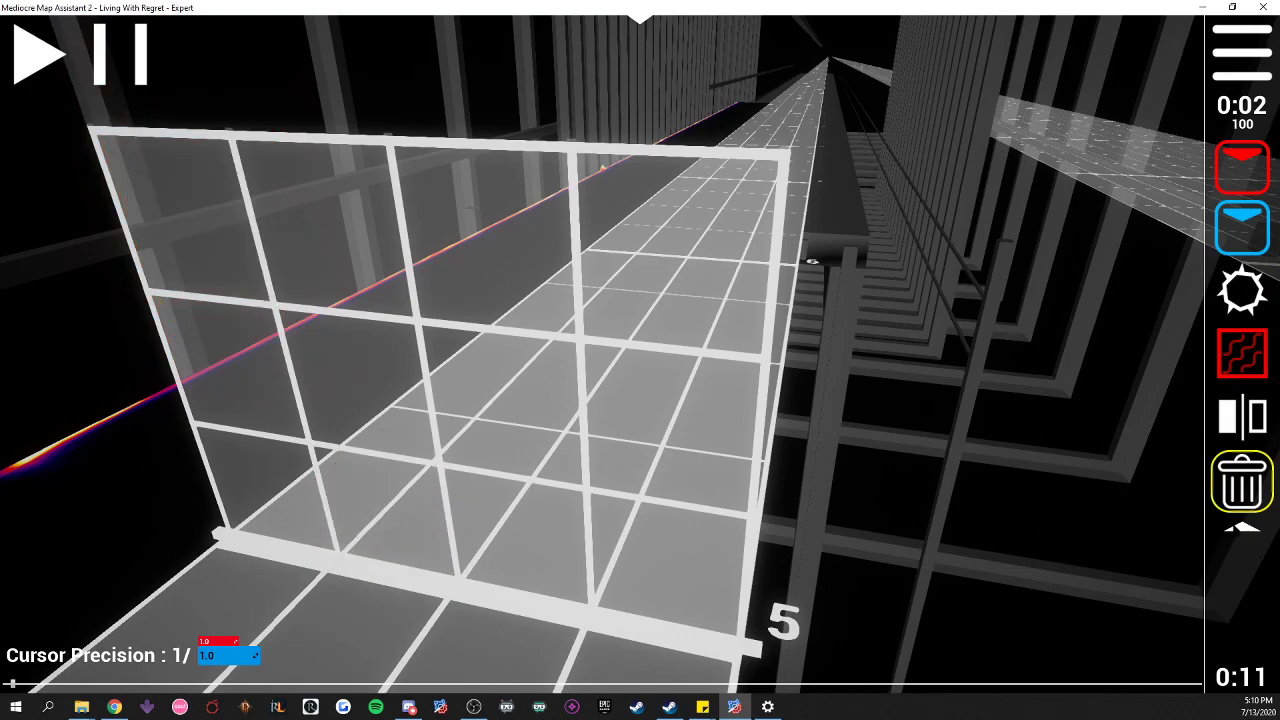
- Place a blue note on beat 5 and a red note on beat 6, both in the inner right lane's bottom row
click(1242, 165)
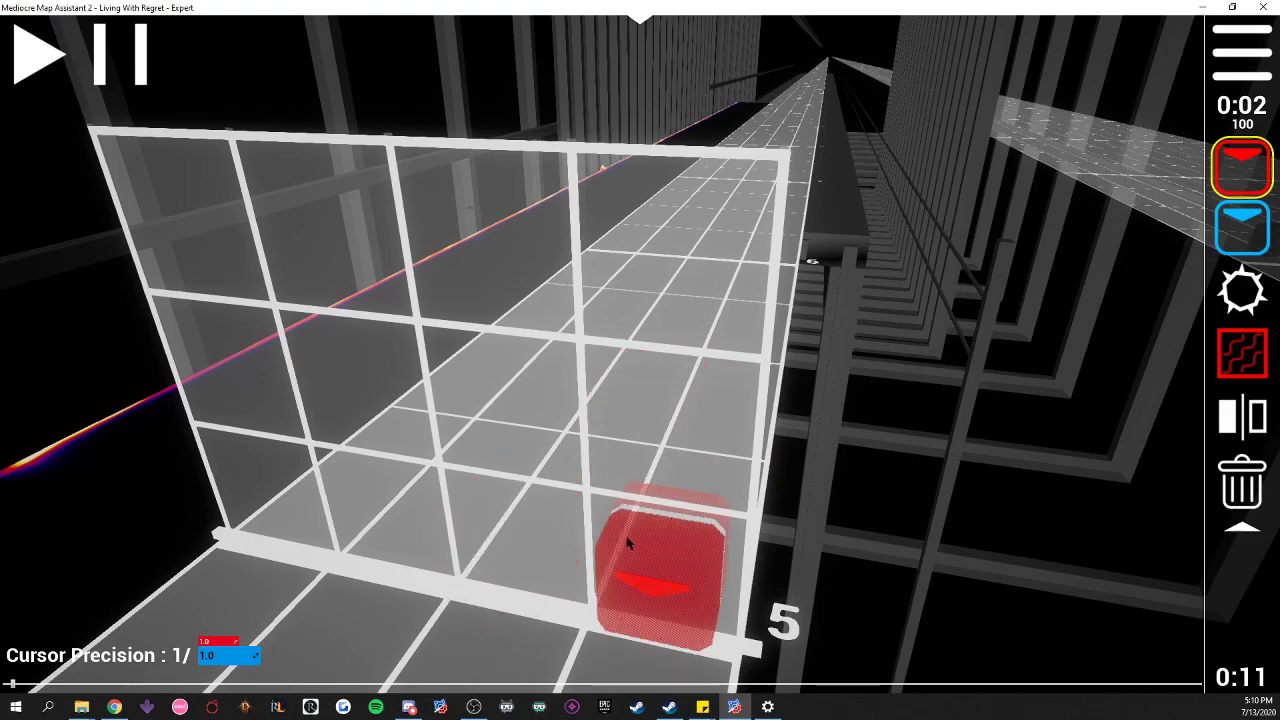
click(1242, 228)
click(503, 505)
scroll(502, 501, up, 1)
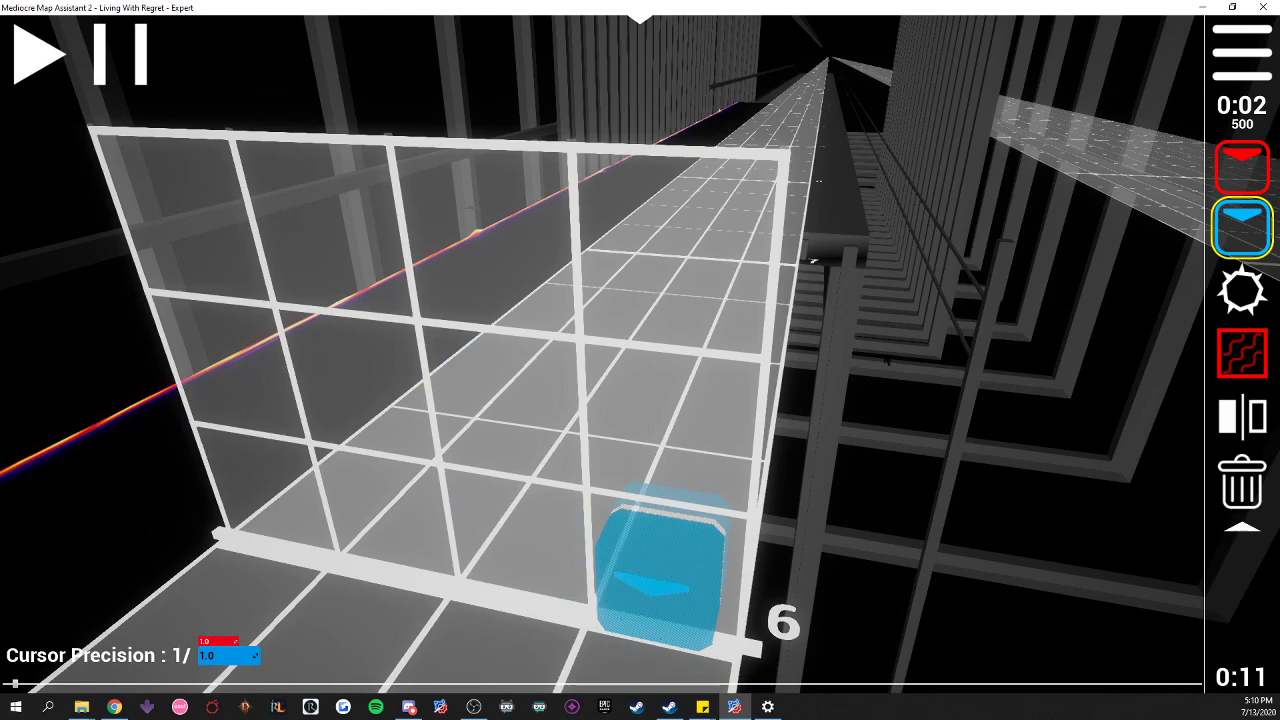
scroll(848, 382, down, 1)
scroll(828, 316, up, 1)
click(1242, 165)
click(505, 520)
- Place a blue note on beat 7 in the outer right lane and a red note on beat 8 in the inner left lane, bottom row
scroll(908, 437, up, 1)
click(1242, 228)
click(673, 516)
scroll(750, 440, up, 1)
click(1242, 167)
click(385, 500)
- Play the song from beat 0 to check the placed note pattern, and stop playback
scroll(192, 228, down, 8)
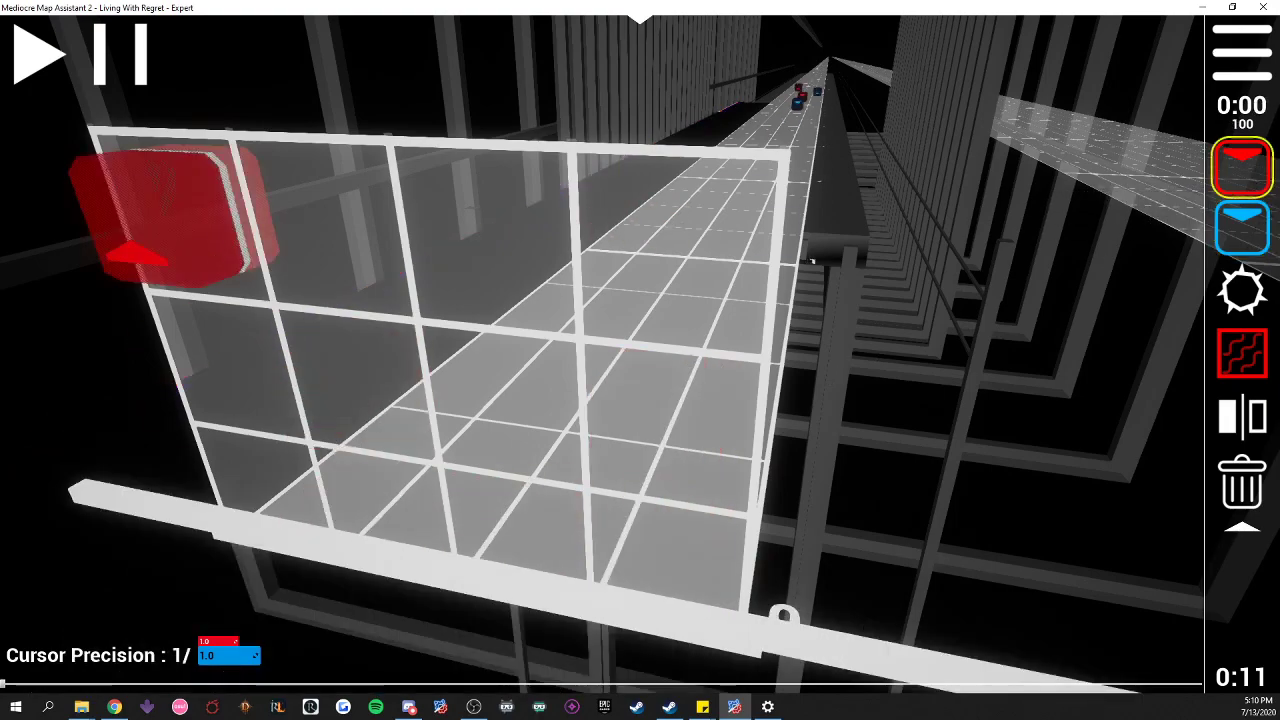
key(space)
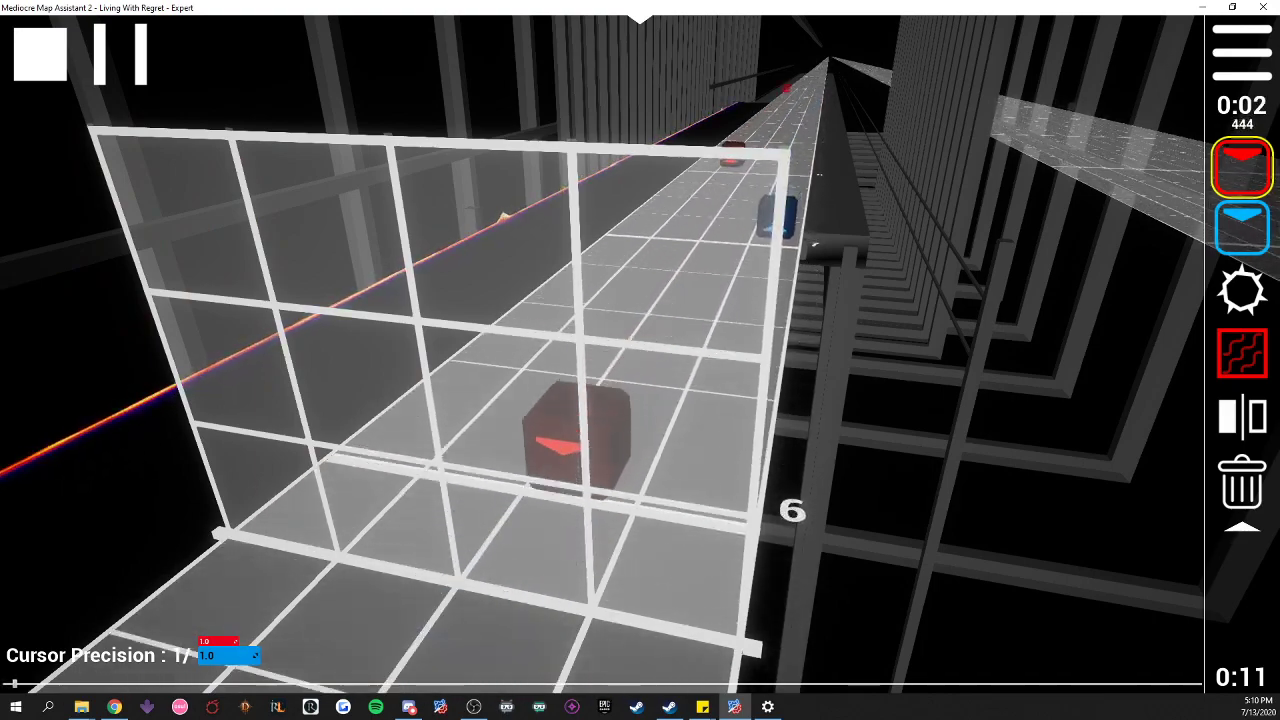
click(50, 55)
- Set the playback speed to 1.0, and play the song from beat 0 to check the pattern before stopping playback
click(1260, 52)
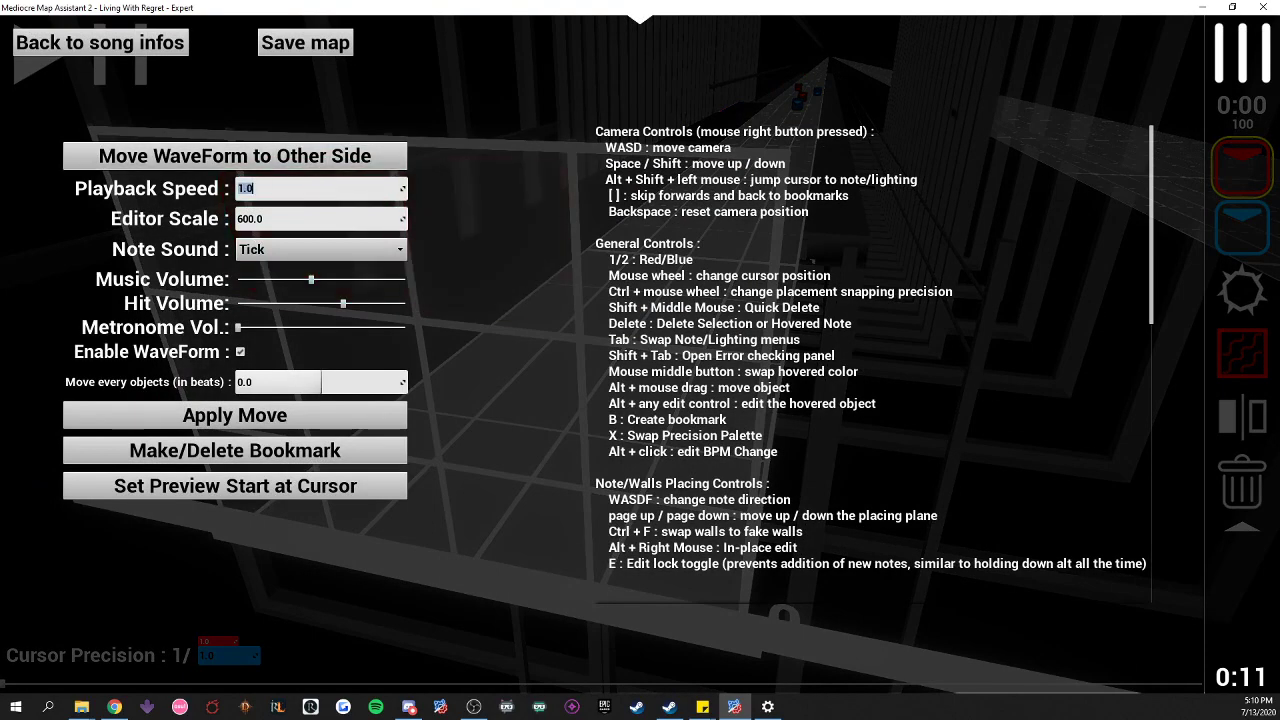
click(1219, 53)
click(50, 58)
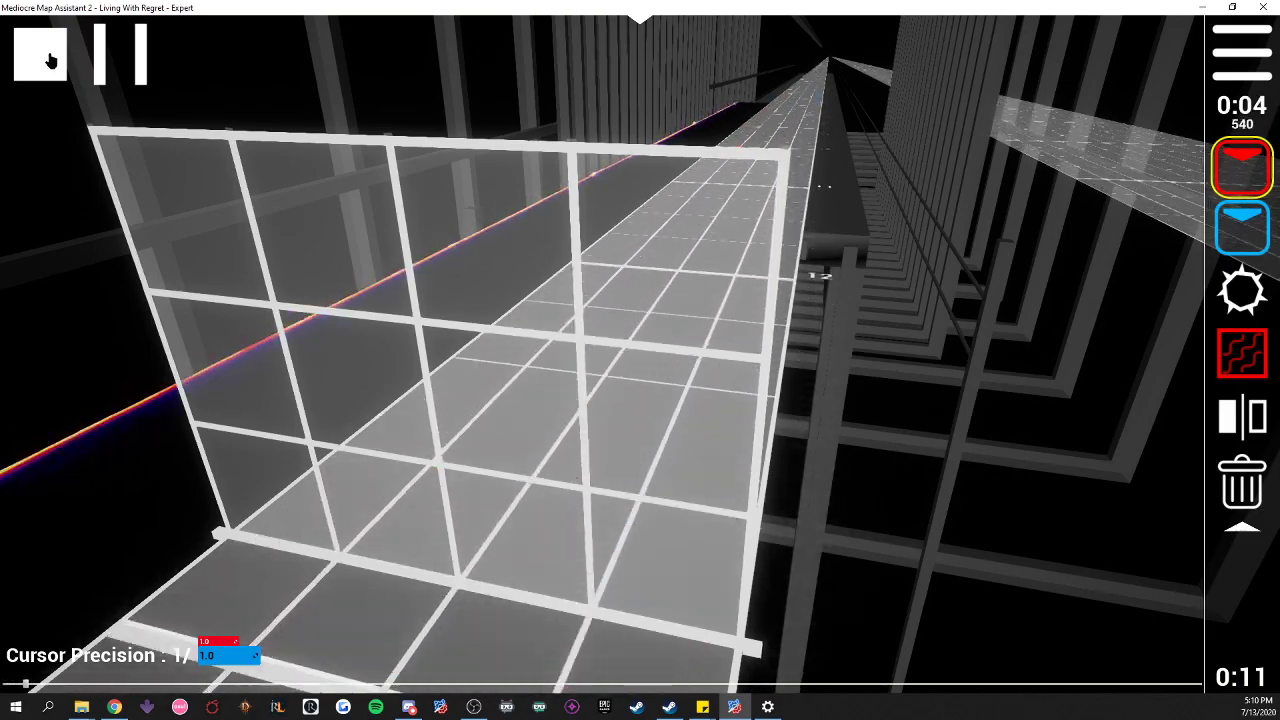
click(50, 58)
- Delete the placed test notes from beat 5 onward with the delete tool
scroll(493, 282, down, 4)
key(5)
click(513, 522)
click(788, 156)
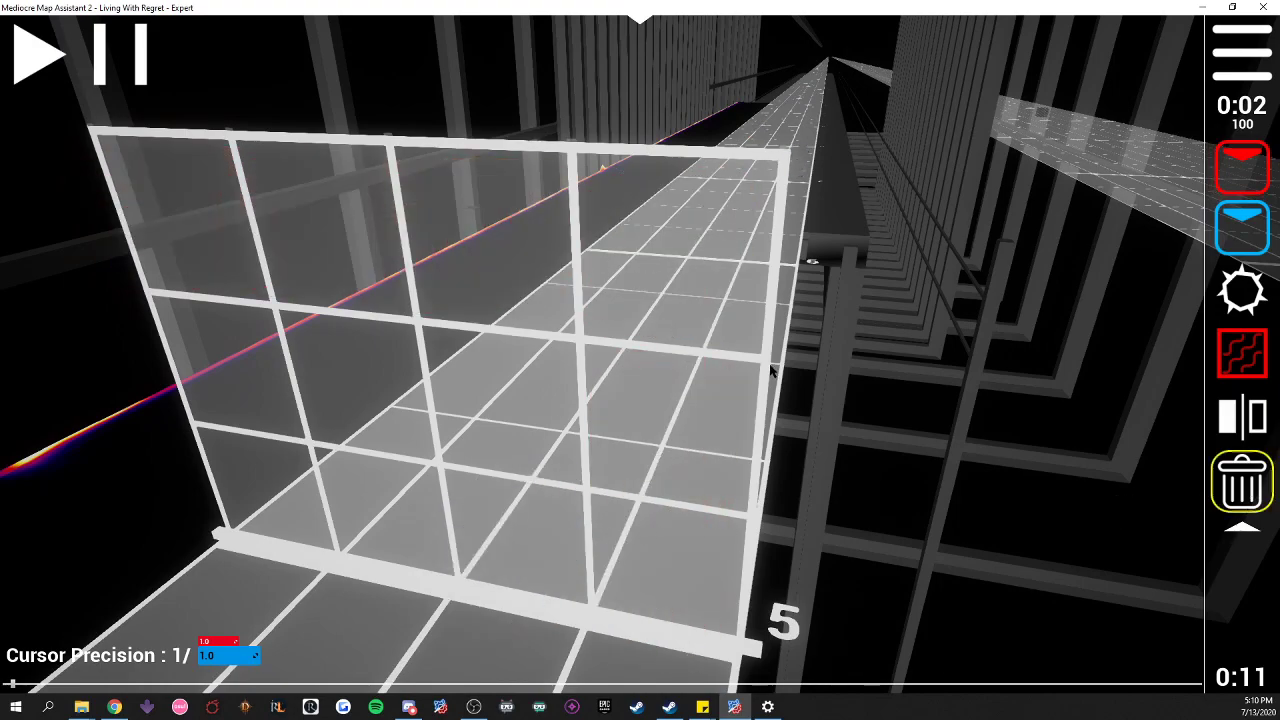
- Review the note sound options in the editor settings, keep Tick, and return to the track
scroll(771, 371, up, 1)
key(Escape)
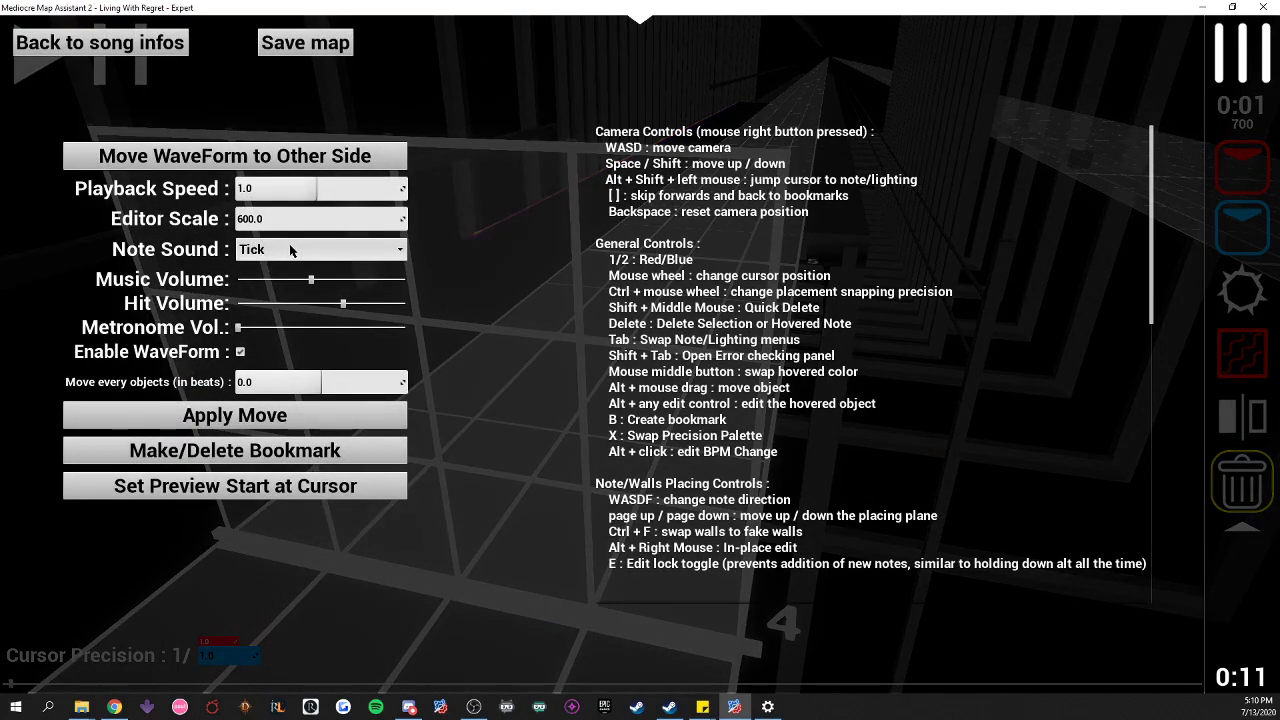
click(290, 250)
click(277, 296)
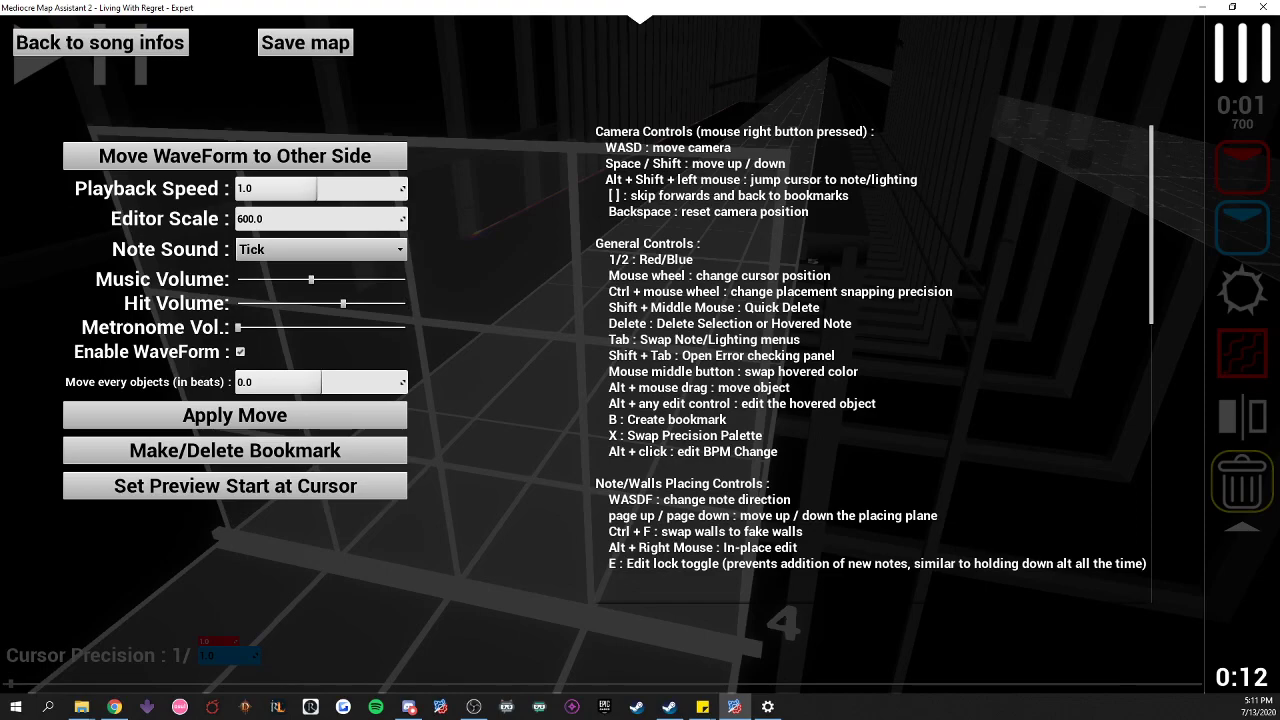
key(Escape)
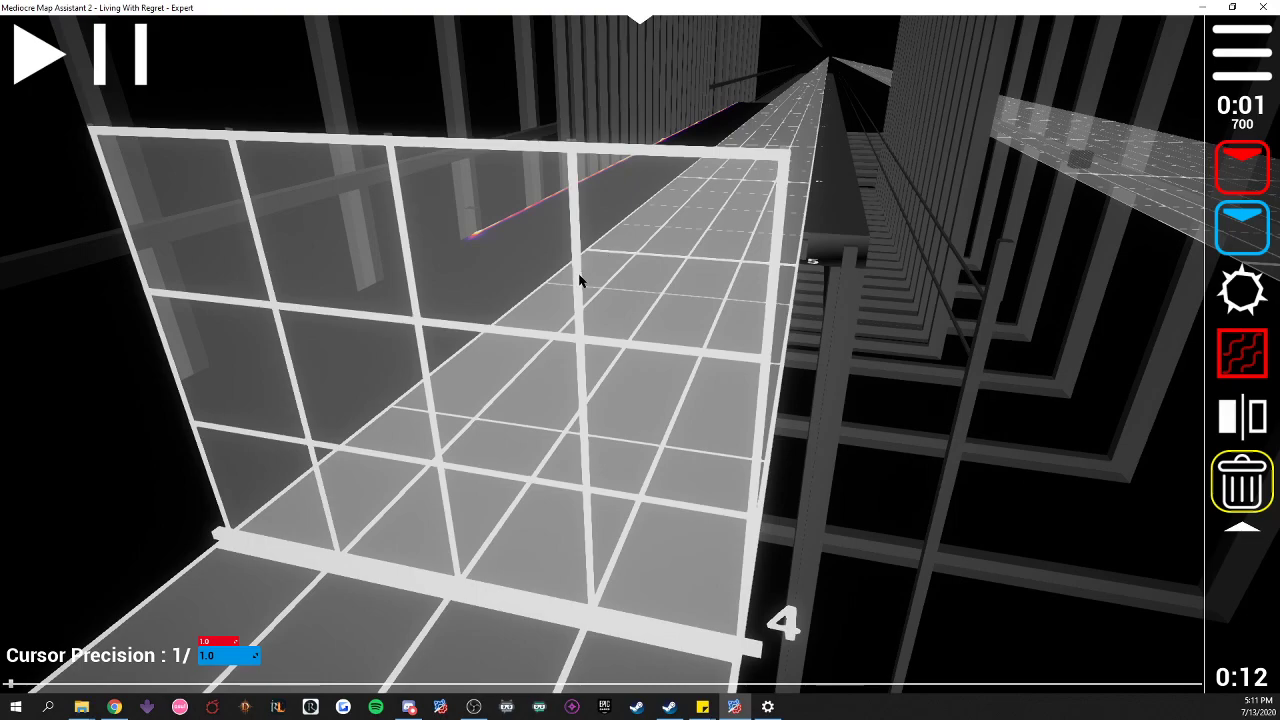
- Select the blue note, return the cursor to beat 0, and cycle the note preview through all eight cut directions and the dot
click(1242, 228)
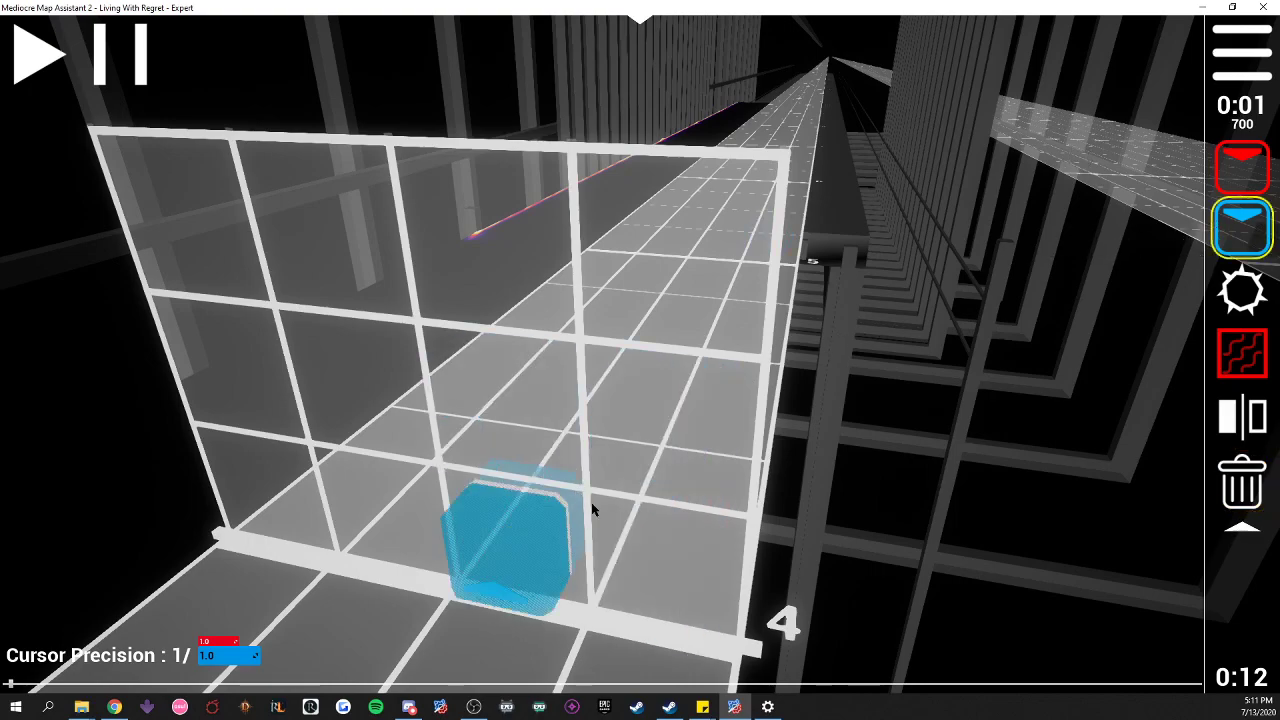
scroll(630, 527, up, 1)
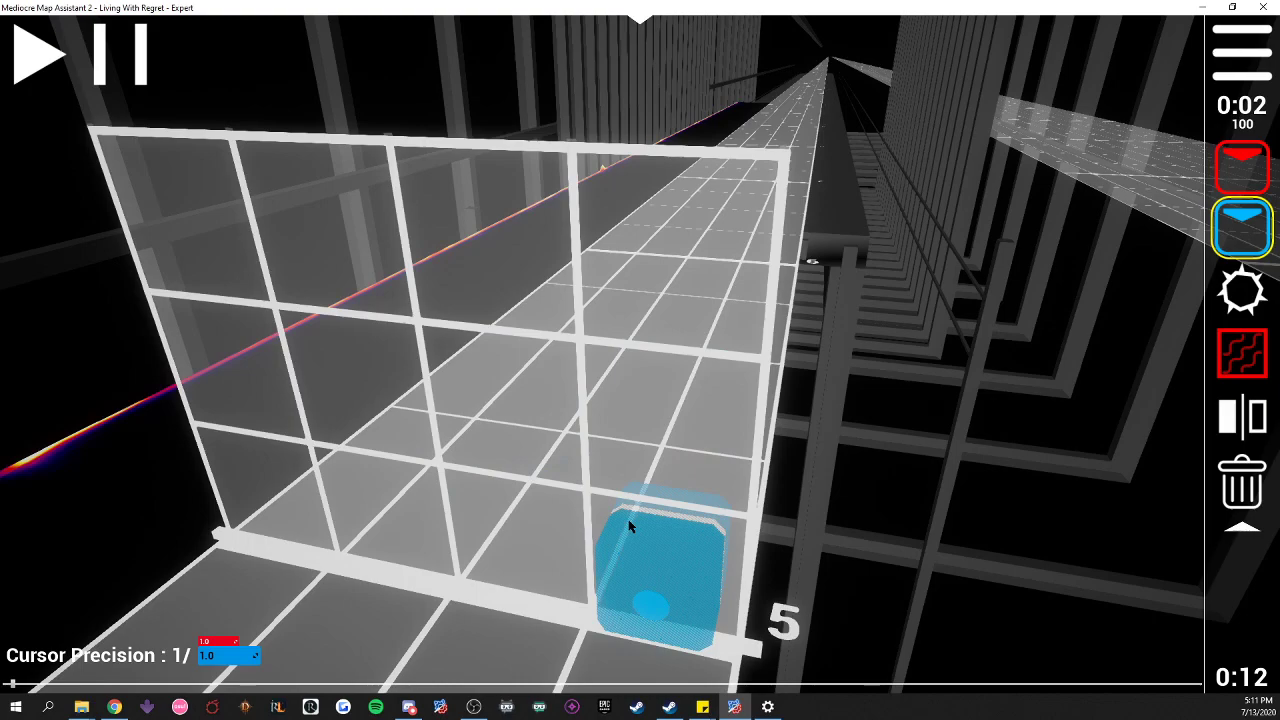
scroll(323, 389, down, 5)
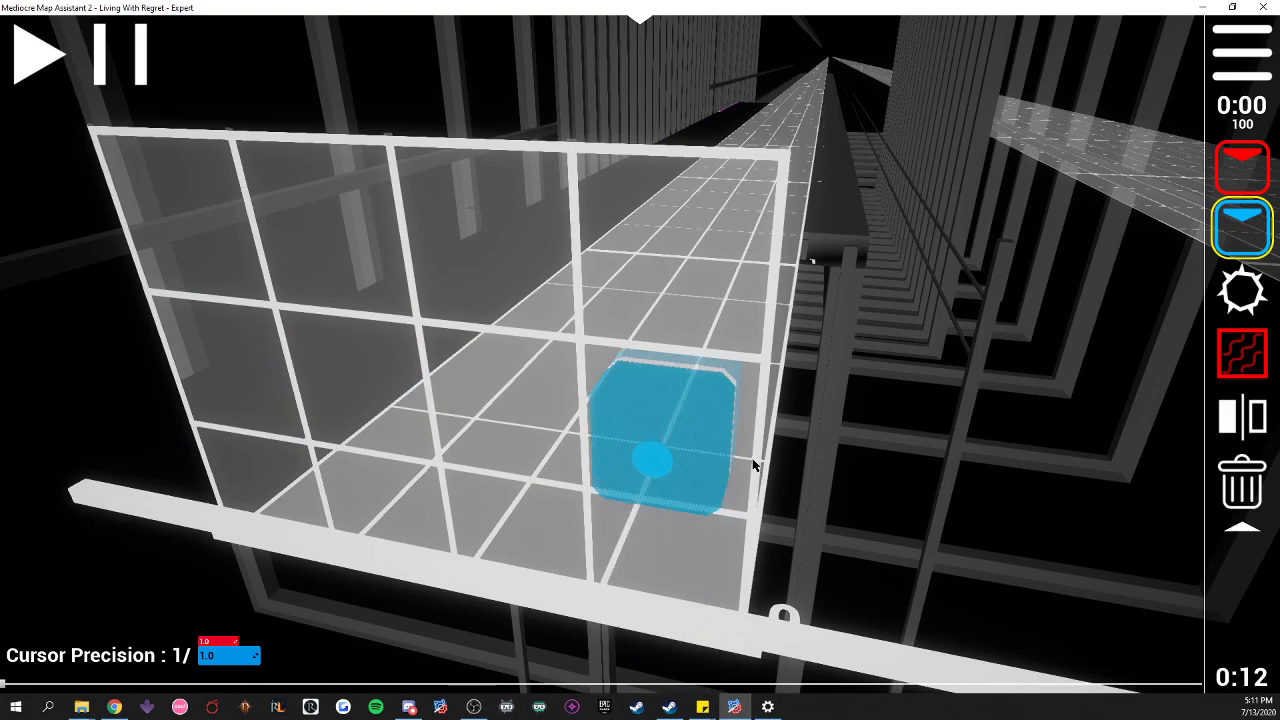
key(KP_1)
key(KP_2)
key(KP_3)
key(KP_4)
key(KP_5)
key(KP_6)
key(KP_7)
key(KP_8)
key(KP_9)
- Change the blue note preview in turn to down-left, down, down-right, left, dot and right, ending on down-left
key(KP_1)
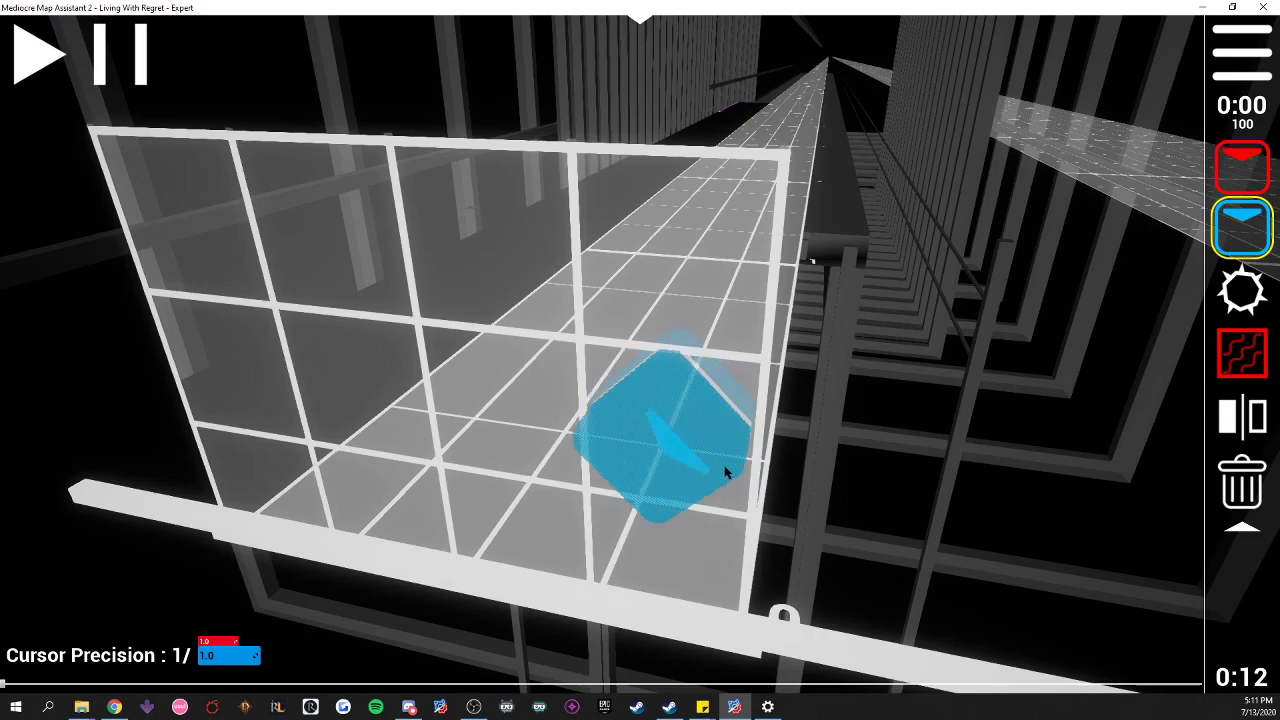
key(KP_2)
key(KP_3)
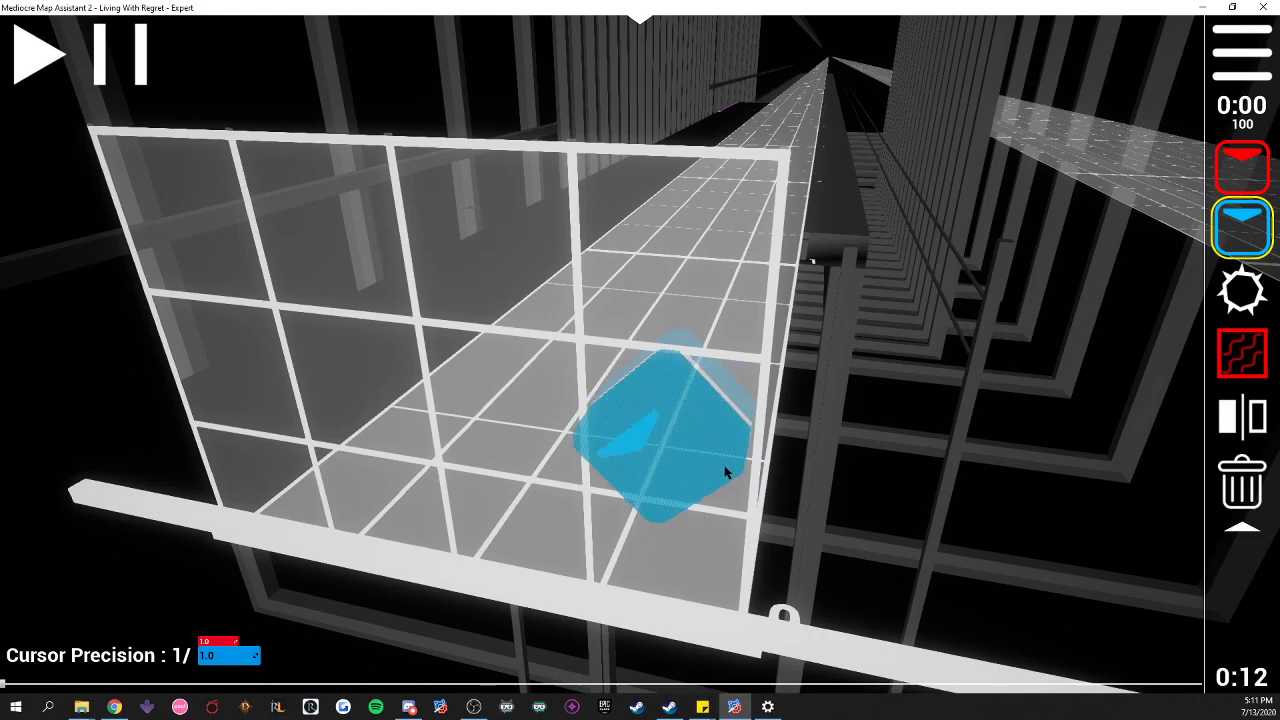
key(KP_4)
key(KP_5)
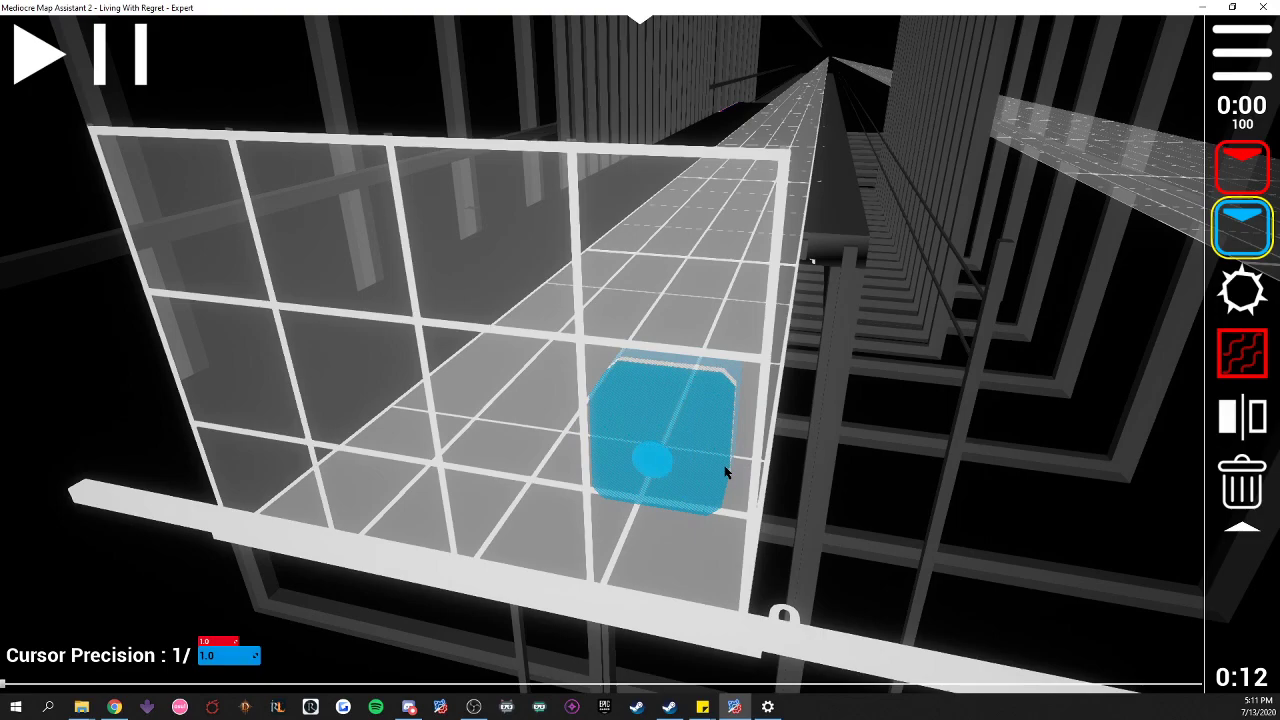
key(KP_6)
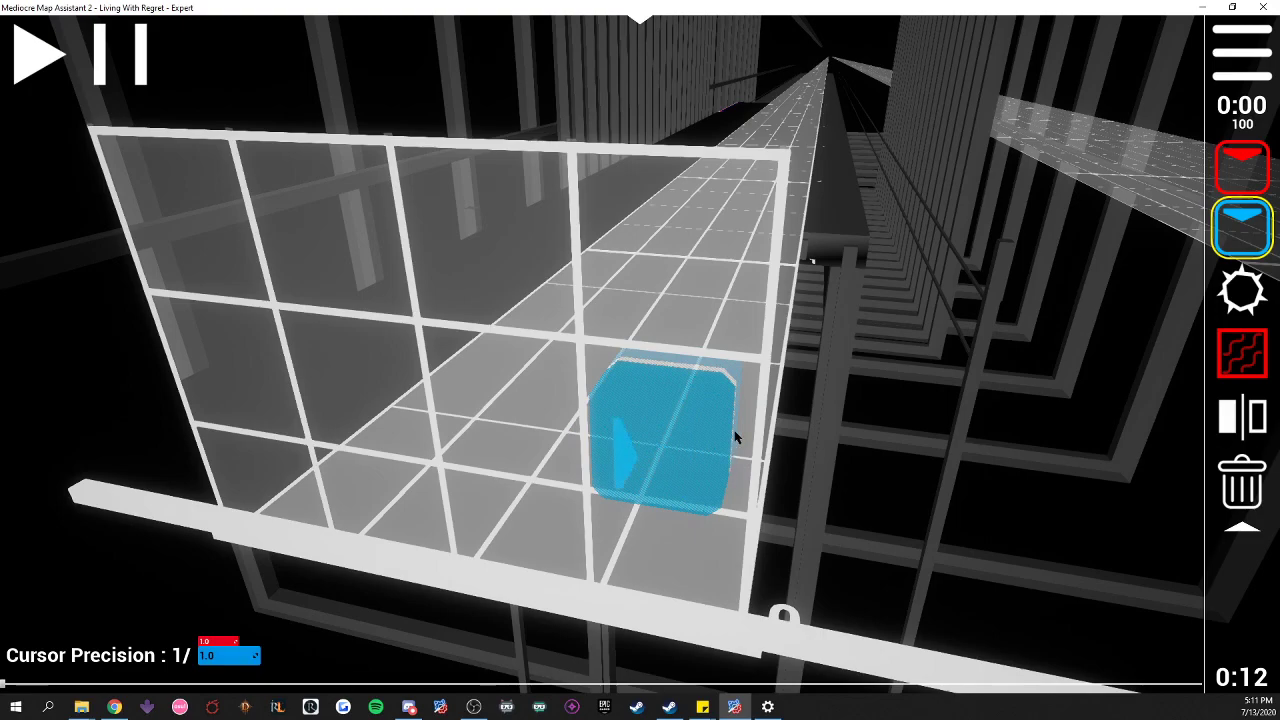
key(KP_3)
key(KP_2)
key(KP_1)
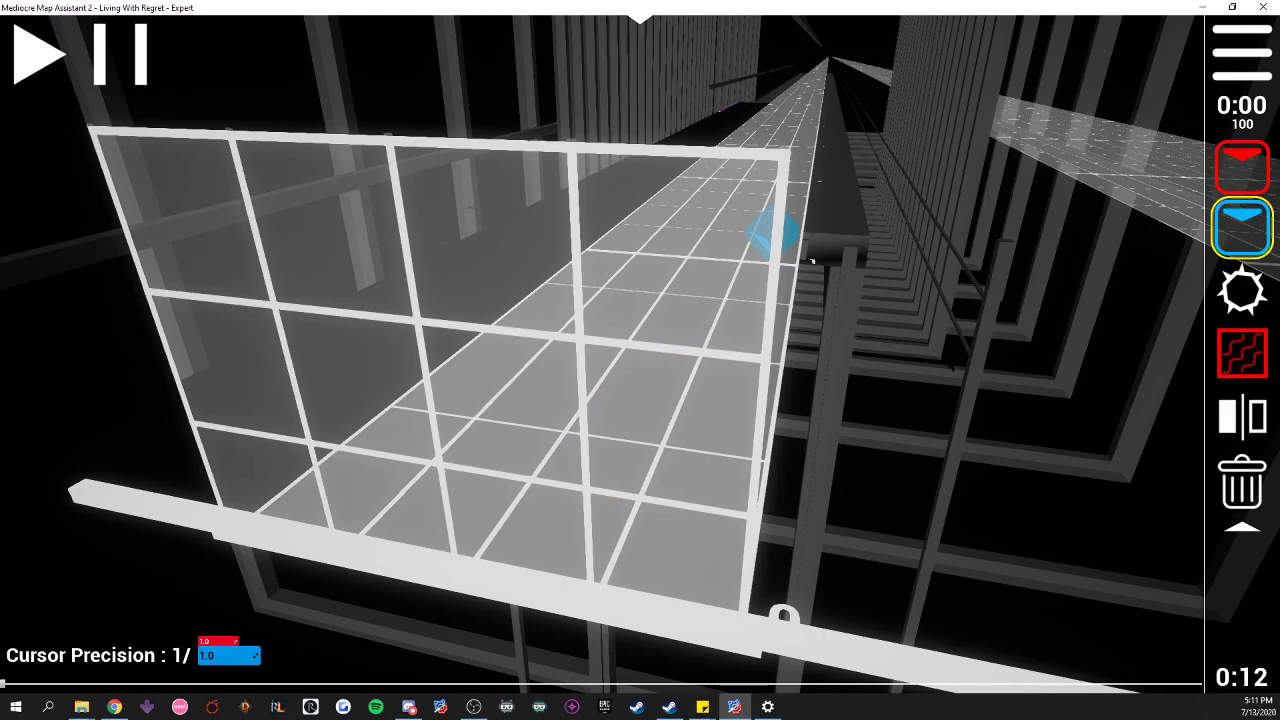
- Switch in turn through the red note, blue note, bomb and wall placement tools
key(1)
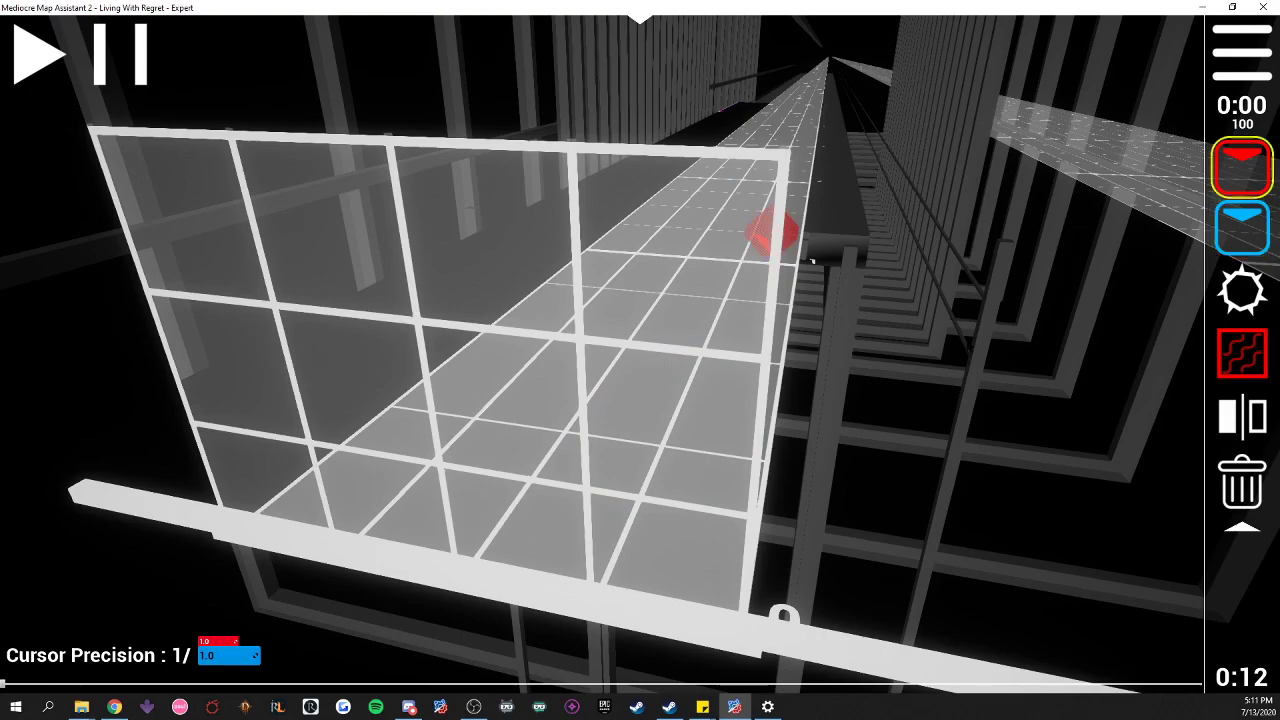
key(2)
key(3)
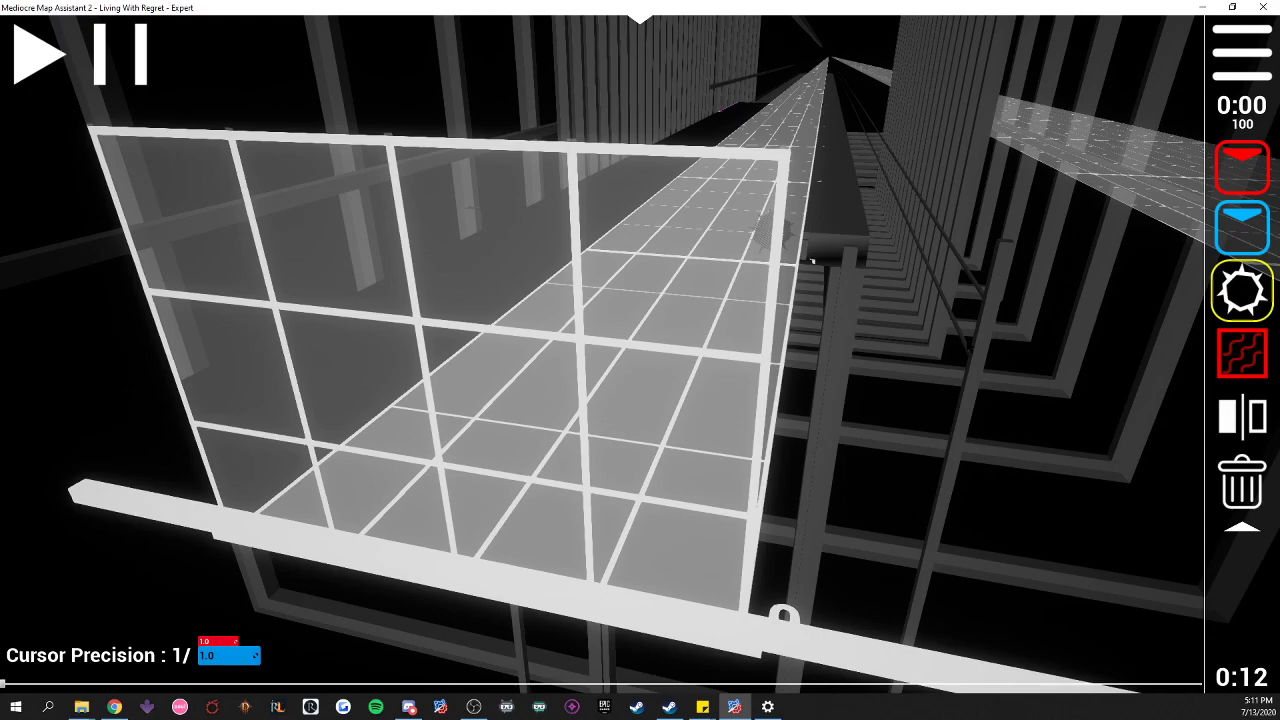
key(4)
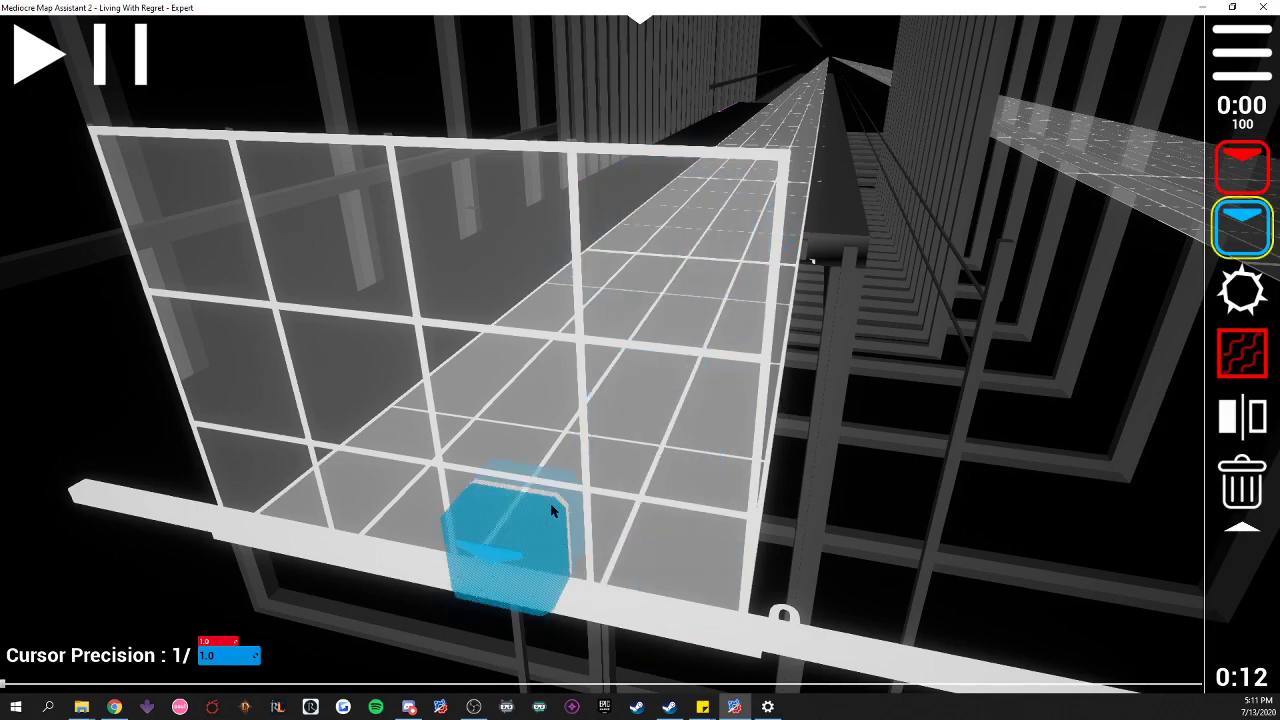
- Step the cursor between beats 0 and 5, and play the song from beat 3 to listen for the opening beats
scroll(551, 503, up, 1)
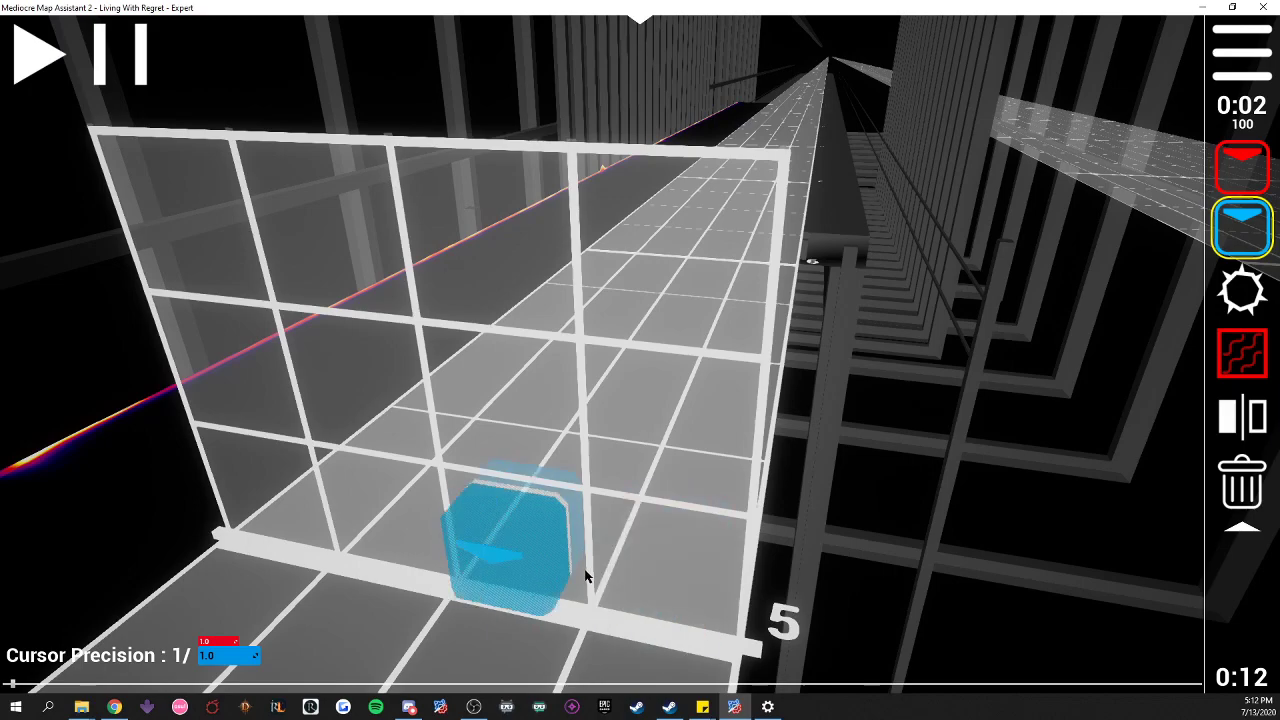
scroll(555, 526, down, 1)
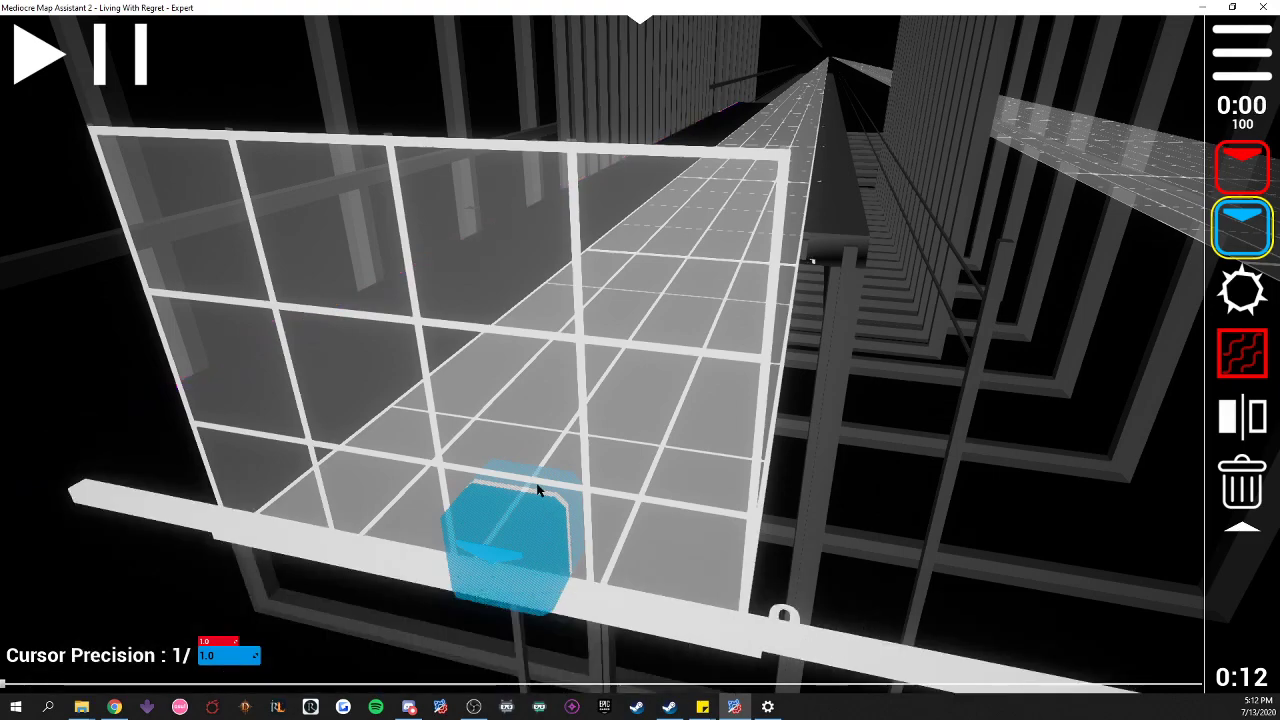
scroll(537, 489, up, 1)
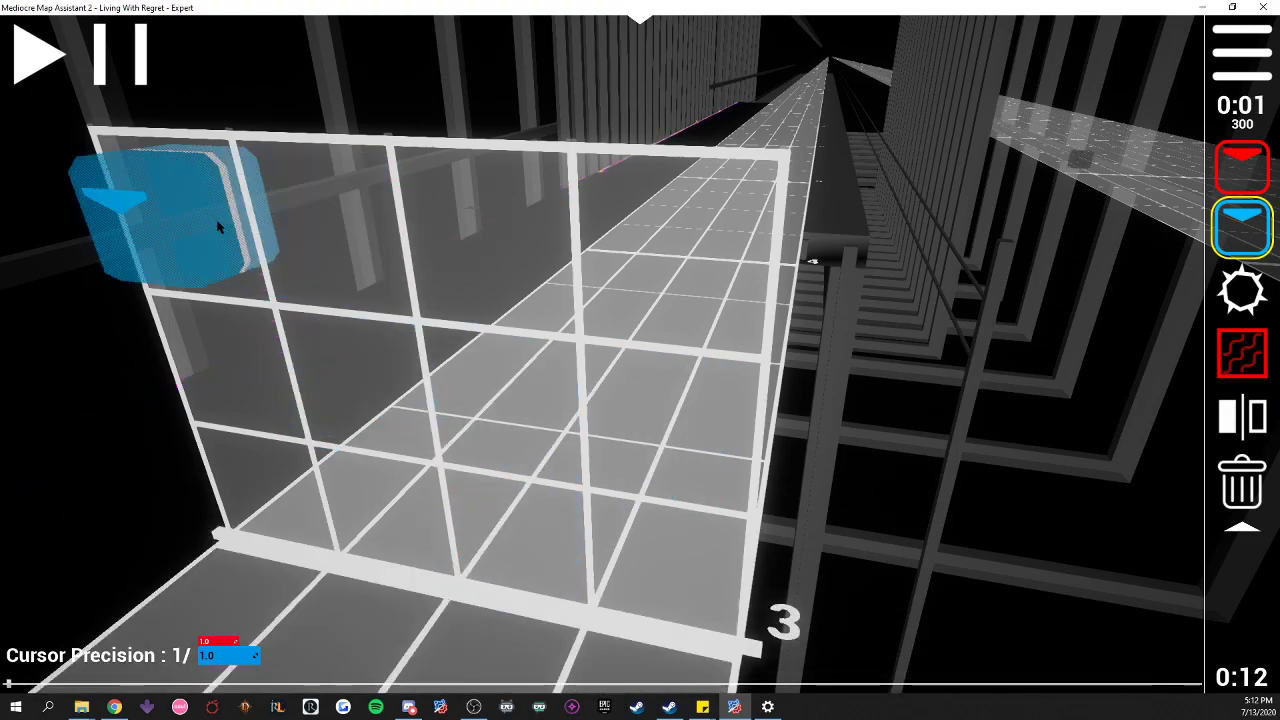
click(24, 67)
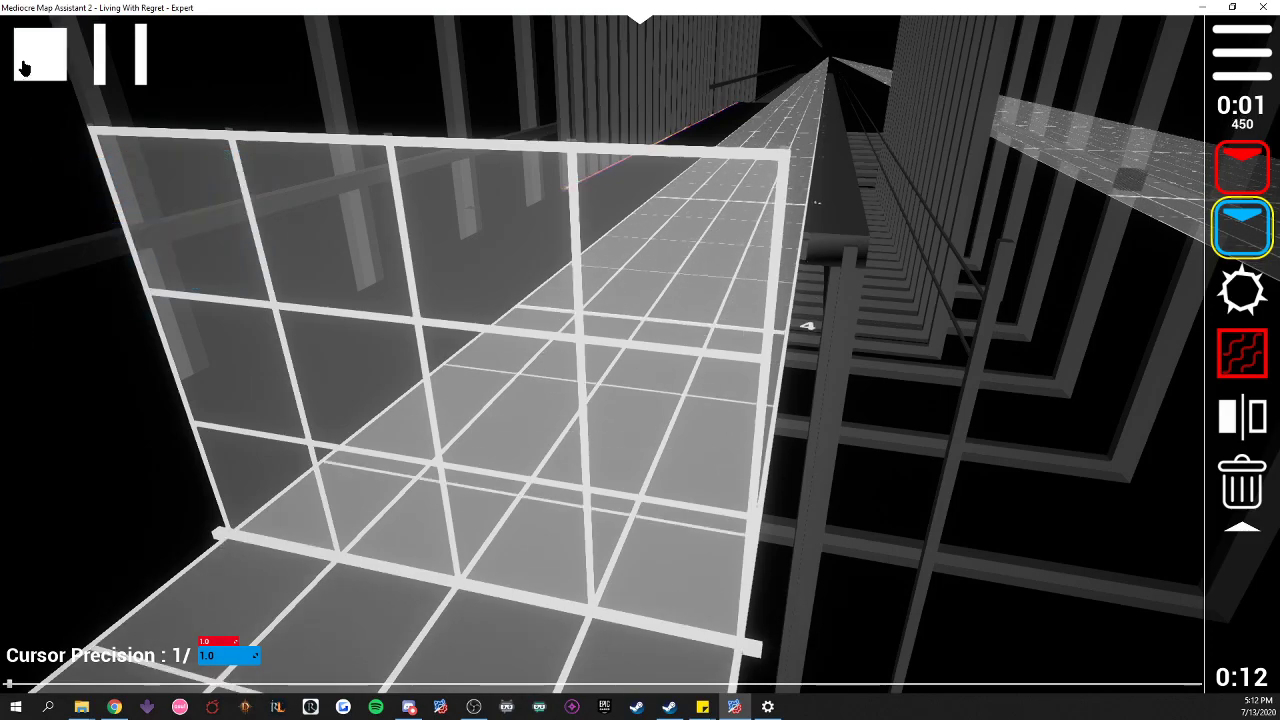
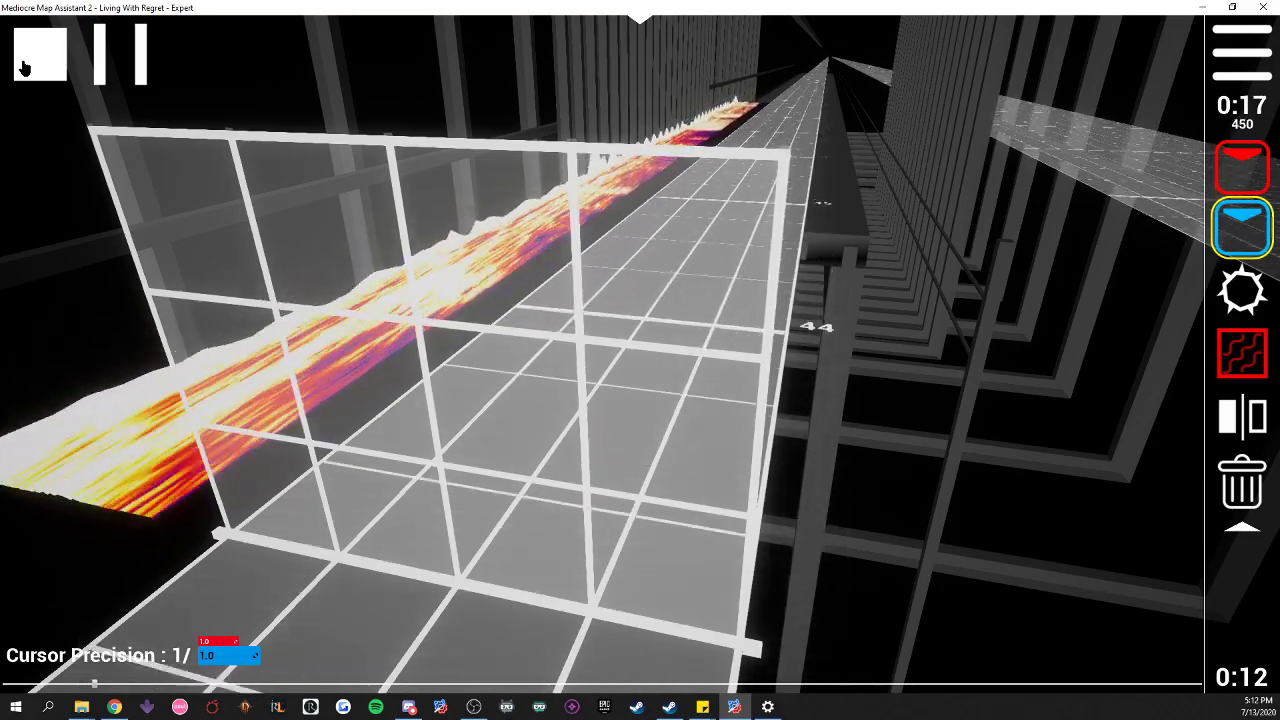
click(25, 67)
- Place a down-cut blue note at beat 5 in the third lane of the bottom row
scroll(714, 404, up, 1)
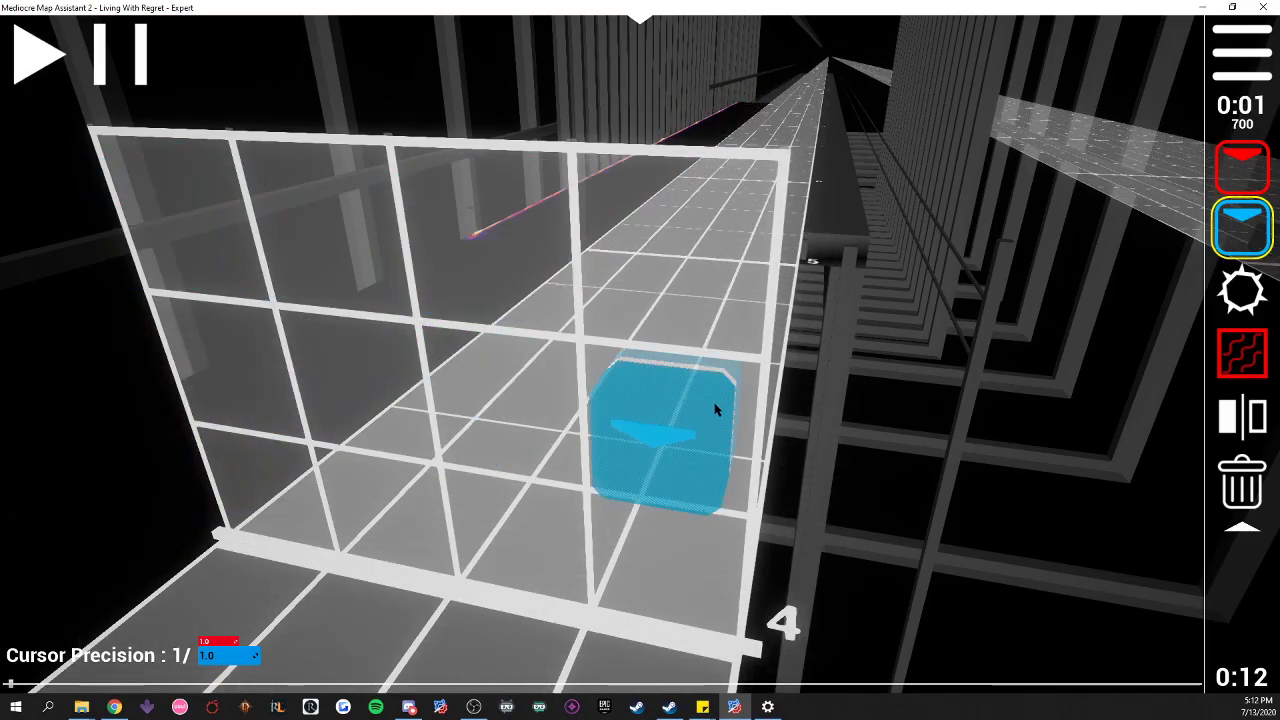
click(560, 522)
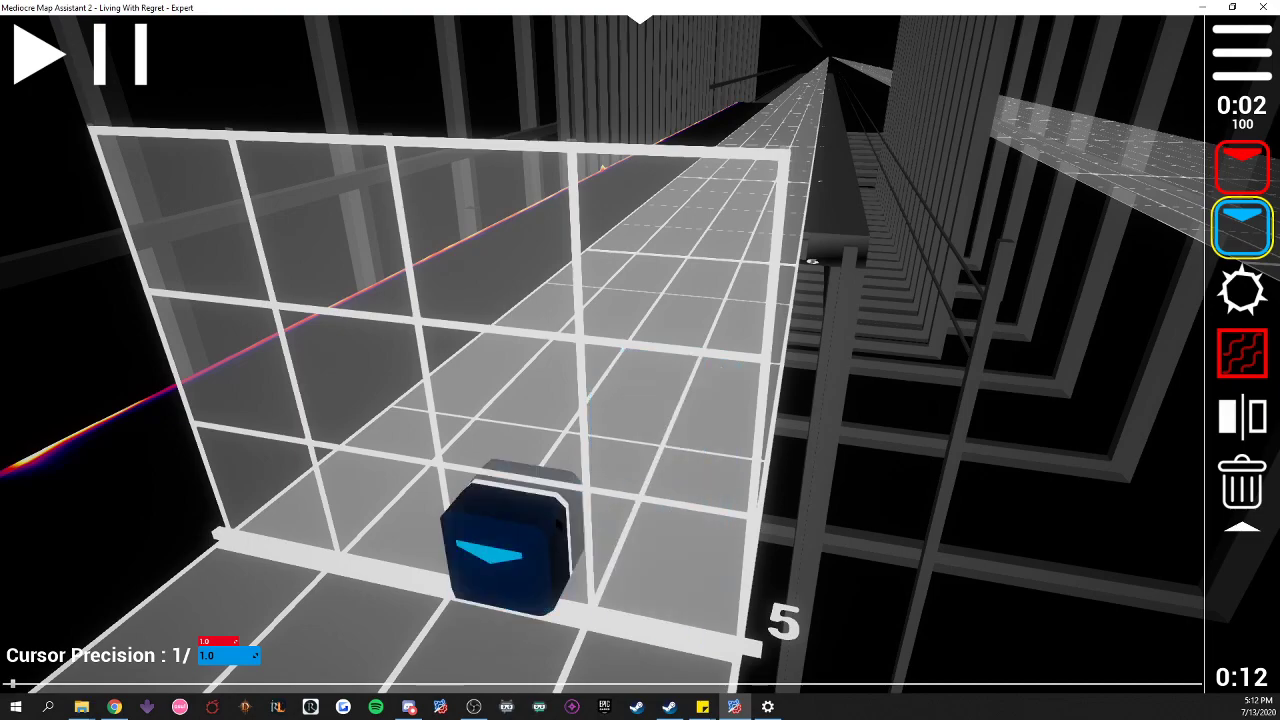
scroll(445, 455, down, 1)
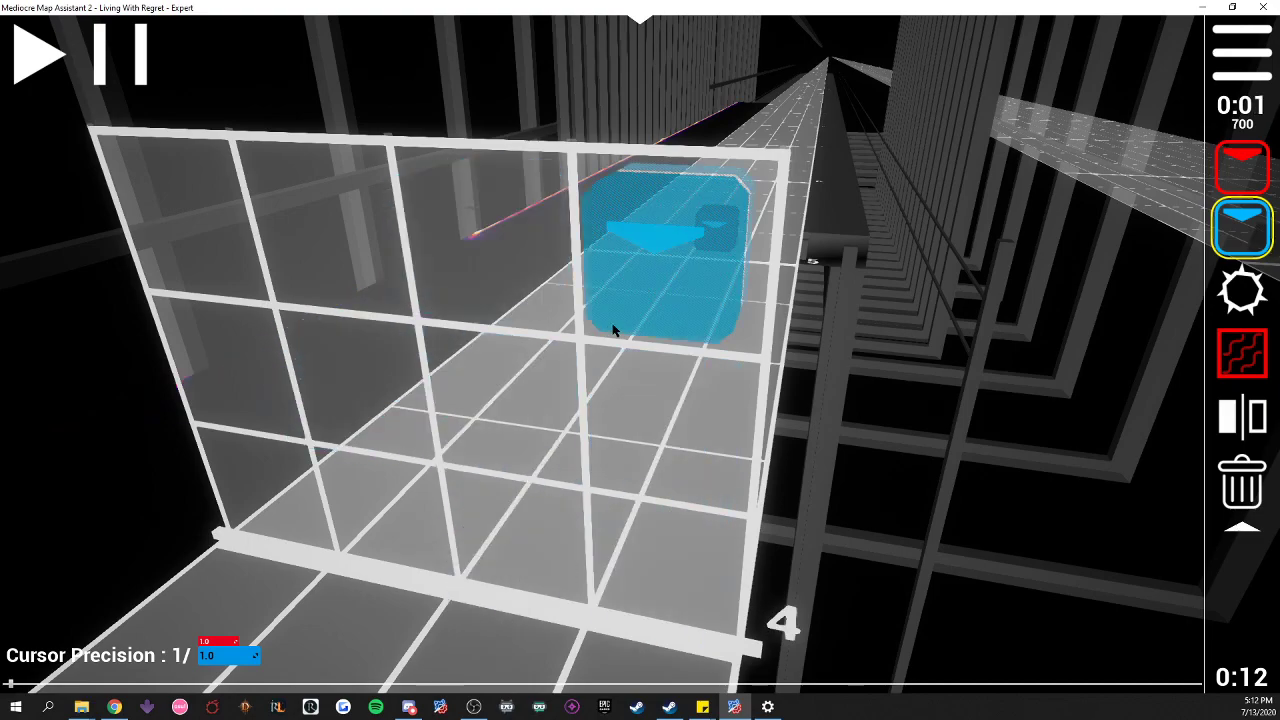
scroll(600, 345, up, 1)
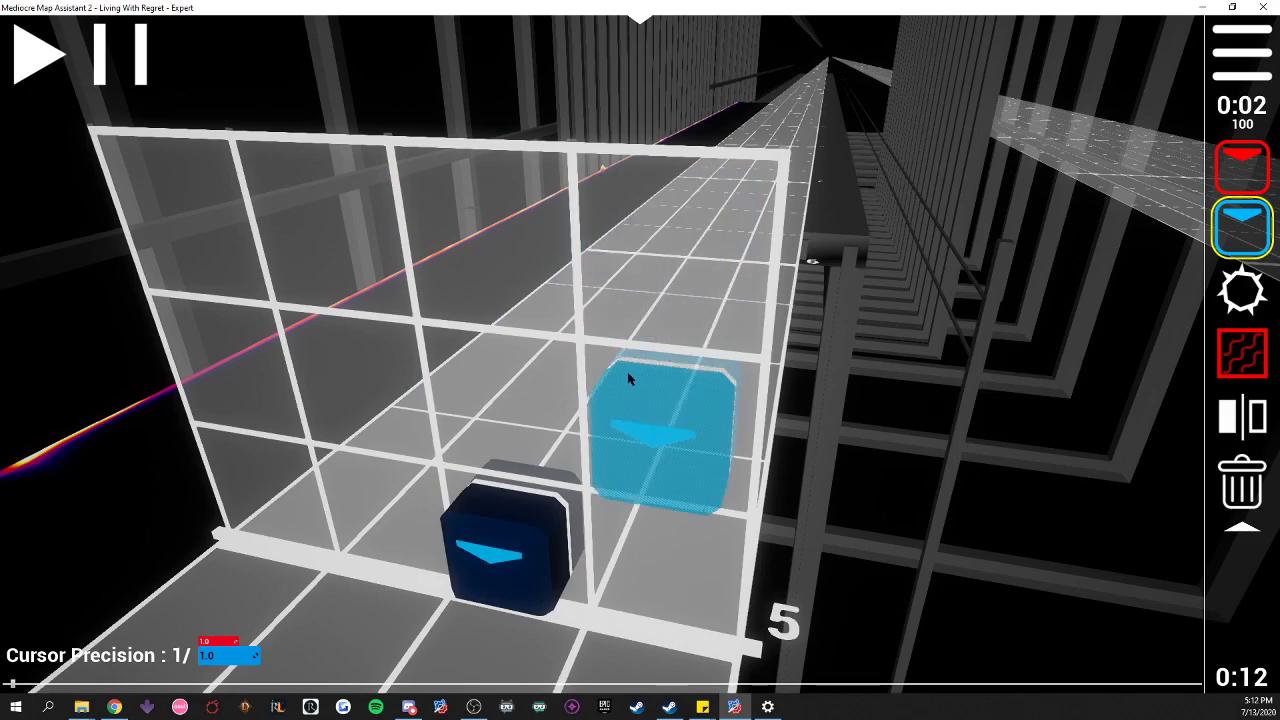
- Place a down-cut red note at beat 7 in the second lane of the bottom row
scroll(597, 383, up, 1)
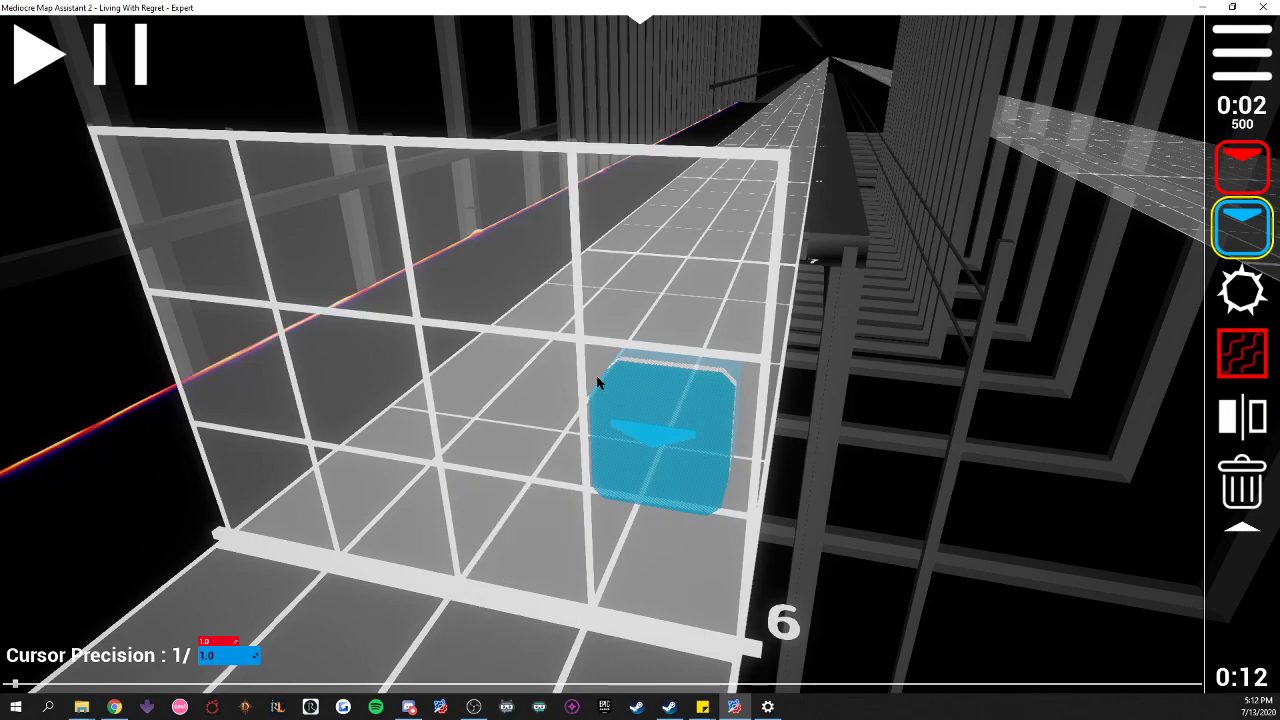
scroll(597, 383, up, 1)
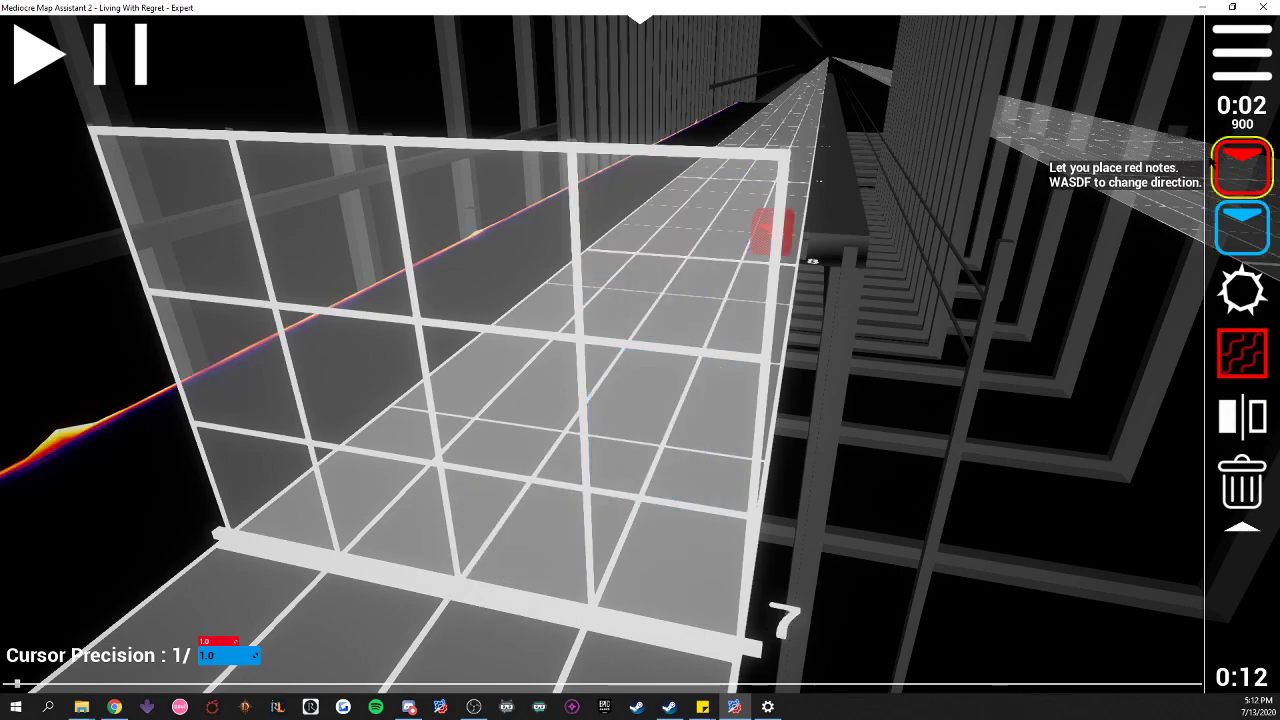
click(418, 478)
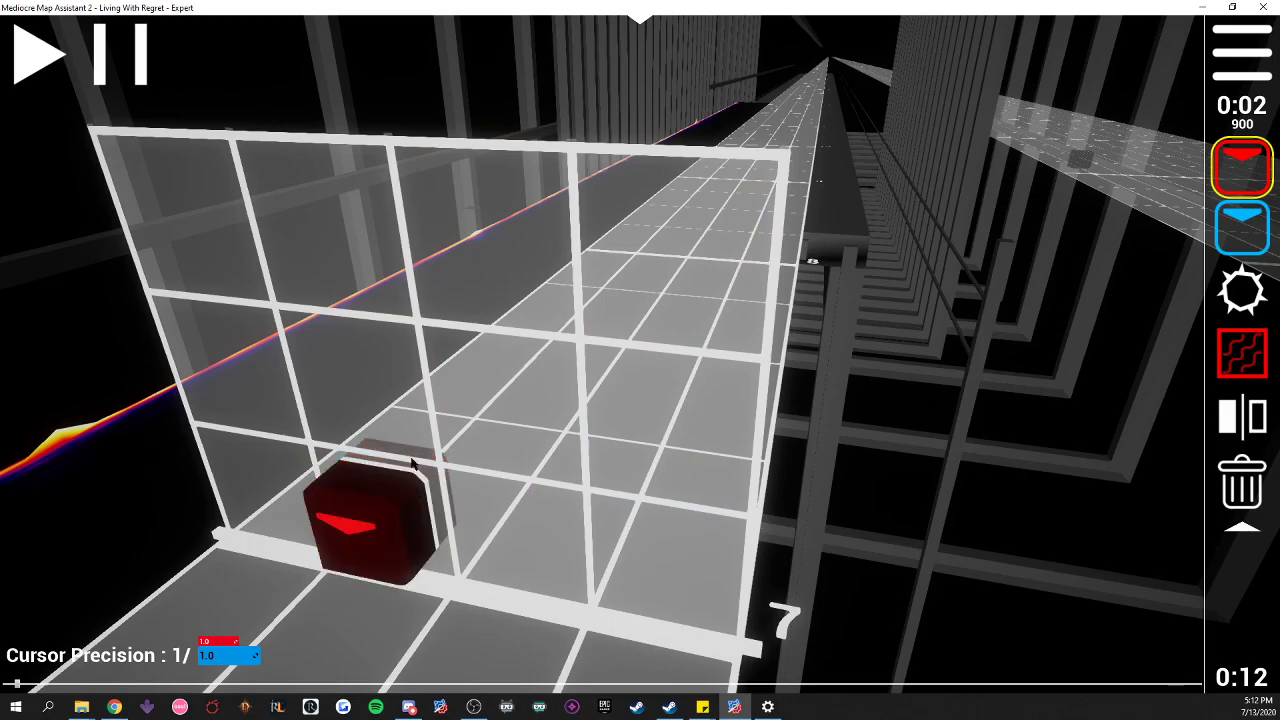
- Play back the section around the beat 5 and beat 7 notes to check their timing against the music
scroll(197, 145, down, 2)
click(50, 52)
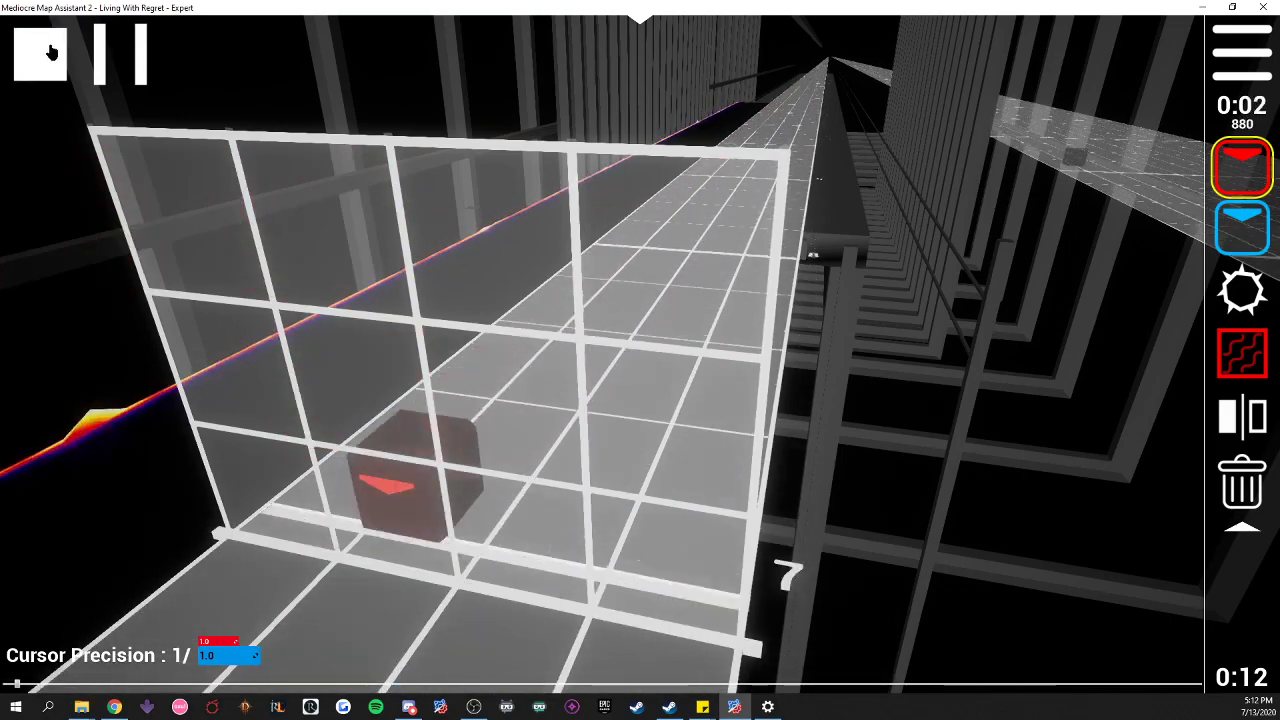
click(50, 52)
scroll(290, 230, up, 2)
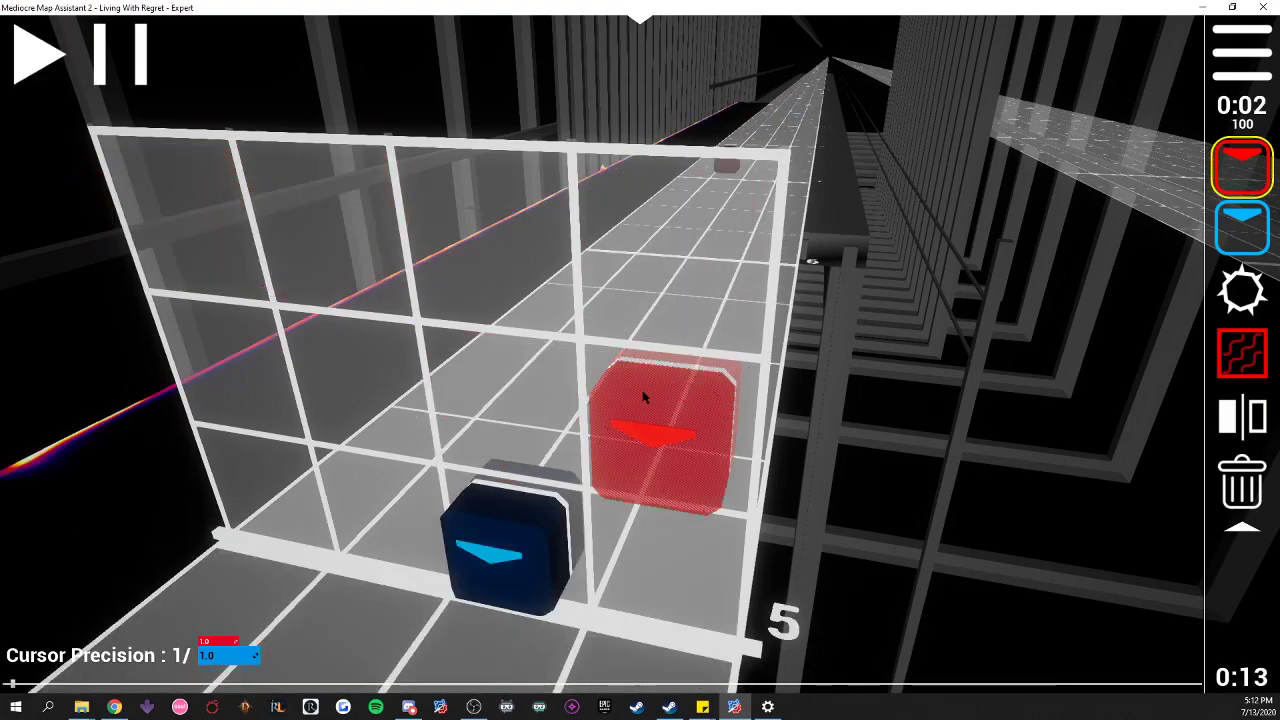
scroll(630, 395, down, 3)
click(14, 74)
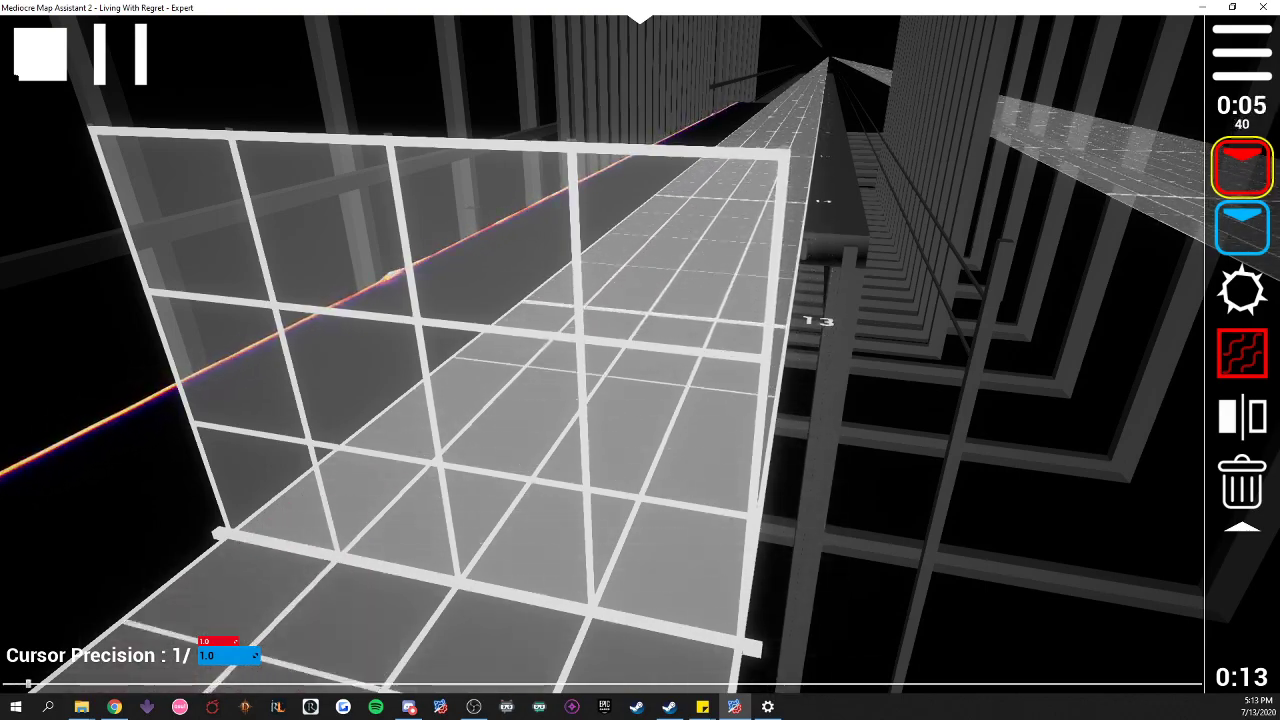
click(14, 74)
- Place an up-cut blue note at beat 11 in the third lane of the bottom row
scroll(250, 127, up, 4)
scroll(250, 127, up, 2)
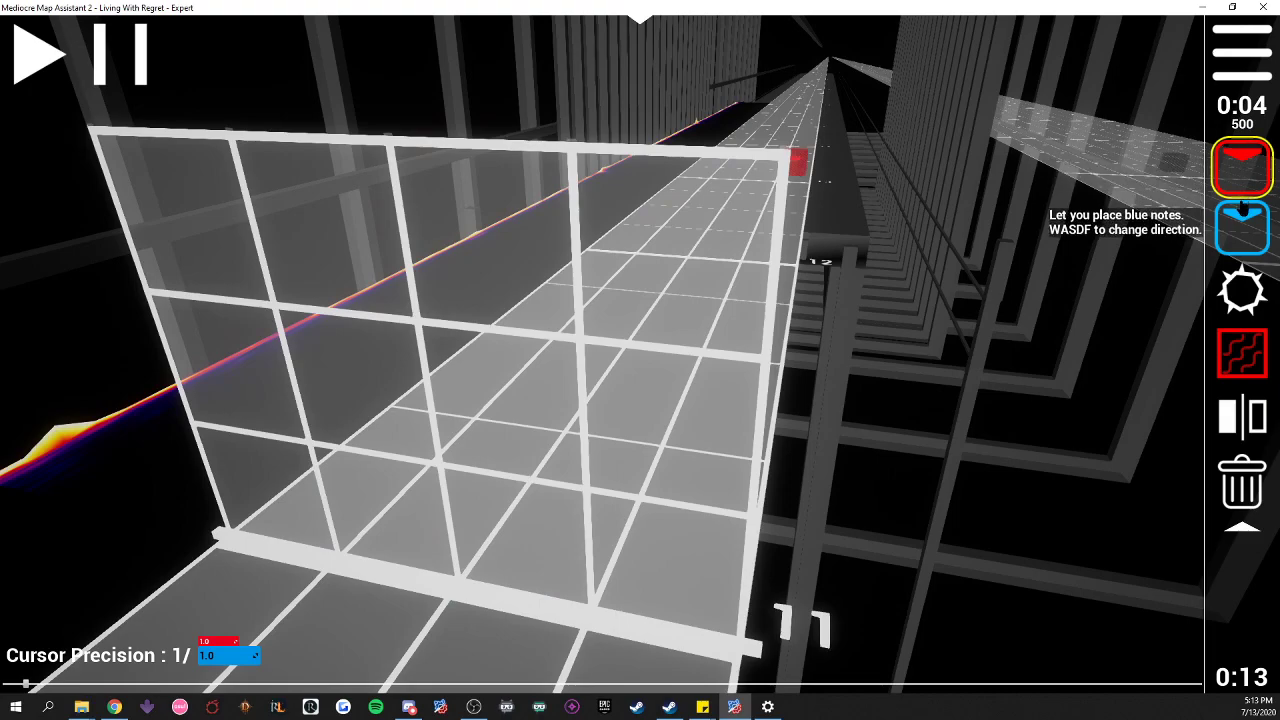
click(1242, 210)
click(501, 505)
- Place an up-cut red note at beat 13 in the second lane of the bottom row
scroll(469, 440, up, 1)
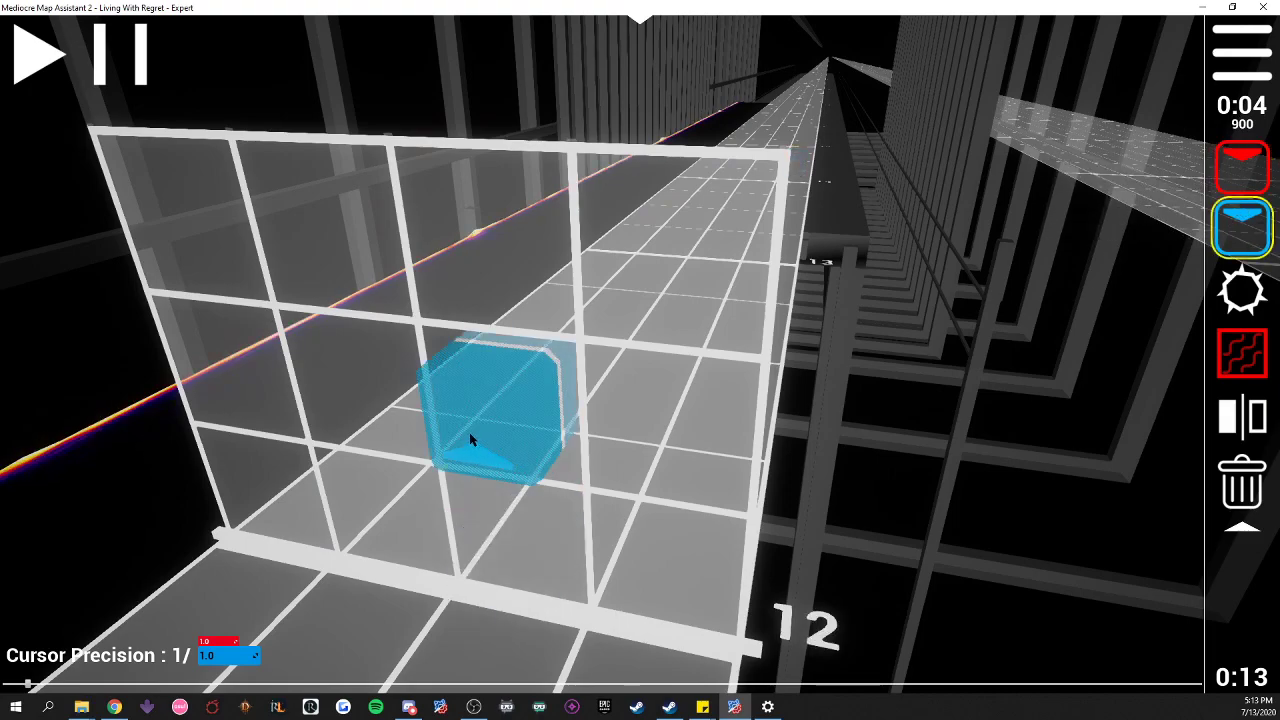
scroll(469, 437, up, 1)
key(1)
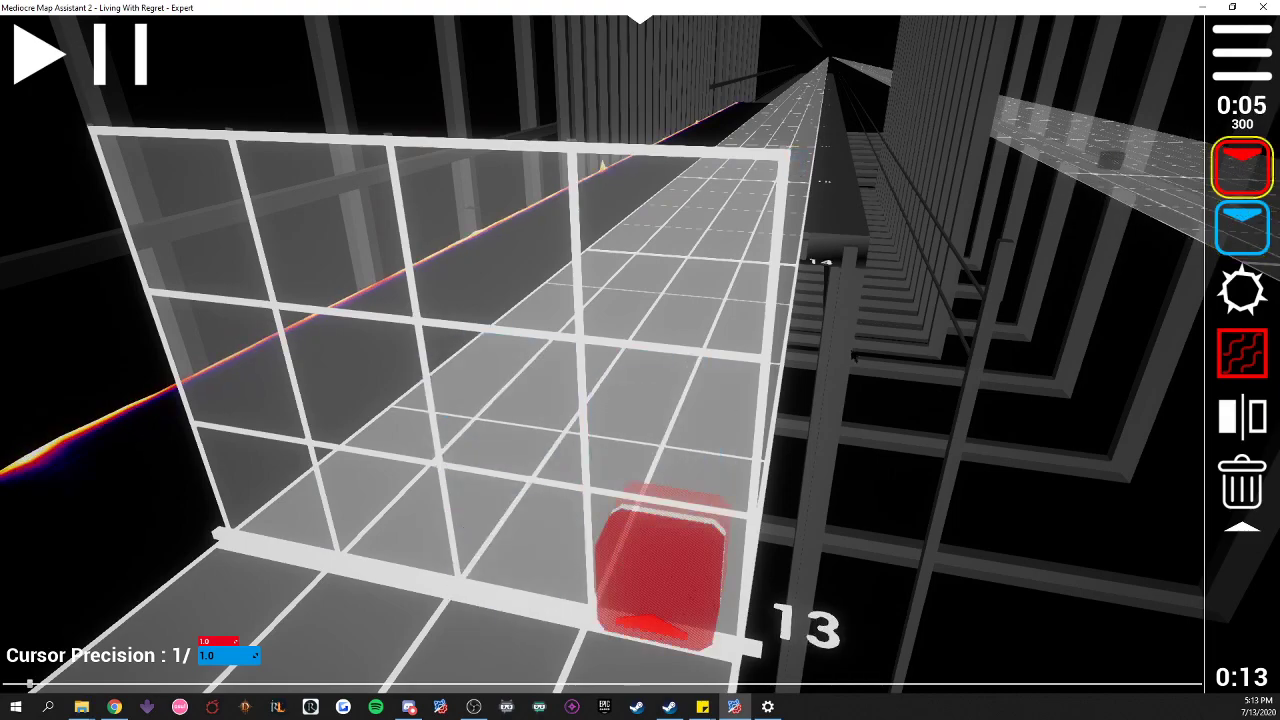
click(360, 515)
- Place a blue note at beat 14 in the third lane and a down-cut red note at beat 15 in the second lane
scroll(500, 535, up, 1)
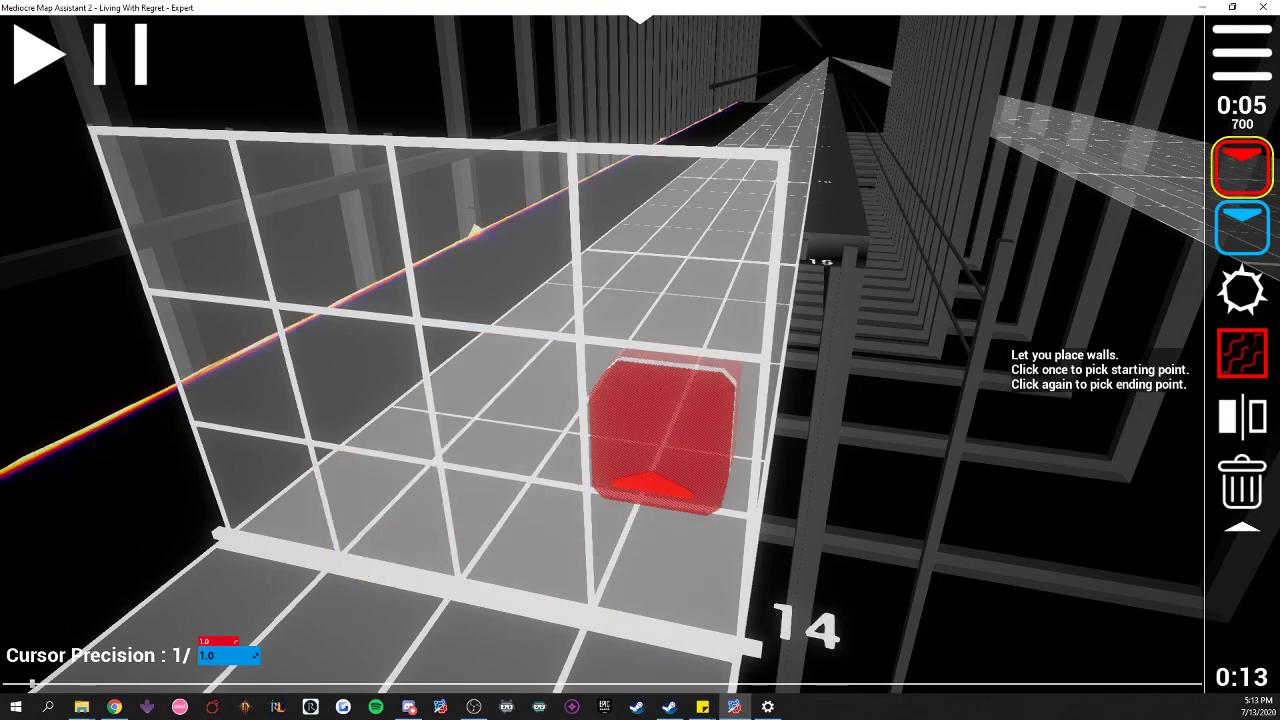
scroll(617, 377, down, 1)
scroll(605, 395, up, 1)
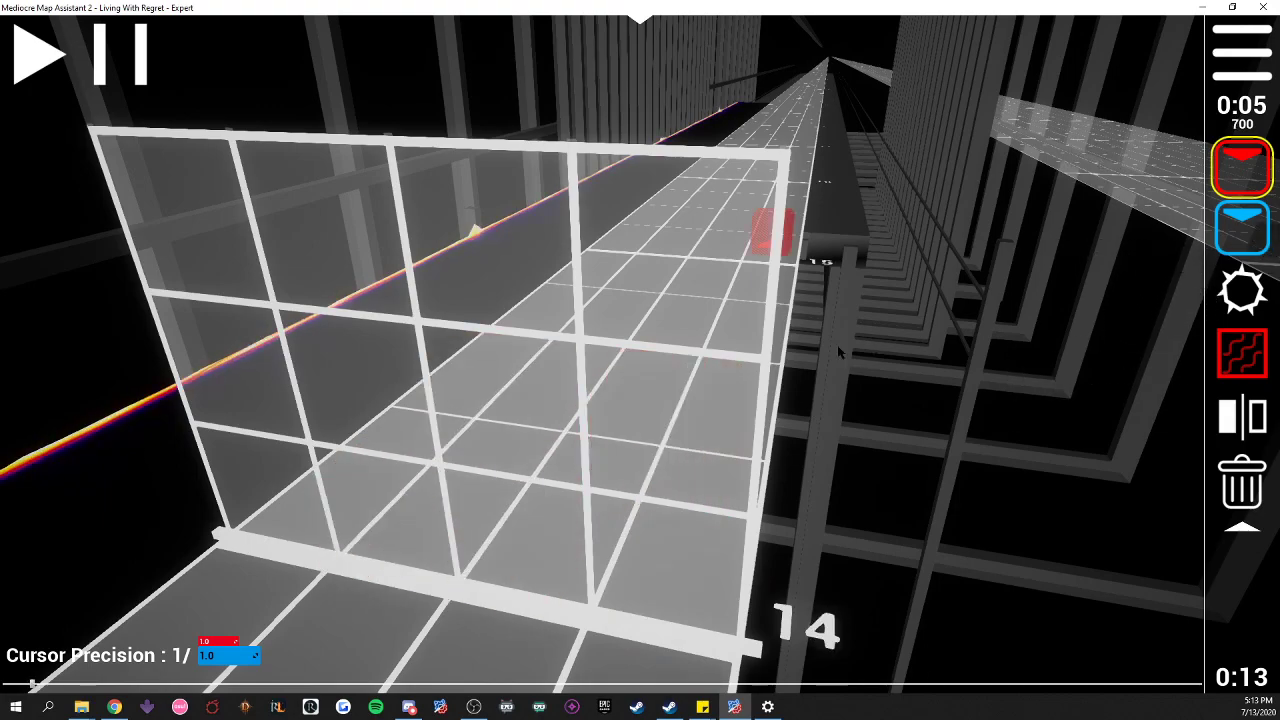
key(2)
click(530, 512)
scroll(640, 440, up, 1)
key(1)
click(443, 503)
- Return to beat 0, play the map through the placed notes, and stop playback
key(Home)
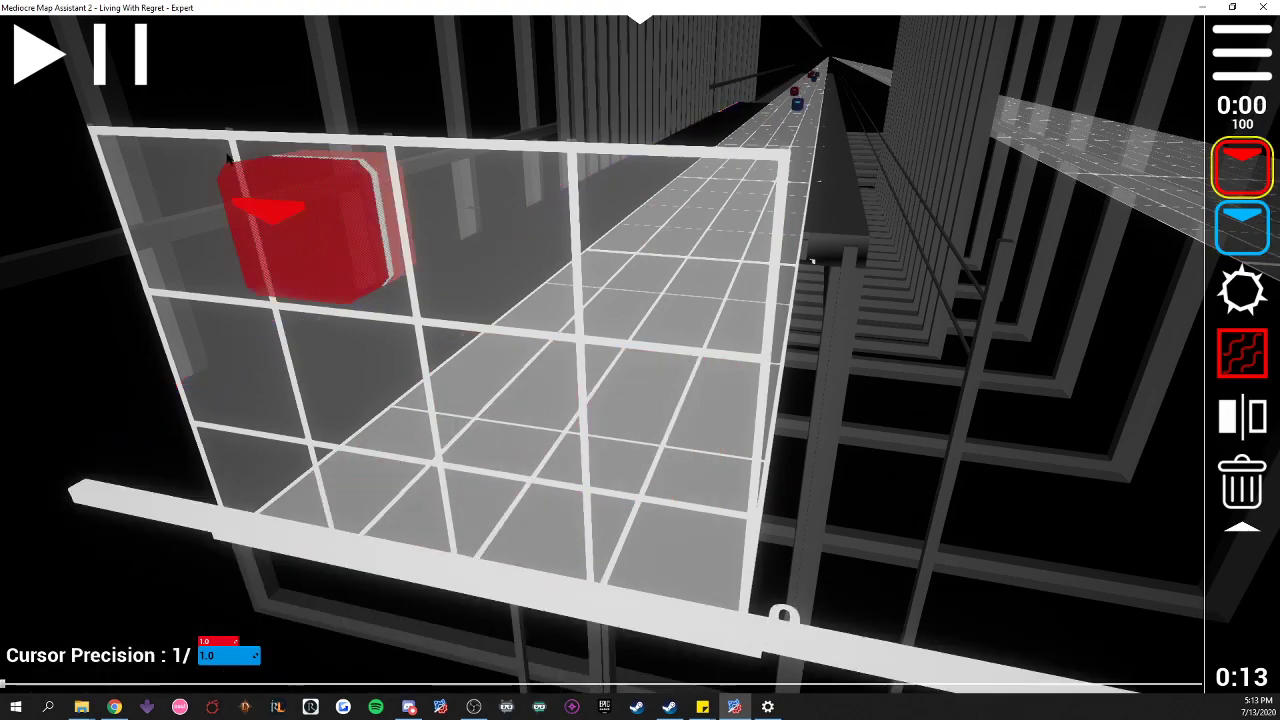
click(57, 70)
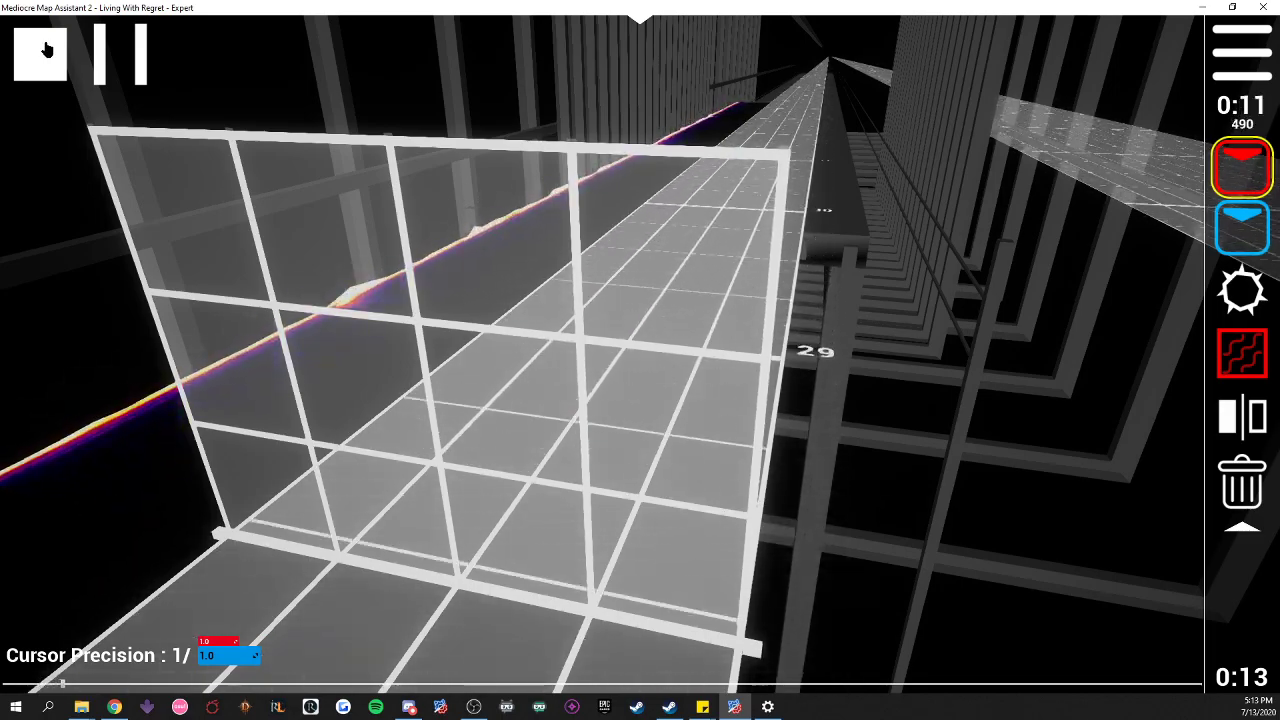
click(45, 50)
- Review the placed notes from beat 5 onward and replay the section from beat 12
scroll(598, 314, down, 4)
scroll(598, 314, down, 1)
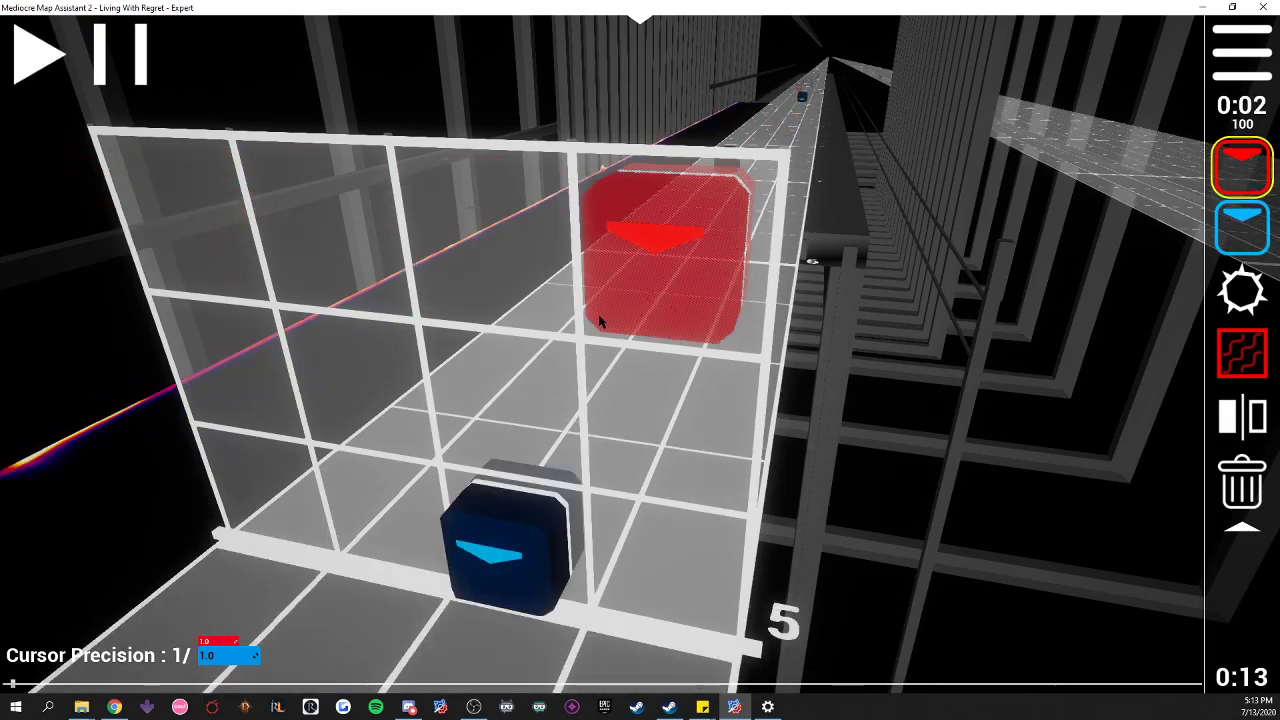
scroll(760, 363, down, 4)
scroll(594, 306, down, 1)
scroll(457, 323, up, 2)
scroll(132, 162, down, 1)
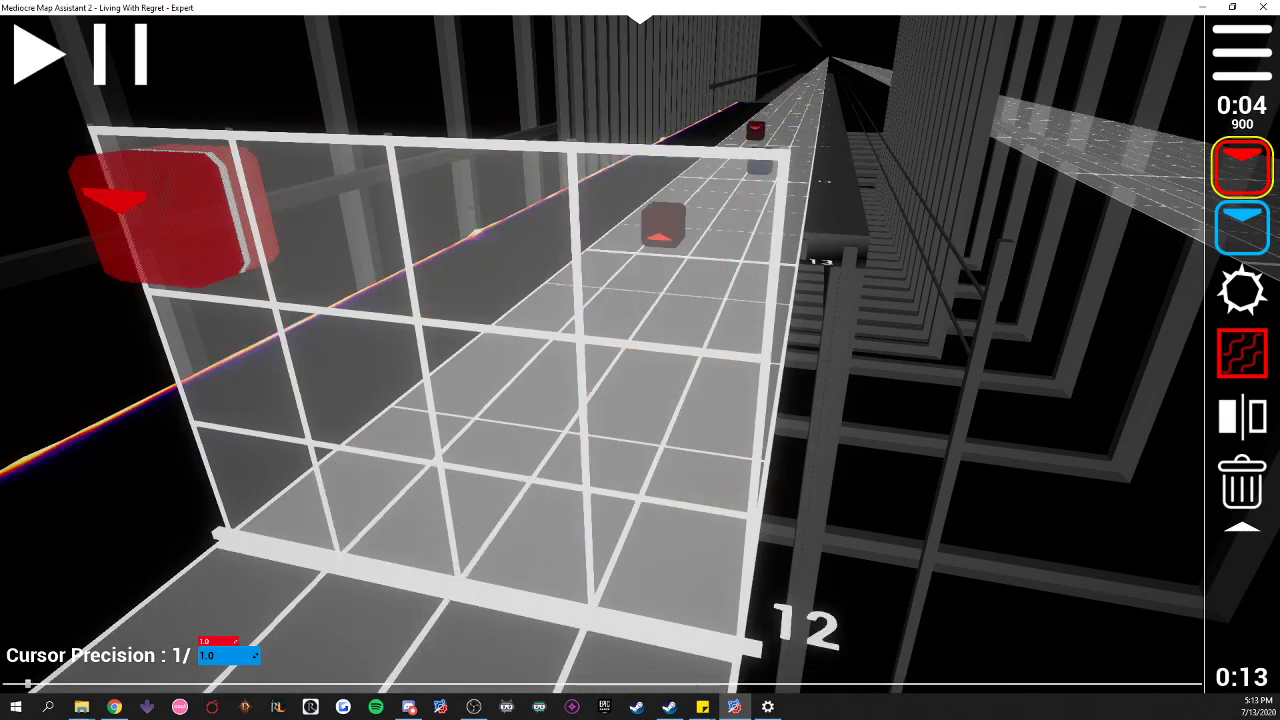
click(28, 64)
click(28, 64)
- Delete the blue note at beat 14 and the red note at beat 15
scroll(220, 200, down, 2)
click(1245, 488)
click(484, 548)
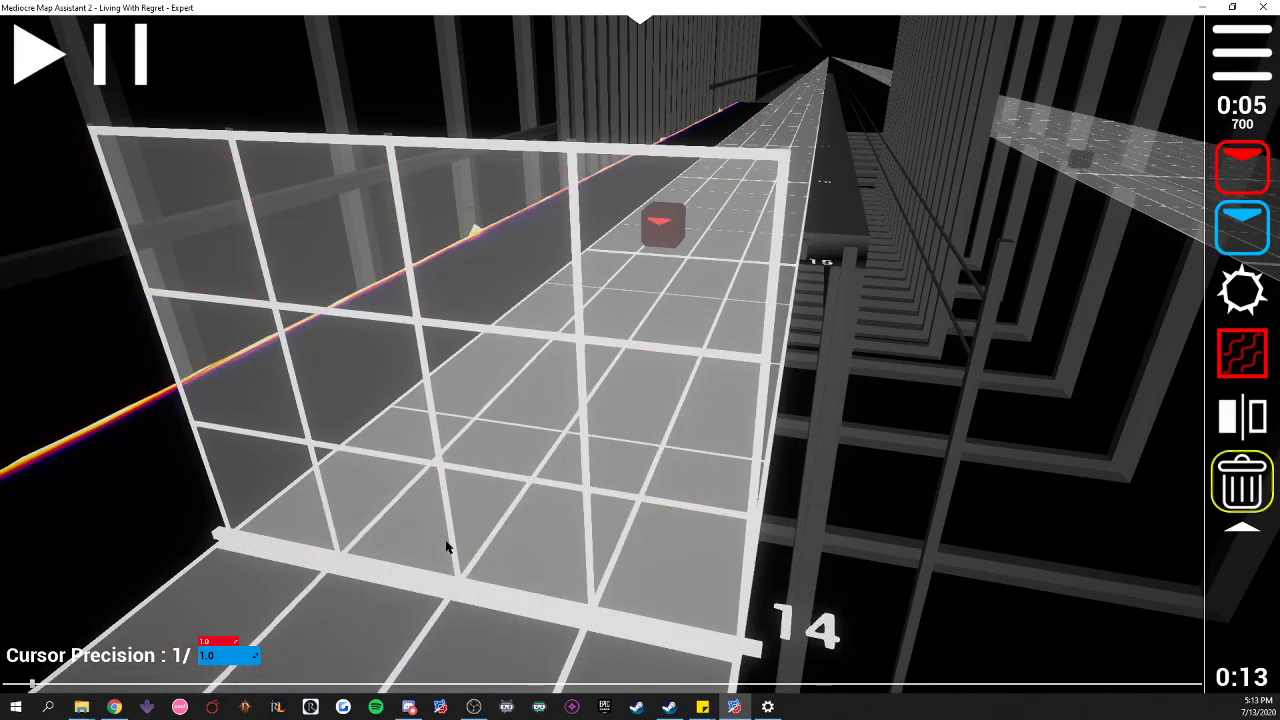
- Place a down-cut blue note at beat 15 in the third lane of the bottom row
click(1242, 228)
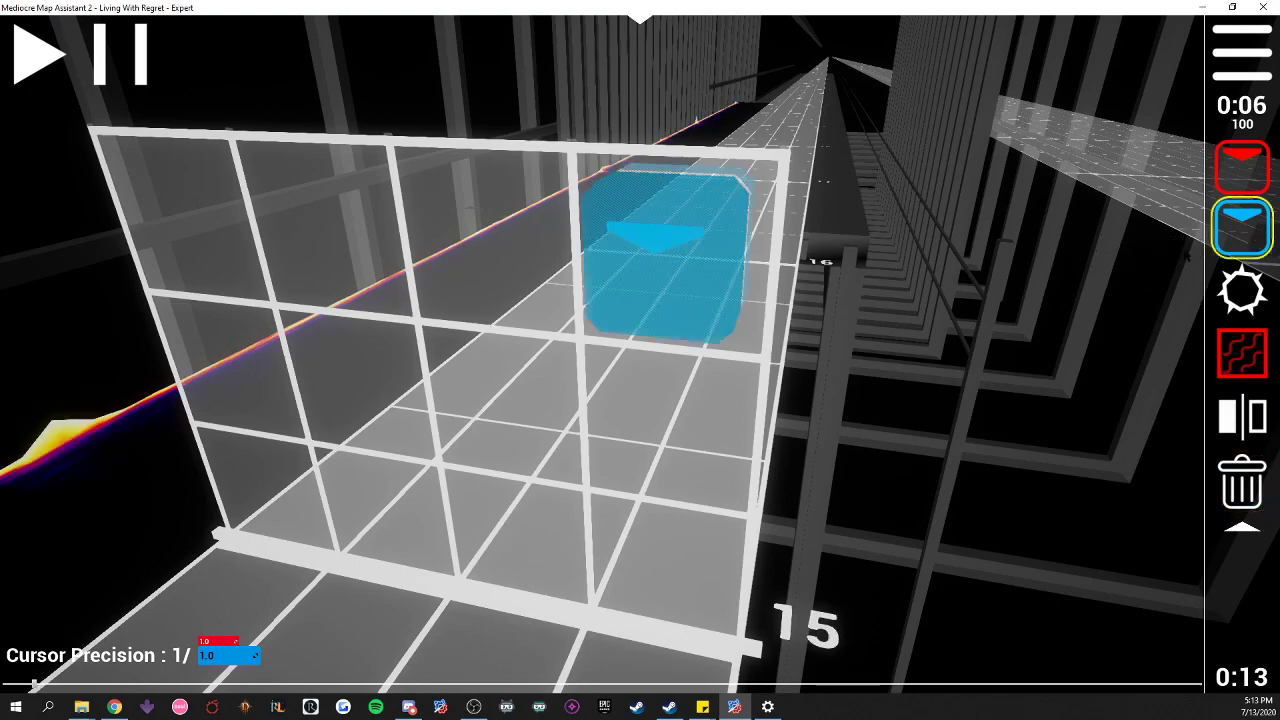
click(510, 545)
- Go back to beat 0 and play the revised note pattern
scroll(210, 323, up, 8)
scroll(210, 323, up, 7)
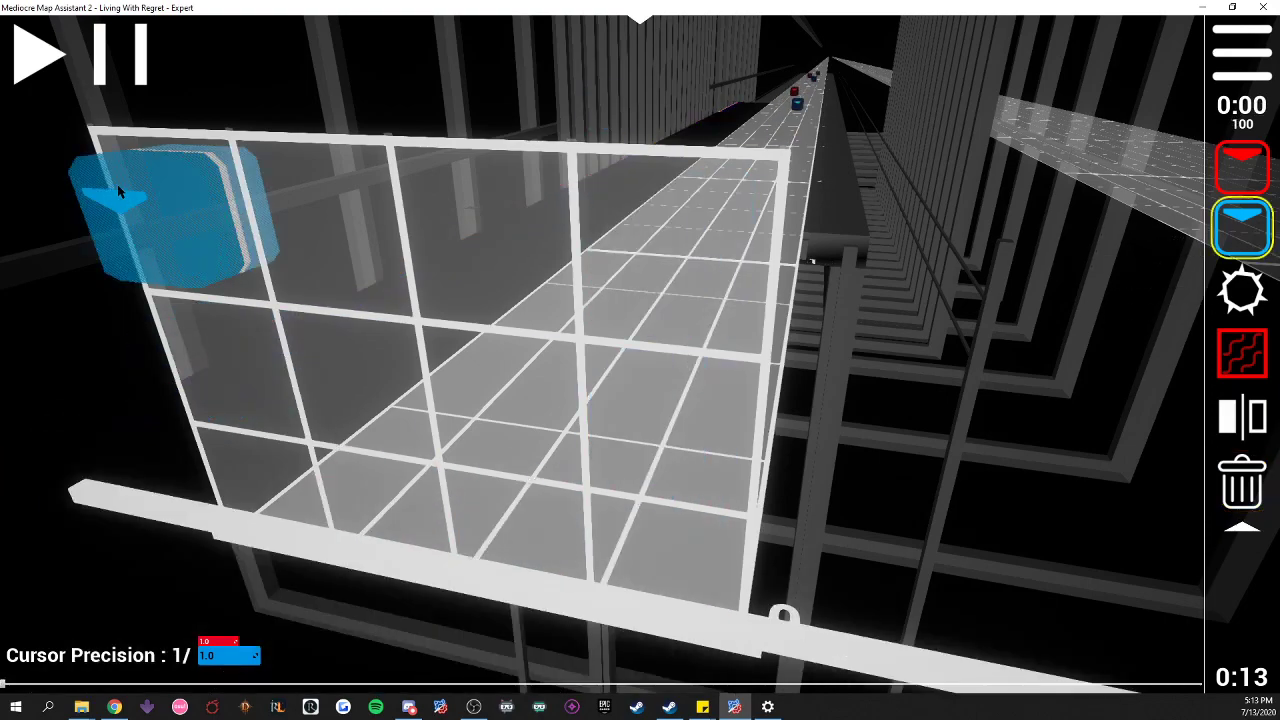
key(space)
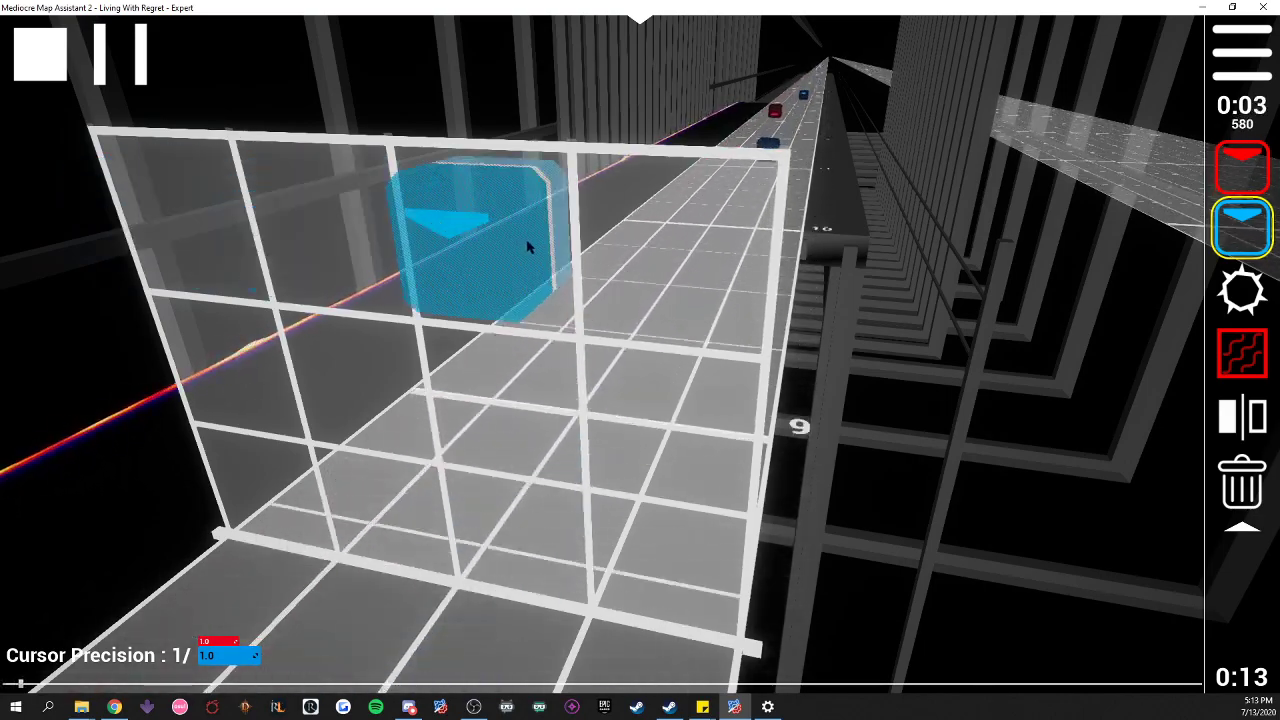
- Stop playback and delete the up-cut blue note at beat 11
click(1242, 480)
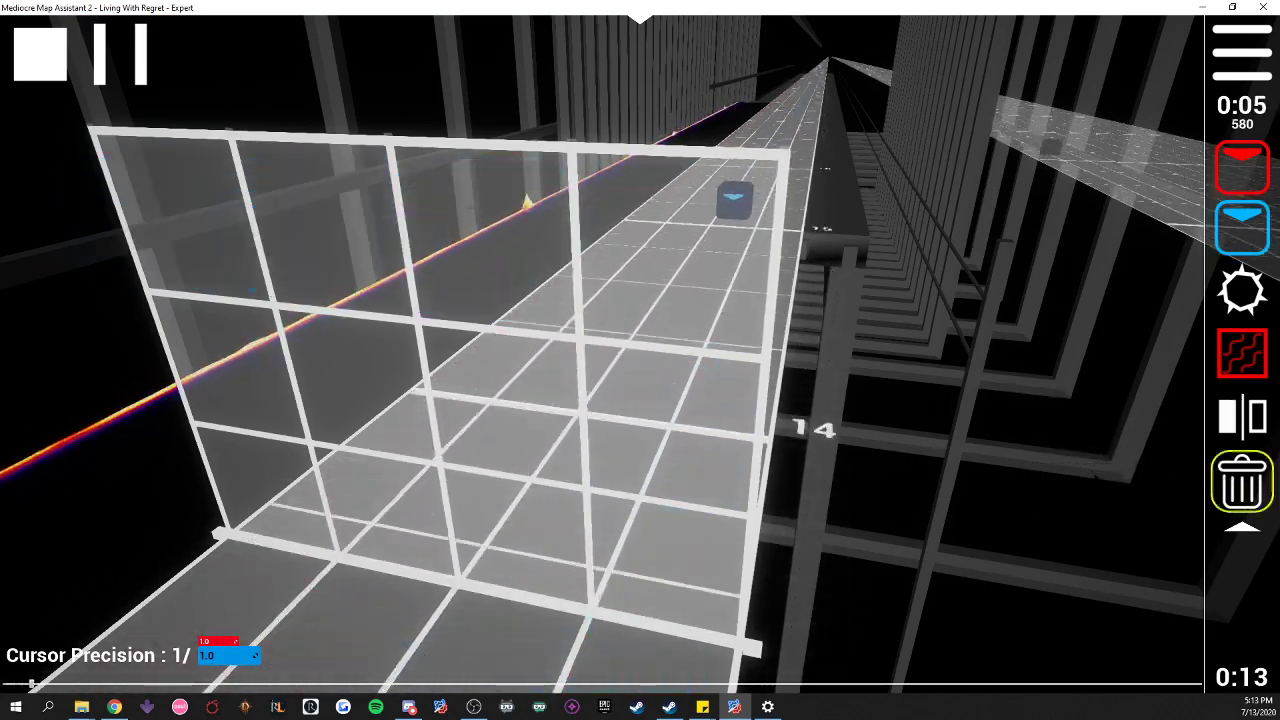
key(space)
scroll(600, 360, down, 8)
scroll(600, 360, up, 3)
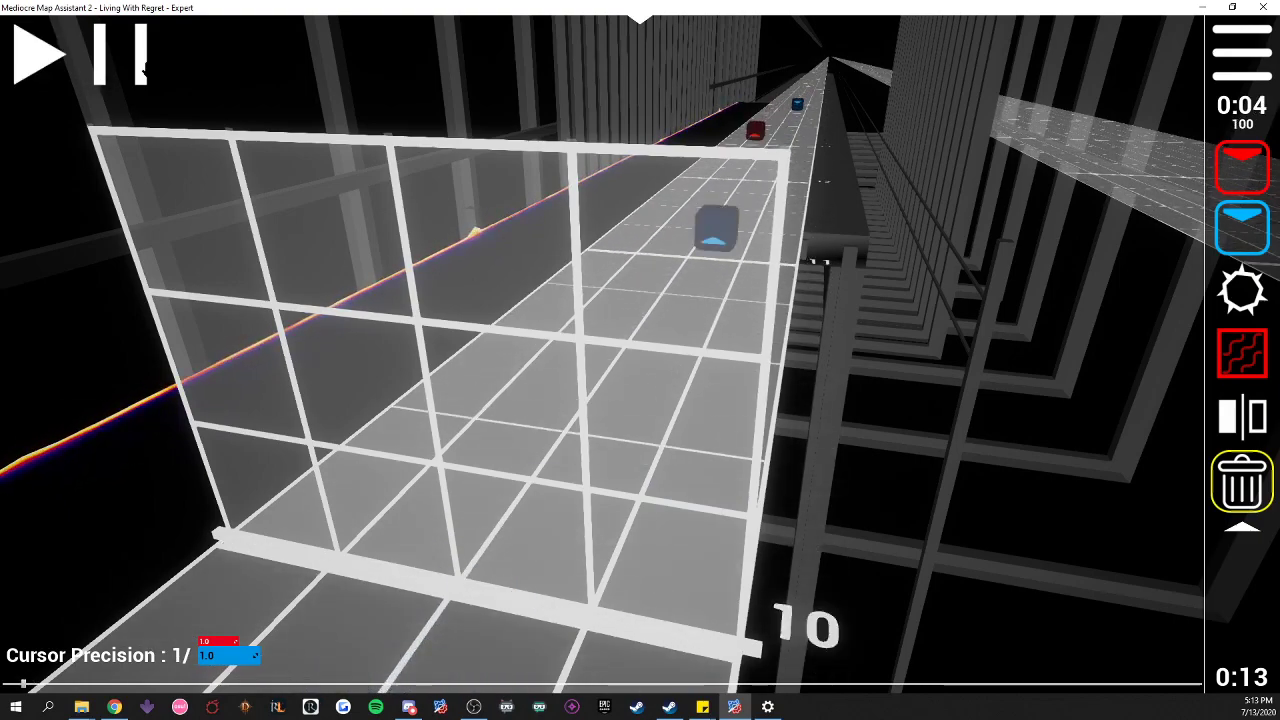
click(577, 571)
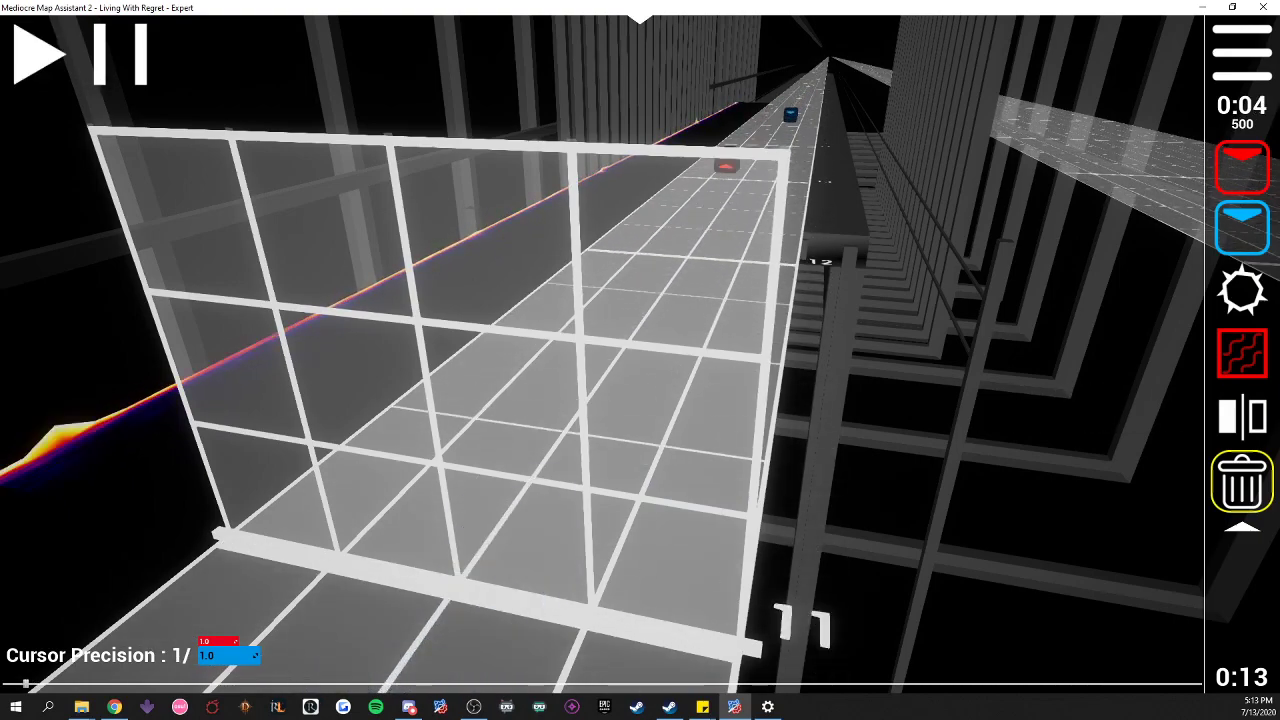
- Delete the up-cut red note at beat 13 in the second lane of the bottom row
click(1242, 228)
scroll(555, 255, up, 4)
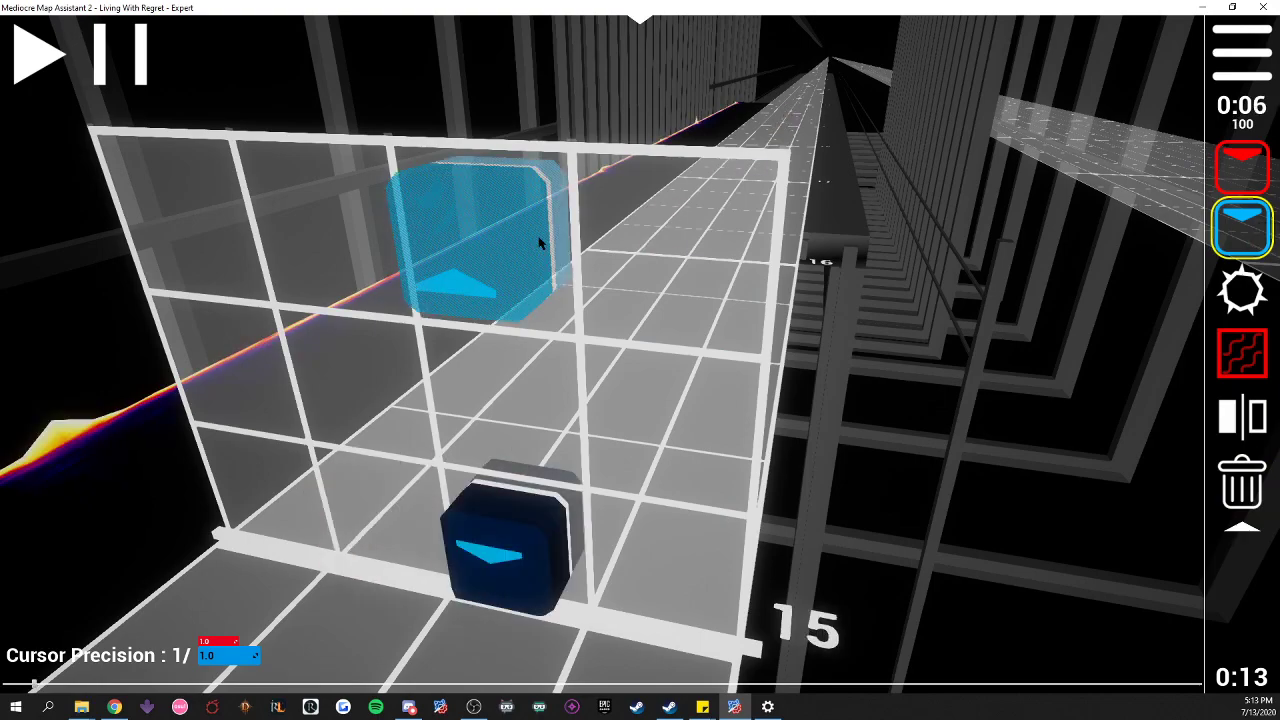
scroll(541, 243, down, 1)
scroll(633, 262, down, 1)
click(1242, 482)
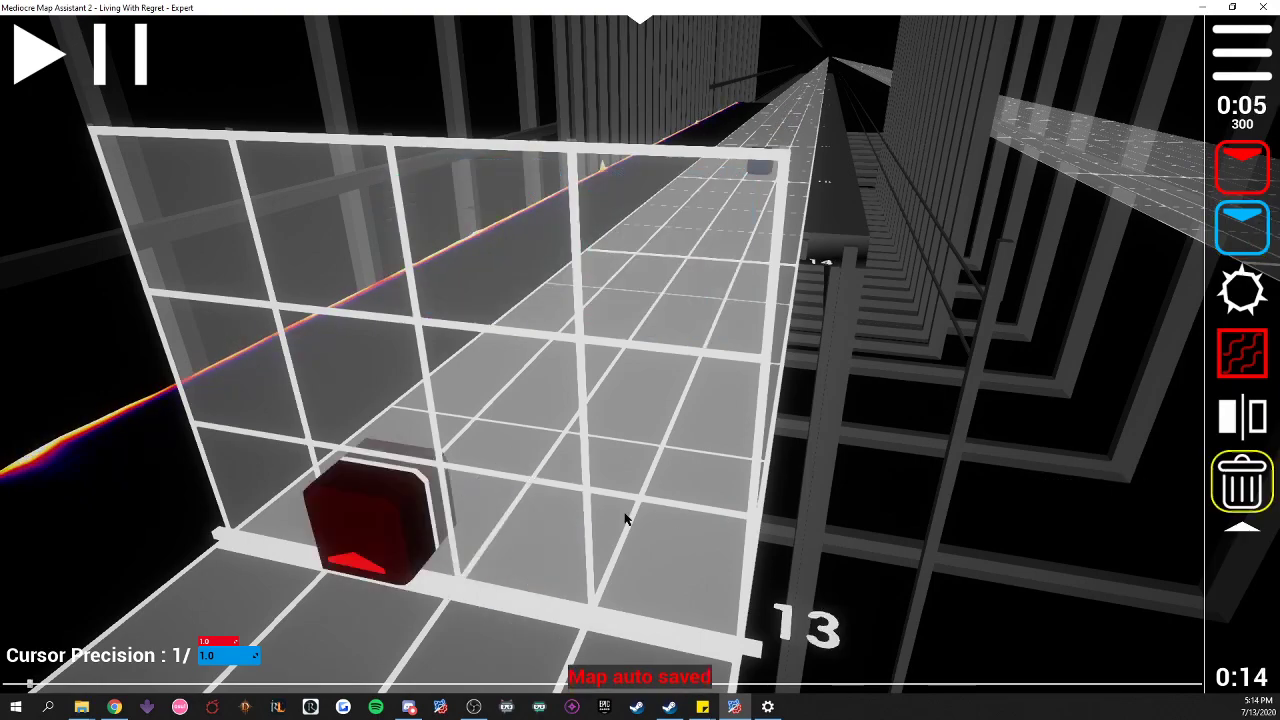
click(378, 522)
- Go back to beat 5, play the pattern through to beat 8, and return to beat 5
click(1242, 165)
scroll(630, 225, down, 13)
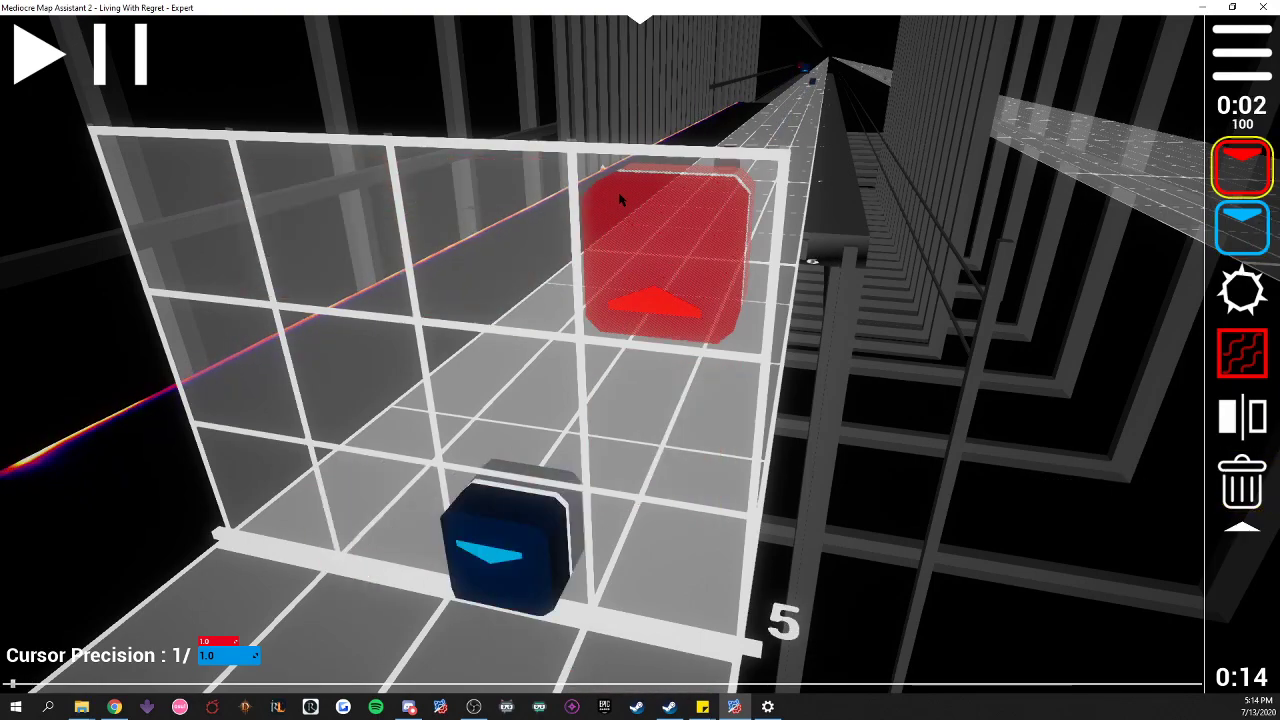
key(space)
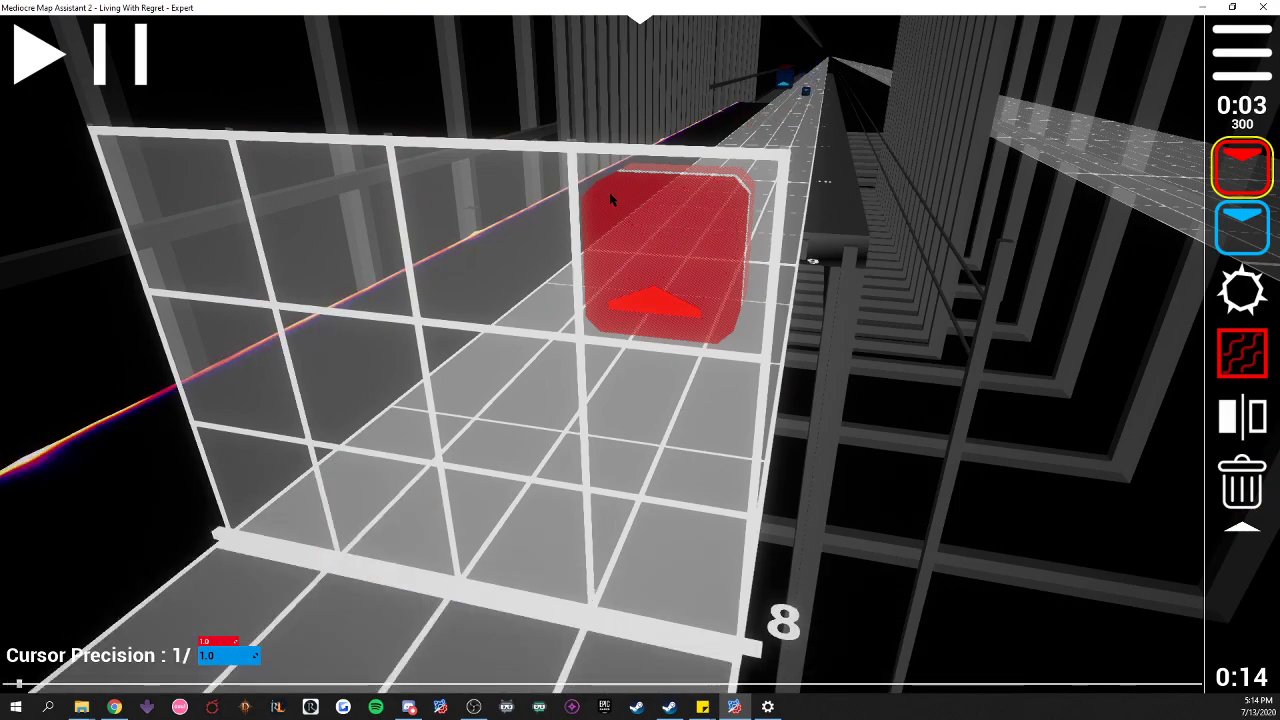
scroll(610, 200, up, 1)
scroll(610, 200, down, 8)
scroll(609, 194, up, 1)
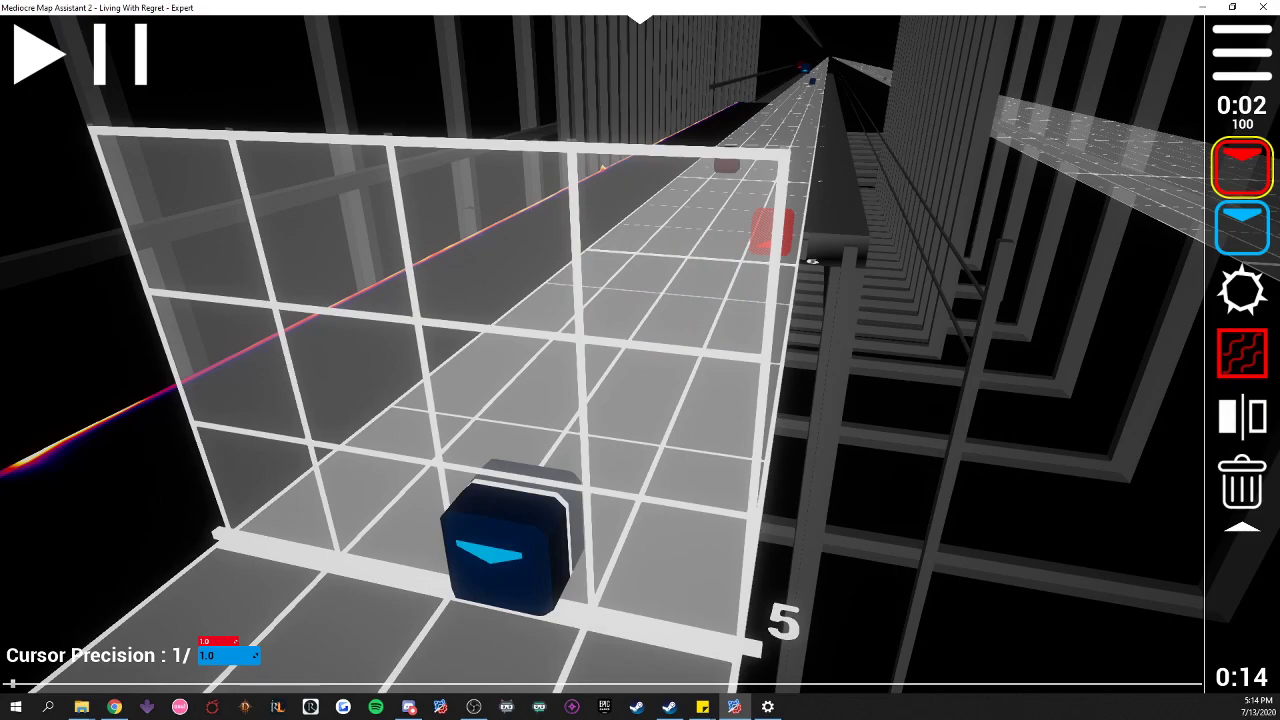
- Replace the down-cut blue note at beat 5 with a diagonal down-left blue note in the second lane of the bottom row
click(550, 559)
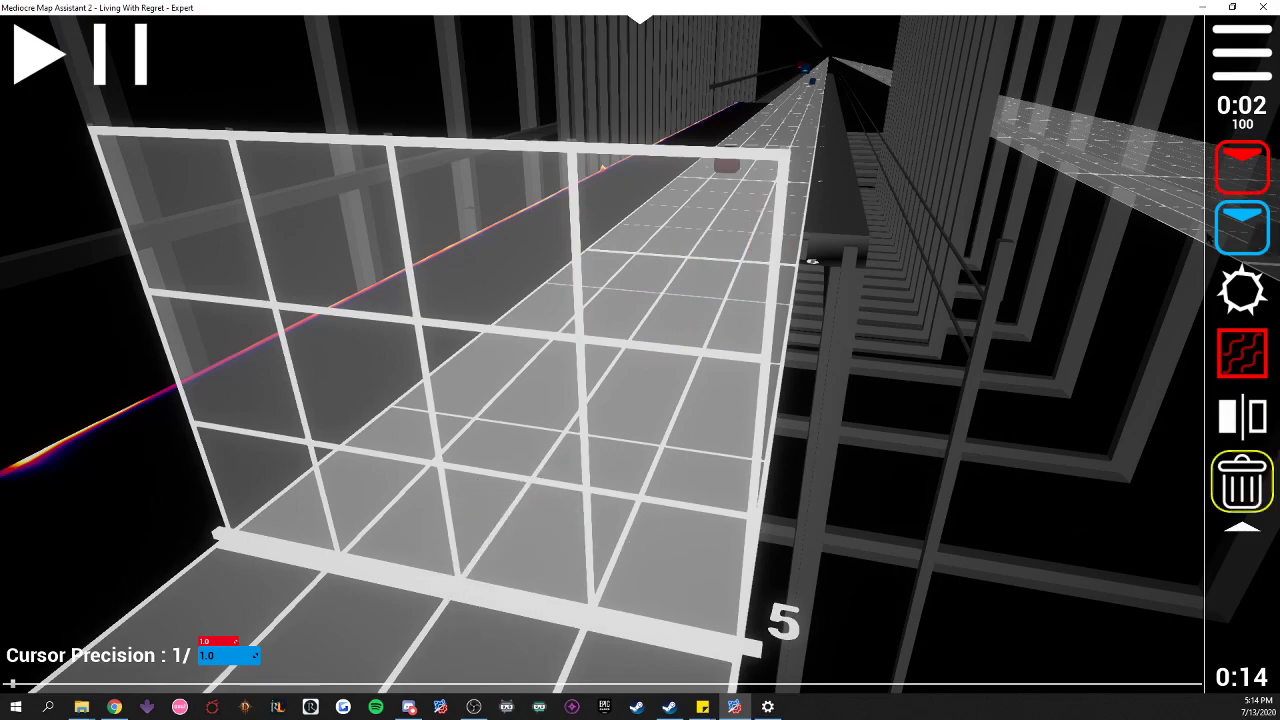
key(2)
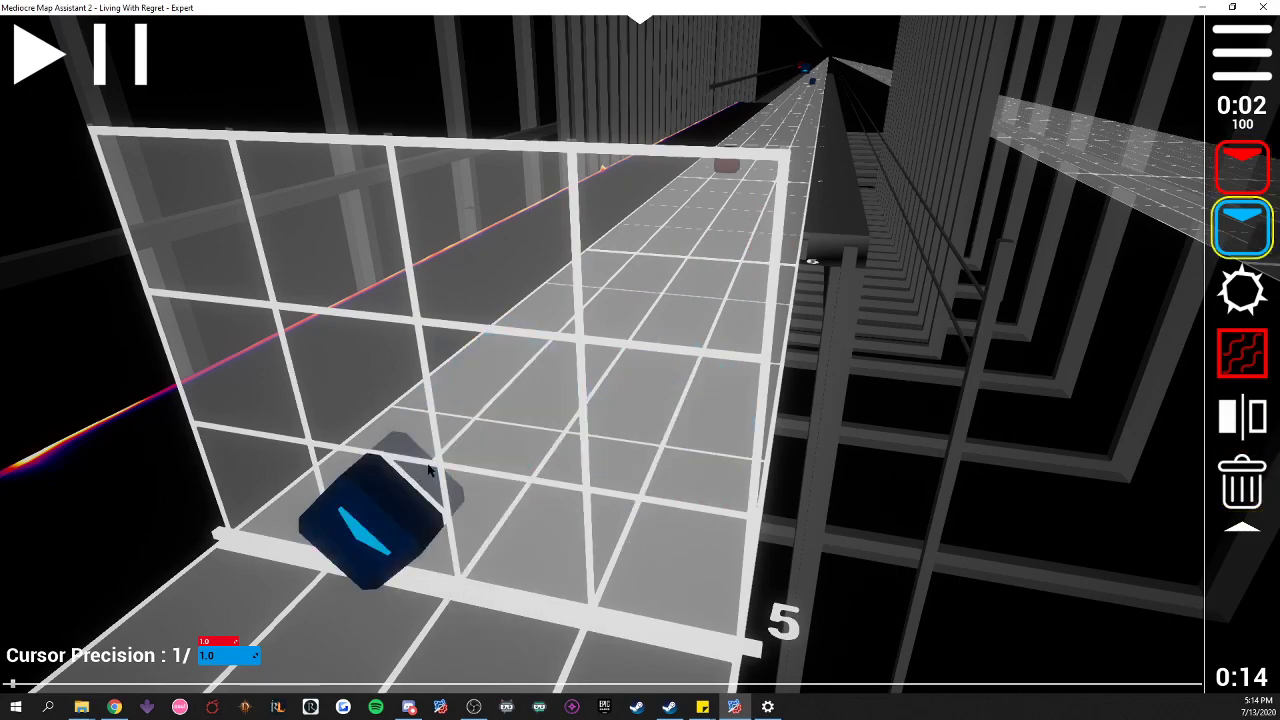
- Replace the bottom-row red note at beat 7 with a red note in the first column
scroll(435, 470, up, 2)
click(1242, 482)
click(368, 516)
click(1242, 166)
scroll(243, 500, up, 4)
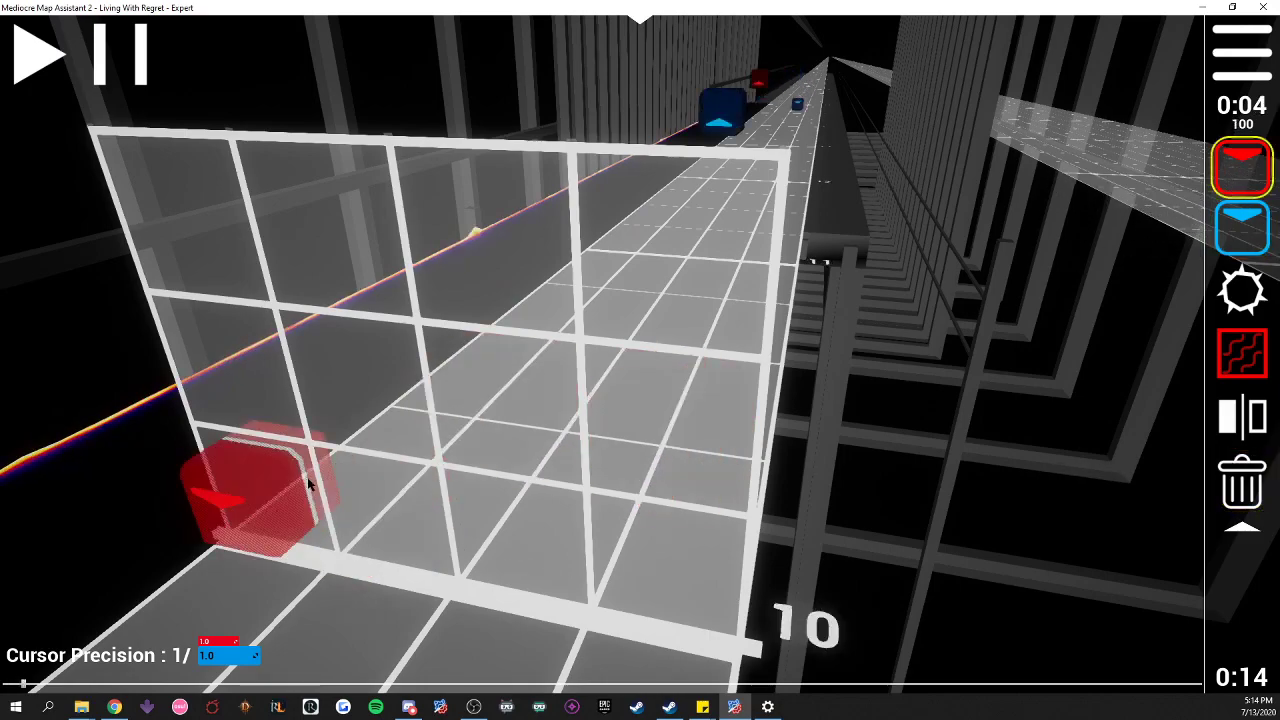
- Replace the top-row blue note at beat 11 with a blue note in the middle row's fourth column
click(1242, 484)
click(512, 256)
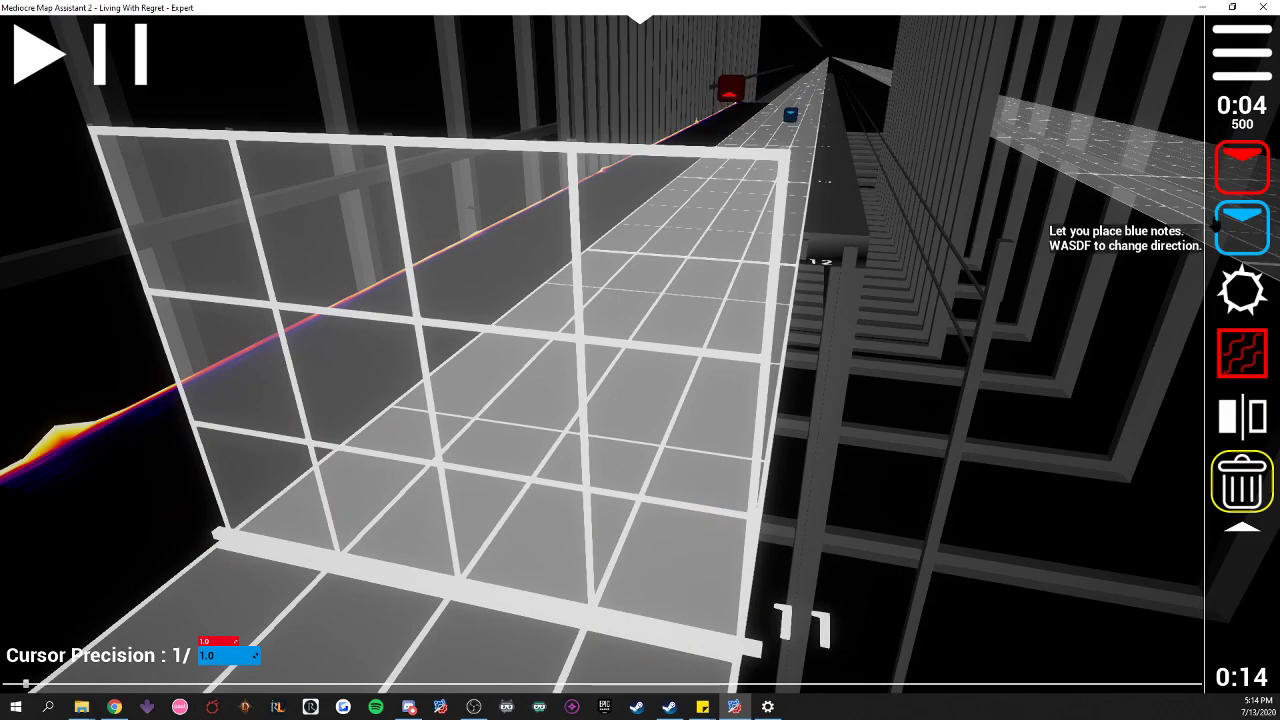
click(1240, 228)
click(728, 422)
scroll(726, 415, up, 4)
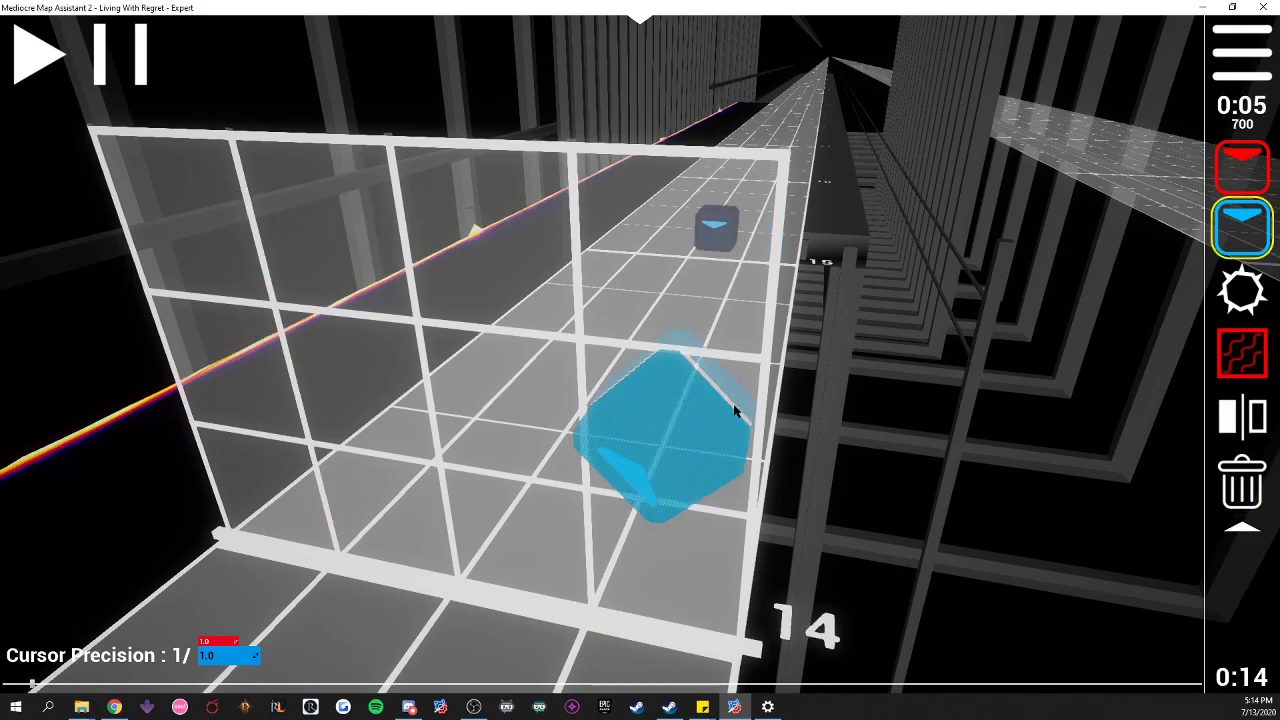
- Play back the map, save it, and stop the playback
key(Home)
click(37, 66)
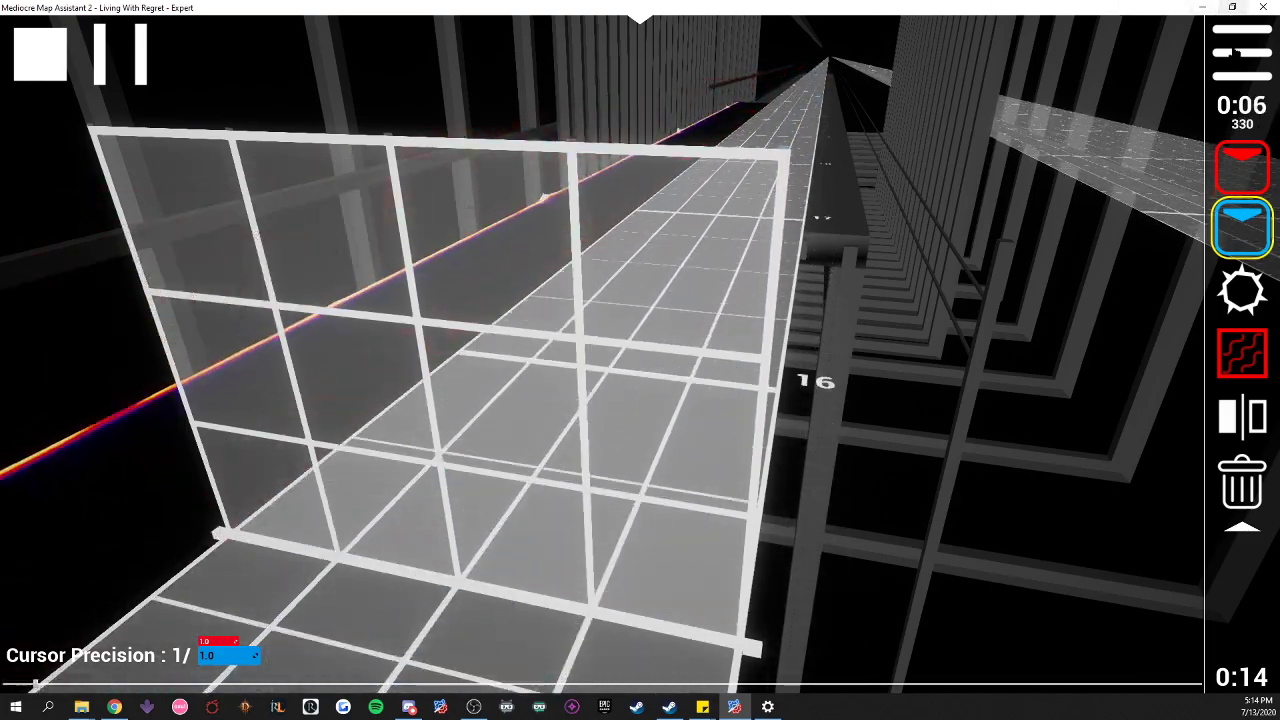
key(Escape)
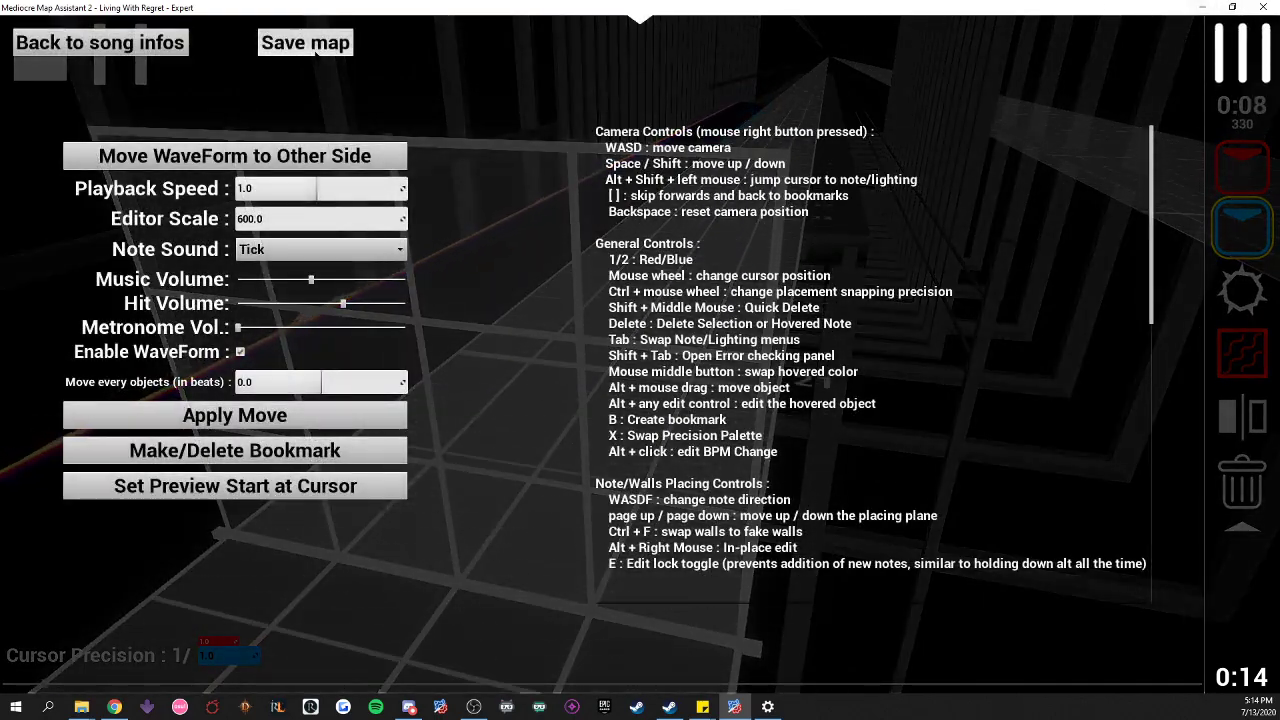
click(305, 43)
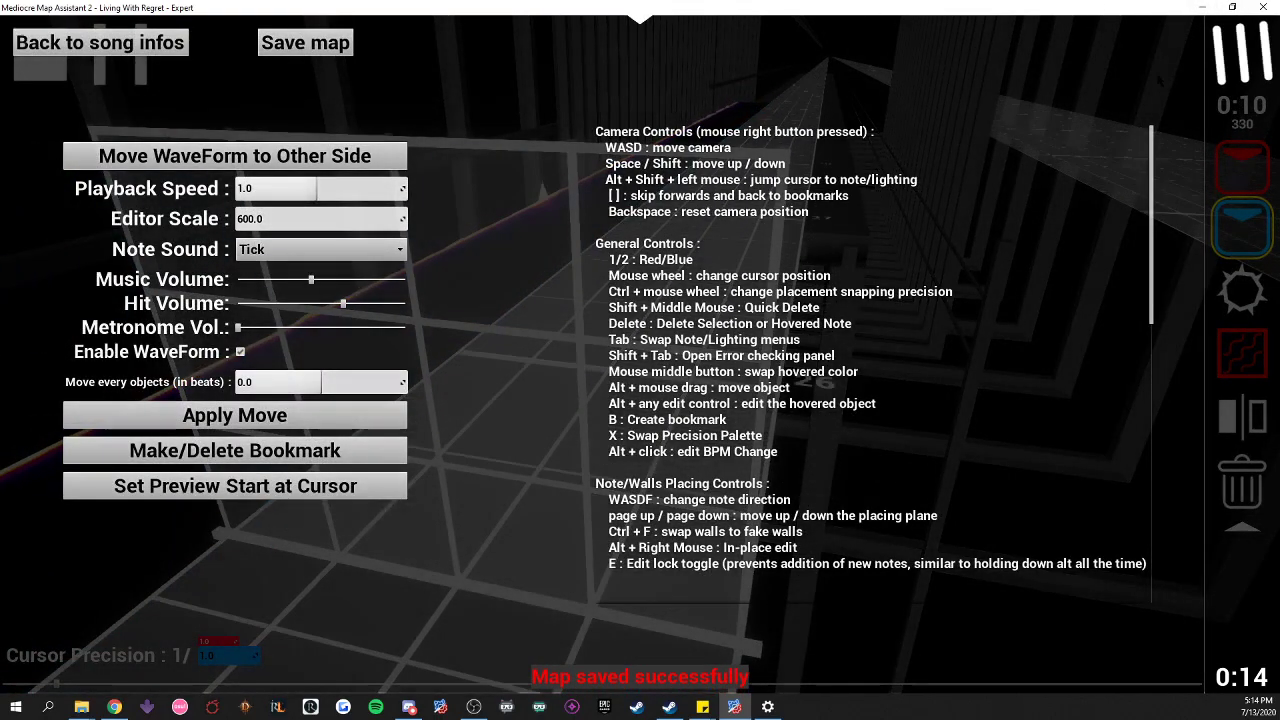
key(Escape)
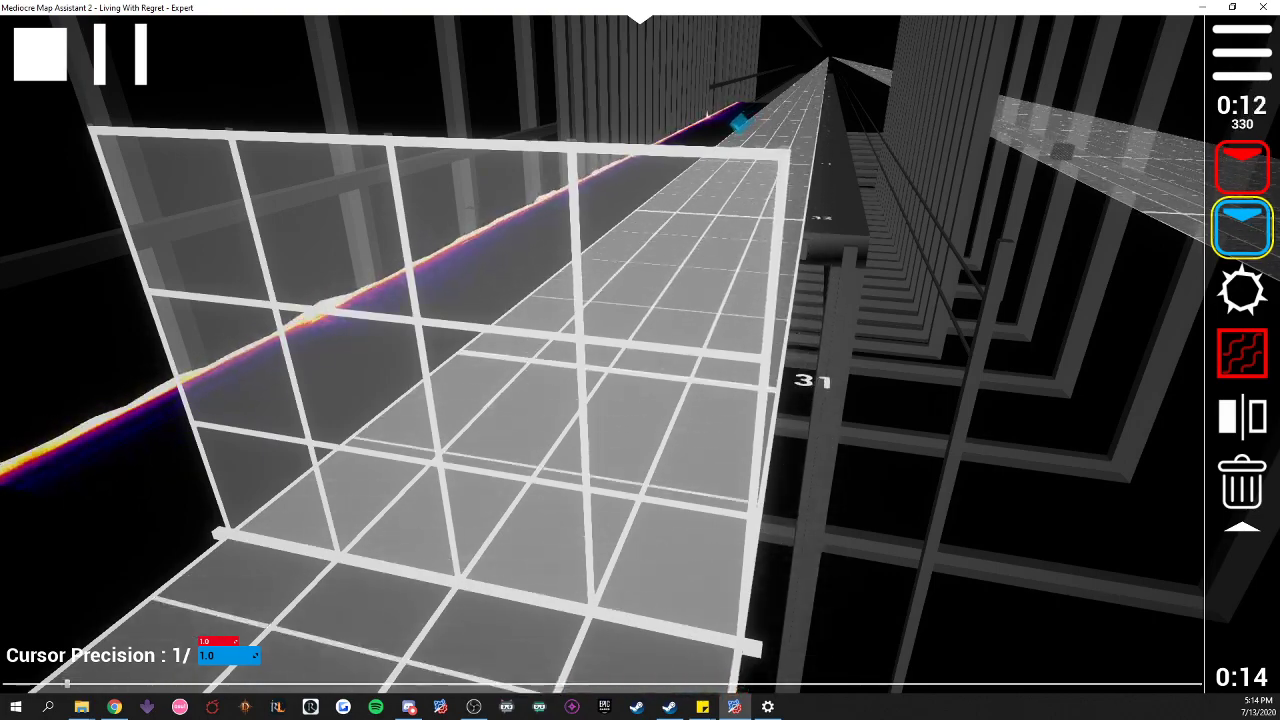
key(space)
- Clear all the existing red and blue notes from the map
scroll(572, 140, down, 20)
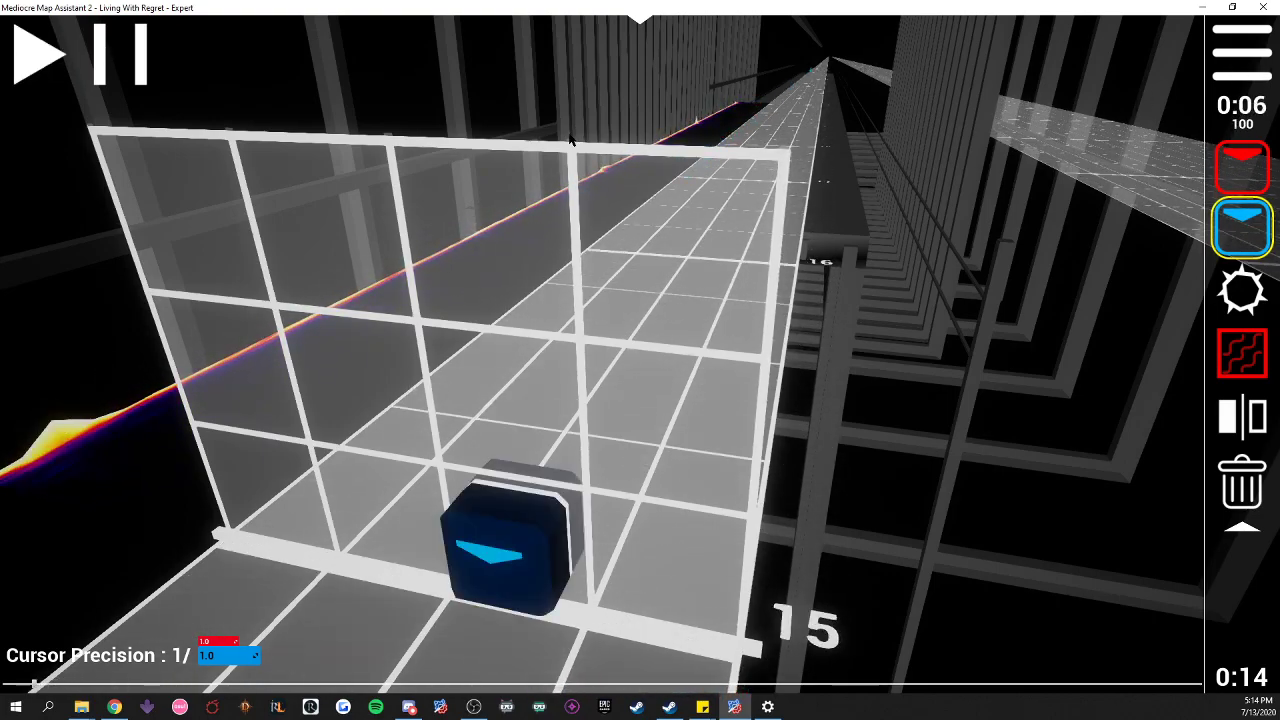
scroll(572, 140, up, 2)
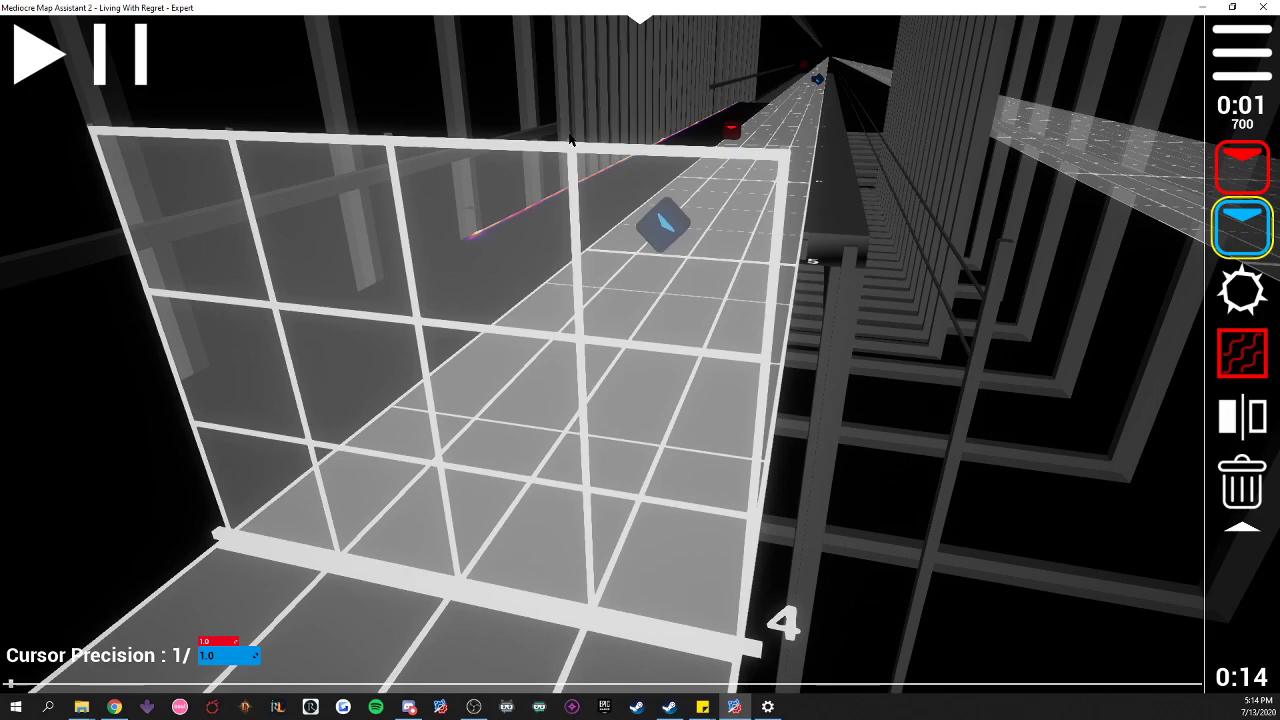
scroll(570, 139, up, 3)
scroll(570, 139, down, 13)
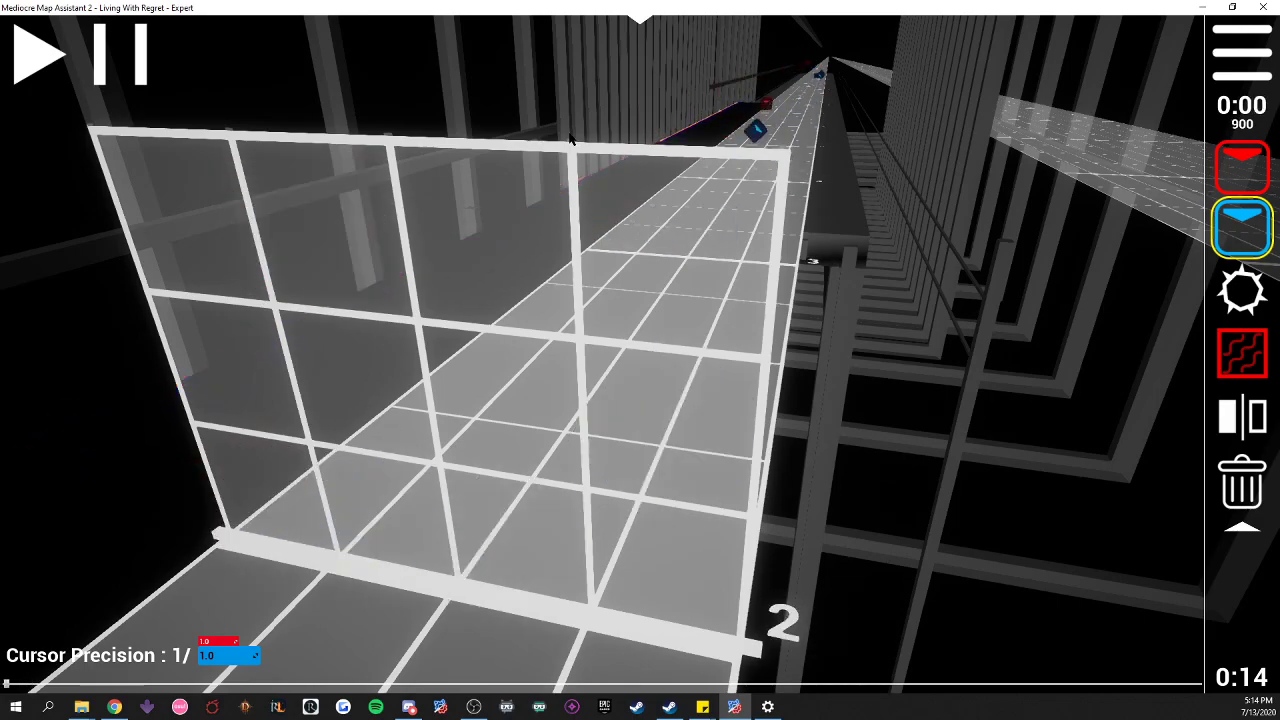
scroll(570, 139, down, 2)
scroll(570, 139, up, 2)
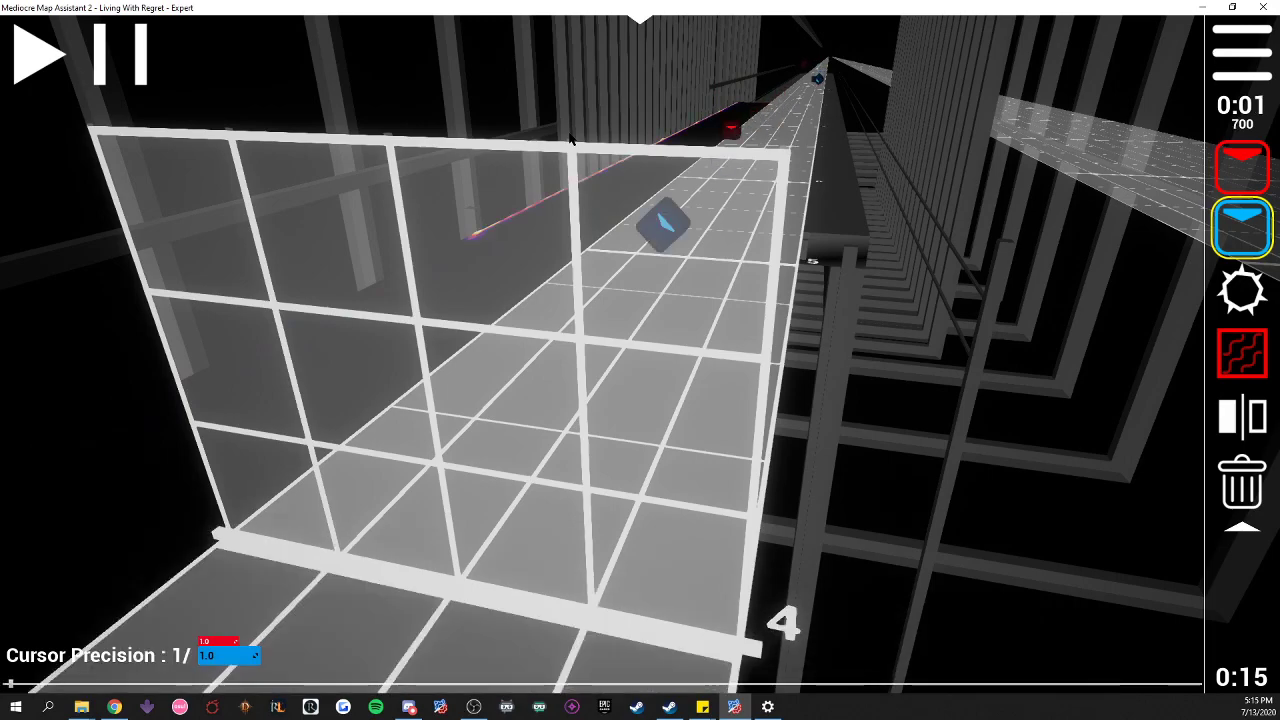
scroll(570, 139, up, 1)
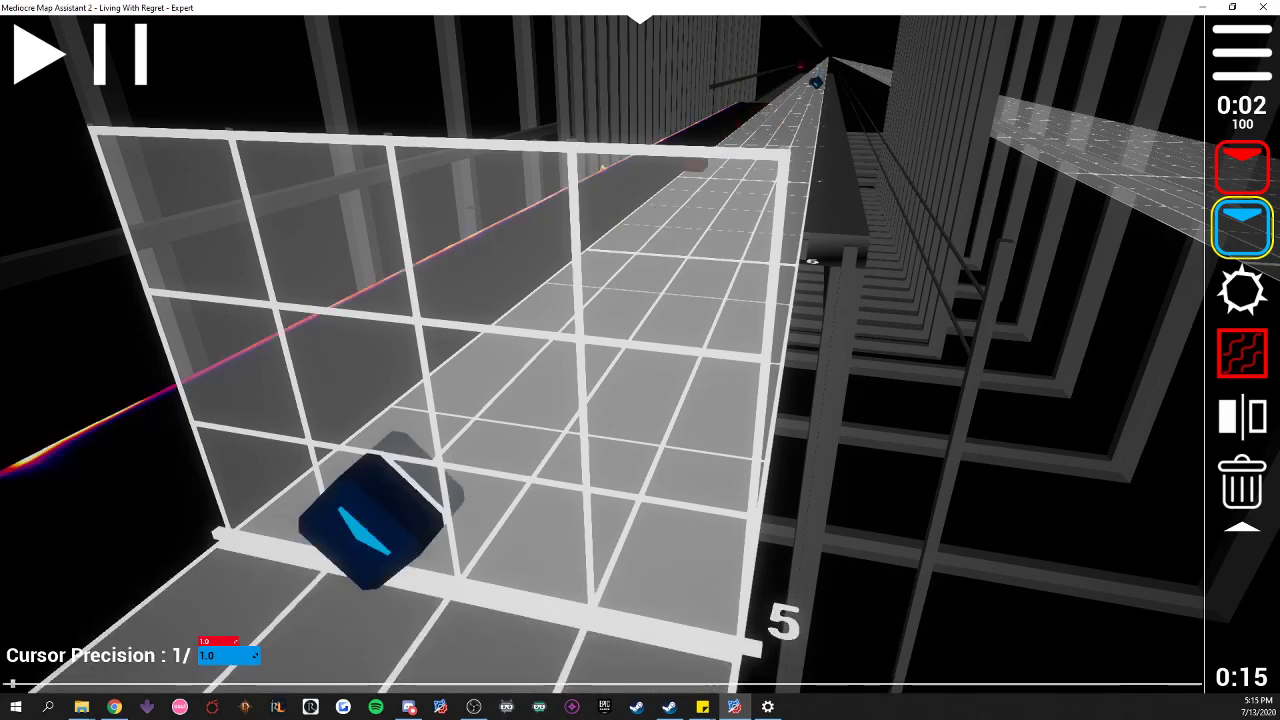
click(441, 526)
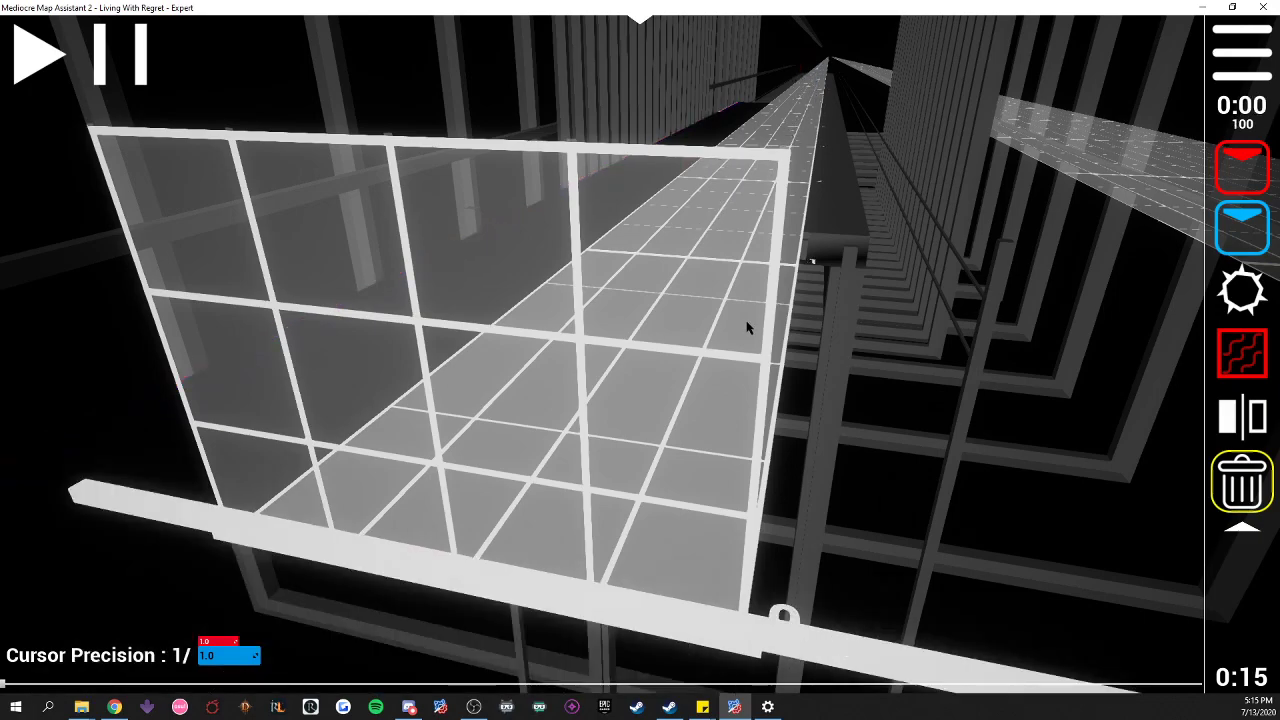
- Place a blue down note in the bottom row's third column at beat 5 and an up-right one in the top row's fourth column at beat 6
scroll(743, 323, up, 3)
scroll(741, 330, up, 1)
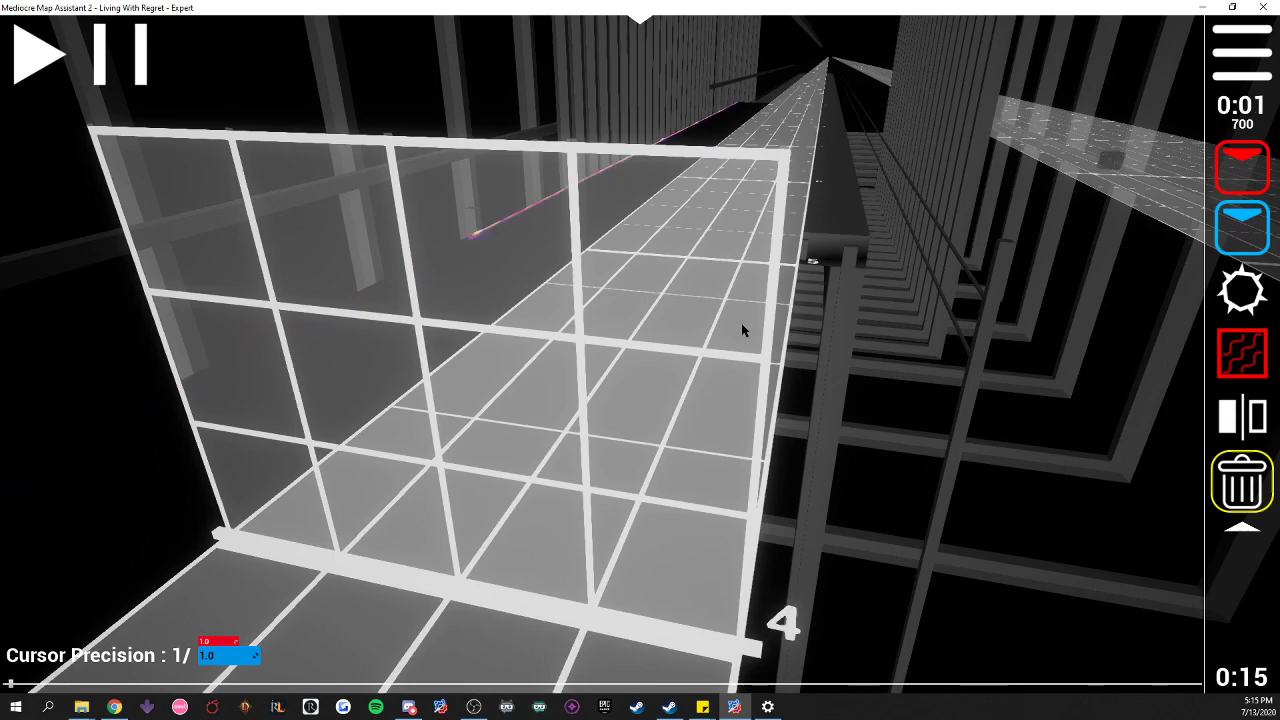
scroll(629, 393, up, 1)
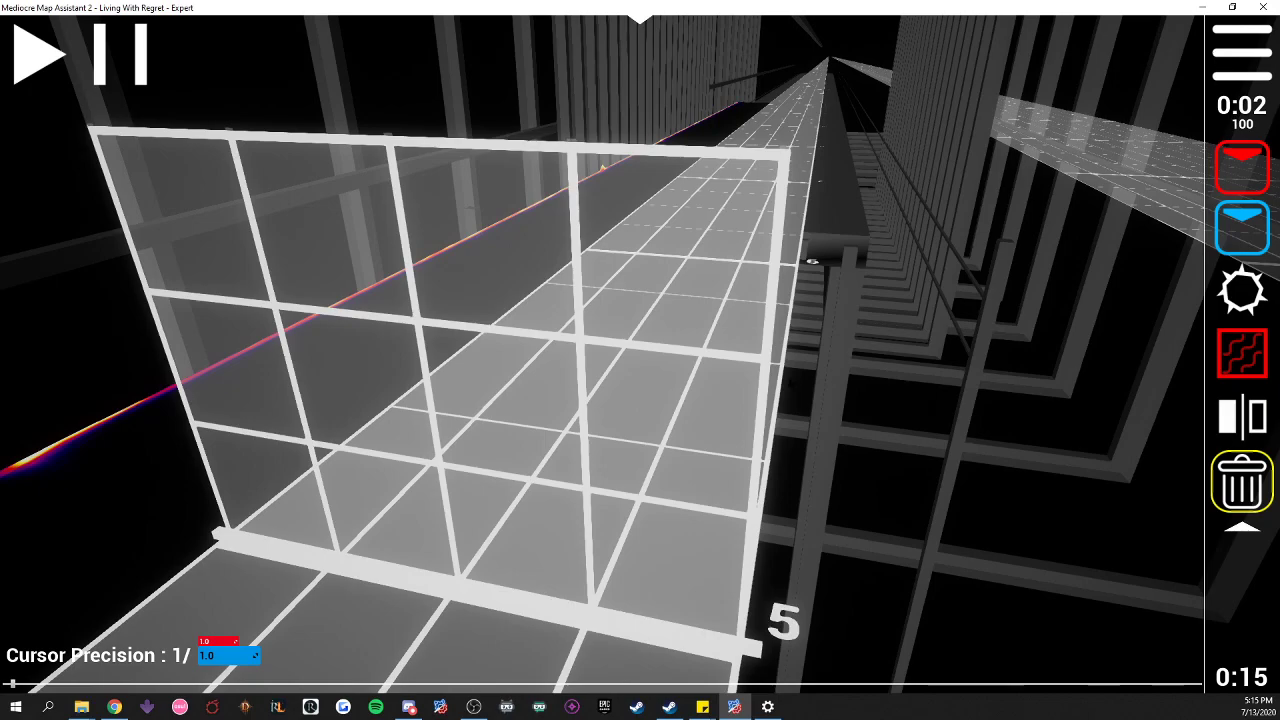
click(1242, 228)
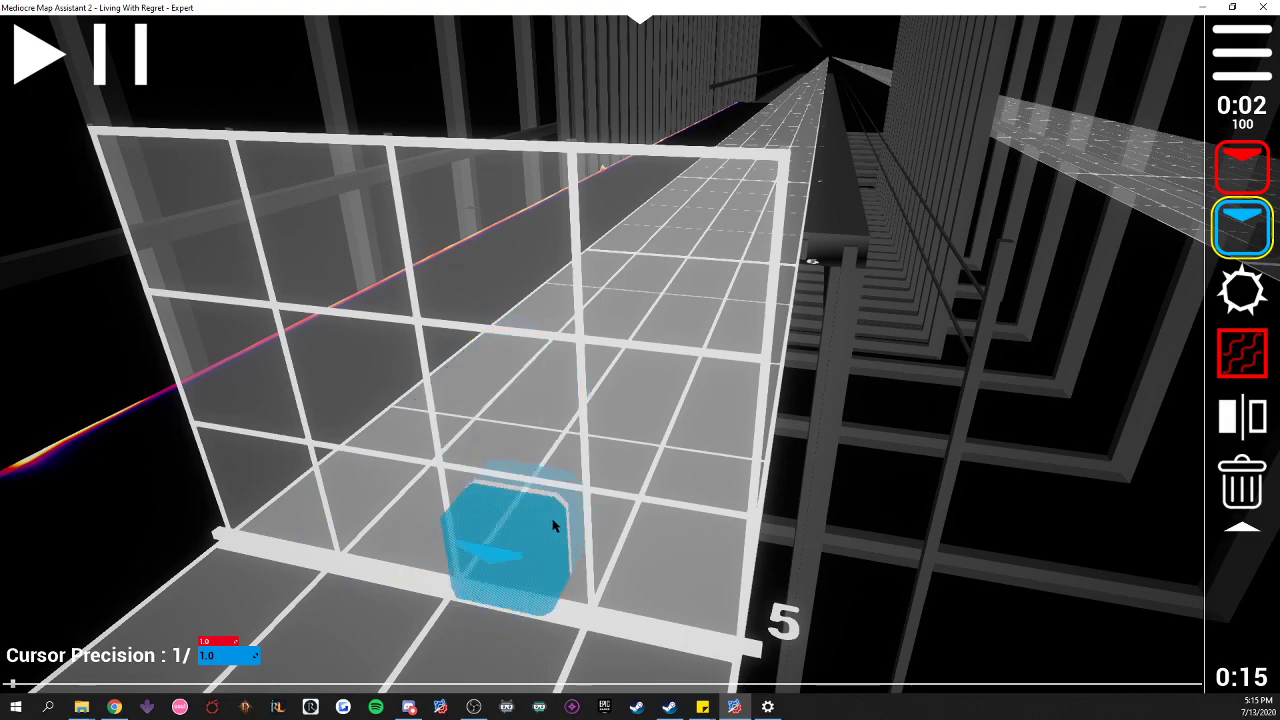
click(553, 527)
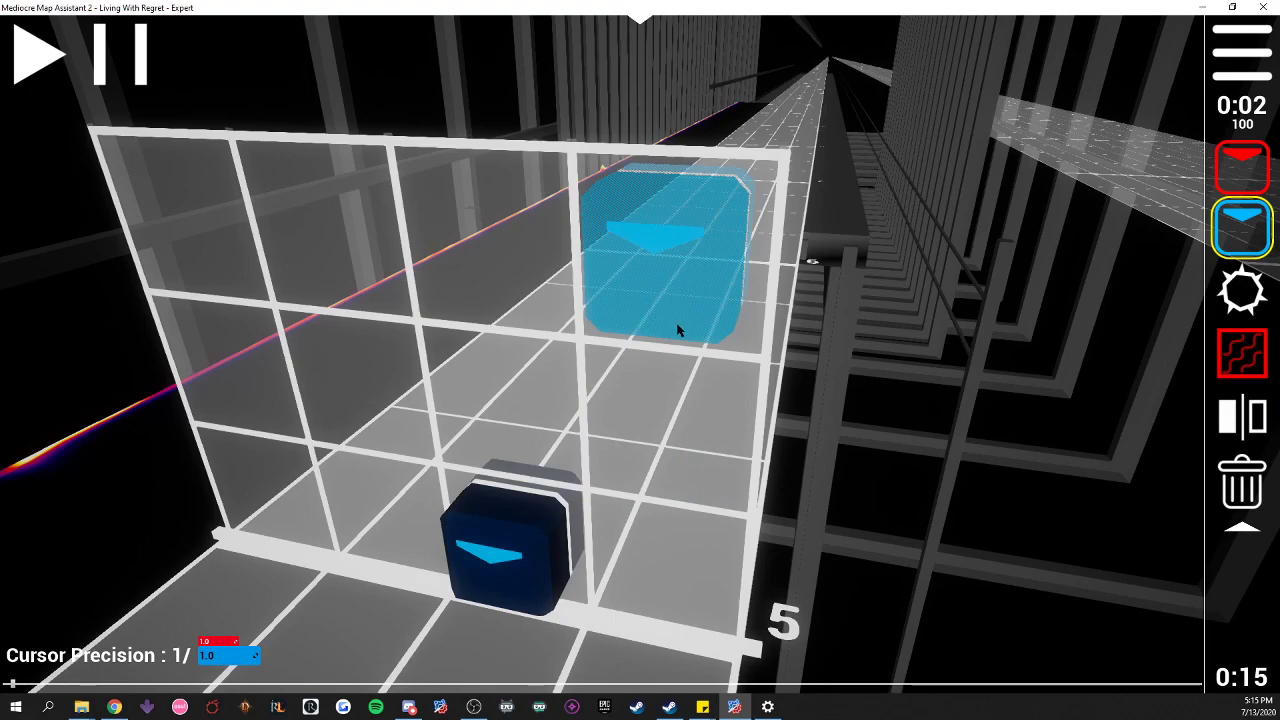
scroll(677, 330, up, 1)
key(w+d)
click(677, 330)
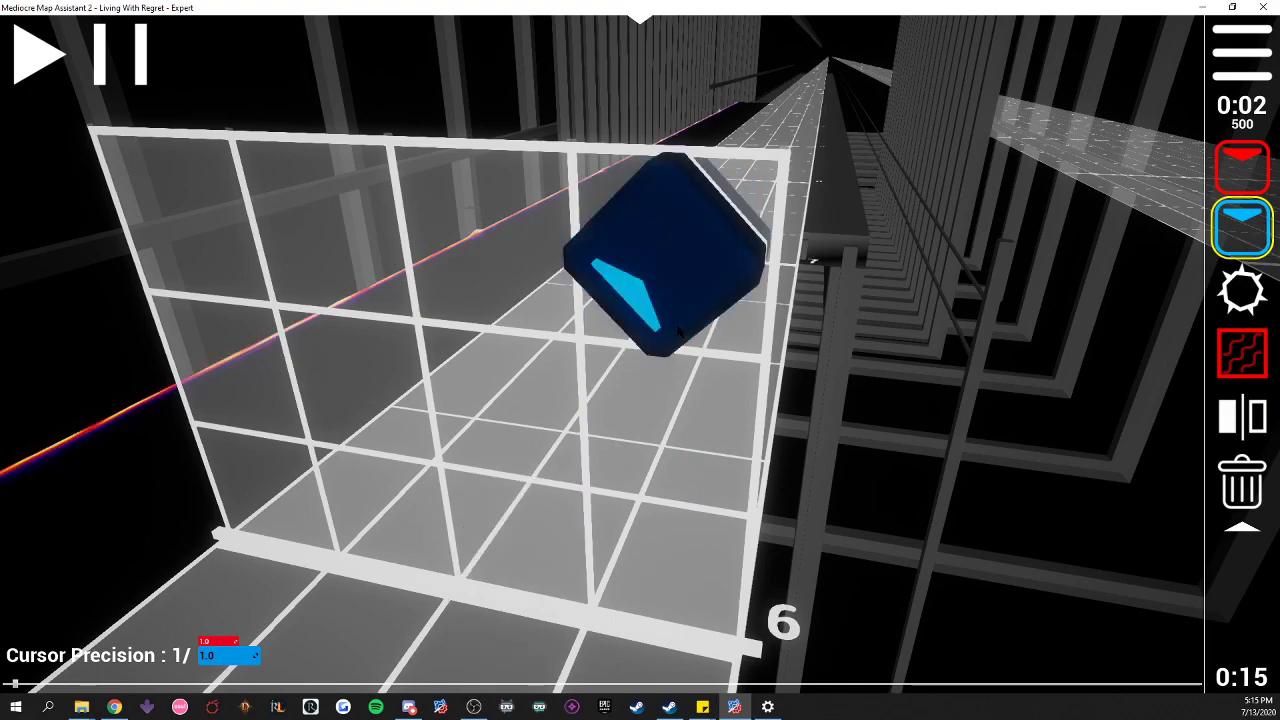
- Place blue down notes in the bottom row's third column at beats 7 and 9, with a top-row up note at beat 8
scroll(640, 440, up, 1)
click(565, 508)
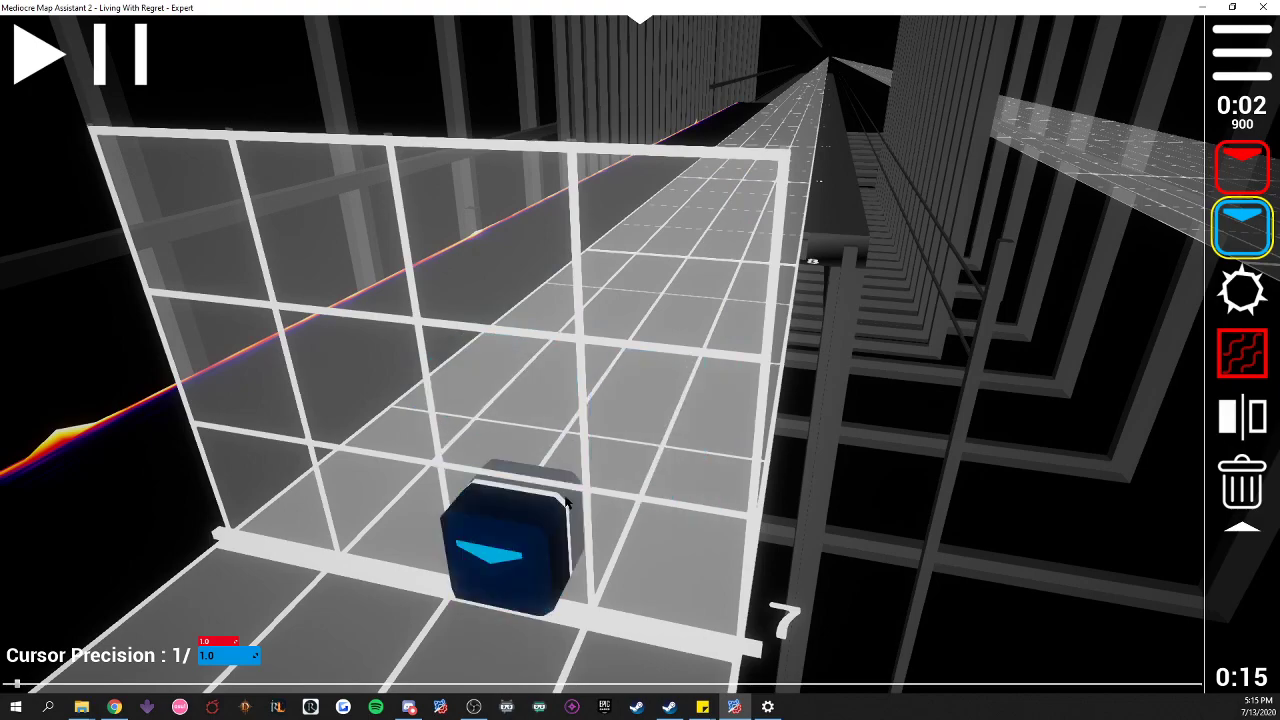
scroll(571, 314, up, 1)
click(548, 277)
scroll(583, 408, up, 1)
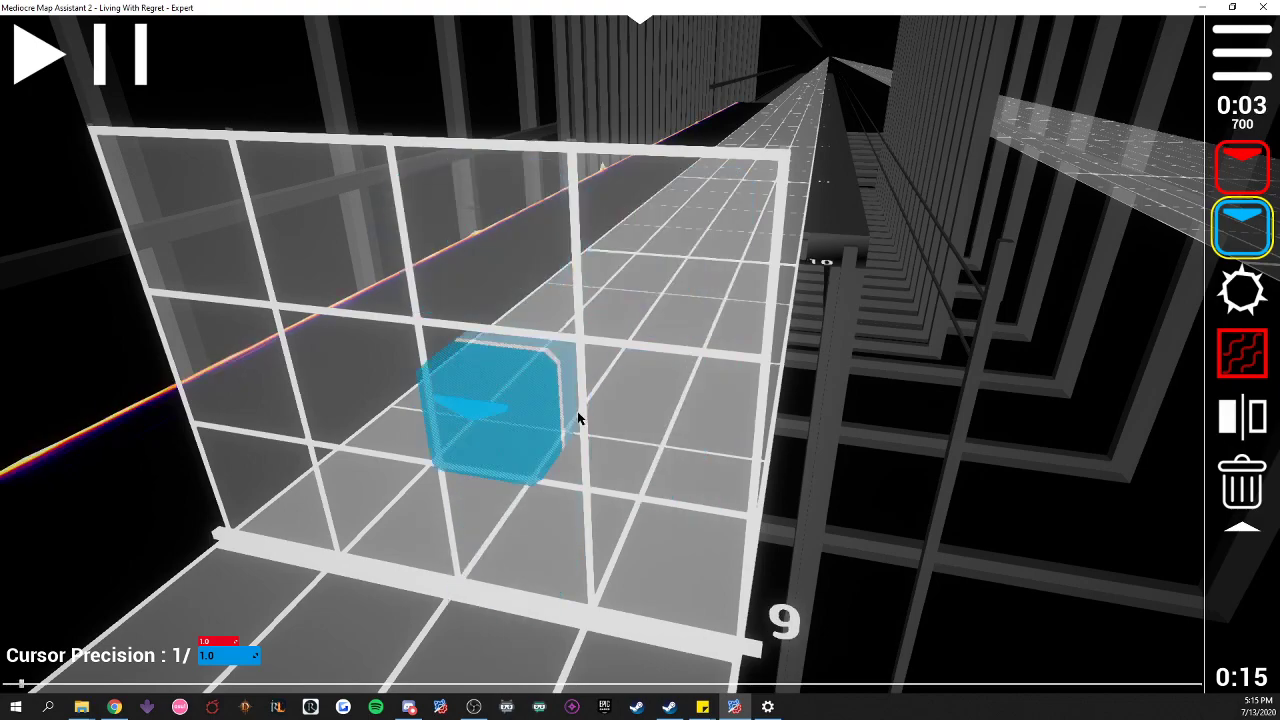
click(560, 500)
- Place a blue note in the top row's second column at beat 10 and a down note in the bottom row's third column at beat 11
scroll(560, 493, up, 1)
click(349, 277)
scroll(450, 396, down, 1)
scroll(458, 403, up, 1)
scroll(458, 403, up, 1)
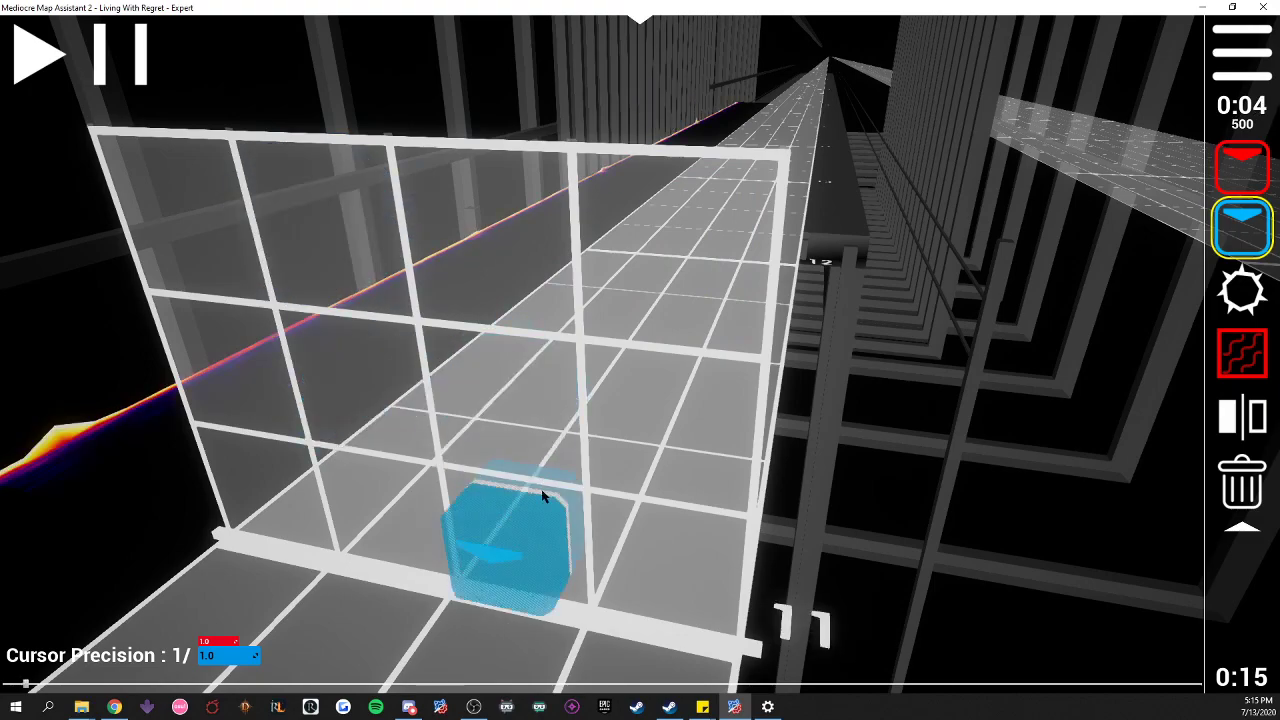
click(557, 511)
- Place blue down notes in the bottom row's third column at beats 12 and 13
scroll(558, 512, up, 1)
click(560, 514)
scroll(563, 516, down, 1)
scroll(565, 515, down, 1)
scroll(565, 515, up, 2)
scroll(565, 515, down, 1)
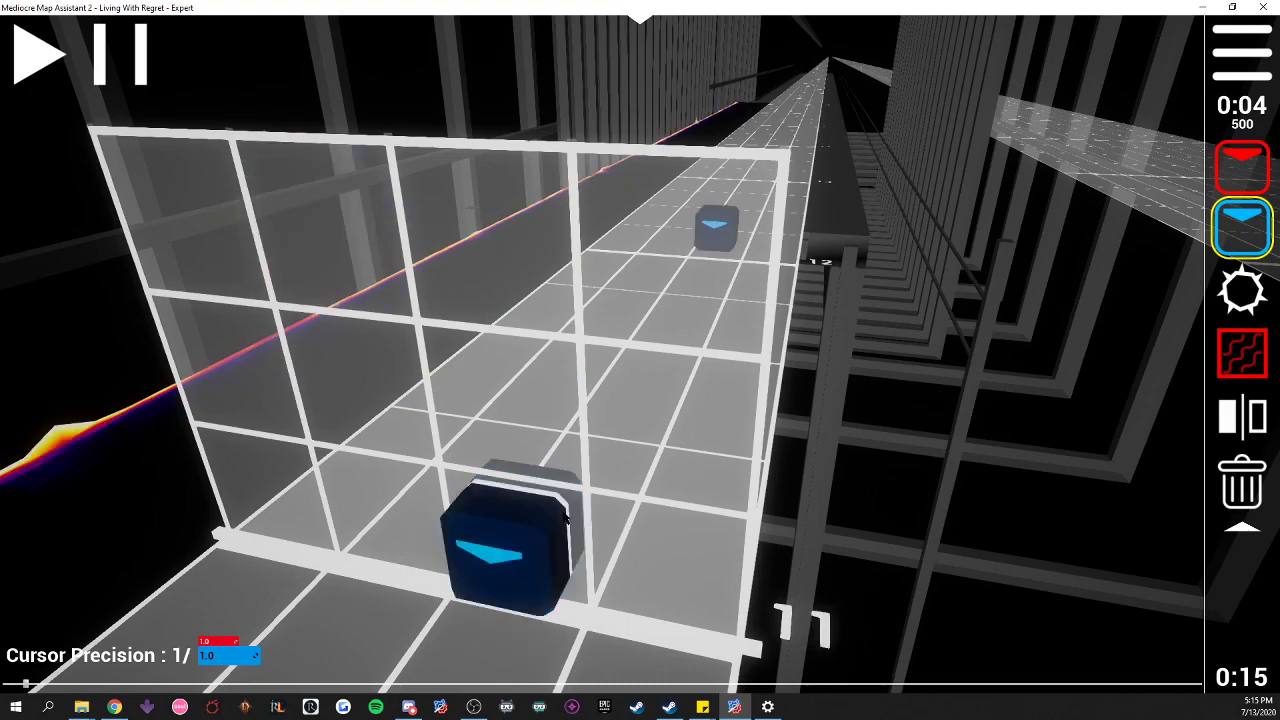
scroll(565, 515, up, 2)
click(567, 516)
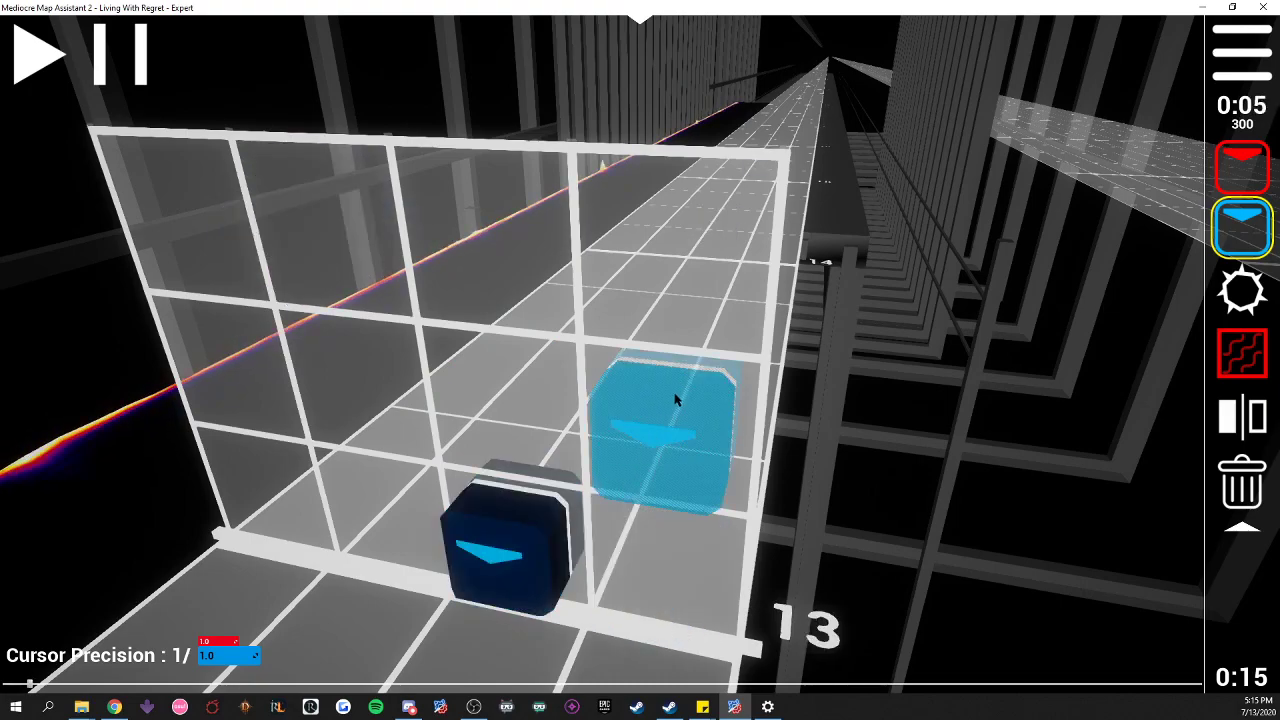
- Place blue notes at beats 14 to 16: bottom second column diagonal, bottom third column, and middle fourth column diagonal
scroll(600, 429, up, 1)
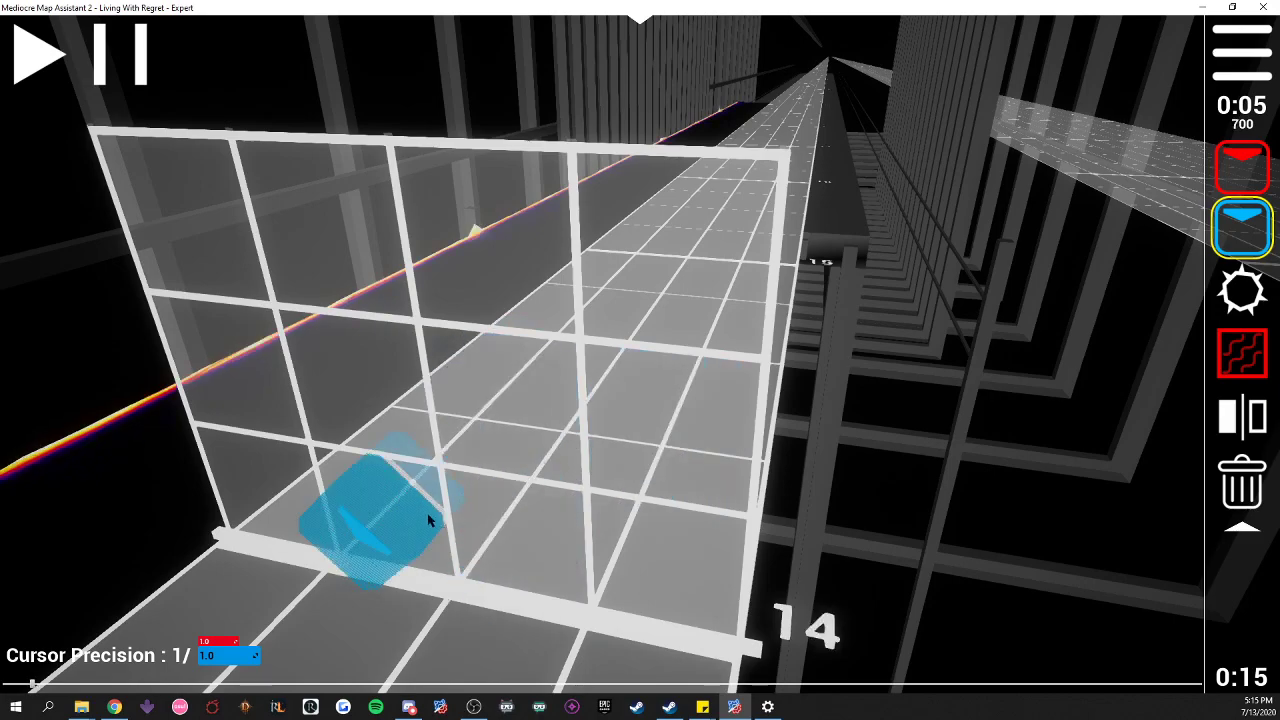
click(388, 521)
scroll(388, 518, up, 1)
click(583, 492)
scroll(600, 492, up, 1)
click(614, 491)
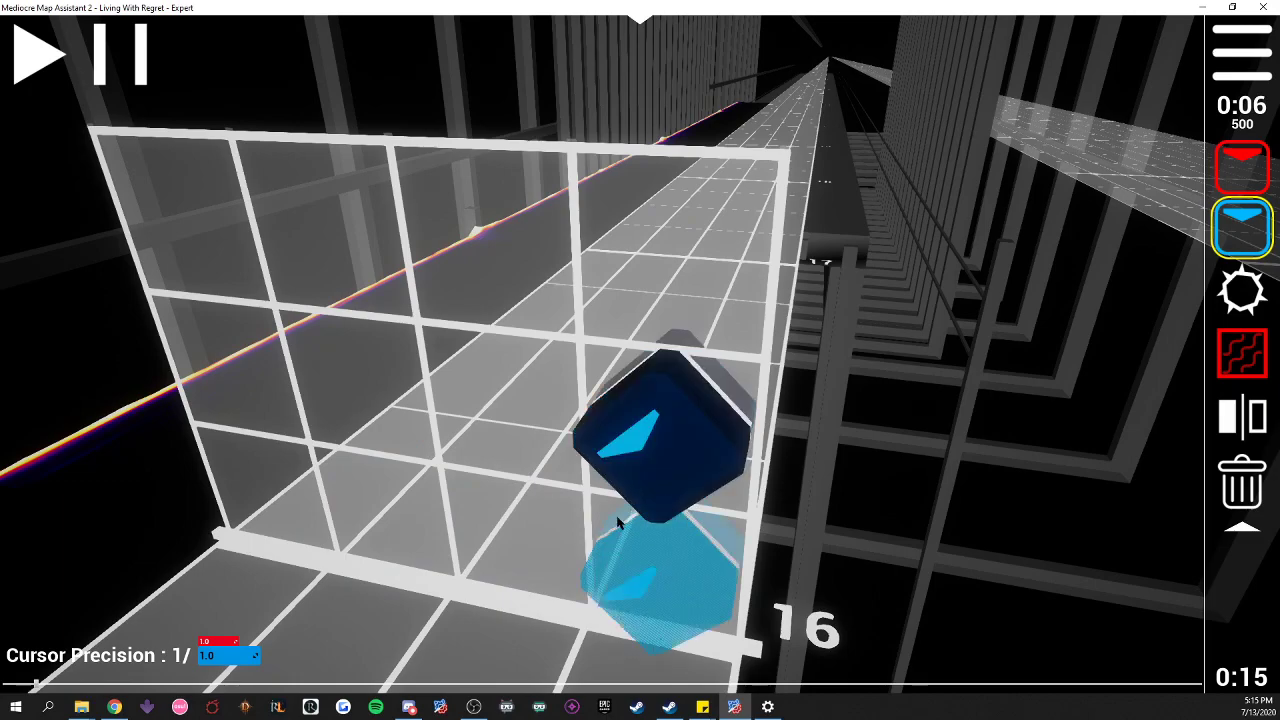
- Place a blue down note in the bottom third column at beat 17 and a rightward one in the middle fourth column at beat 18
scroll(560, 496, up, 1)
click(560, 496)
scroll(620, 470, up, 1)
click(675, 439)
scroll(630, 480, down, 2)
scroll(614, 487, up, 1)
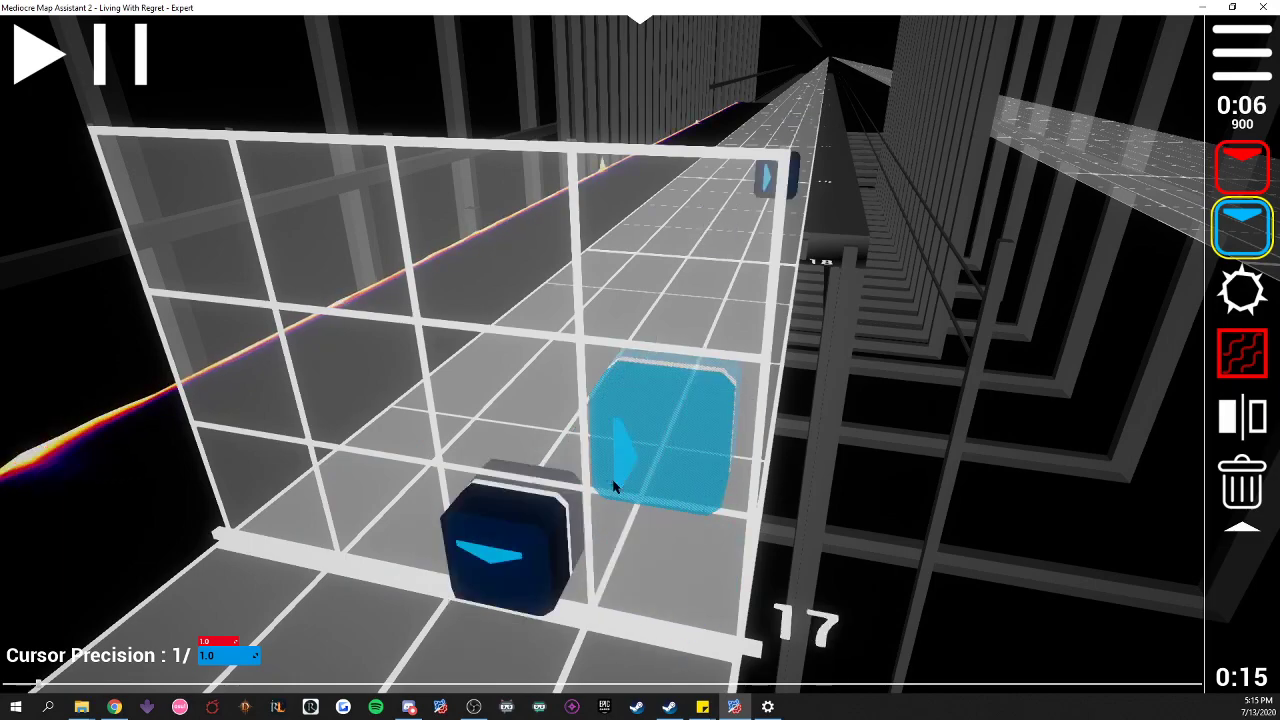
scroll(646, 420, up, 1)
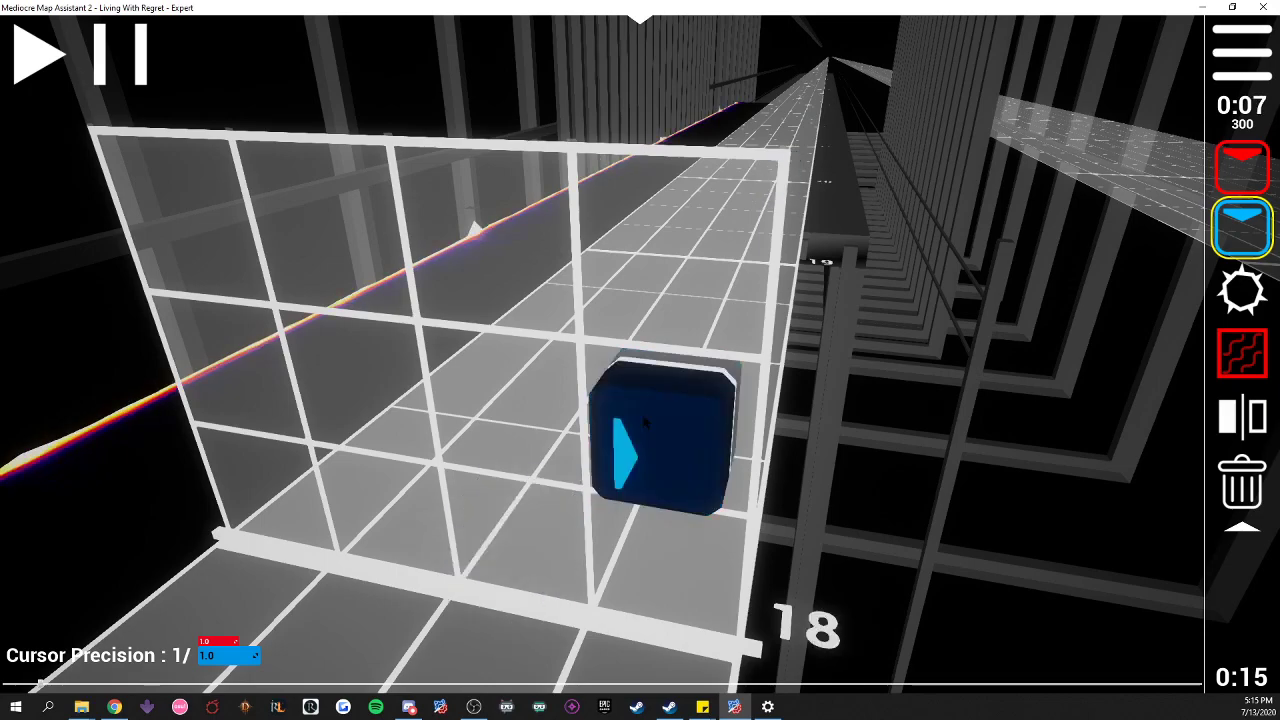
- Place bombs in all four columns of the bottom row at beat 20
scroll(645, 421, down, 7)
scroll(645, 421, down, 2)
scroll(645, 421, up, 2)
scroll(645, 421, up, 7)
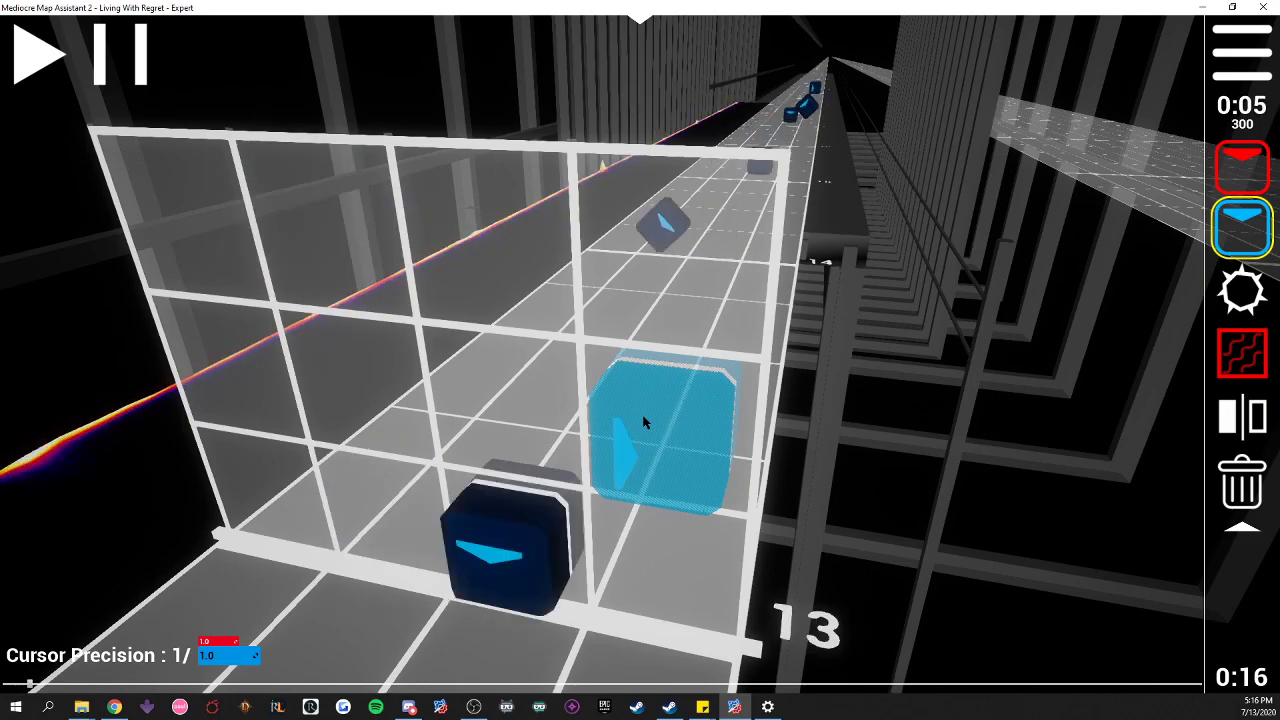
scroll(643, 421, up, 2)
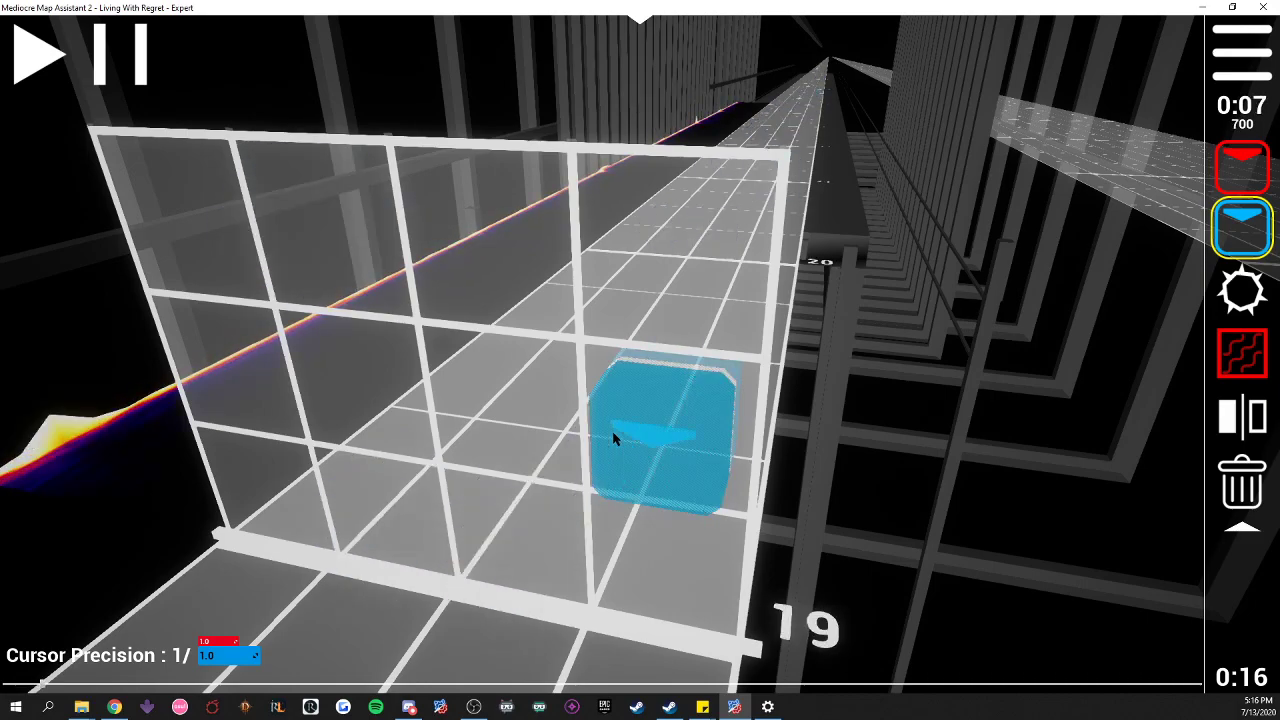
click(1242, 291)
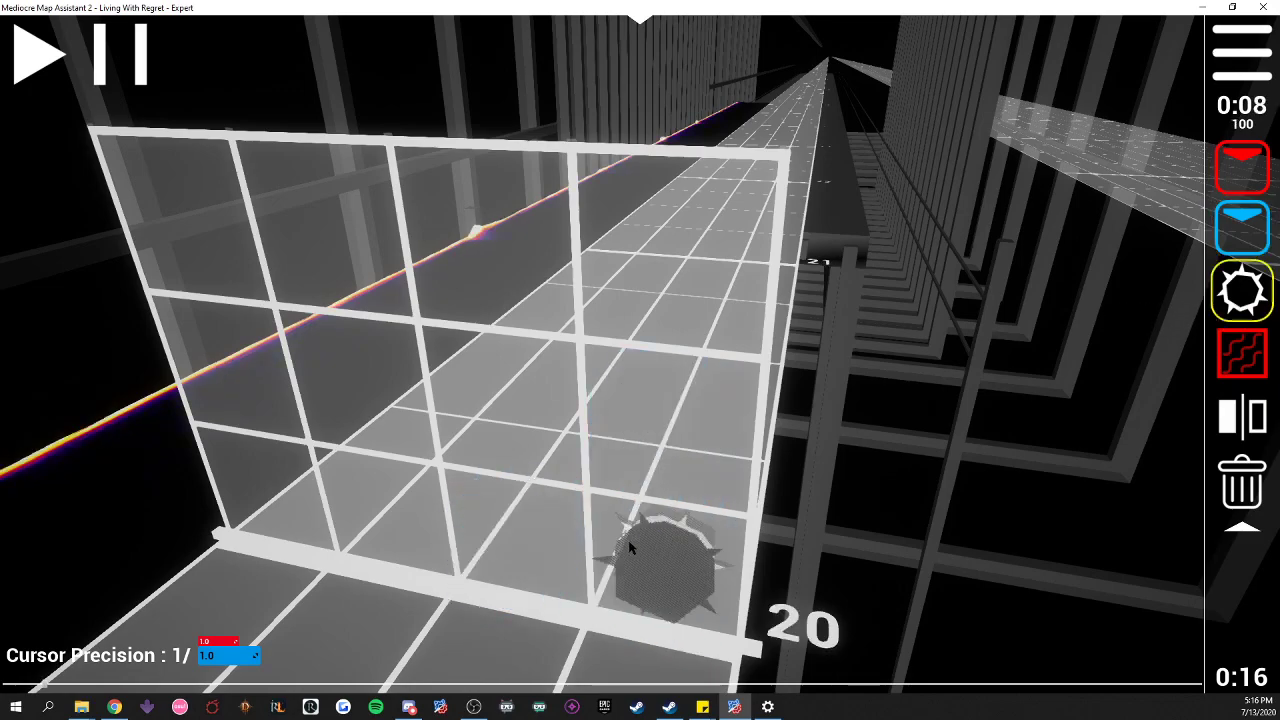
click(627, 544)
click(492, 541)
click(382, 536)
click(290, 526)
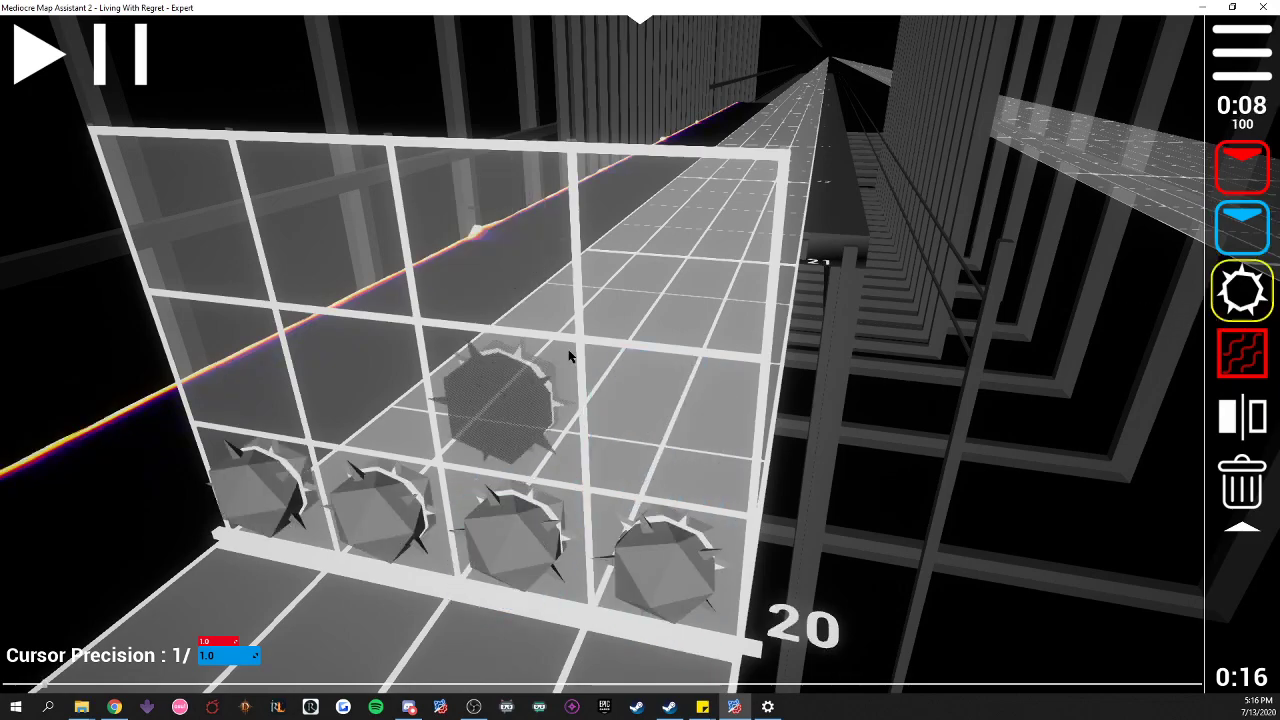
- Place a blue down note in the bottom row's third column at beat 21
scroll(665, 550, up, 1)
click(1236, 230)
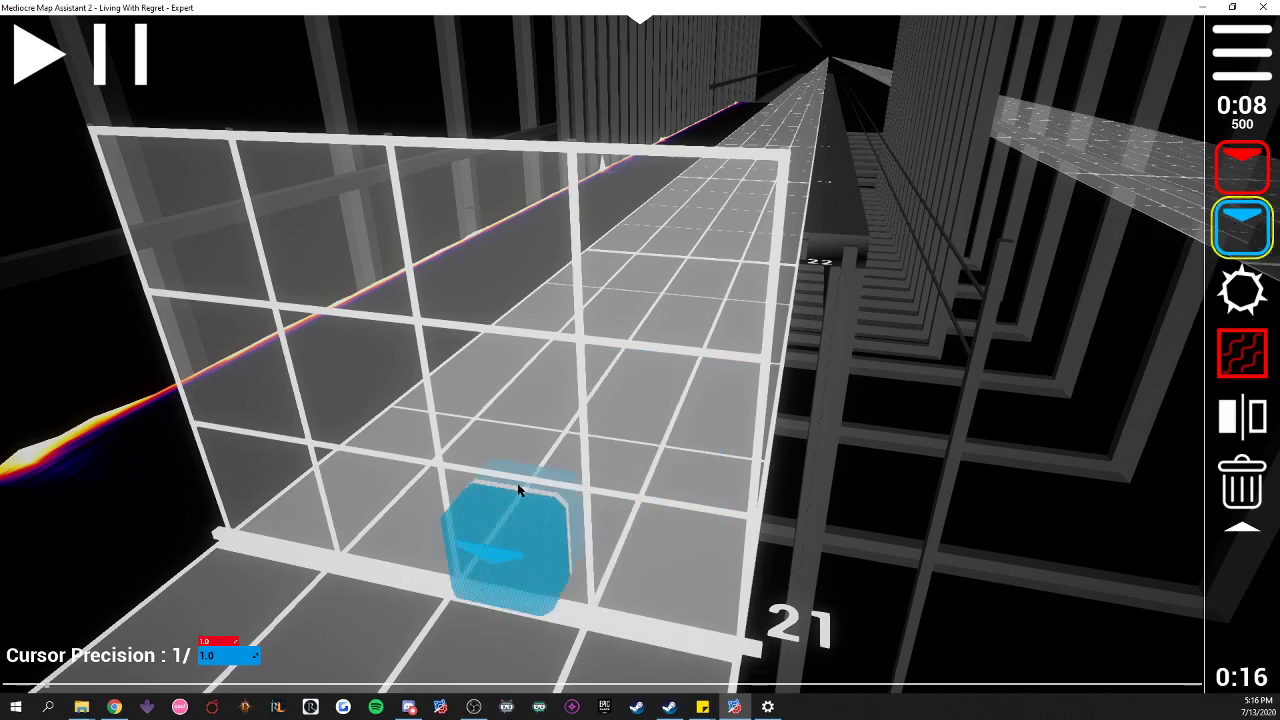
scroll(540, 482, down, 18)
scroll(565, 487, down, 3)
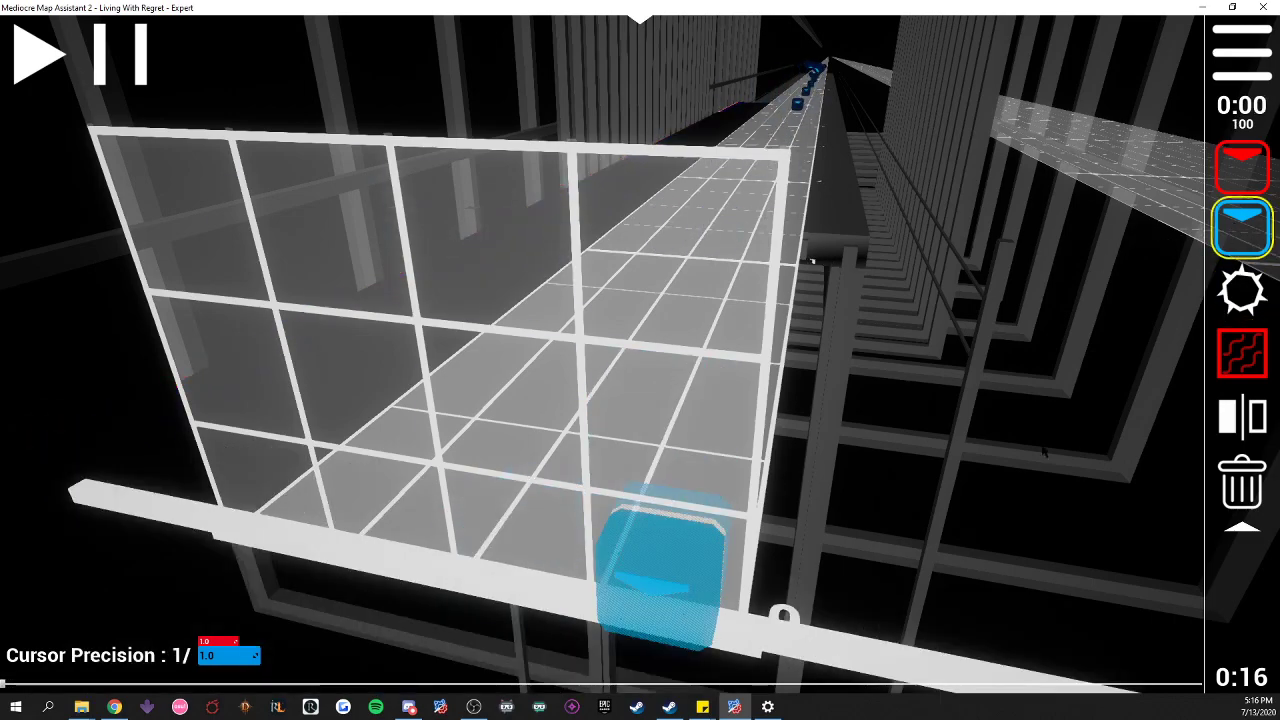
- Select all the notes and bombs in the map and delete them
click(1240, 484)
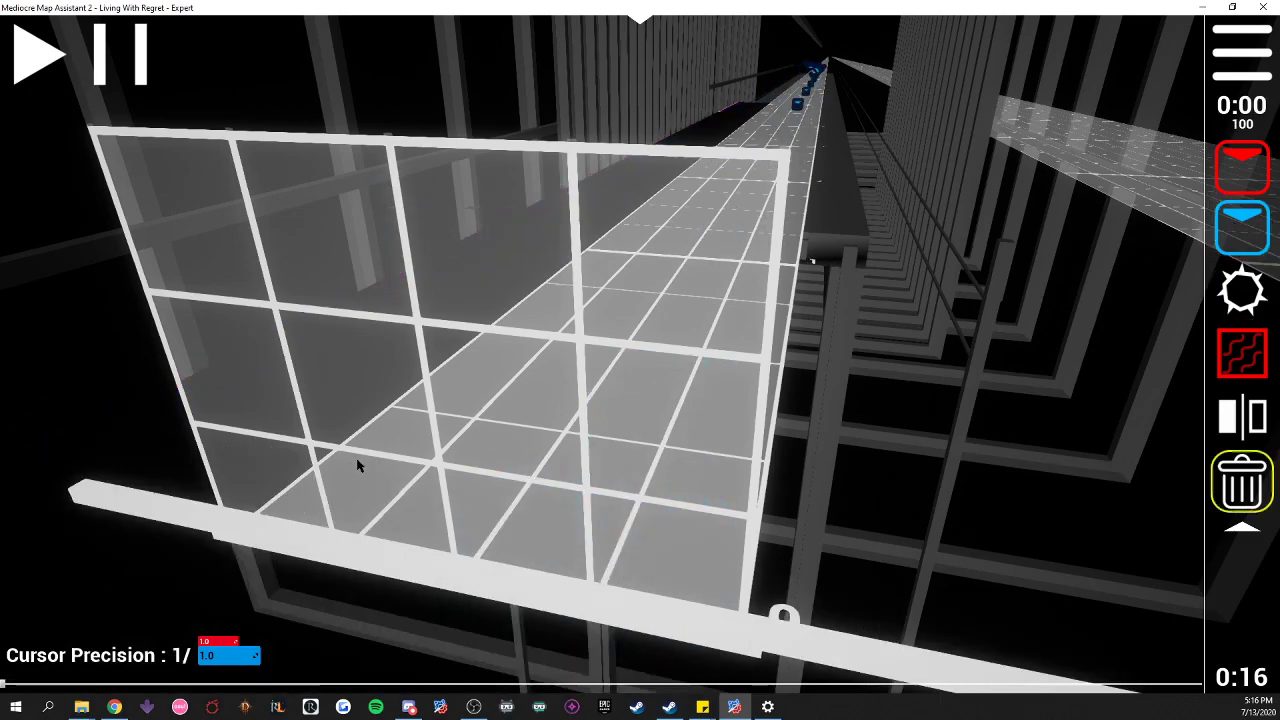
scroll(625, 427, up, 2)
scroll(625, 428, up, 17)
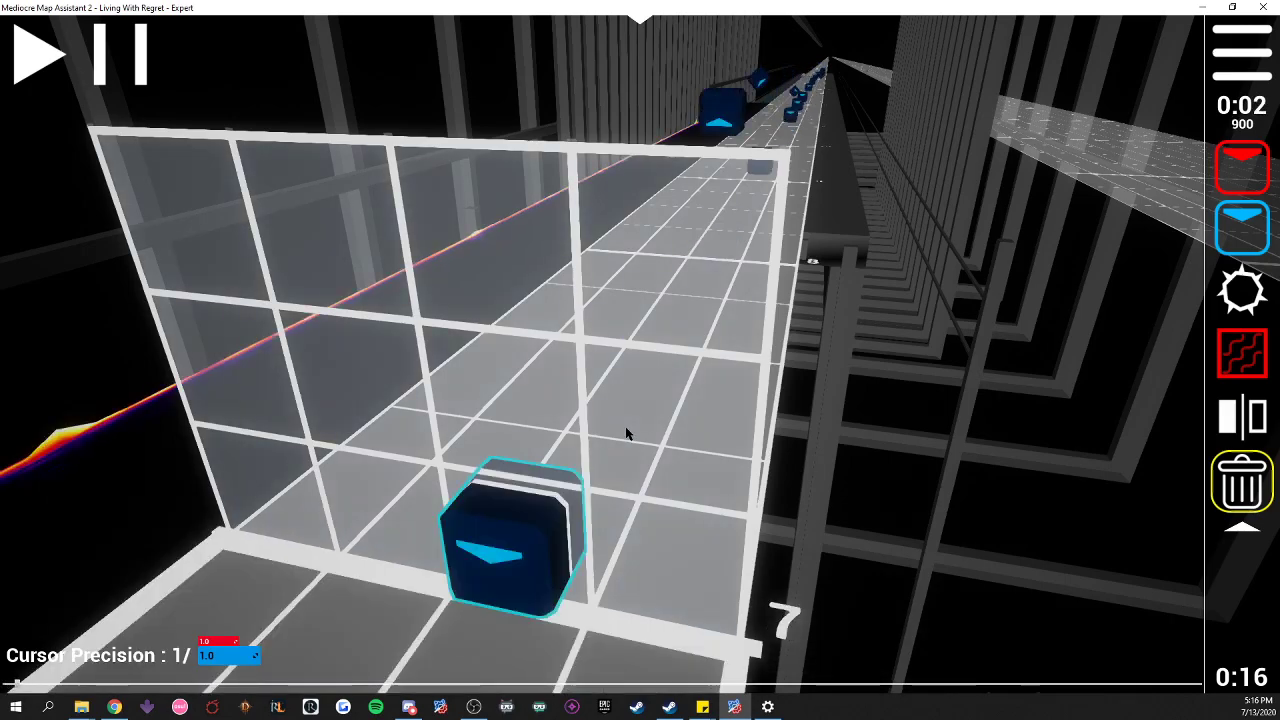
scroll(643, 387, up, 2)
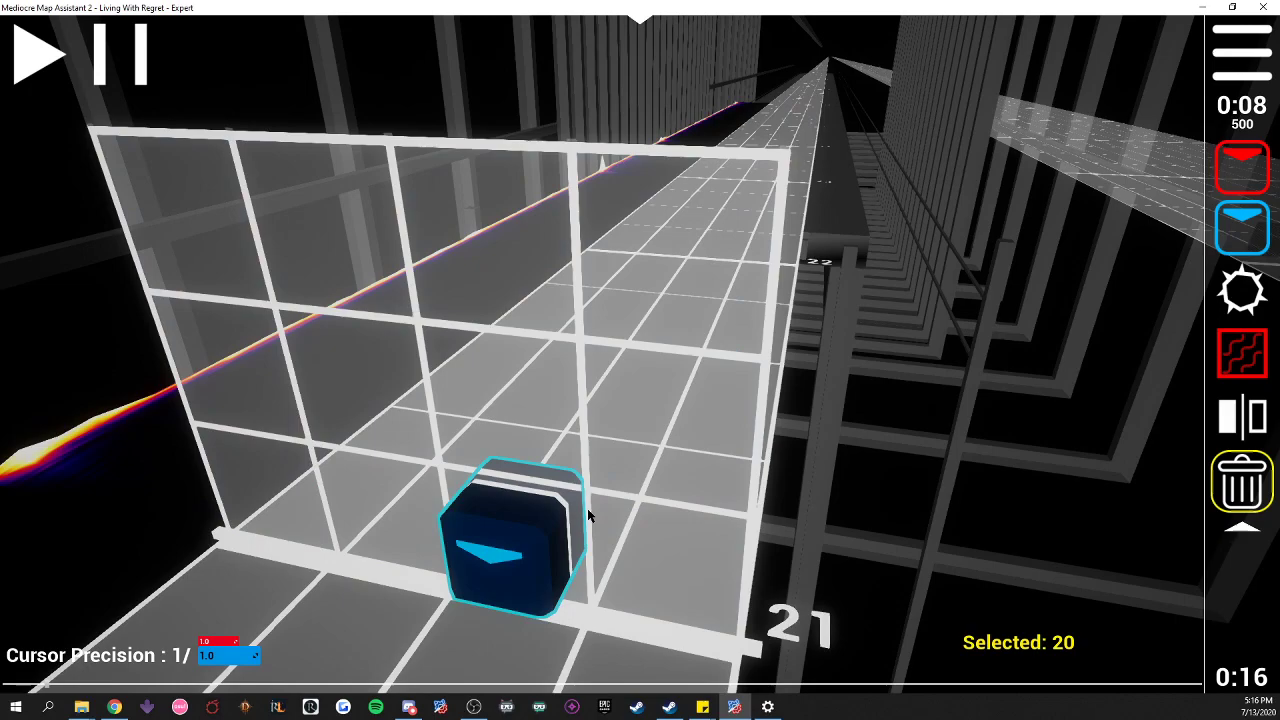
key(Delete)
scroll(588, 515, down, 20)
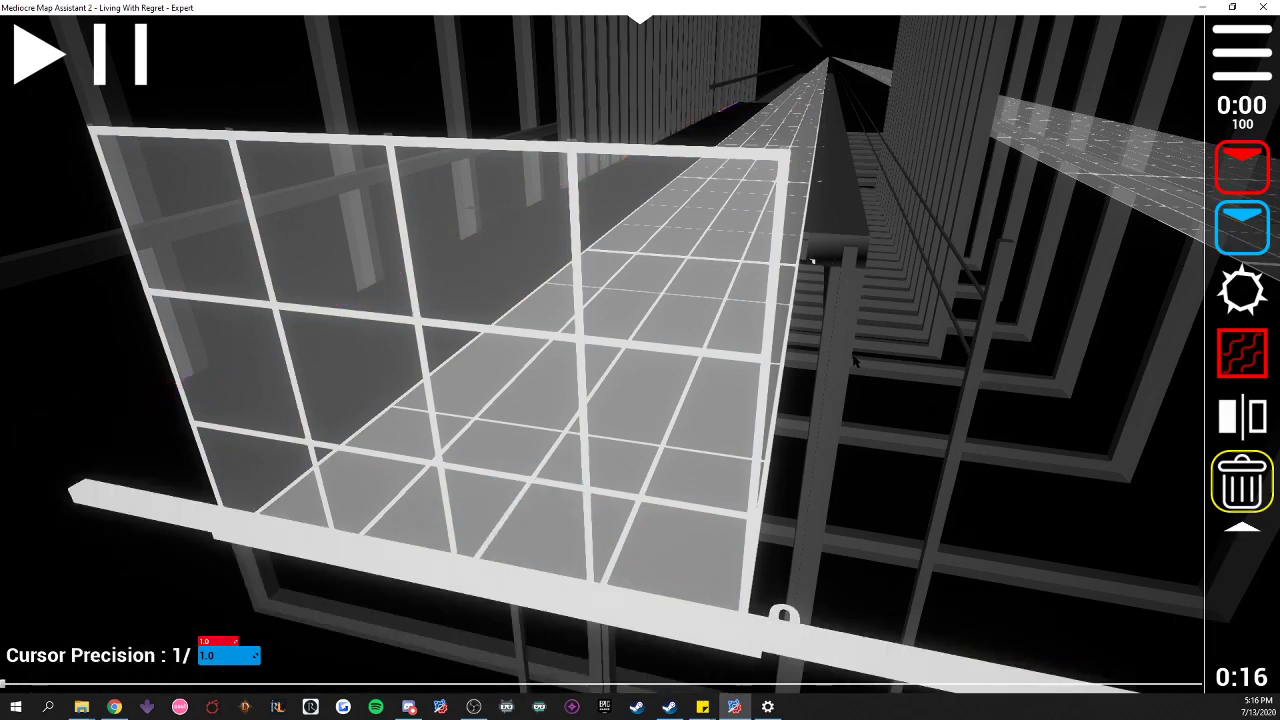
- At beat 5, place a blue down-left diagonal note in the bottom second column and a red up note in the top first column
scroll(828, 361, up, 5)
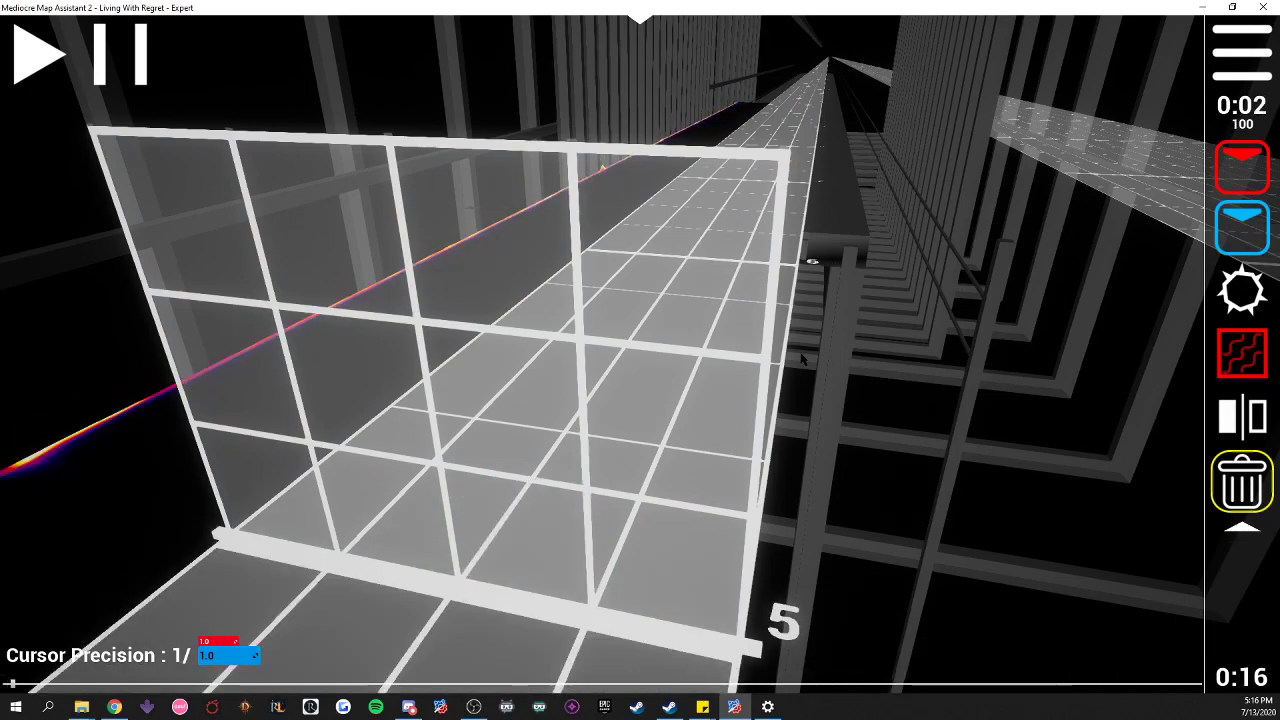
scroll(803, 360, up, 1)
scroll(641, 389, down, 1)
key(2)
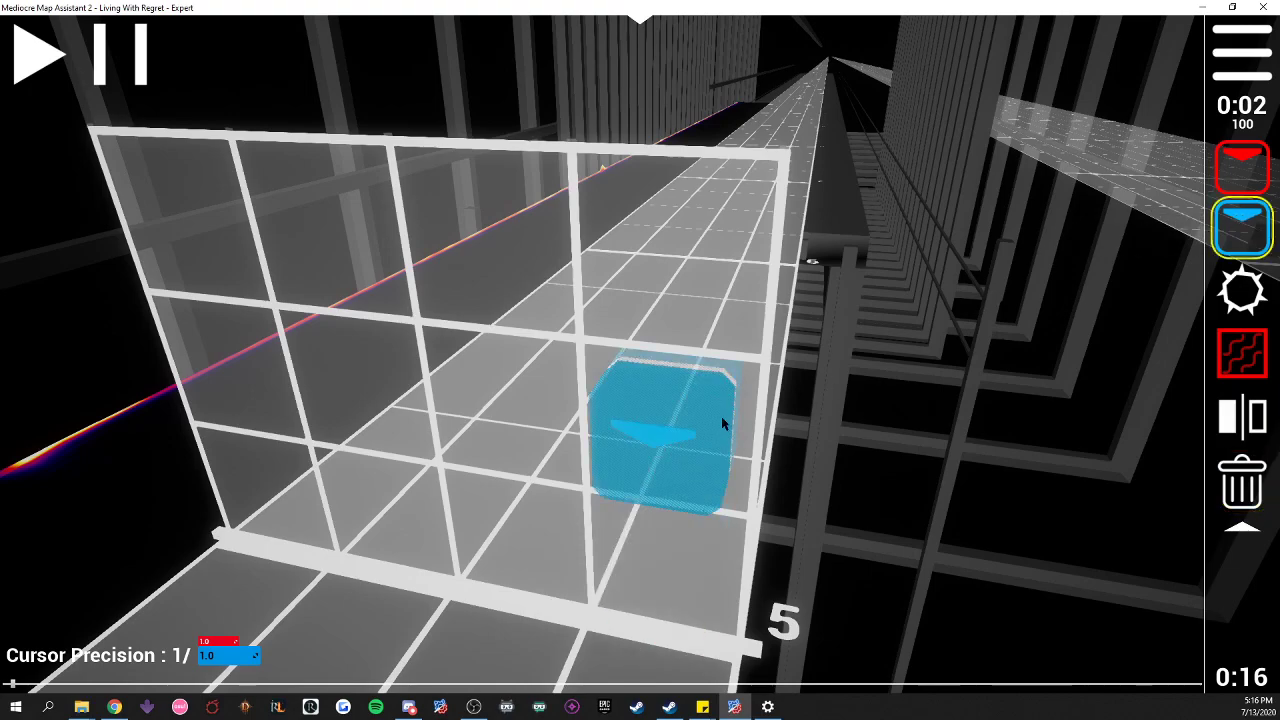
key(a+s)
click(391, 528)
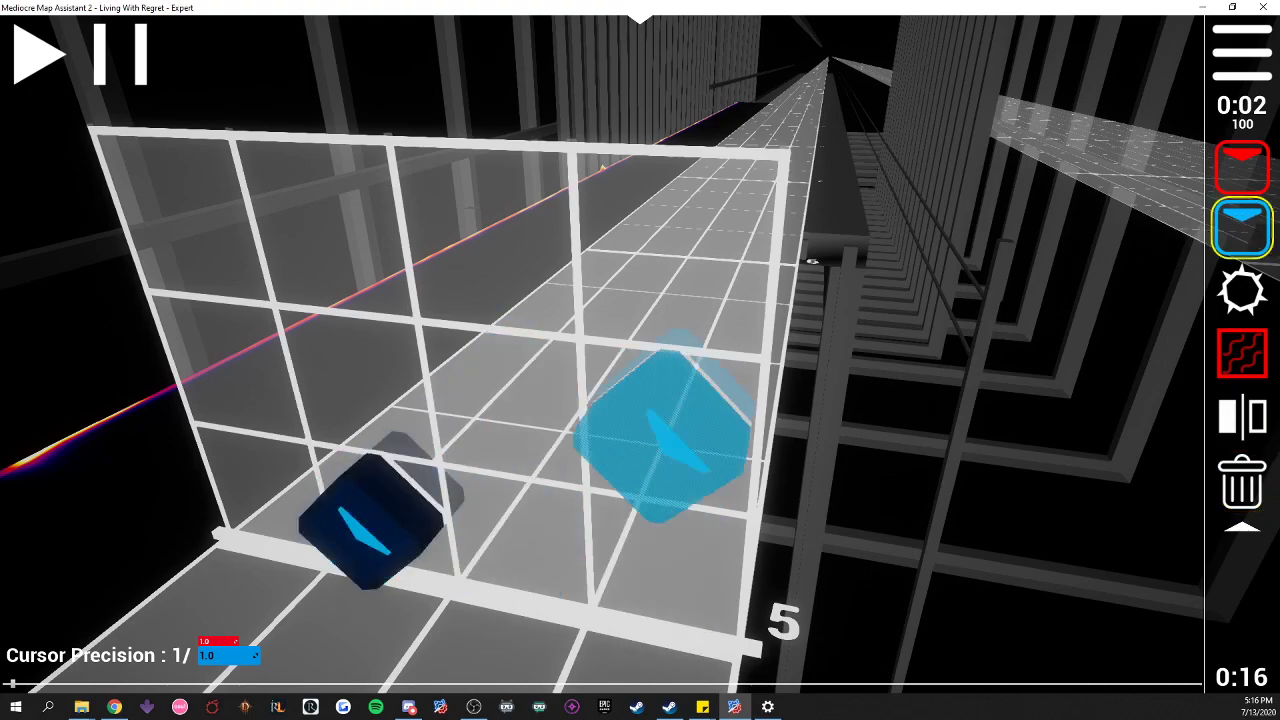
click(1252, 152)
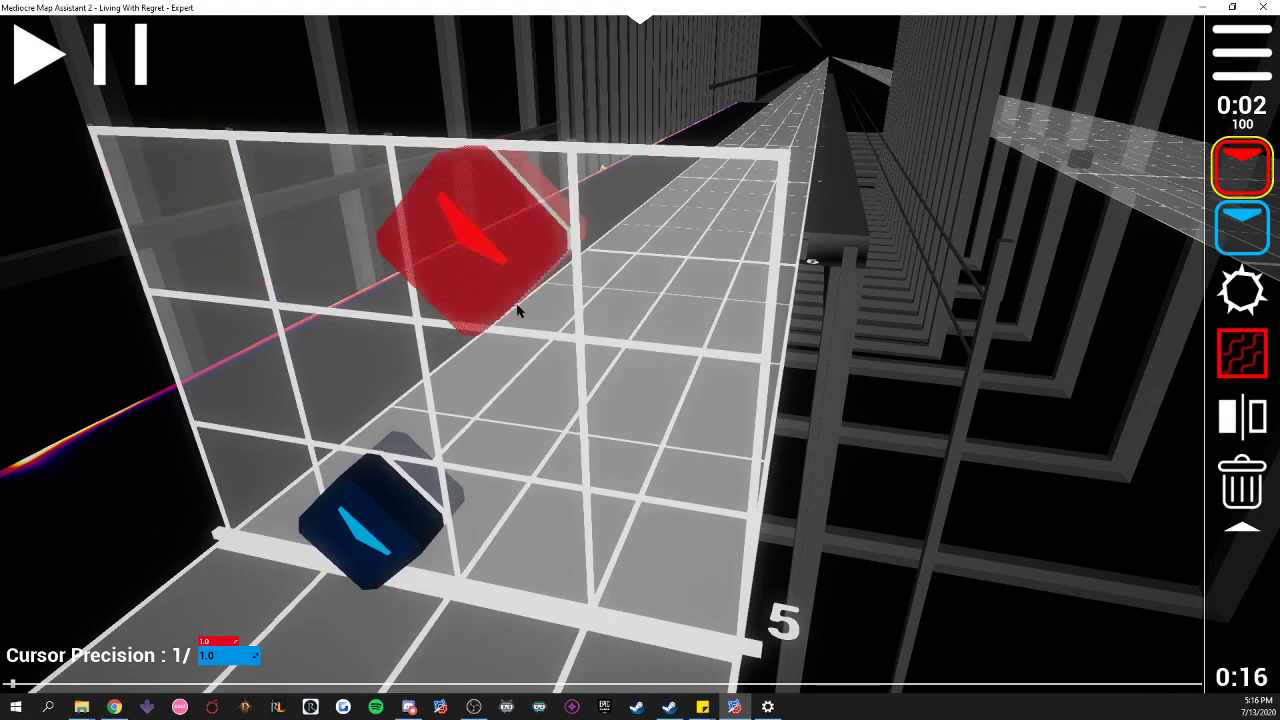
key(w)
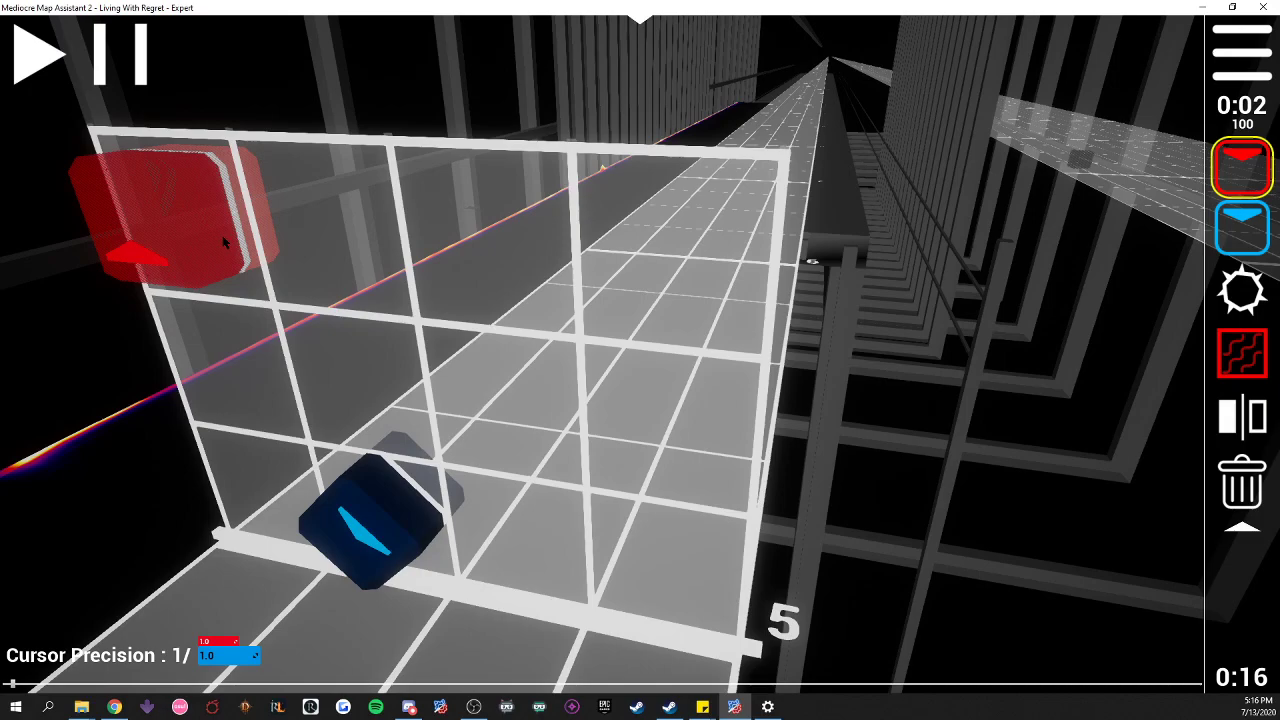
click(225, 243)
- At beat 6, place a red down-right diagonal note in the bottom third column and a blue up-right diagonal note in the top fourth column
scroll(463, 210, up, 1)
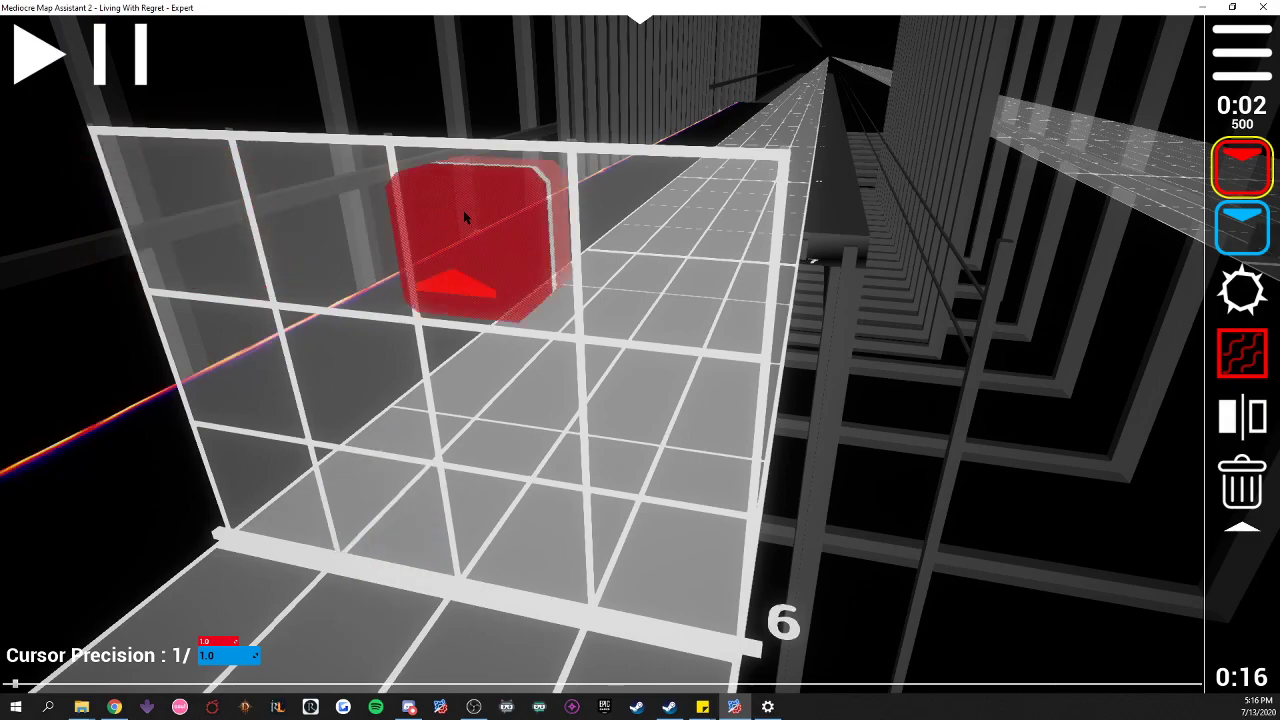
key(w)
key(d)
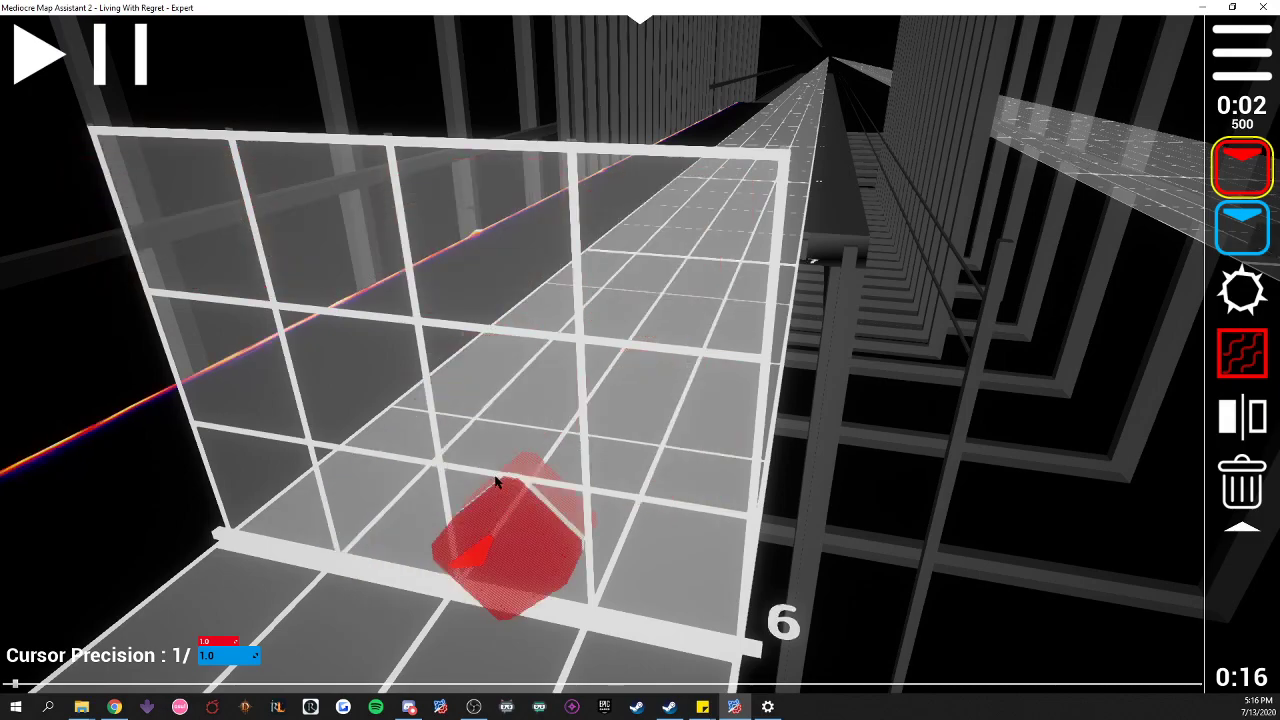
click(498, 486)
click(1240, 230)
key(w)
key(d)
click(652, 256)
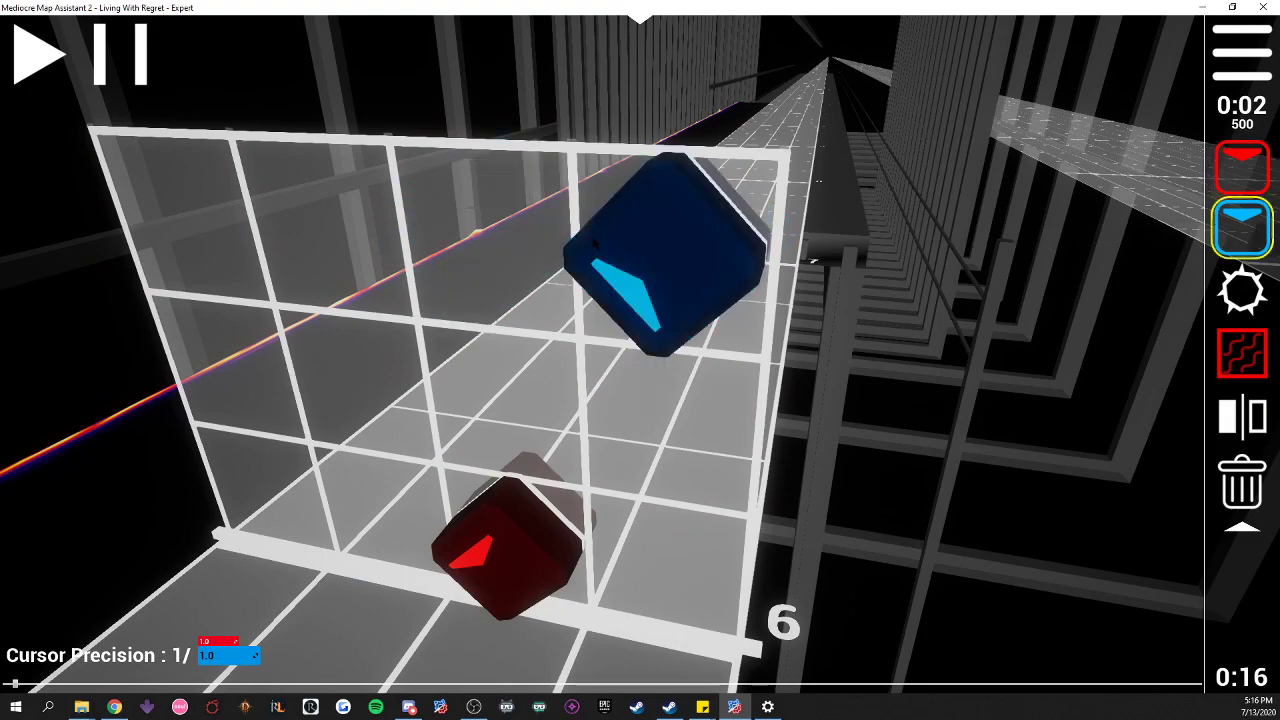
- Delete the red and blue diagonal and up notes at beats 5 and 6
scroll(521, 303, down, 2)
scroll(514, 309, up, 1)
click(1240, 484)
click(358, 506)
click(180, 230)
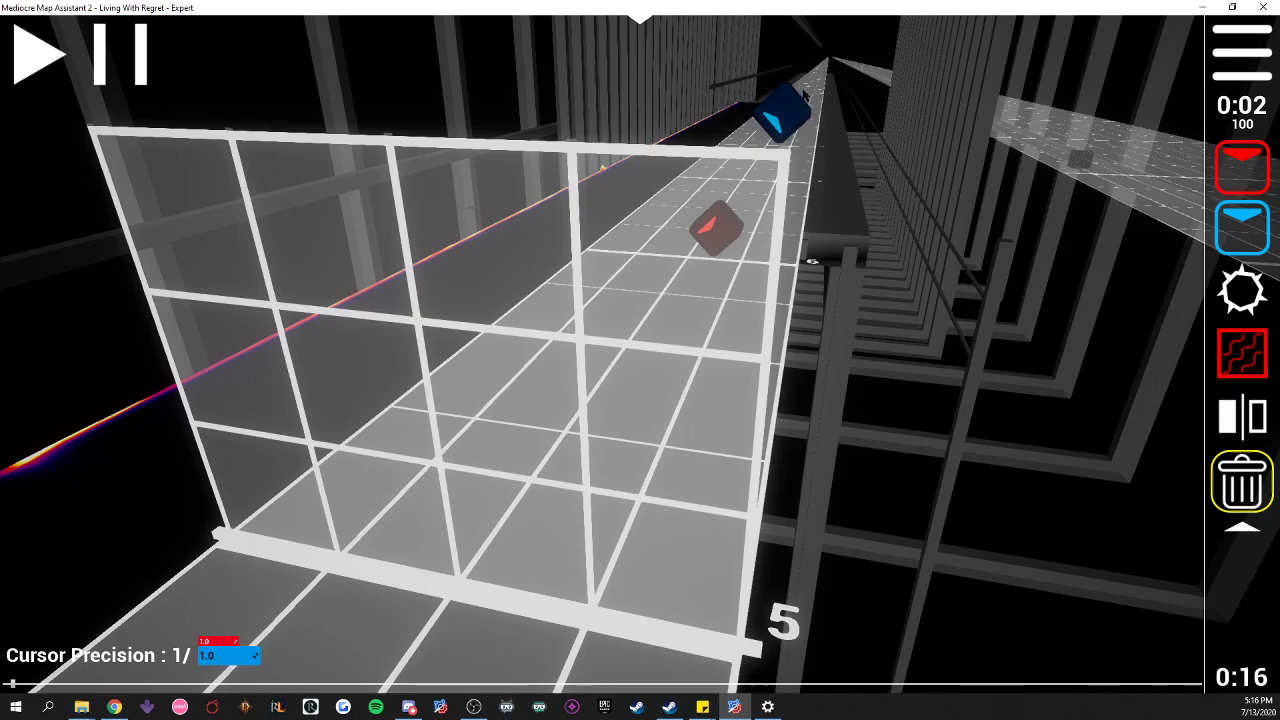
- At beat 5, place a blue down note in the bottom third column and a red rightward note in the top fourth column
click(1240, 230)
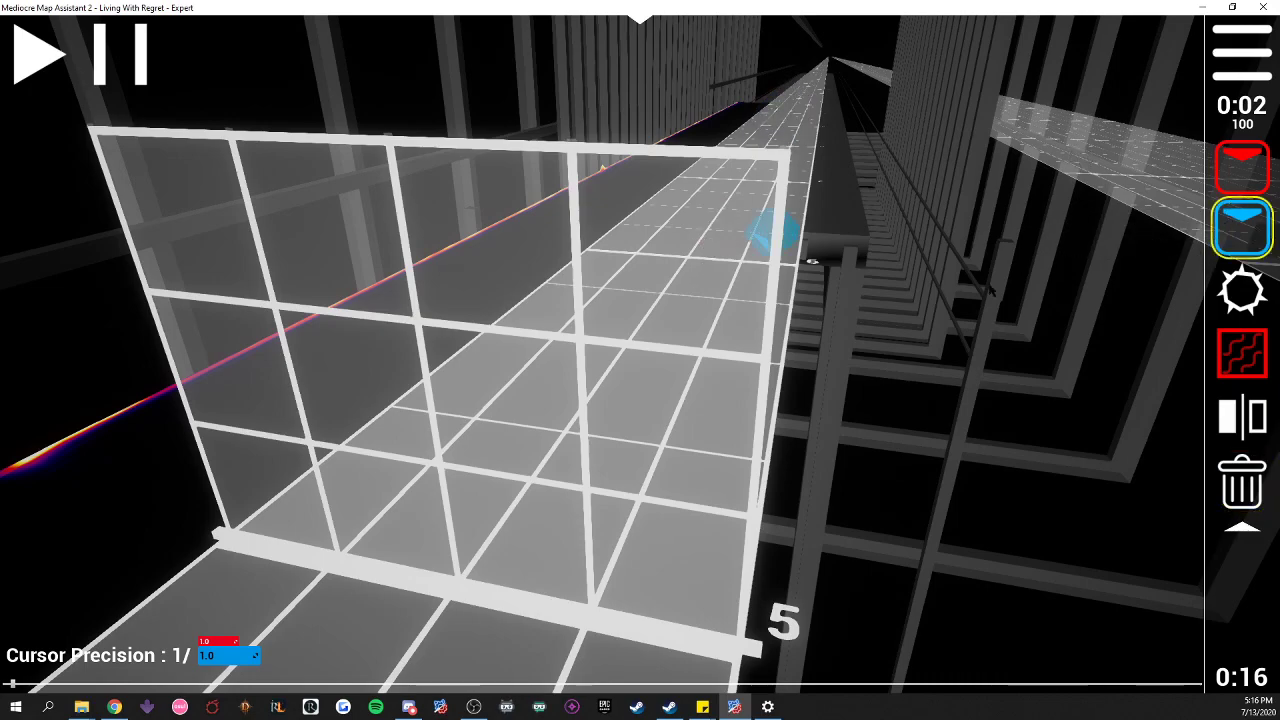
key(s)
click(543, 510)
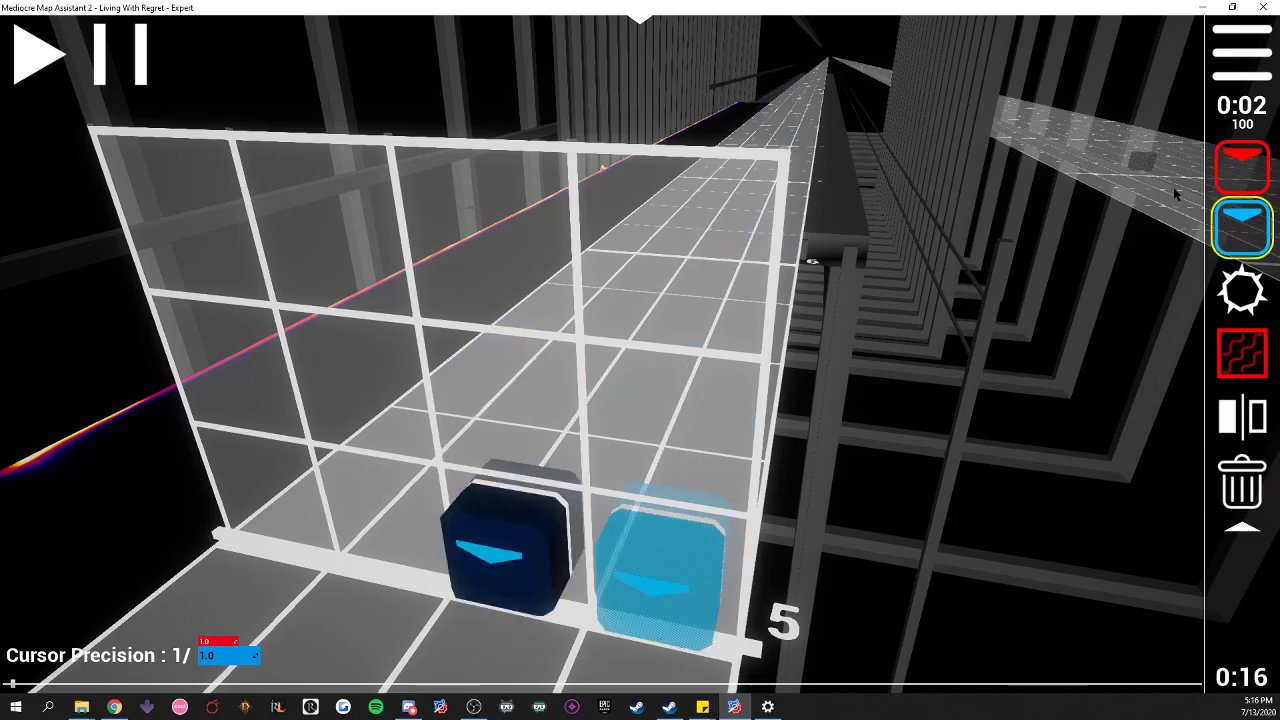
click(1242, 168)
key(d)
click(694, 282)
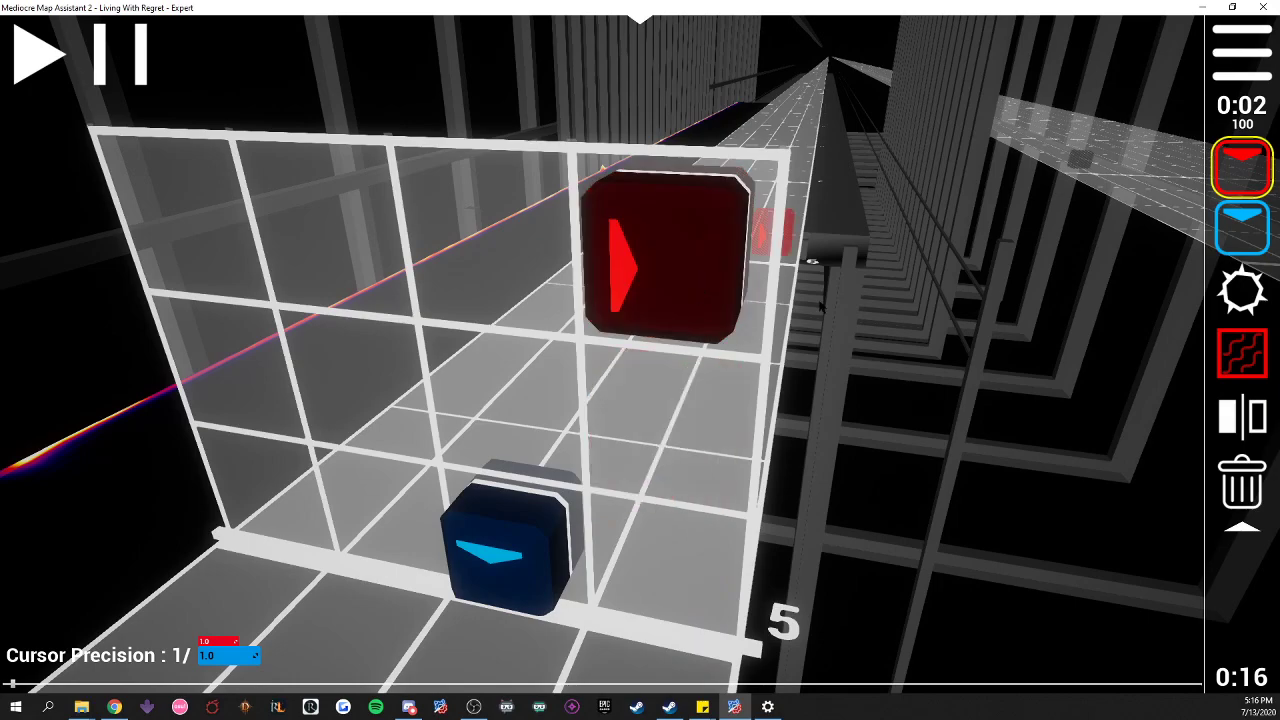
- At beat 6, place a red leftward note in the middle first column and a blue up-left diagonal note in the top second column
scroll(820, 307, up, 1)
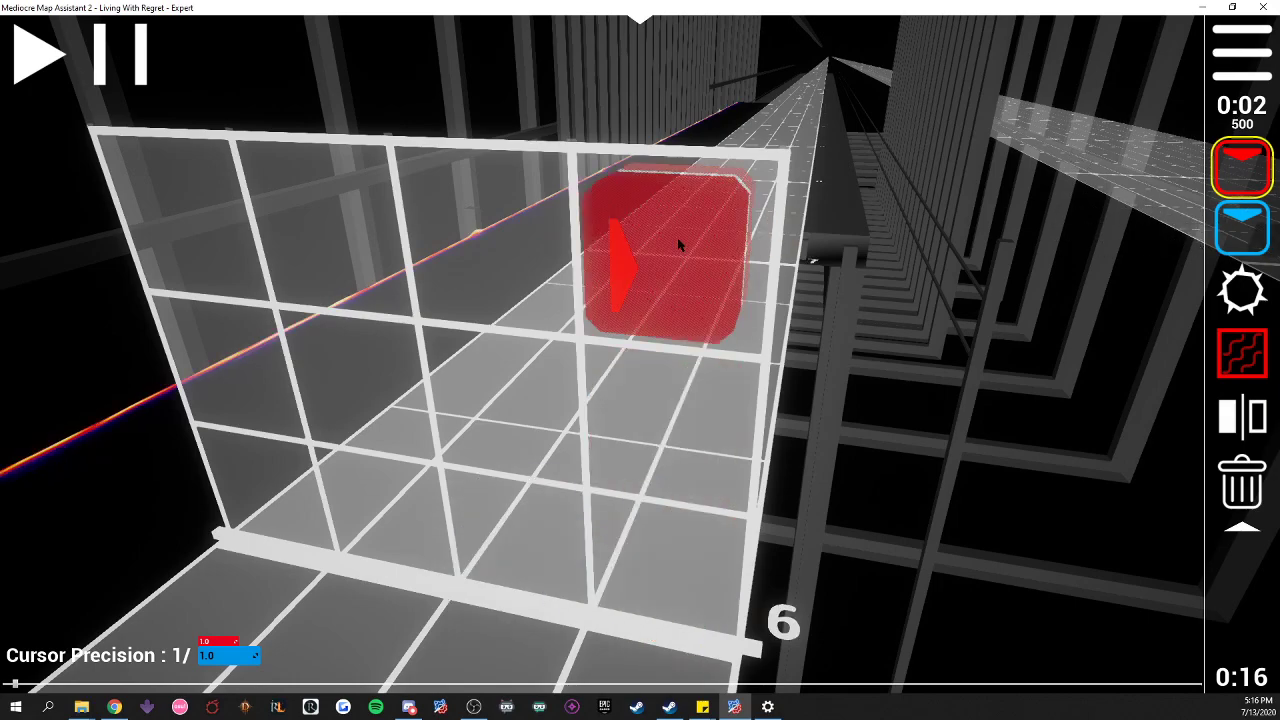
click(270, 366)
click(1242, 228)
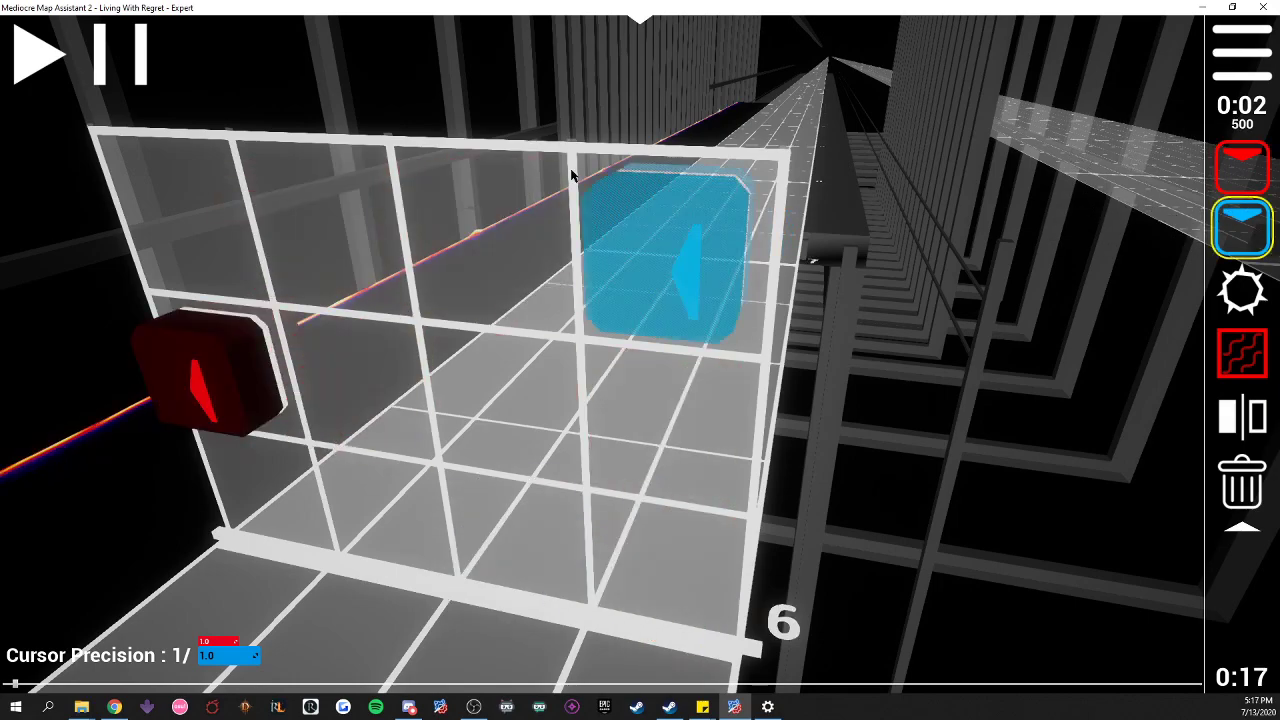
scroll(367, 185, down, 2)
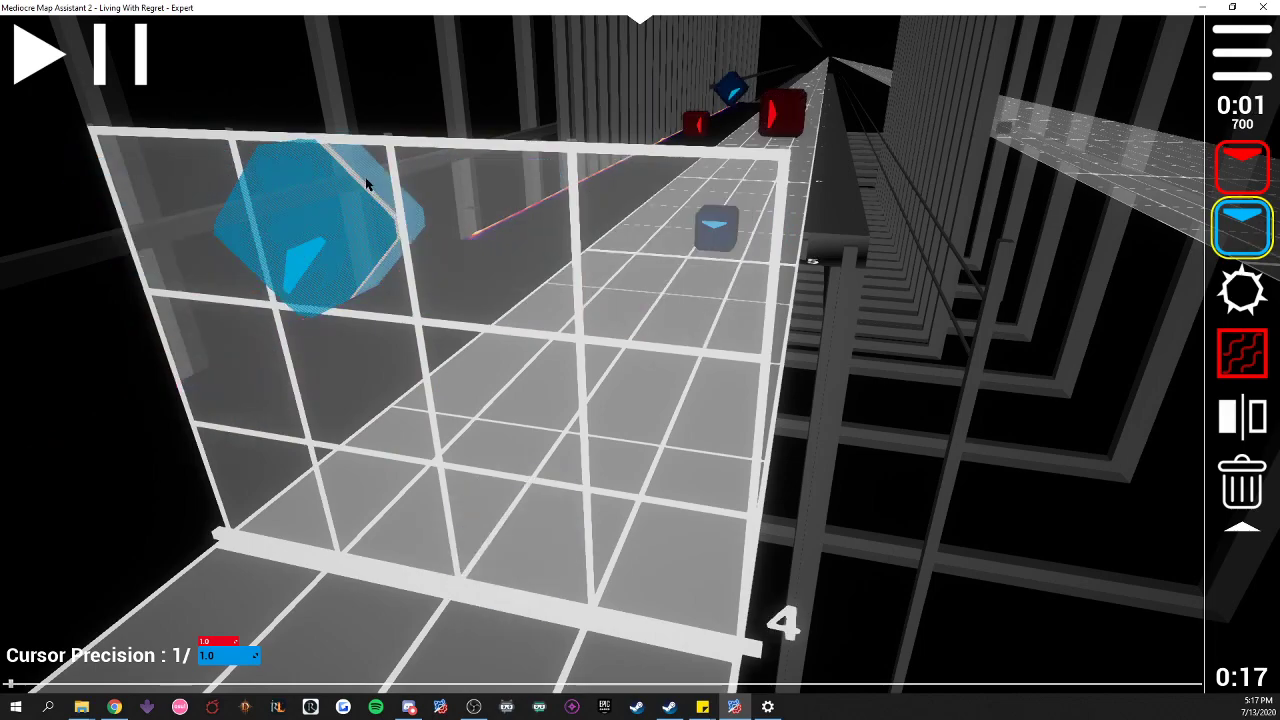
scroll(367, 185, up, 1)
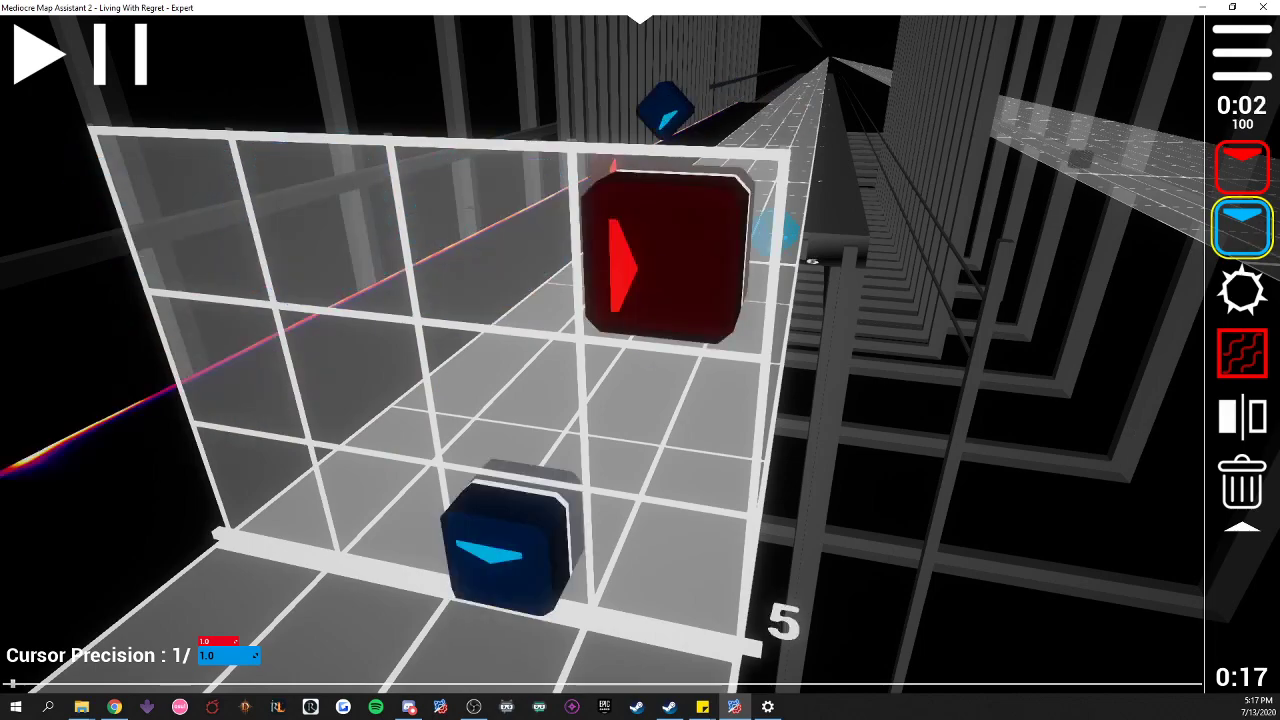
- Remove both notes at beat 5 and both notes at beat 6
click(1242, 482)
click(680, 306)
click(517, 534)
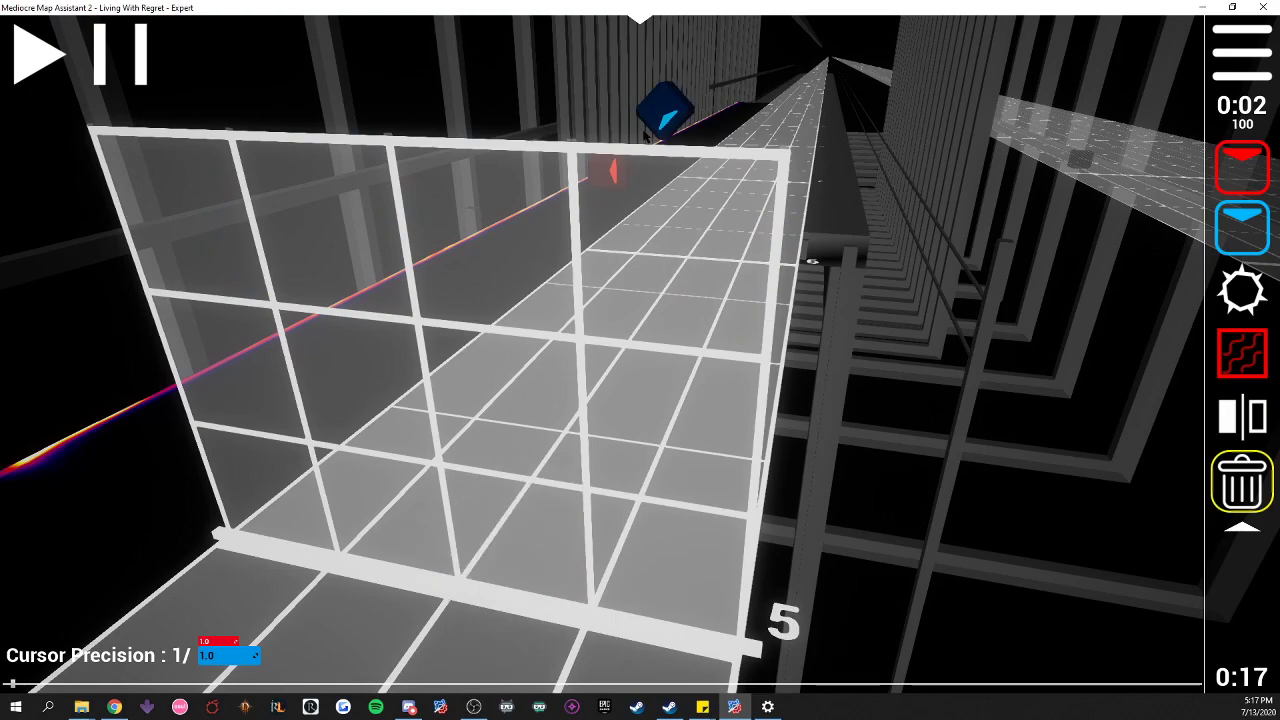
click(668, 114)
click(612, 166)
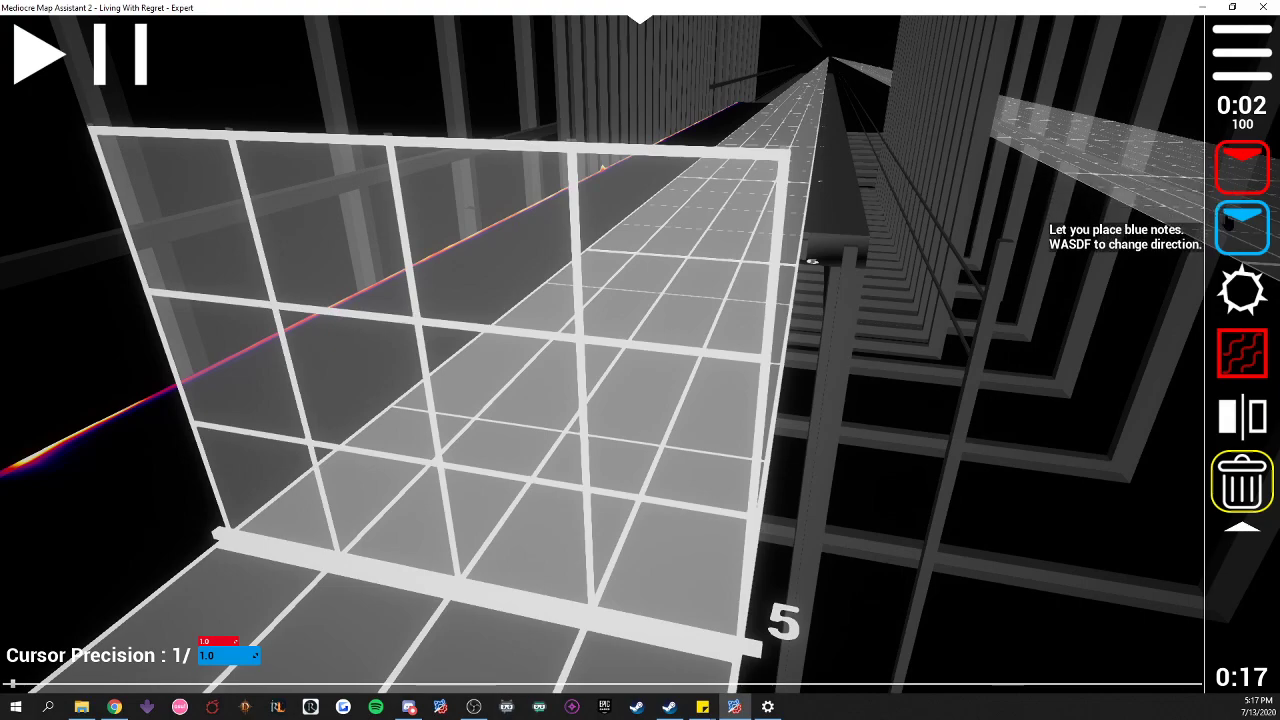
- Place a blue down note in the bottom third column at beat 5 and a blue rightward note in the middle fourth column at beat 6
click(1243, 228)
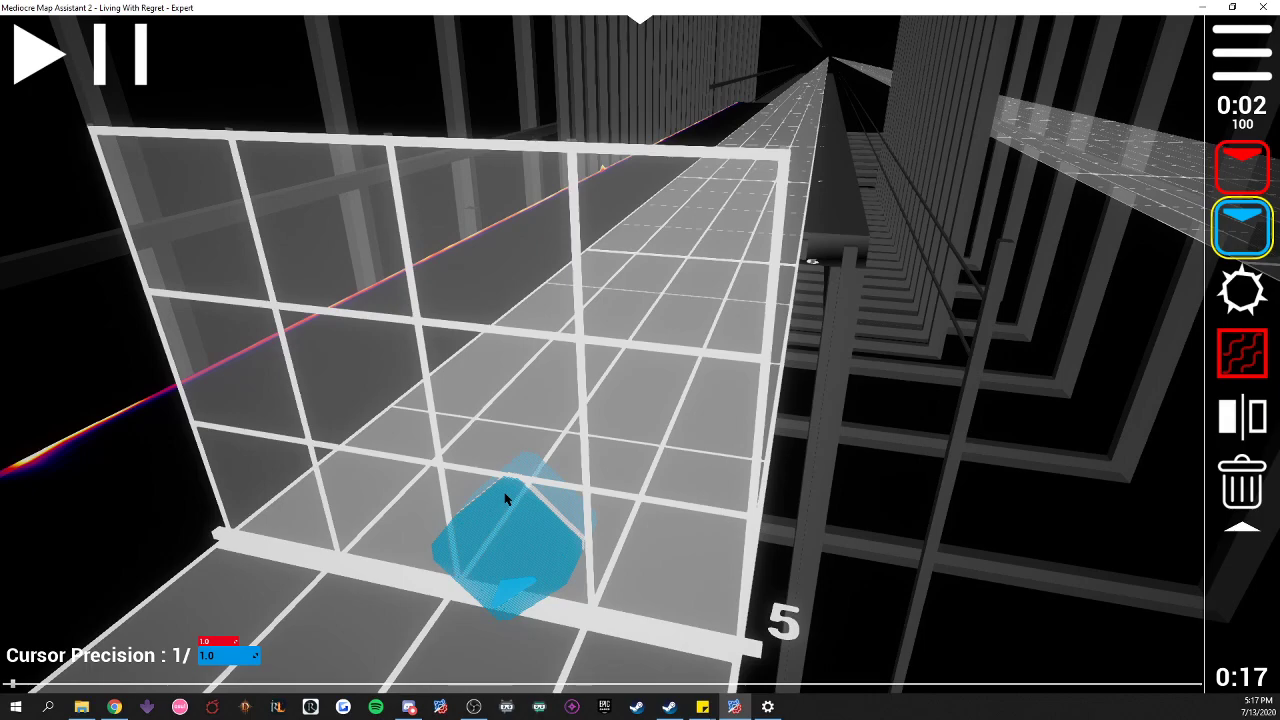
key(s)
click(505, 500)
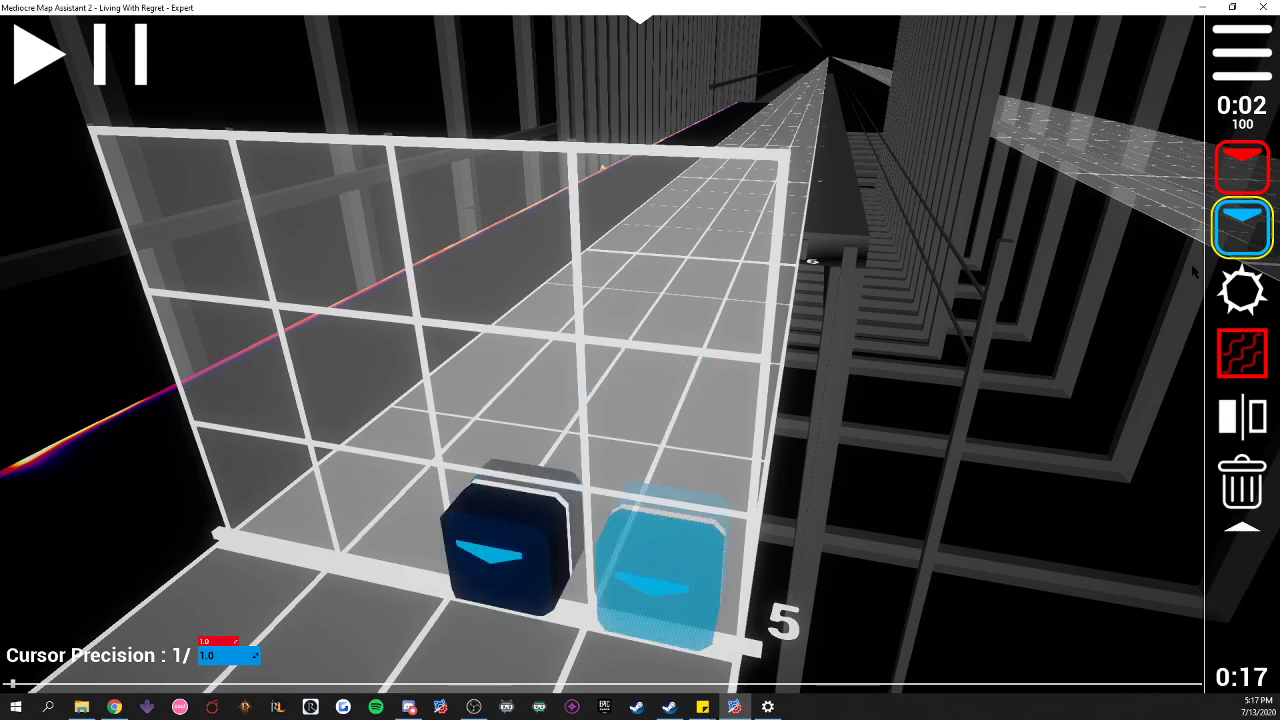
scroll(1253, 175, up, 1)
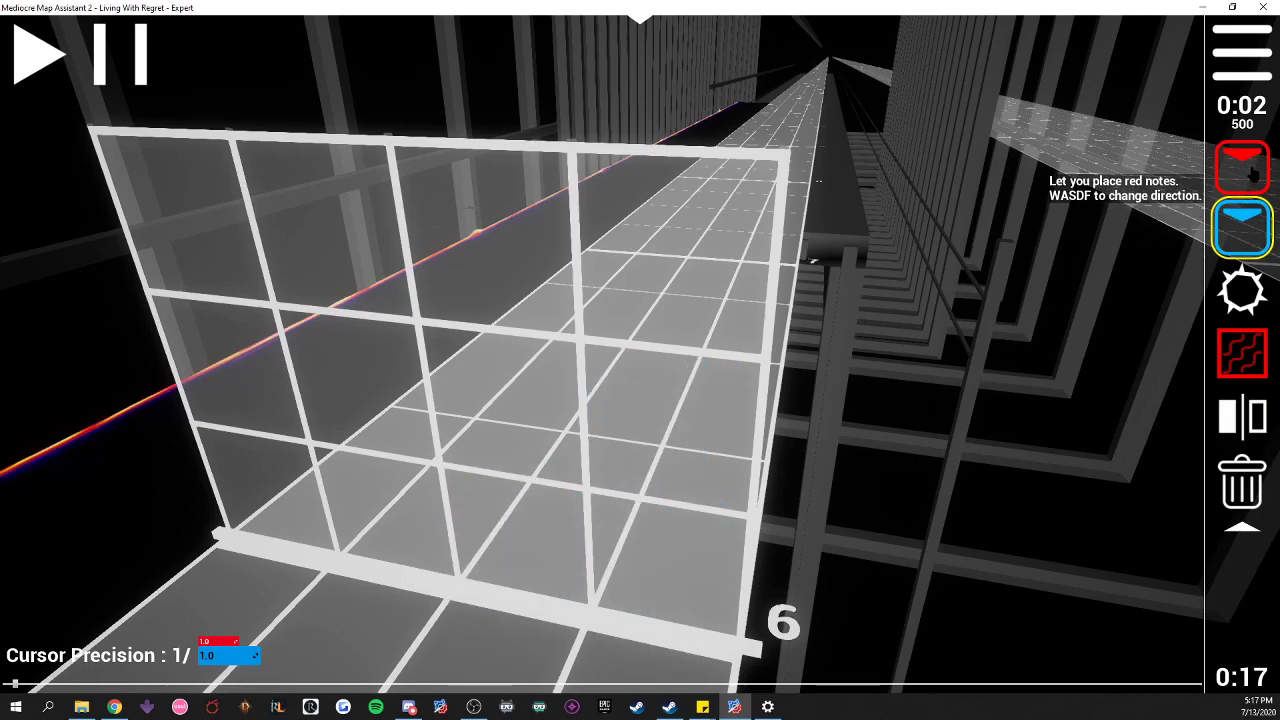
scroll(1253, 175, down, 1)
scroll(1240, 177, up, 1)
key(d)
click(705, 449)
- Place a blue up-left diagonal note in the top third column at beat 7
scroll(703, 447, up, 1)
key(w+a)
click(485, 241)
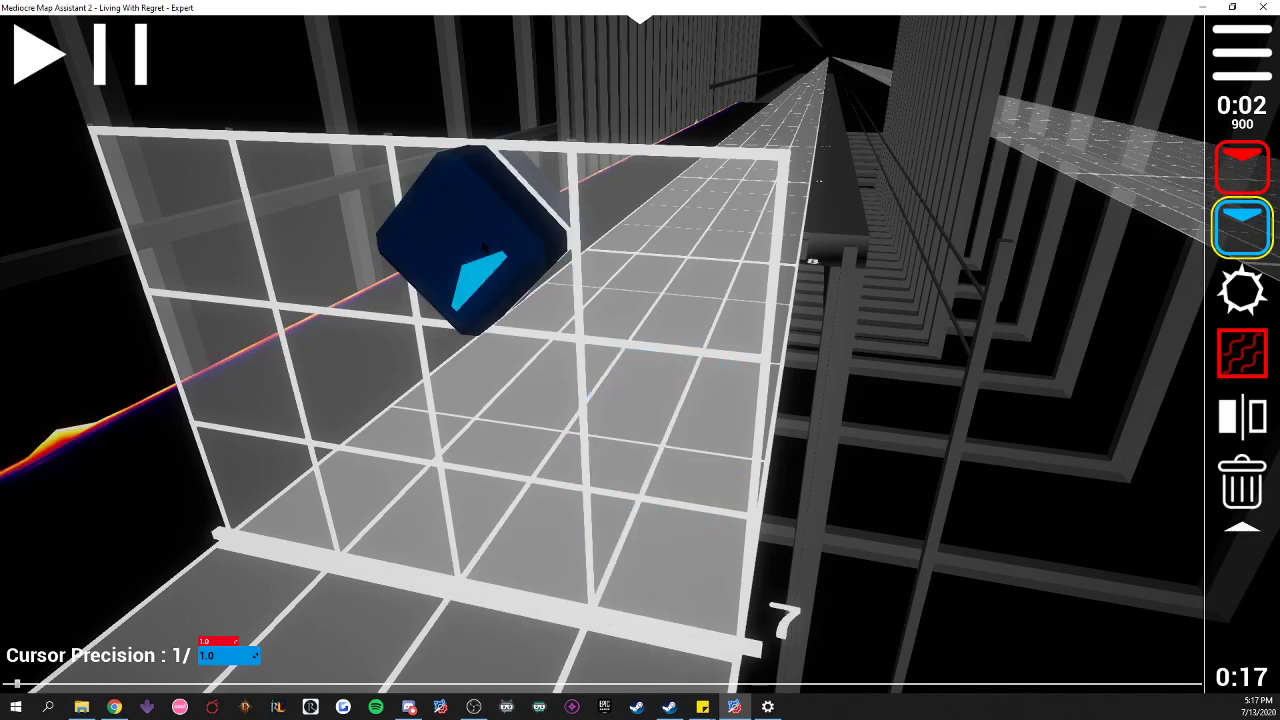
- Replace the down note at beat 5 with a blue down-left diagonal note in the same bottom third cell
scroll(485, 241, down, 2)
click(1242, 480)
click(578, 560)
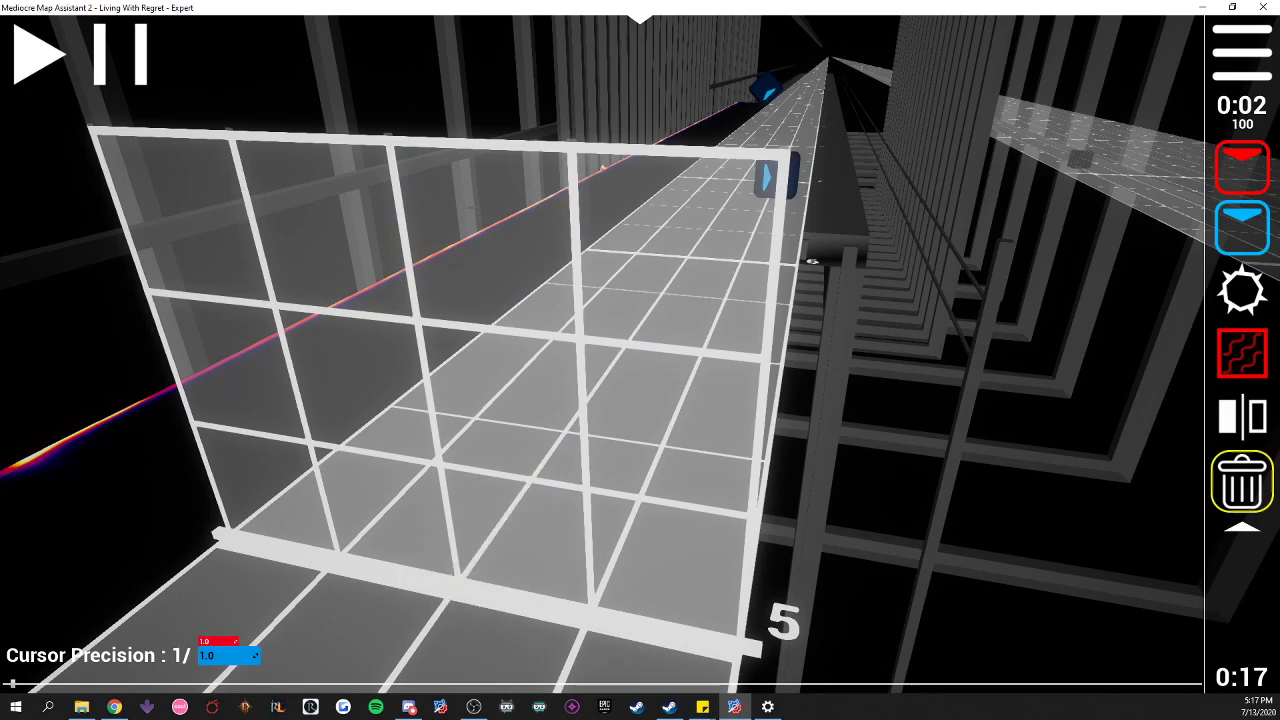
click(1242, 228)
click(530, 530)
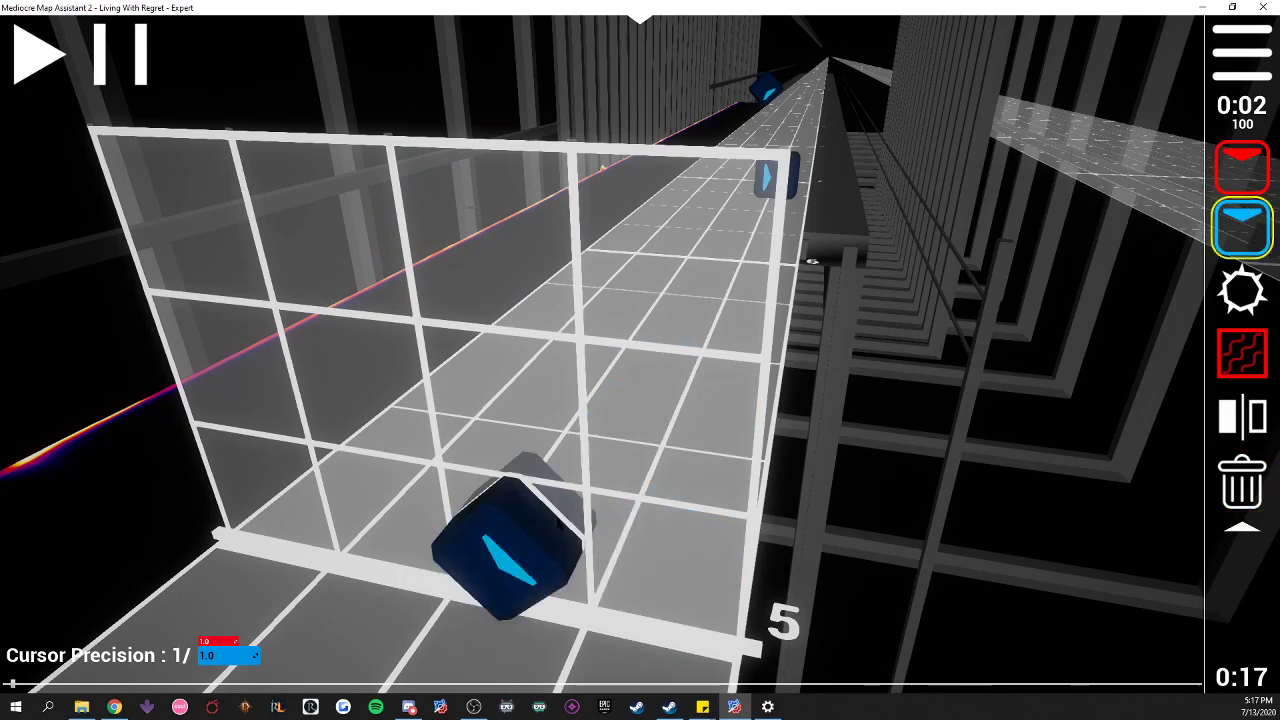
scroll(660, 565, up, 2)
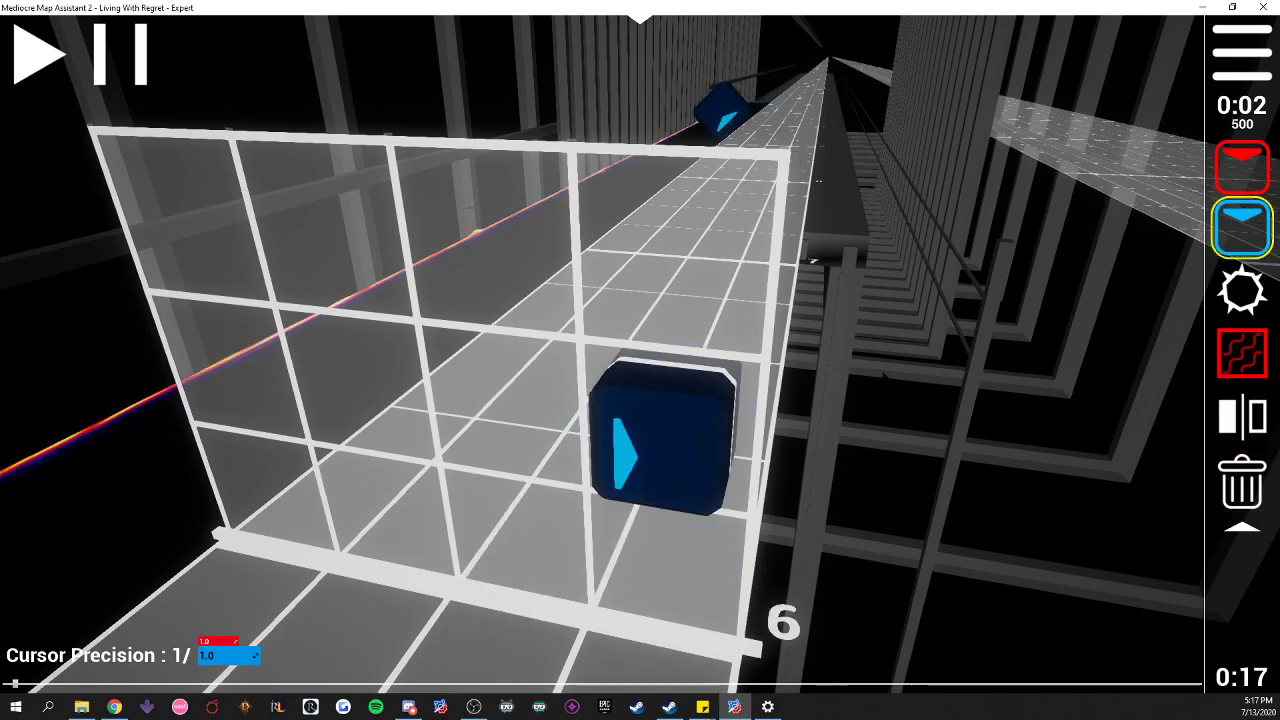
scroll(660, 565, down, 2)
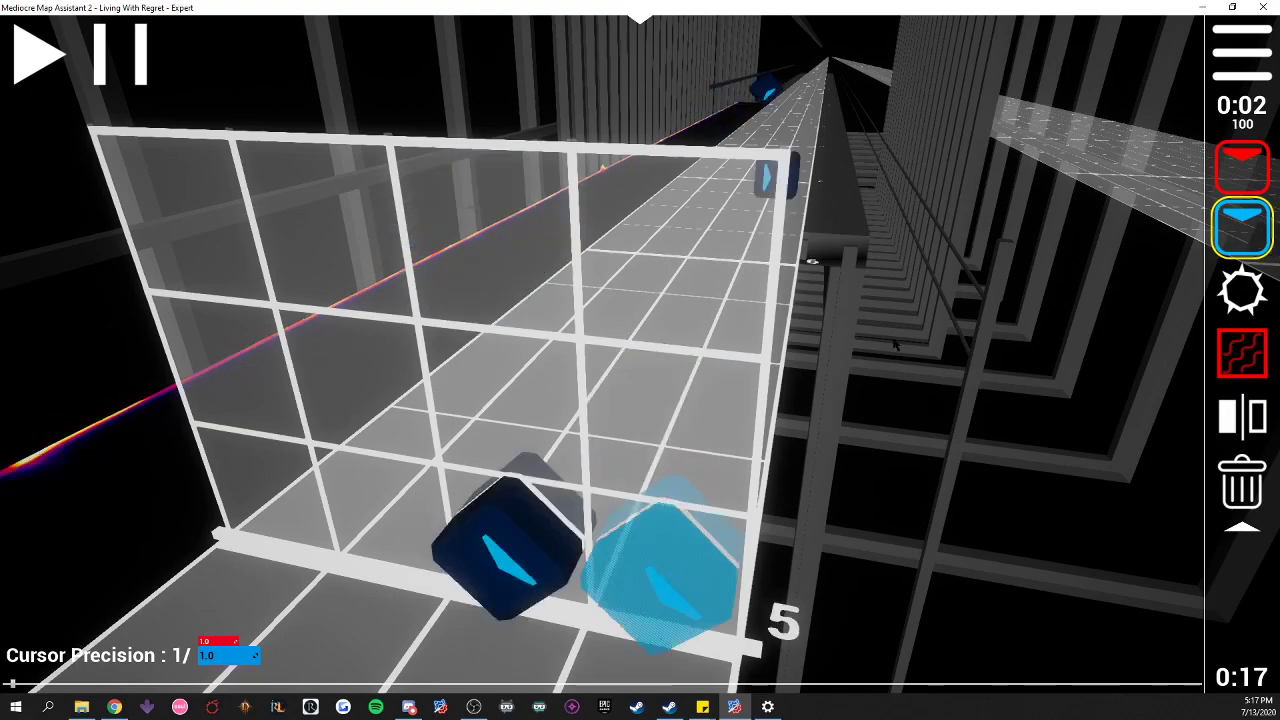
scroll(894, 348, up, 2)
scroll(890, 323, down, 2)
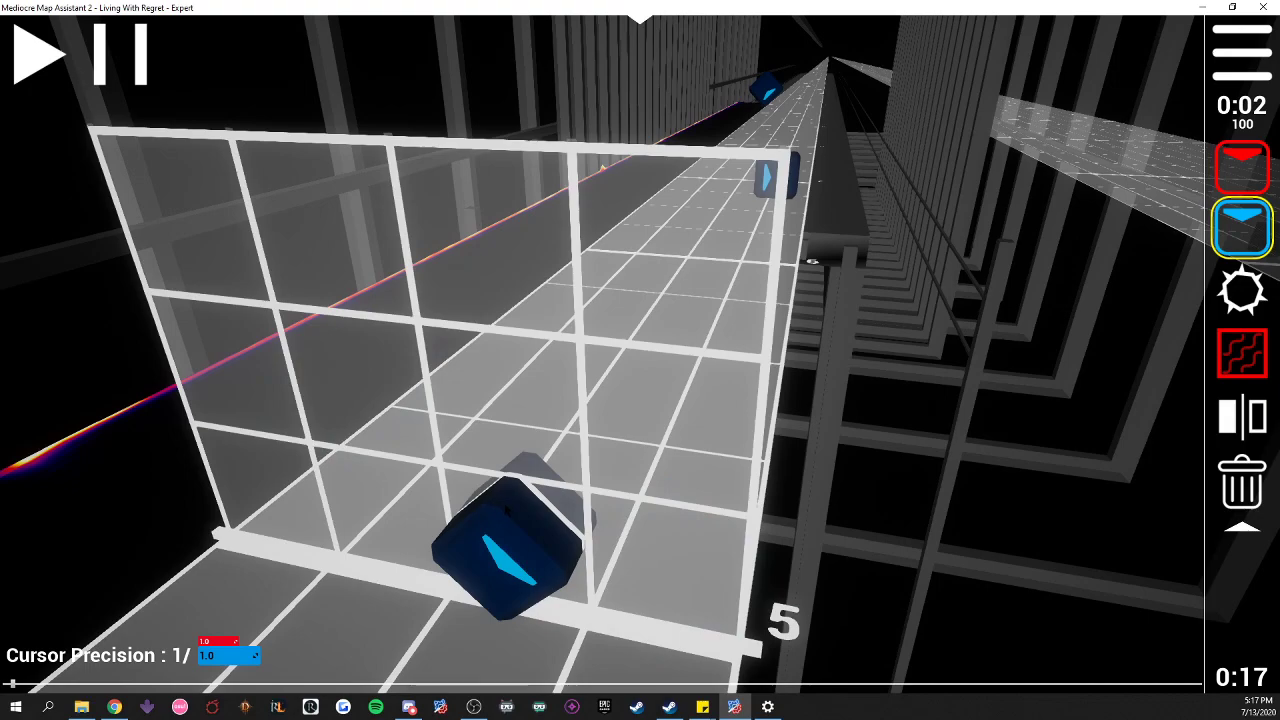
- Clear the blue notes at beats 5 to 7 by selecting everything in the map and deleting it
key(ctrl+a)
scroll(526, 506, up, 2)
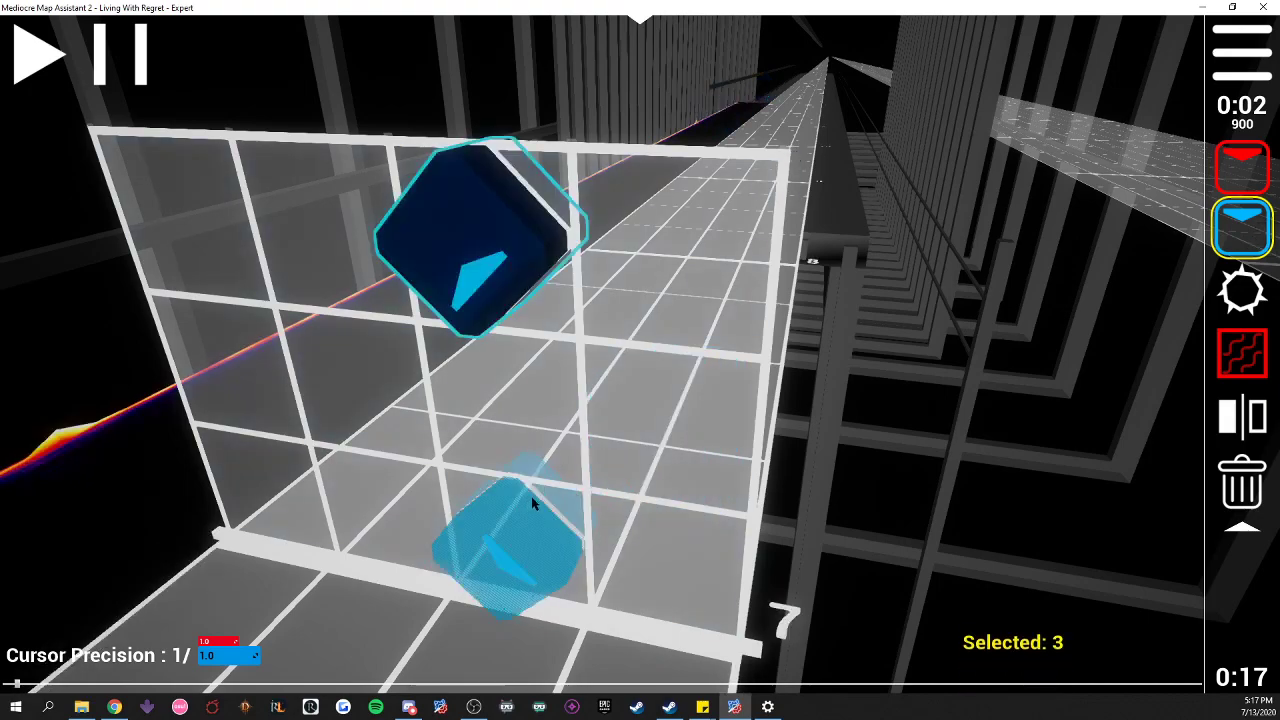
key(Delete)
scroll(689, 466, down, 6)
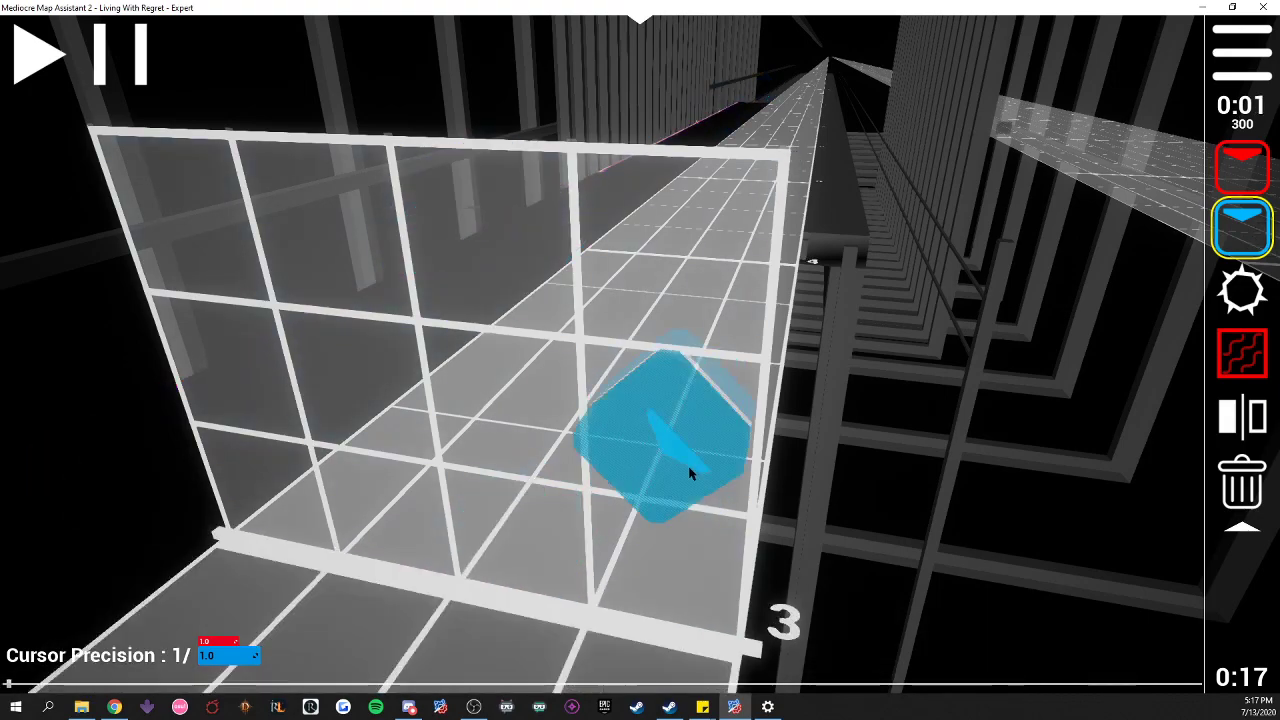
- Leave the Expert level editor and return to the song information page
scroll(689, 473, up, 4)
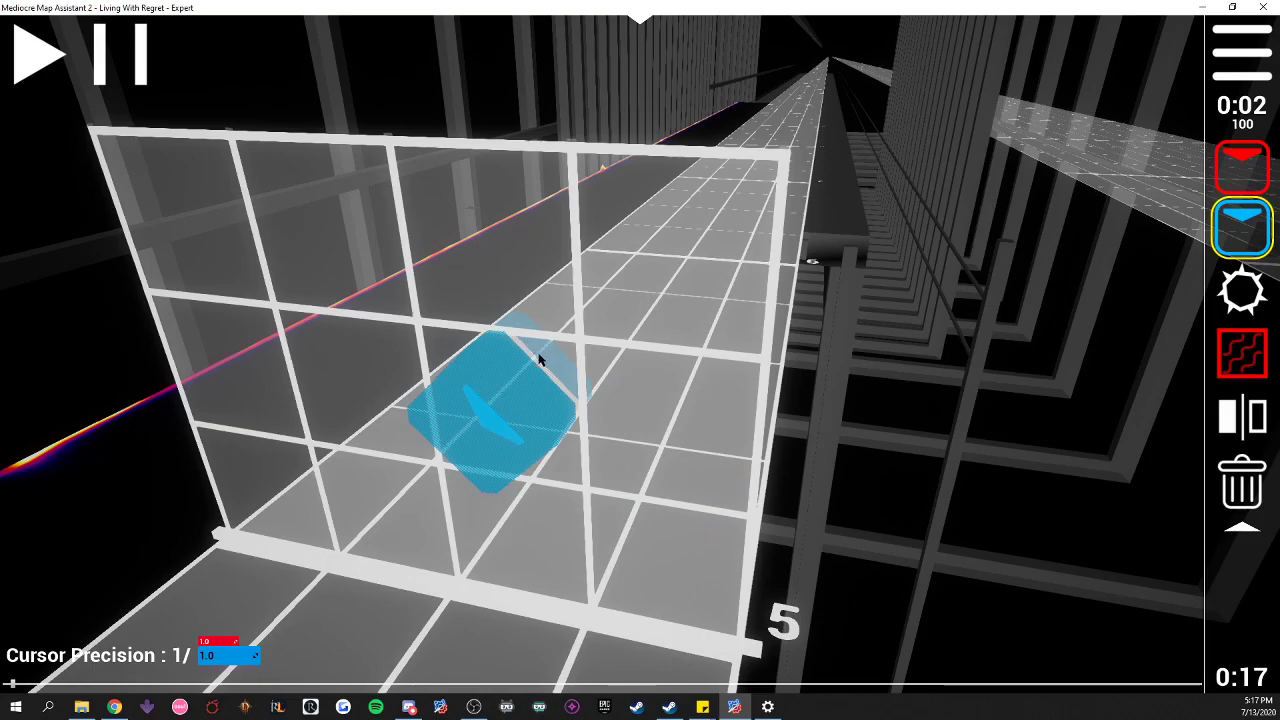
key(Escape)
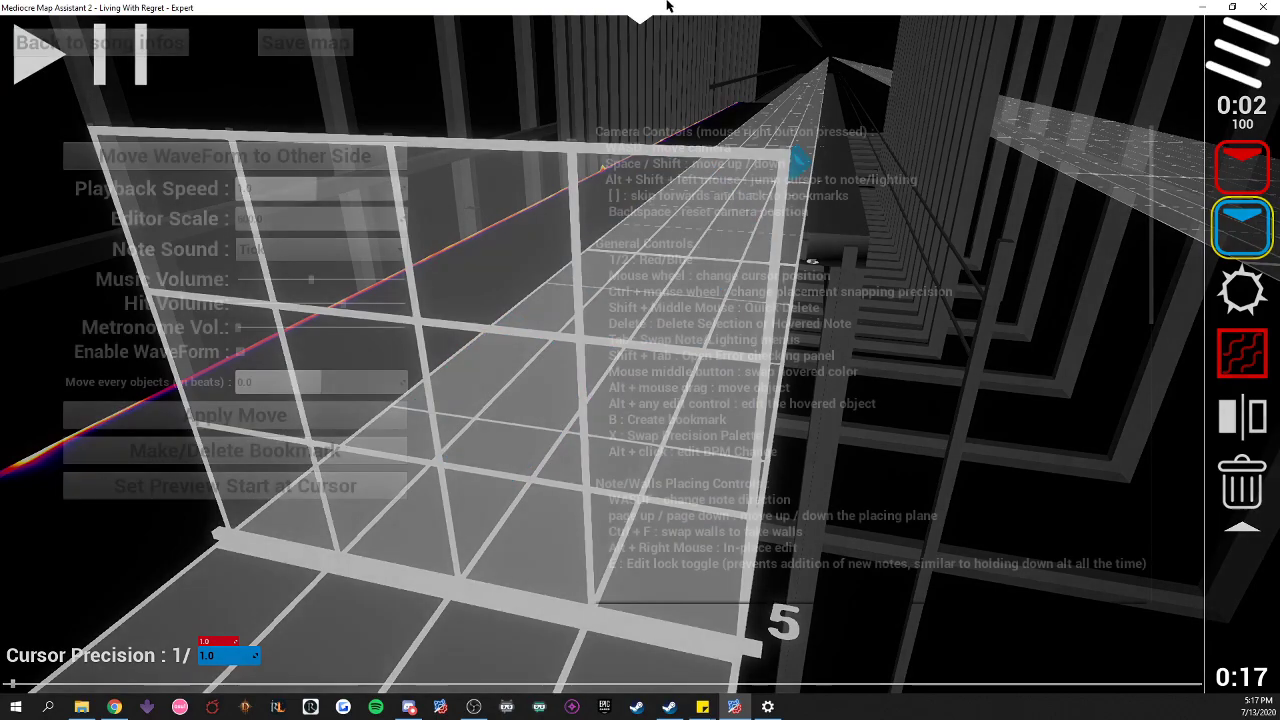
click(172, 40)
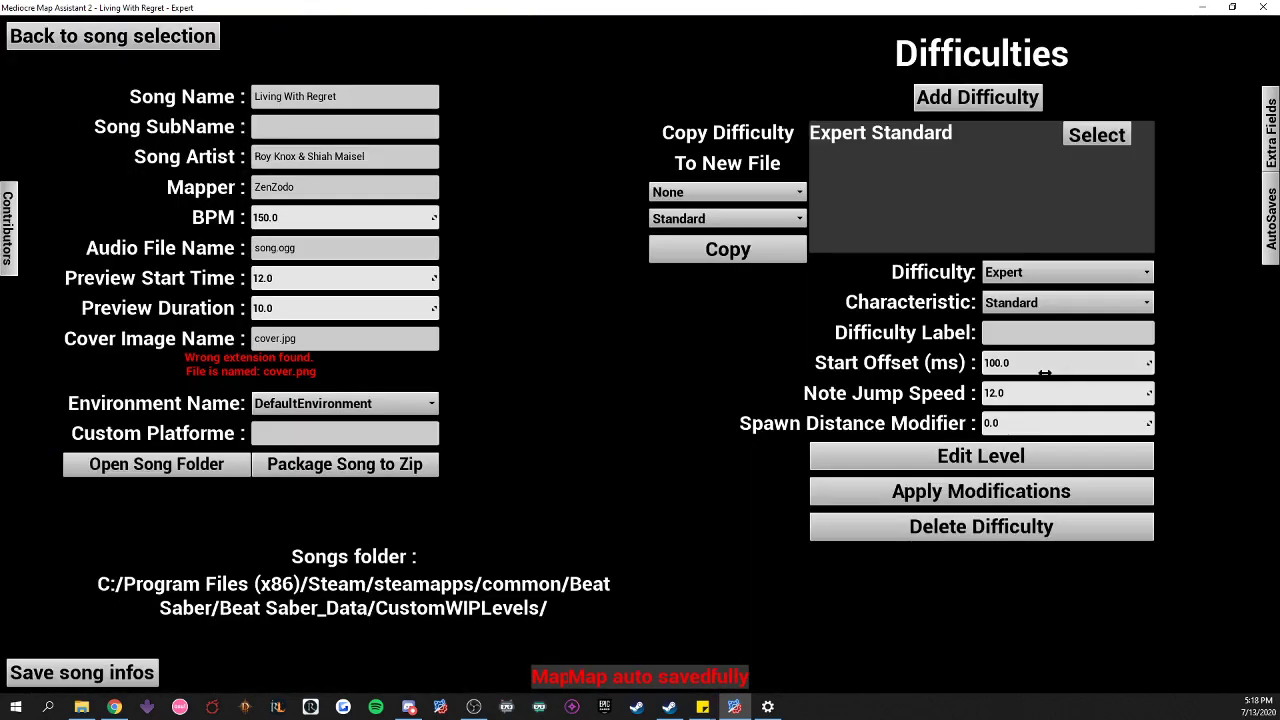
- Try Note Jump Speed values of 20 and 18 for the Expert difficulty
click(1018, 397)
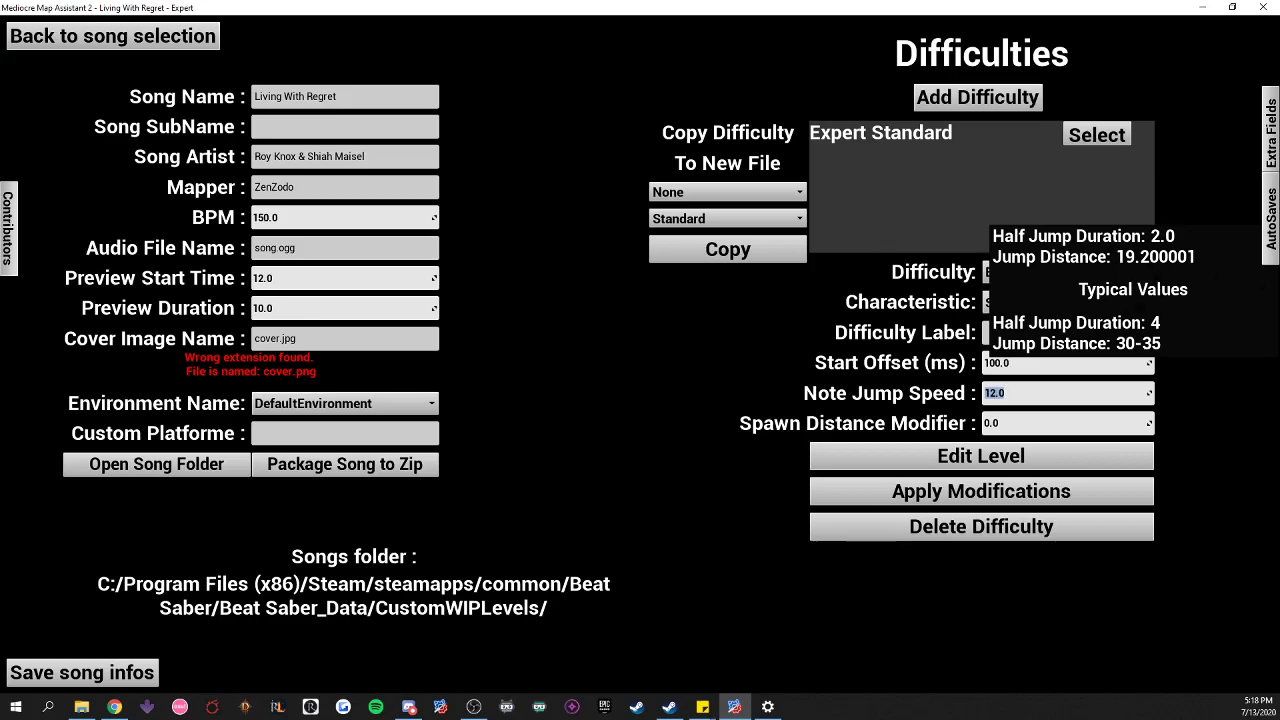
text(0)
key(Return)
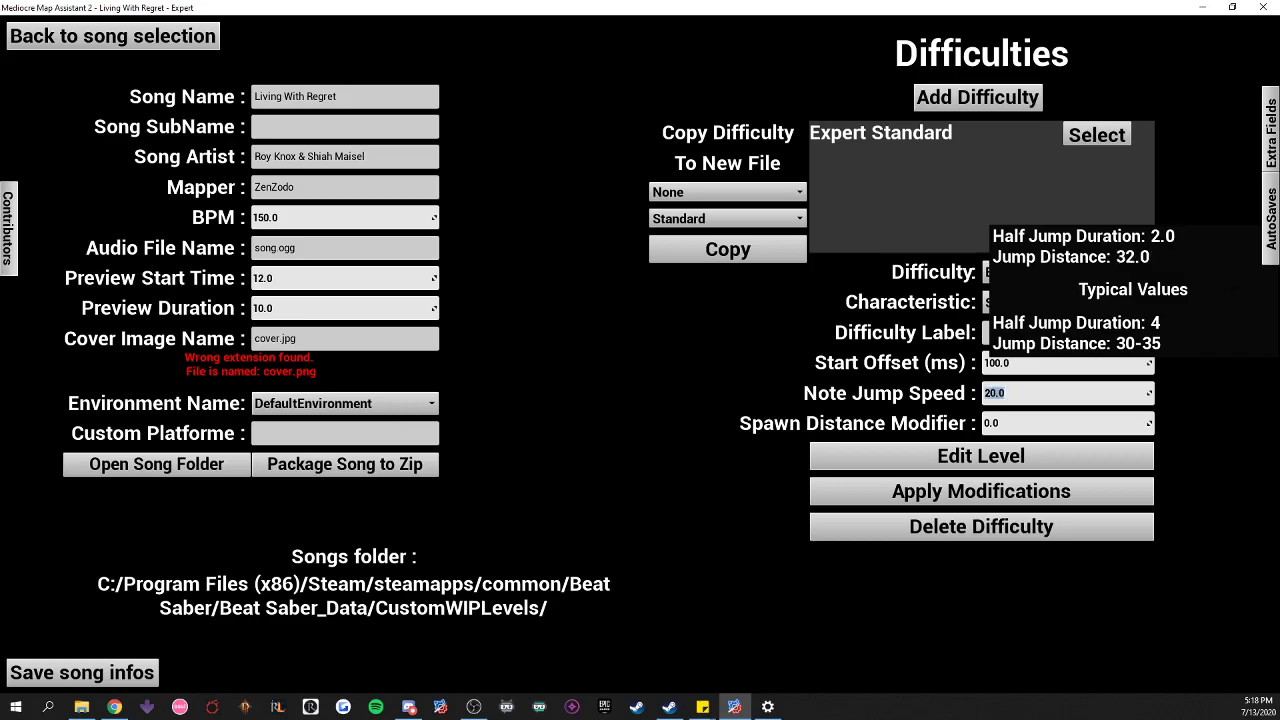
text(18)
key(Return)
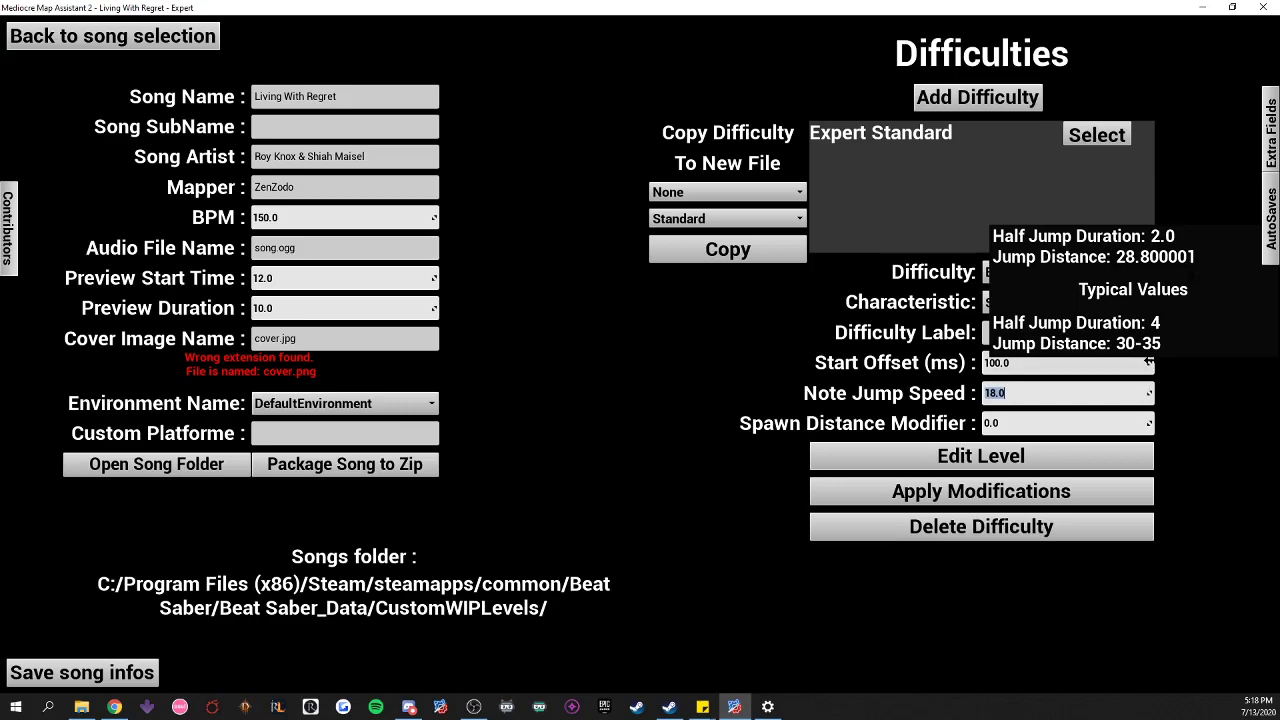
- Try Spawn Distance Modifier values of 0.1 and -0.1 for the Expert difficulty
click(1002, 421)
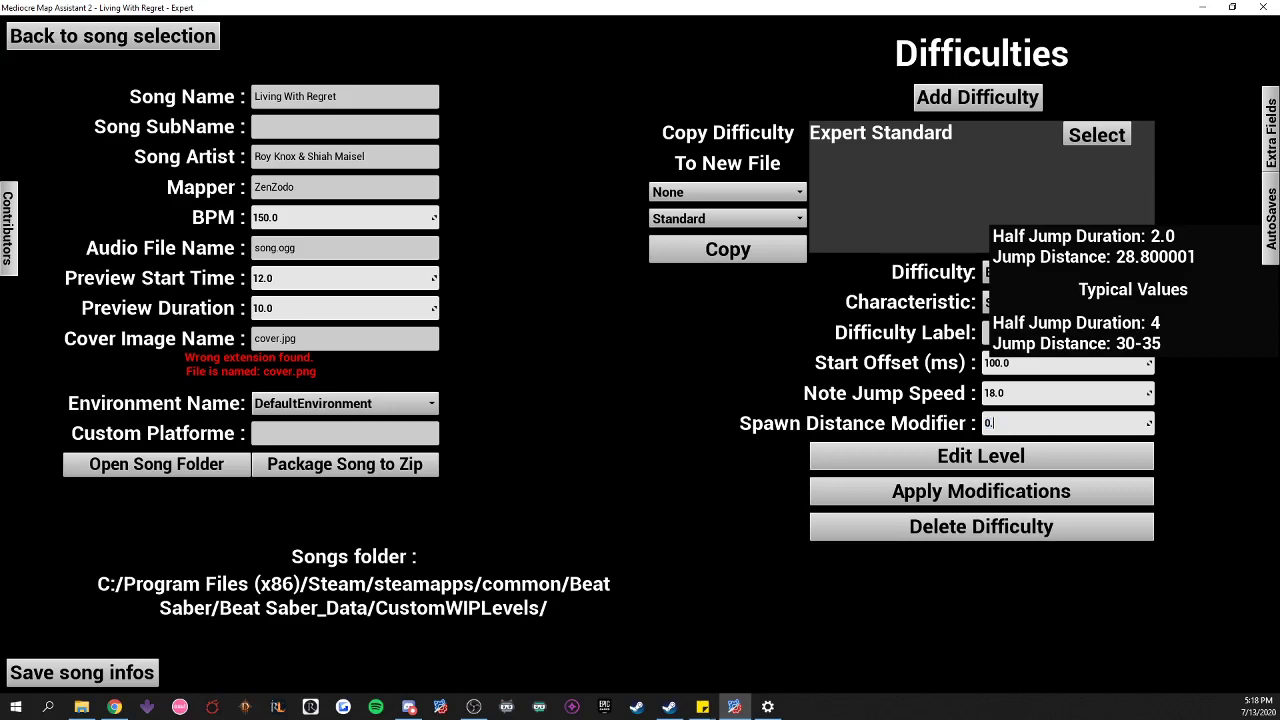
text(1)
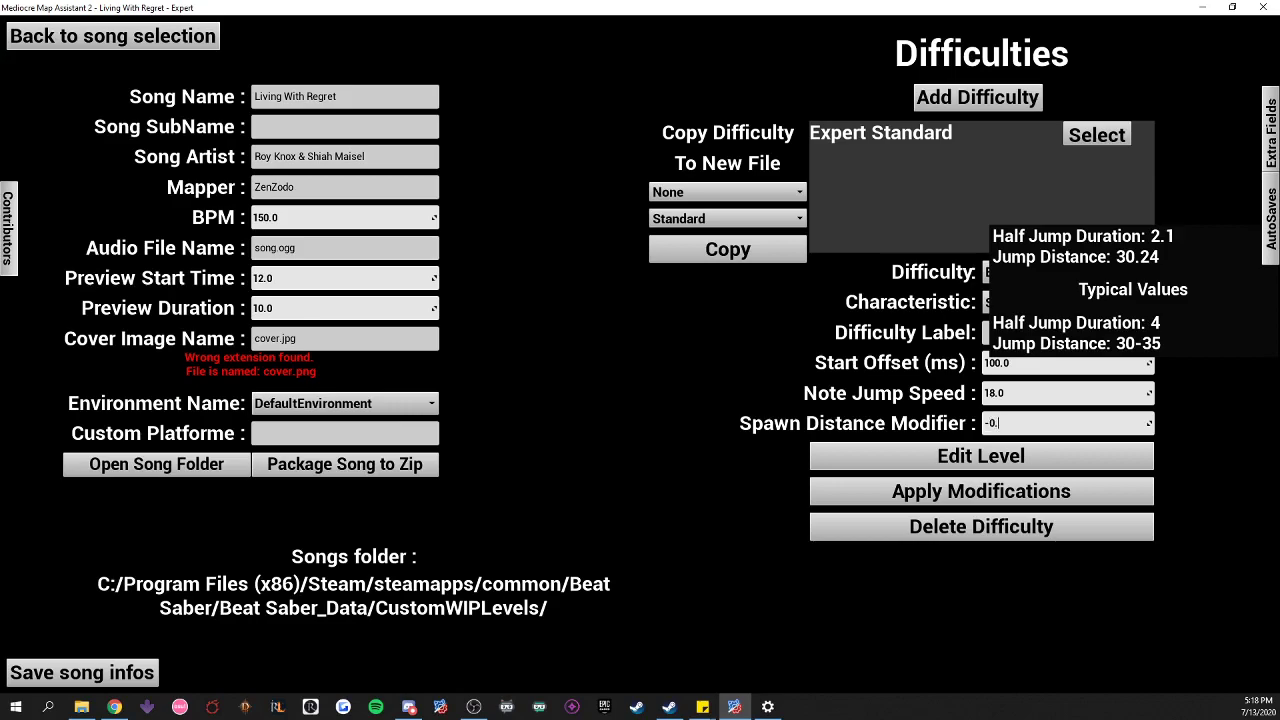
text(1)
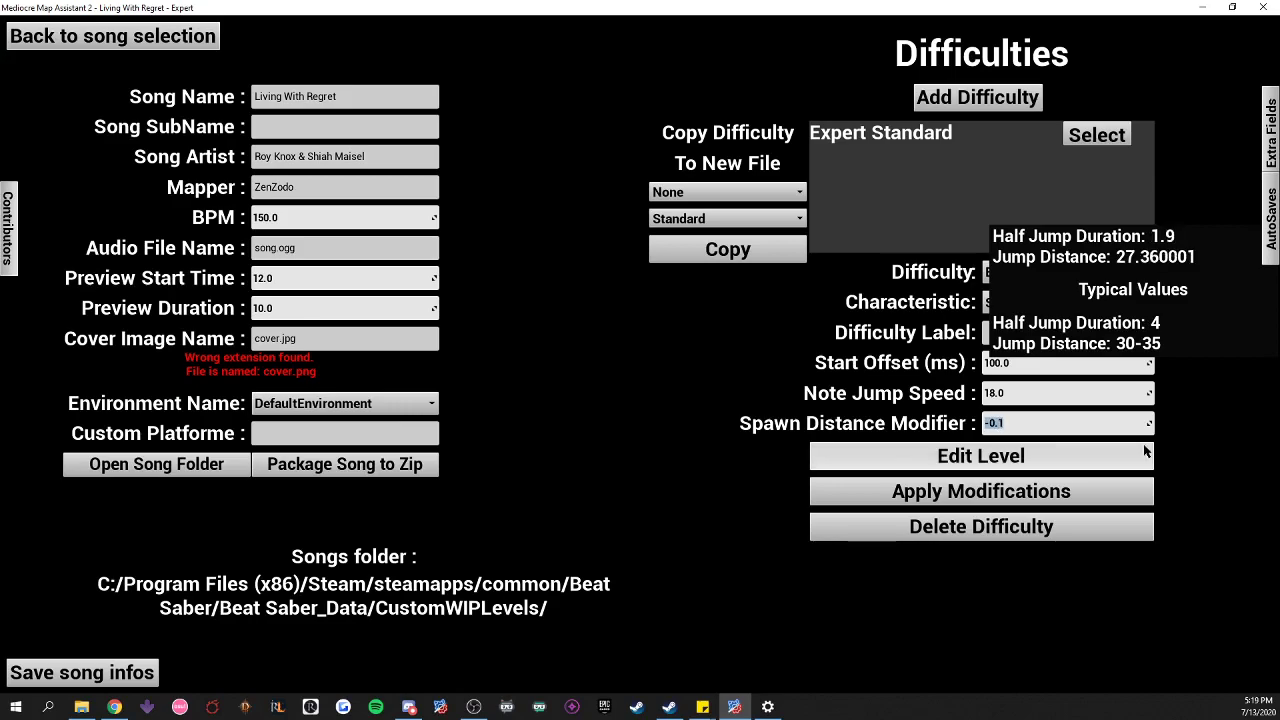
key(Return)
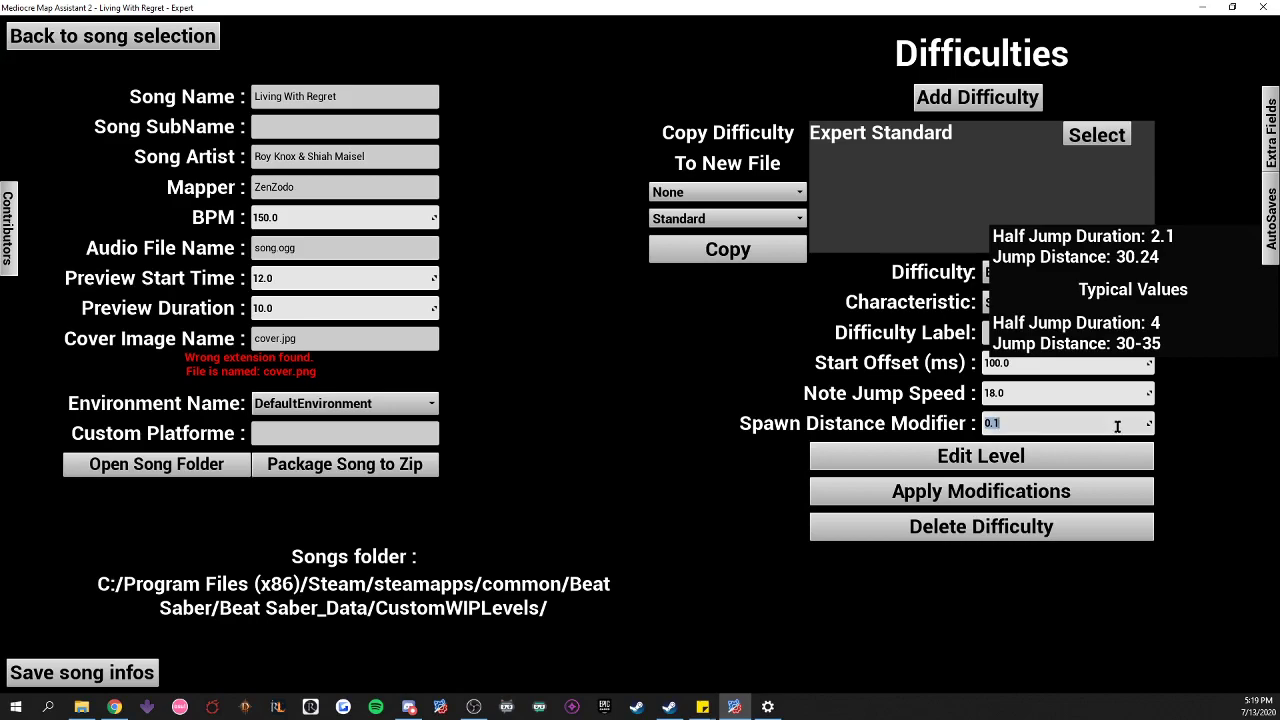
key(BackSpace)
- Set the Note Jump Speed to 20 and the Spawn Distance Modifier to 0, and apply the difficulty modifications
click(1013, 392)
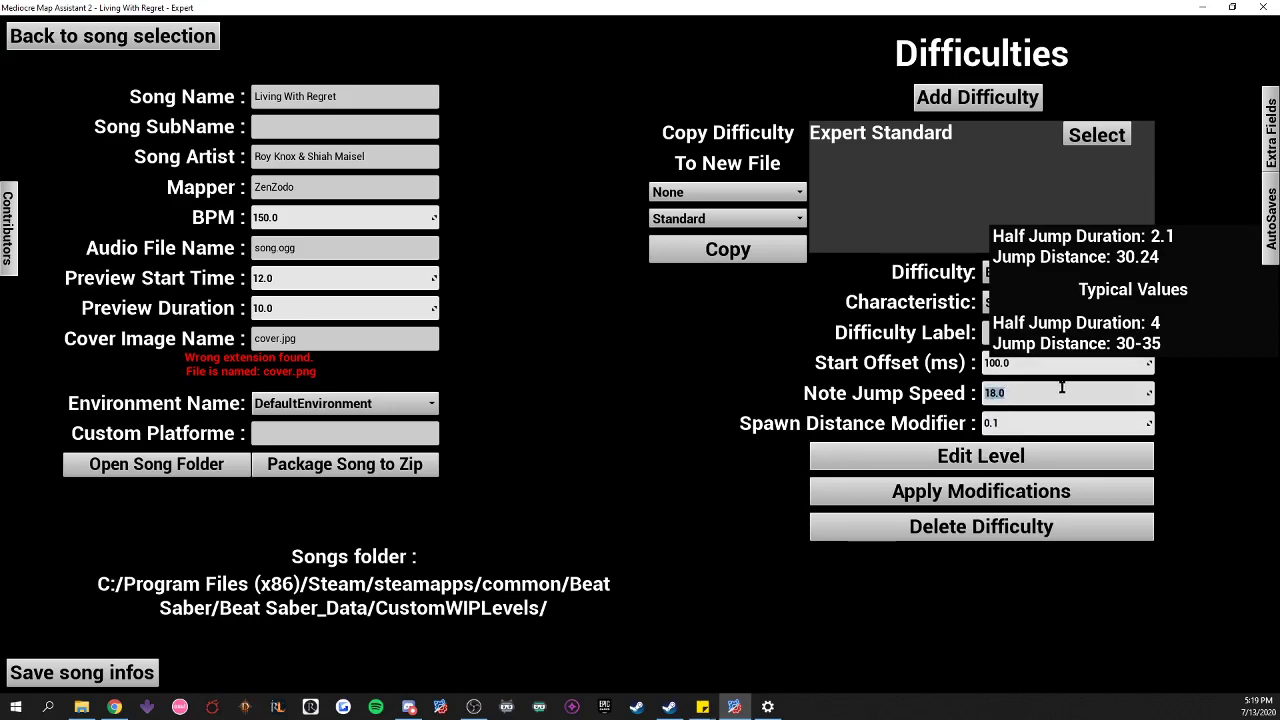
text(20)
click(1015, 424)
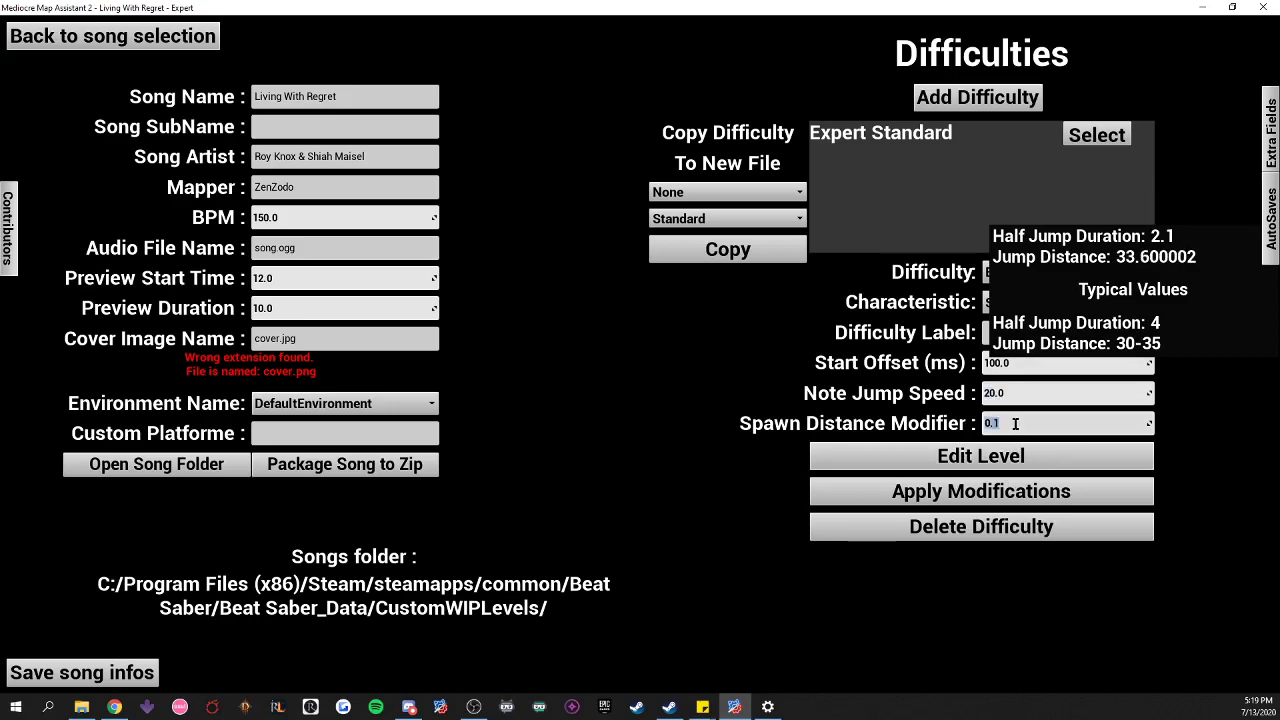
text(0)
key(Return)
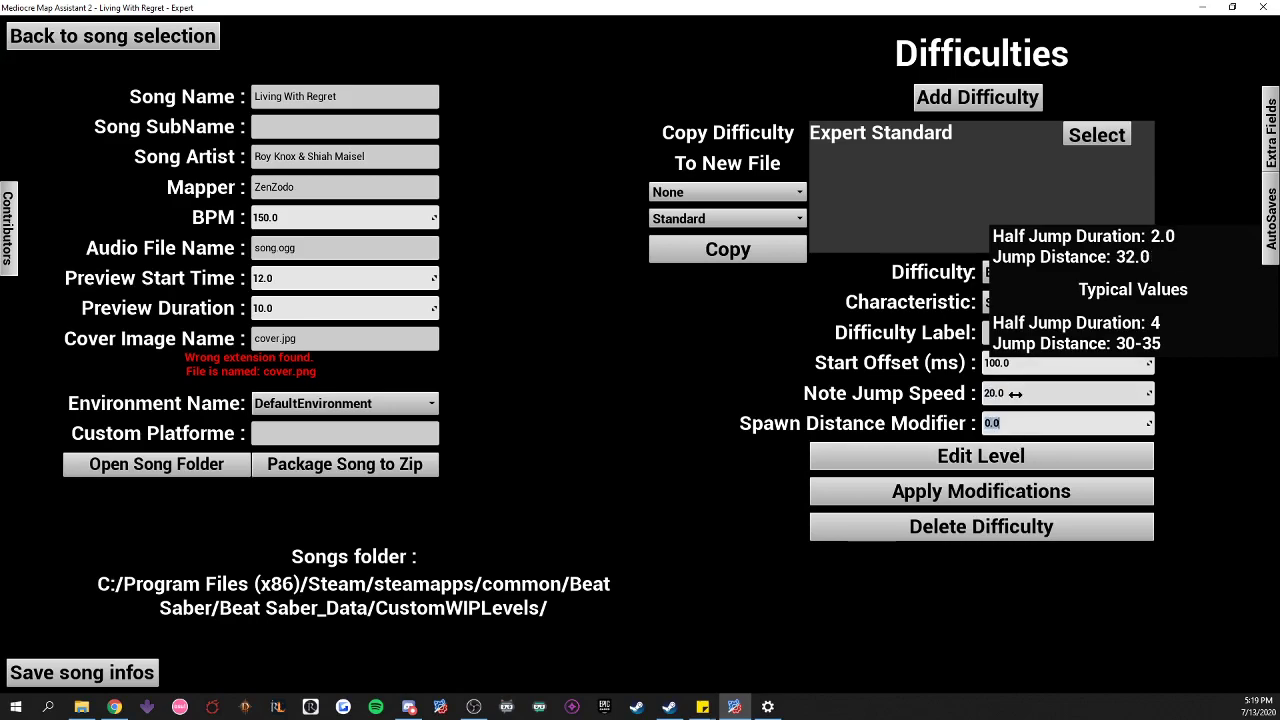
click(990, 488)
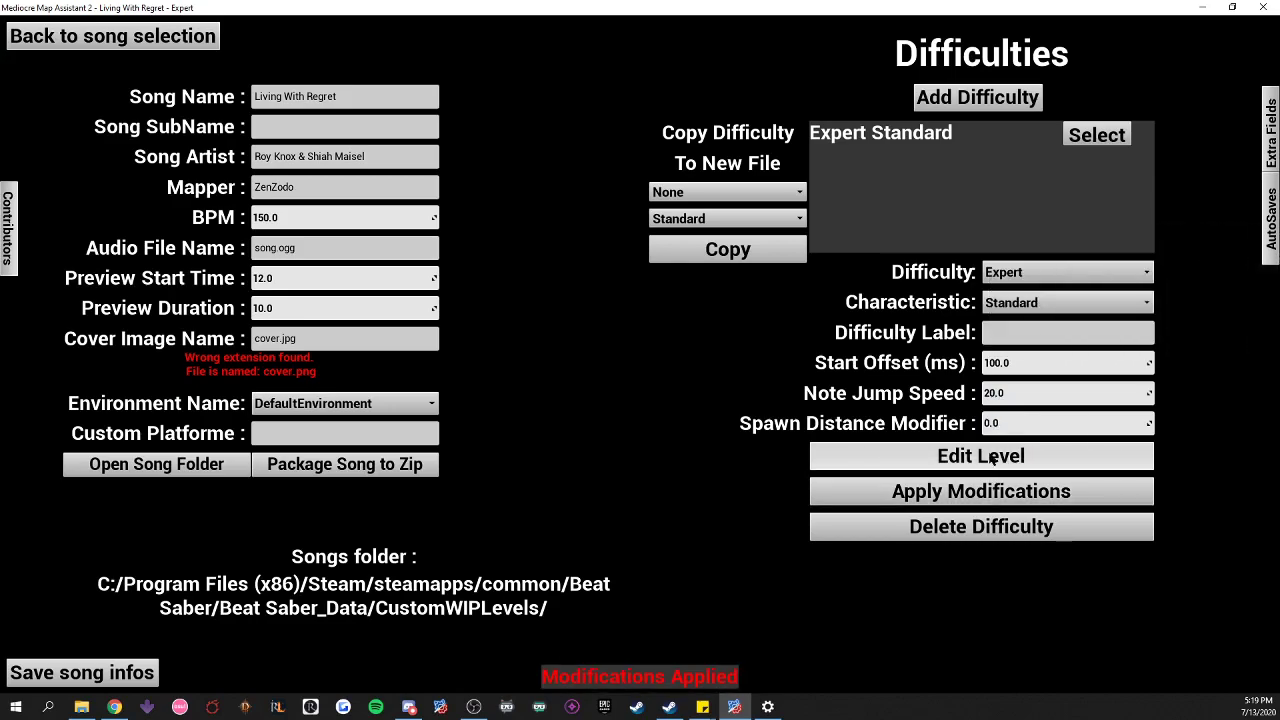
- Reopen the Expert level for editing and bring the lighting event lanes into view
click(985, 456)
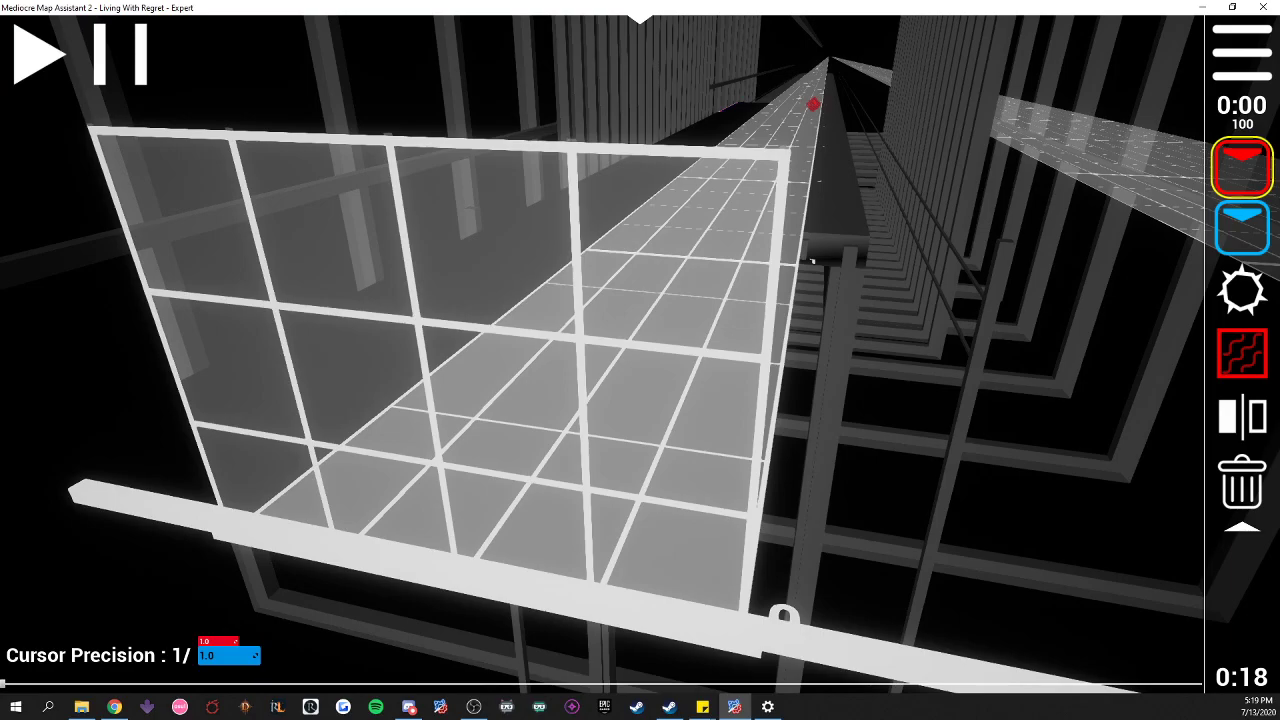
key(d)
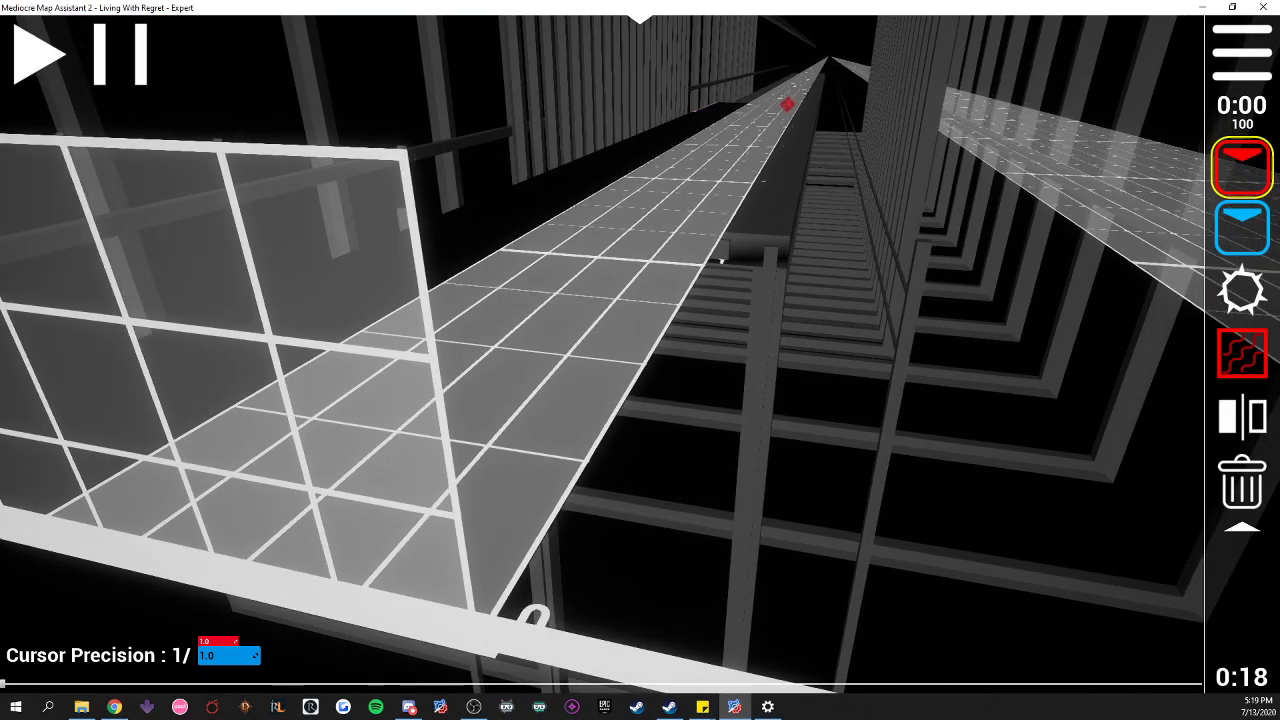
key(d)
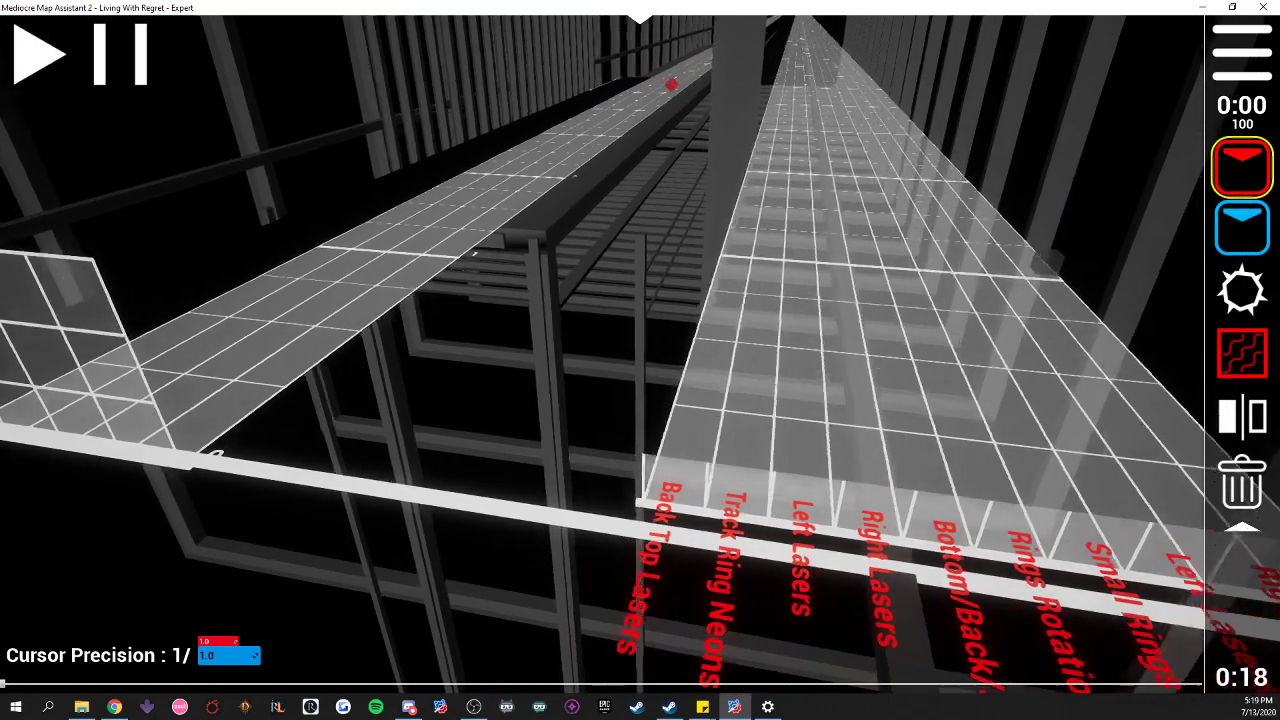
key(s)
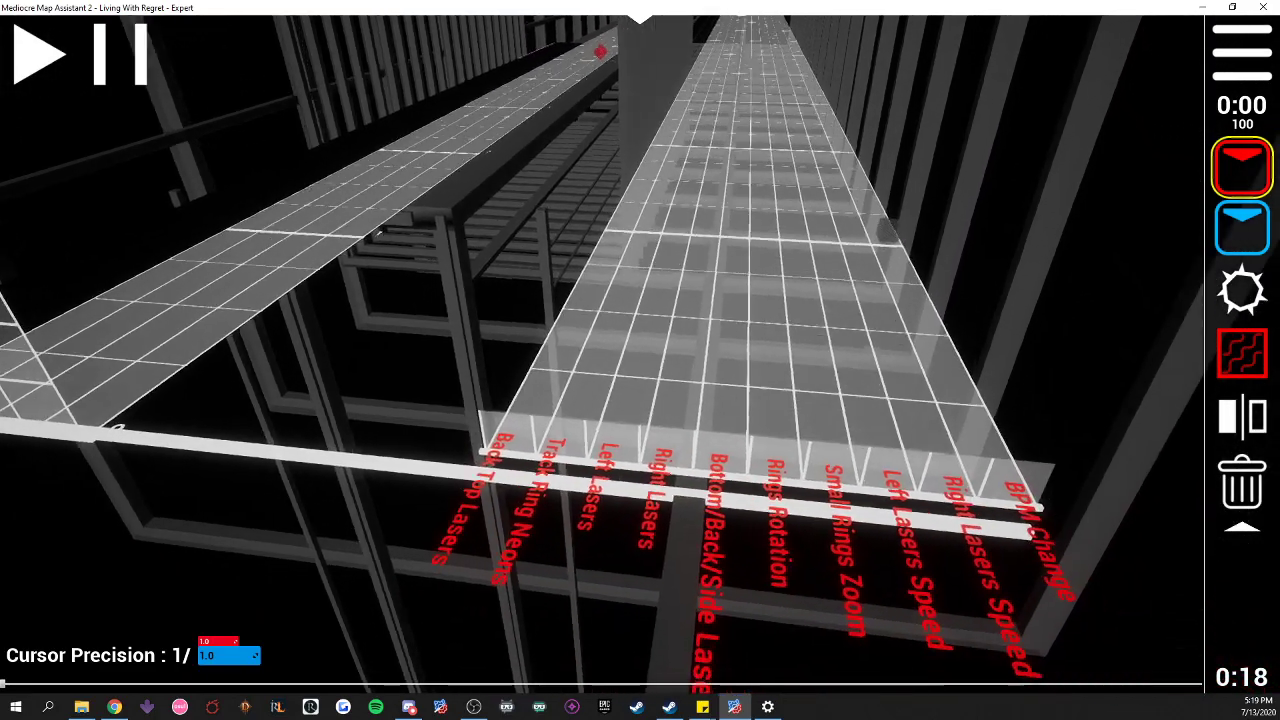
key(d)
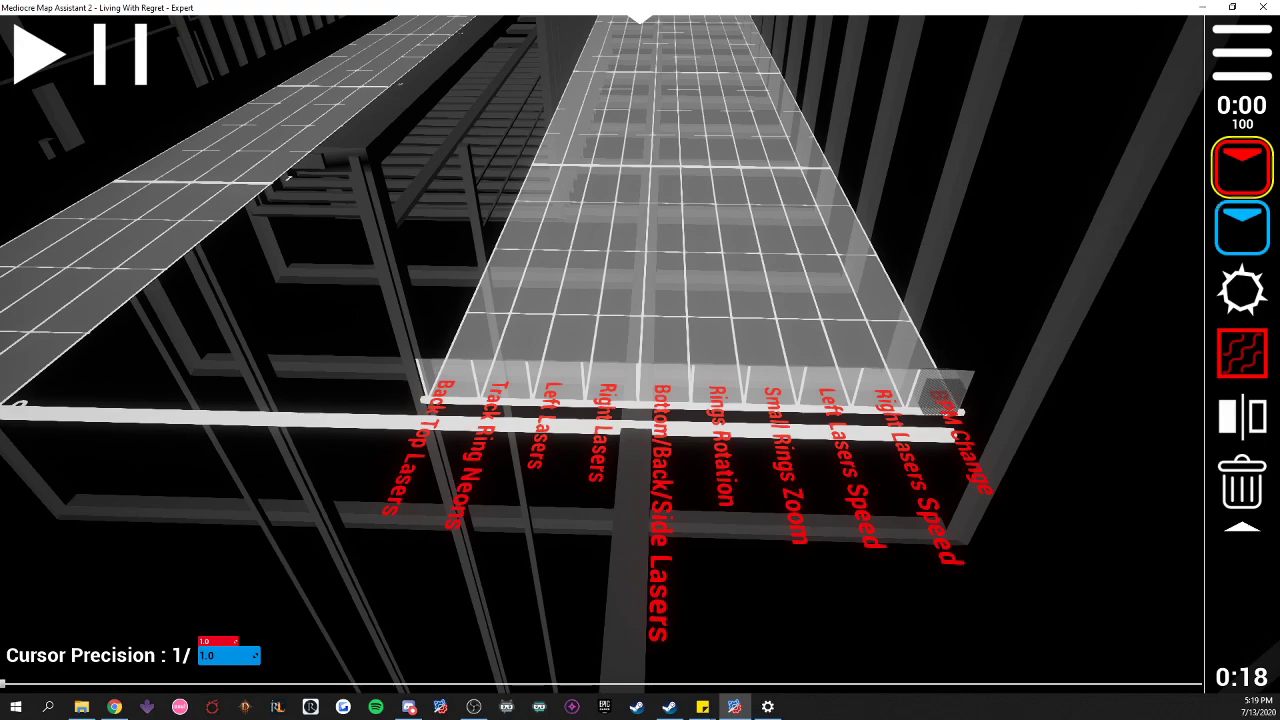
- Switch from note placement to lighting events and choose the solid On light type
key(Tab)
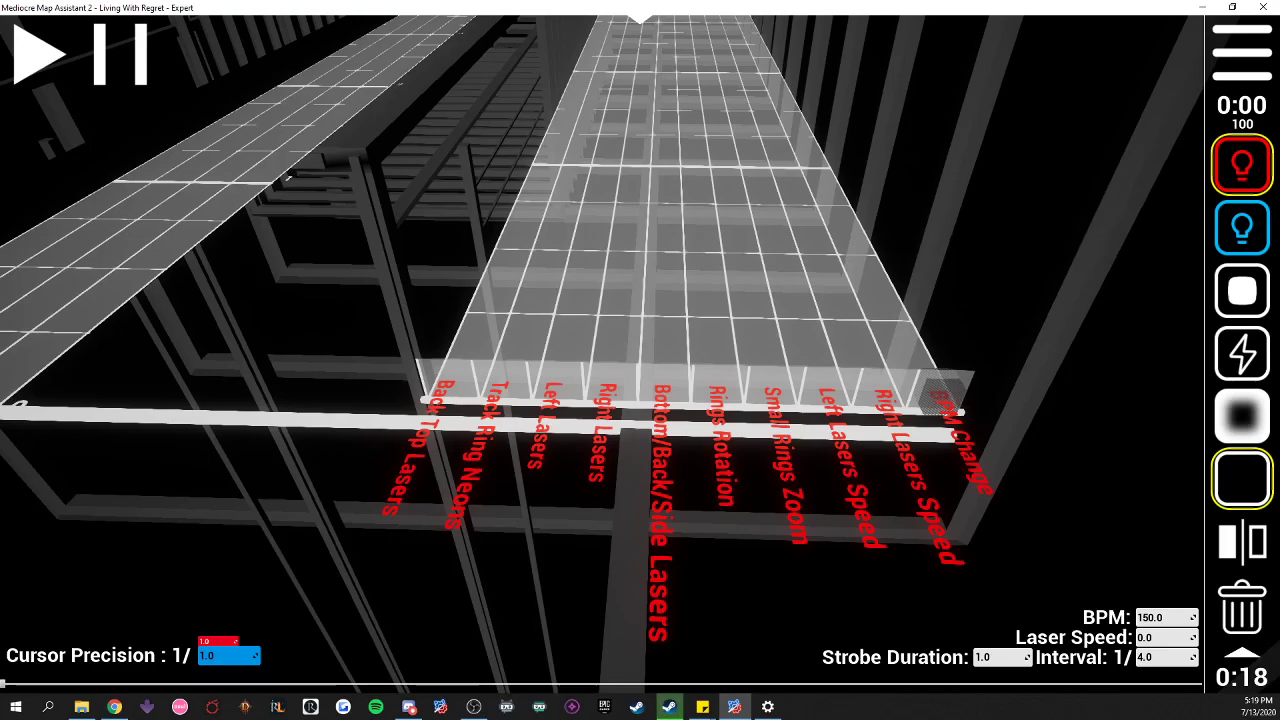
right_drag(1018, 322, 1018, 322)
right_drag(1015, 218, 1015, 218)
key(d)
key(a)
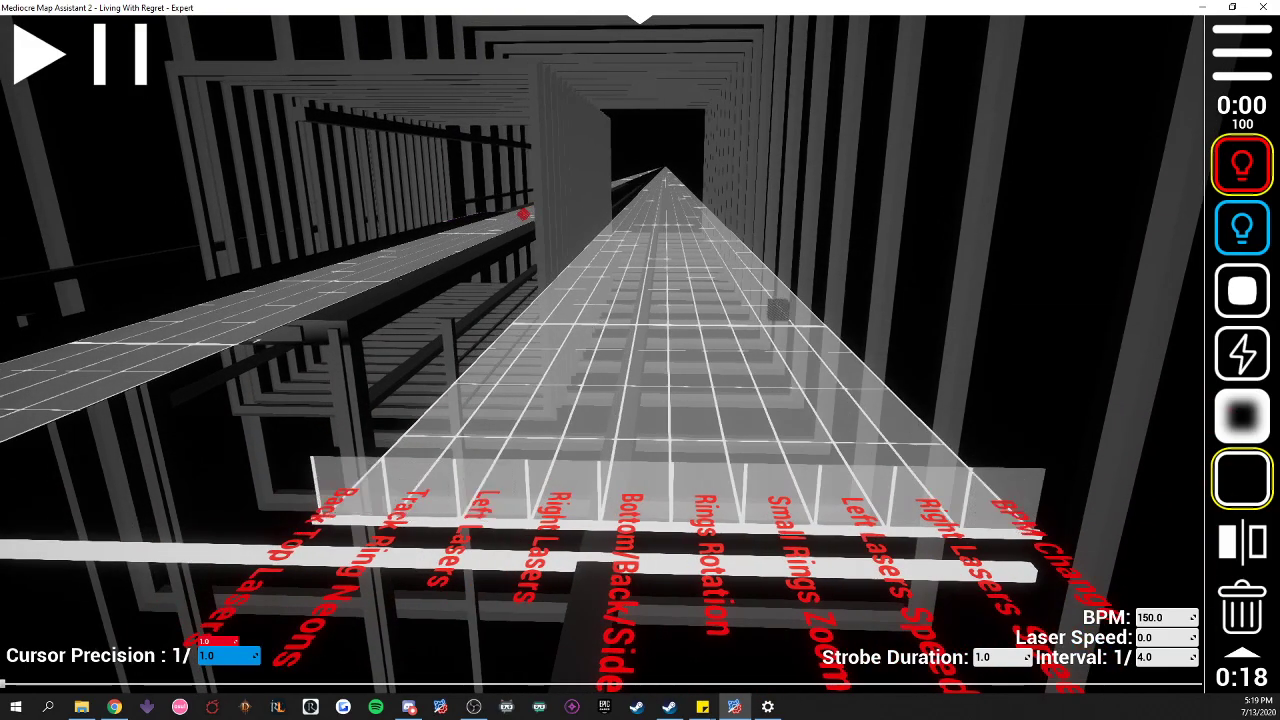
key(w)
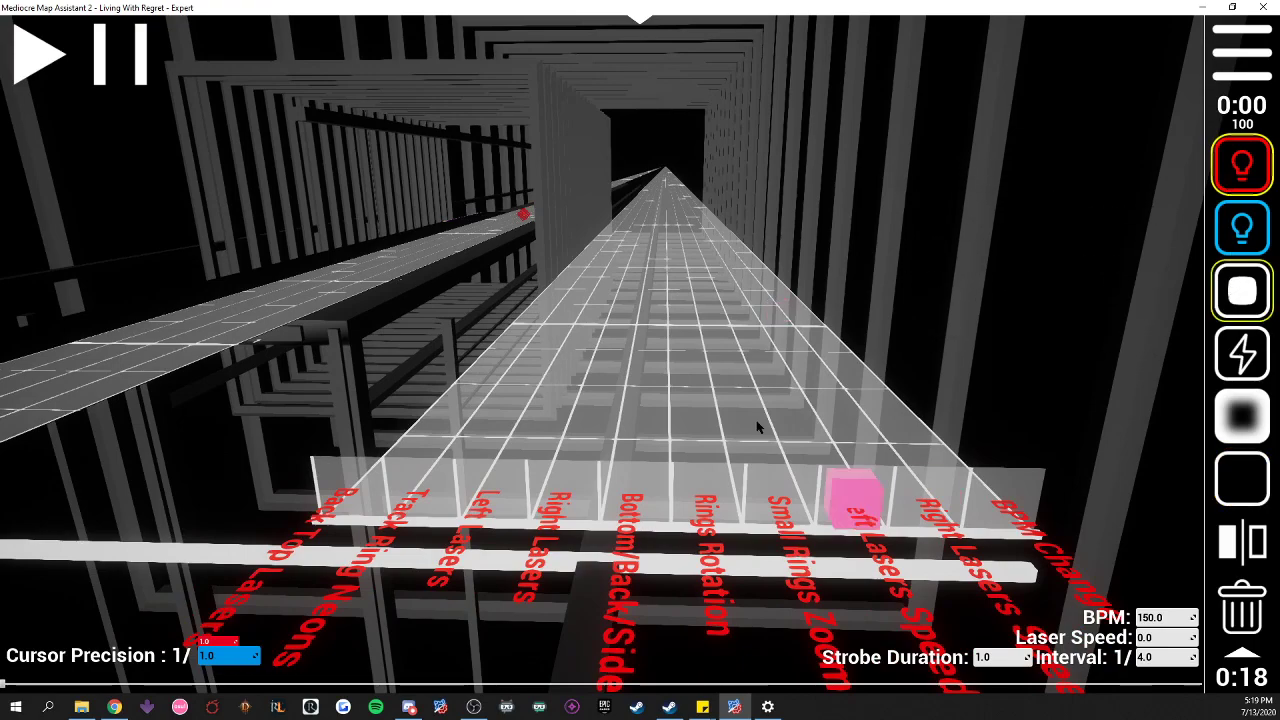
- Place a solid red light on the Back Top Lasers lane at beat 0, preview it and delete it
click(318, 487)
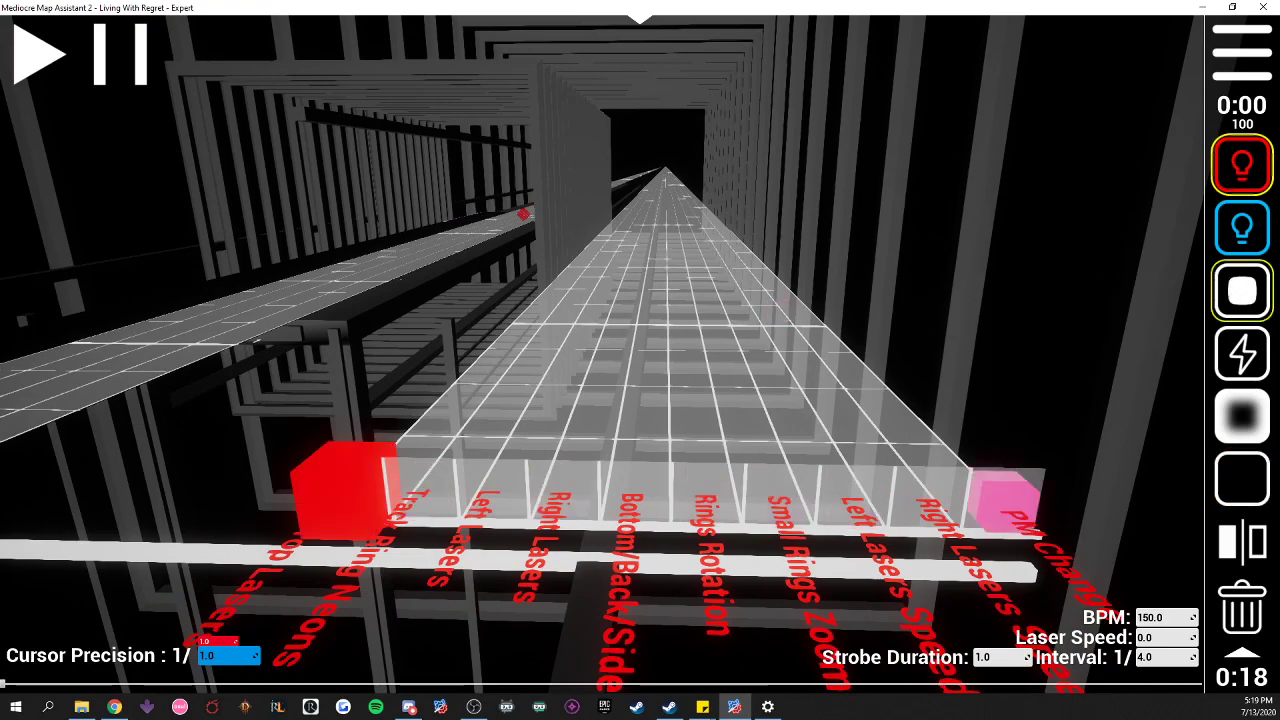
click(57, 59)
click(57, 59)
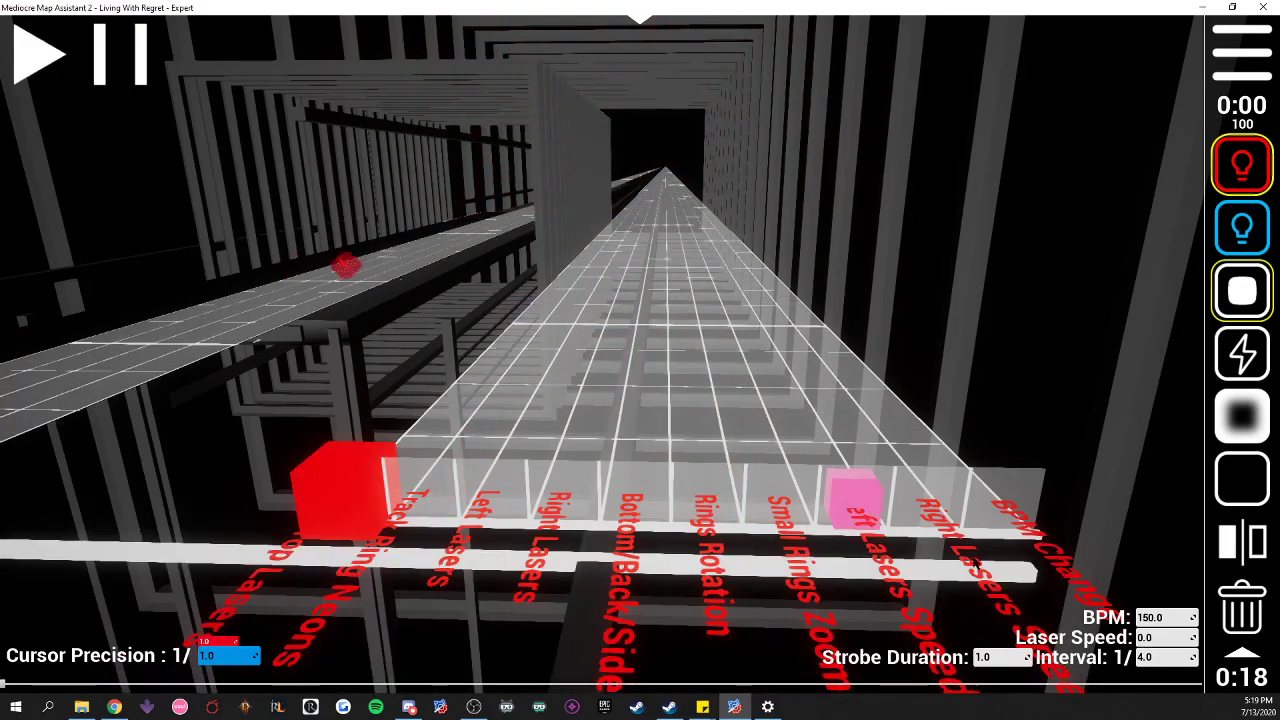
click(1242, 605)
click(340, 490)
- Place a solid red light on the Track Ring Neons lane at beat 0, preview it and delete it
click(1242, 165)
click(345, 490)
click(43, 60)
click(43, 60)
click(1242, 605)
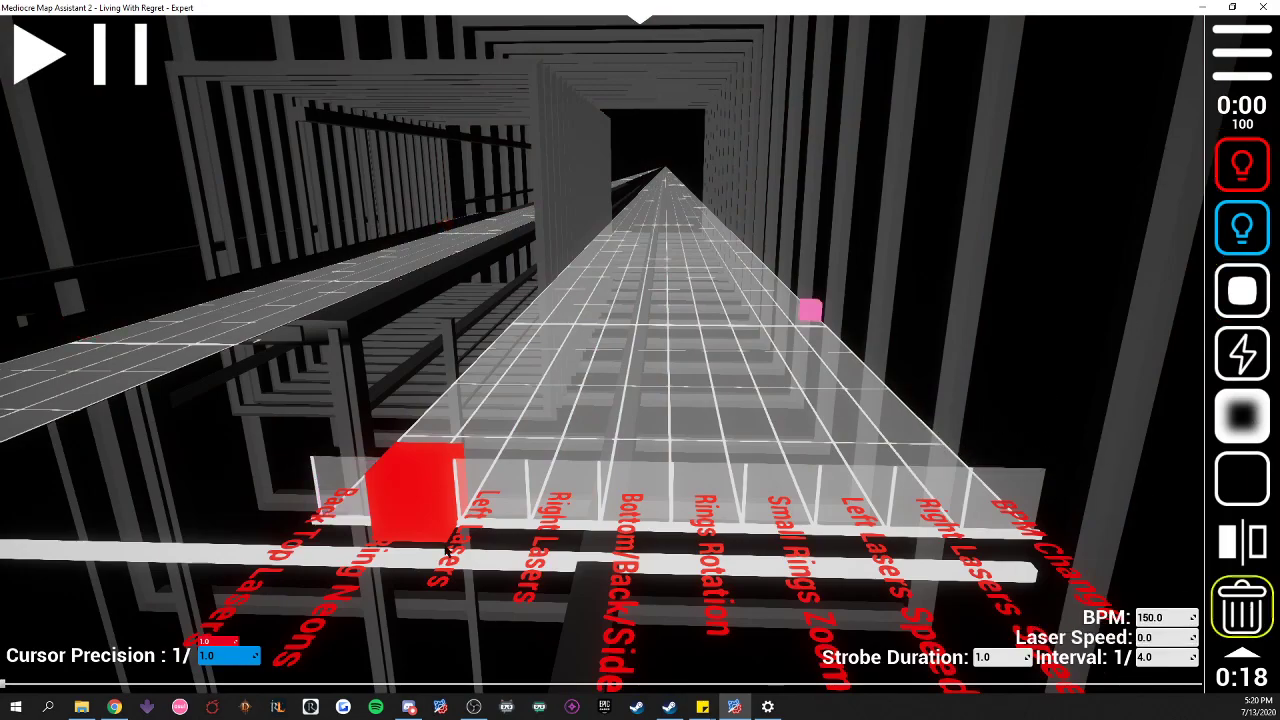
click(430, 500)
- Place a solid red light on the Left Lasers lane at beat 0 and delete it again
click(1242, 165)
click(485, 495)
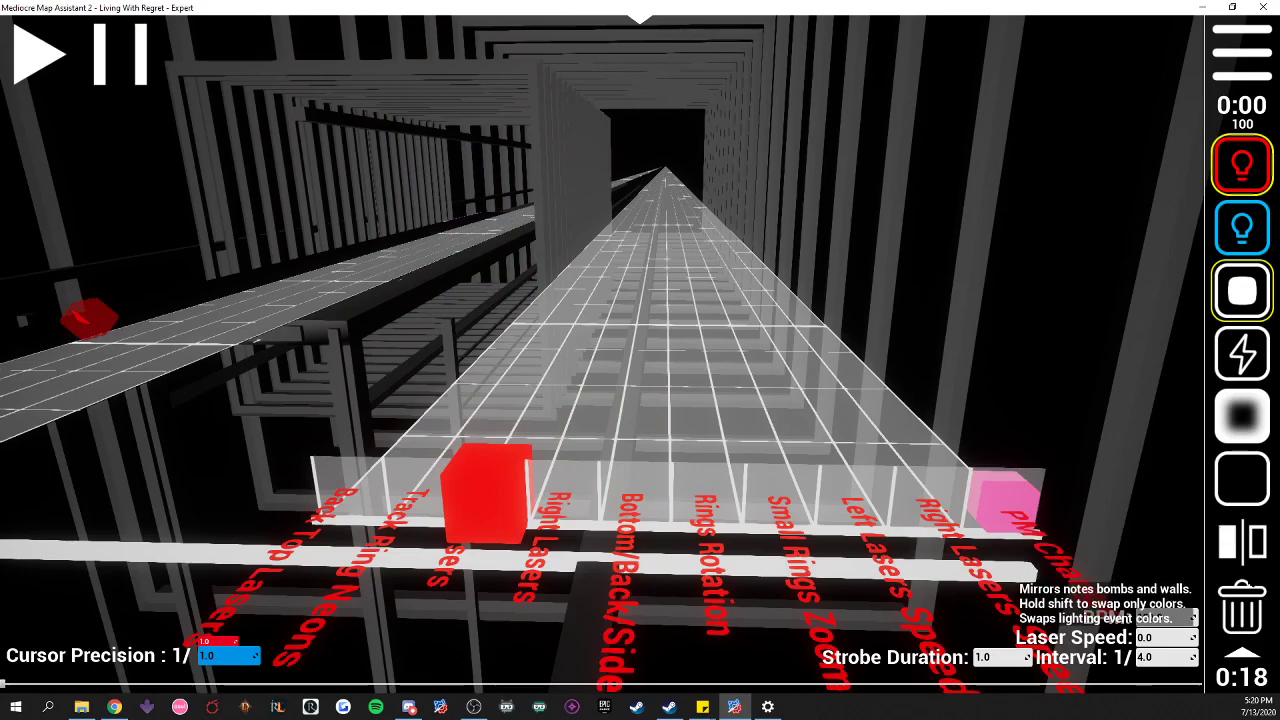
click(1242, 602)
click(471, 530)
- Place a solid red light on the Right Lasers lane at beat 0, preview it and delete it
click(1242, 165)
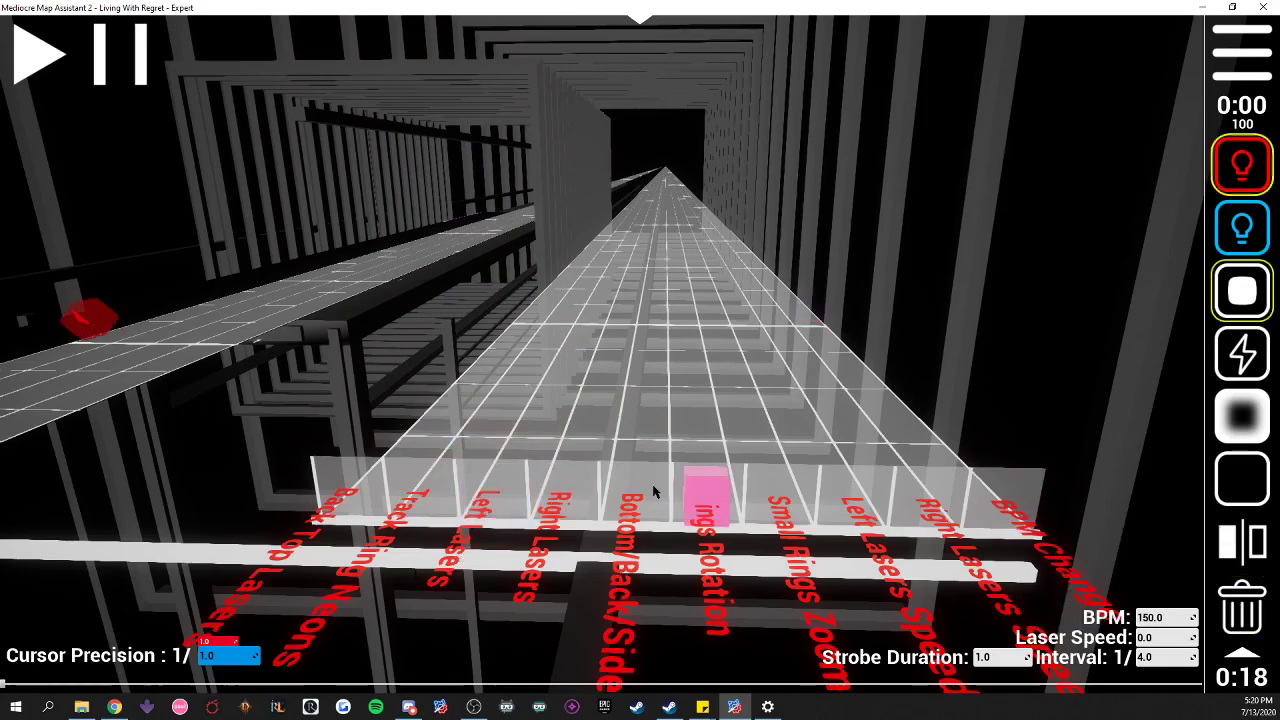
click(580, 500)
click(44, 66)
click(44, 66)
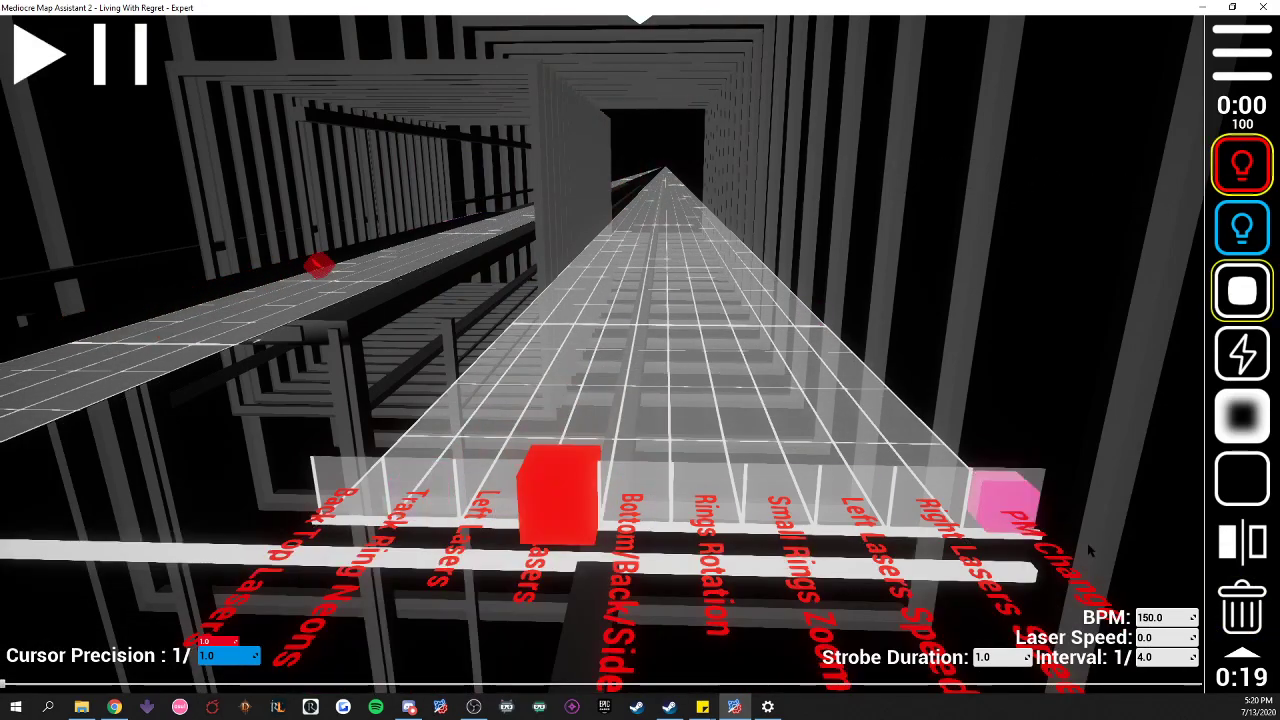
click(1242, 602)
click(562, 522)
- Place a solid red light on the Bottom/Back/Side Lasers lane at beat 0 and delete it again
click(1242, 165)
click(632, 495)
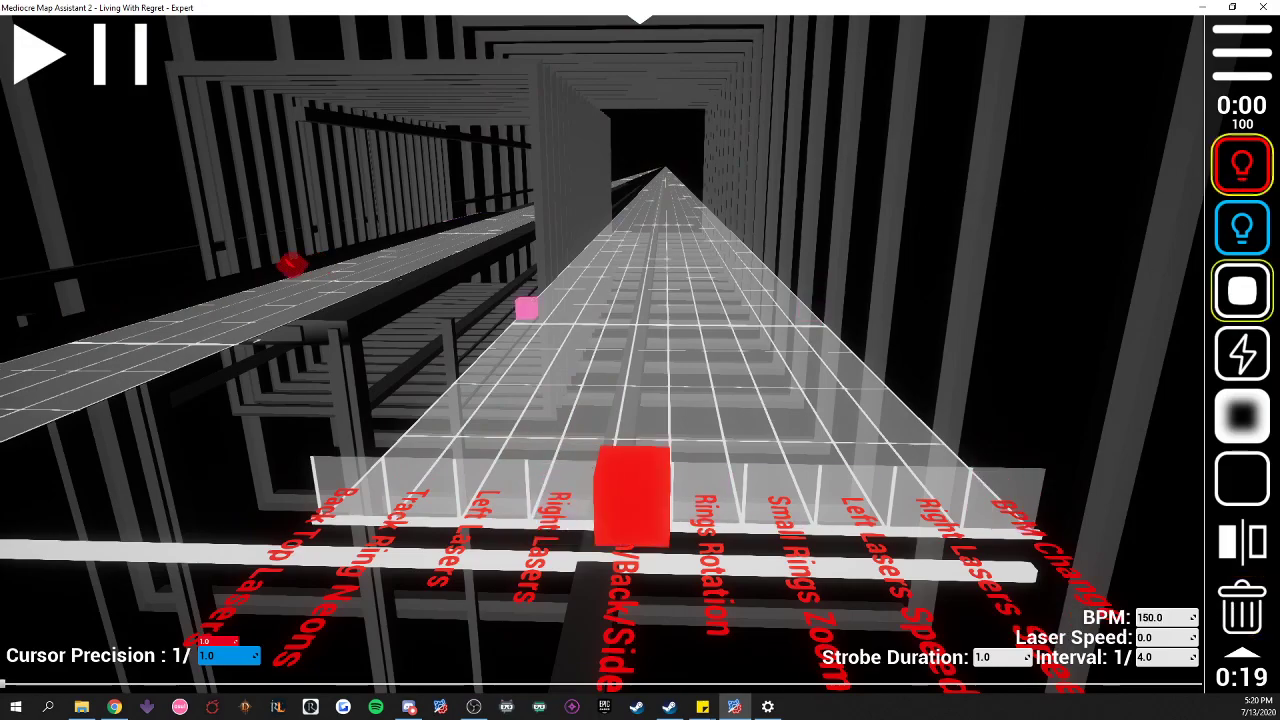
click(1239, 590)
click(638, 520)
- Place a ring rotation event on the Rings Rotation lane at beat 0 and delete it again
click(1242, 166)
click(705, 515)
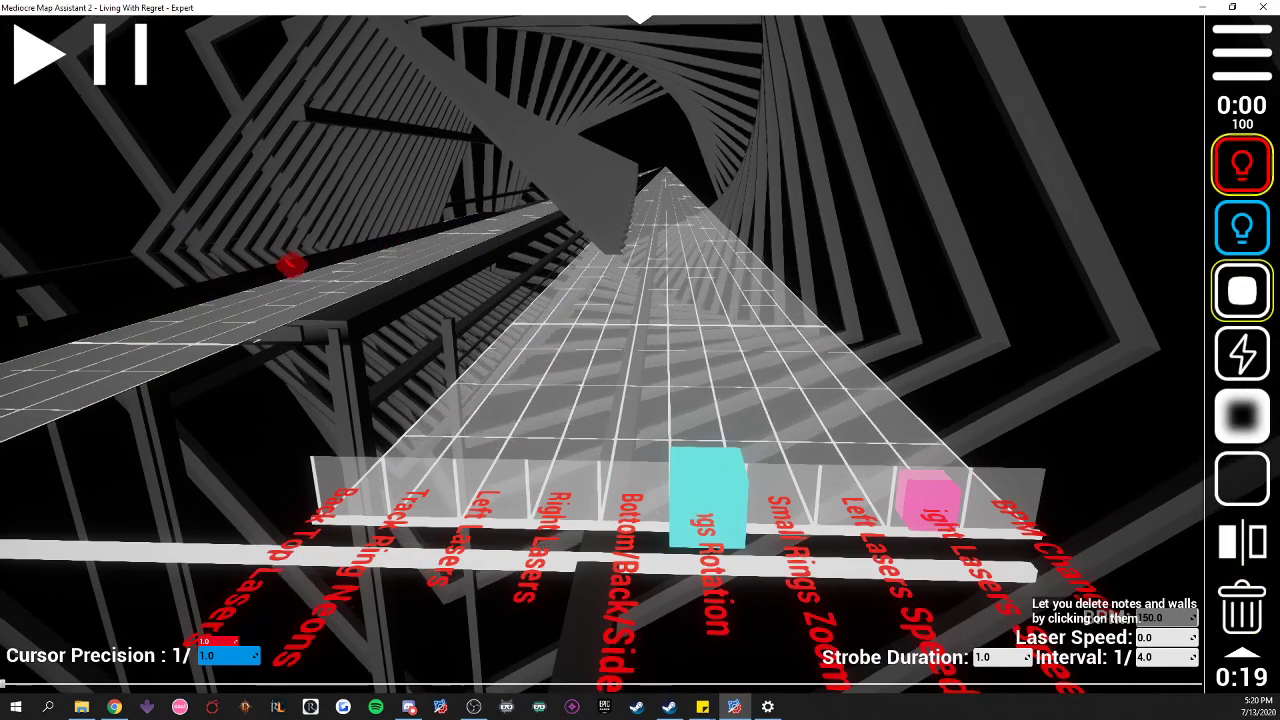
click(1240, 602)
click(706, 505)
- Place an event on the Small Rings Zoom lane at beat 0, preview it and delete it
click(1242, 168)
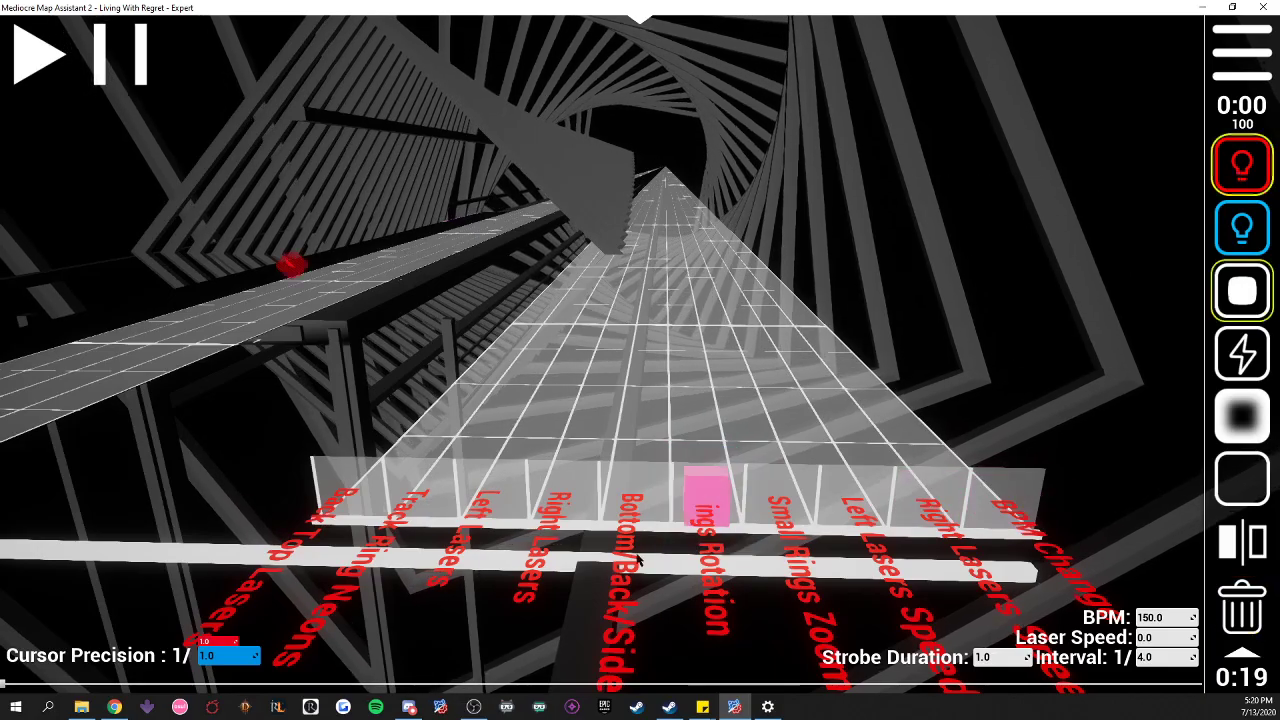
click(778, 500)
click(41, 58)
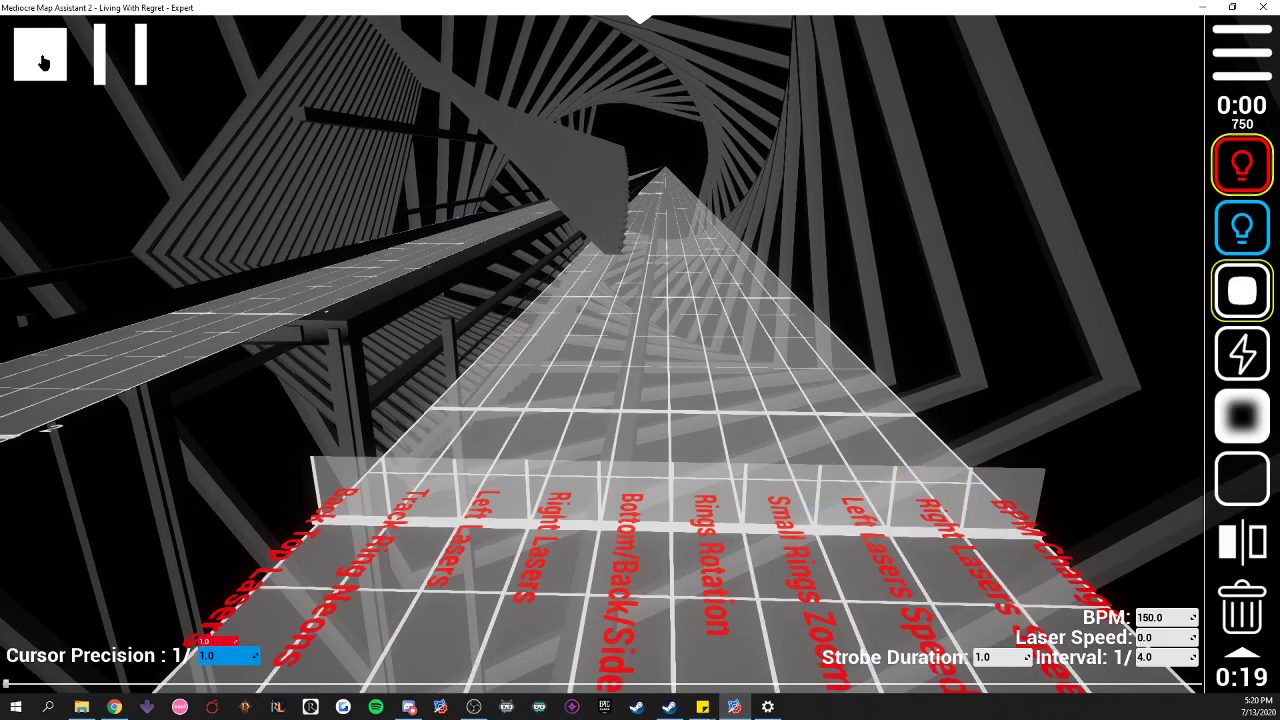
click(41, 58)
click(1252, 618)
click(752, 532)
- Place solid red lights on the Left Lasers and Right Lasers lanes at beat 0 and set the laser speed to 3
click(1240, 170)
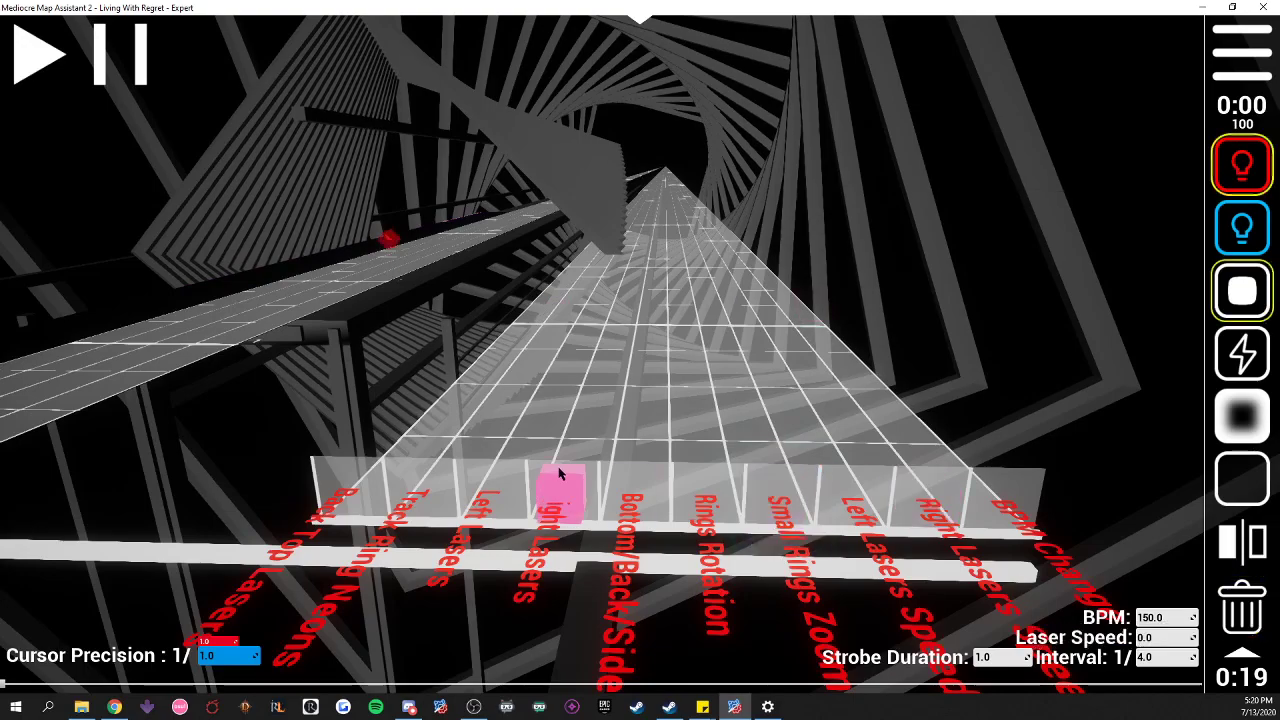
click(489, 490)
click(551, 491)
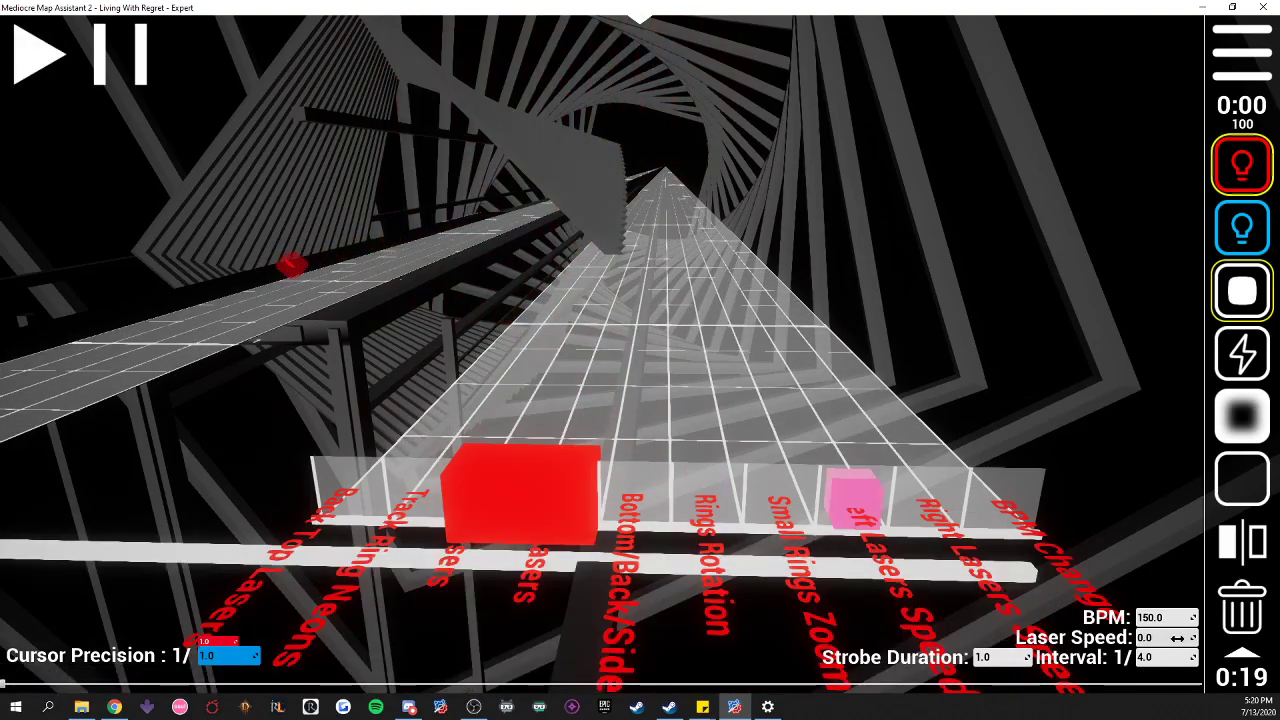
click(1160, 638)
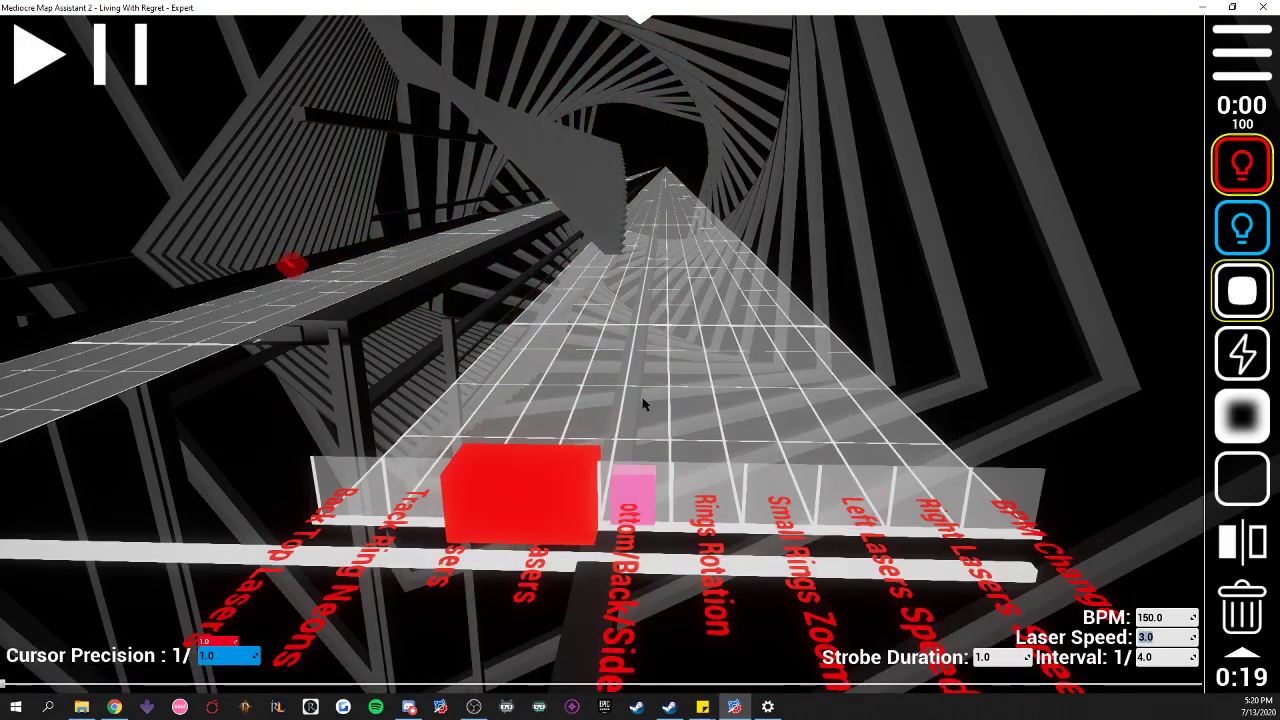
- Place speed 3 events on the Left and Right Lasers Speed lanes at beat 0 and delete them together with both red laser lights
click(855, 495)
click(930, 495)
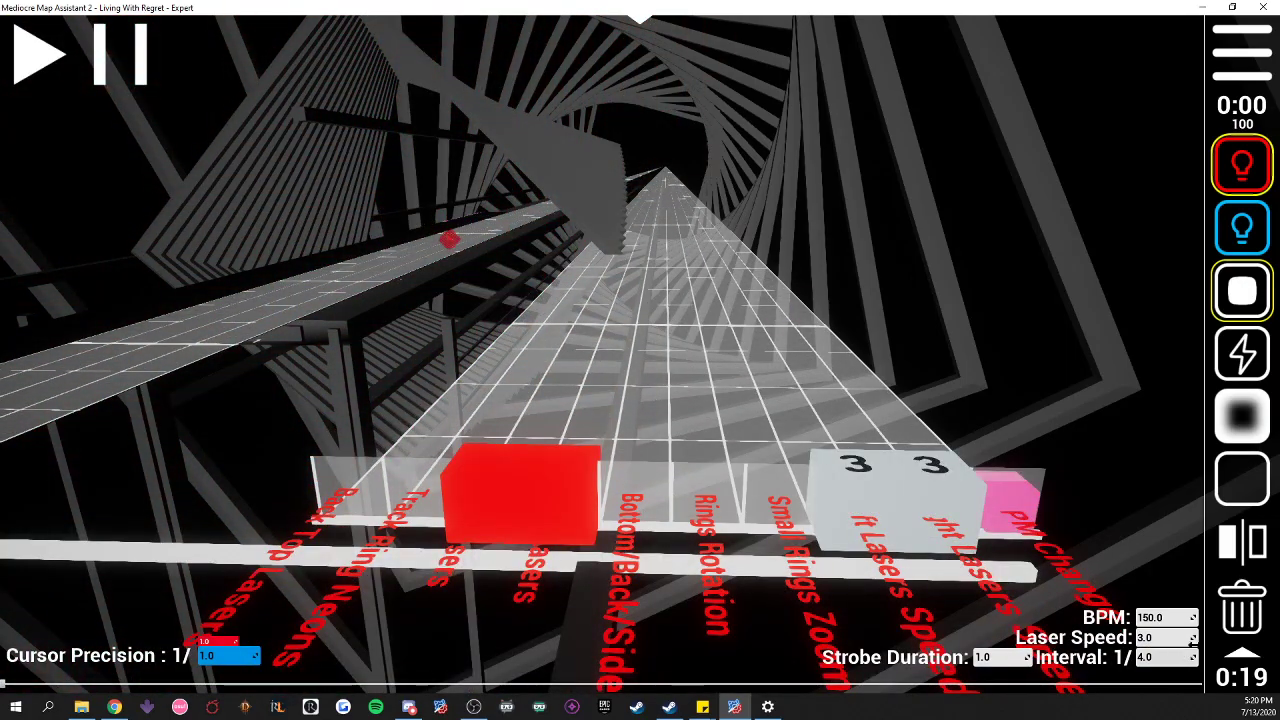
click(1242, 608)
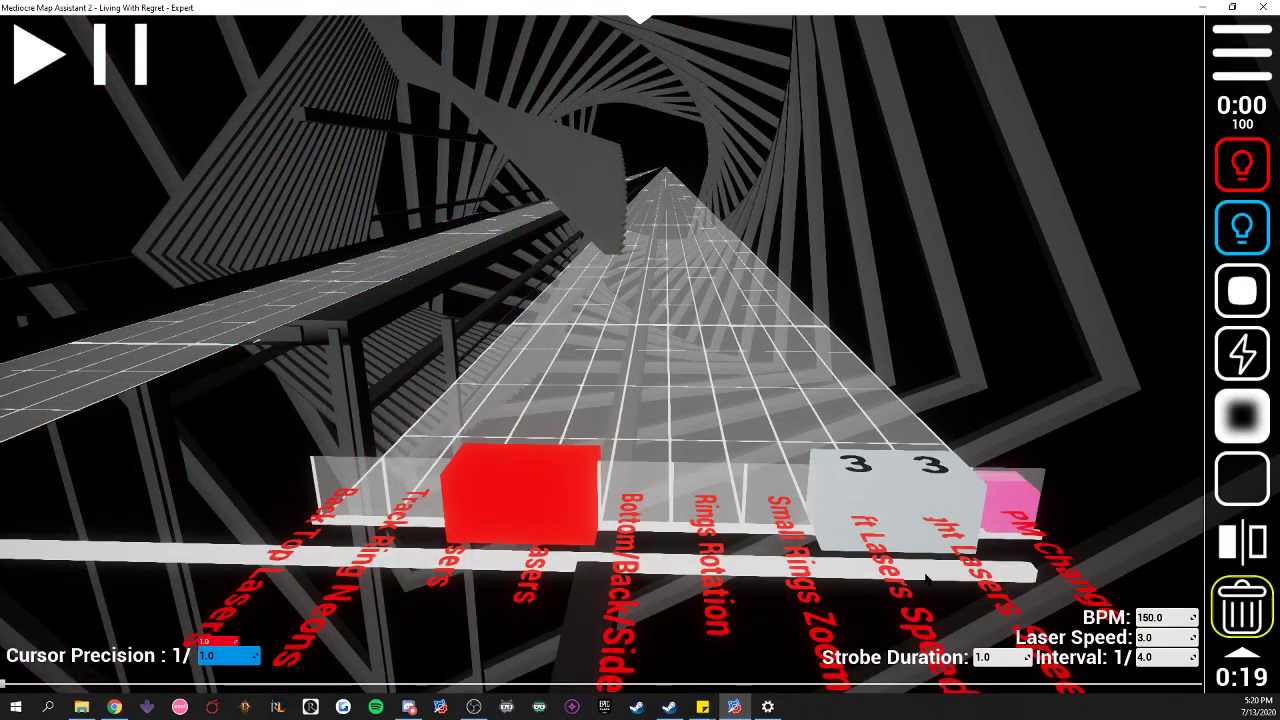
click(465, 483)
click(560, 500)
click(874, 520)
click(925, 505)
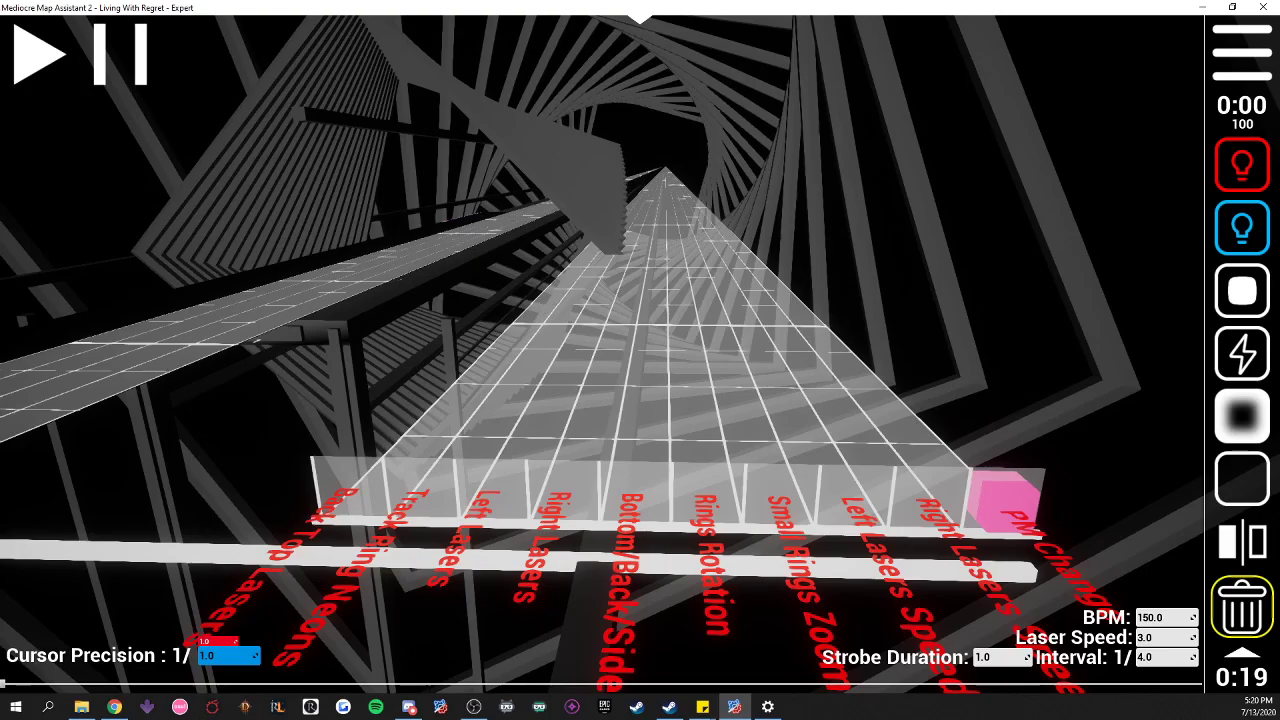
- Set the BPM for BPM change events to 130 and restore it to 150
click(1181, 621)
text(130)
key(Return)
click(1185, 621)
text(150)
key(Return)
- Place solid red lights on the Back Top Lasers lane at beat 0 and the Track Ring Neons lane at beat 2
click(1242, 163)
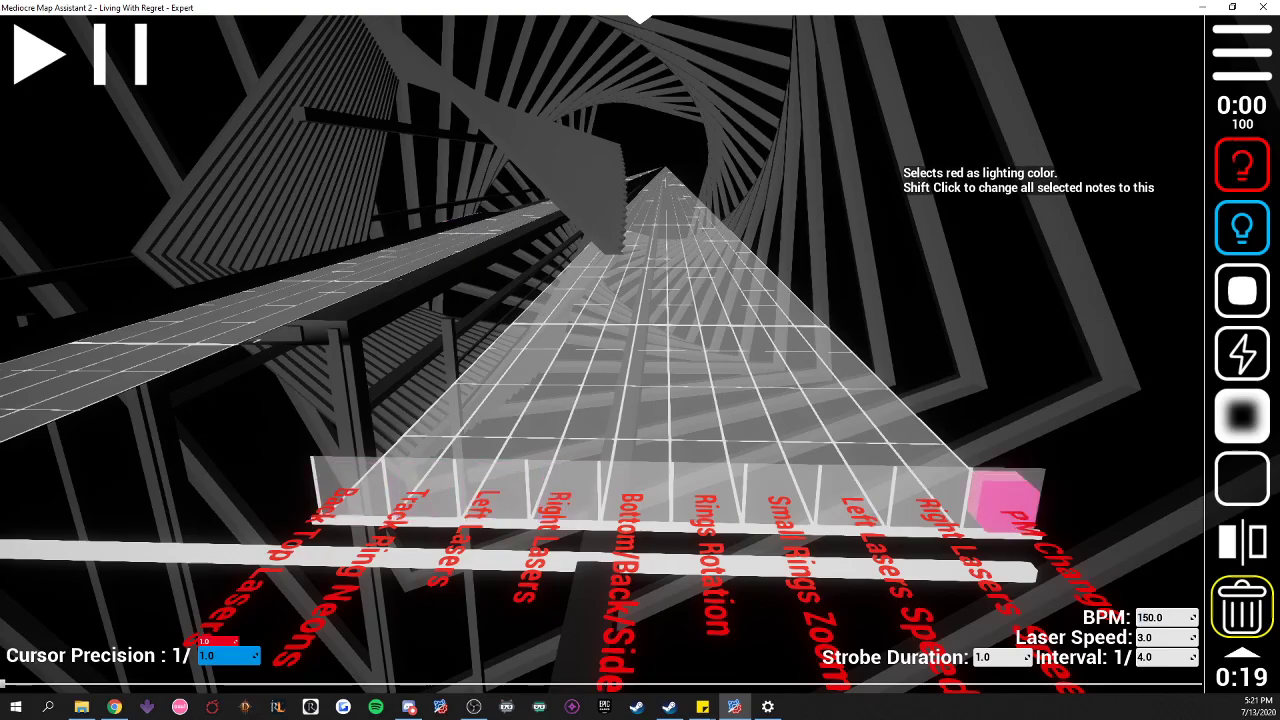
click(365, 487)
scroll(365, 487, up, 1)
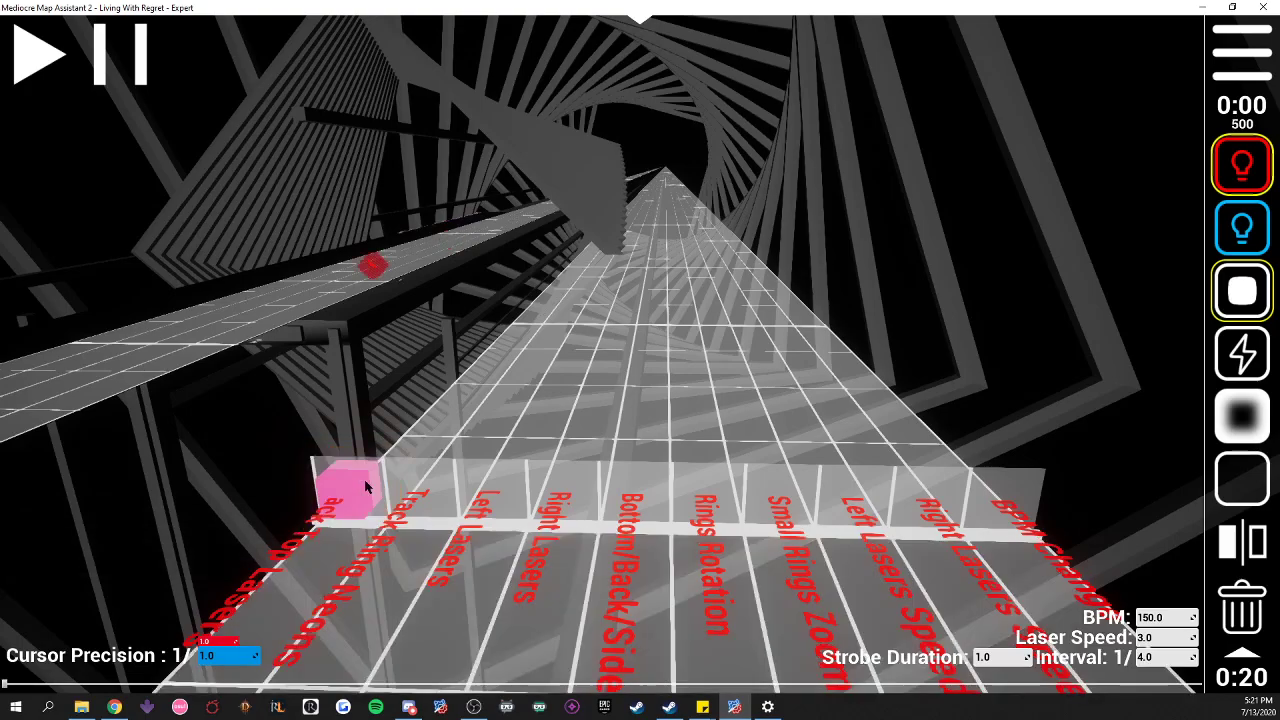
scroll(365, 487, up, 1)
click(437, 484)
scroll(434, 486, up, 2)
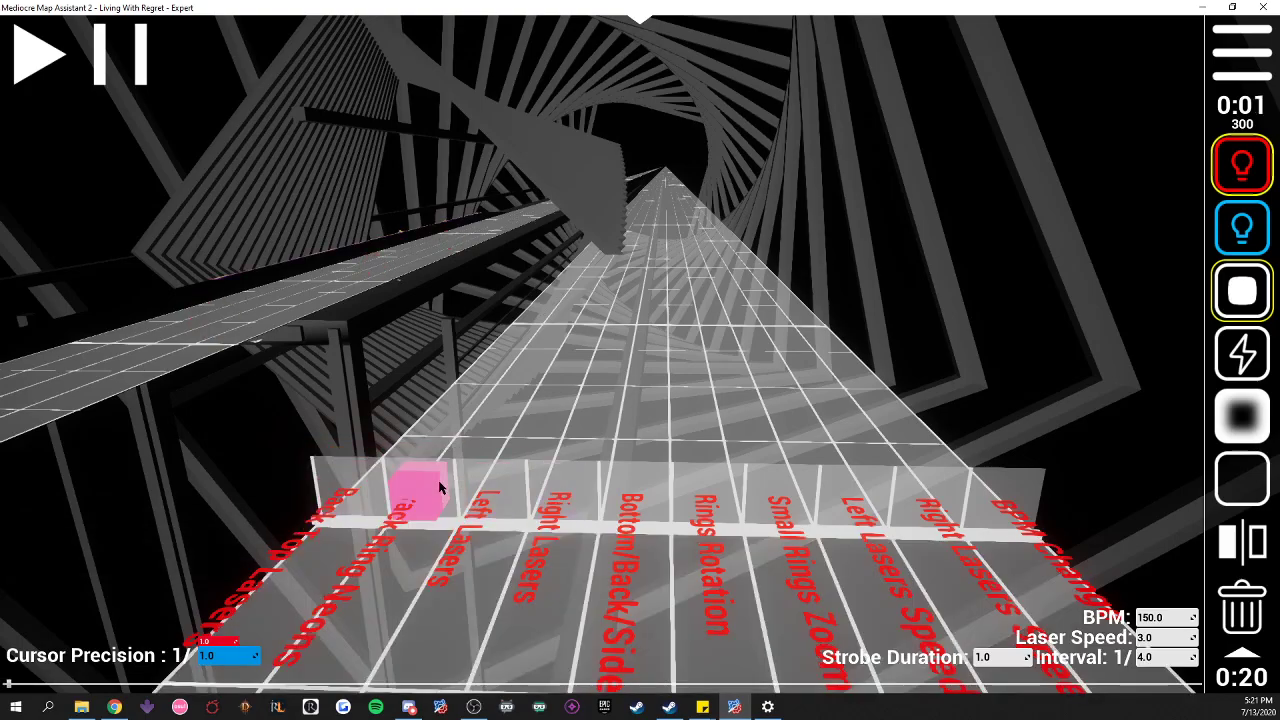
- Place solid blue lights on Left Lasers at beat 4 and Right Lasers at beat 6, and a red one on Bottom/Back/Side at beat 7
click(1247, 255)
click(511, 512)
scroll(511, 512, up, 2)
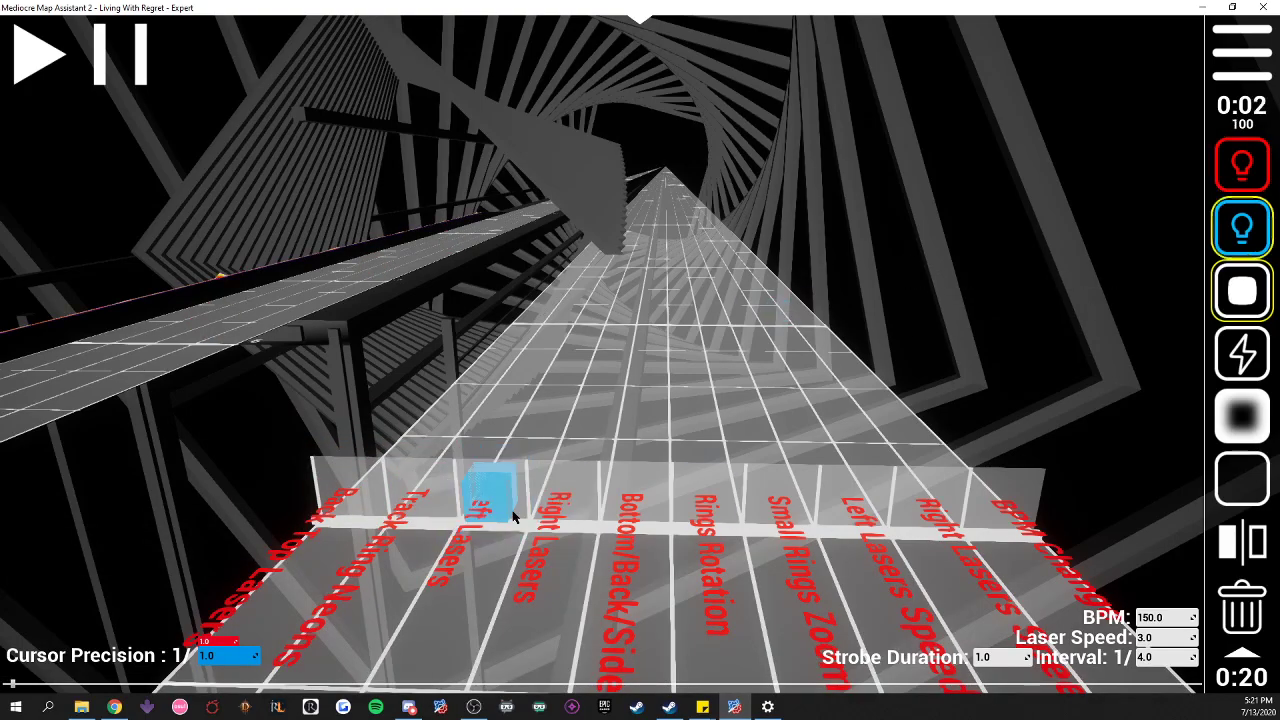
click(598, 457)
scroll(598, 457, up, 1)
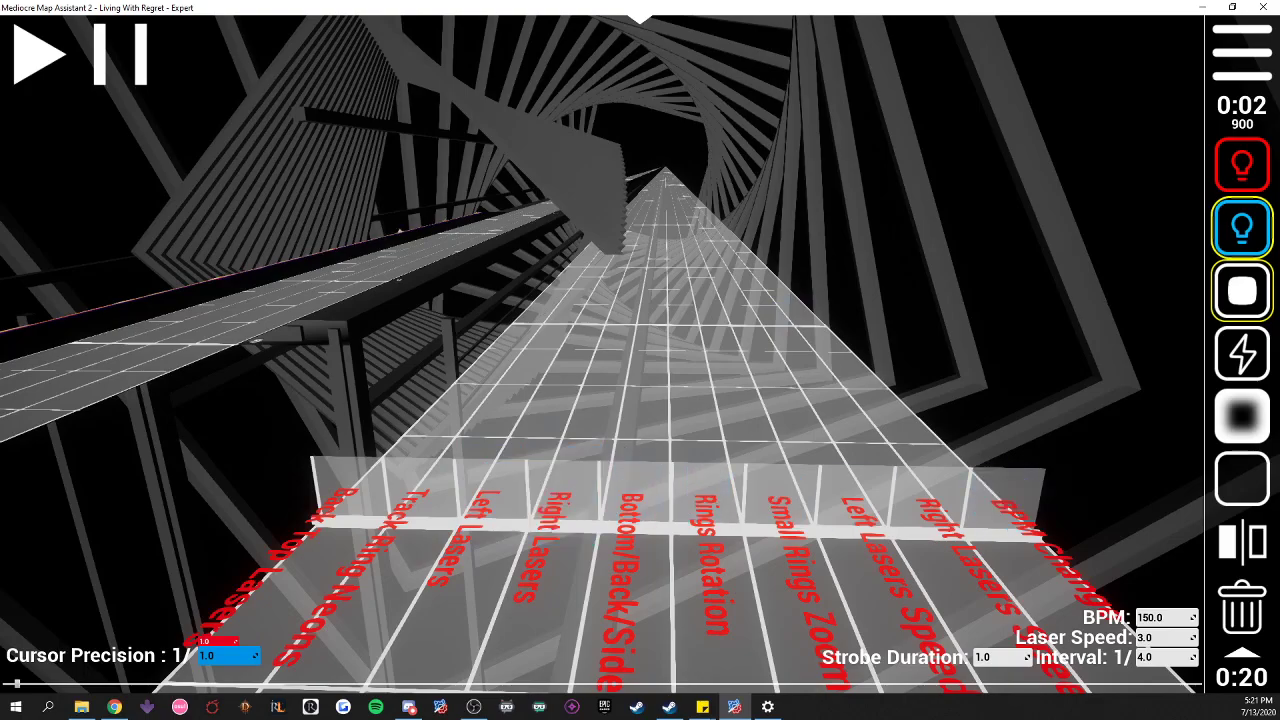
click(1242, 165)
click(598, 490)
scroll(598, 490, down, 7)
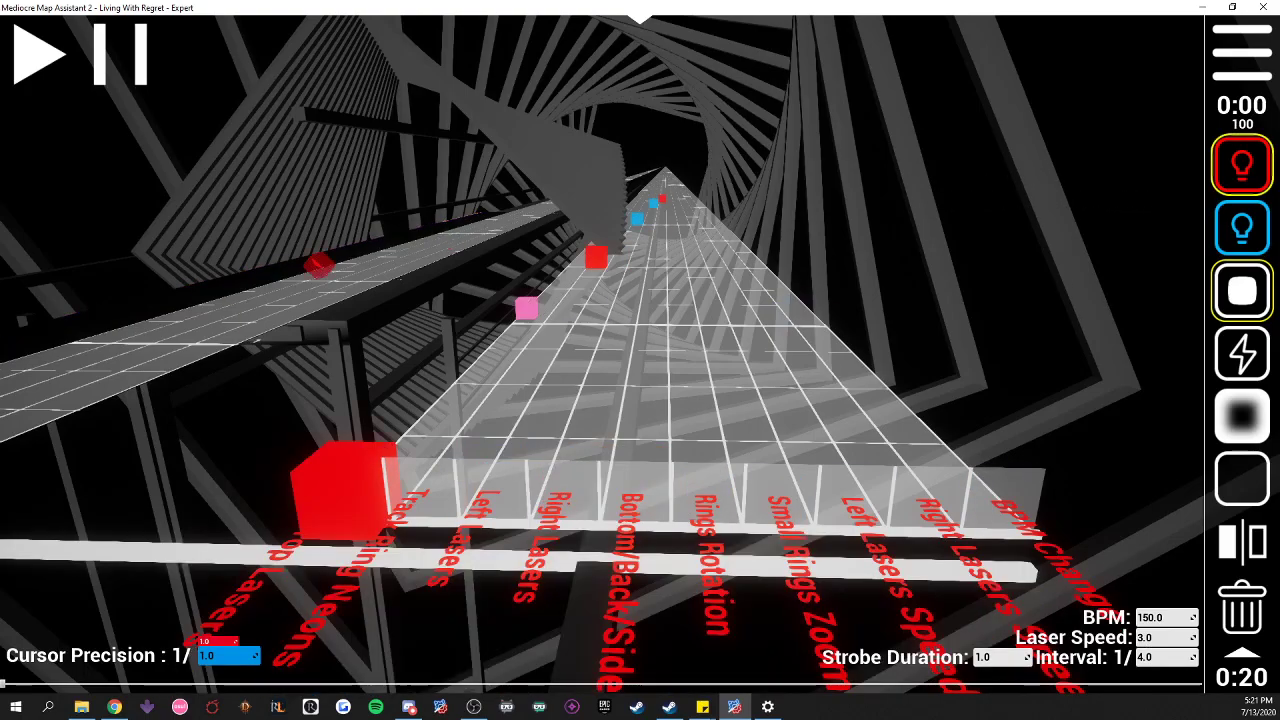
- Preview the placed light sequence and delete all five of its lights as one selection
click(16, 57)
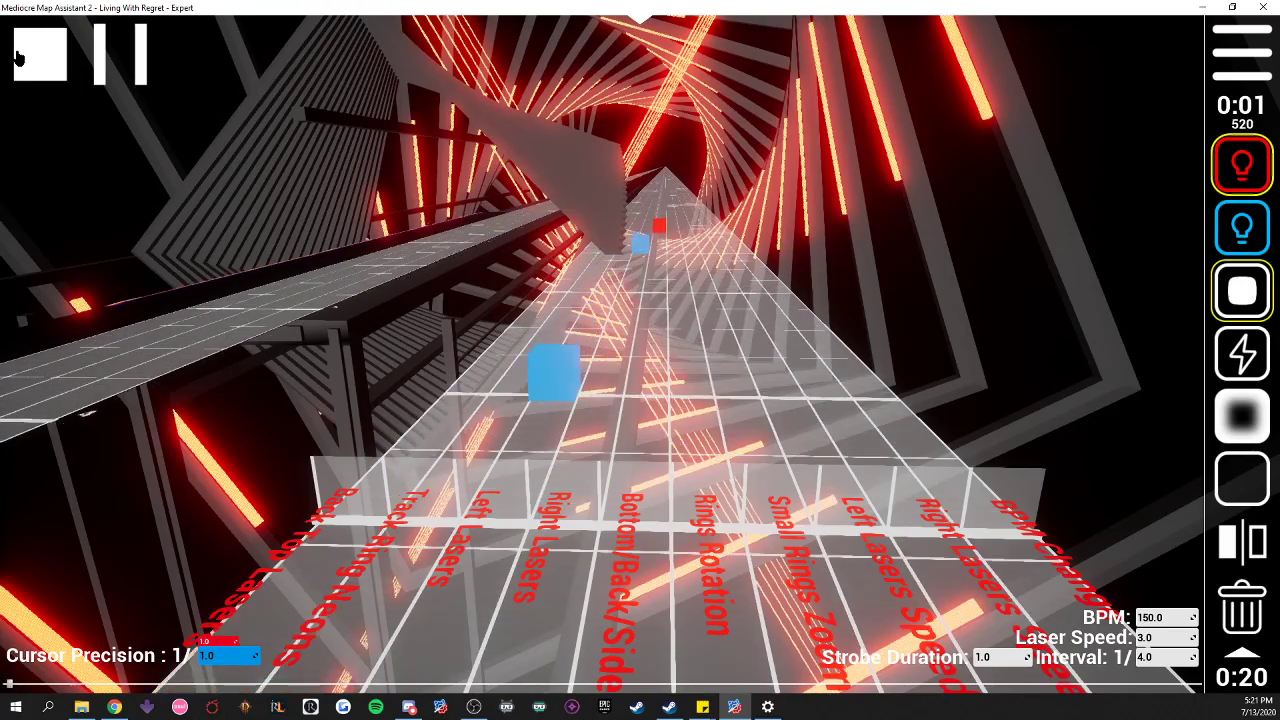
click(16, 57)
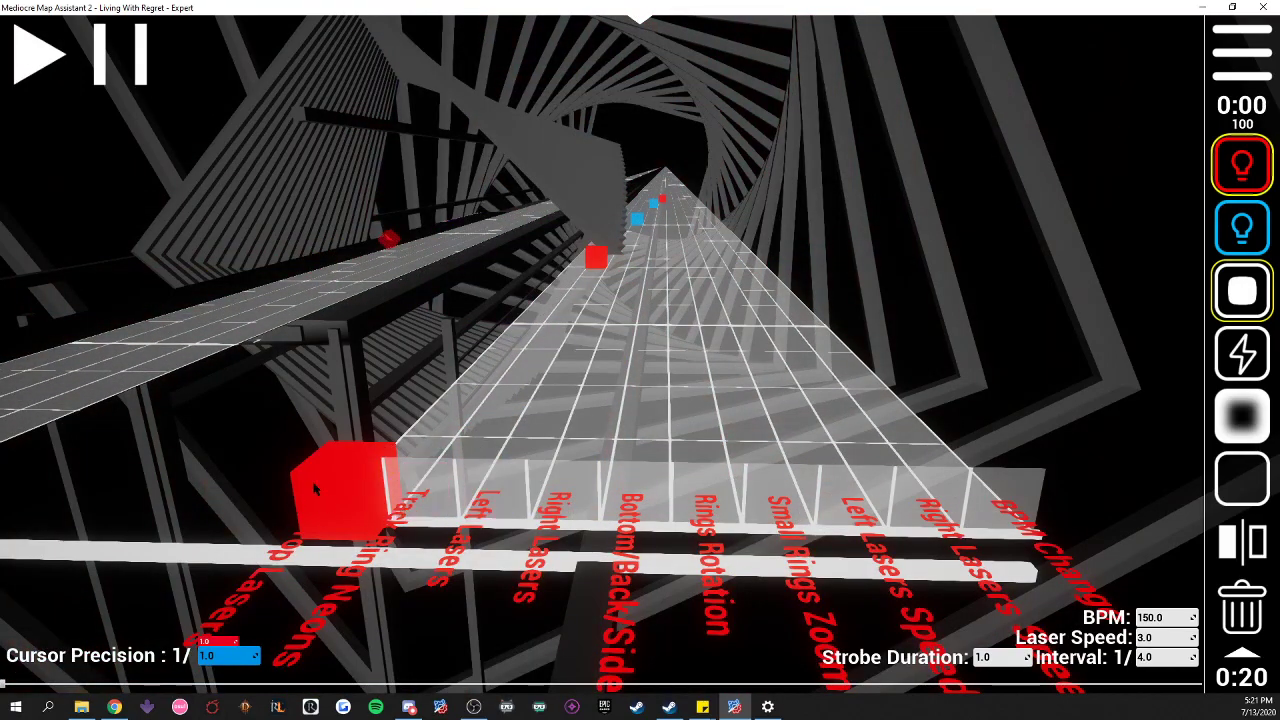
ctrl+drag(338, 484, 904, 452)
scroll(914, 444, up, 9)
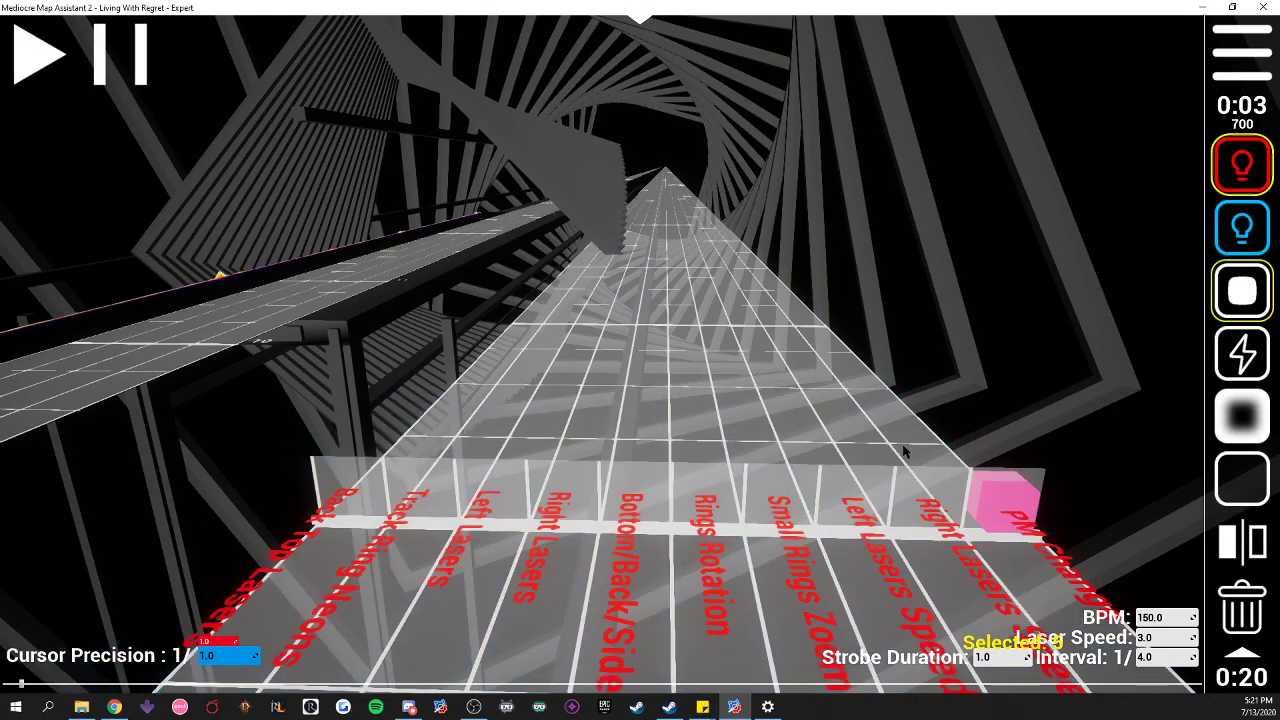
scroll(903, 445, down, 9)
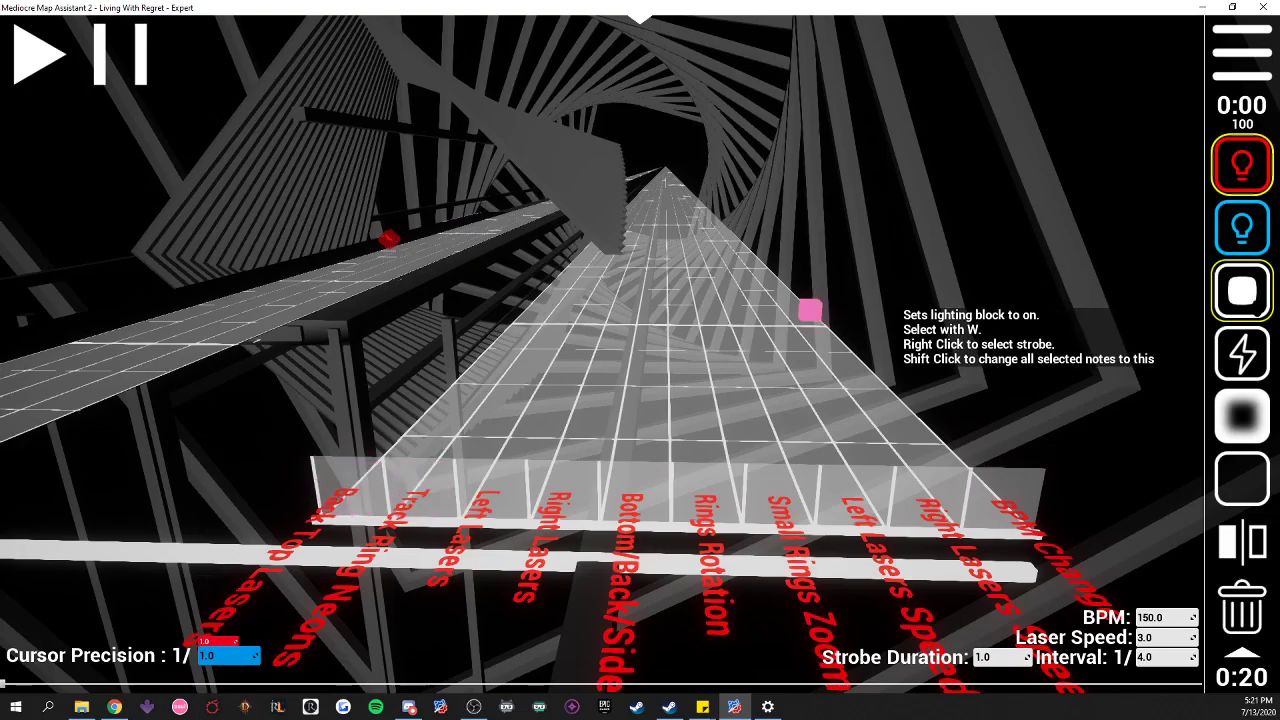
- Place a solid red light on the Back Top Lasers lane at beat 0, preview it and delete it
click(349, 480)
click(28, 42)
click(28, 42)
click(1242, 605)
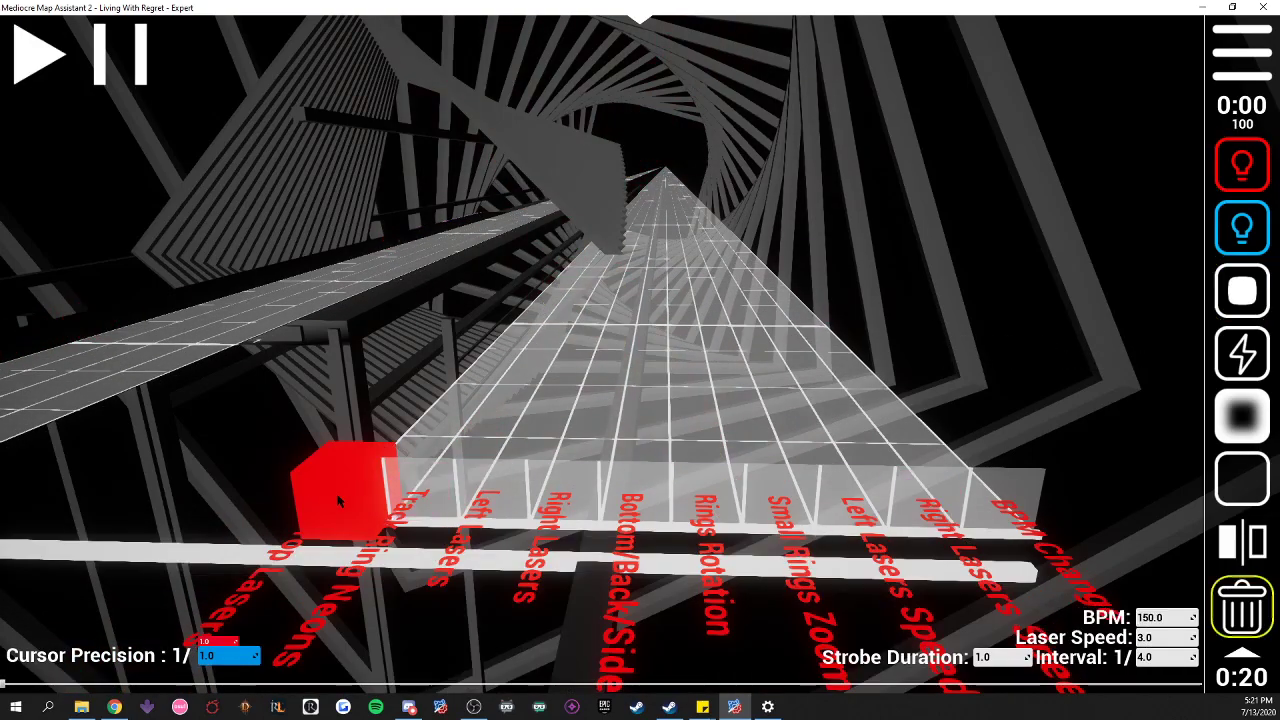
click(345, 485)
- Place a red flash light on the Back Top Lasers lane at beat 0, preview it and delete it
key(w)
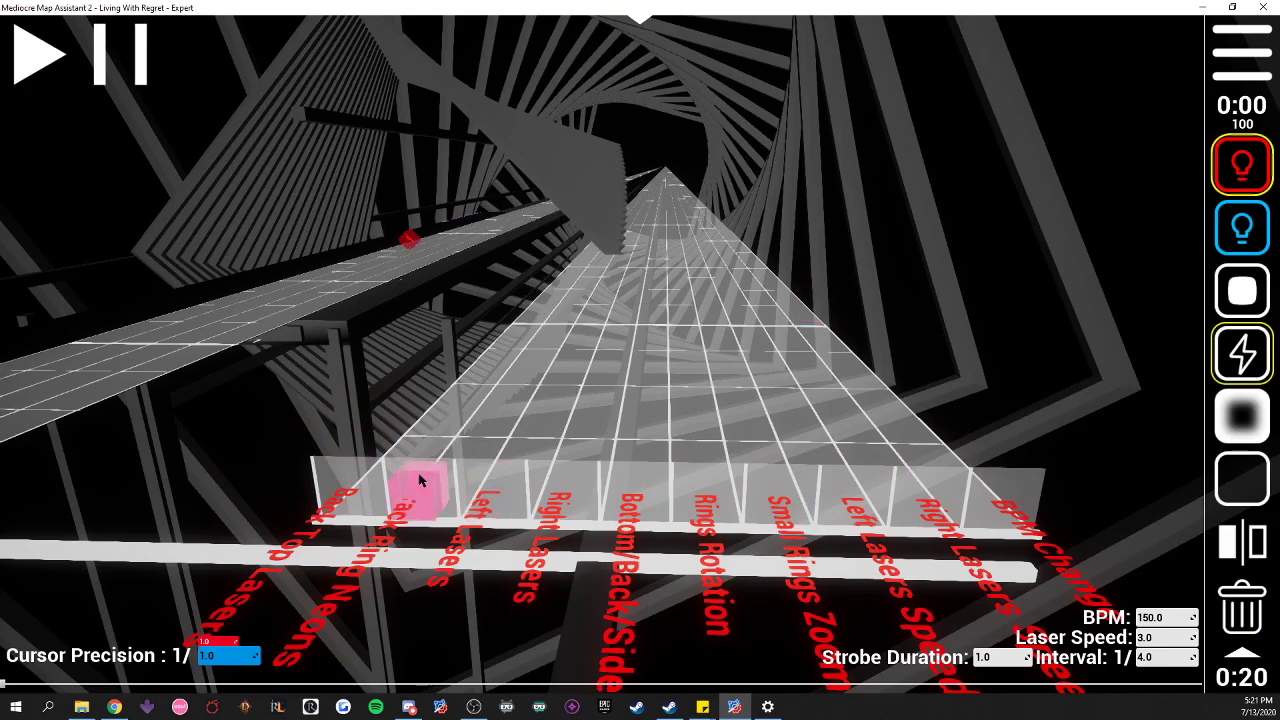
click(333, 495)
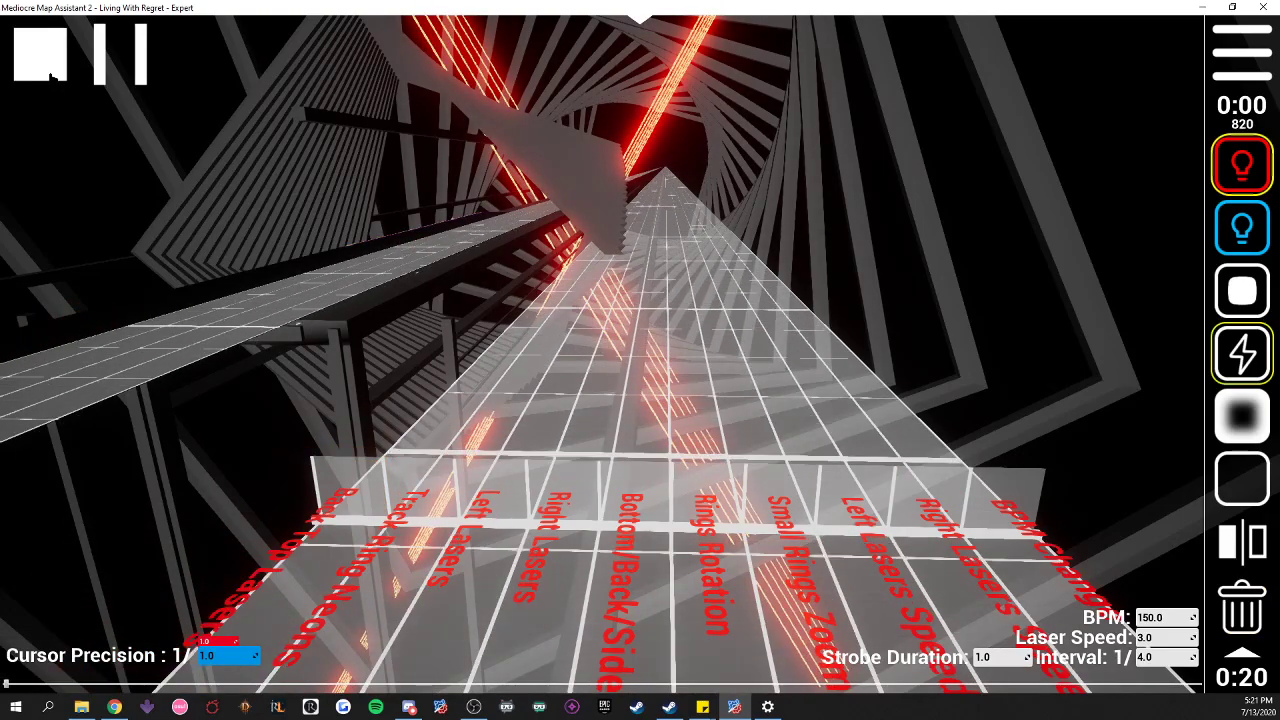
click(1240, 609)
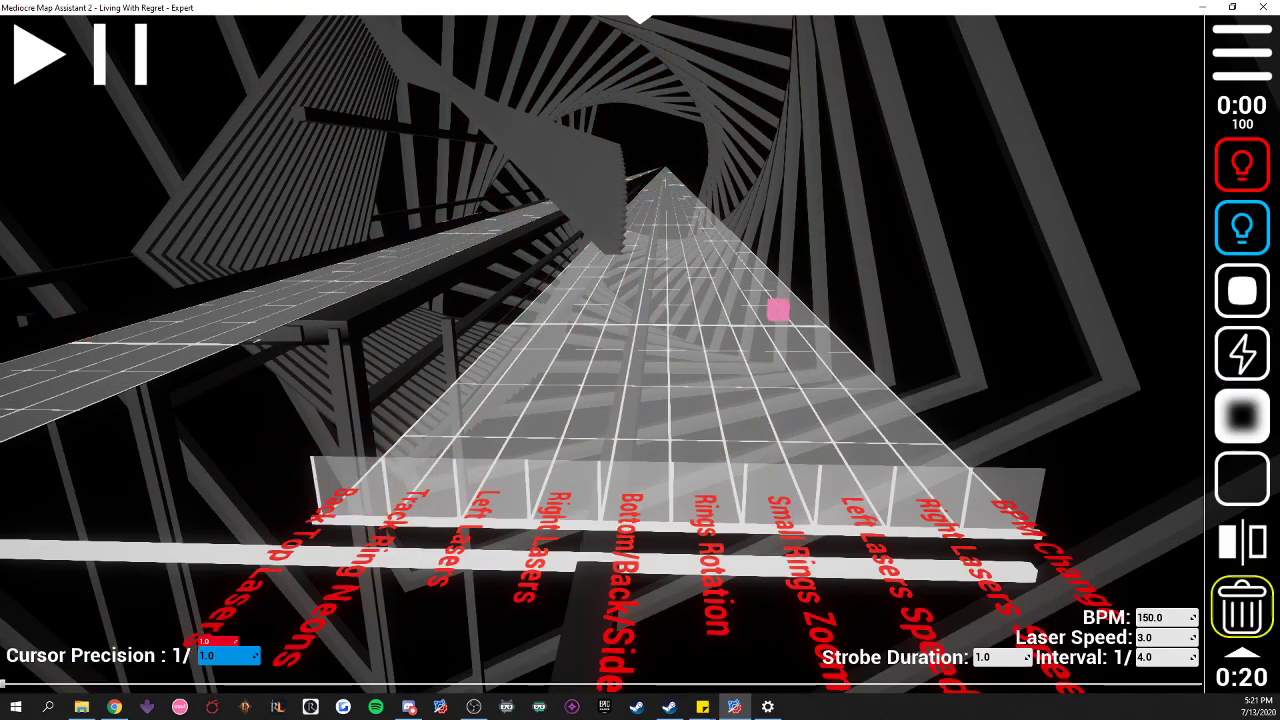
- Place a red fade light on the Back Top Lasers lane at beat 0 and preview it
click(34, 62)
click(1242, 605)
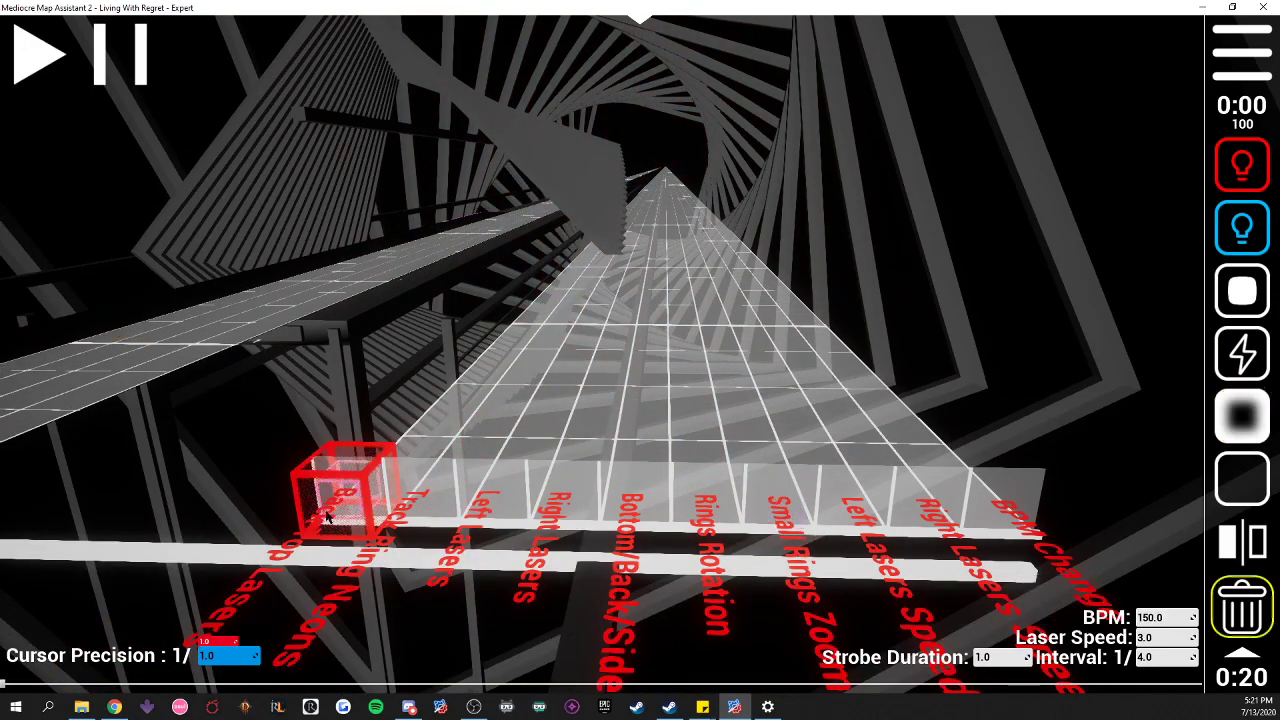
click(1242, 165)
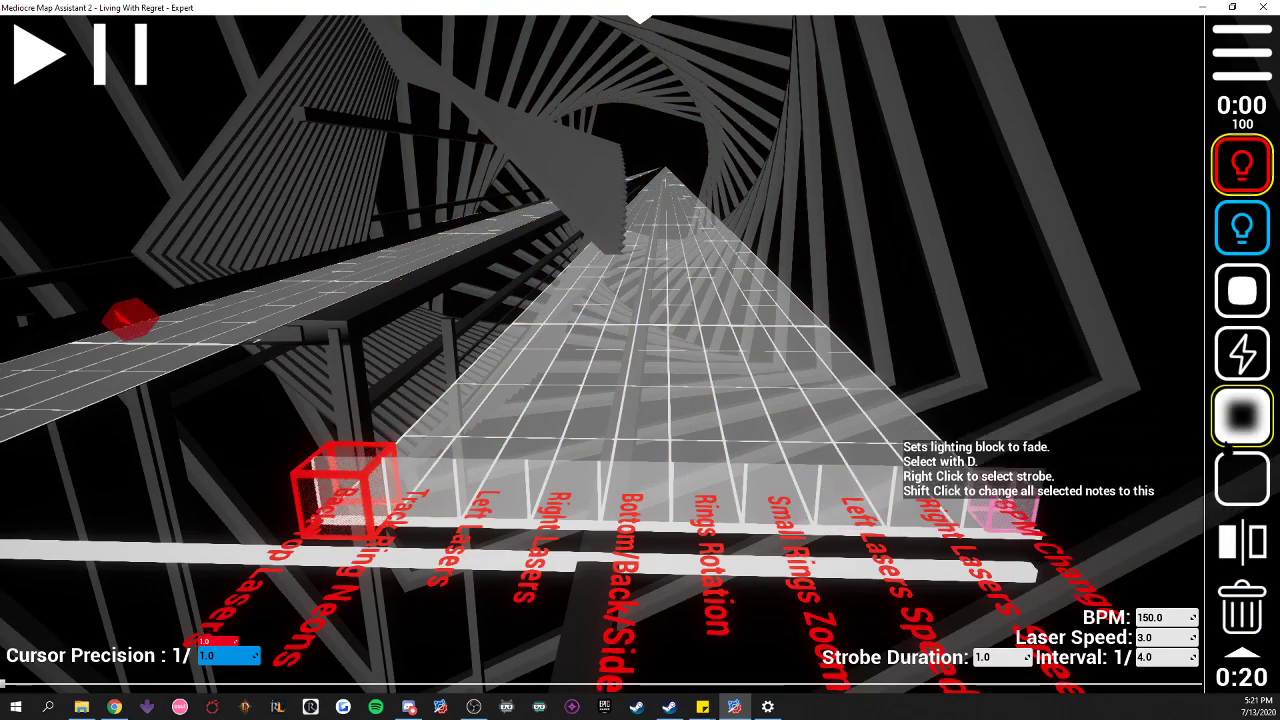
- Add an off event one beat after the fade light on Back Top Lasers, preview the pair and delete both
scroll(1237, 485, up, 1)
click(1237, 485)
click(345, 496)
scroll(343, 496, down, 1)
key(space)
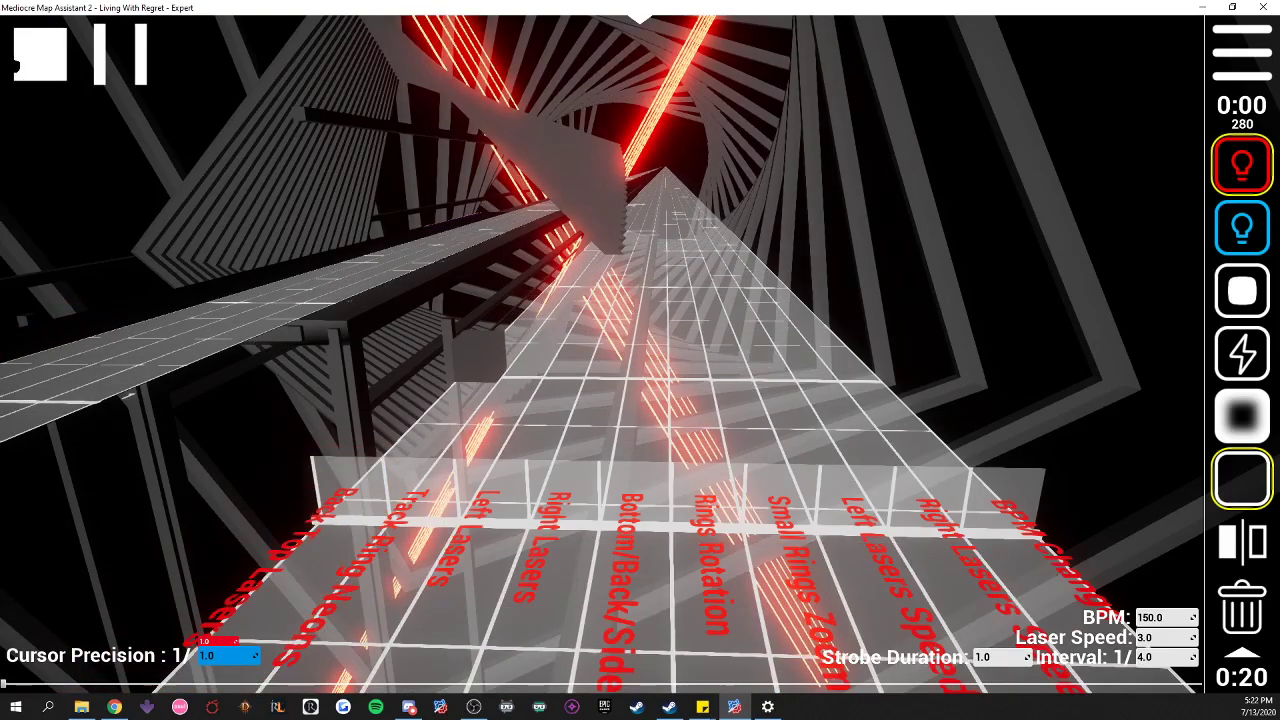
click(13, 61)
click(1240, 610)
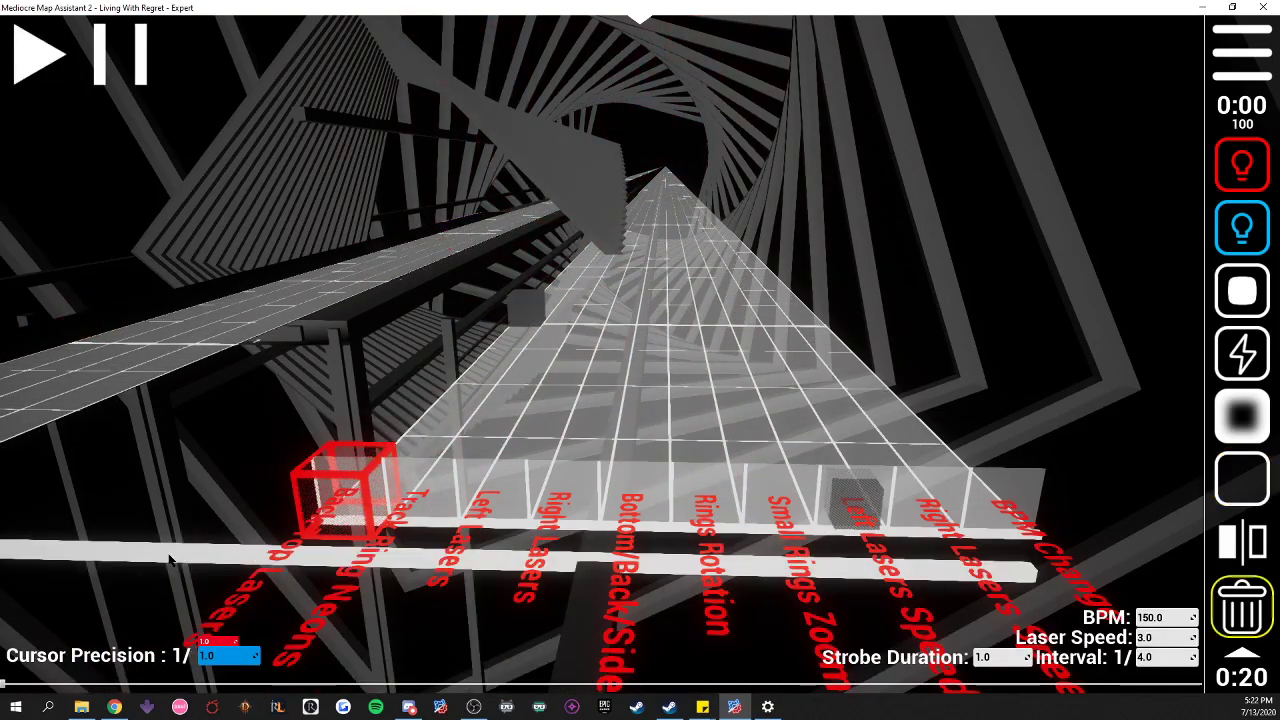
click(343, 478)
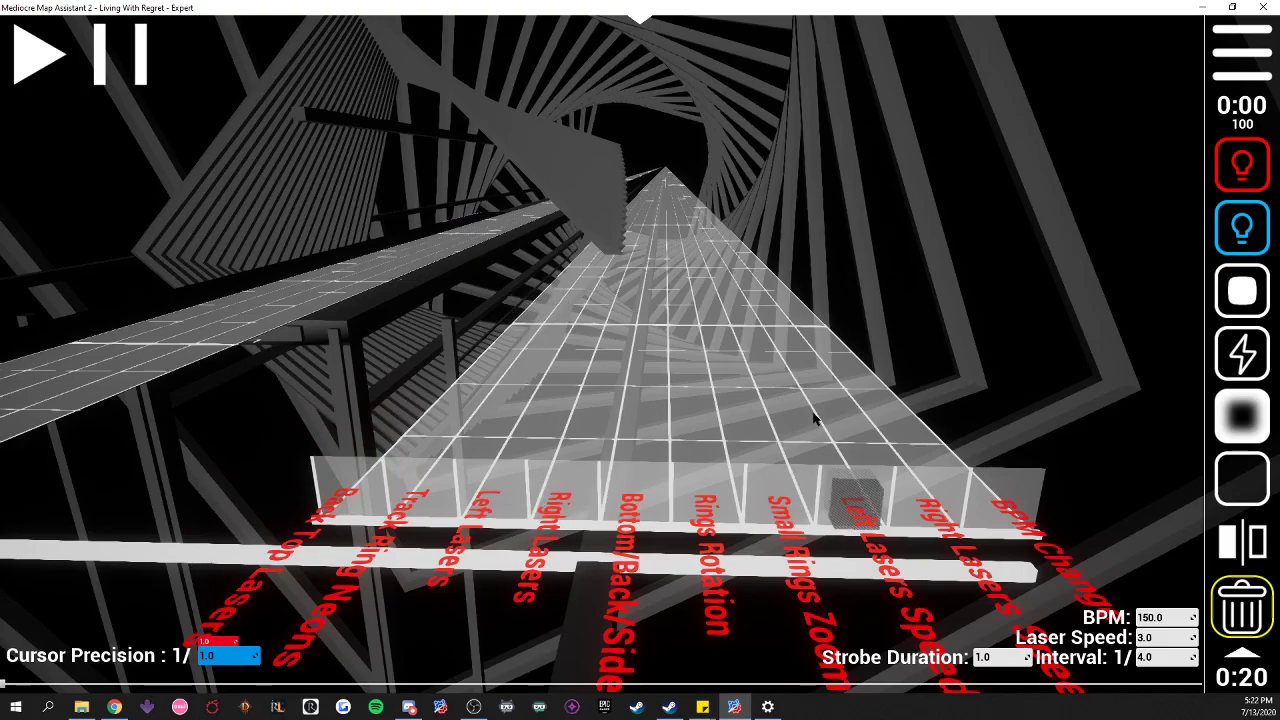
- Open the map checking tools and display the map statistics, including the hint for the Walls entry
key(Tab)
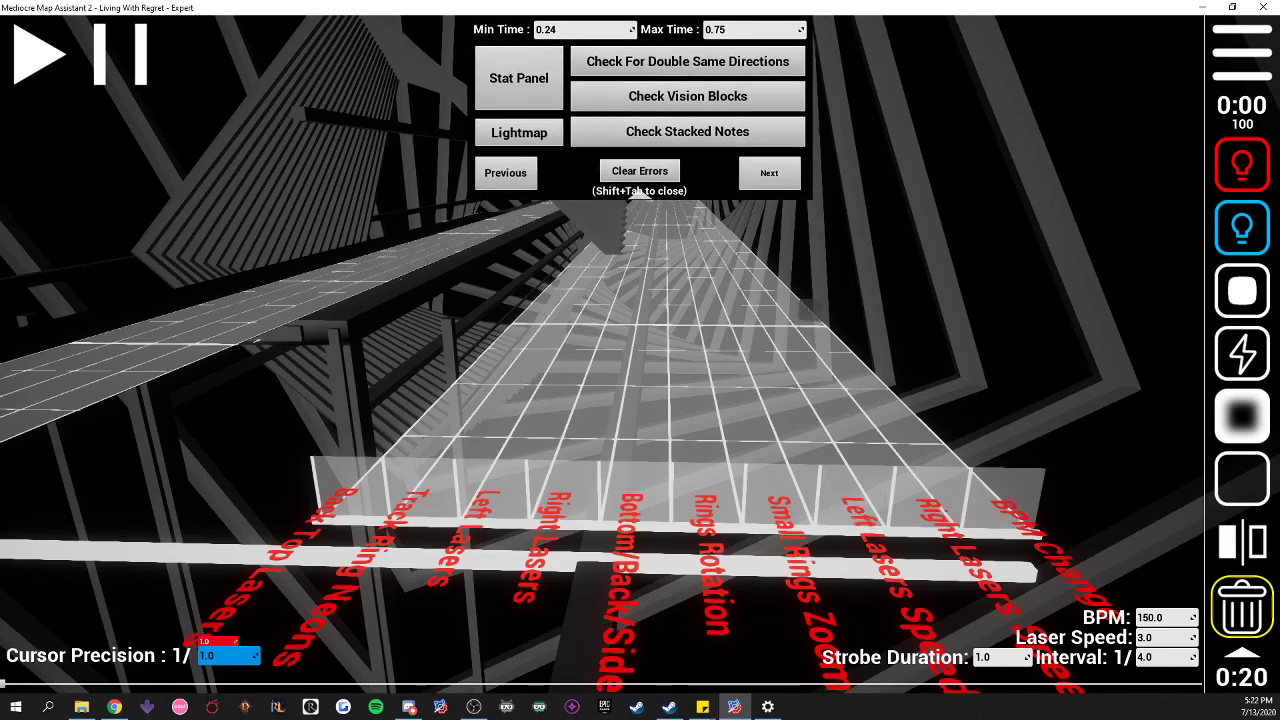
click(505, 90)
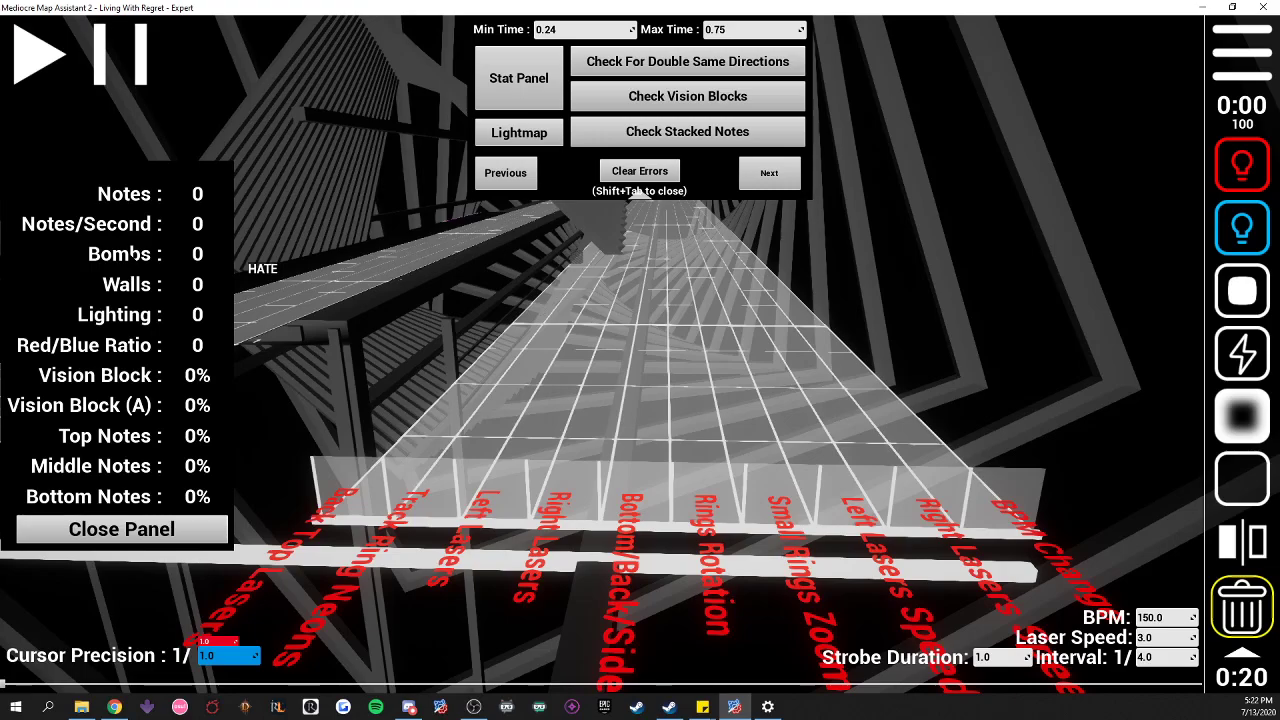
mouse_move(112, 285)
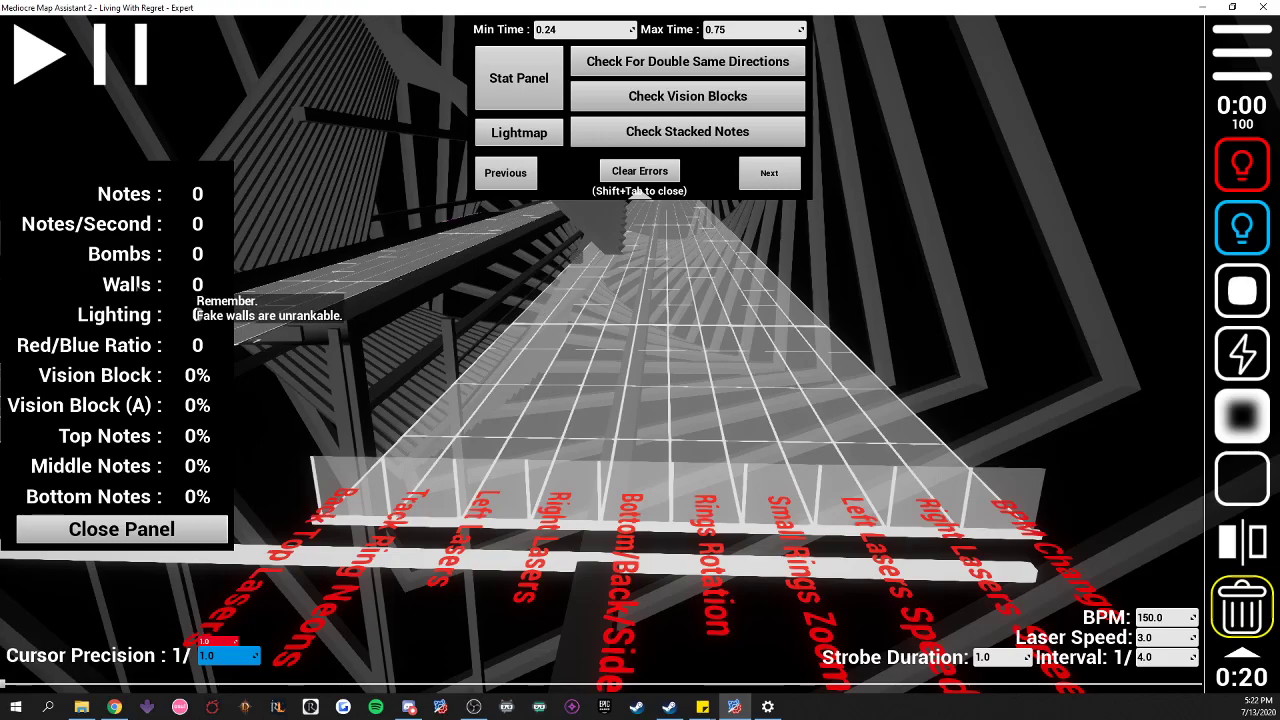
- Place off events at beat 0 on the Back Top Lasers, Track Ring Neons, Left Lasers and Bottom/Back/Side lanes
click(1240, 168)
click(323, 477)
click(401, 484)
click(478, 495)
click(632, 497)
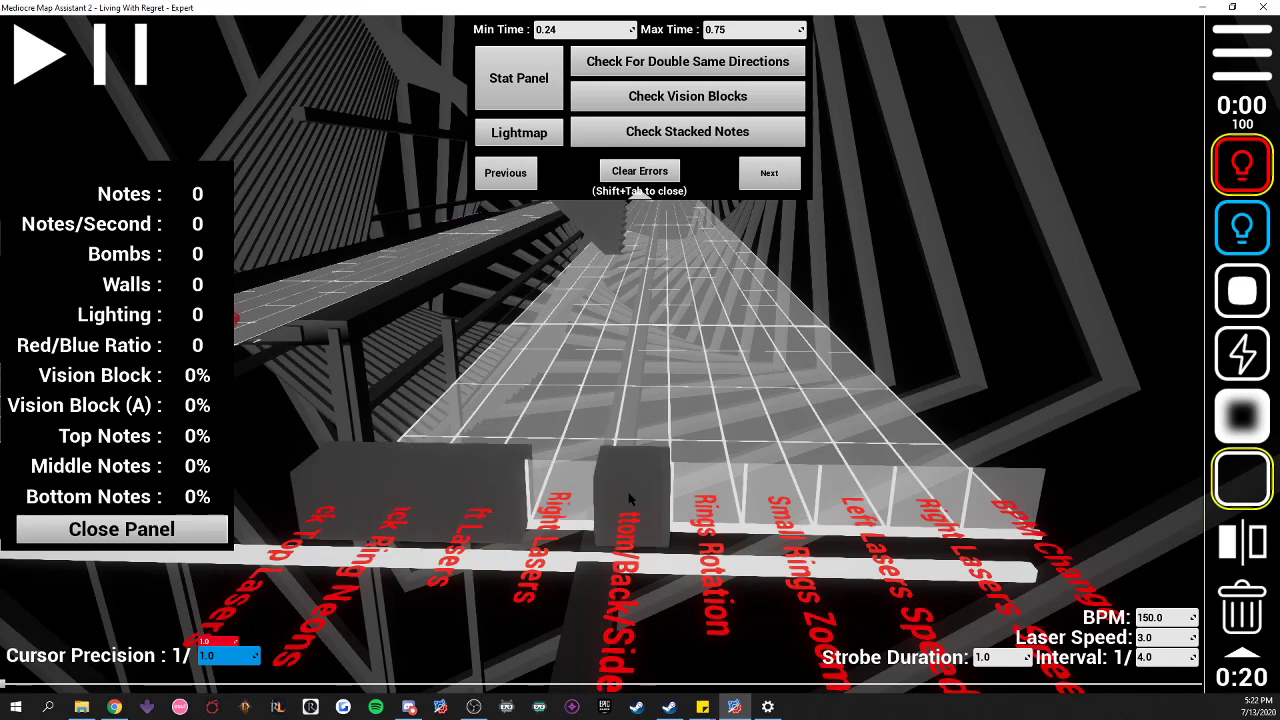
- Close and reopen the map statistics to check the updated lighting count, and close them again
click(170, 529)
click(505, 78)
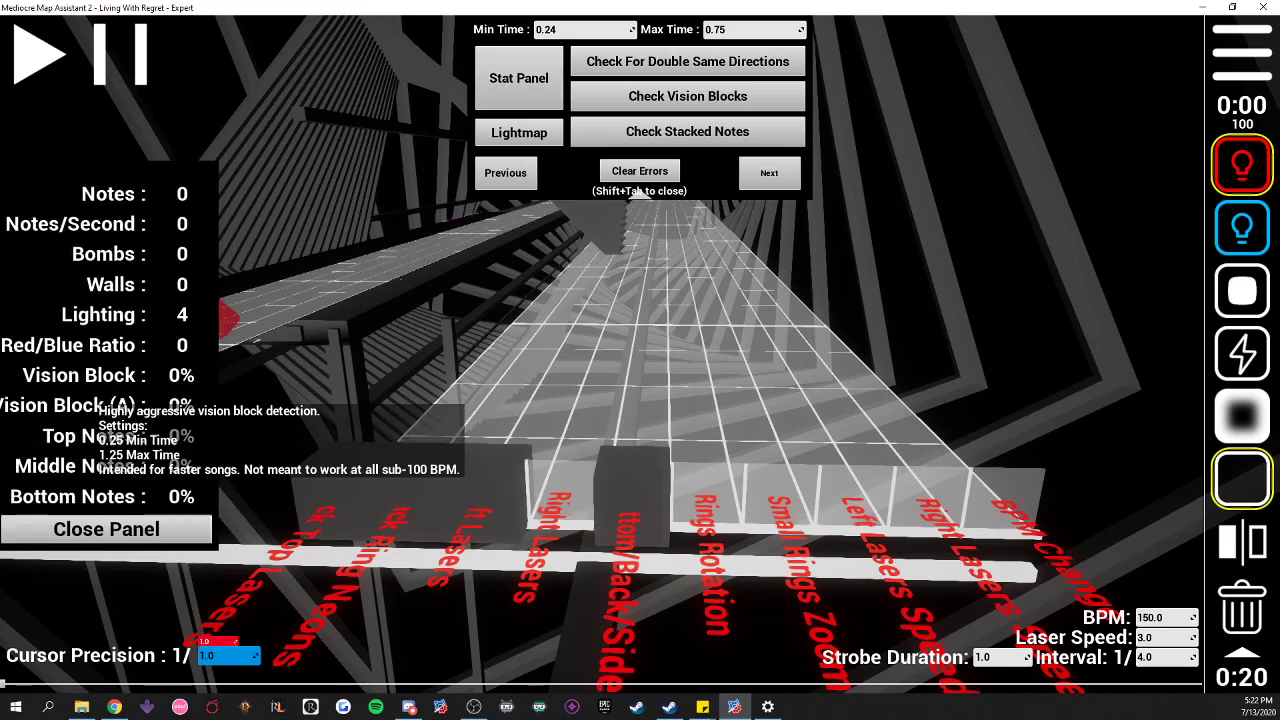
click(60, 530)
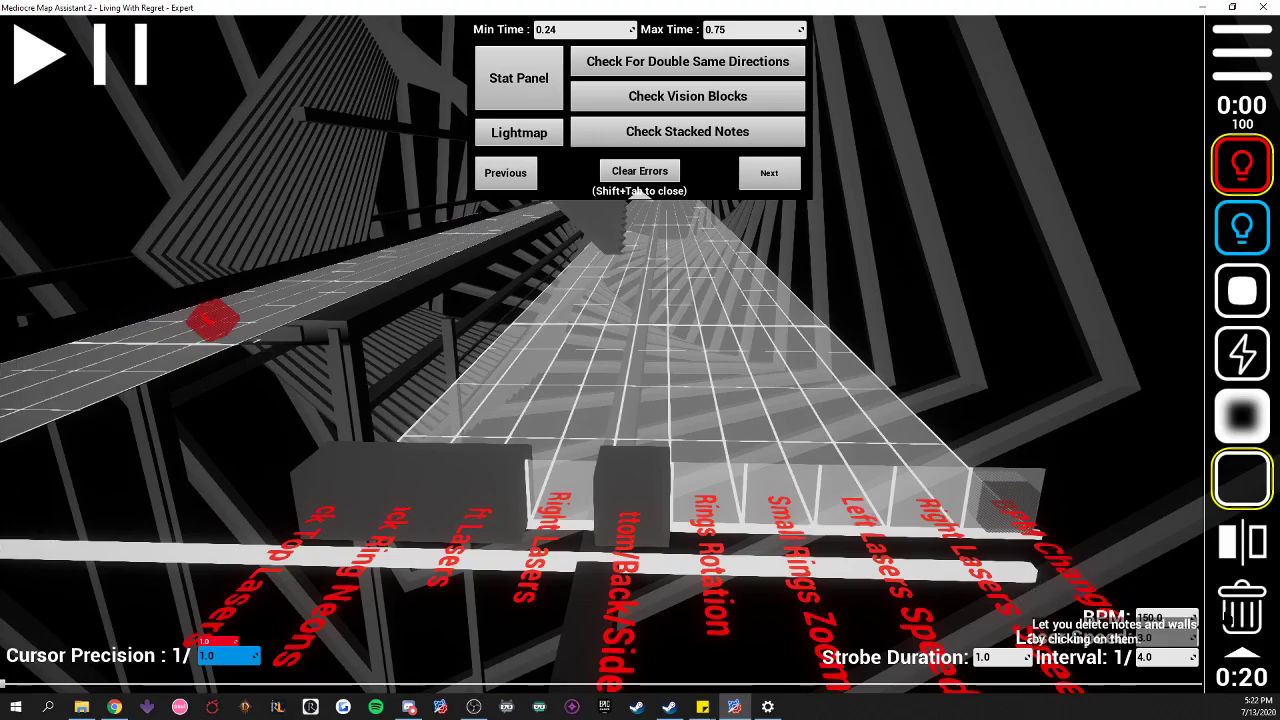
- Delete the four off events from the lighting lanes at beat 0
click(1238, 612)
click(980, 523)
click(612, 500)
click(391, 488)
click(342, 490)
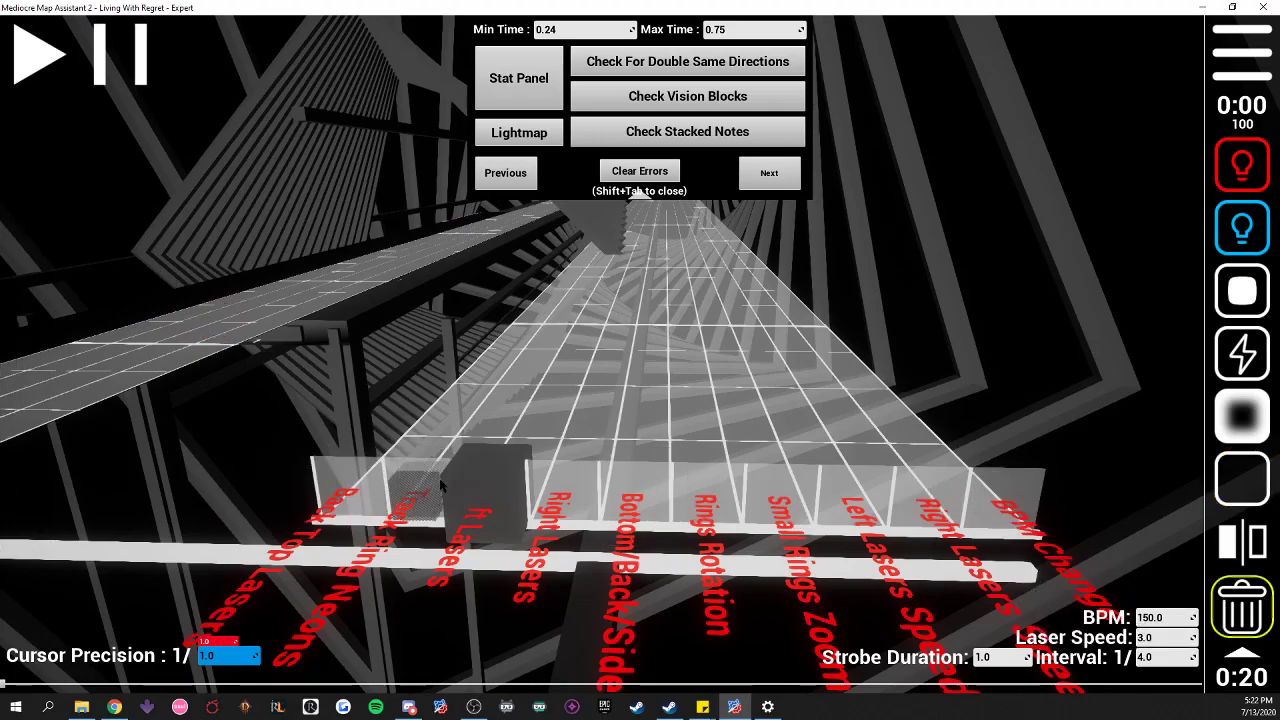
click(450, 491)
- Show the map statistics again and switch from the lighting lanes to note placement
click(518, 78)
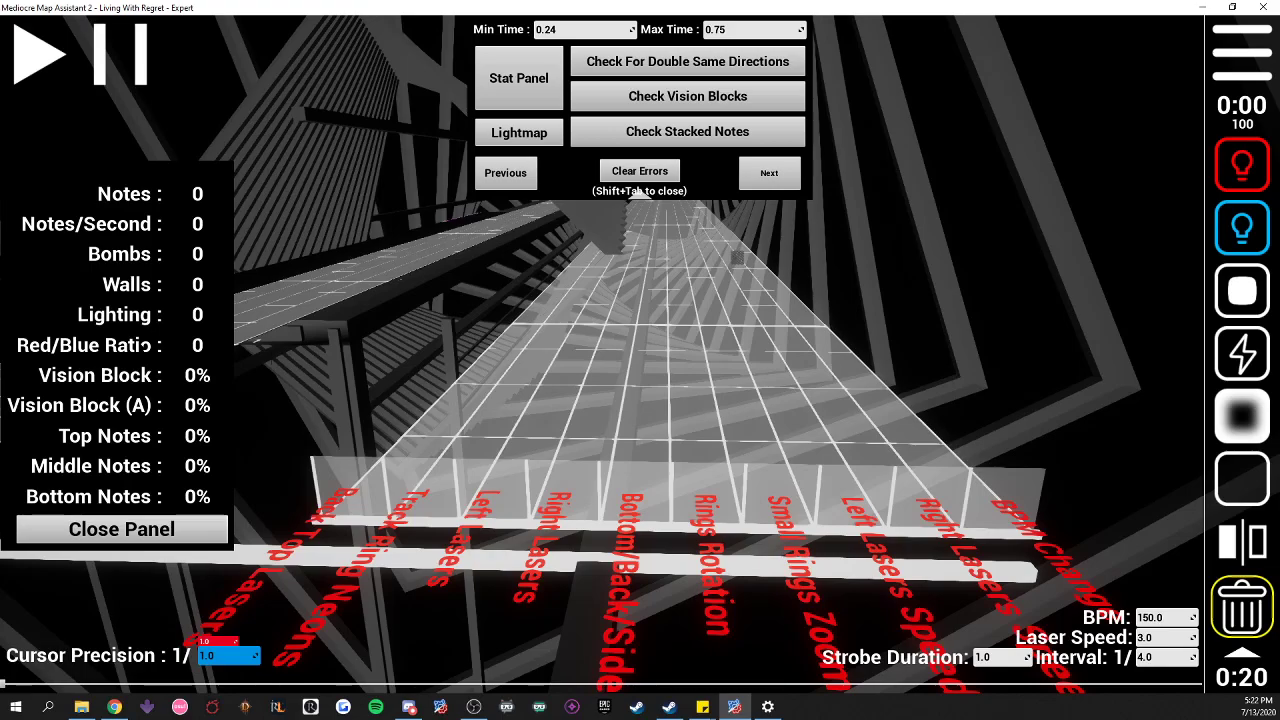
mouse_move(138, 384)
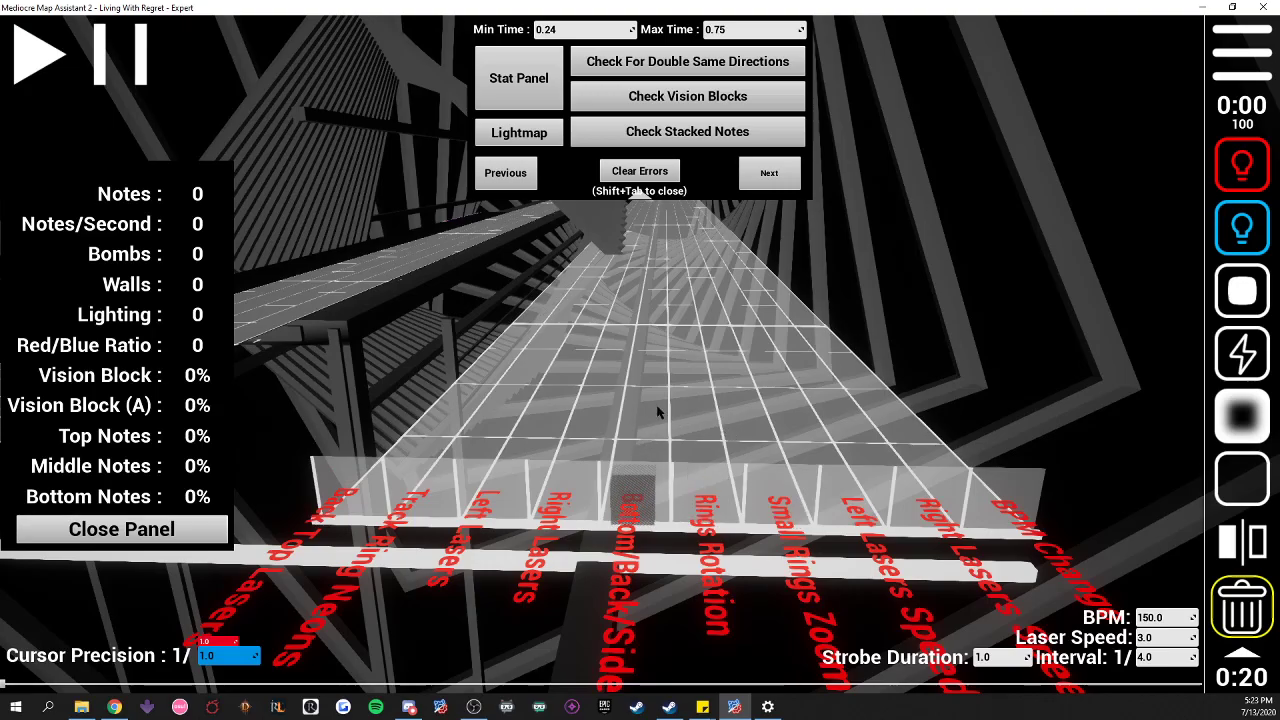
key(a)
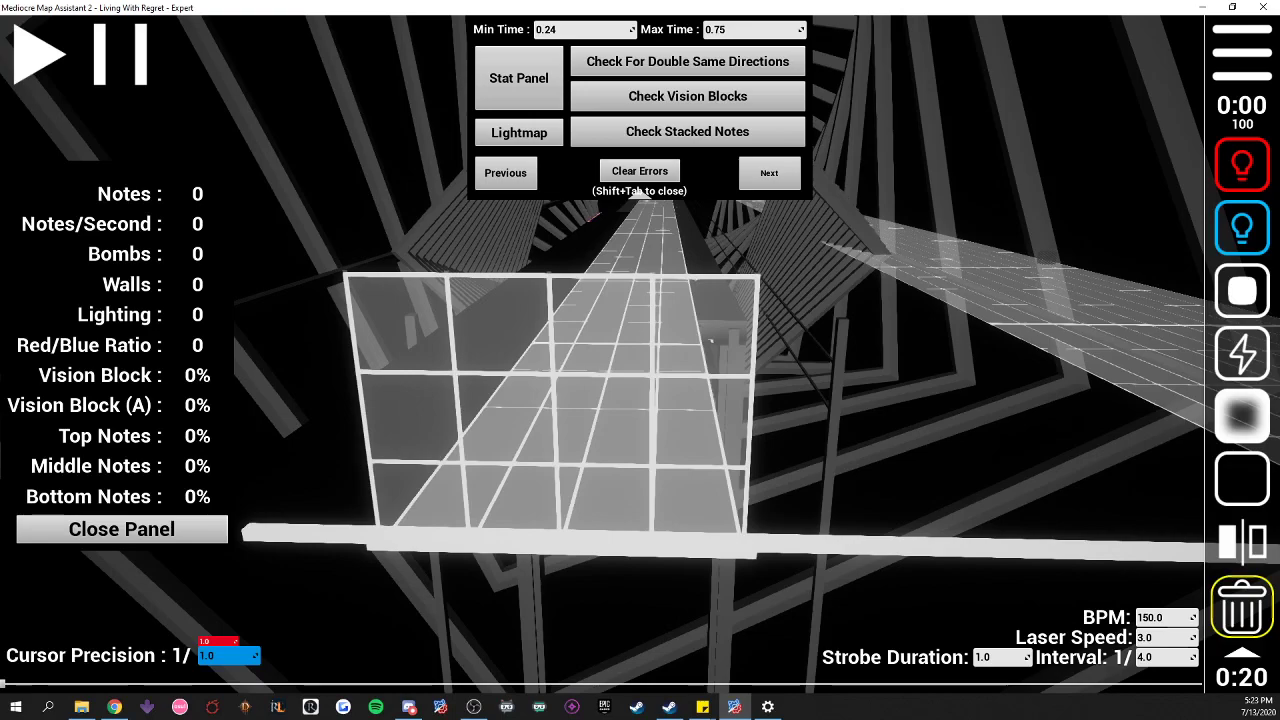
key(Tab)
- Place a red dot note in the third column of the grid's middle row at beat 0
click(1242, 165)
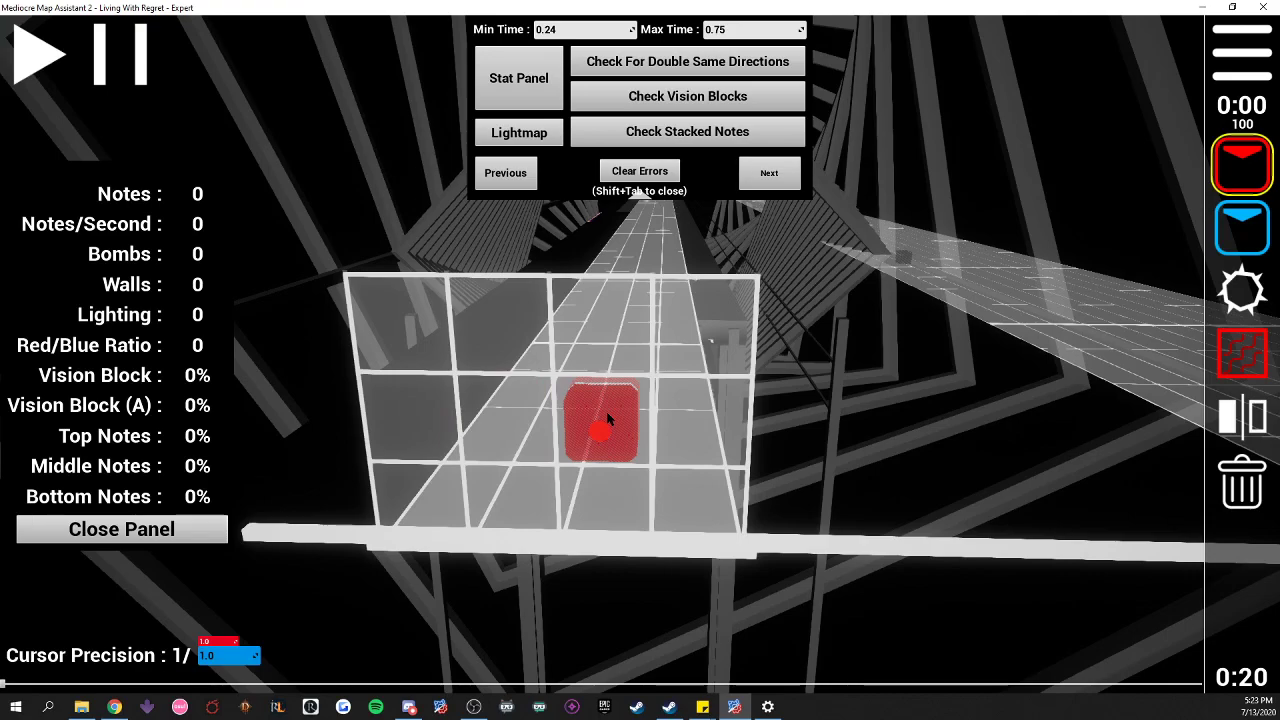
click(607, 420)
scroll(700, 330, up, 1)
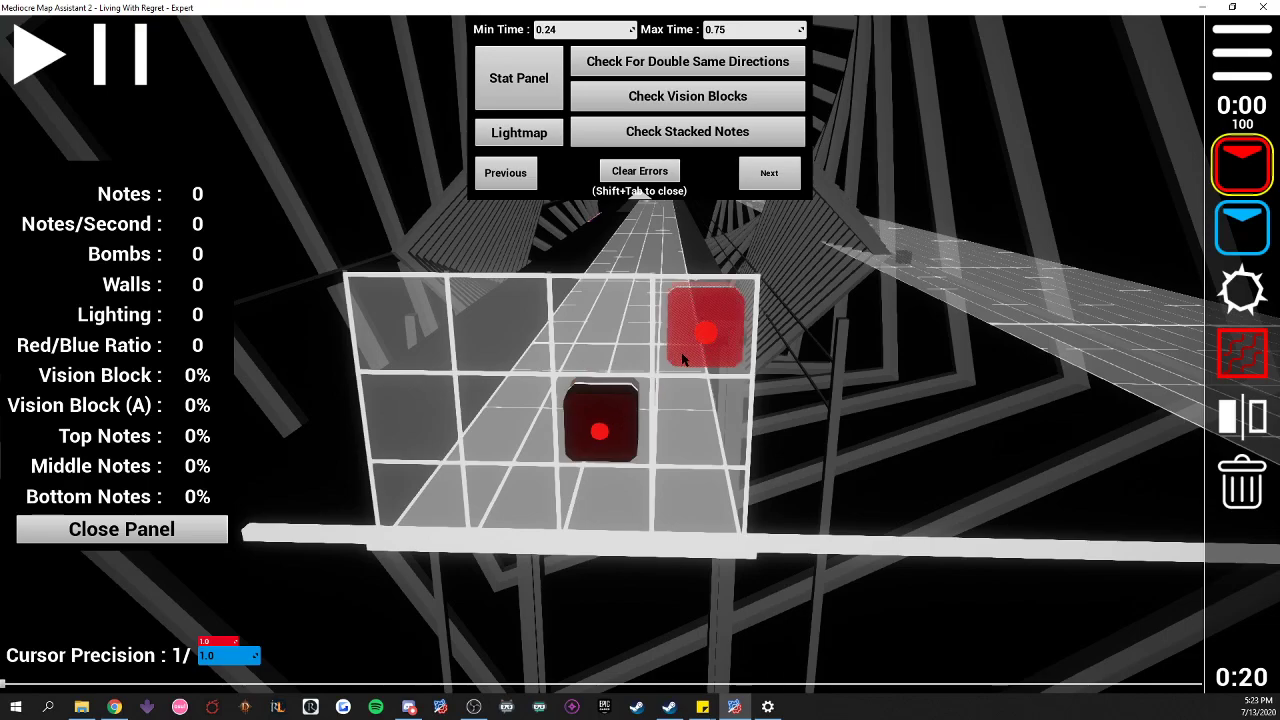
scroll(630, 440, down, 1)
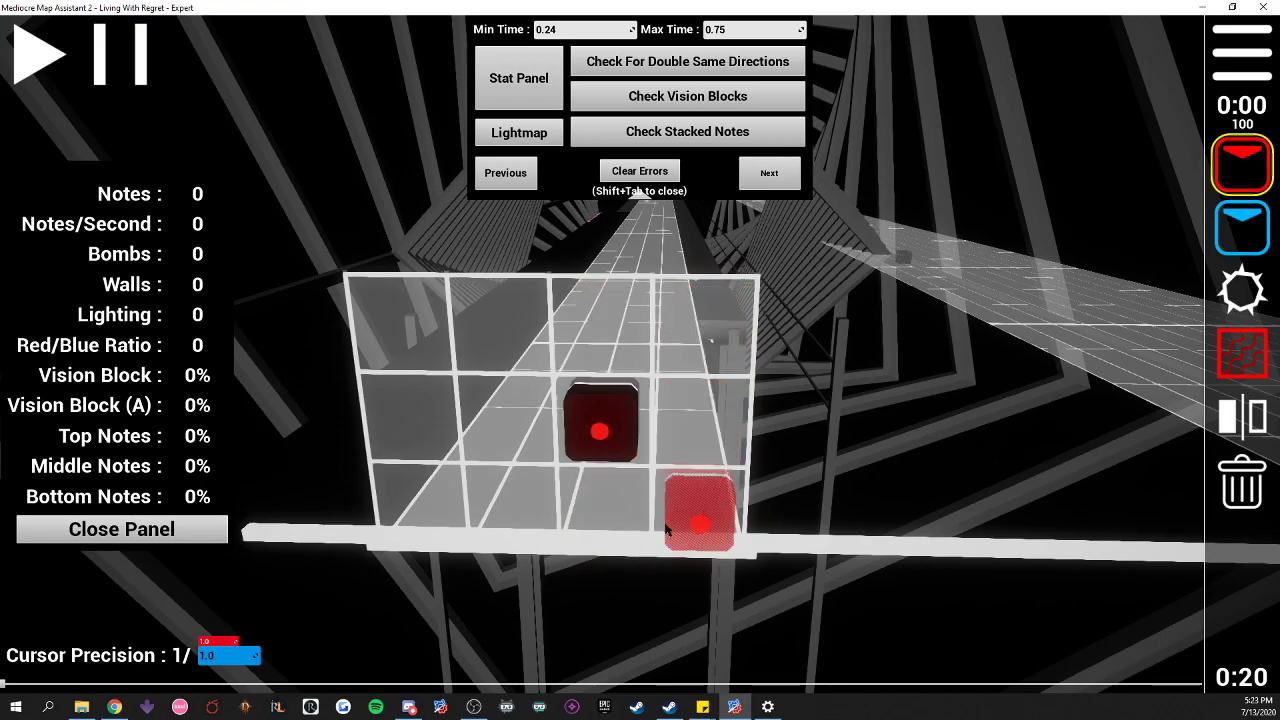
- Replace the red dot note at beat 0 with one in the middle row's second column, and delete that note as well
scroll(608, 448, up, 1)
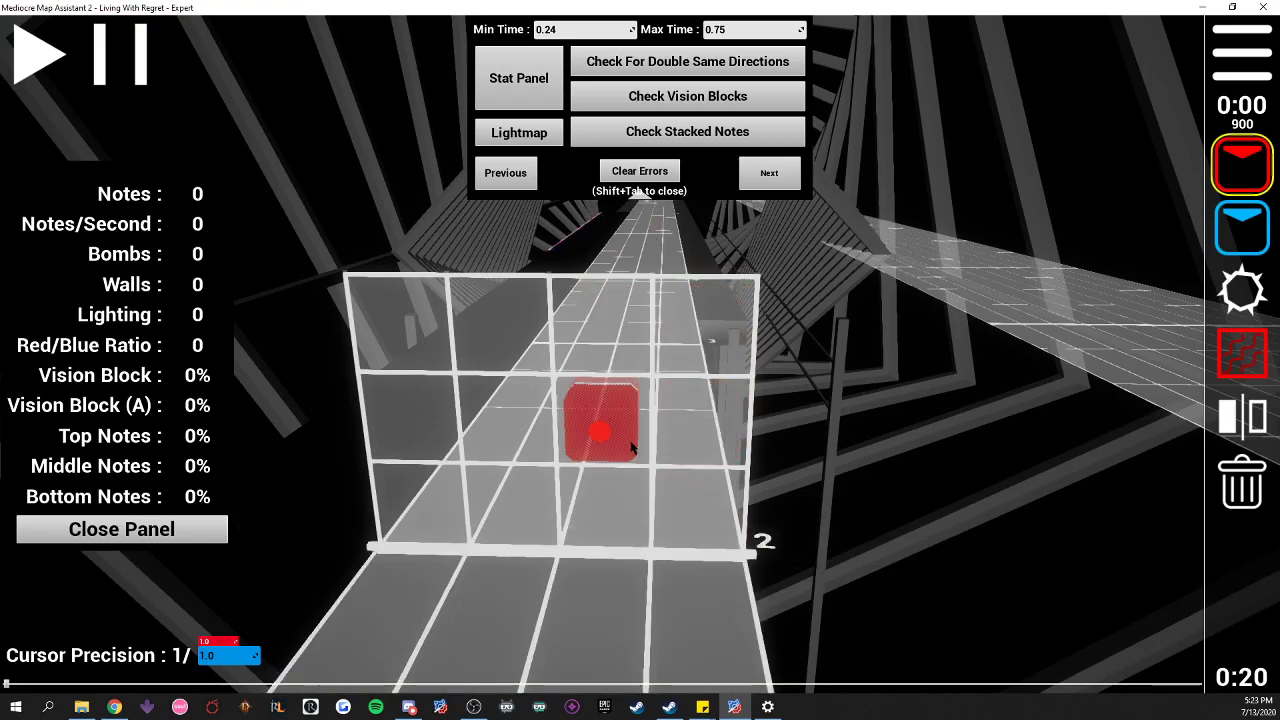
scroll(632, 448, down, 1)
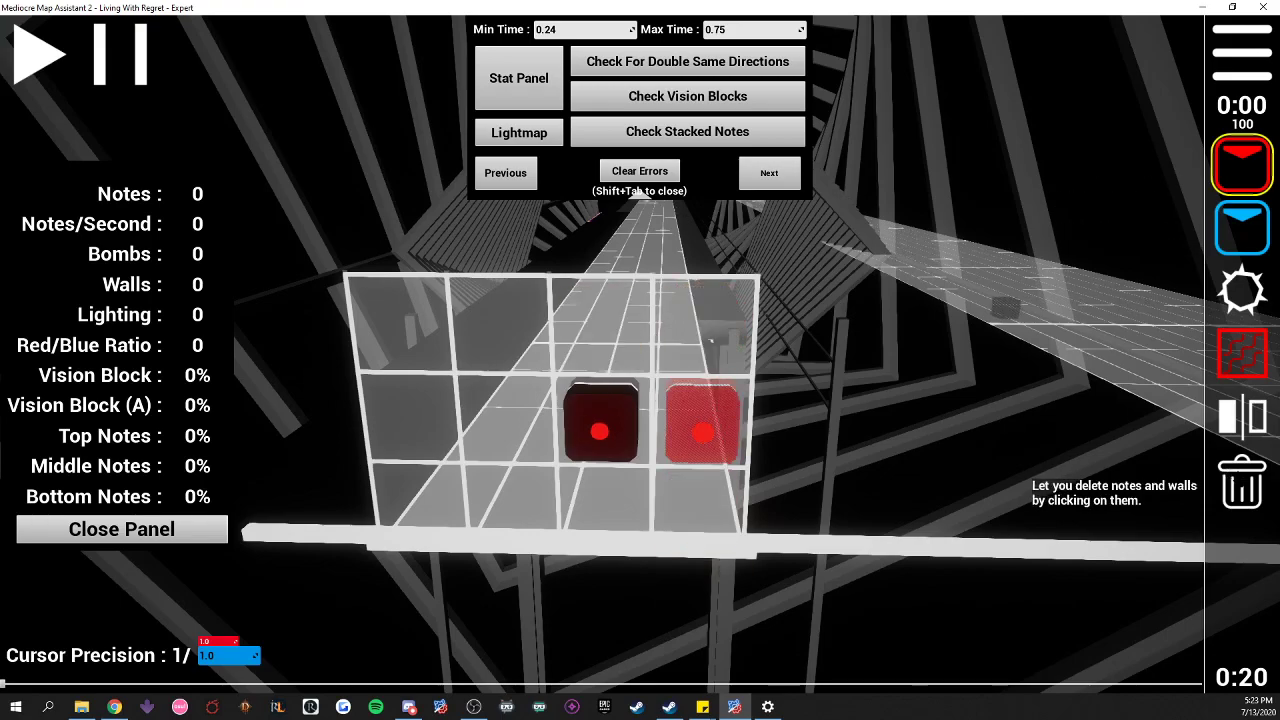
right_click(625, 428)
click(503, 400)
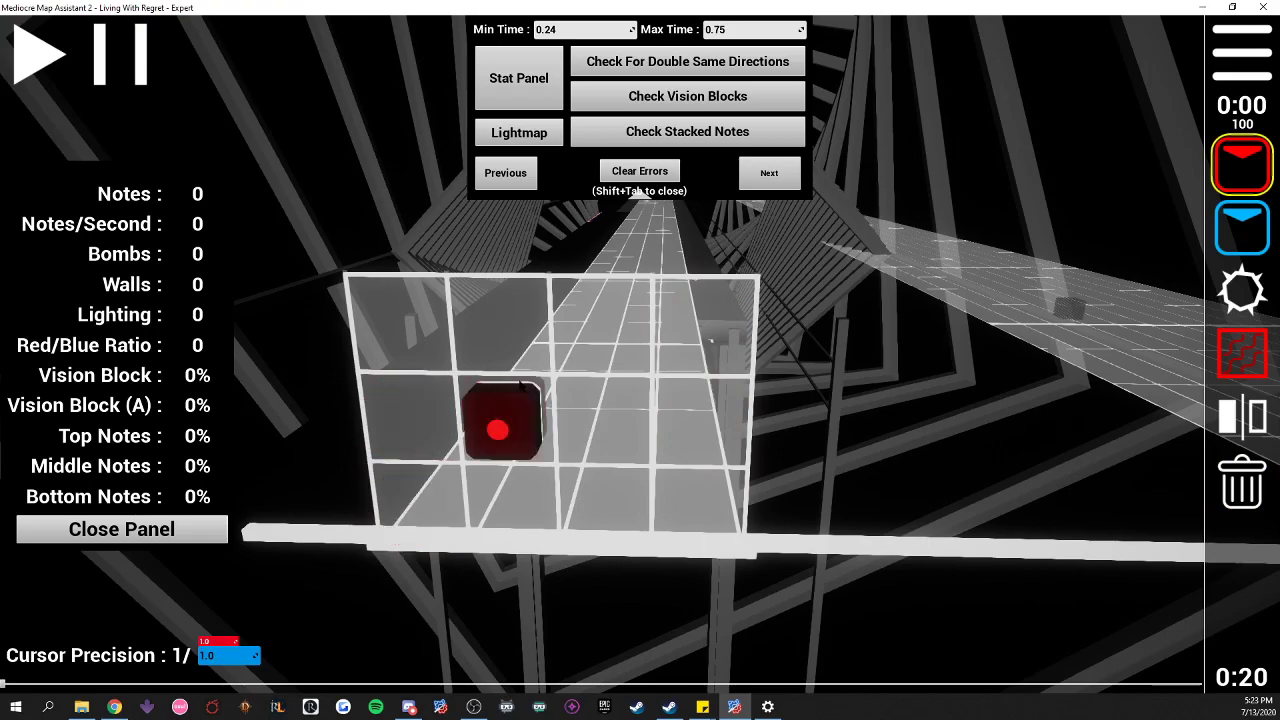
click(1242, 482)
click(528, 445)
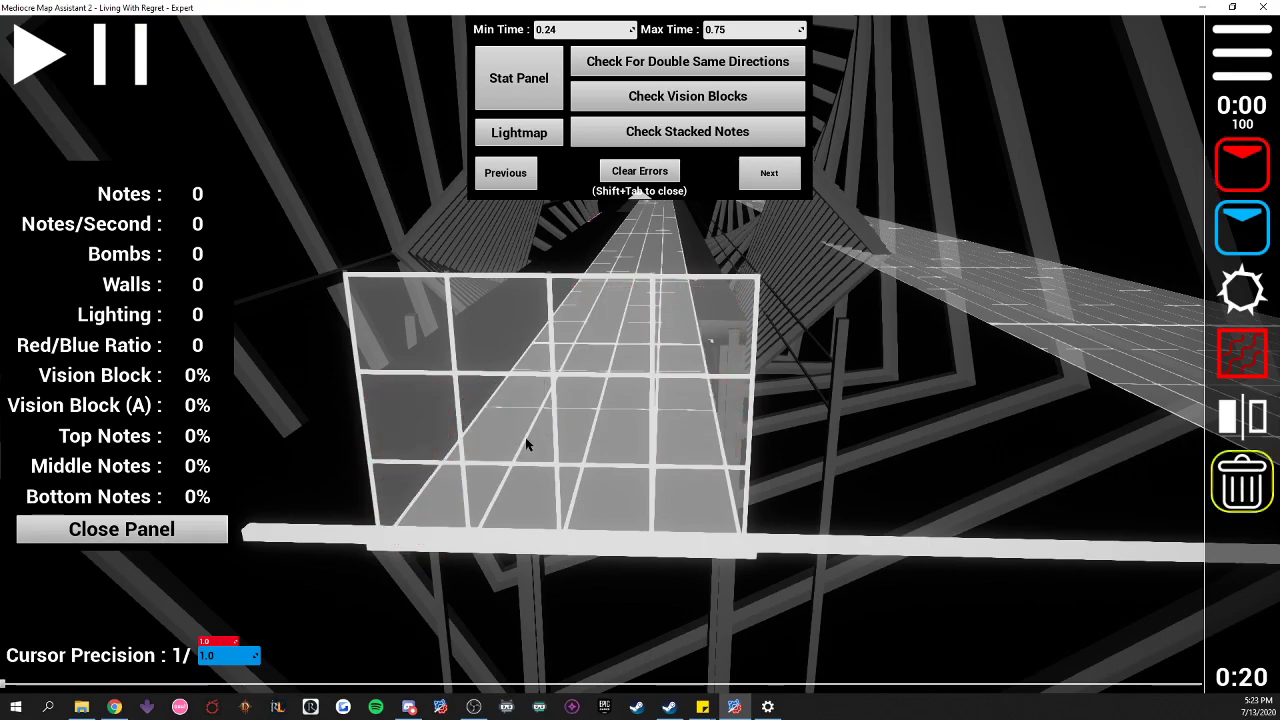
- Place a full-height wall across the grid's first two columns at beat 0 and switch to red note placement
click(1242, 352)
click(374, 318)
click(490, 411)
scroll(502, 390, up, 2)
scroll(502, 390, down, 2)
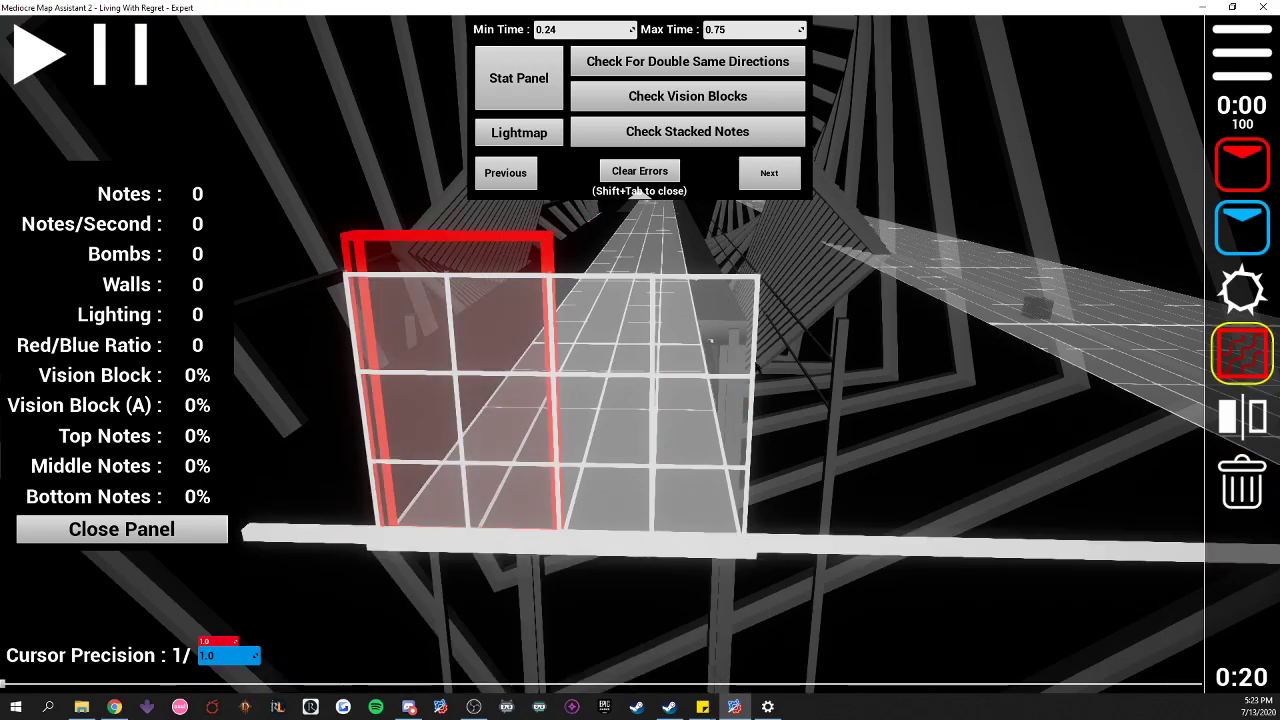
click(1242, 163)
scroll(620, 430, down, 1)
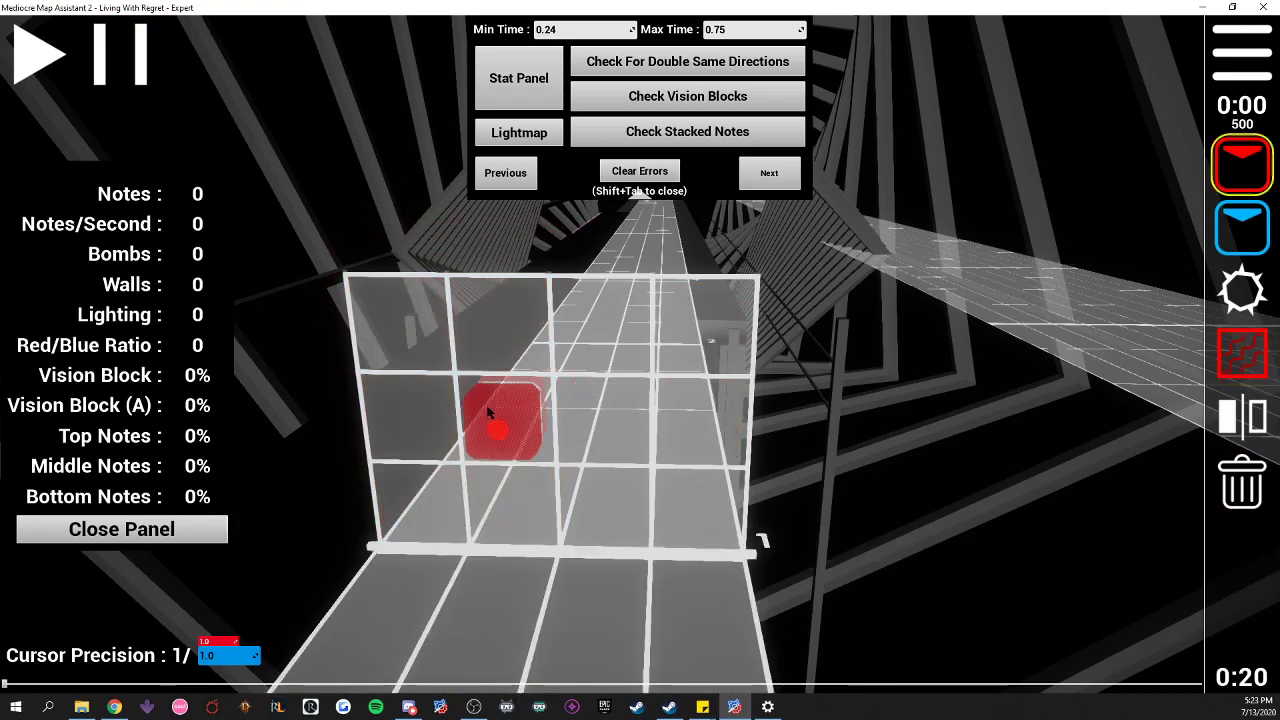
scroll(447, 432, up, 1)
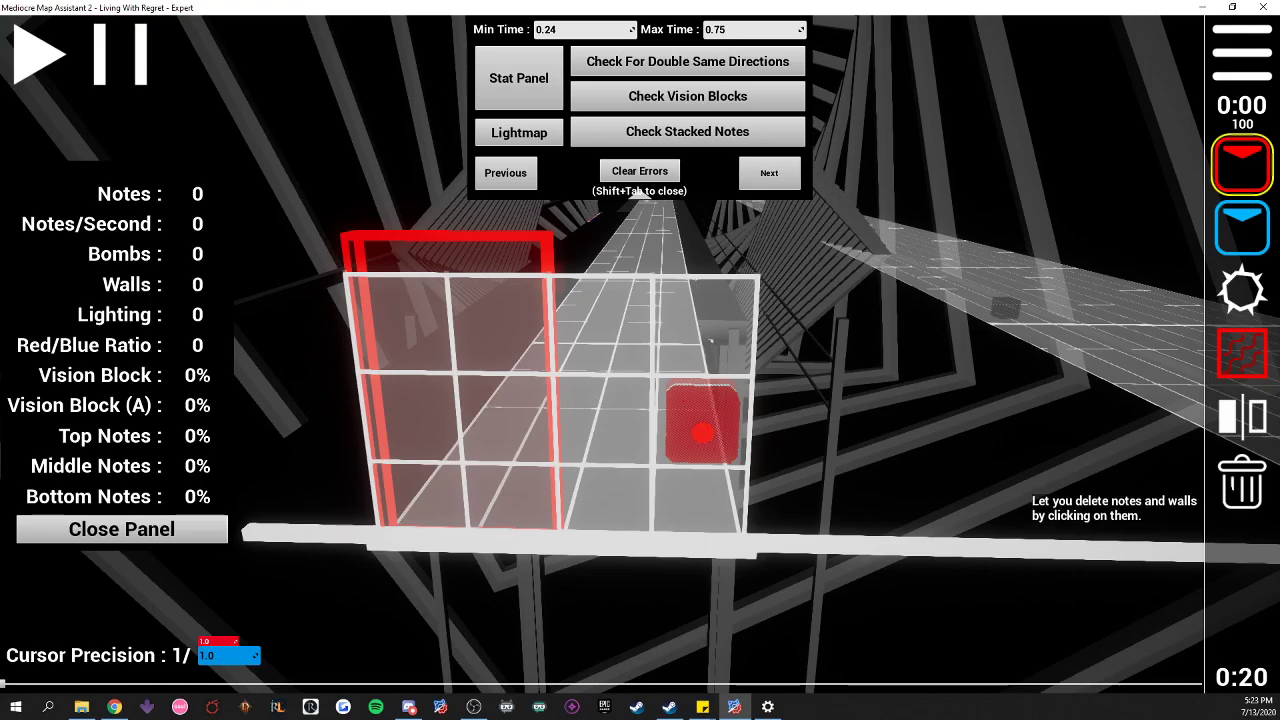
- Delete the wall and fill the grid's first two columns at beat 0 with six bombs
click(1242, 482)
click(531, 386)
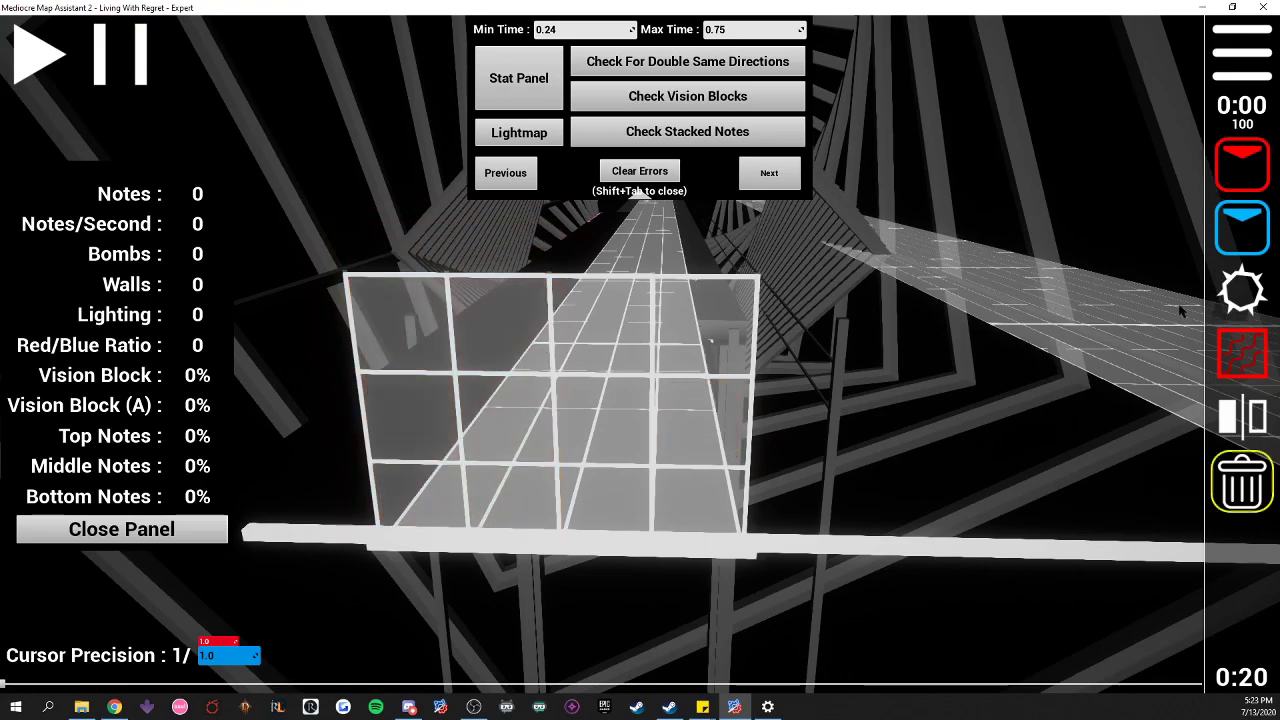
click(1242, 290)
click(400, 318)
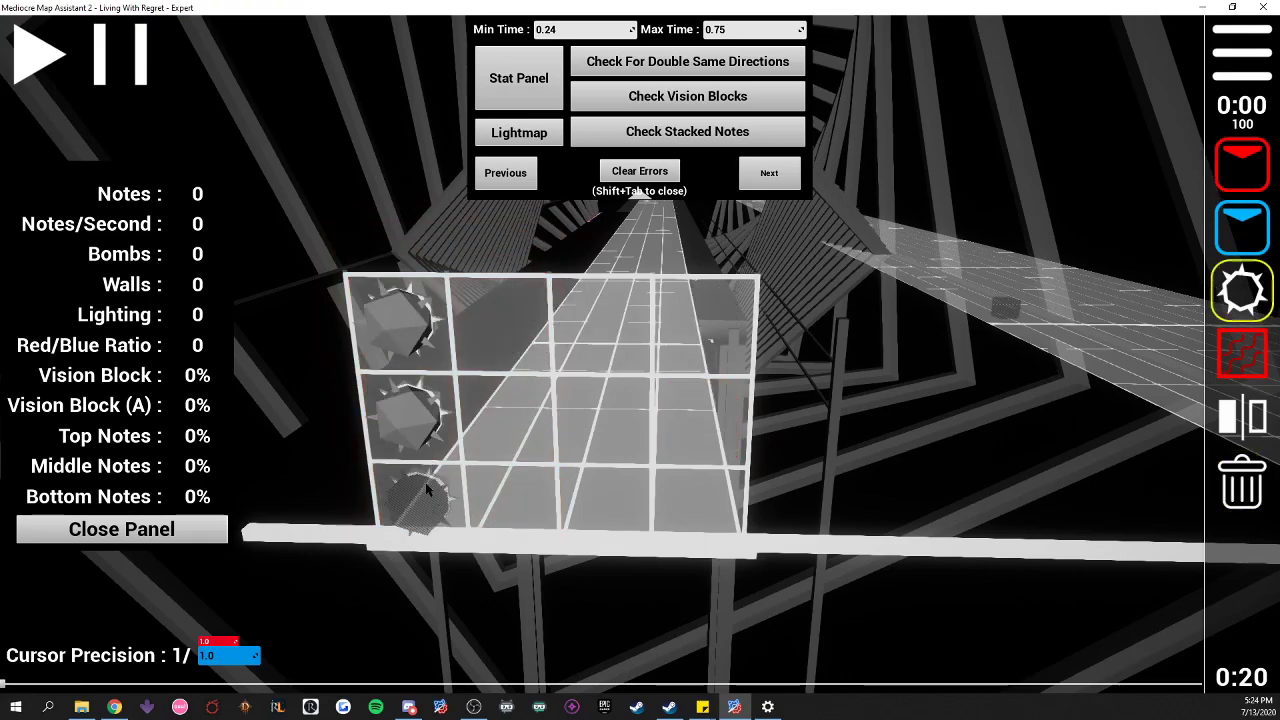
click(428, 487)
click(494, 489)
click(500, 418)
click(501, 346)
- Place a blue dot note in the second column of the middle row at beat 1
scroll(503, 346, up, 1)
click(1242, 228)
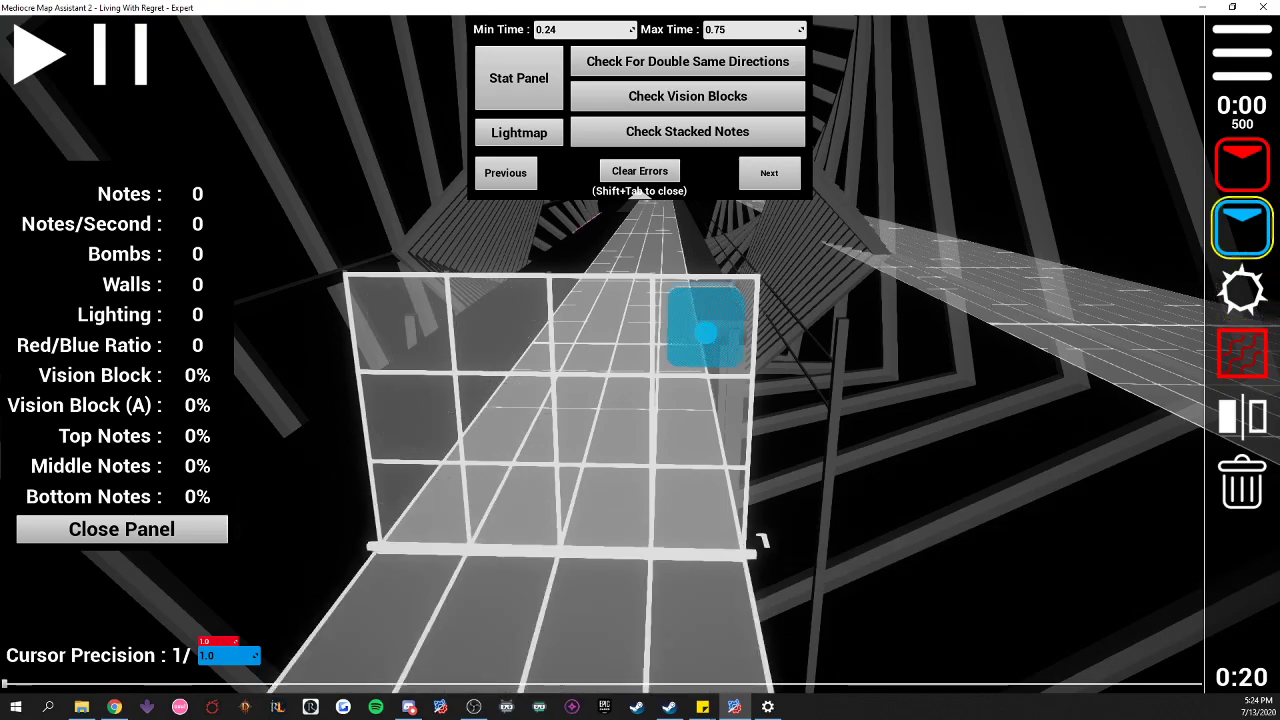
click(488, 410)
scroll(702, 425, down, 1)
- Delete the six bombs at beat 0 and the blue dot note at beat 1
click(1242, 482)
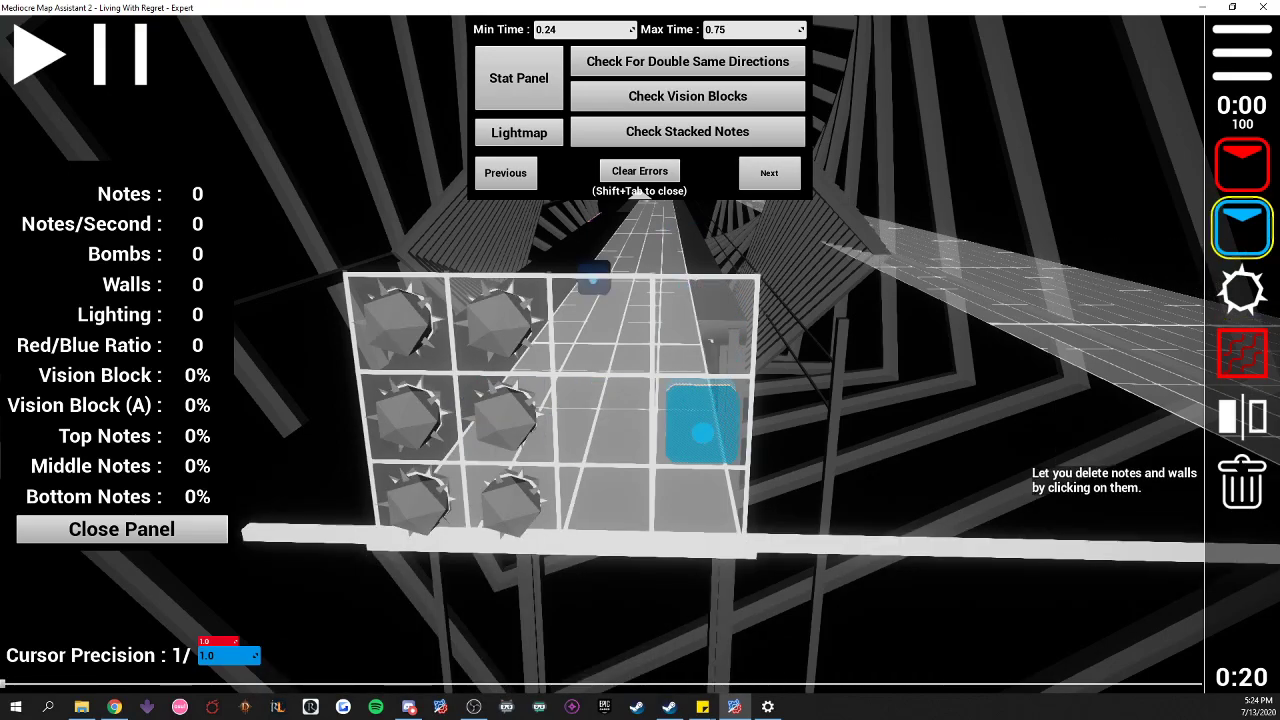
click(518, 350)
click(518, 428)
click(513, 490)
click(415, 497)
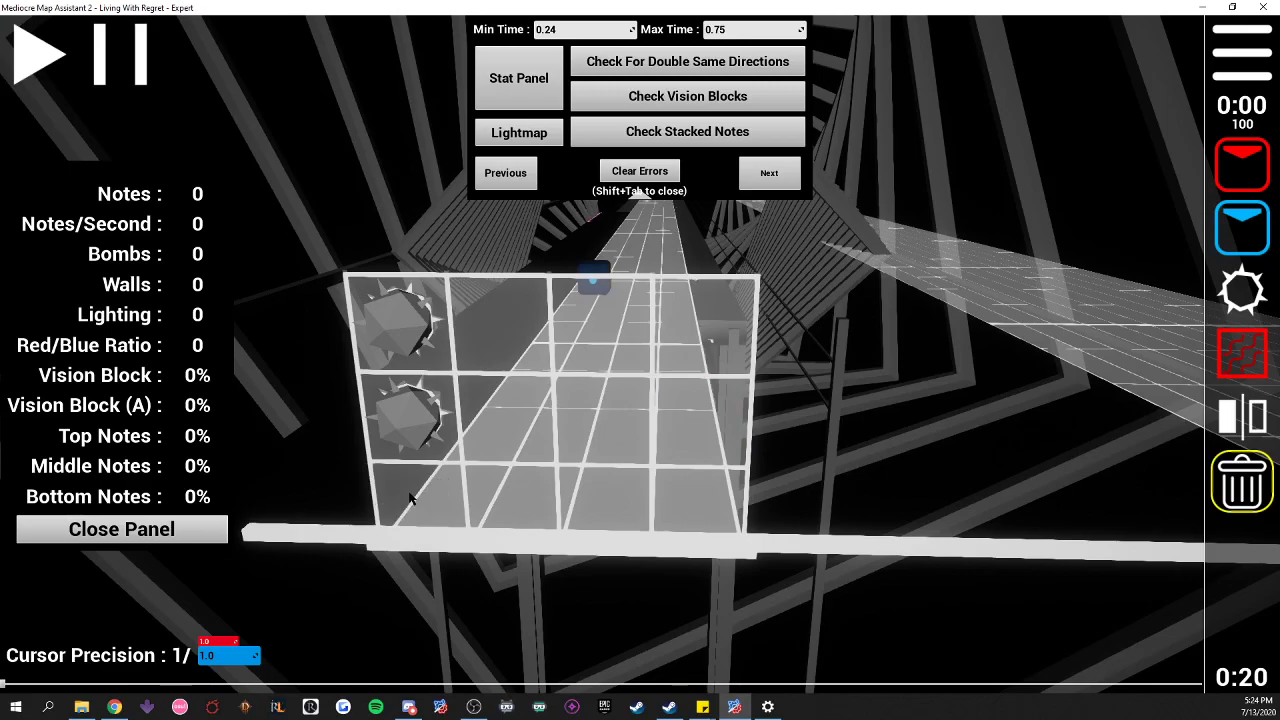
click(408, 412)
click(400, 320)
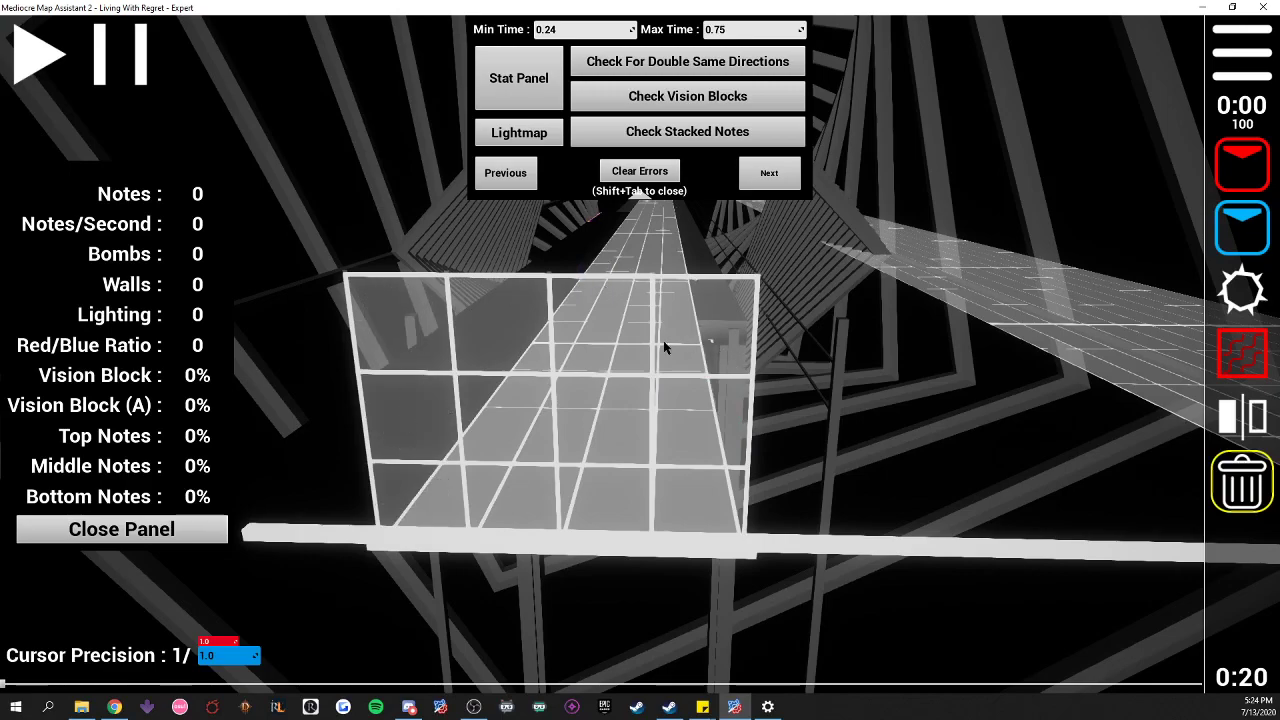
- Place blue dot notes in the middle row's two centre columns on beats 1 to 5, with two side by side on beat 5
mouse_move(135, 376)
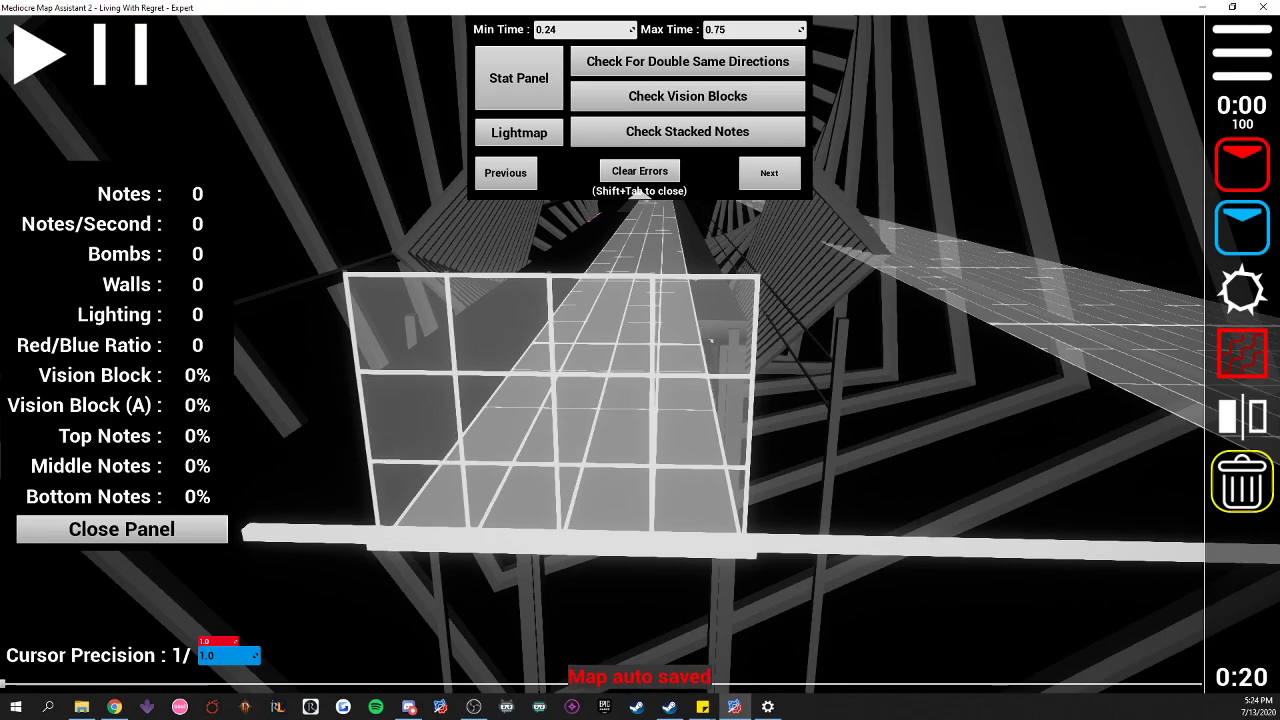
mouse_move(63, 411)
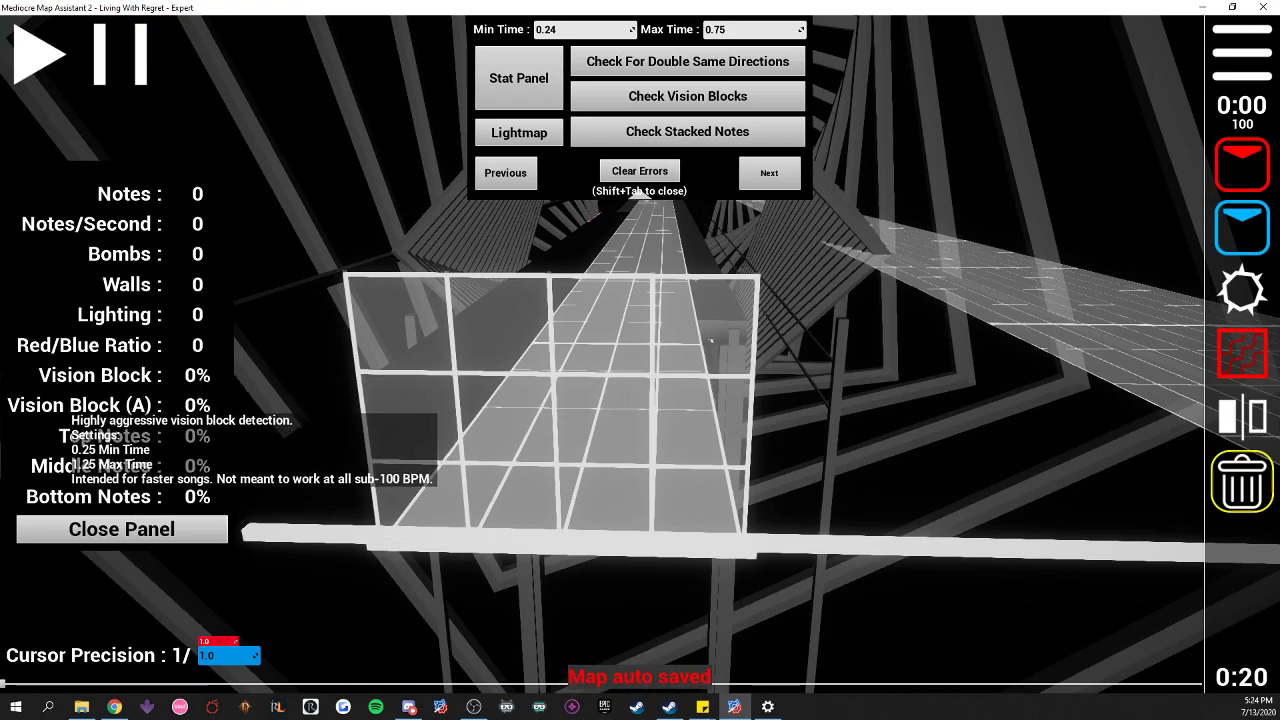
click(1242, 228)
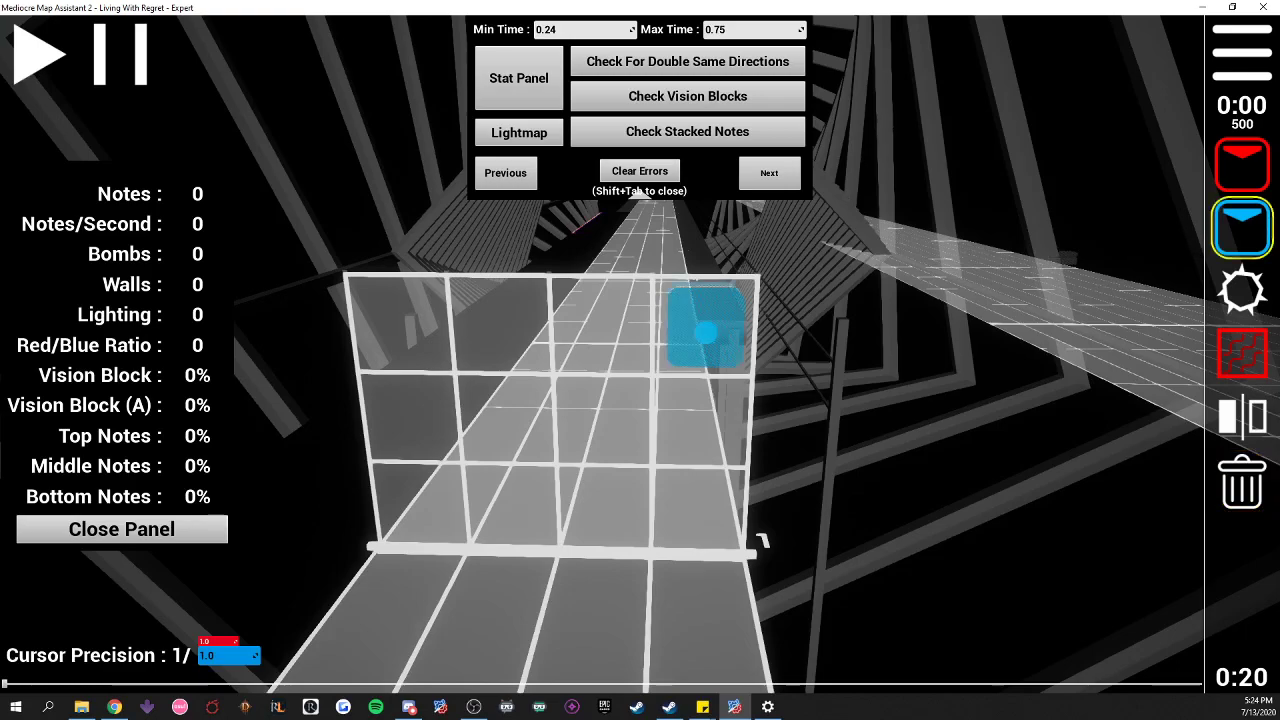
click(601, 421)
scroll(601, 421, up, 1)
click(601, 421)
scroll(514, 422, up, 1)
click(514, 422)
scroll(514, 422, up, 1)
click(564, 419)
scroll(578, 418, up, 1)
click(516, 421)
click(577, 420)
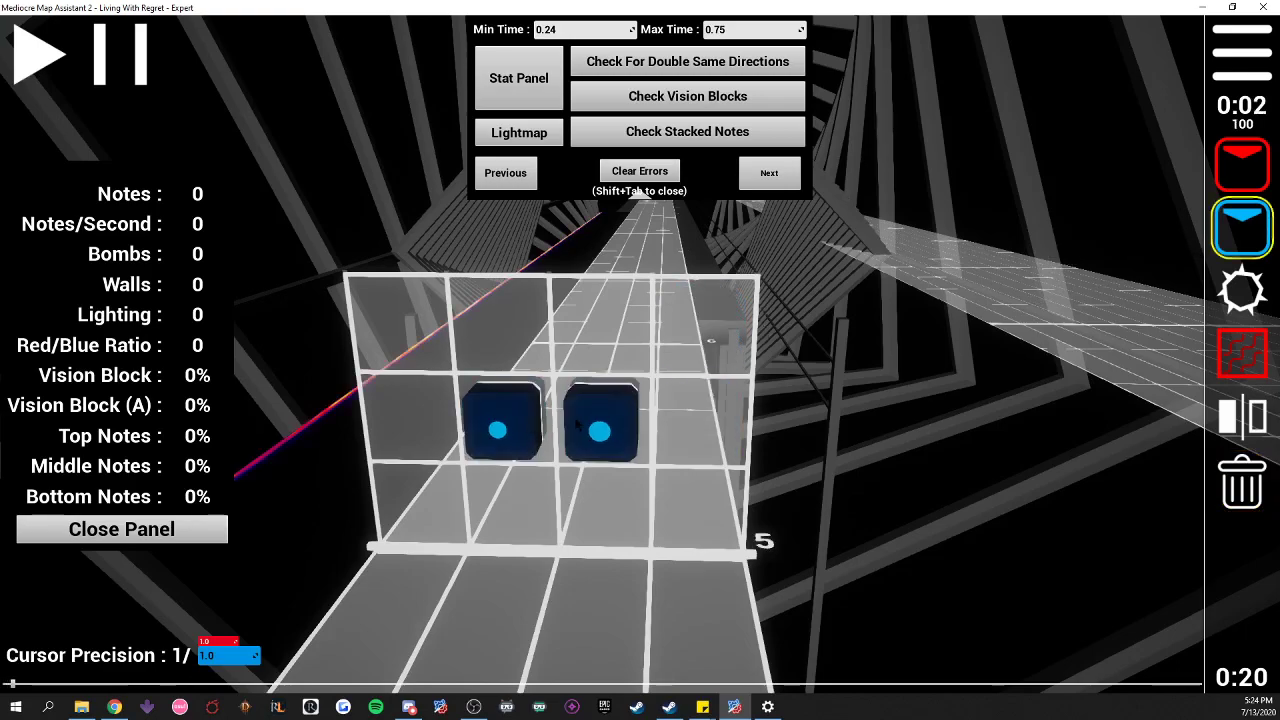
- Delete all the blue dot notes from beats 1 to 5
scroll(688, 437, down, 5)
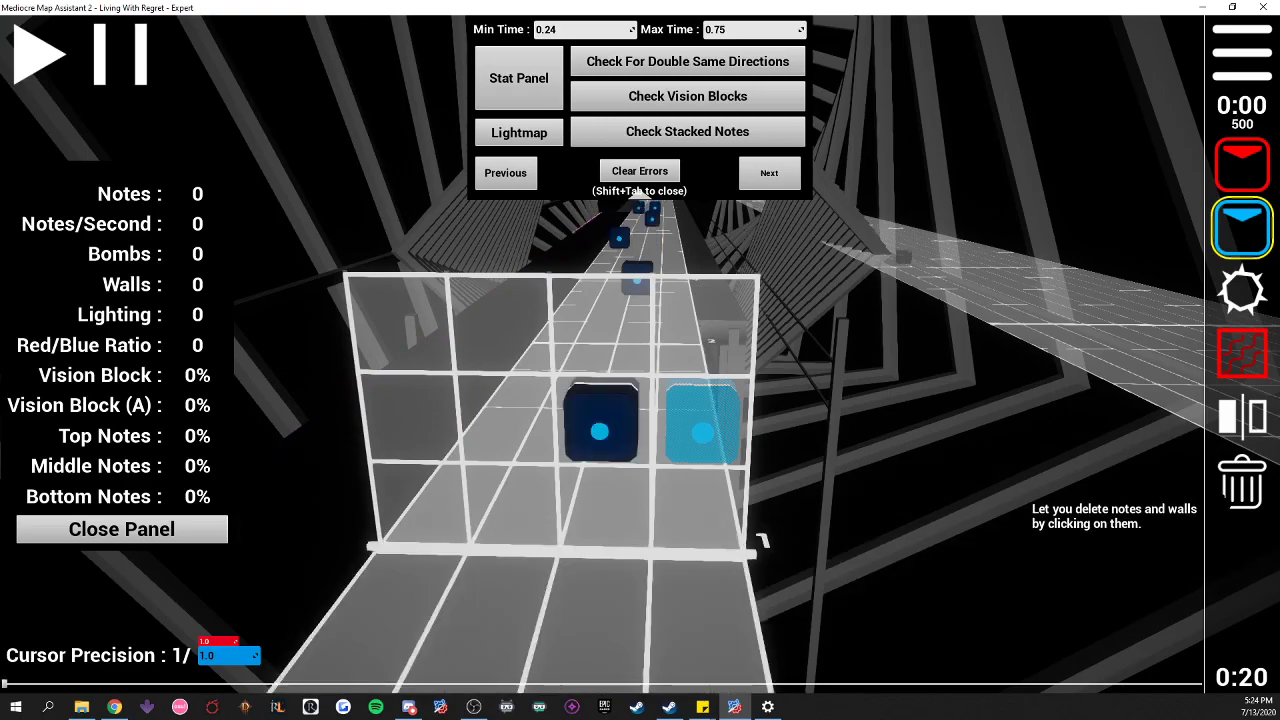
click(1242, 482)
click(601, 421)
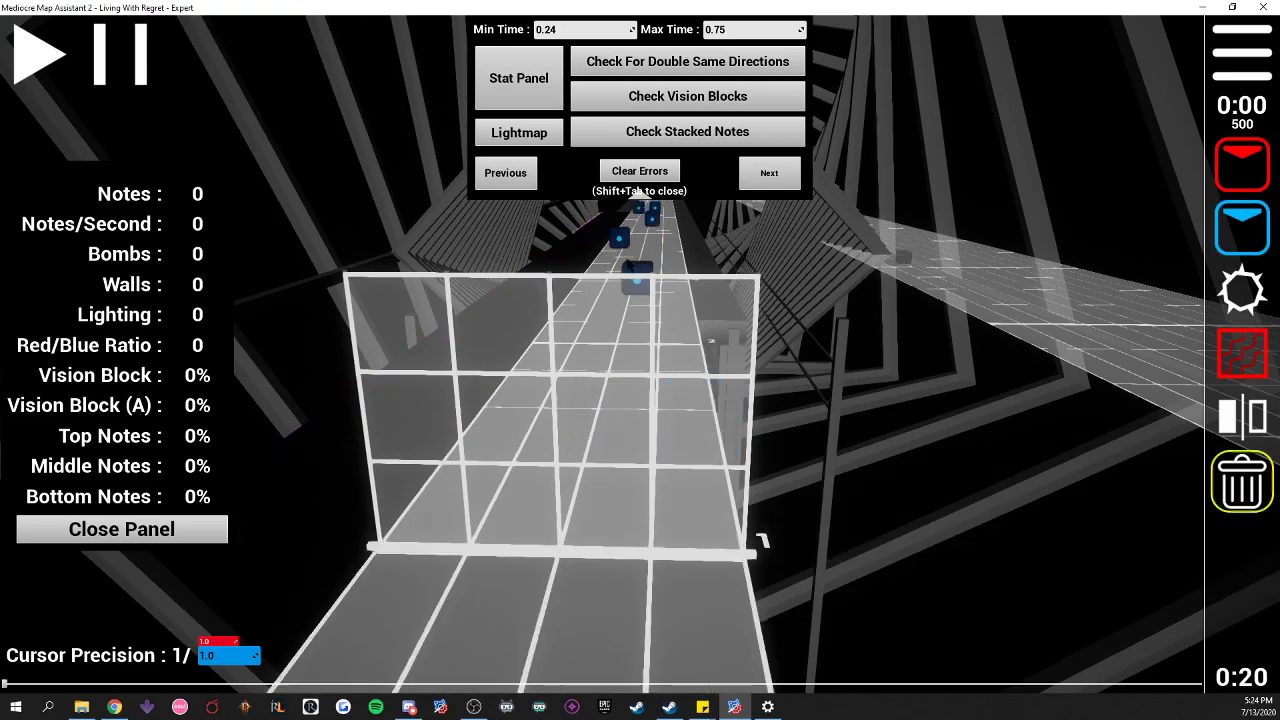
click(655, 214)
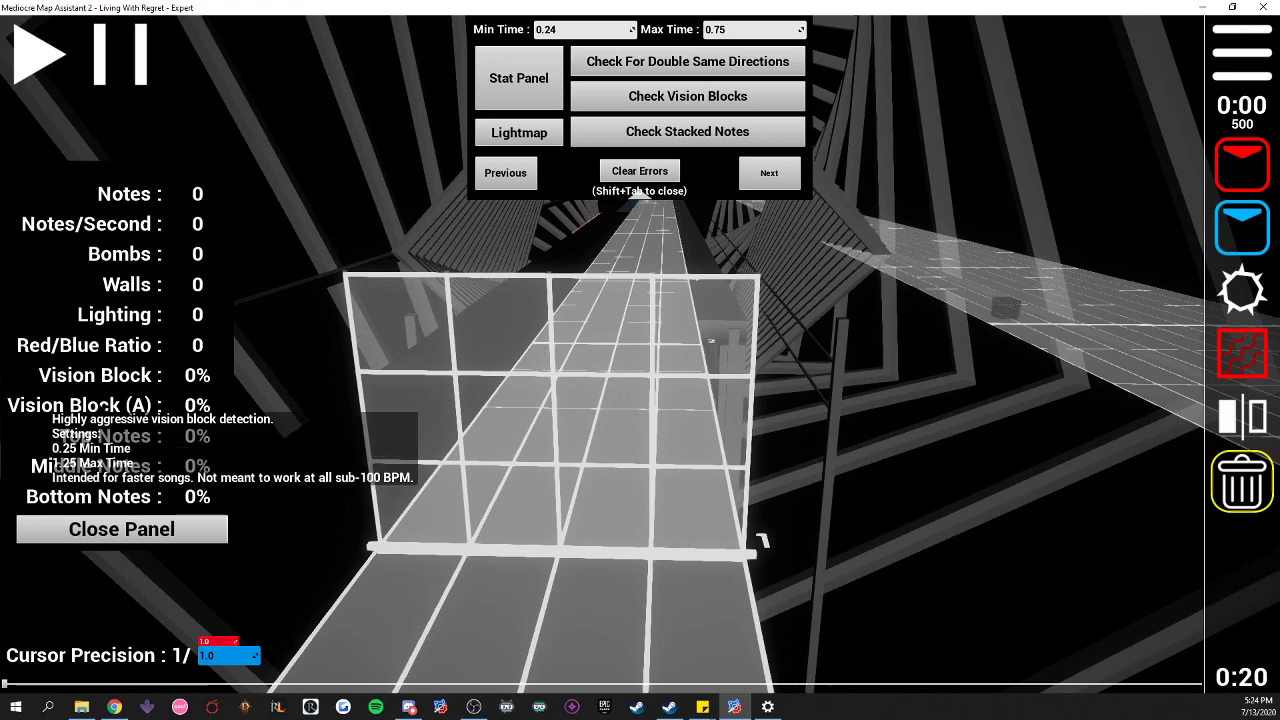
- Close the map statistics and run the Lightmap generator on the map with the Default preset
click(134, 530)
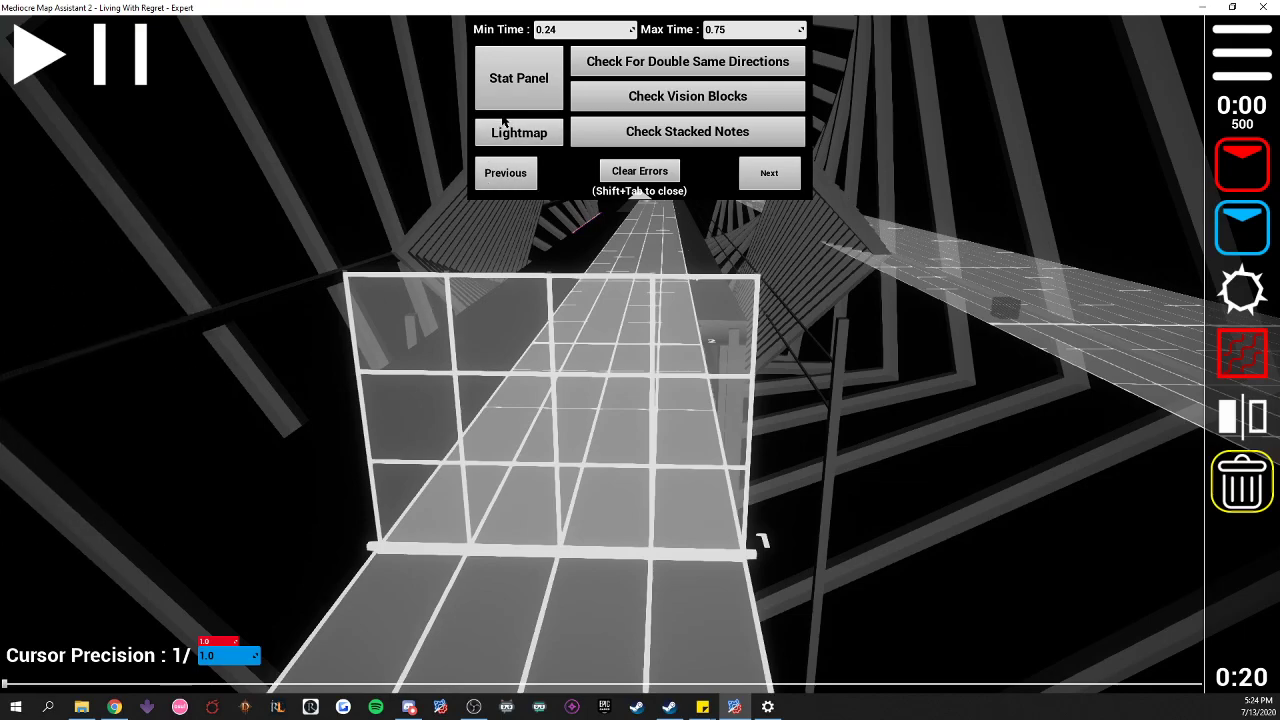
click(510, 130)
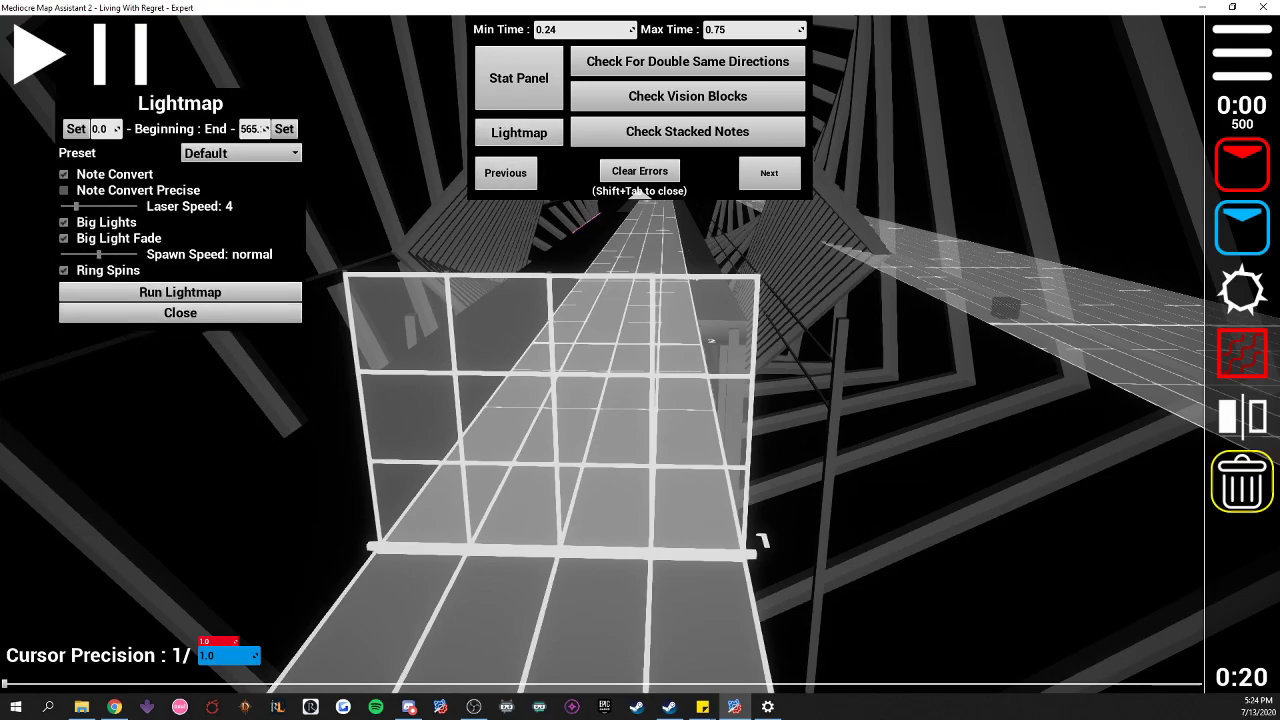
click(178, 292)
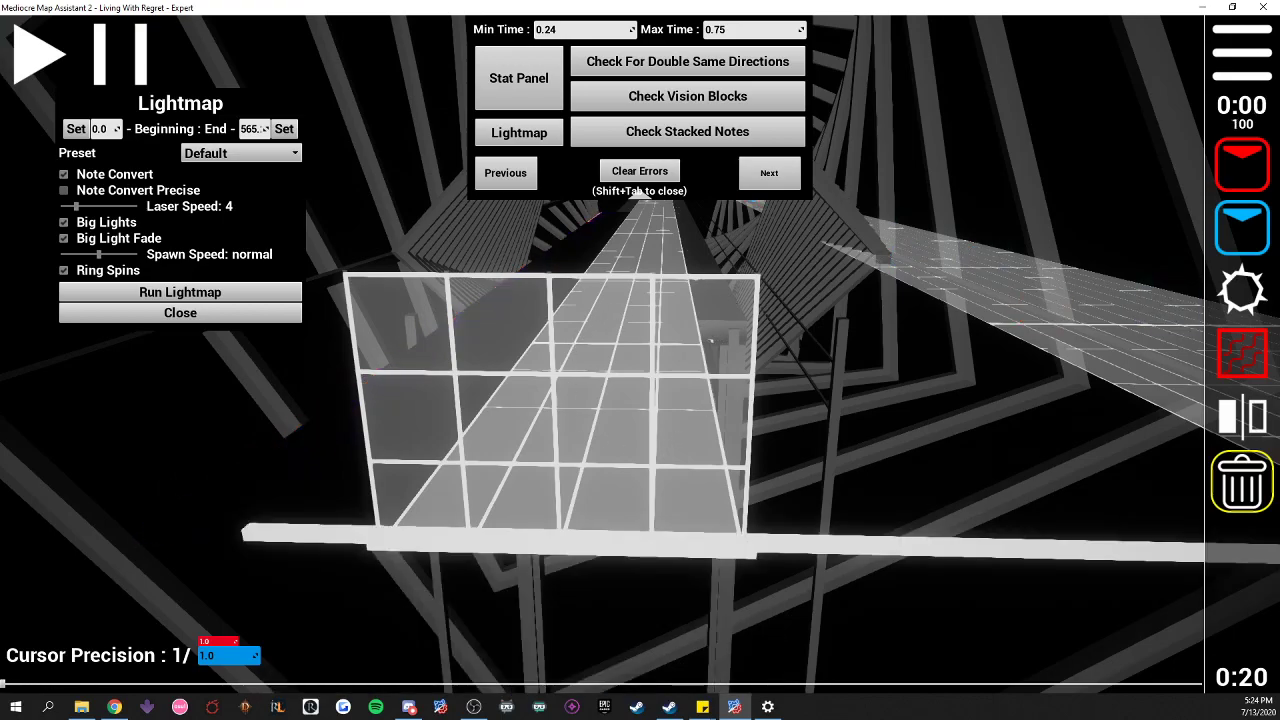
- Examine the lighting along the opening beats of the timeline and return to beat 0
scroll(886, 392, up, 2)
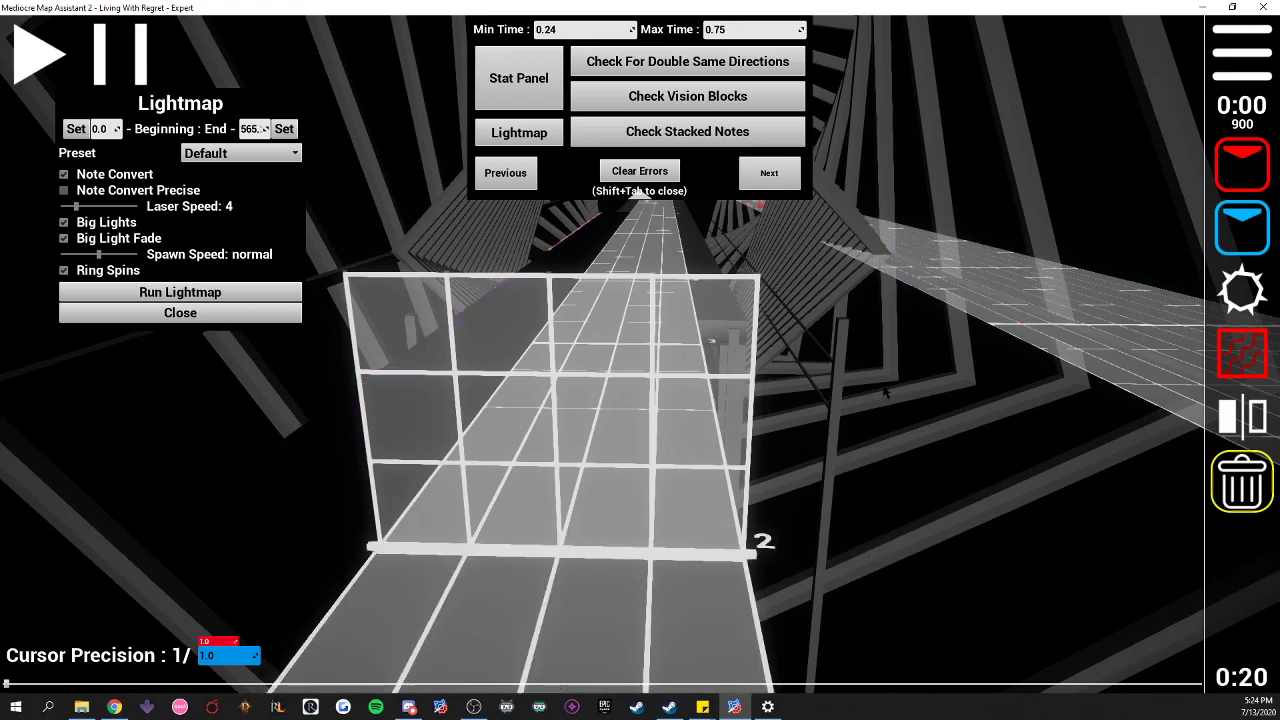
scroll(874, 370, down, 2)
scroll(875, 371, up, 6)
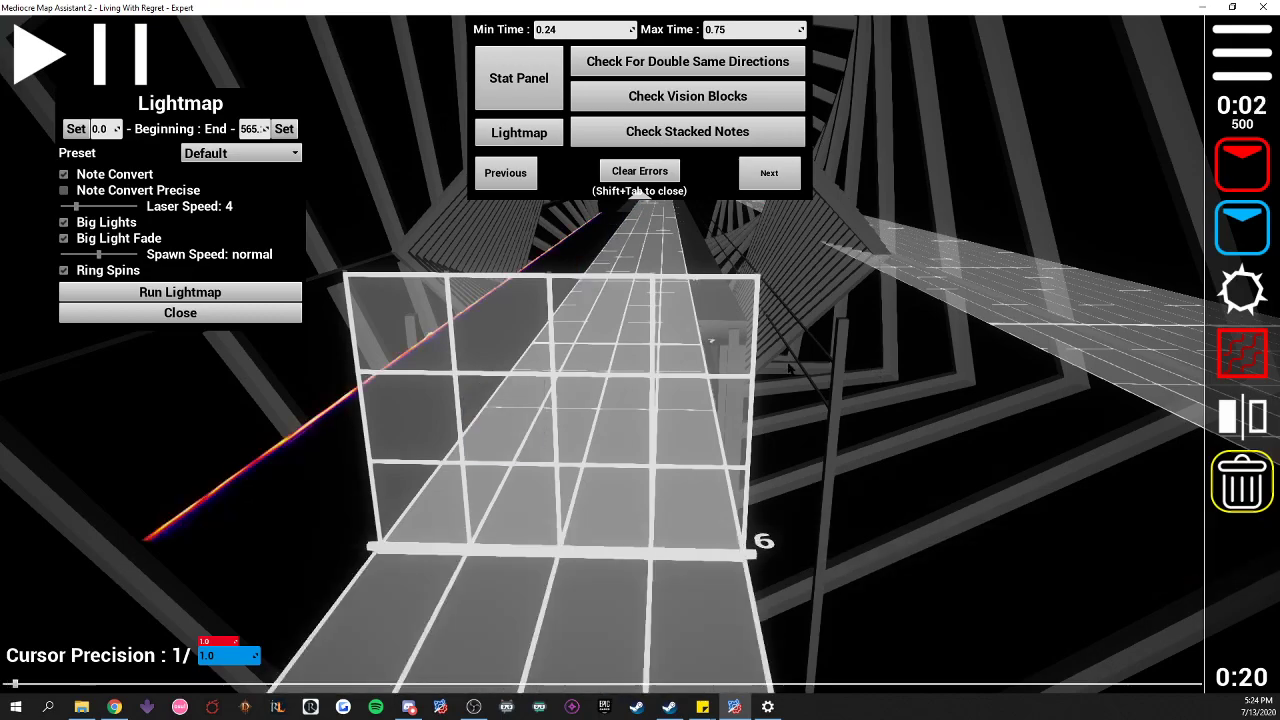
scroll(880, 385, down, 2)
scroll(605, 298, up, 15)
scroll(605, 298, down, 12)
scroll(793, 342, down, 7)
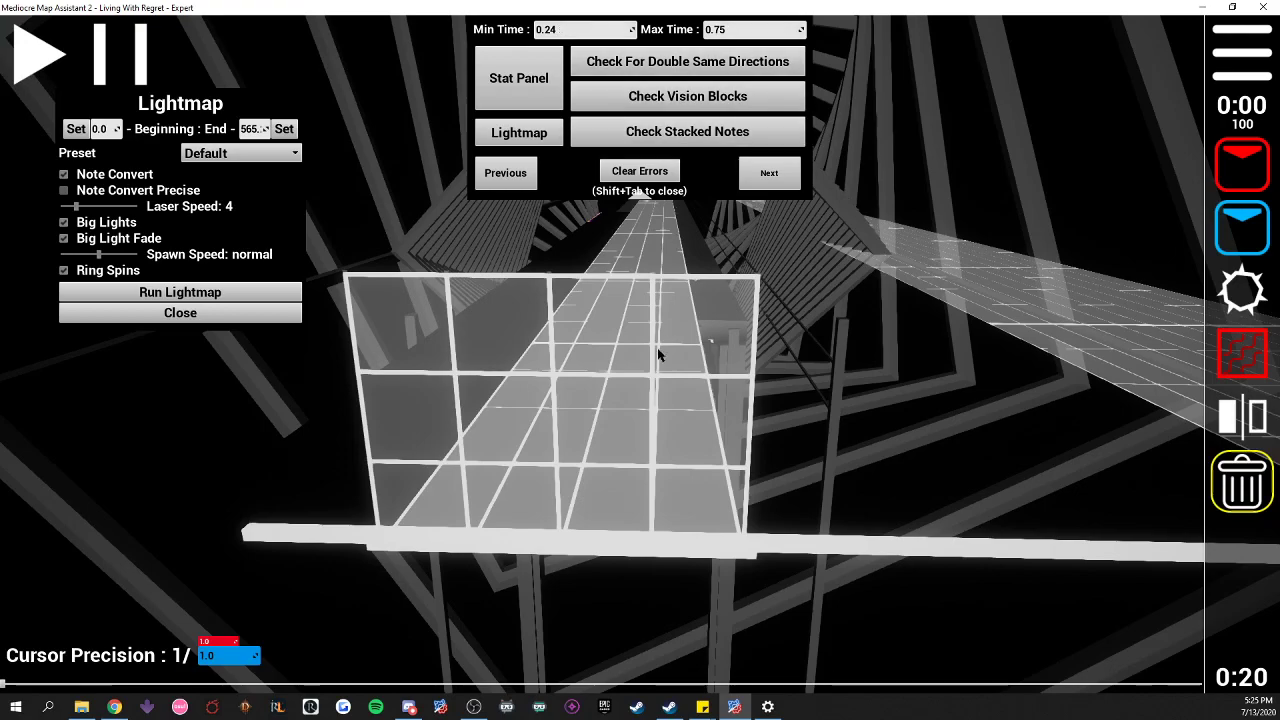
- Set the cursor precision to 1/4 and the error checker's maximum time to 1000
scroll(652, 370, up, 3)
scroll(503, 457, down, 2)
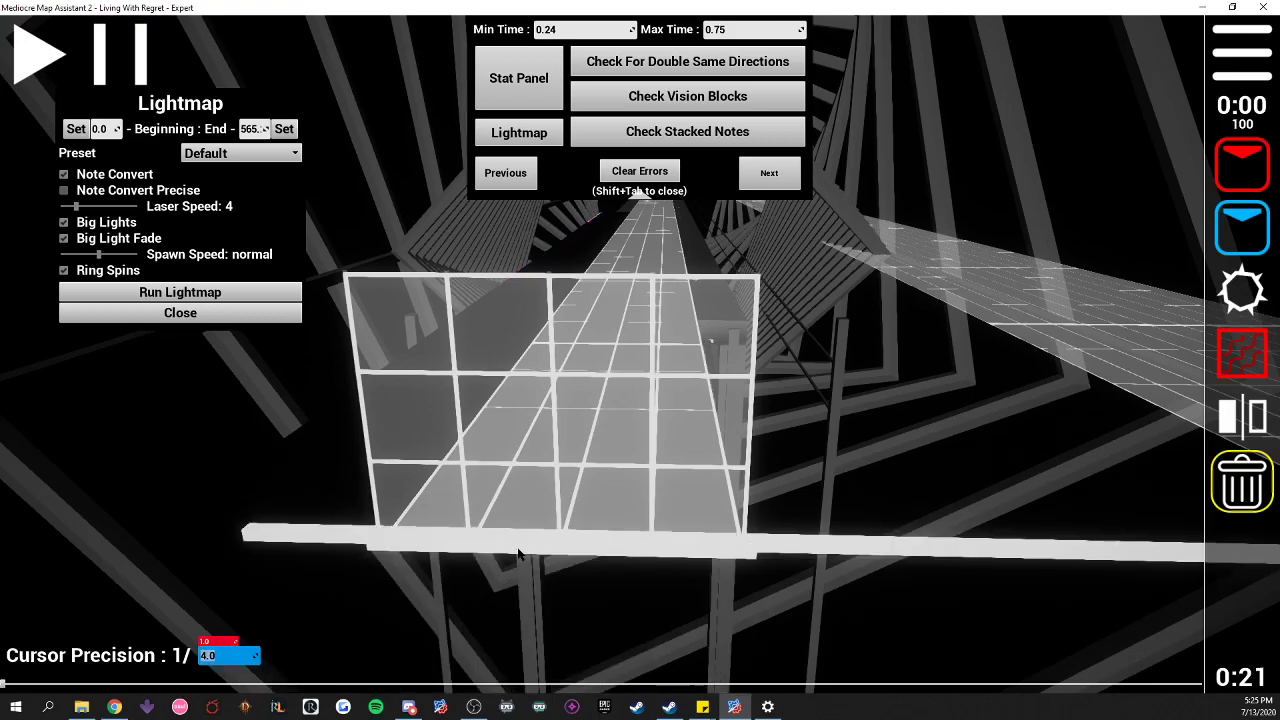
scroll(551, 497, up, 3)
click(757, 27)
text(10)
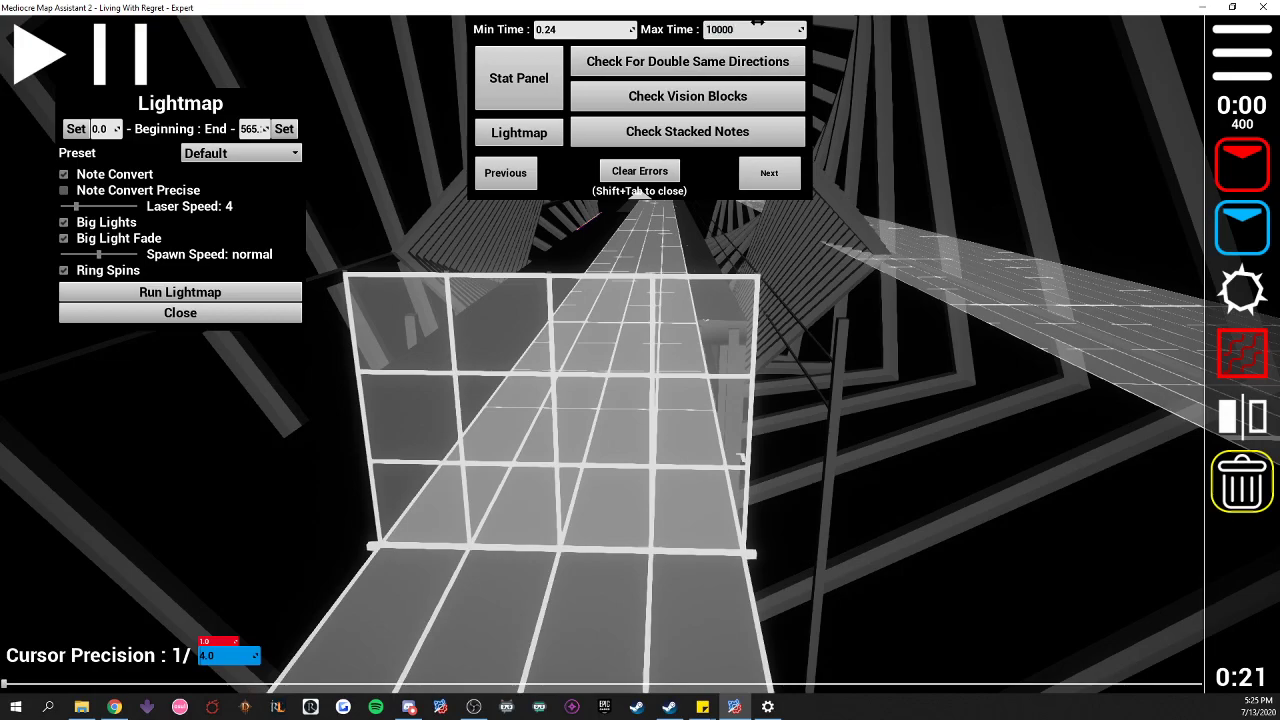
text(00)
key(Return)
scroll(665, 426, down, 3)
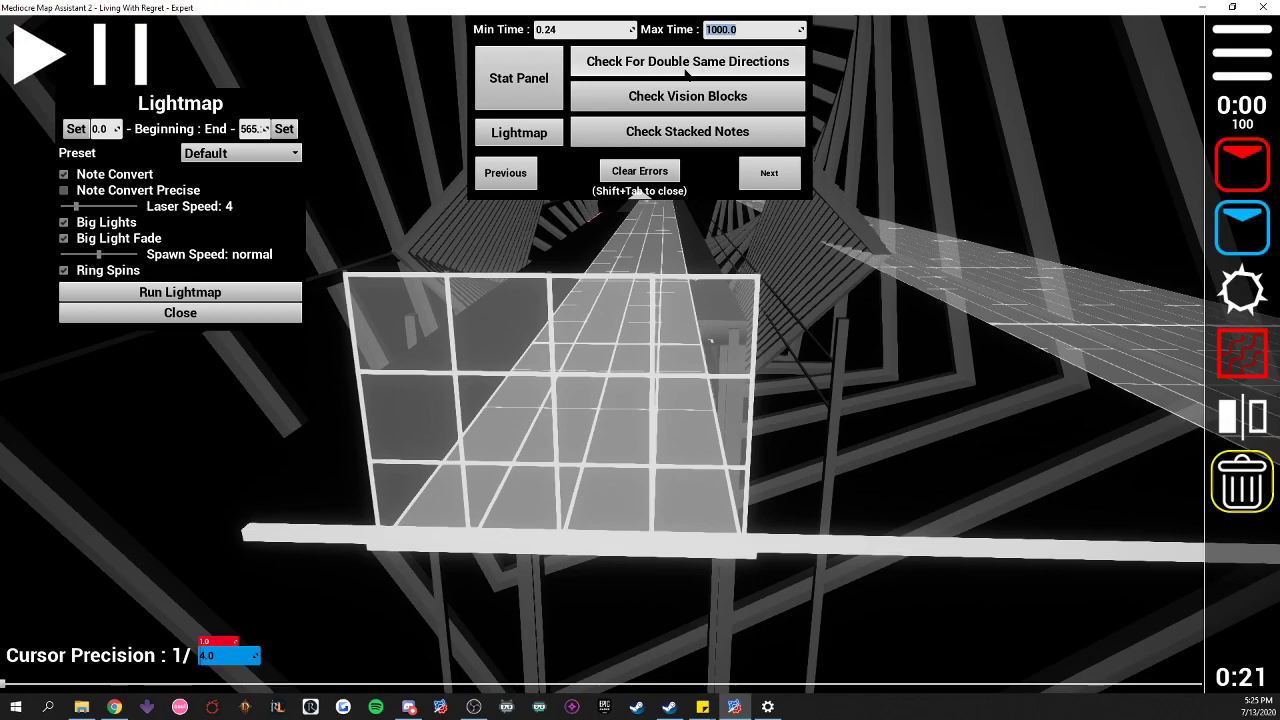
- Place blue down notes in the bottom row's third column at beat 0 and a quarter beat after it
click(1242, 228)
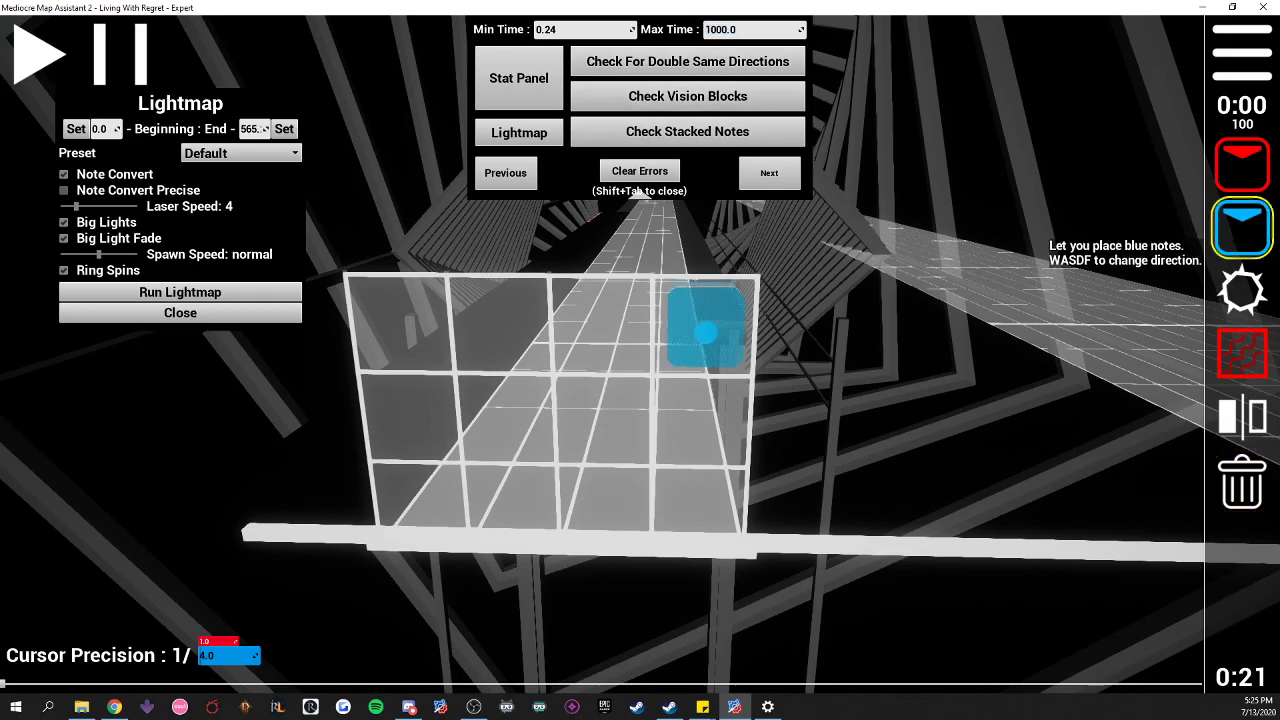
key(s)
click(600, 502)
scroll(600, 502, up, 2)
click(600, 502)
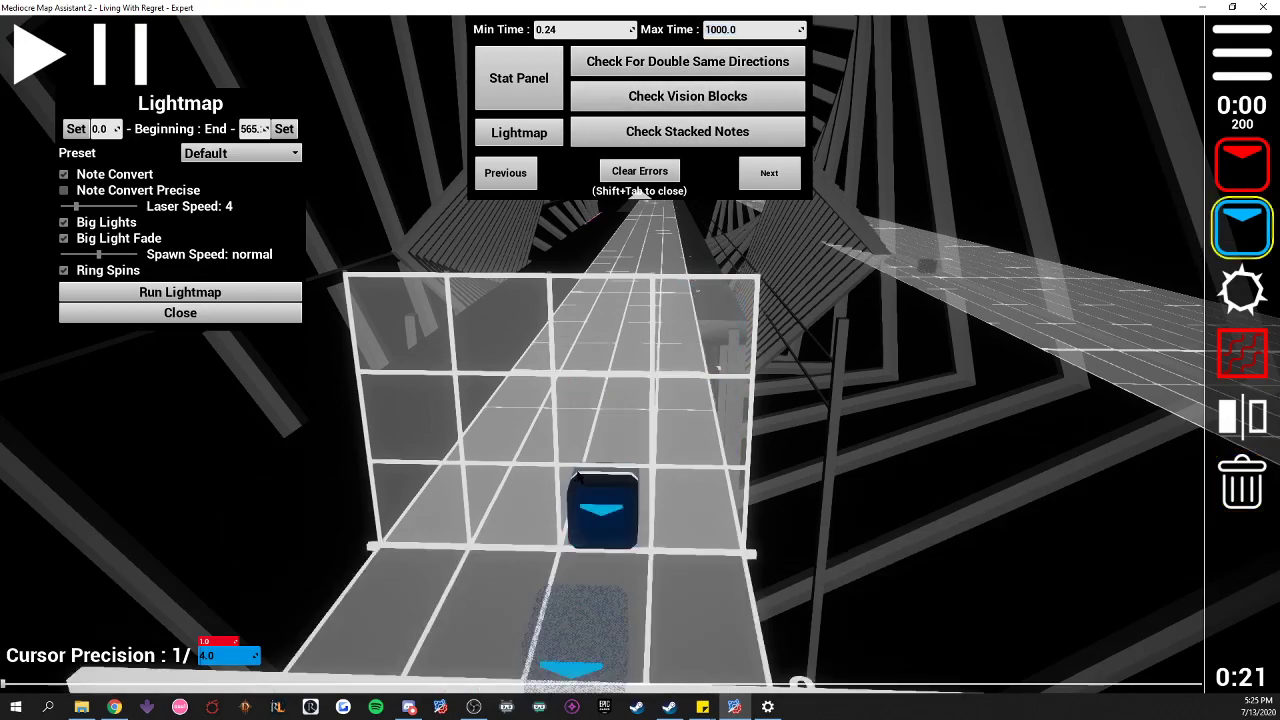
- Delete both blue down notes and check the map for vision blocks
scroll(602, 502, down, 2)
click(1242, 481)
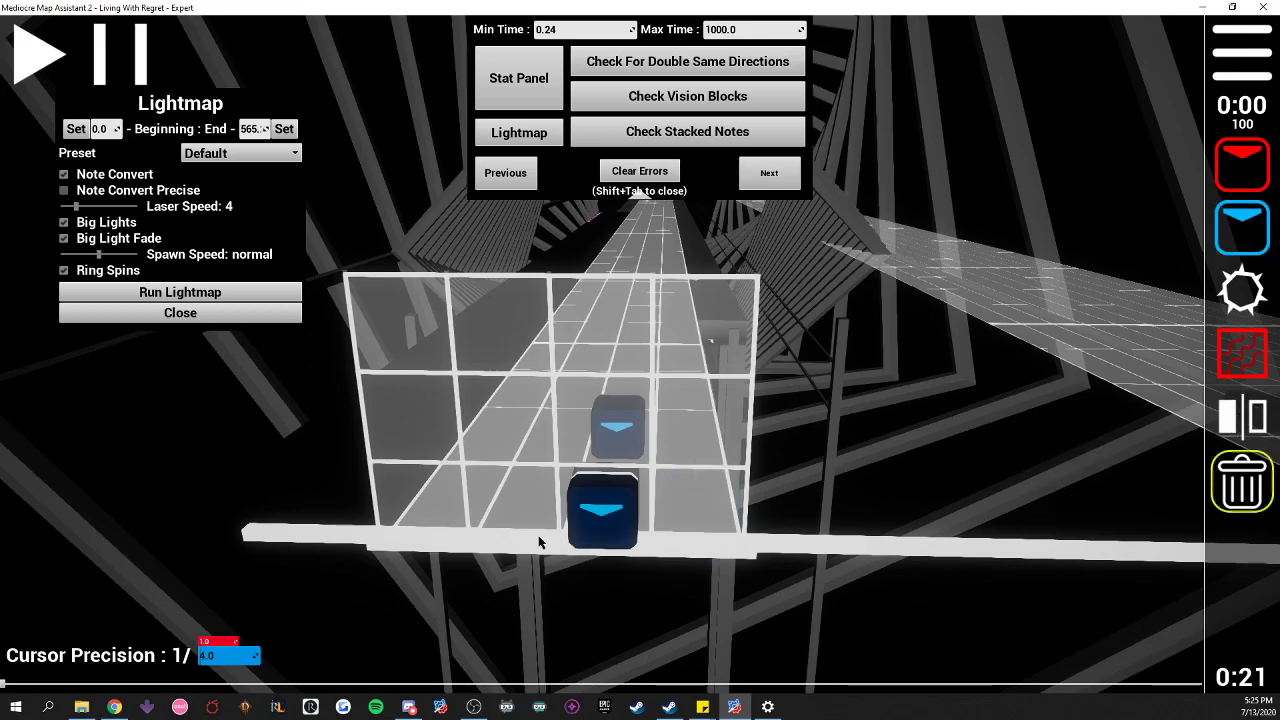
click(598, 505)
click(688, 96)
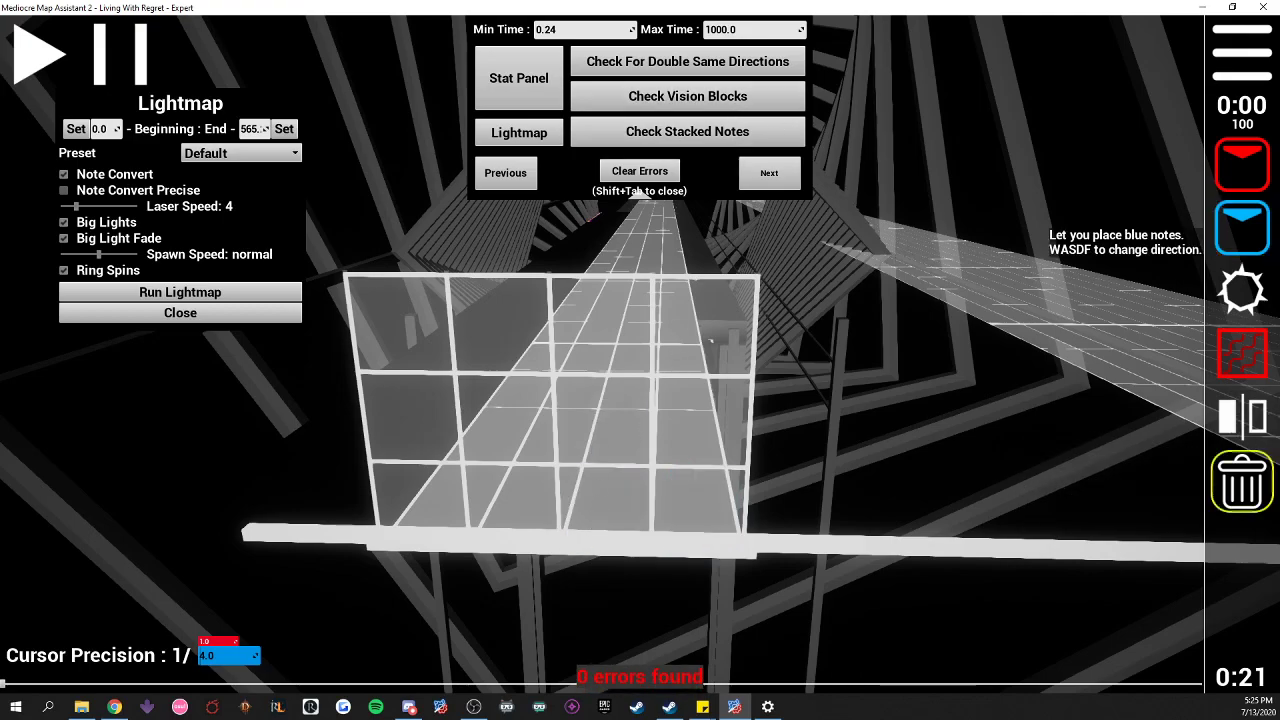
- Place blue down notes in the middle row's third column at beat 0 and bottom row's fourth a quarter beat on, and check for vision blocks
click(1242, 228)
click(626, 424)
scroll(708, 476, up, 2)
click(701, 517)
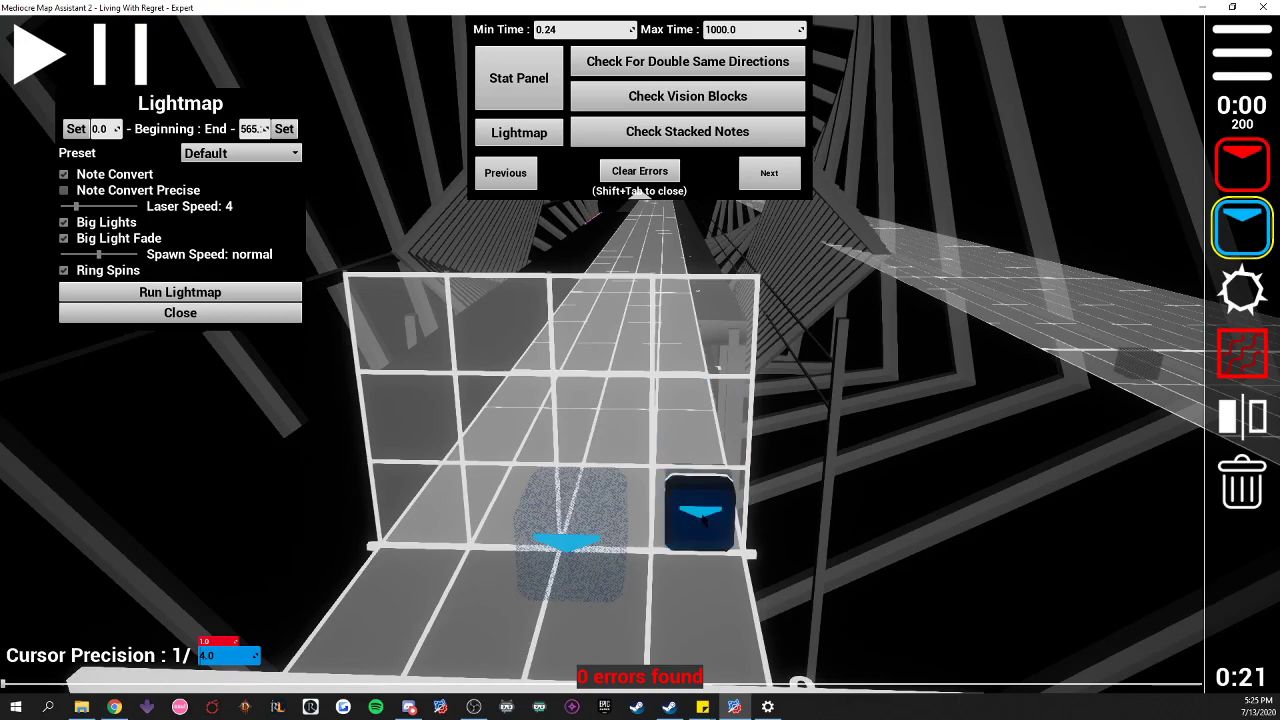
scroll(705, 468, down, 2)
click(724, 104)
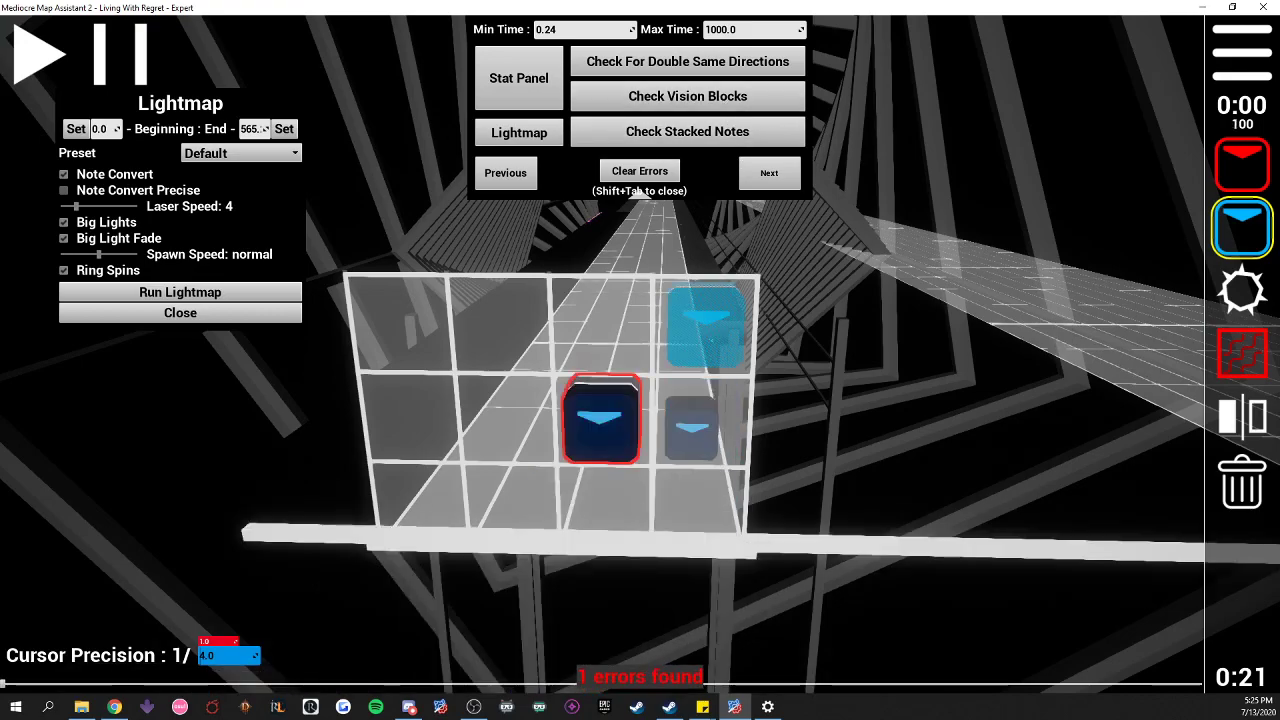
- Delete the middle-row and bottom-row blue down notes and check the map for stacked notes
click(1242, 481)
click(612, 430)
click(705, 425)
click(687, 131)
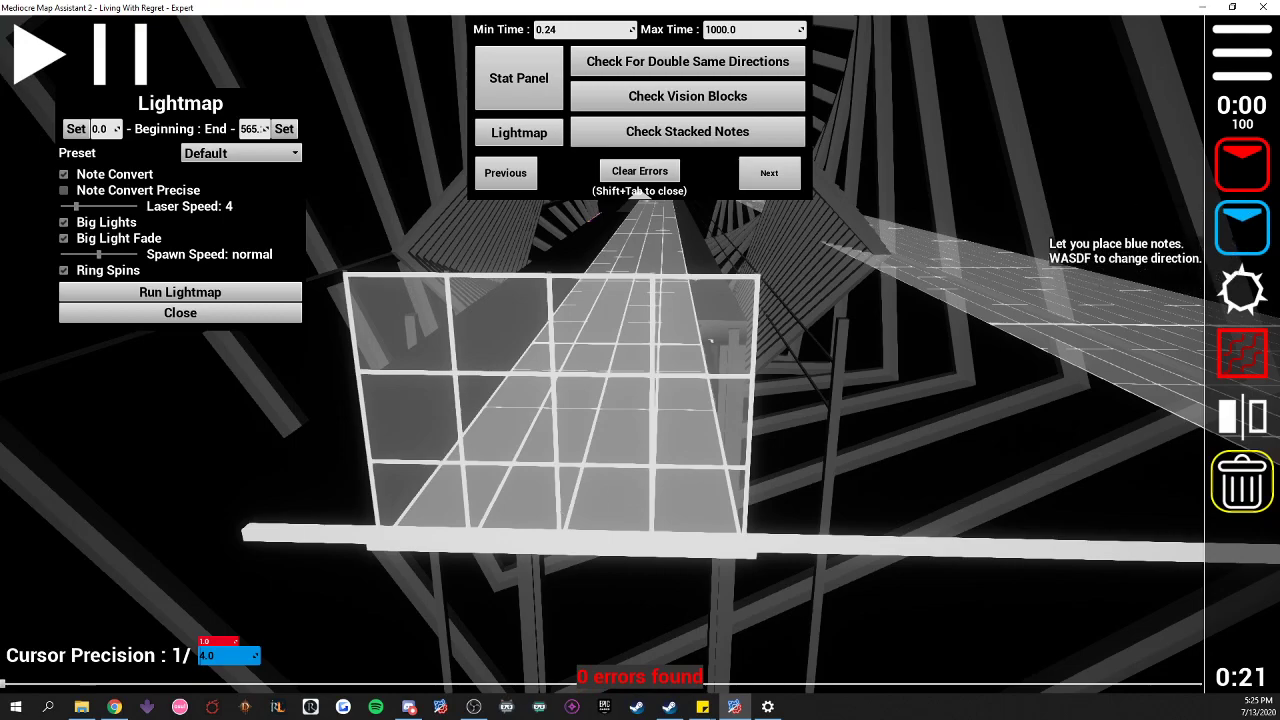
- Place two closely spaced blue down notes in the bottom row's third column with cursor precision 1/64, and check for stacked notes
click(1242, 228)
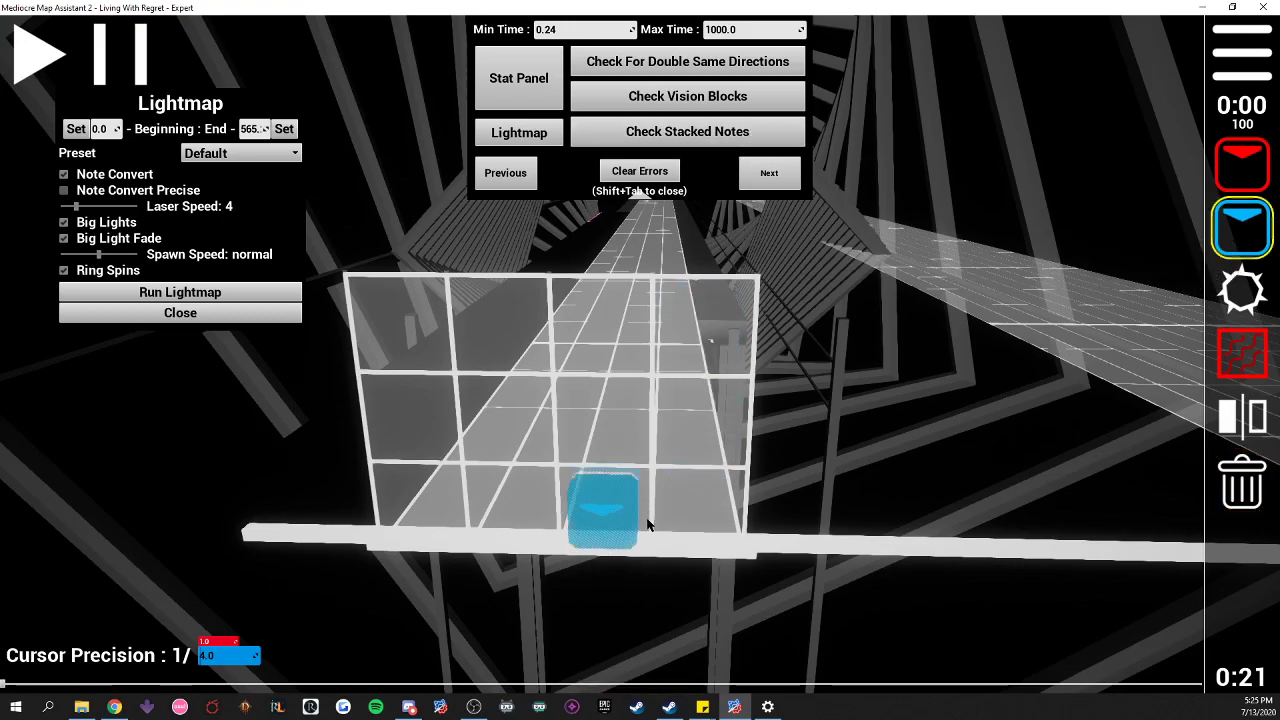
click(603, 510)
click(222, 656)
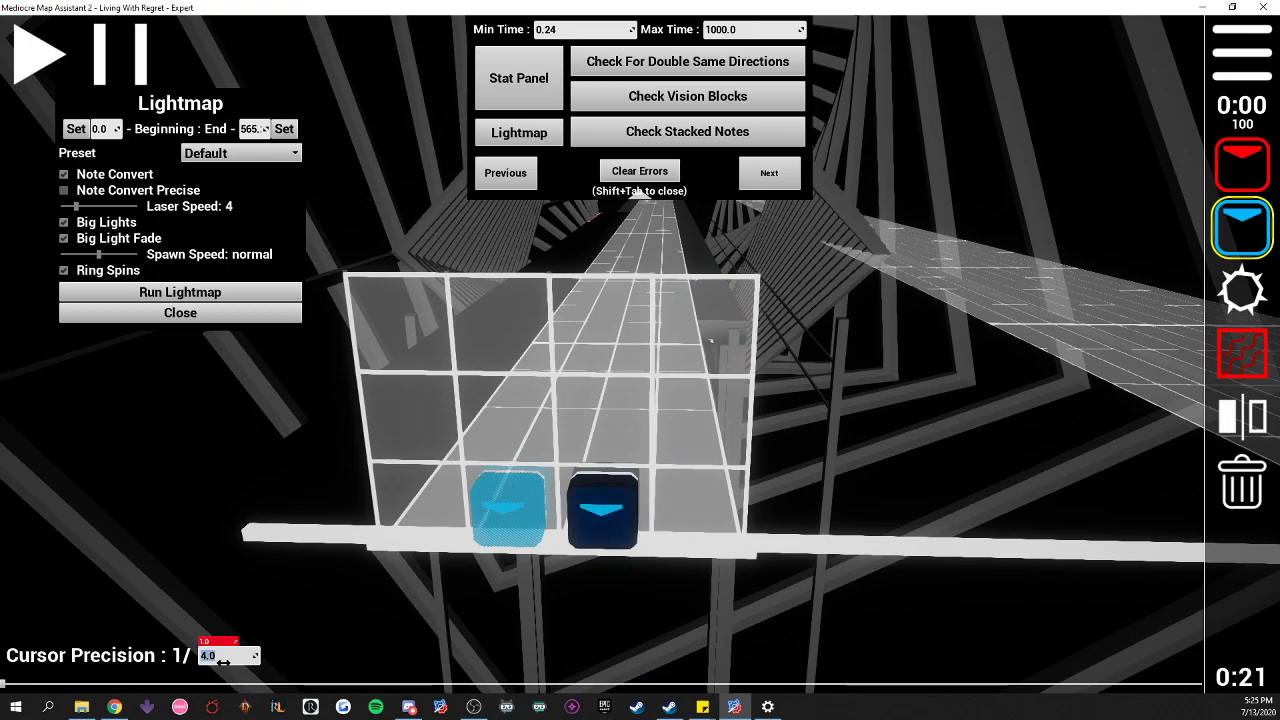
key(Return)
scroll(603, 510, up, 4)
click(603, 510)
scroll(620, 300, down, 4)
click(700, 128)
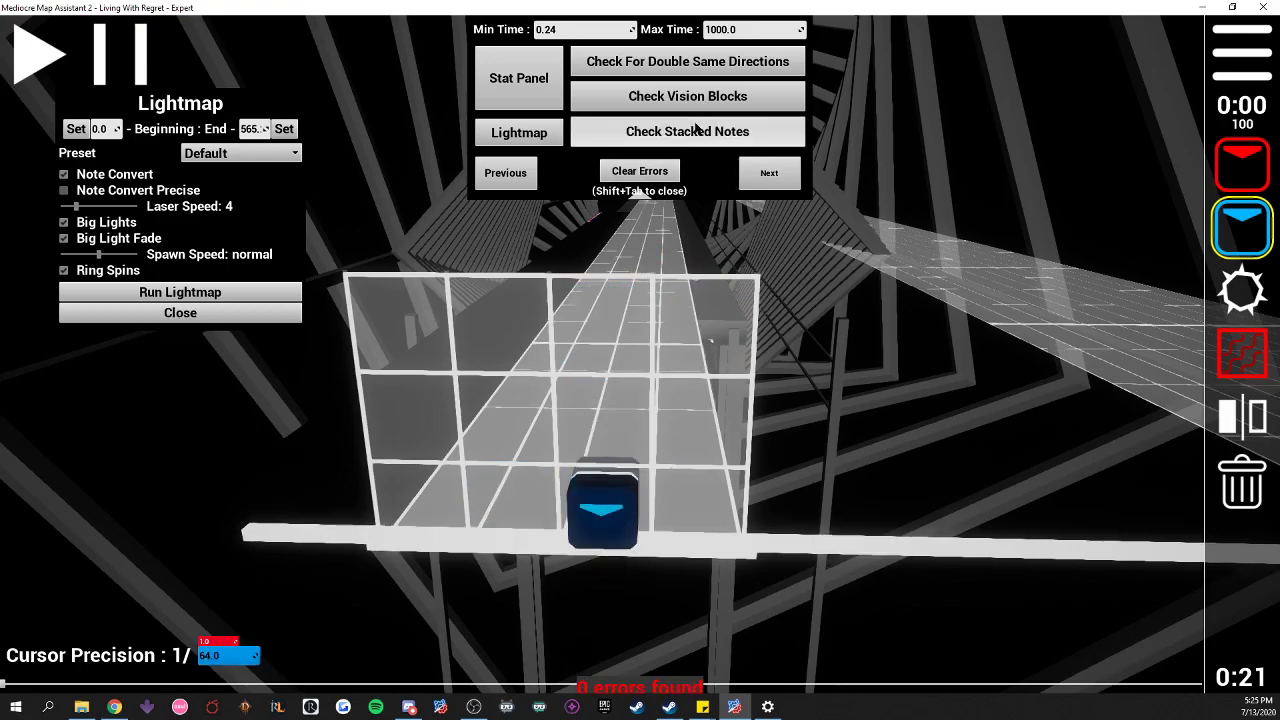
- Replace the blue notes with red down notes 1/64 beat apart in the same cell, and check for double same directions
click(1242, 482)
click(603, 508)
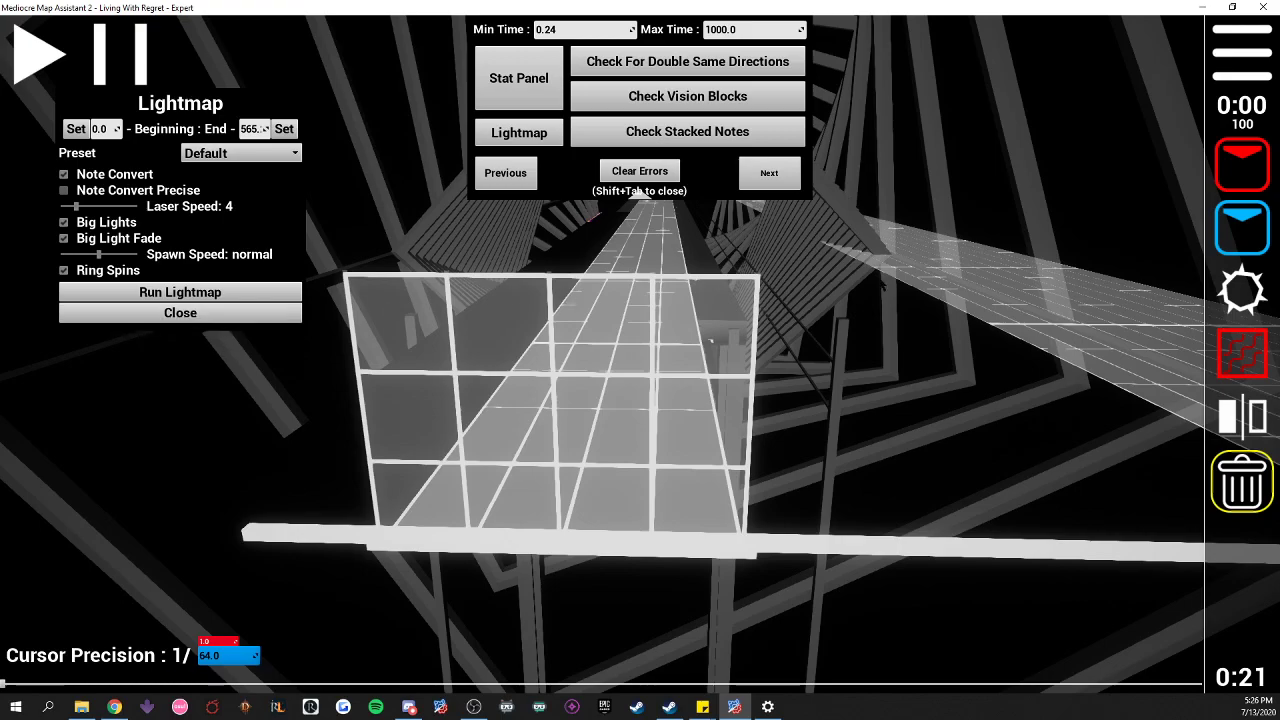
click(1242, 163)
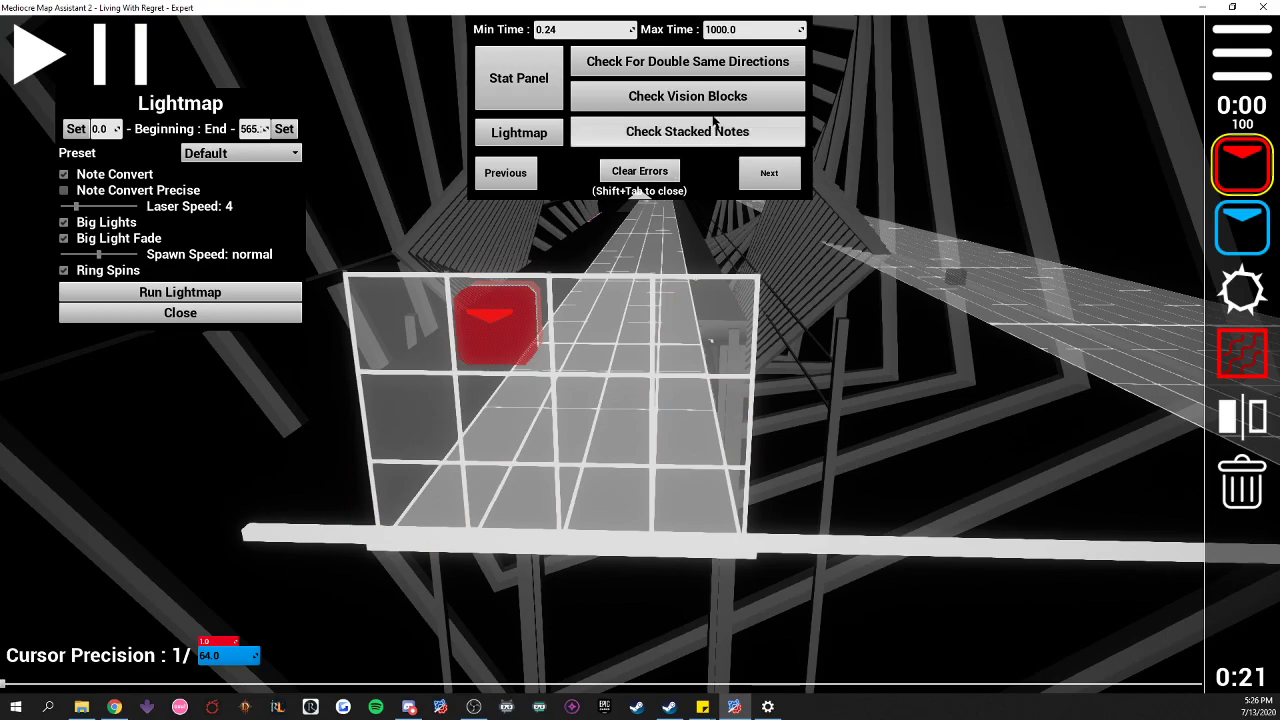
click(608, 497)
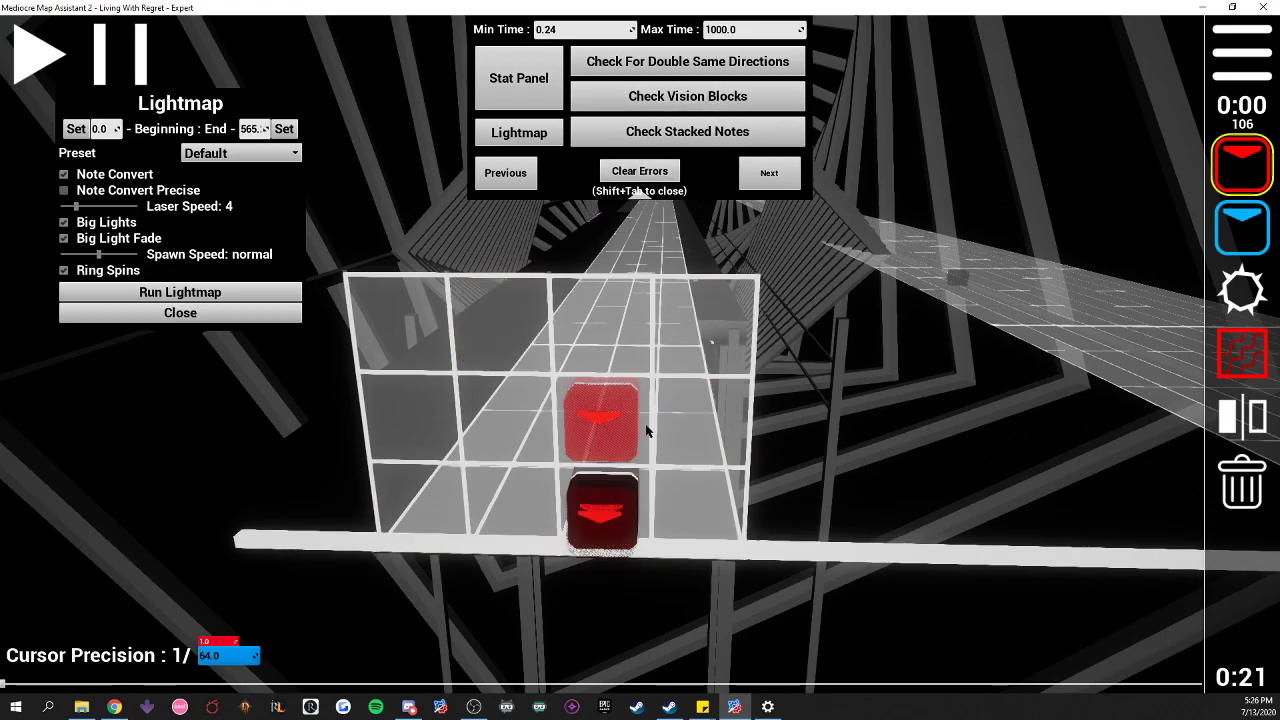
click(670, 68)
- Delete the closely spaced red notes and set the cursor precision to 1/4
click(1242, 482)
click(604, 518)
scroll(352, 680, down, 1)
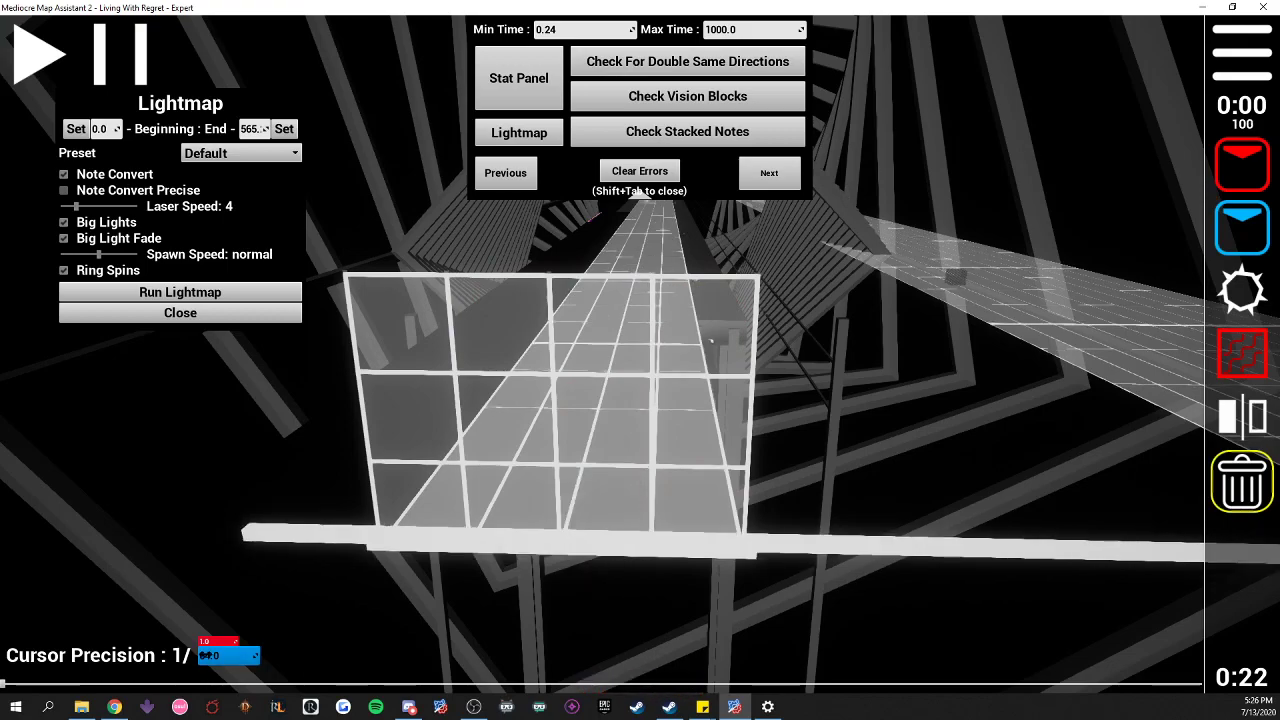
click(205, 655)
key(Return)
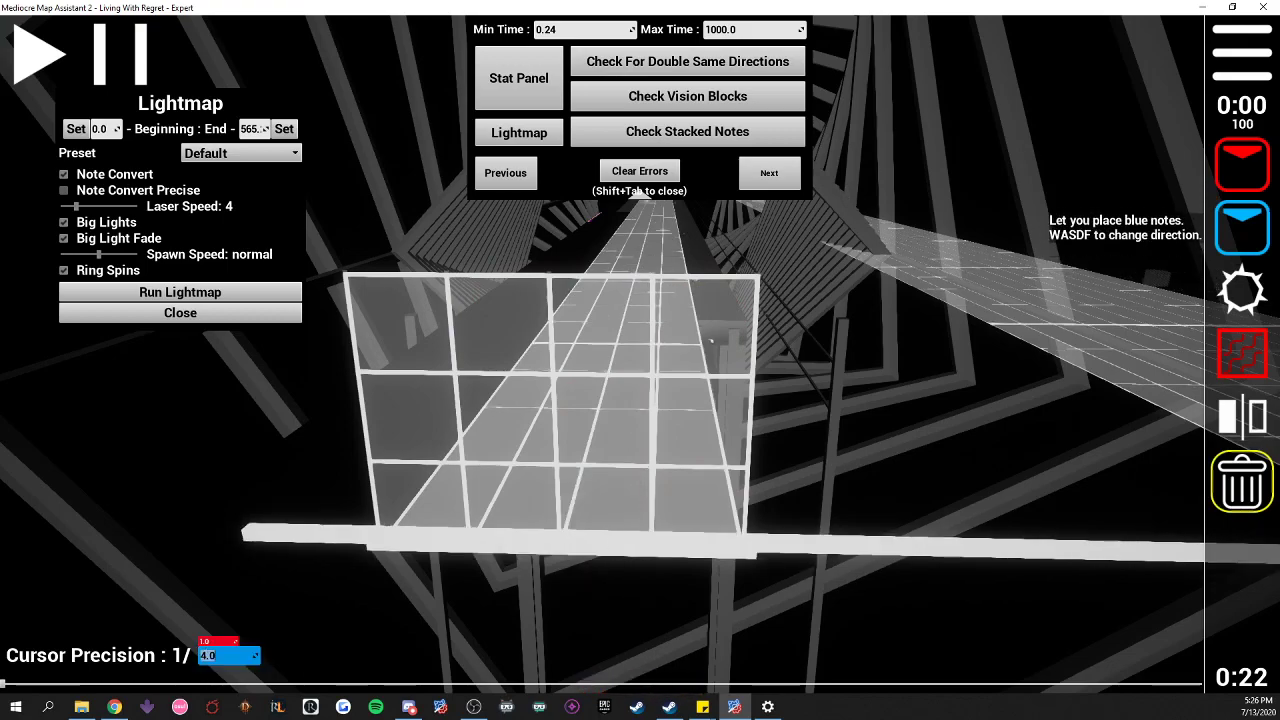
- Place red down notes a quarter beat apart in the bottom row's third column, check for double same directions, and clear the errors
click(1242, 163)
scroll(577, 468, up, 2)
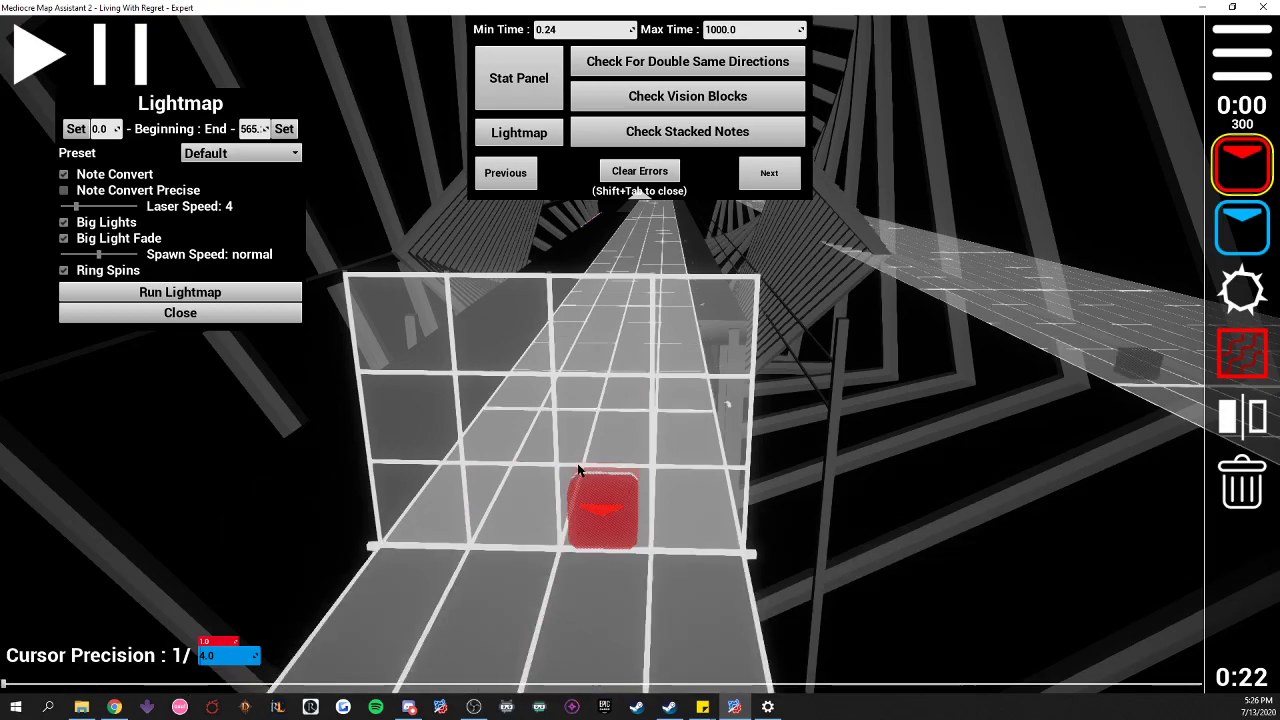
scroll(577, 470, down, 1)
click(579, 470)
scroll(648, 466, down, 1)
click(635, 62)
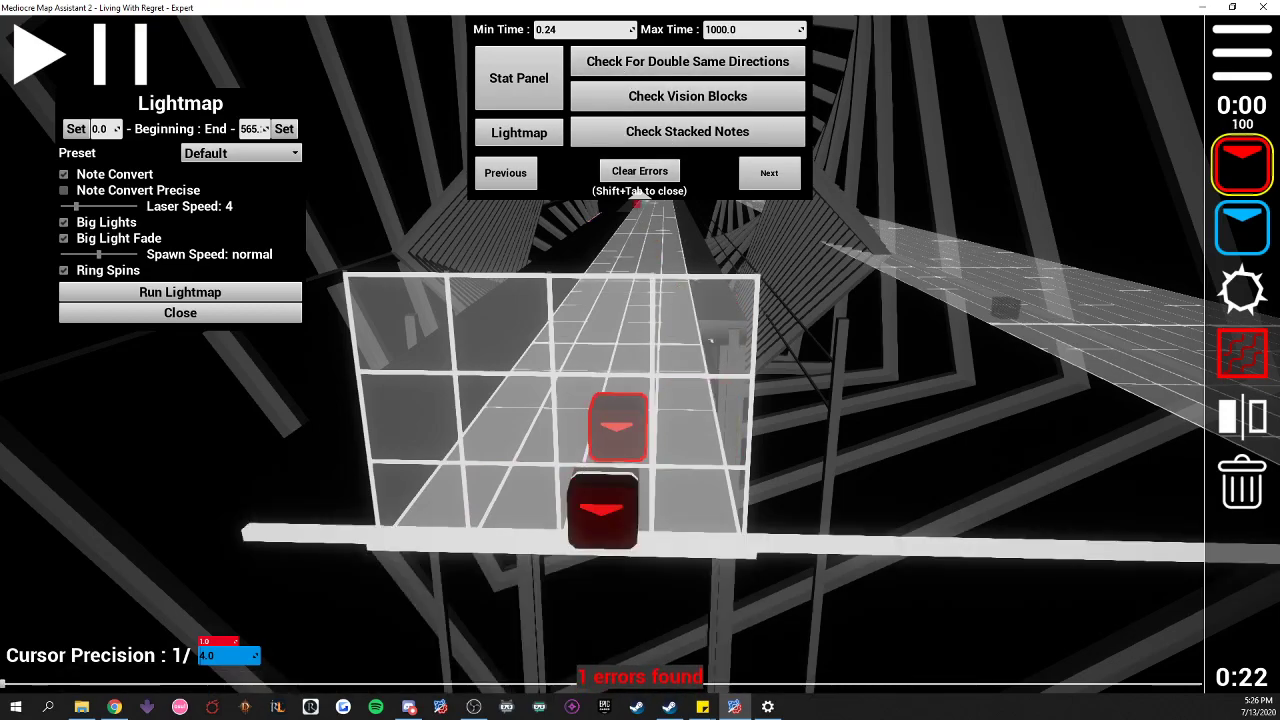
click(668, 177)
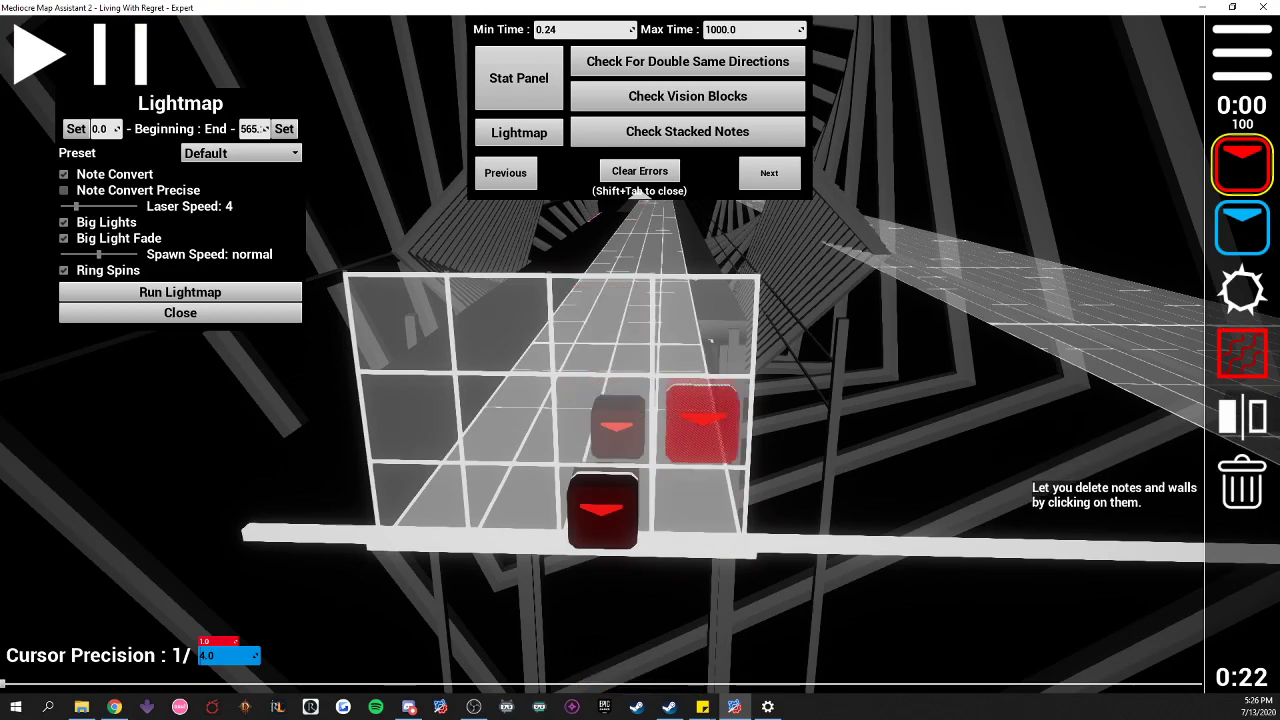
- Delete both red down notes and close the error checker and Lightmap settings
click(1242, 482)
click(602, 510)
click(612, 425)
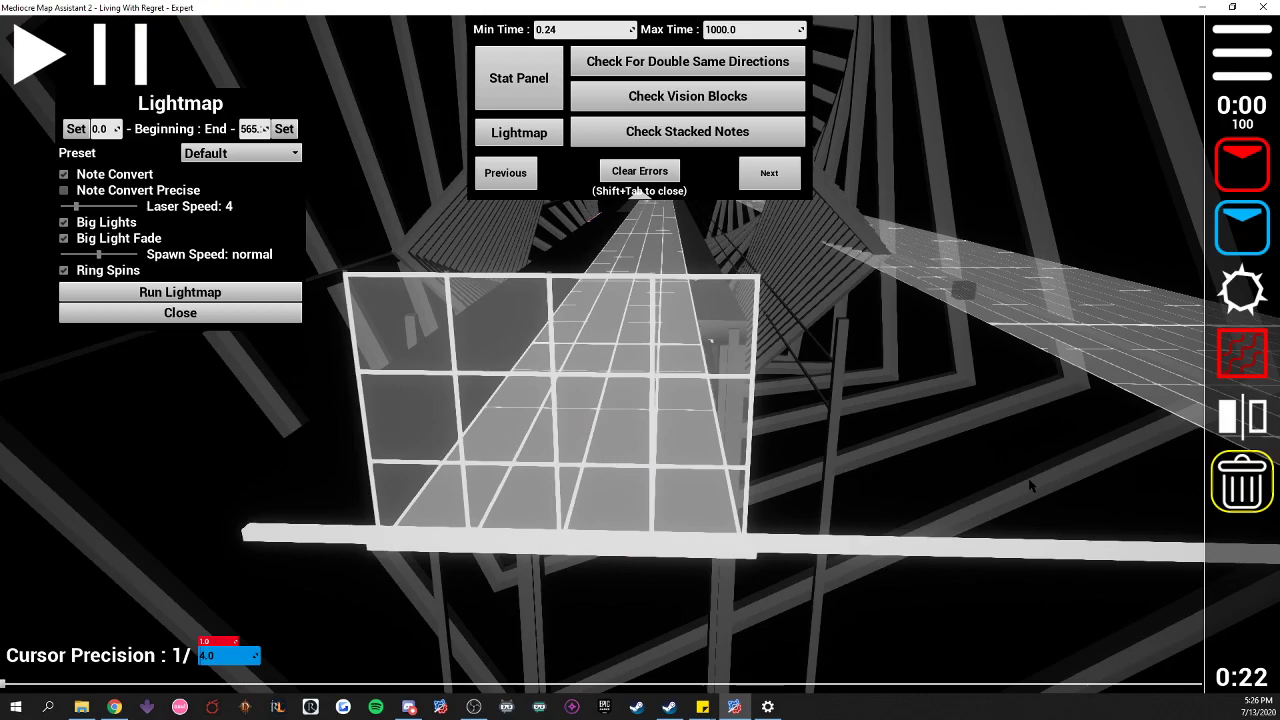
key(shift+Tab)
click(180, 313)
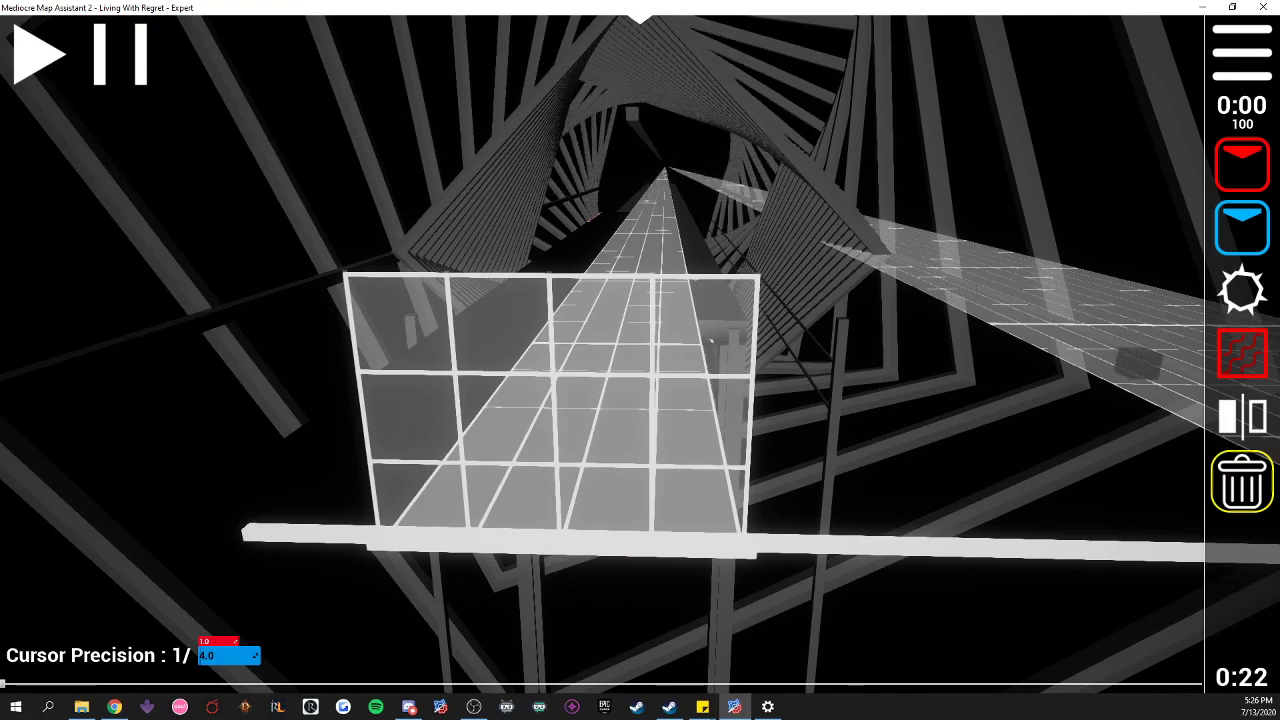
- Switch to lighting mode and place a red On event in the back lasers lane at beat 5
key(space)
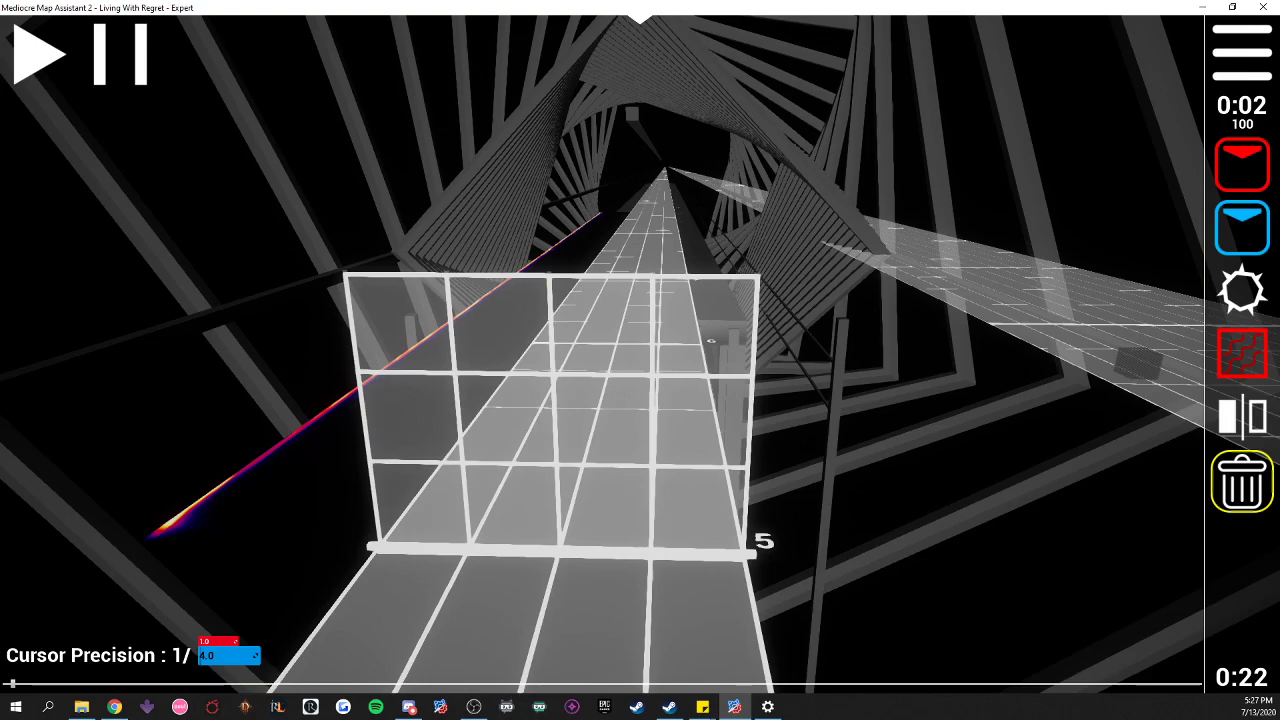
key(ctrl)
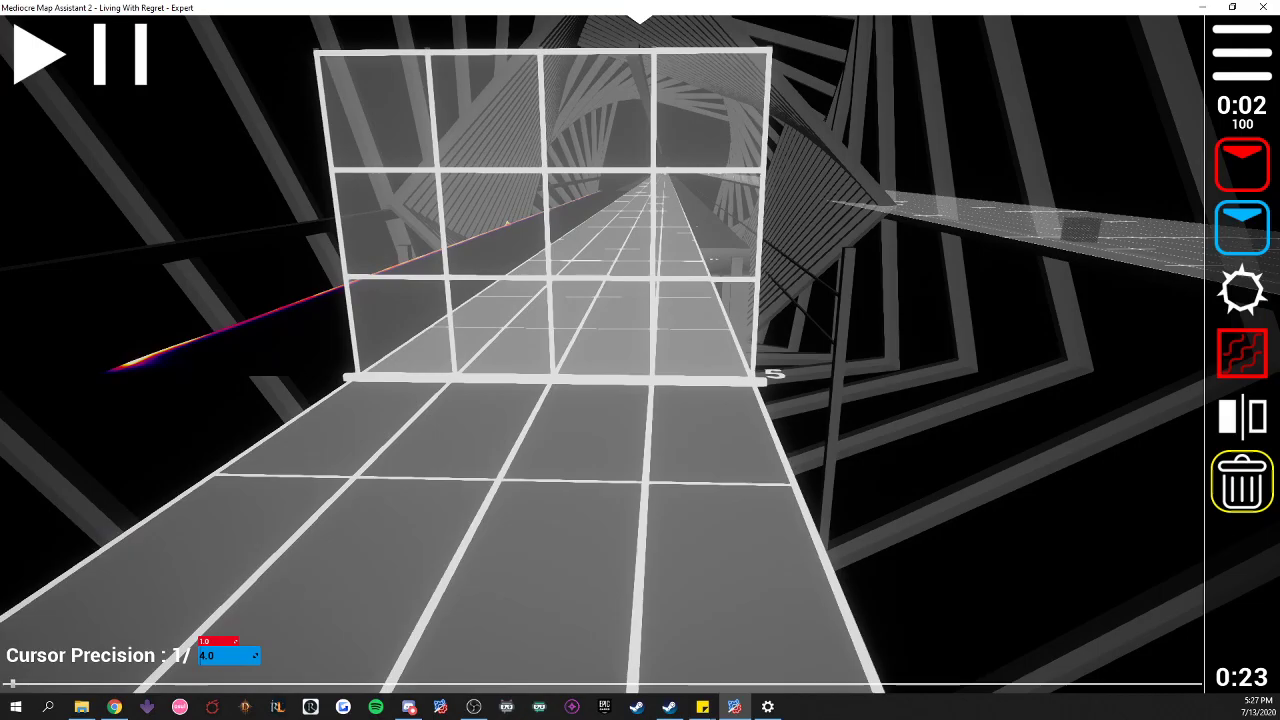
key(space)
key(d)
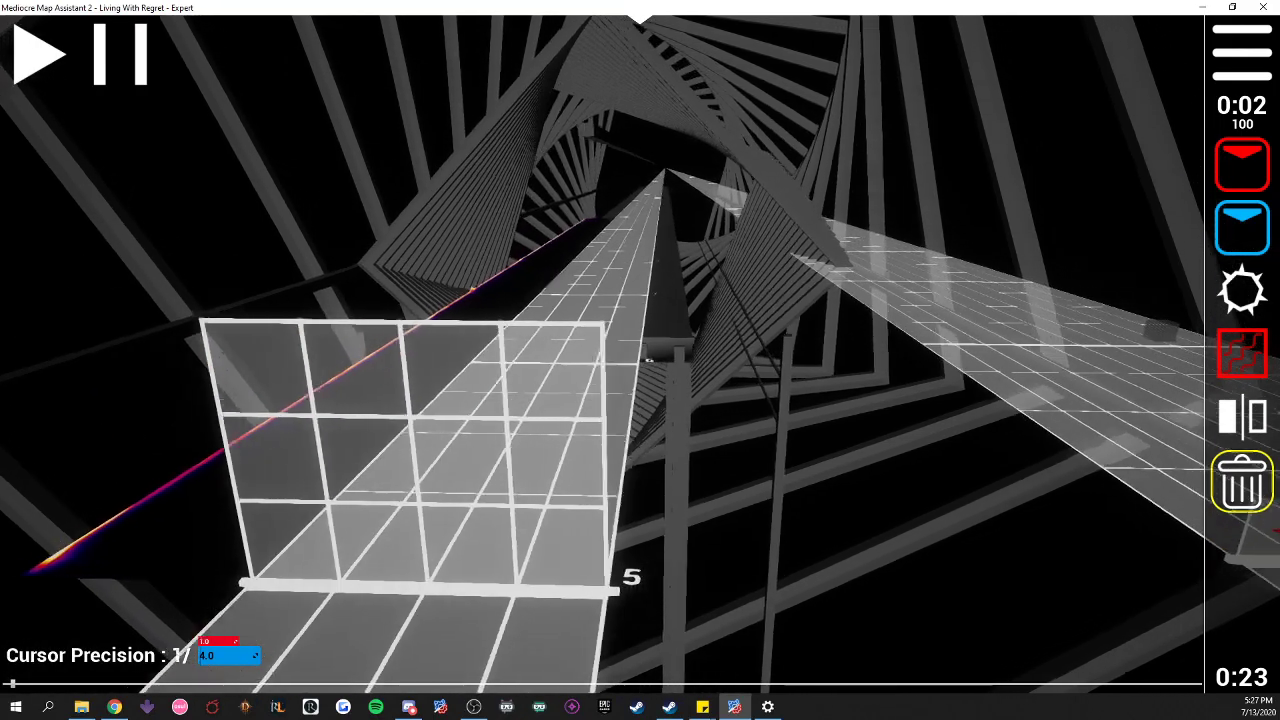
key(s)
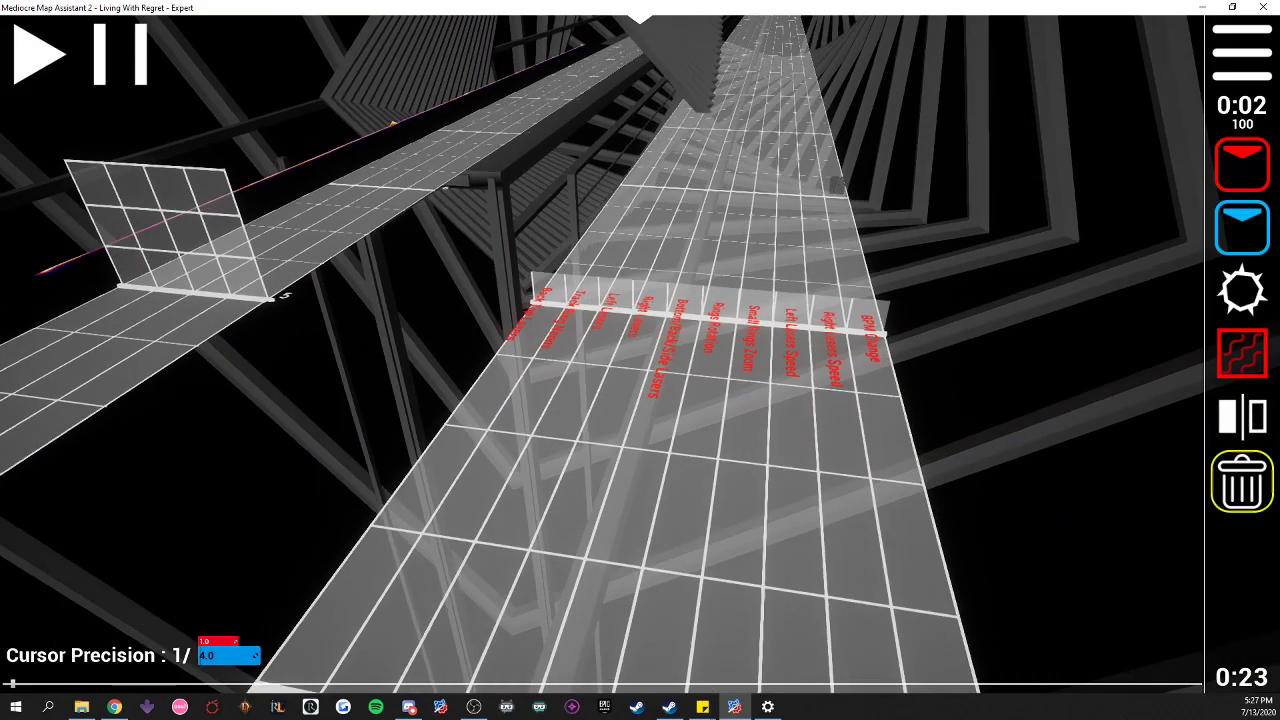
right_drag(640, 360, 700, 352)
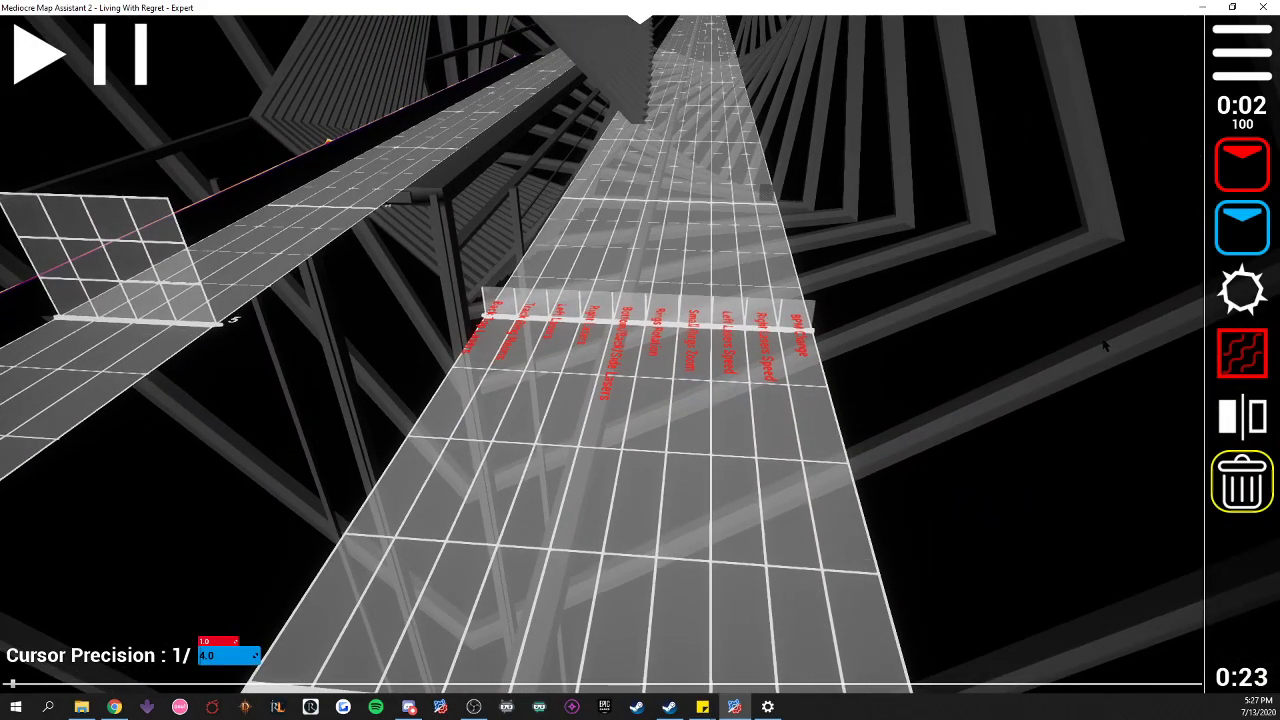
key(Tab)
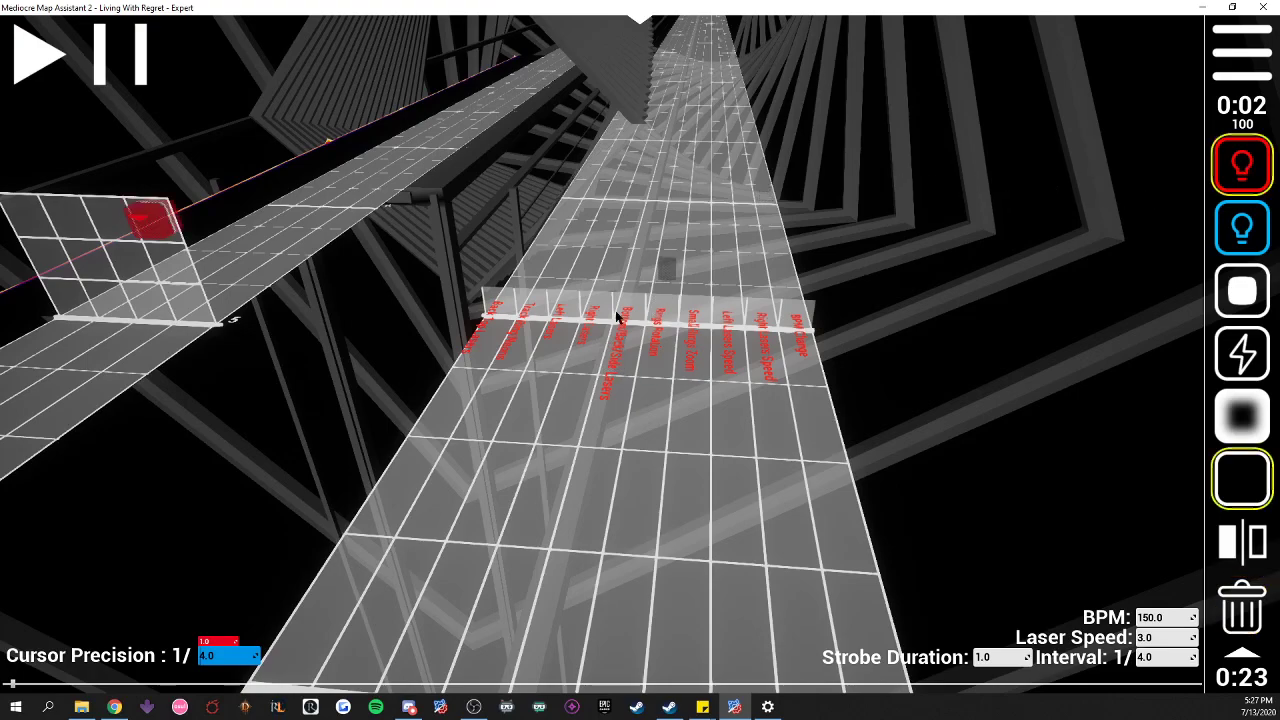
key(w)
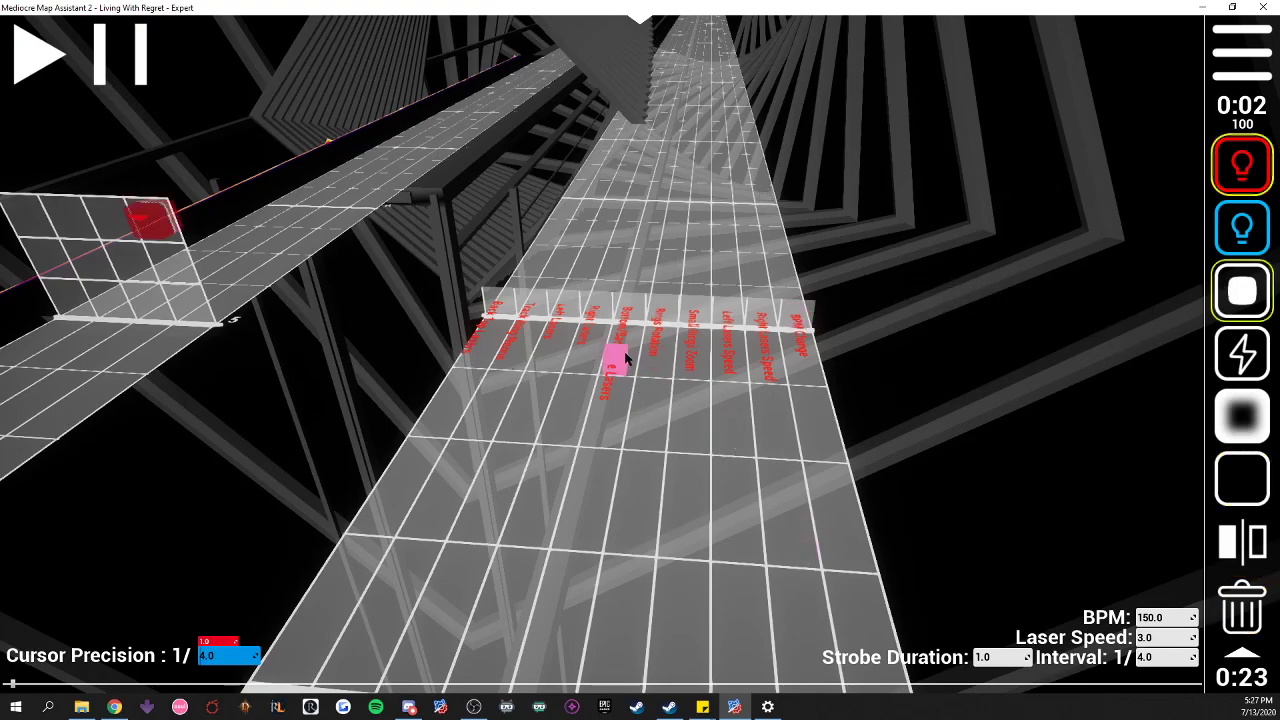
click(497, 300)
- Set the cursor precision to 1/32, place a magenta RGB event 1/32 beat before the red back lasers event, and preview it
click(229, 652)
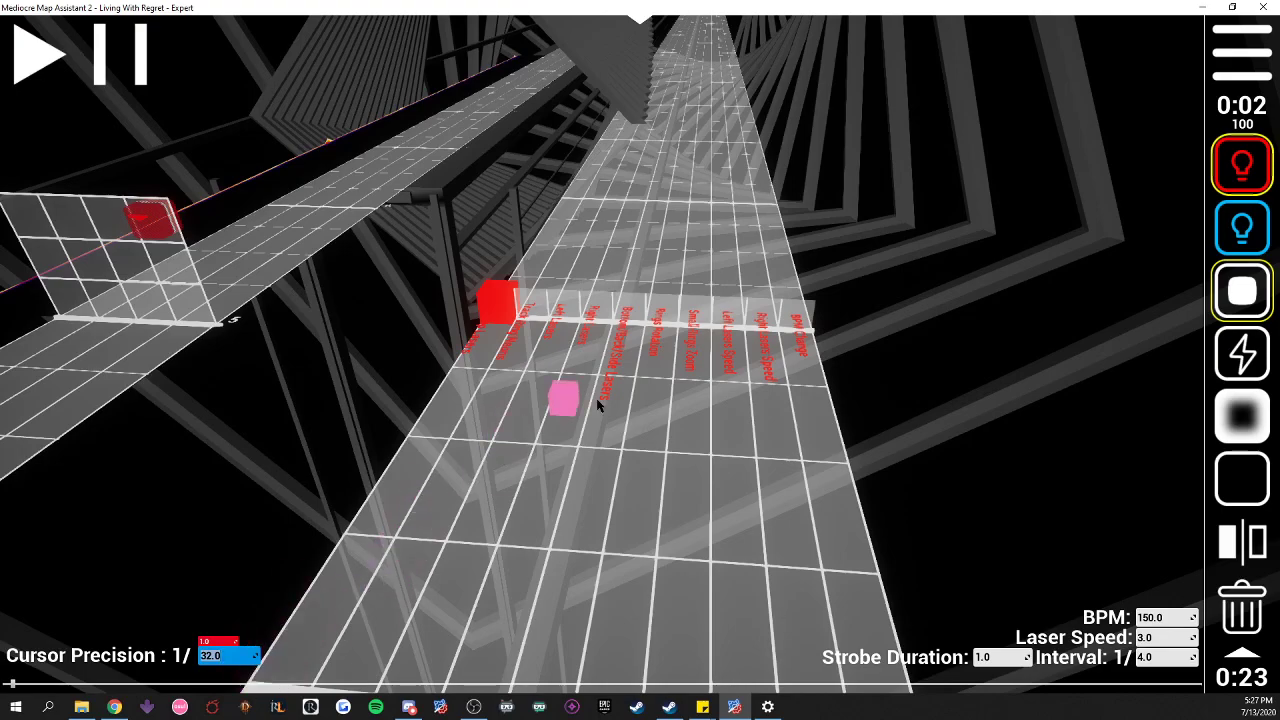
scroll(804, 330, down, 1)
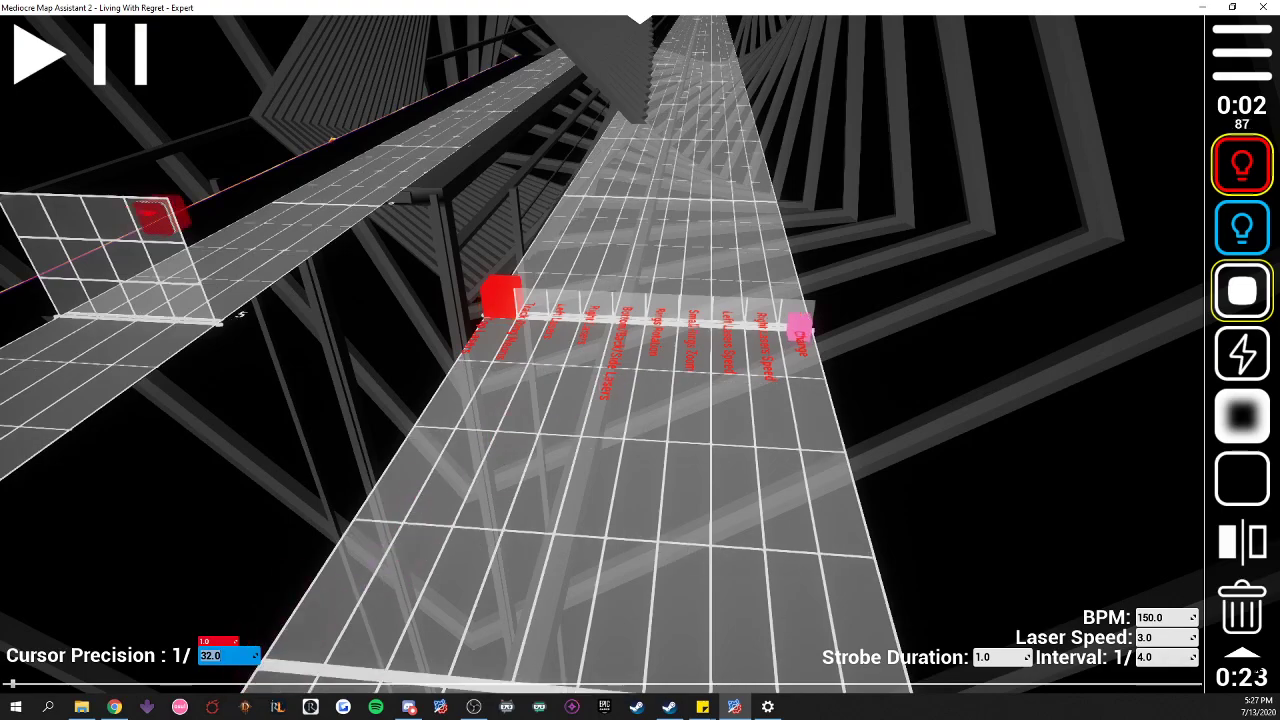
mouse_move(1160, 560)
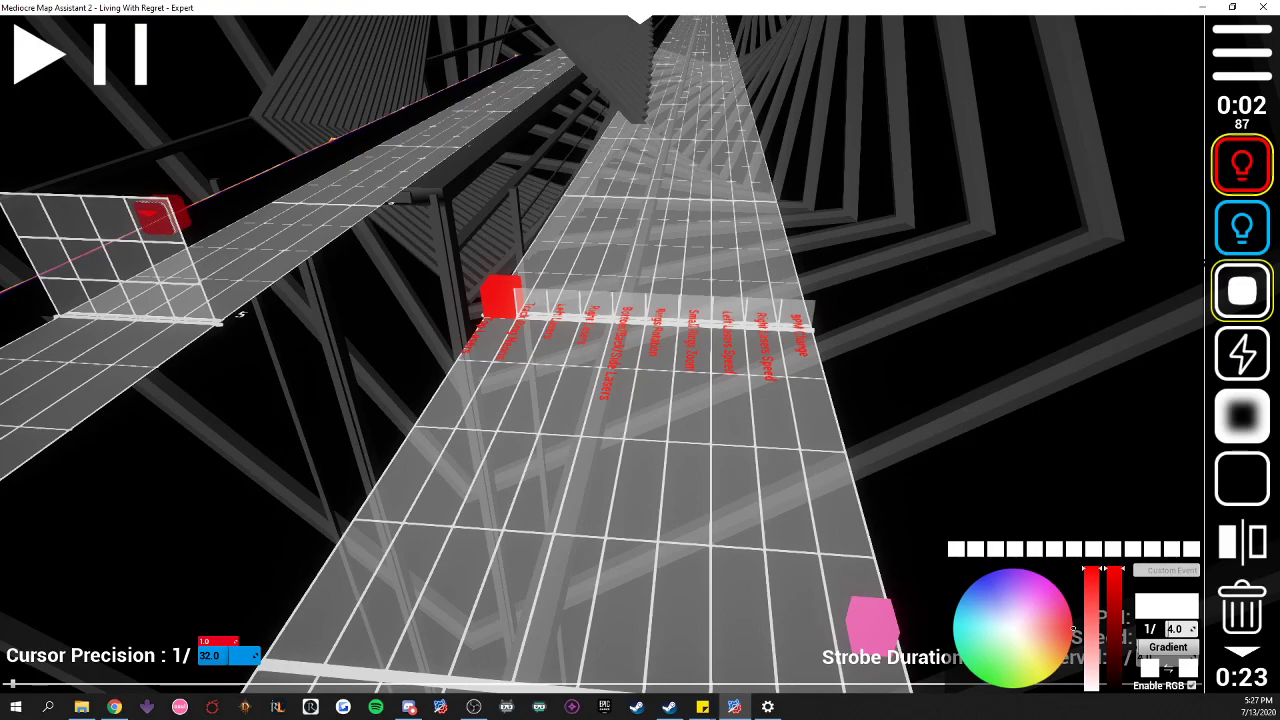
click(1043, 580)
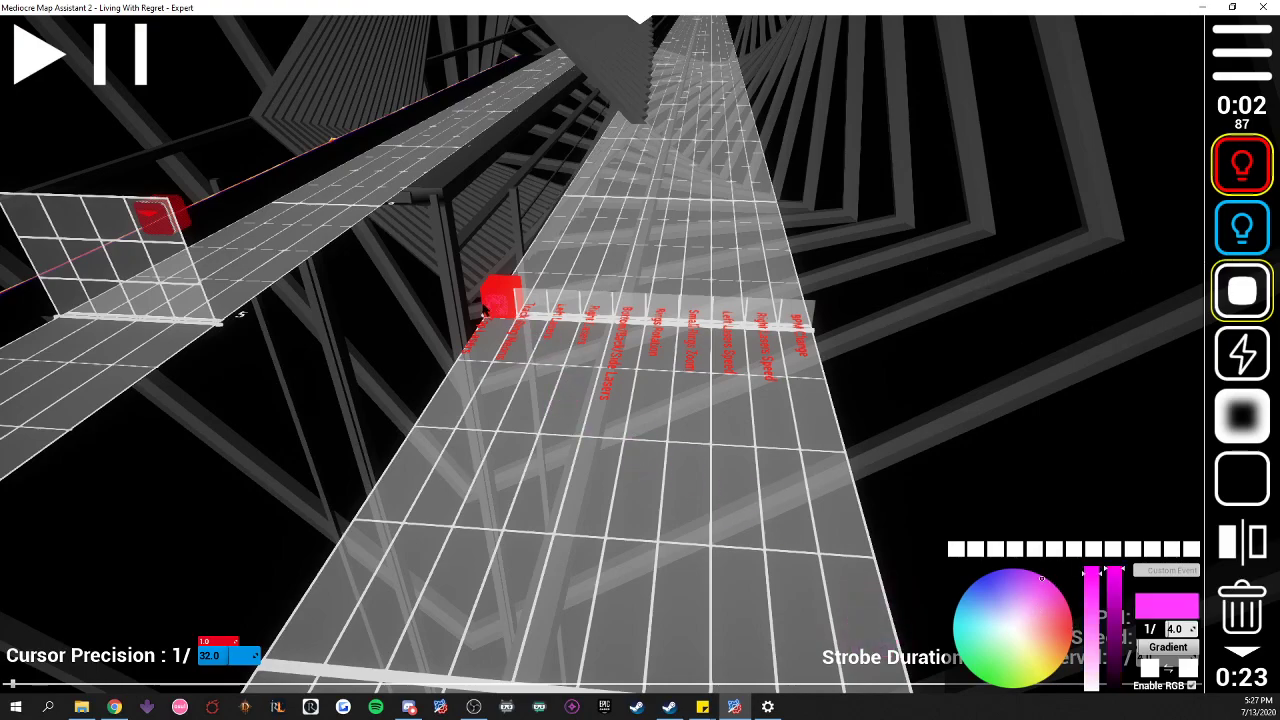
click(483, 312)
key(space)
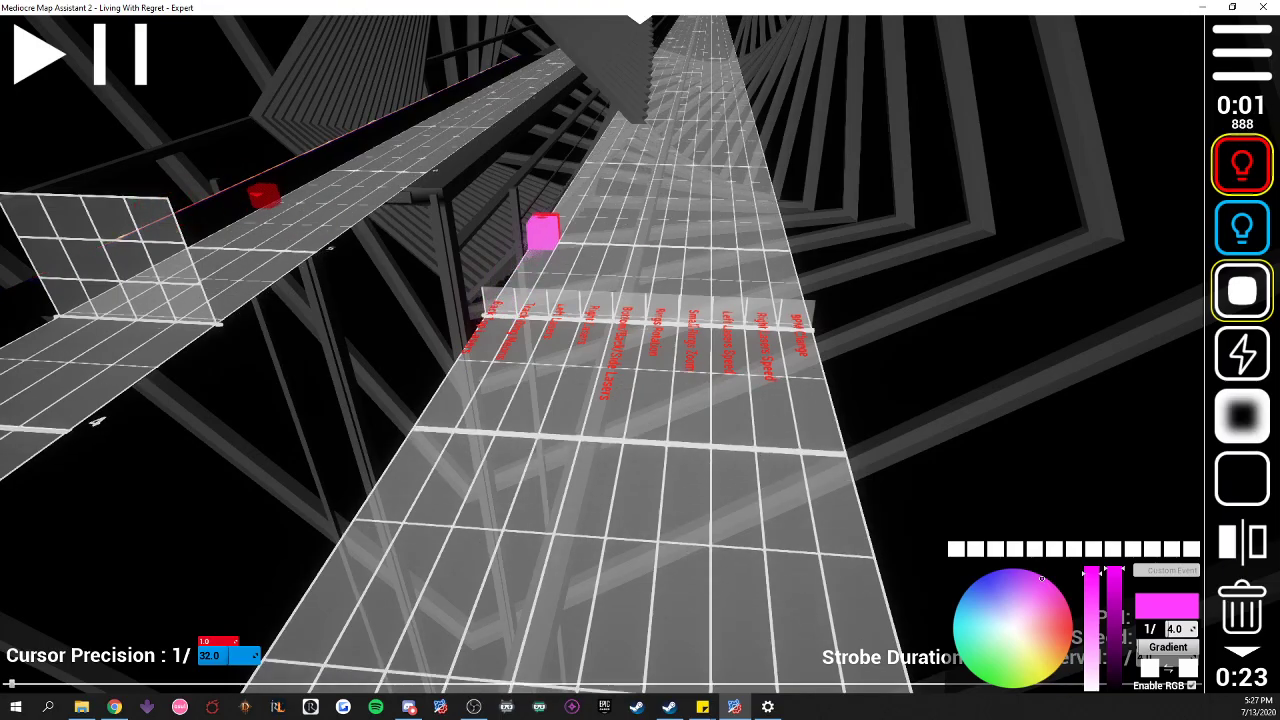
click(55, 76)
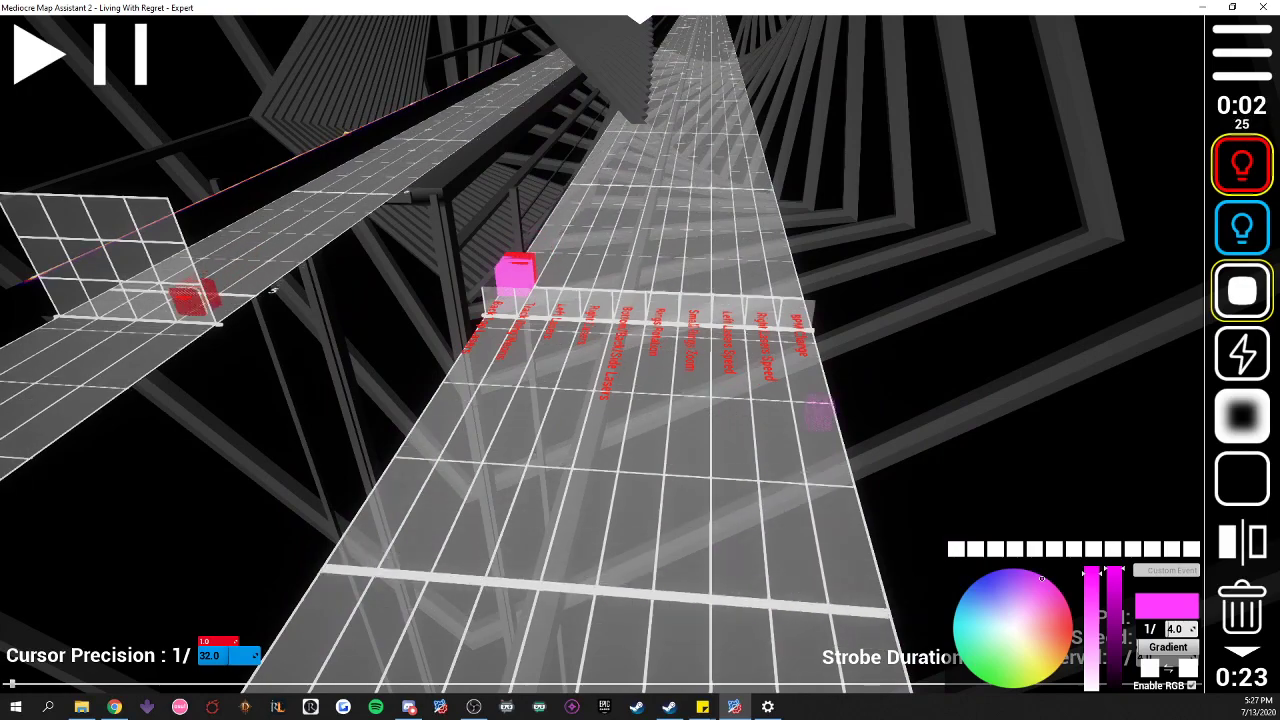
- Delete the magenta RGB event from the back lasers lane
click(1242, 607)
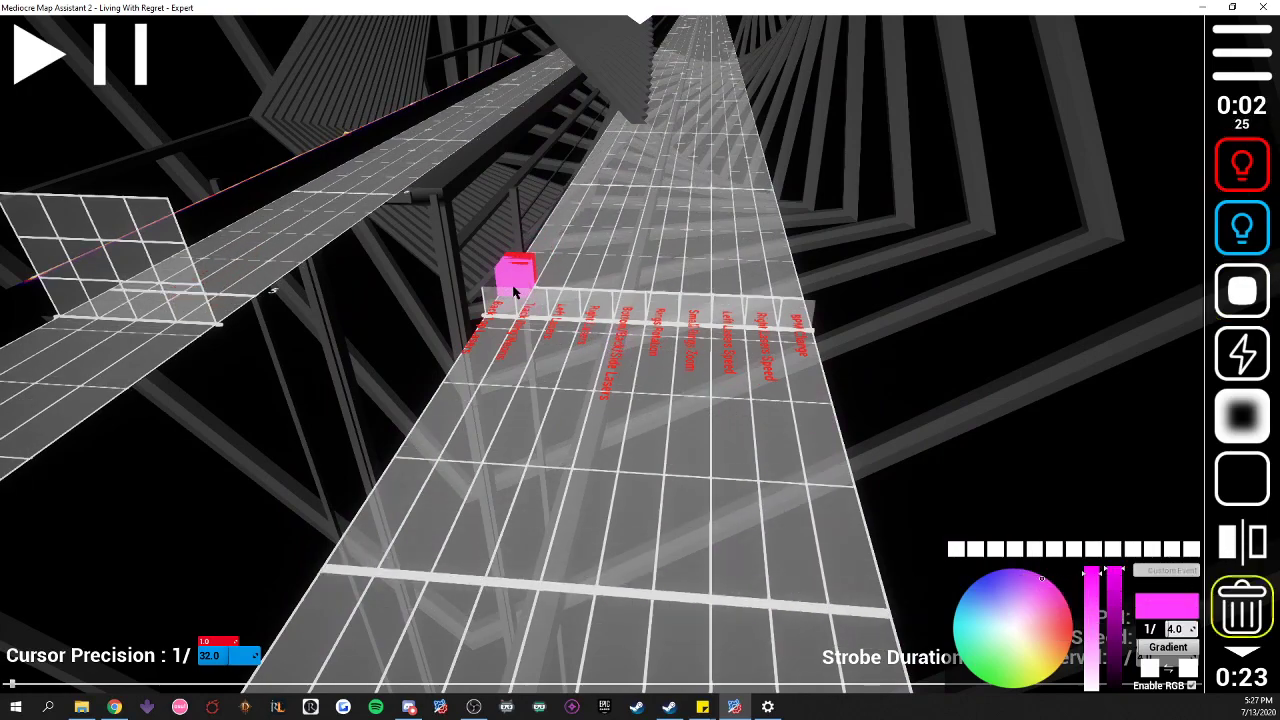
scroll(520, 295, up, 4)
scroll(552, 315, up, 1)
scroll(587, 340, down, 1)
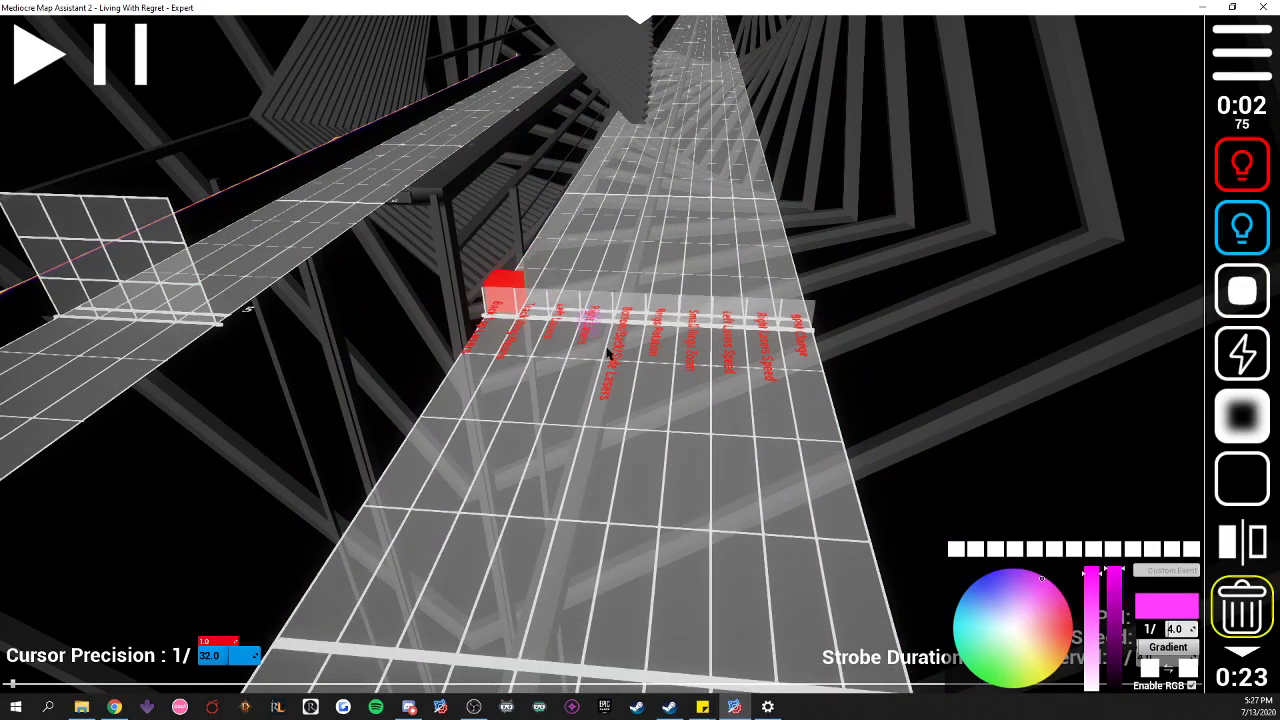
- Place a cyan RGB event in the back lasers lane 1/16 beat before the red event and play back the lighting
drag(1008, 620, 955, 626)
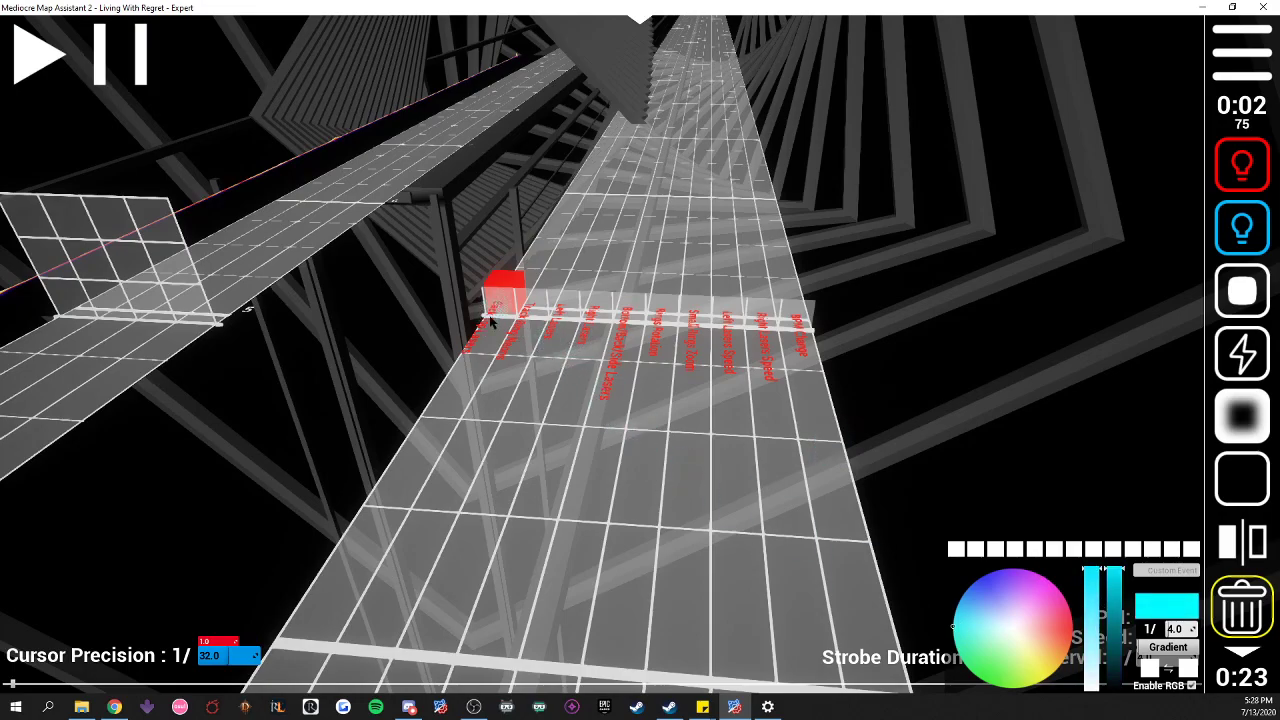
click(1242, 165)
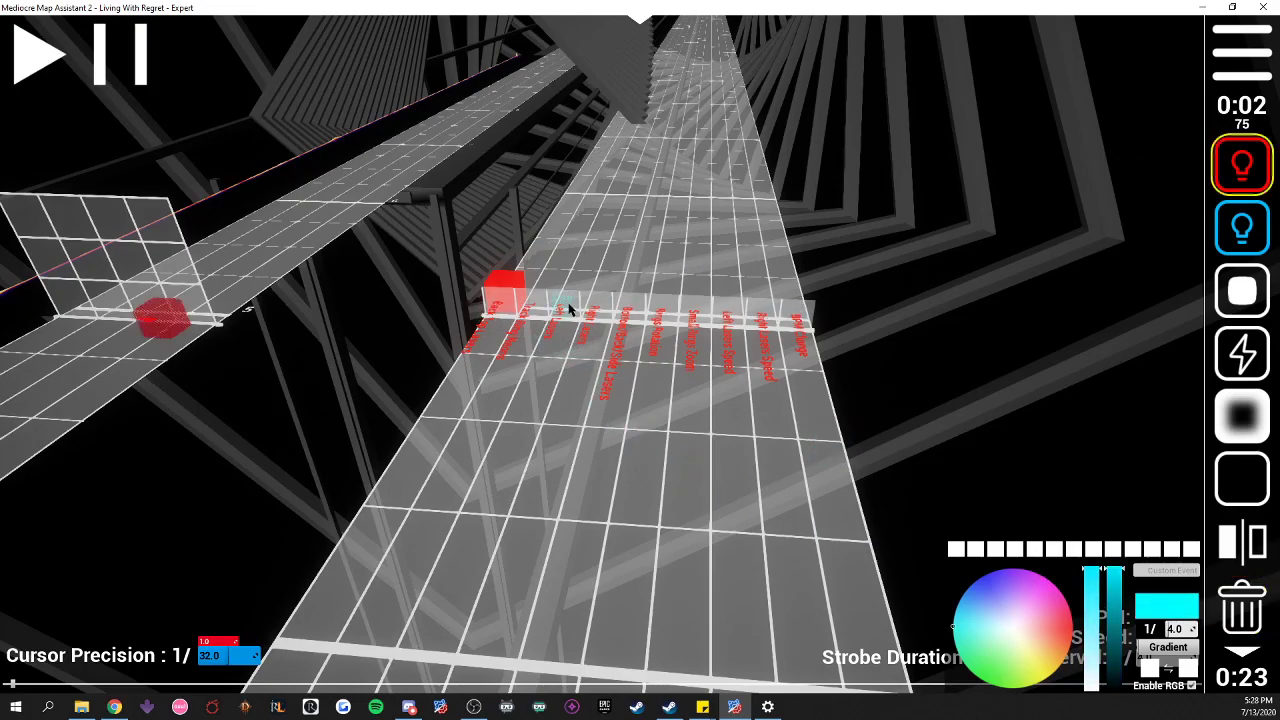
click(497, 307)
scroll(520, 304, up, 9)
scroll(520, 304, down, 15)
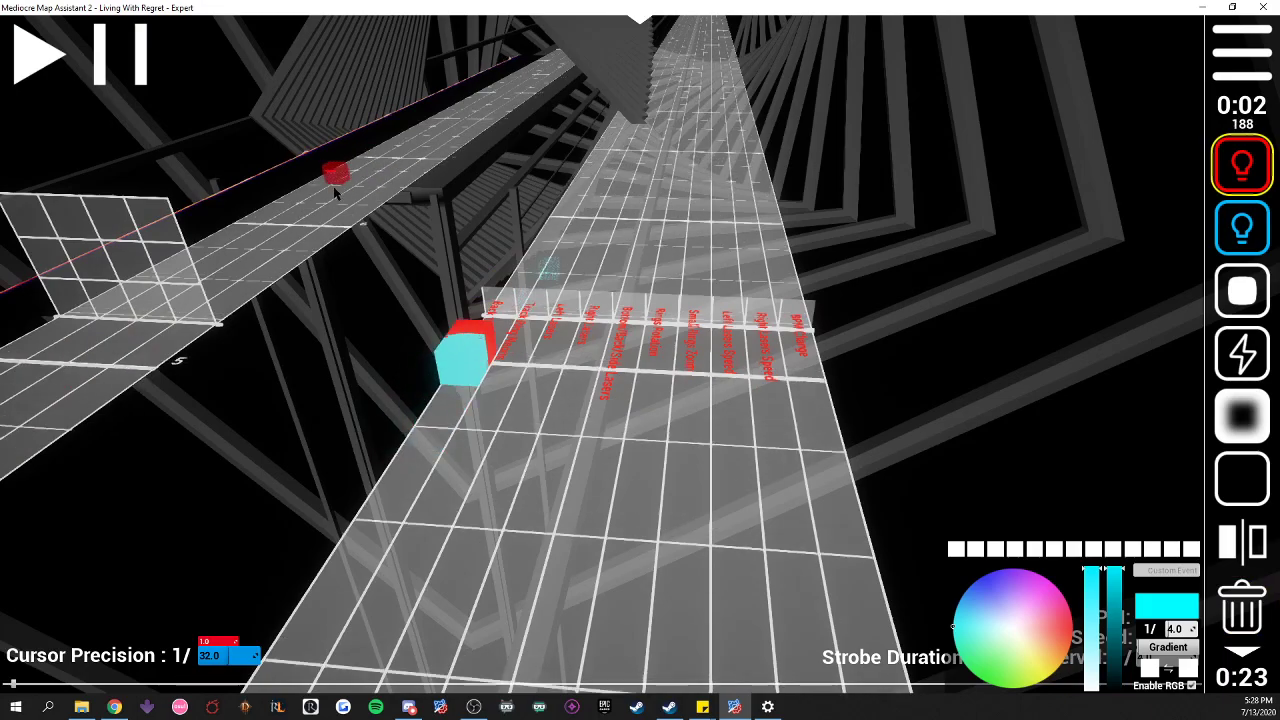
click(45, 73)
click(48, 73)
- Place a red Fade event in the back lasers lane shortly after beat 5 and play back the lighting
scroll(550, 270, up, 20)
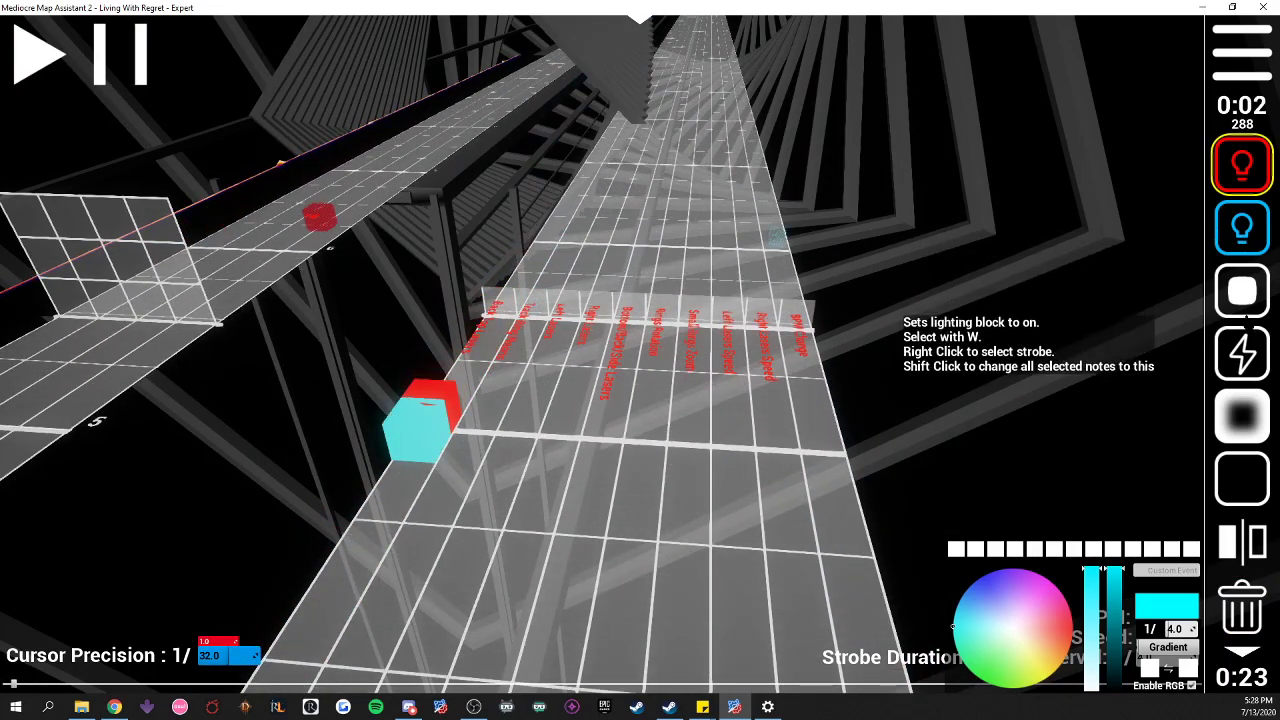
click(1242, 415)
click(497, 306)
scroll(497, 311, down, 20)
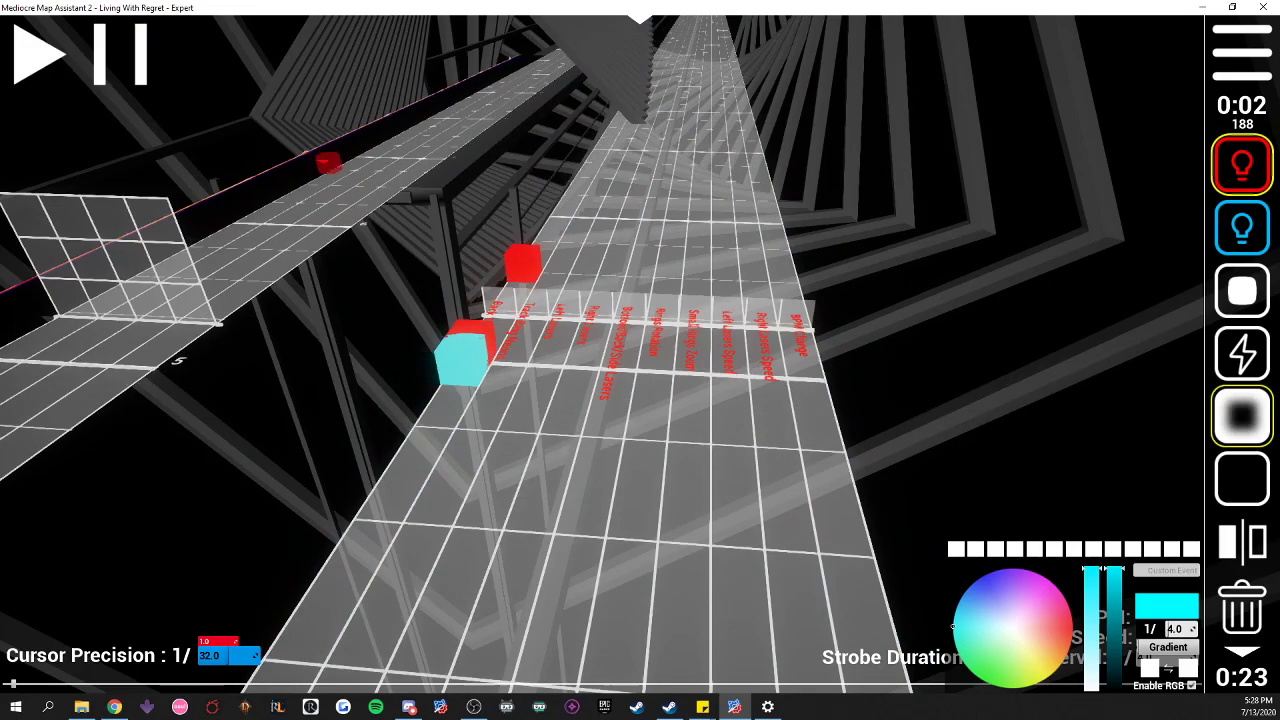
click(18, 52)
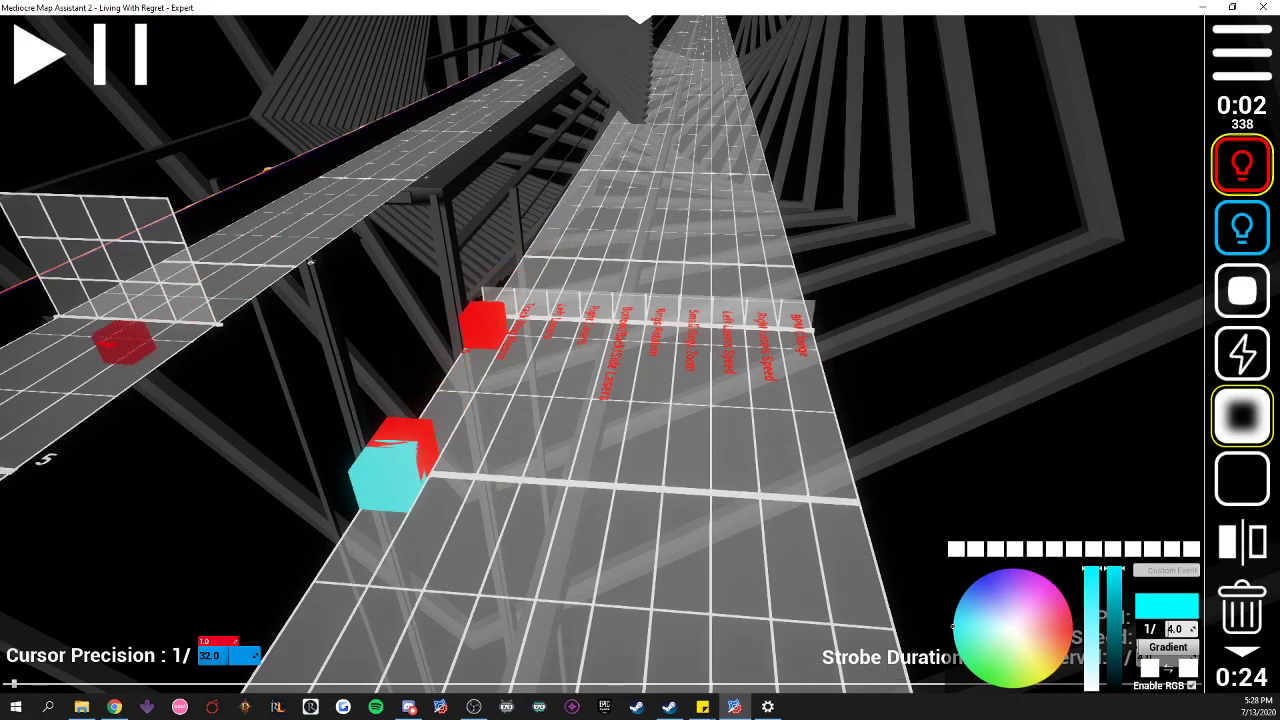
- Place a light green RGB event and a red Flash event around beat 6 in the back lasers lane and play back the lighting
click(993, 659)
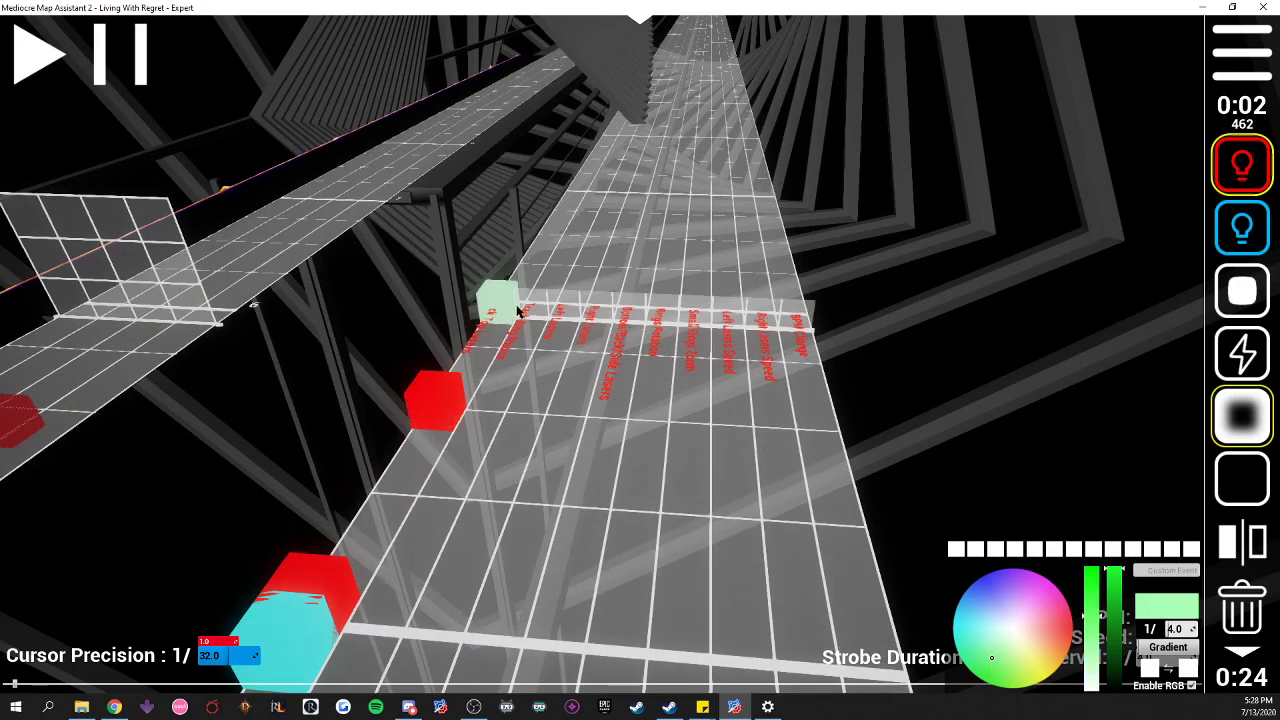
scroll(518, 312, up, 3)
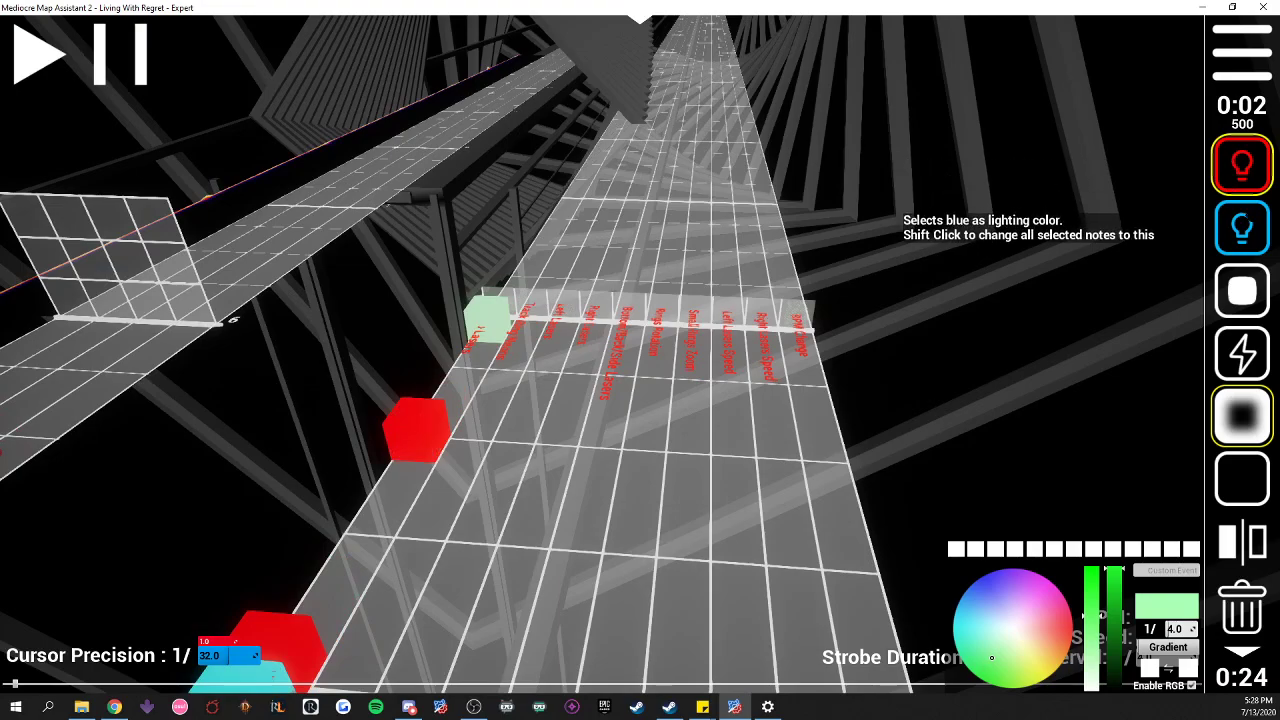
click(1242, 353)
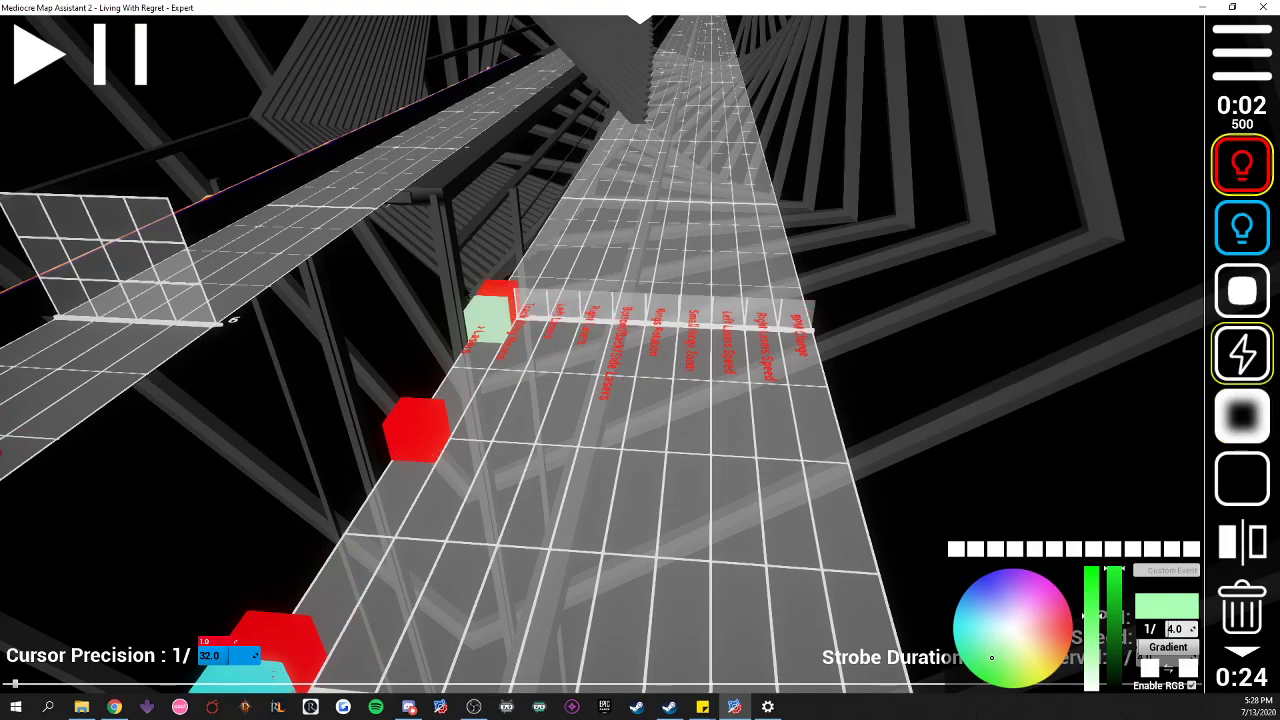
scroll(478, 297, down, 10)
click(50, 52)
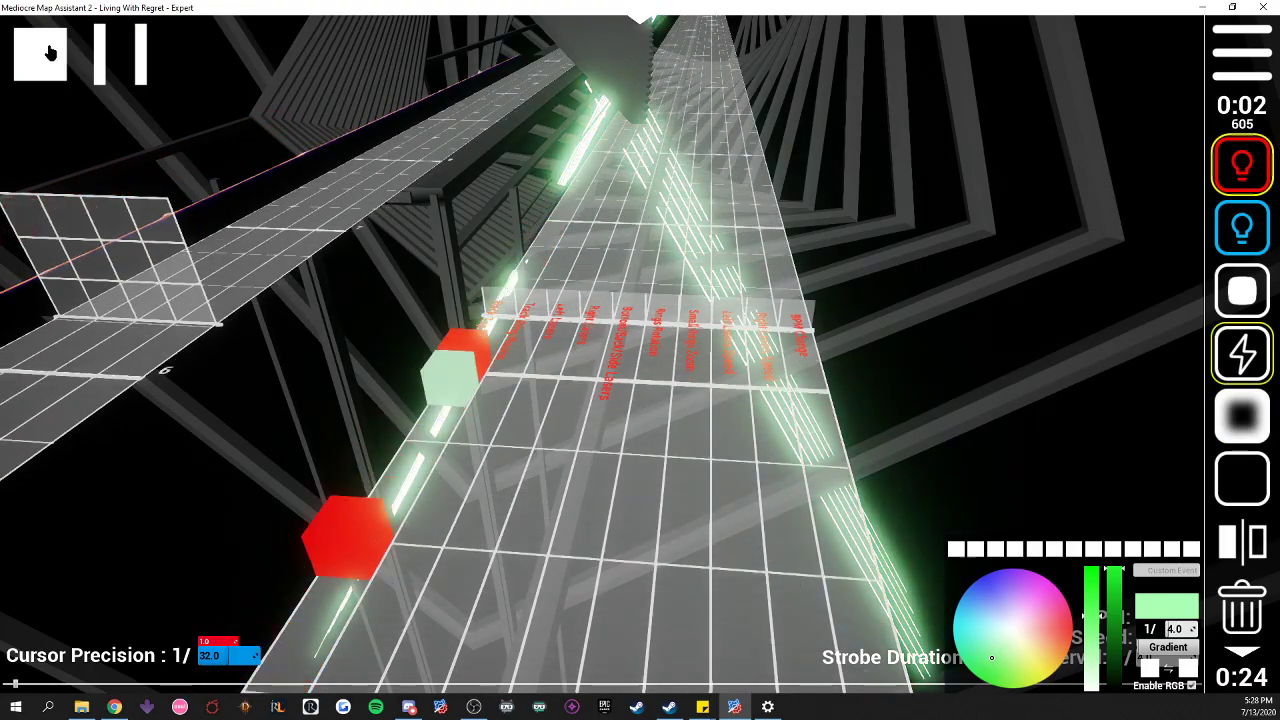
click(50, 52)
- Delete the remaining lighting events from the back lasers lane and hide the RGB colour picker
scroll(630, 316, up, 5)
scroll(630, 316, down, 5)
click(1242, 610)
click(810, 370)
click(513, 275)
click(555, 208)
click(578, 173)
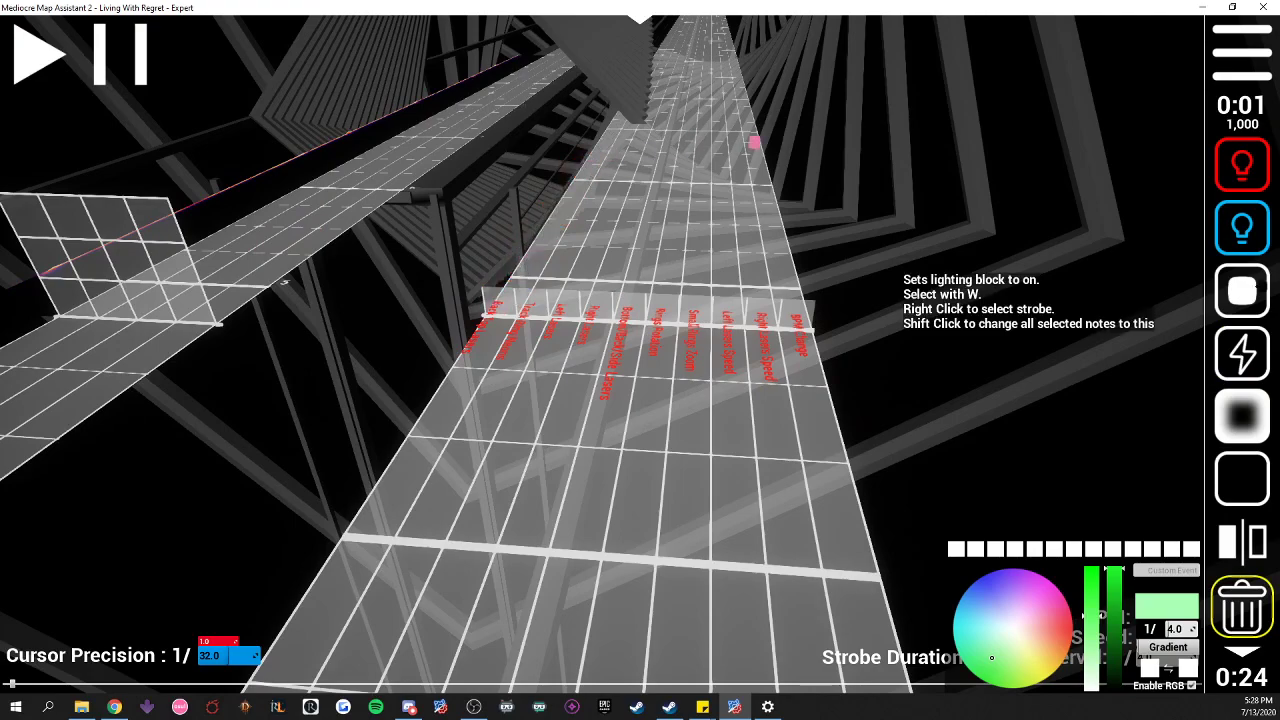
scroll(640, 360, down, 8)
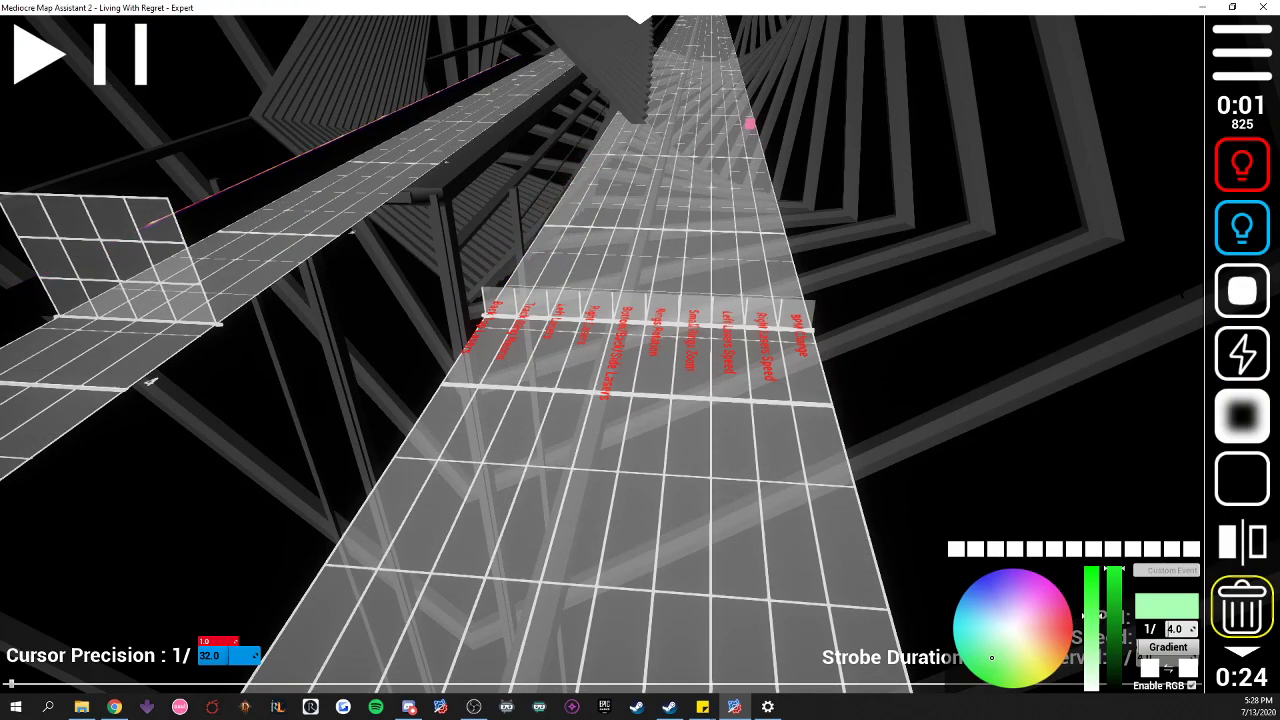
scroll(640, 360, down, 2)
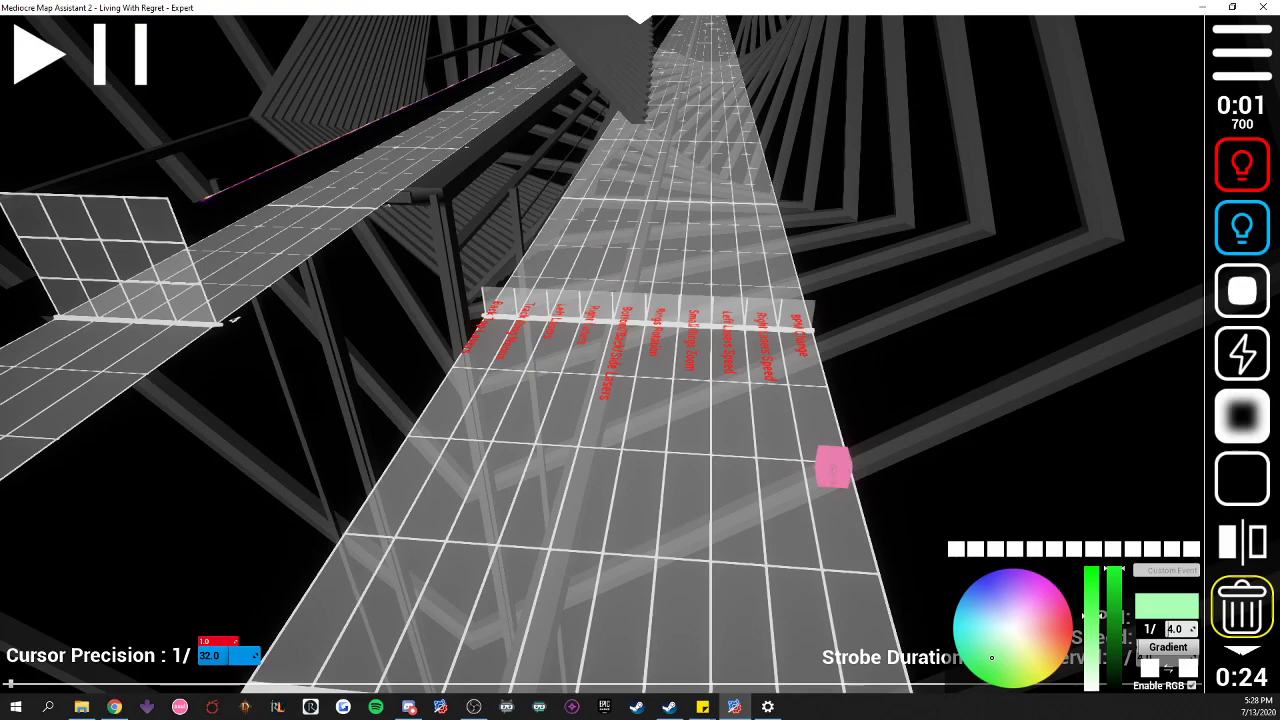
click(1242, 652)
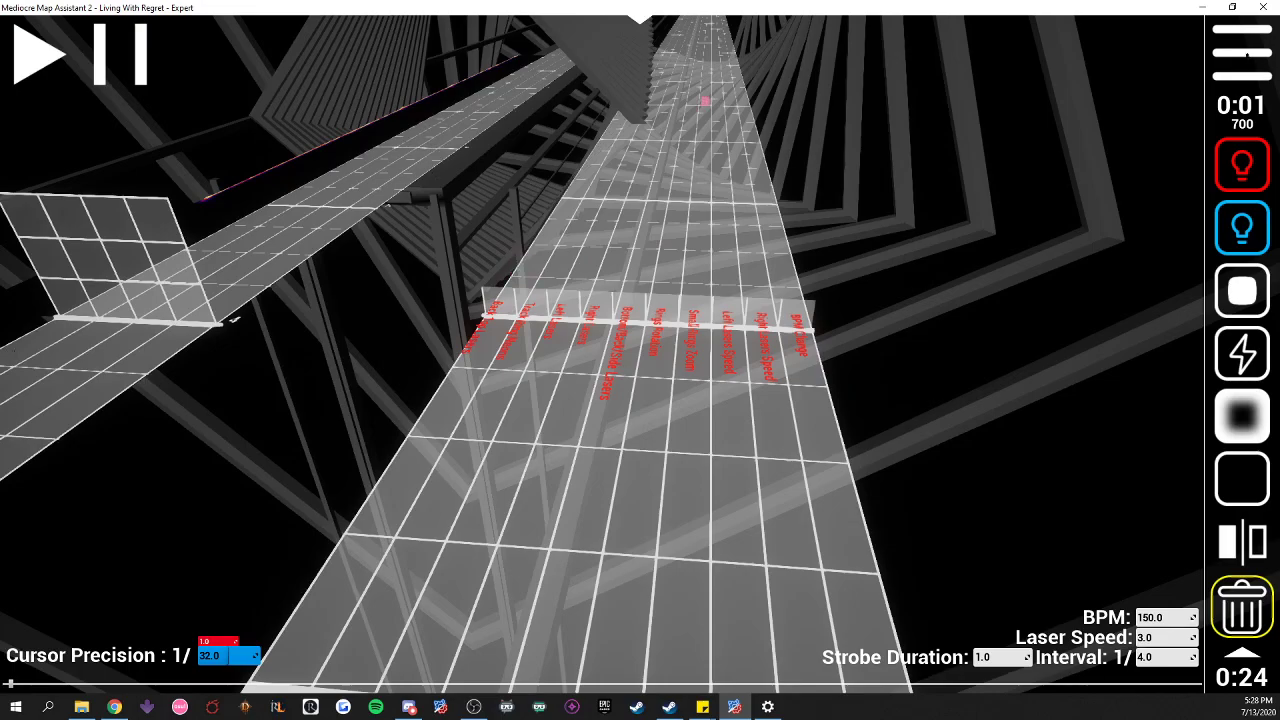
- Save the map and return to the song information page
key(Escape)
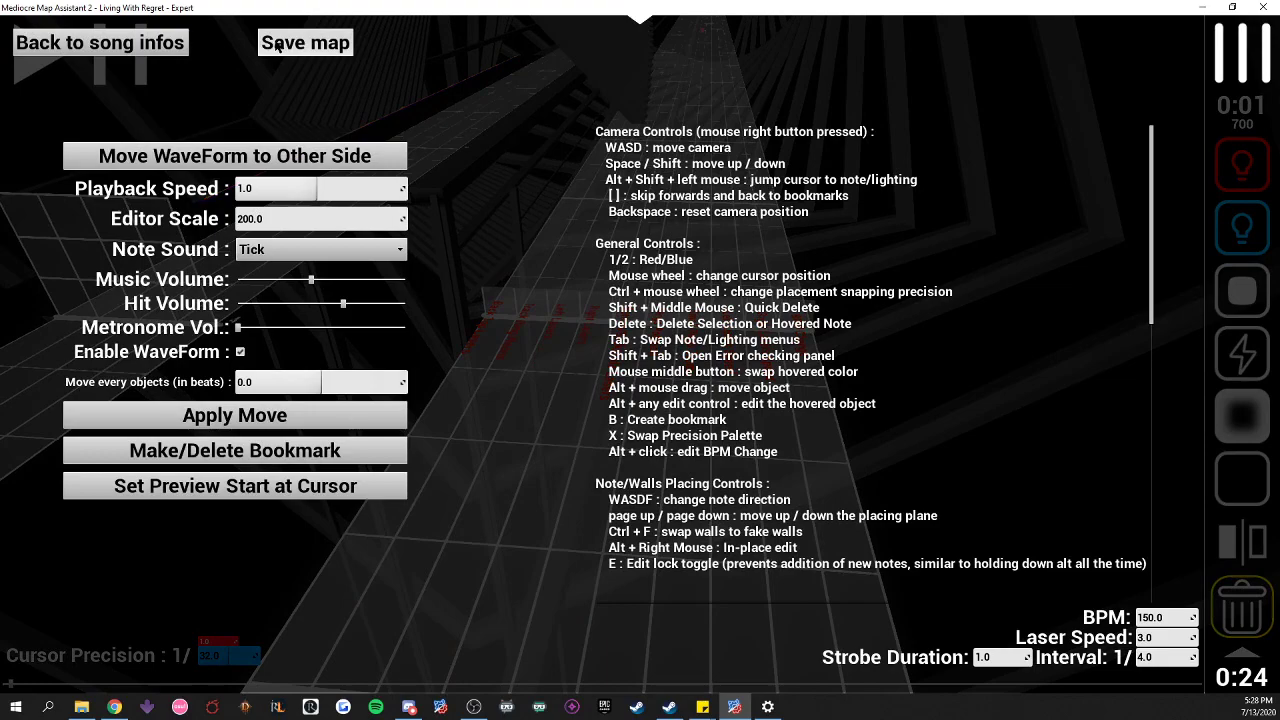
click(282, 45)
click(283, 47)
click(283, 47)
click(283, 47)
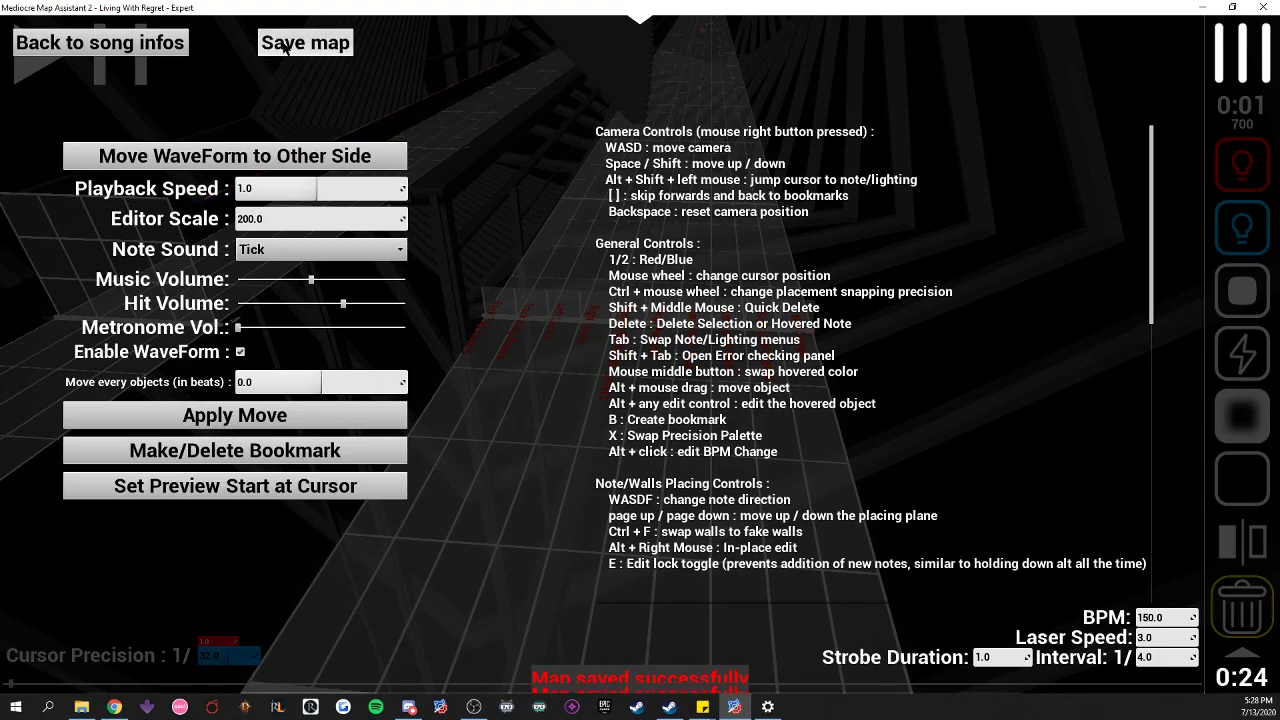
click(287, 47)
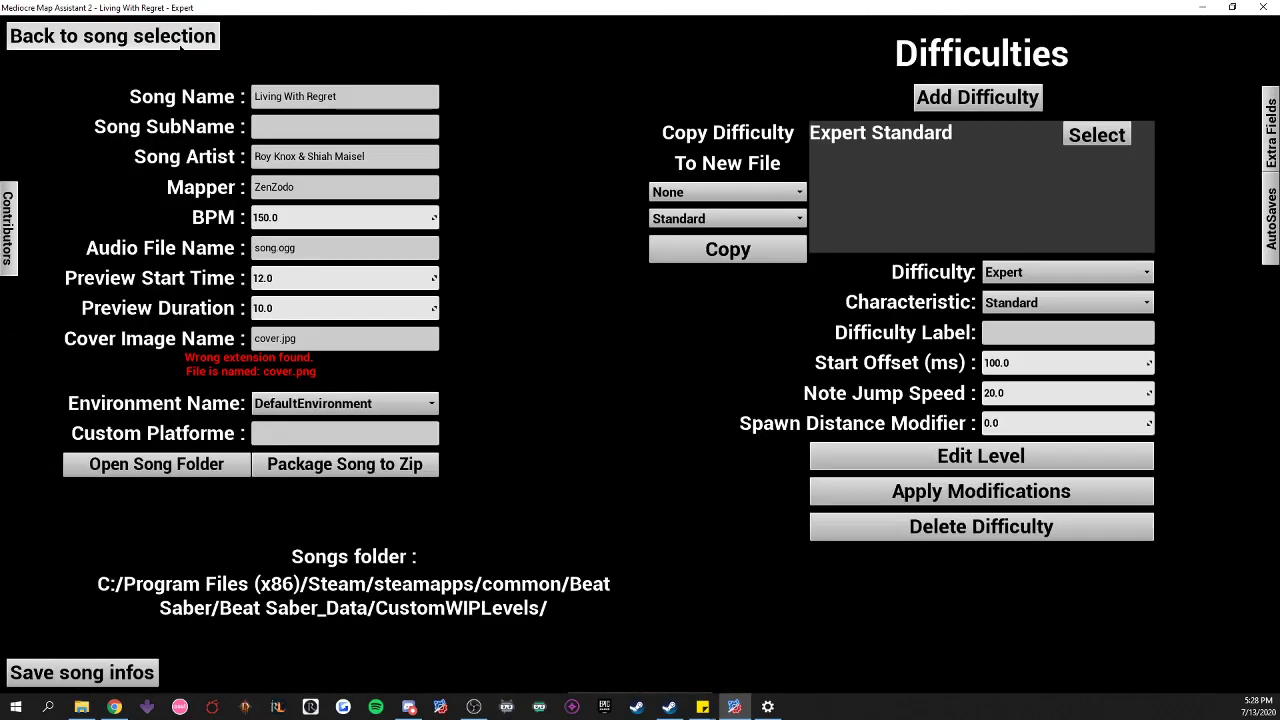
click(150, 43)
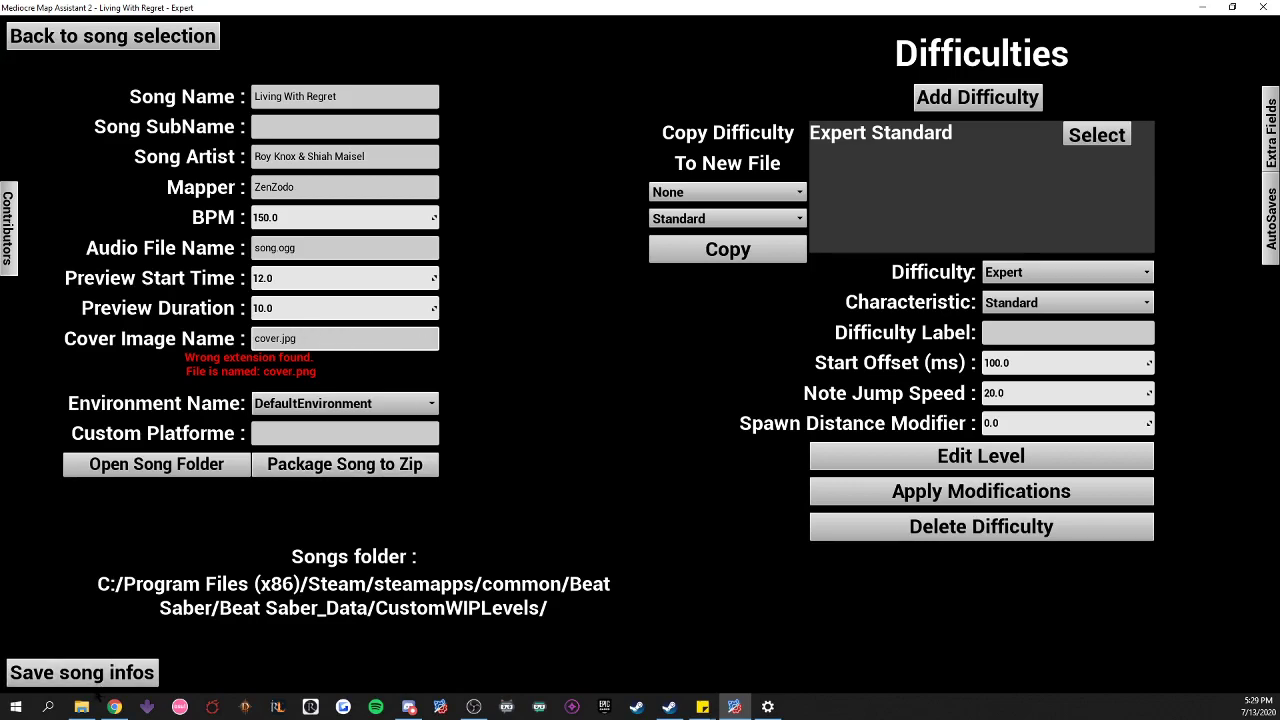
- Switch to File Explorer and open the Tutorial_Song folder inside Beat Saber_Data's CustomWIPLevels folder
click(82, 708)
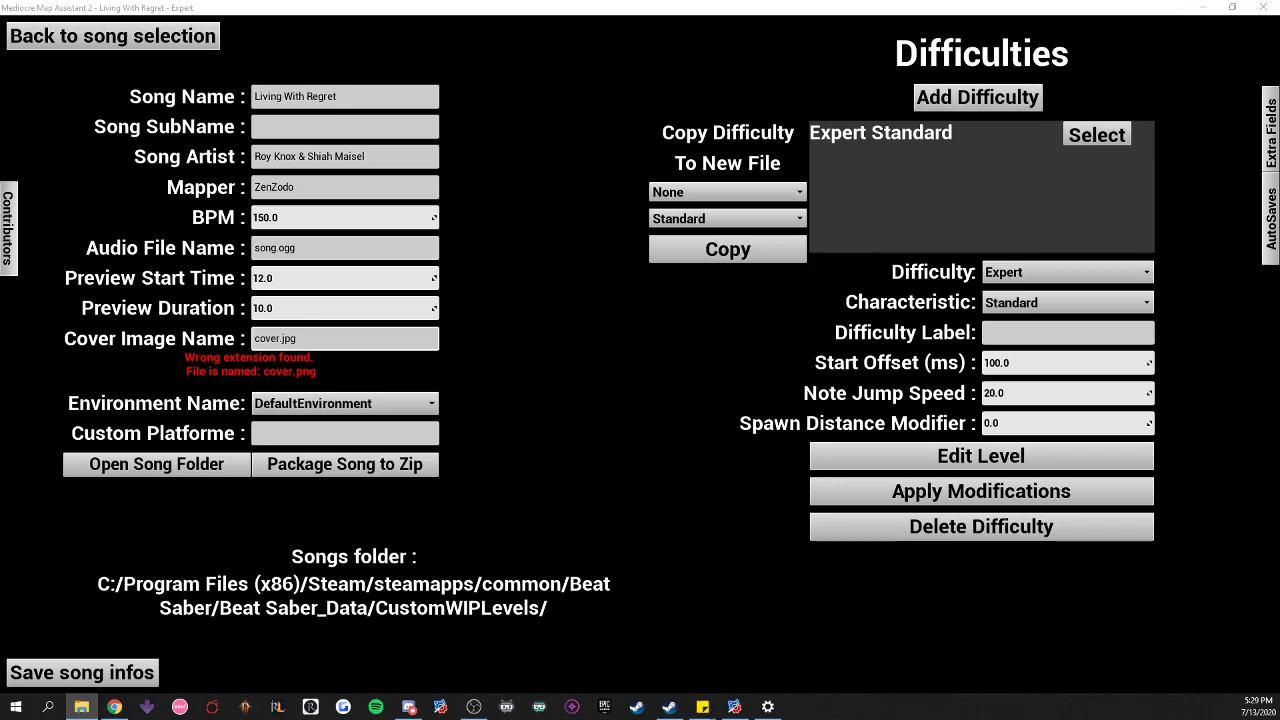
drag(1279, 30, 829, 131)
double_click(710, 225)
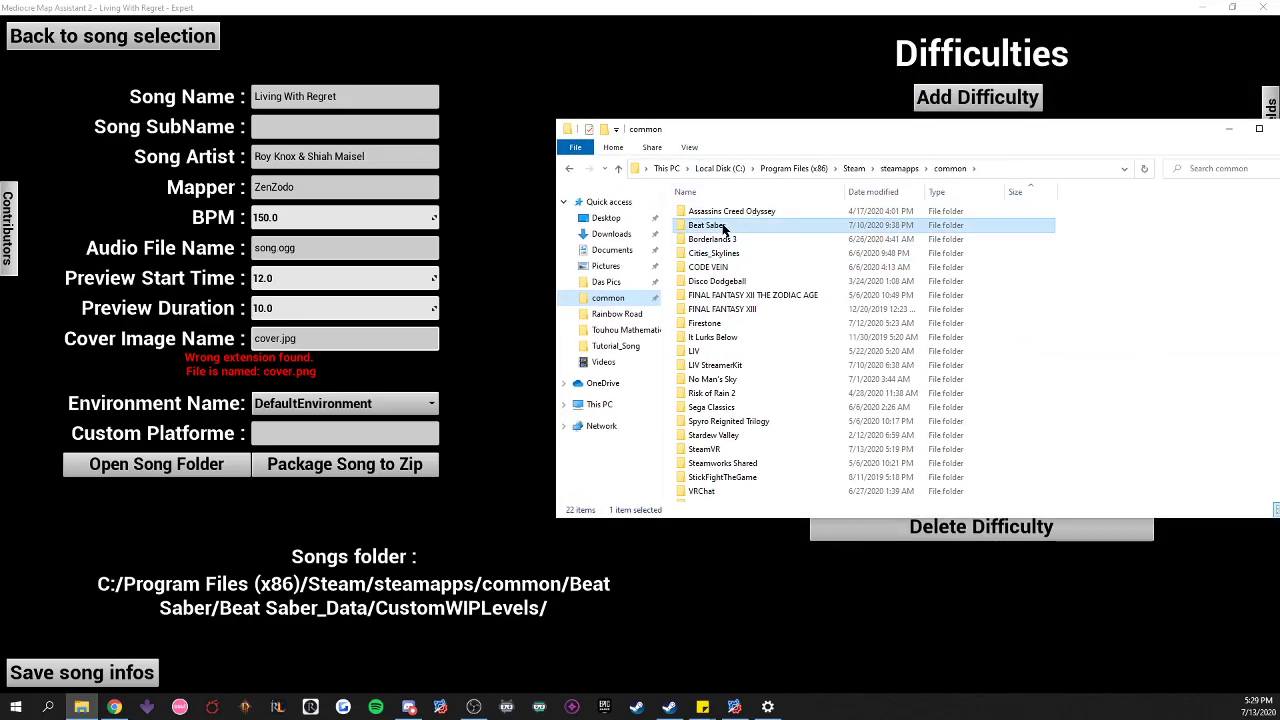
double_click(740, 225)
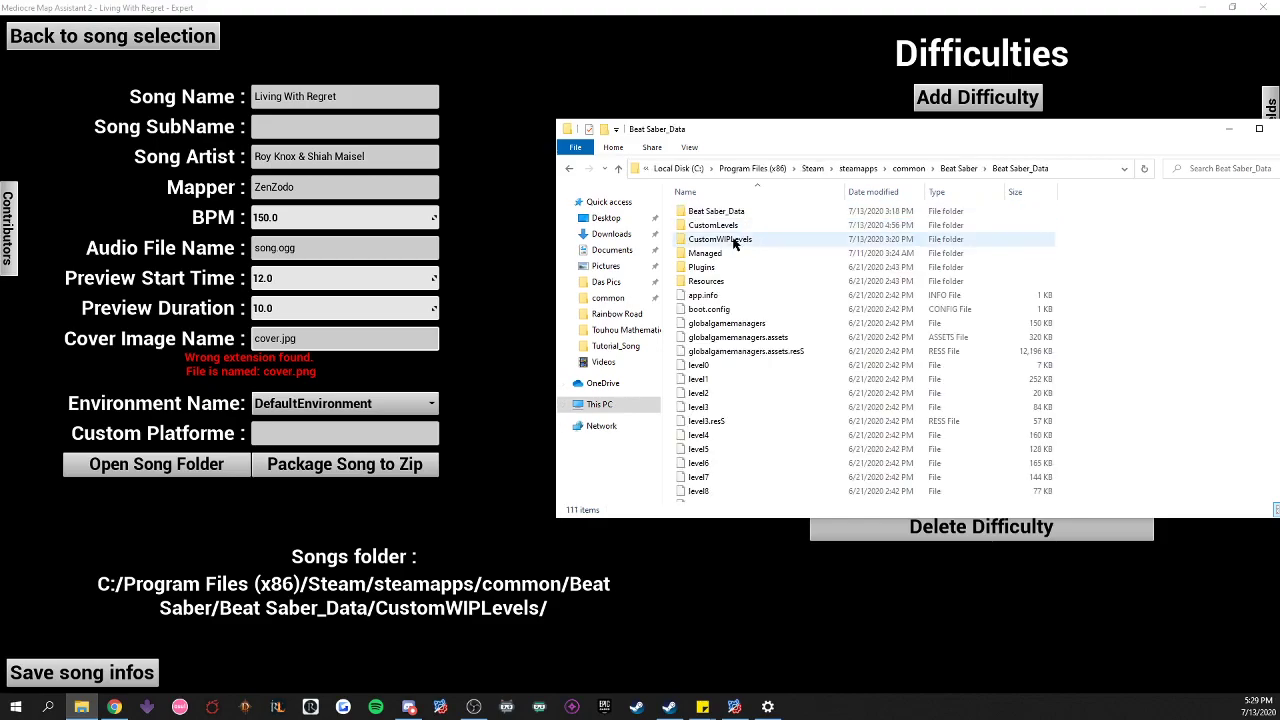
double_click(737, 240)
scroll(741, 316, down, 20)
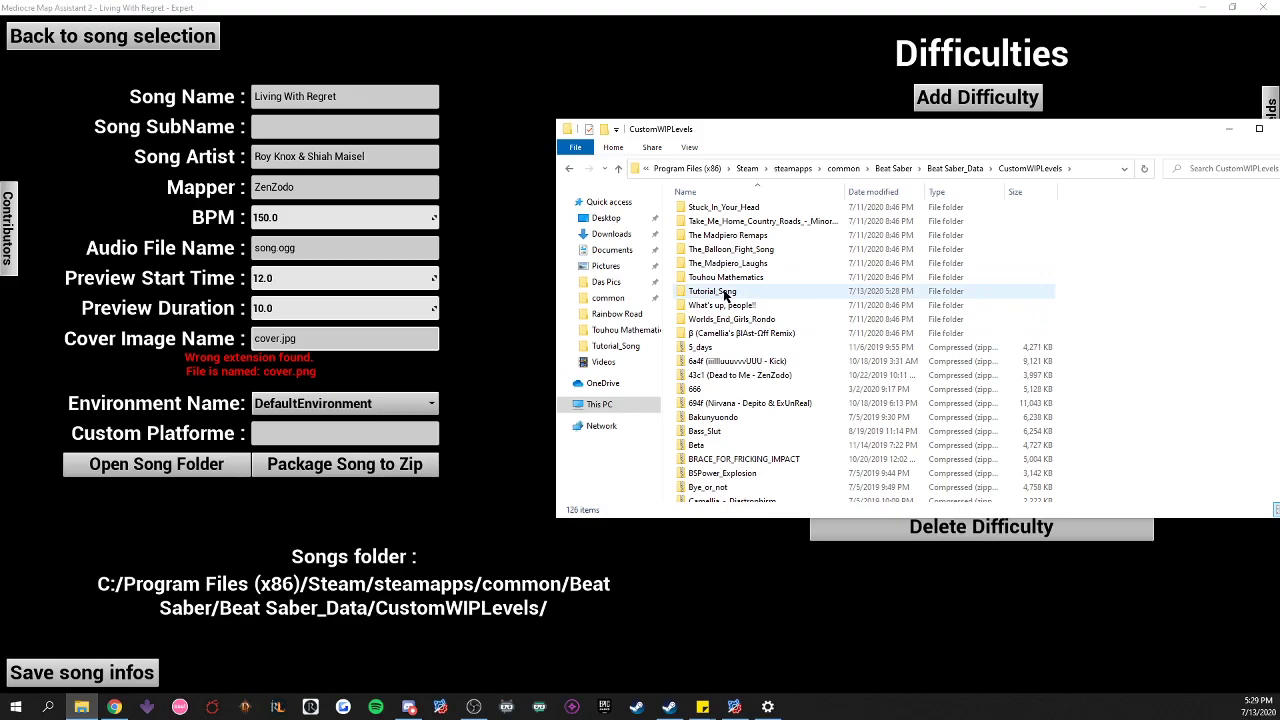
double_click(722, 291)
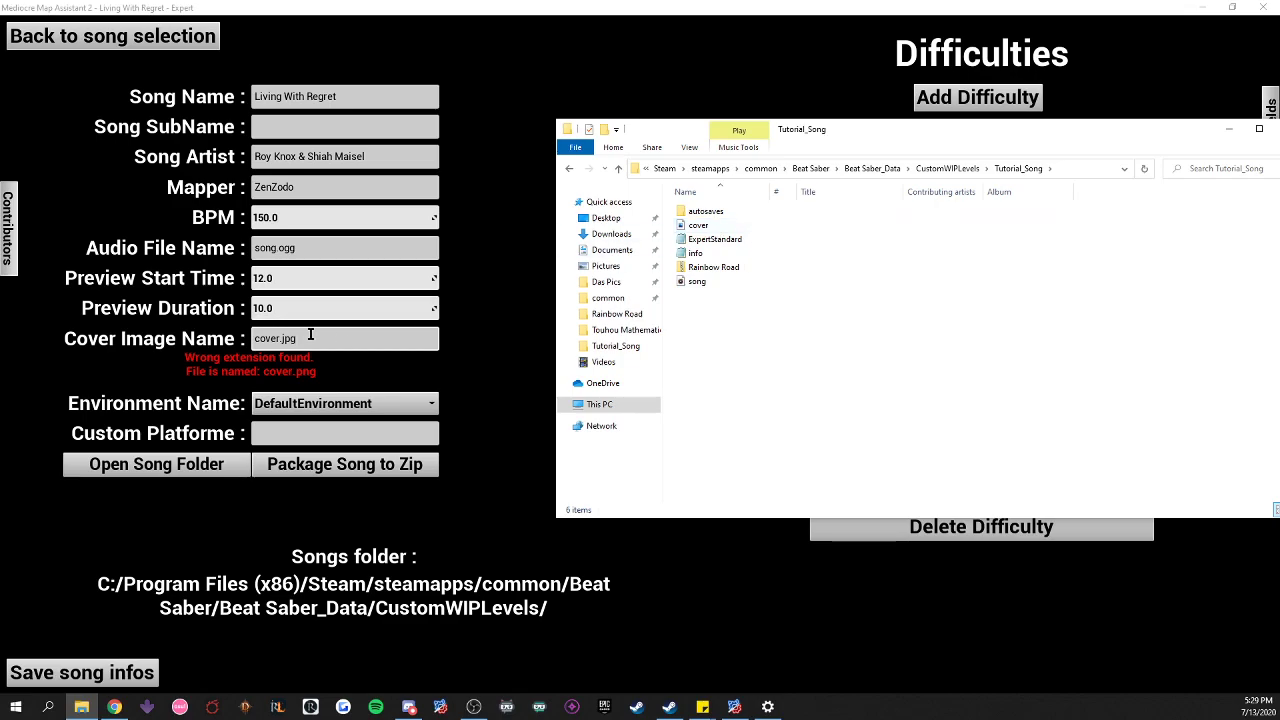
- Change the cover image name of the song to cover.png
click(310, 336)
drag(310, 337, 279, 337)
key(BackSpace)
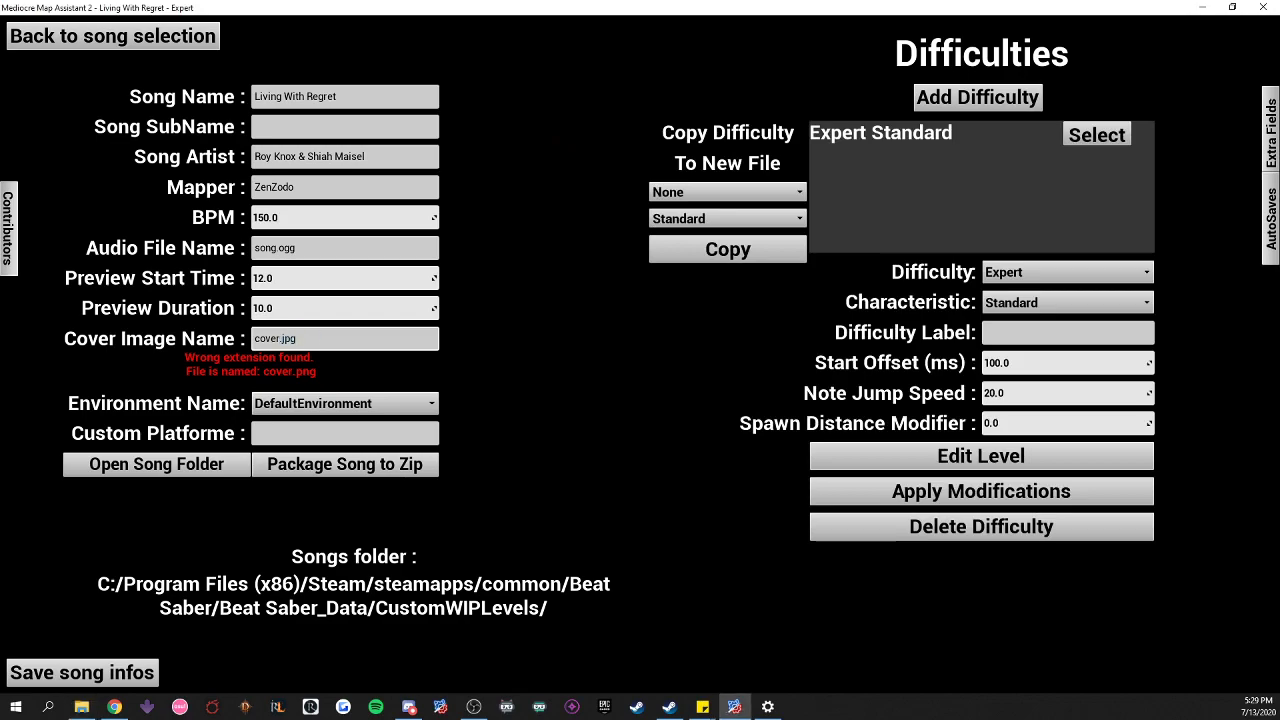
text(png)
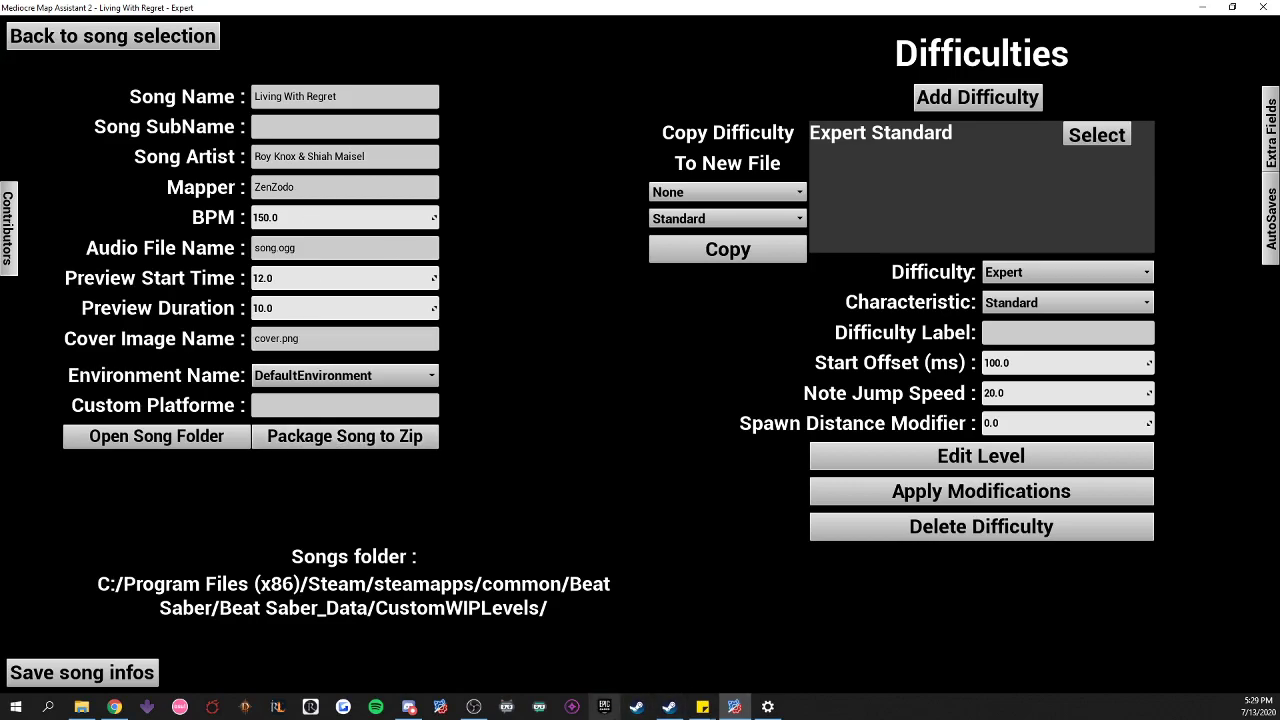
- Close the Tutorial_Song folder window and package the song to a zip file
click(81, 707)
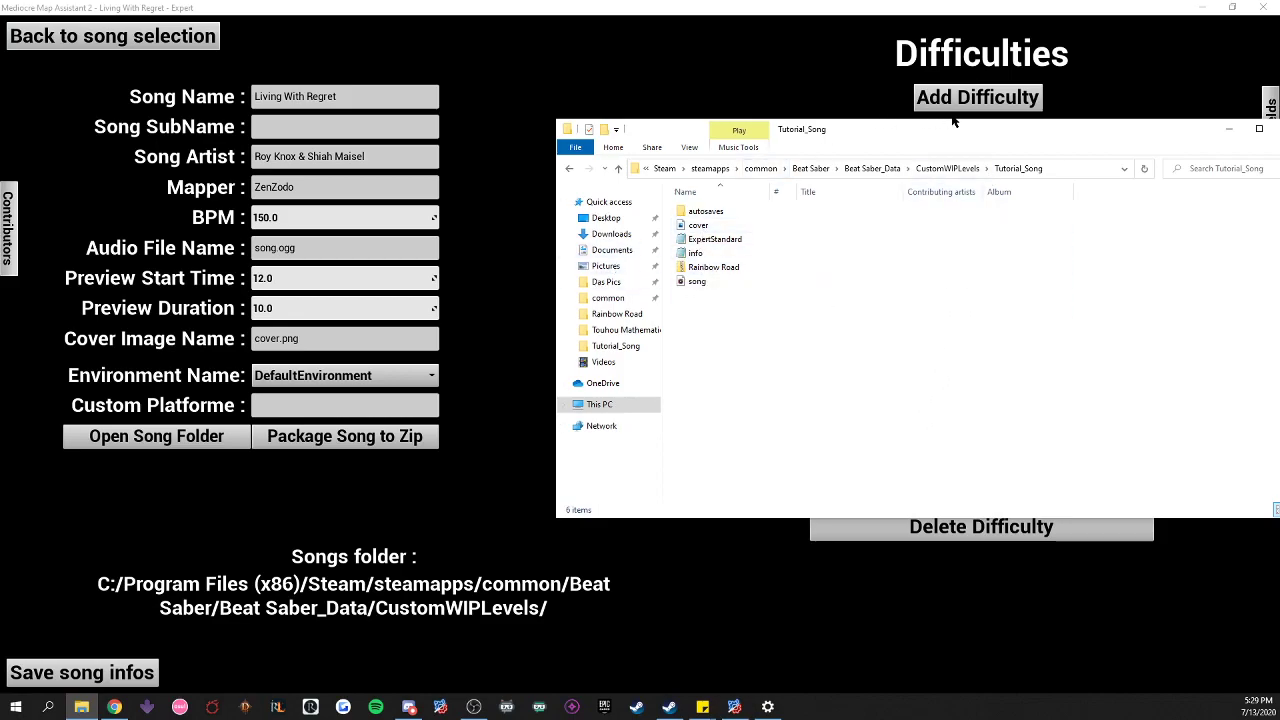
drag(955, 127, 902, 122)
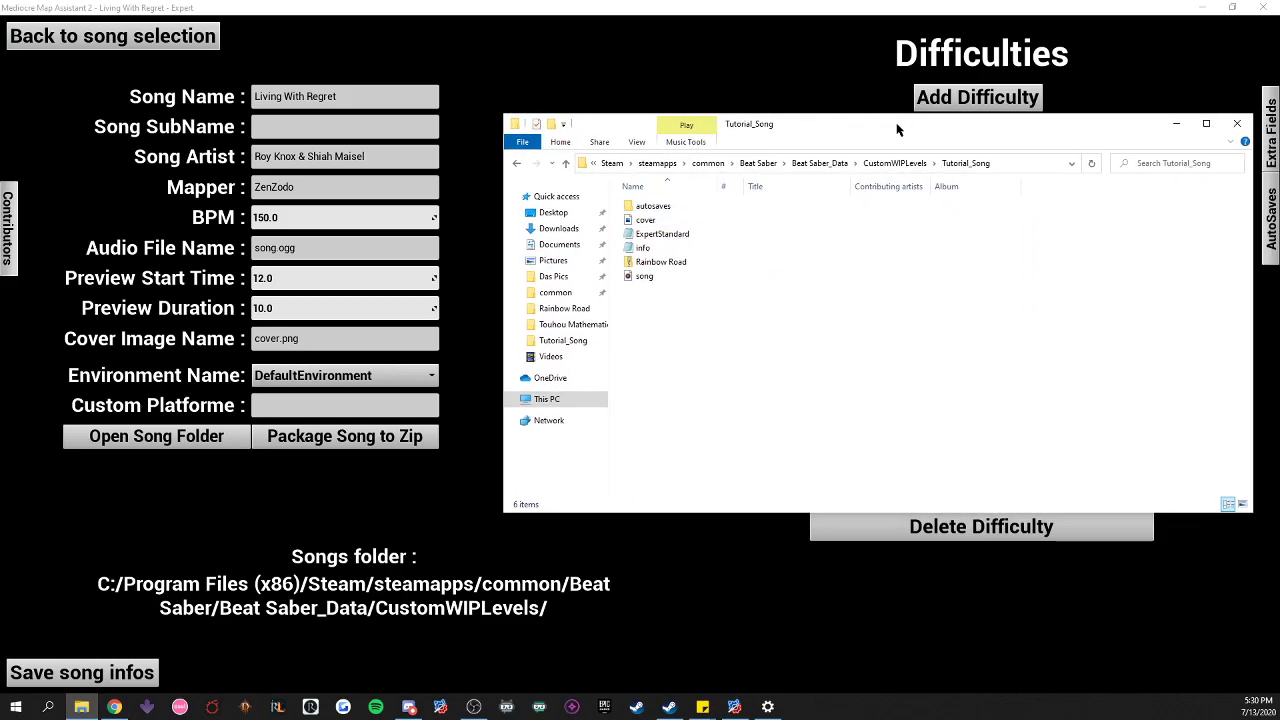
click(1237, 124)
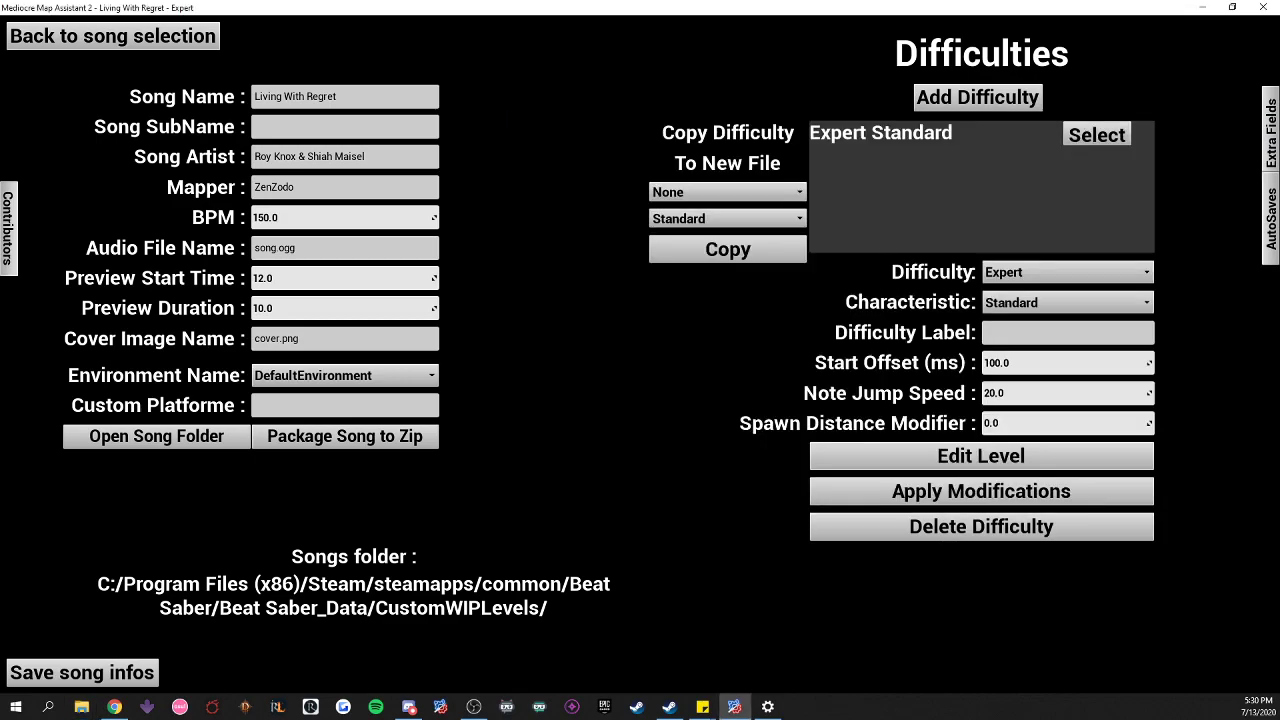
click(409, 442)
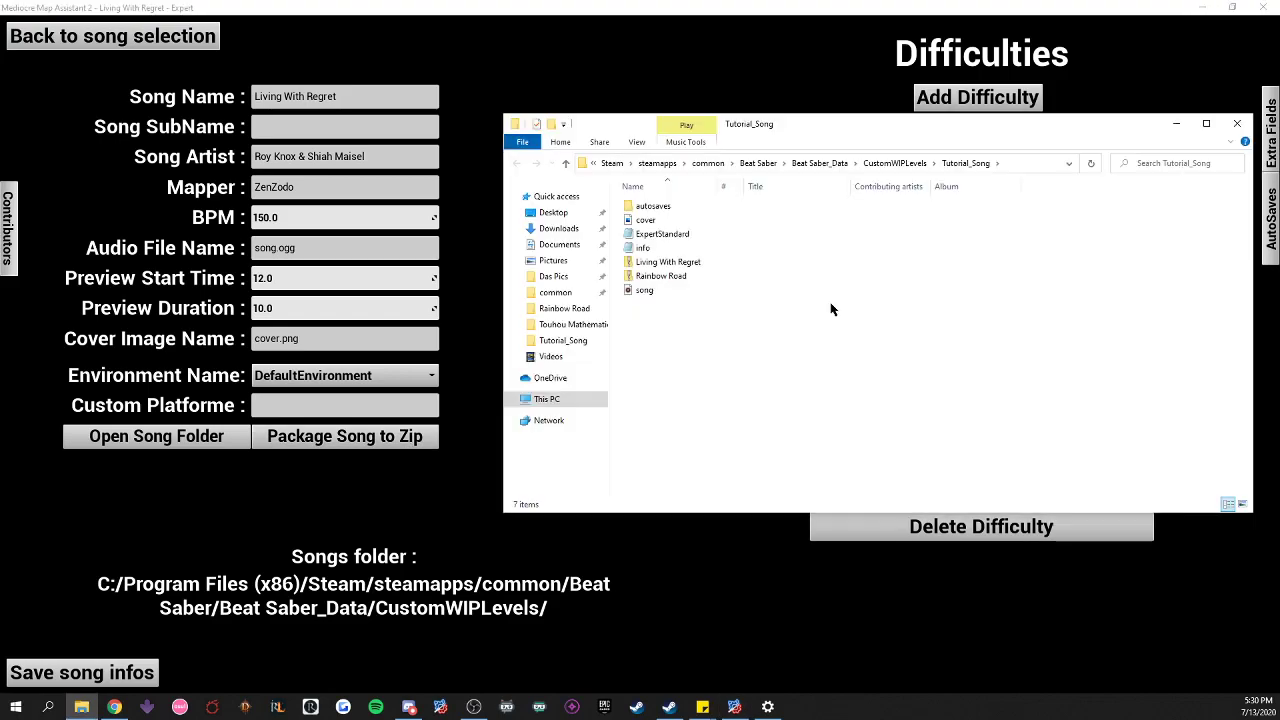
- Delete the Rainbow Road zip from the Tutorial_Song folder, and reopen that folder by way of CustomWIPLevels
right_click(666, 276)
click(700, 519)
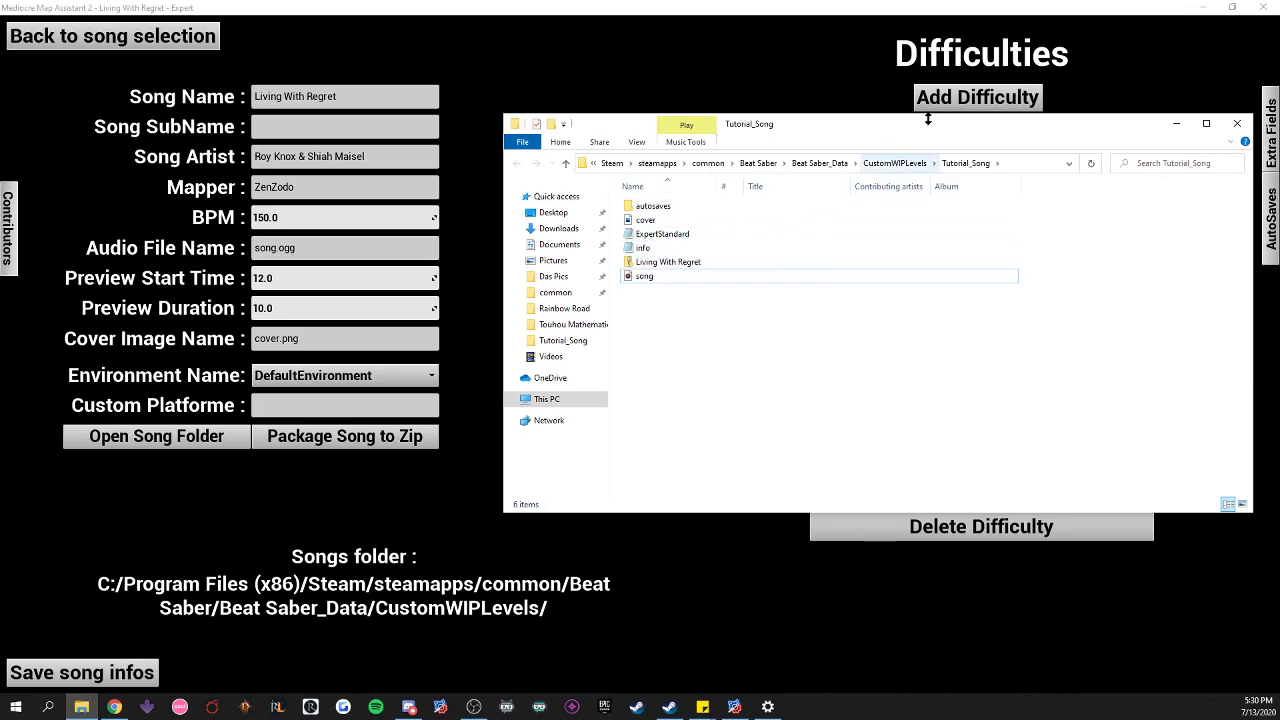
click(894, 163)
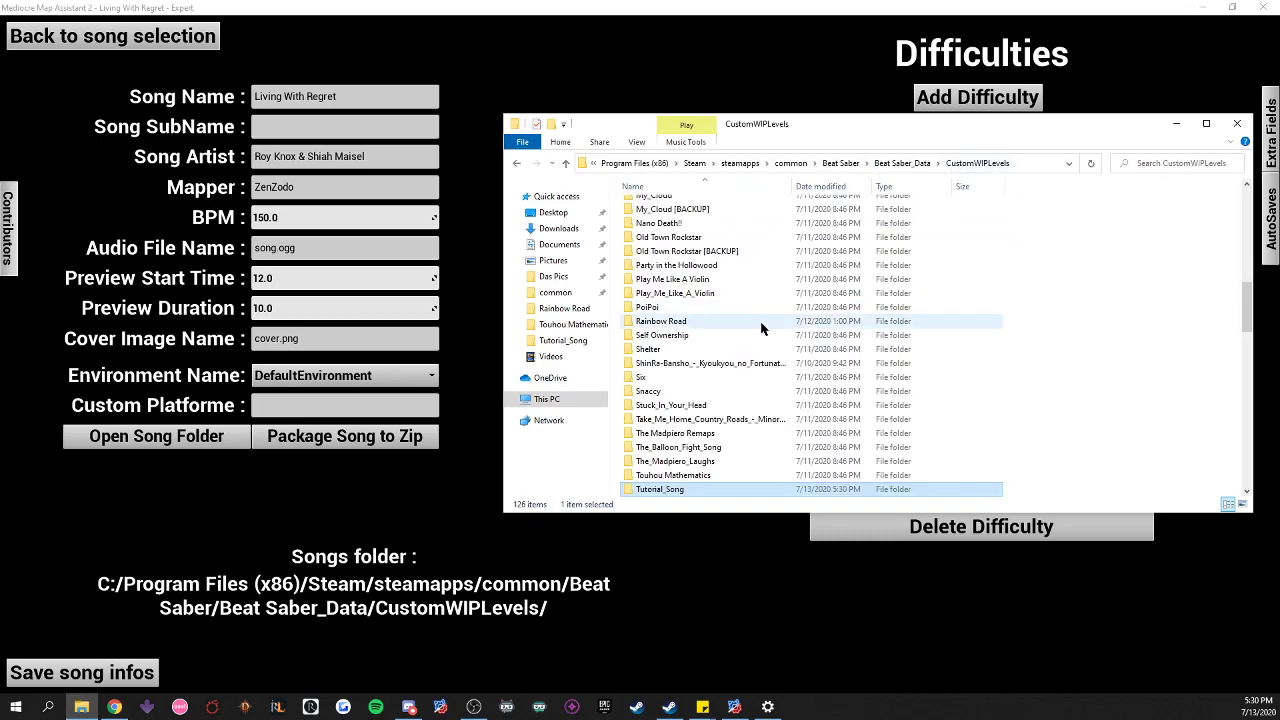
double_click(655, 280)
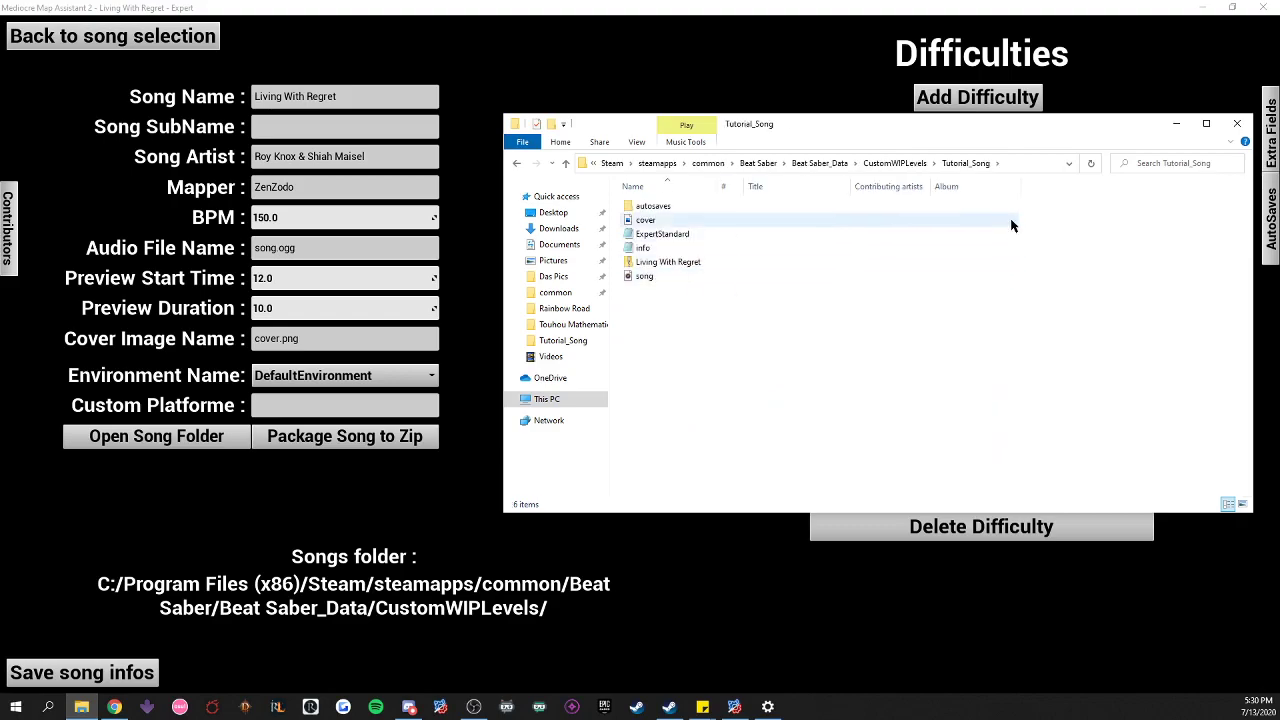
- Go back to the song selection, and switch to Chrome to open beatsaver.com in a new tab
click(112, 36)
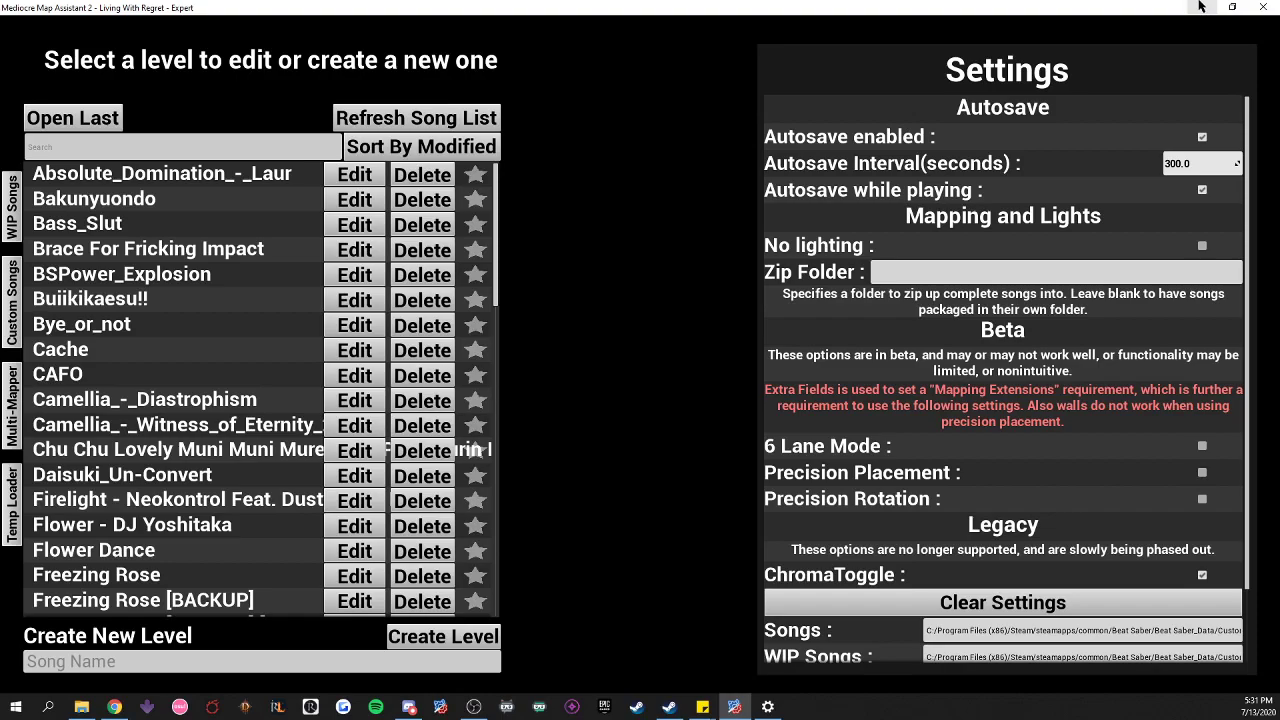
click(1200, 6)
click(114, 707)
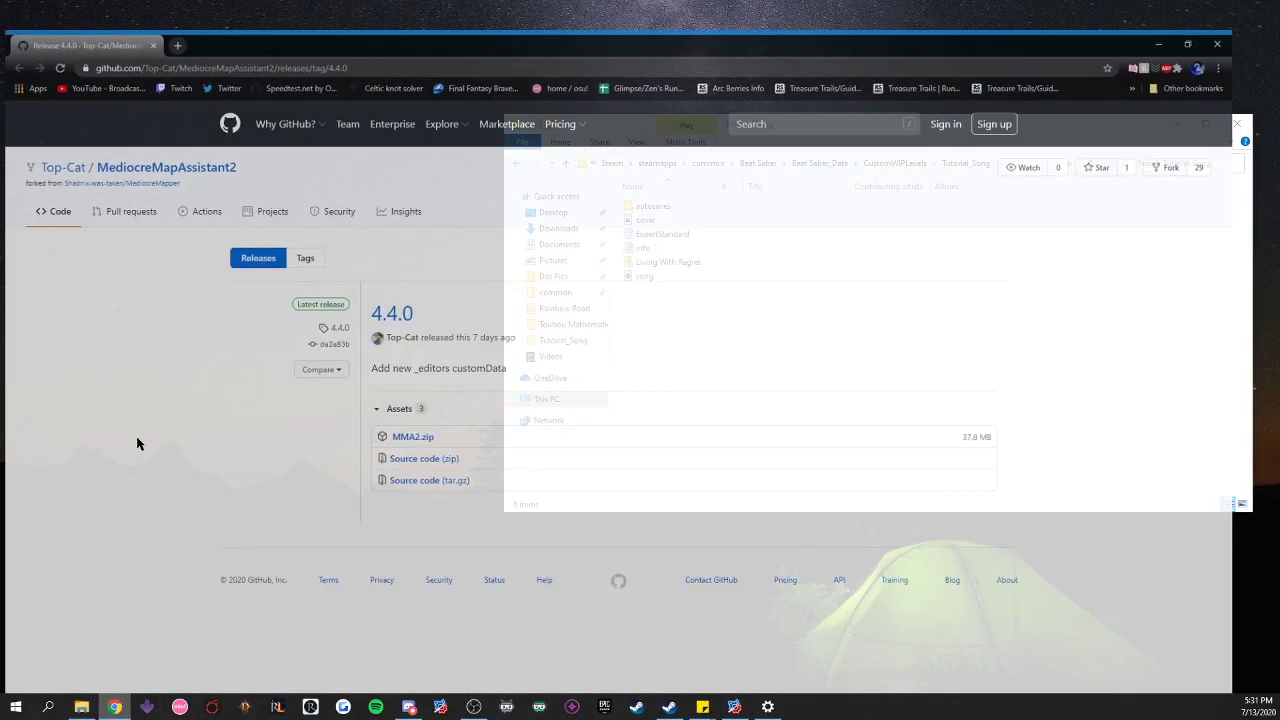
click(178, 10)
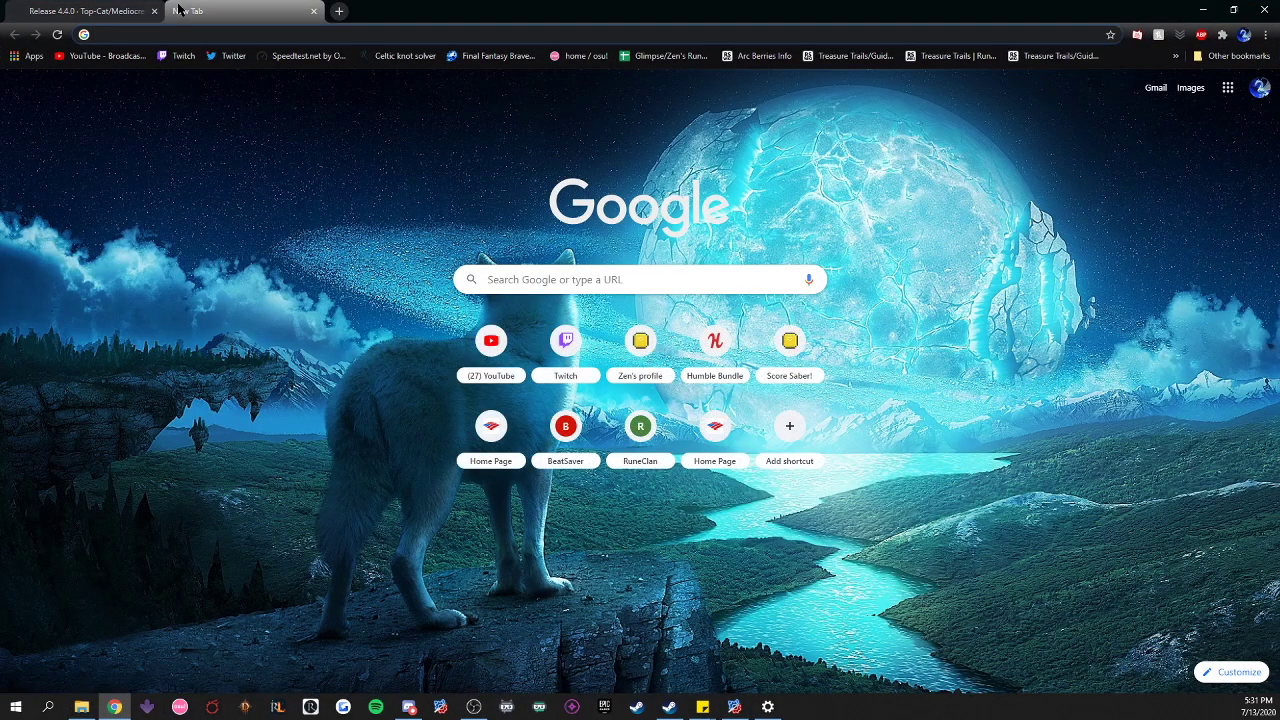
text(beatsaver)
text(.com)
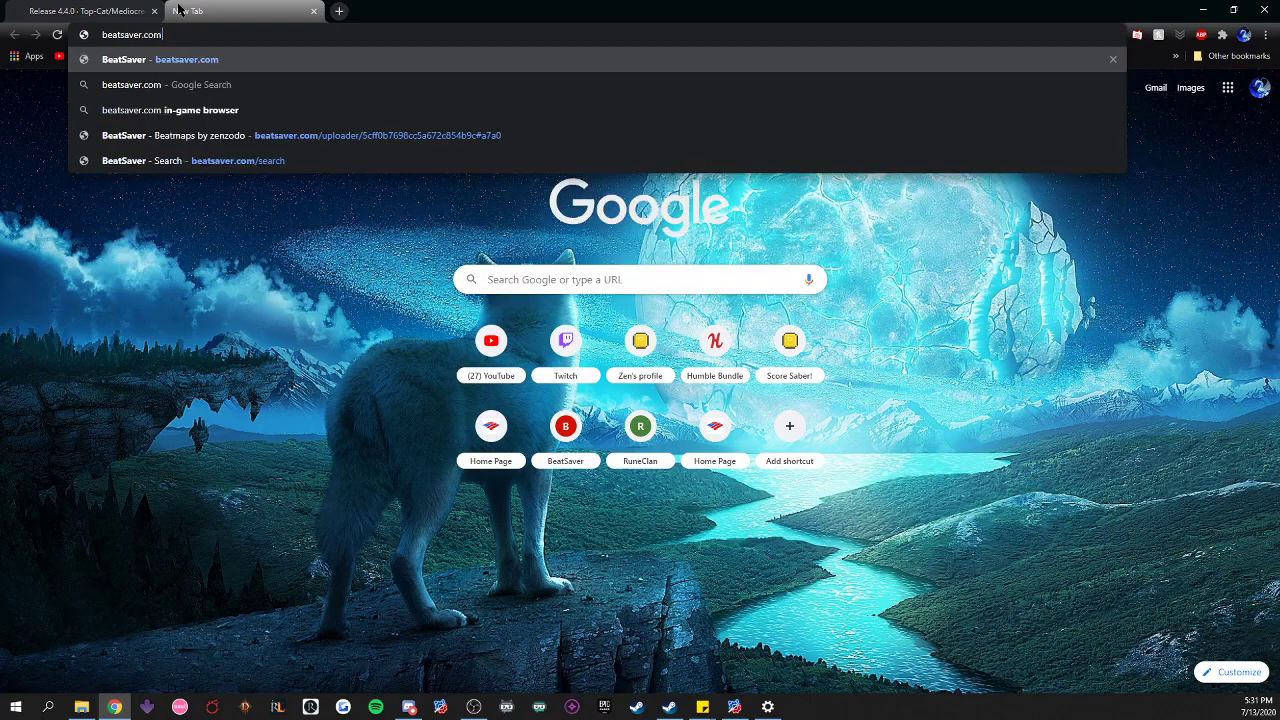
key(Return)
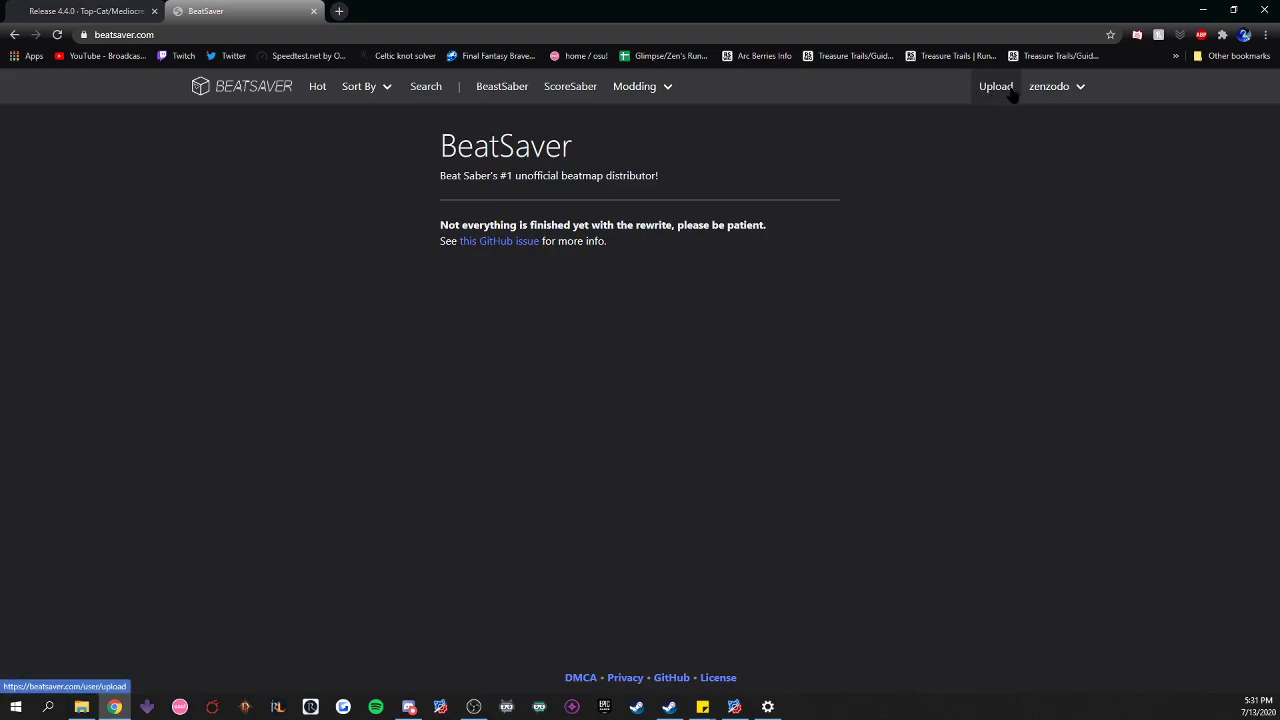
- Open the beatmap upload form and enter "Living With Regret" as the beatmap title
mouse_move(1078, 100)
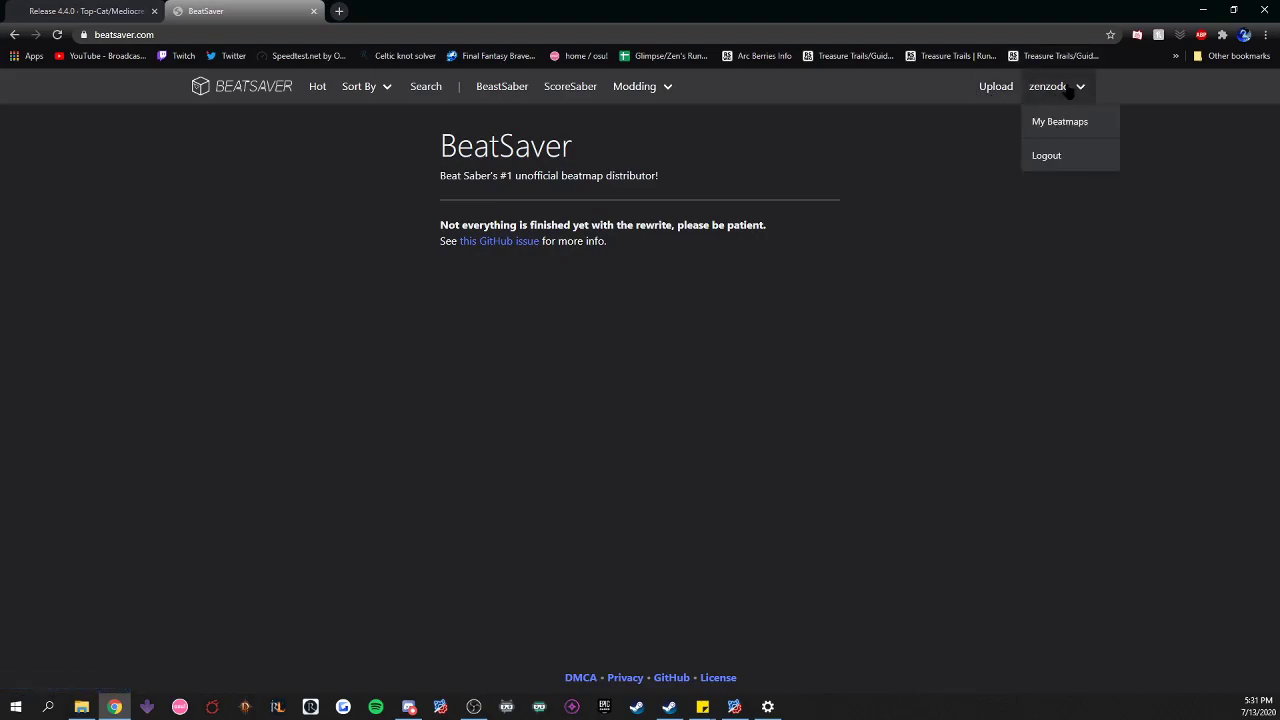
click(1001, 87)
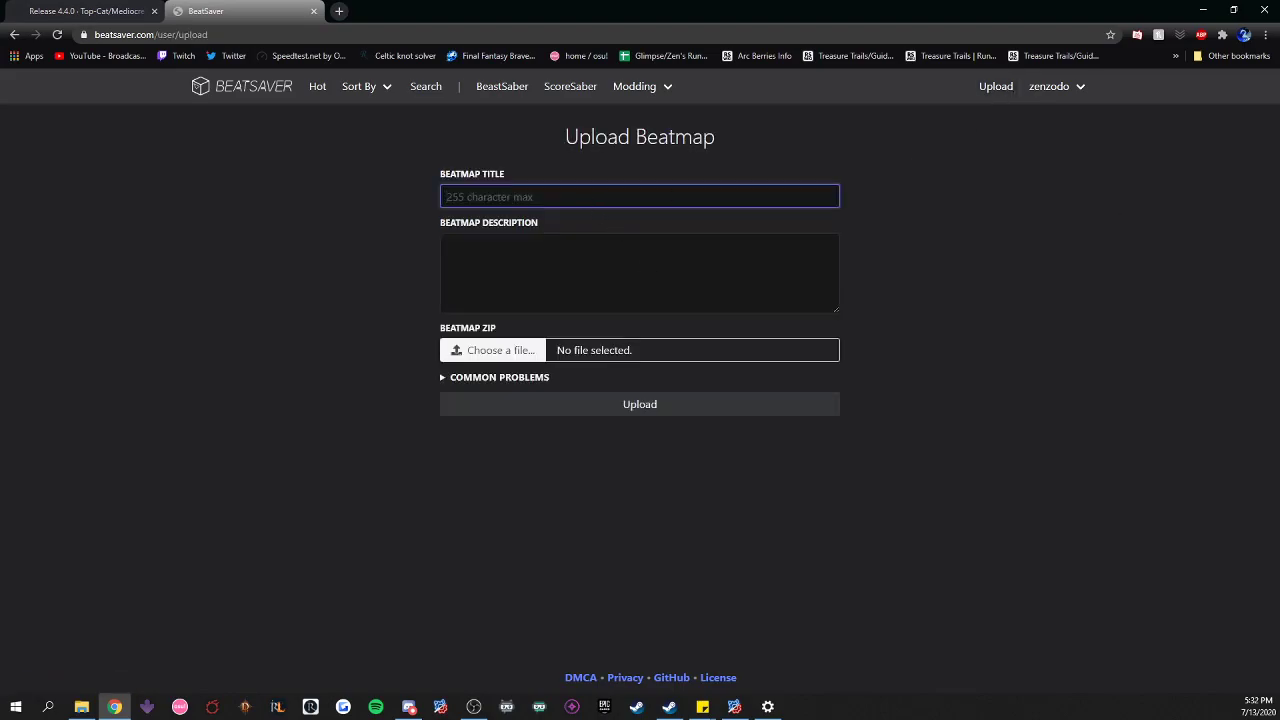
text(Living With Regret)
- Fill in a description crediting the mapper "for a tutorial video on how to map songs!" and attach Living With Regret.zip as the beatmap zip
click(640, 286)
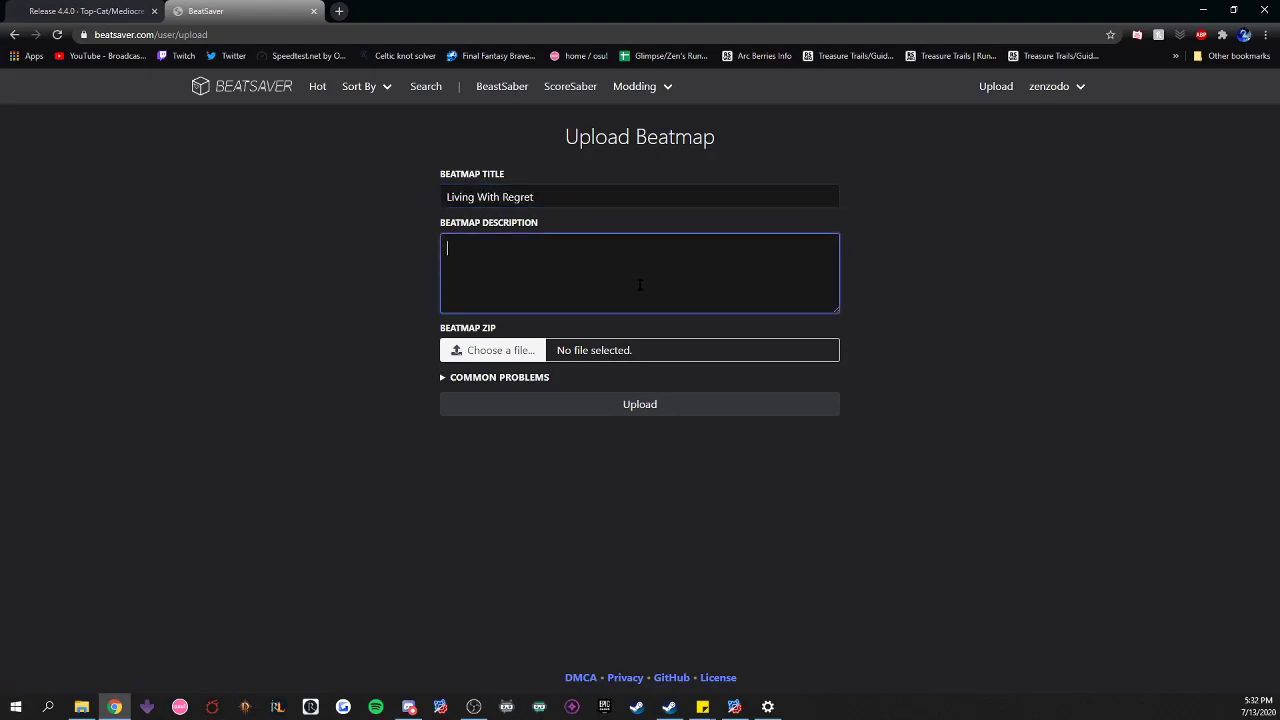
text(Mapped by ZenZodo for a t)
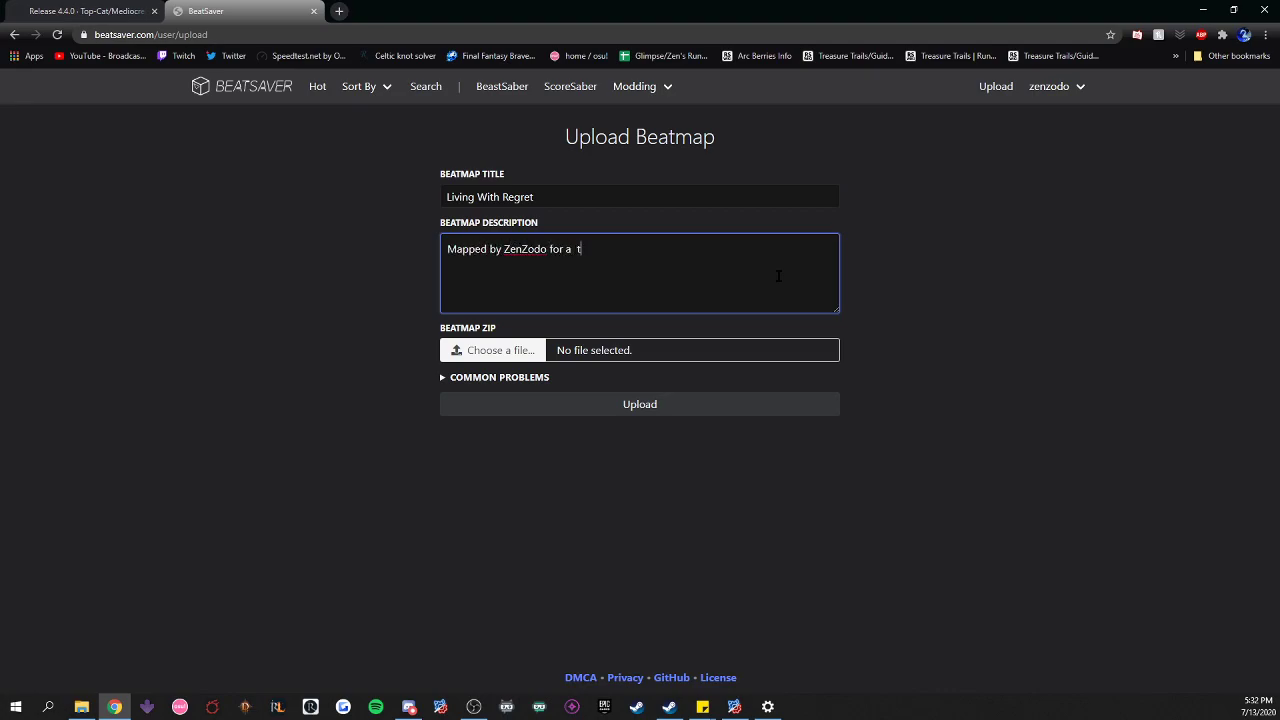
text(utorial video on how )
text(ty)
key(BackSpace)
text(o map)
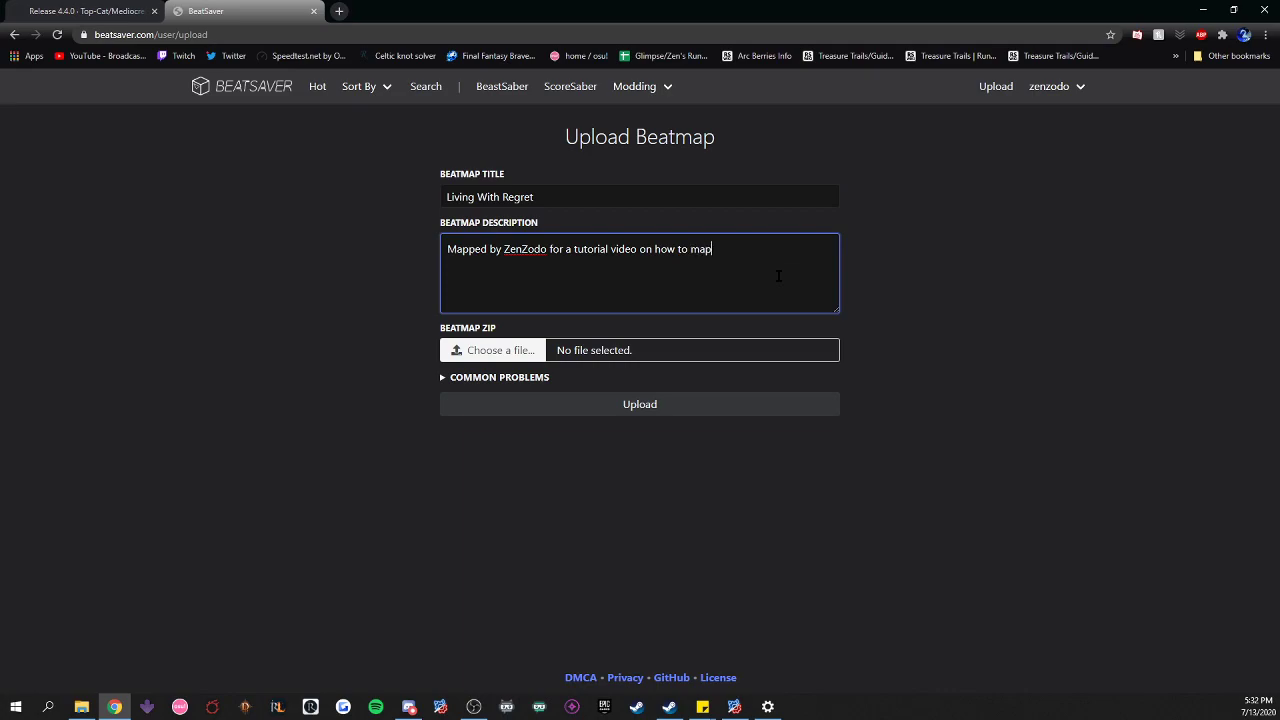
text( songs!)
click(479, 351)
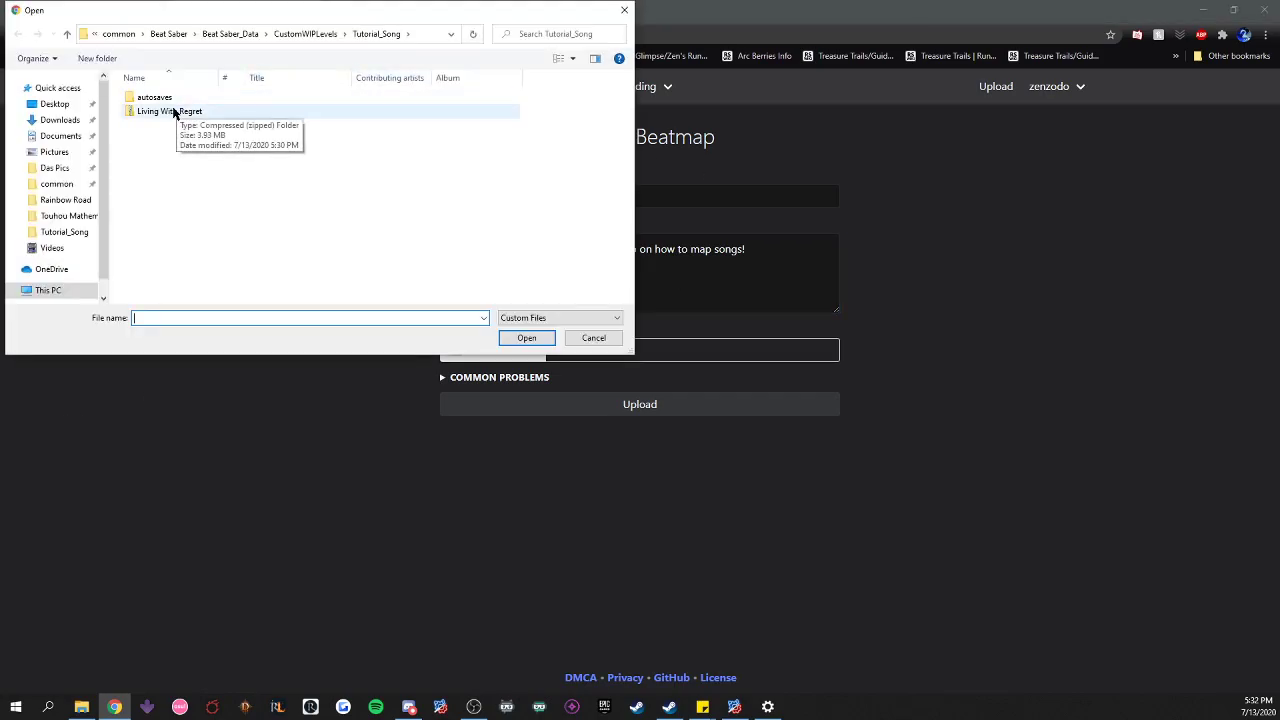
double_click(170, 111)
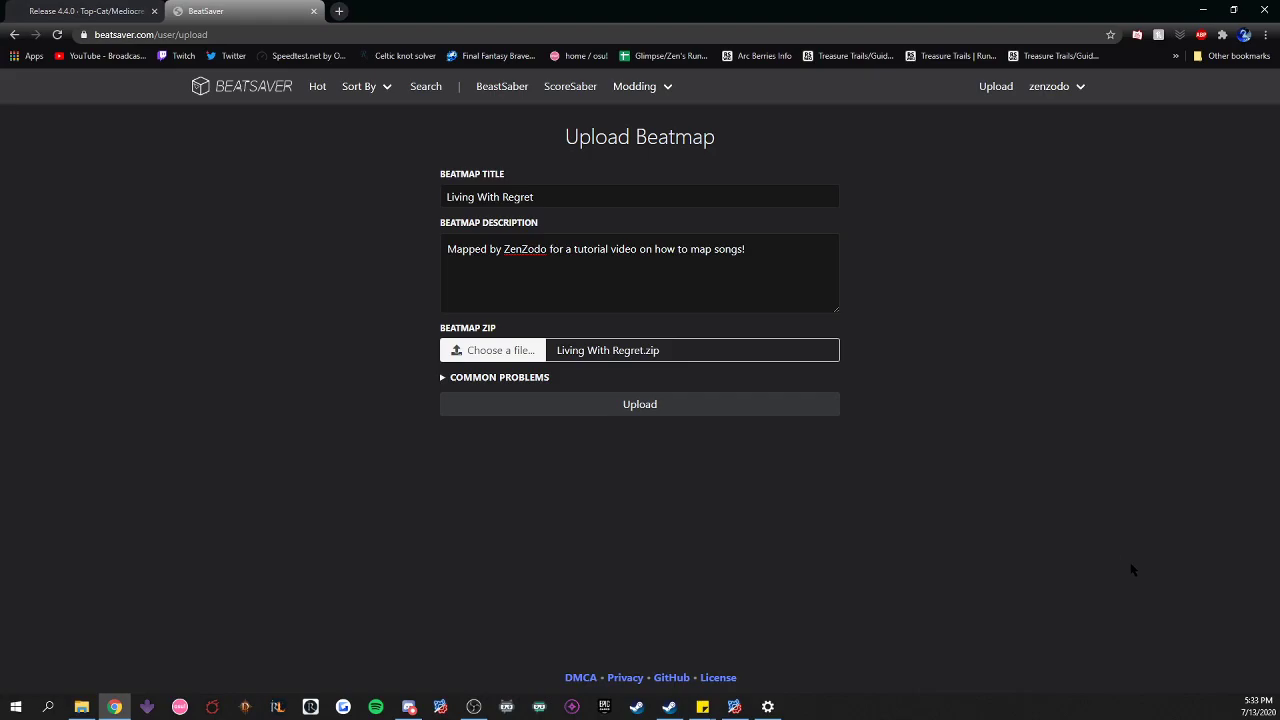
- View the account's own beatmaps and examine the key of the Touhou Mathematics map
mouse_move(1040, 96)
click(1045, 120)
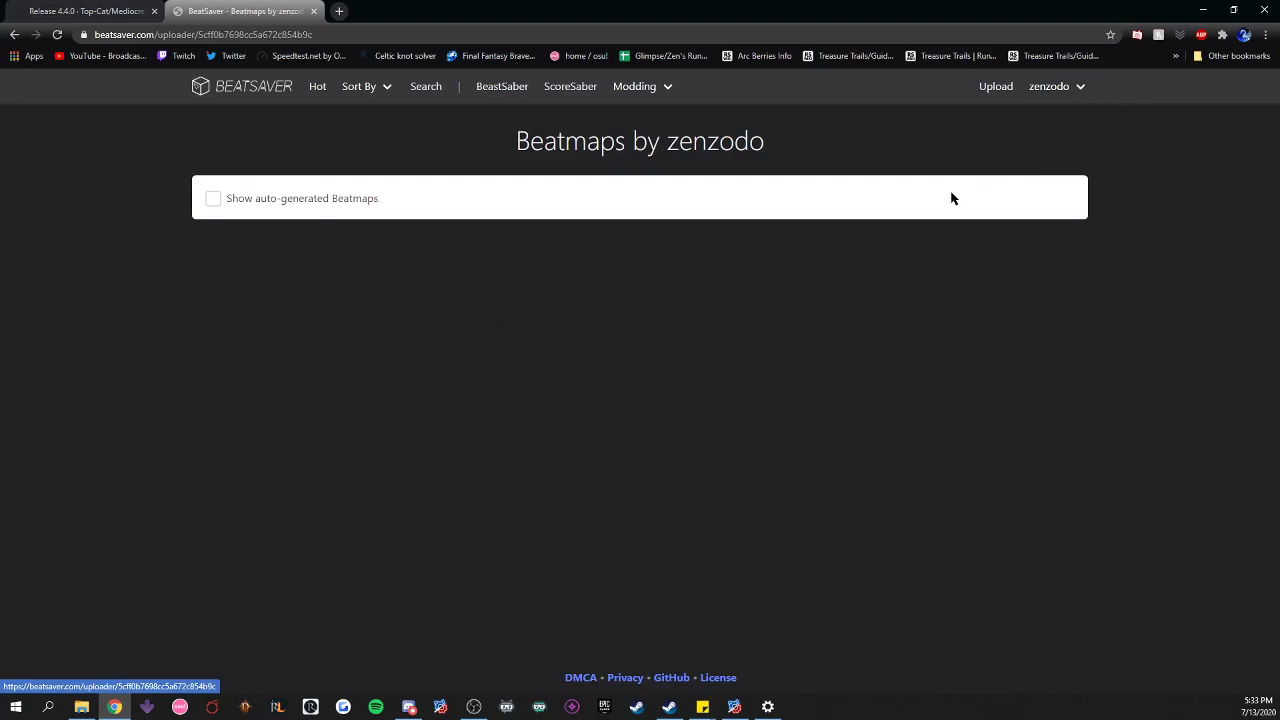
drag(1022, 250, 1064, 248)
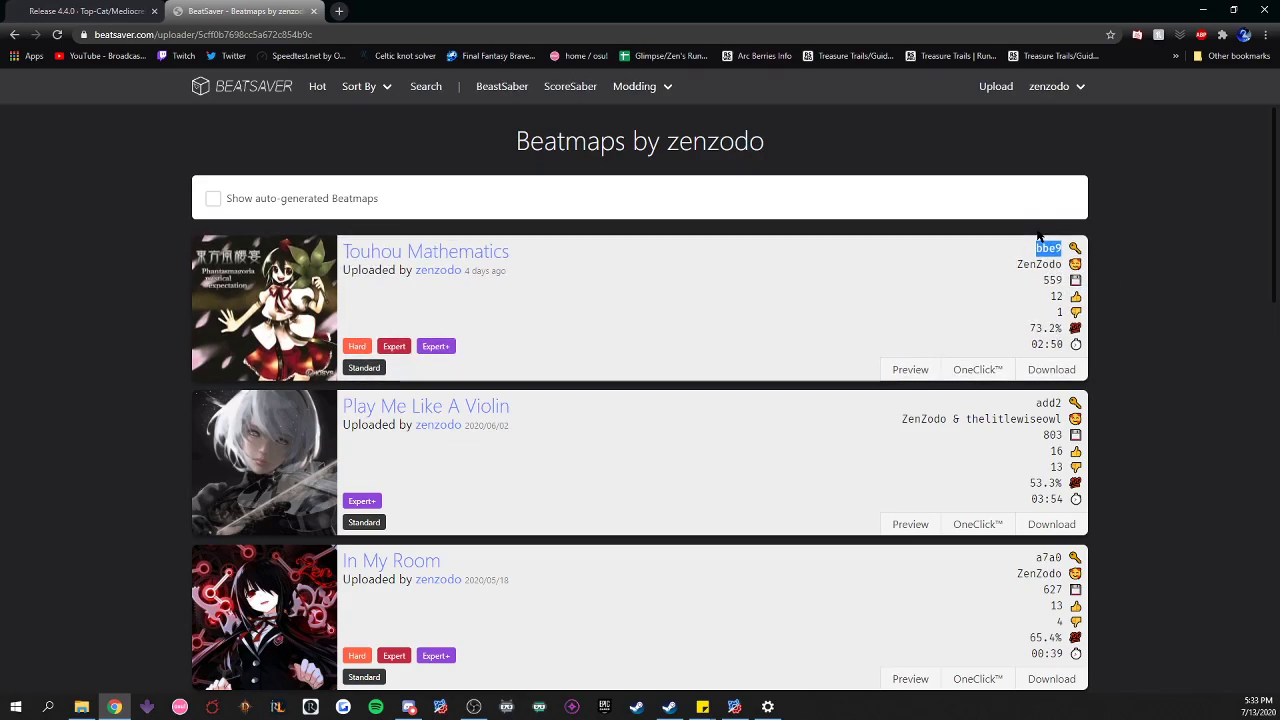
click(1136, 265)
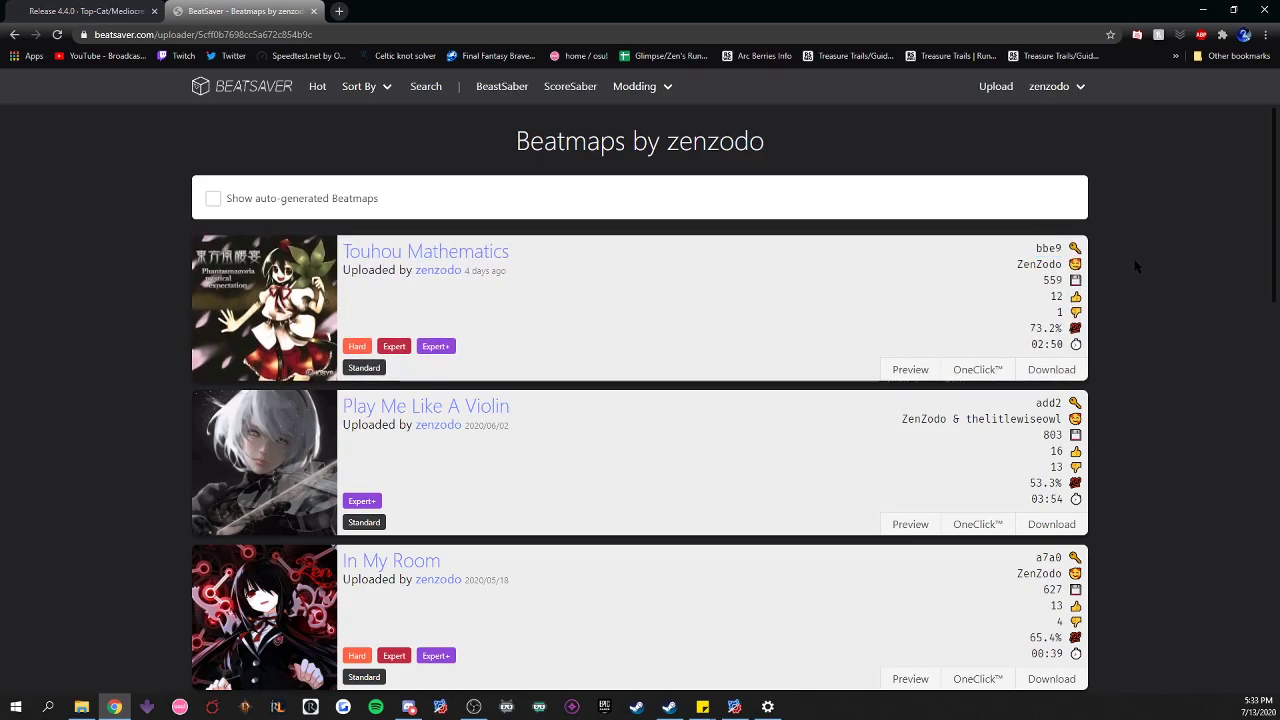